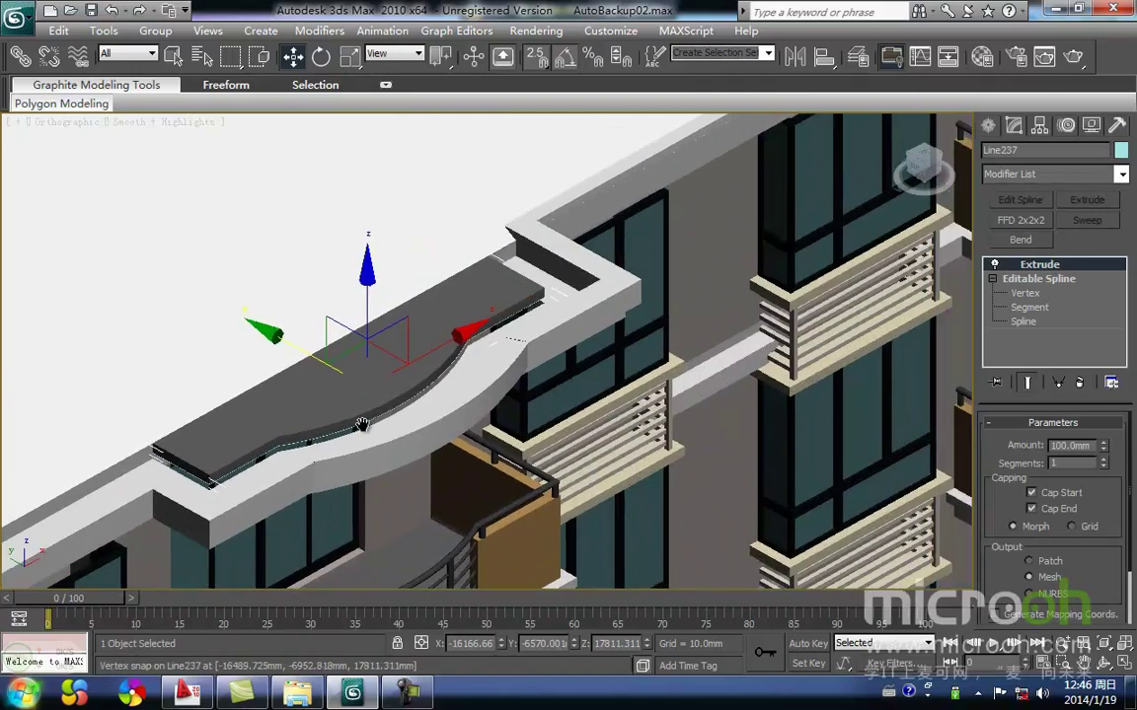
pyautogui.press('F3')
pyautogui.moveTo(475, 378); pyautogui.dragTo(250, 500, button='middle')
pyautogui.moveTo(730, 361); pyautogui.dragTo(491, 494, button='middle')
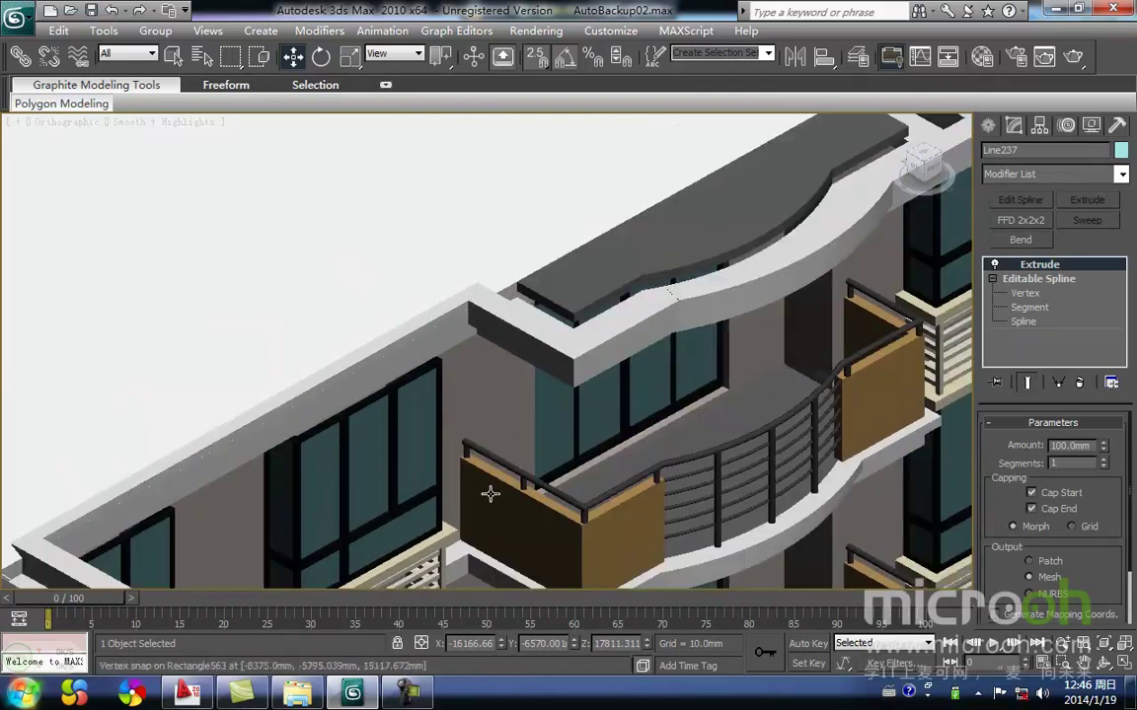
pyautogui.keyDown('ctrl'); pyautogui.click(717, 288); pyautogui.keyUp('ctrl')
pyautogui.press('F3')
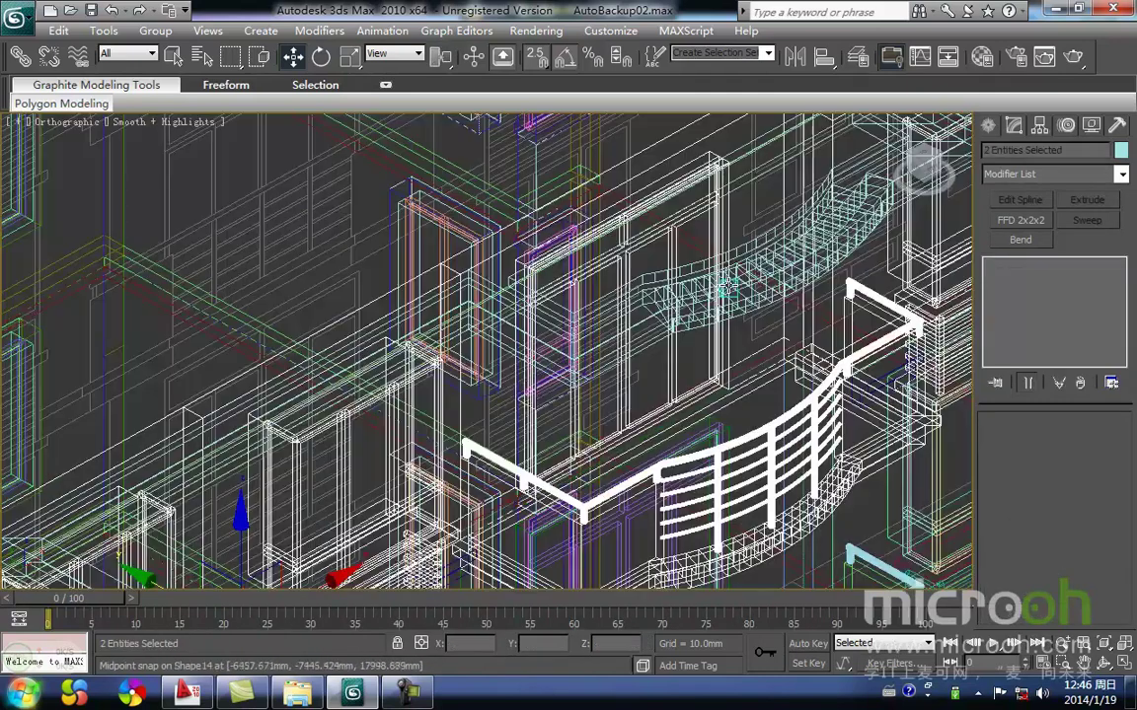
pyautogui.press('F3')
pyautogui.press('F3')
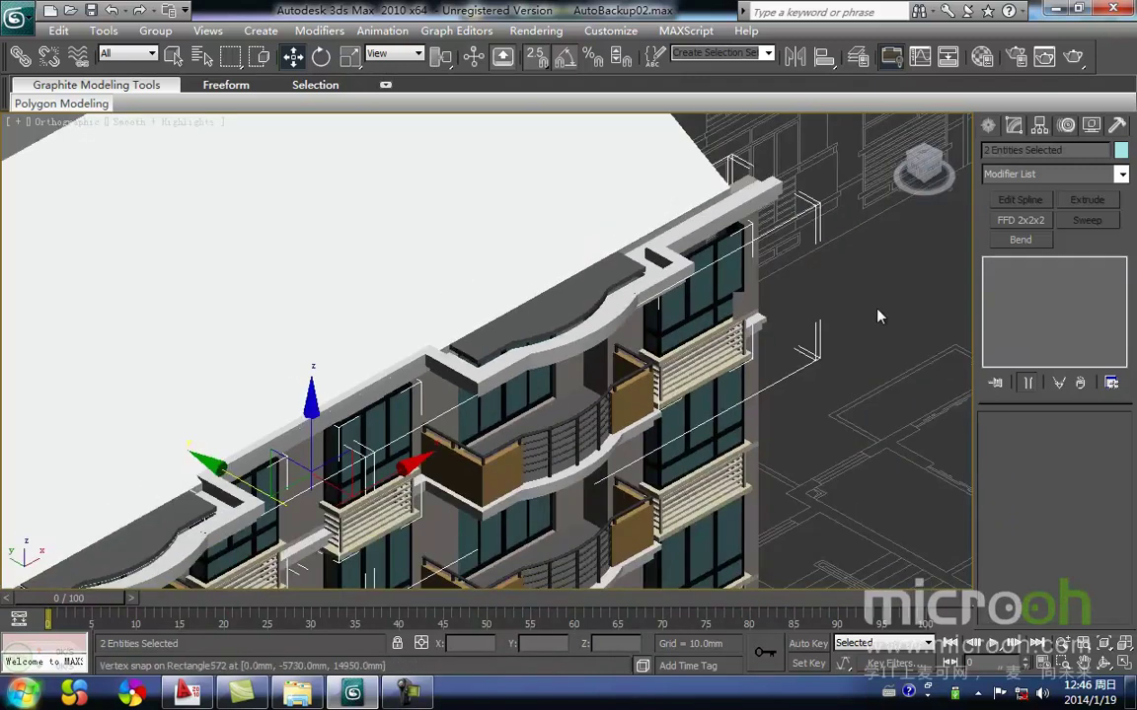
pyautogui.click(788, 277)
# Select the roof-edge cornices together with the dark slabs above the balconies, isolate them, and clear the selection.
pyautogui.click(578, 289)
pyautogui.moveTo(579, 287); pyautogui.dragTo(733, 208, button='middle')
pyautogui.keyDown('ctrl'); pyautogui.click(299, 442); pyautogui.keyUp('ctrl')
pyautogui.moveTo(308, 431); pyautogui.dragTo(114, 500, button='middle')
pyautogui.keyDown('ctrl'); pyautogui.click(685, 189); pyautogui.keyUp('ctrl')
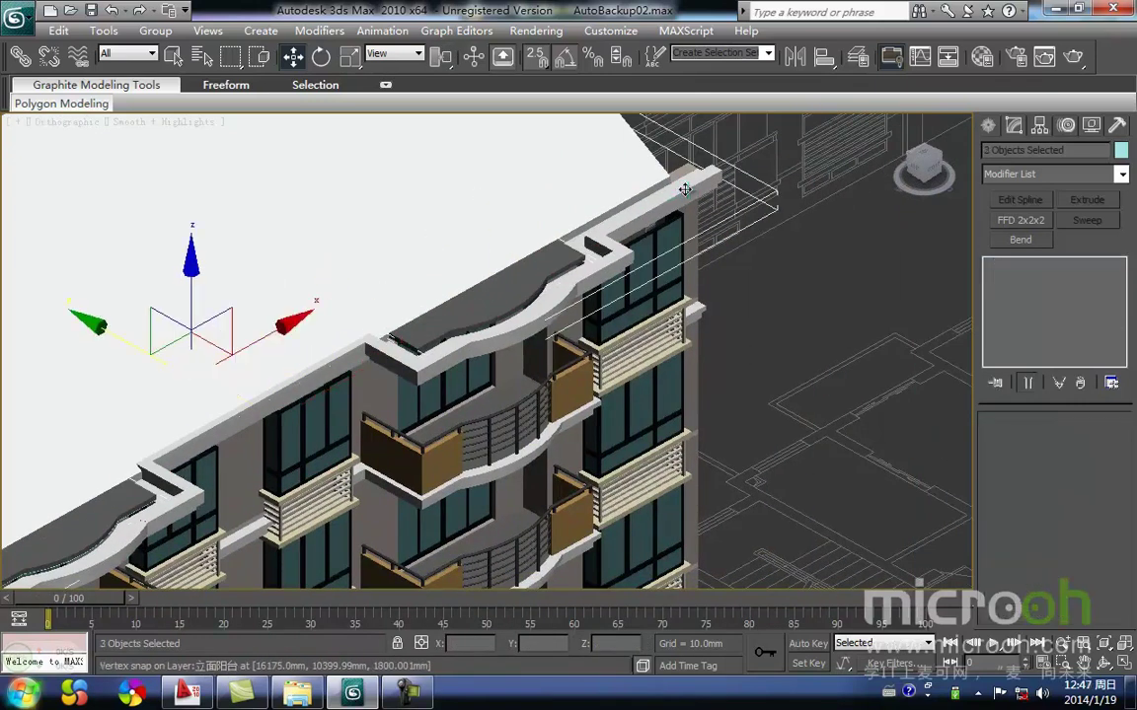
pyautogui.hotkey('alt', 'q')
pyautogui.click(635, 451)
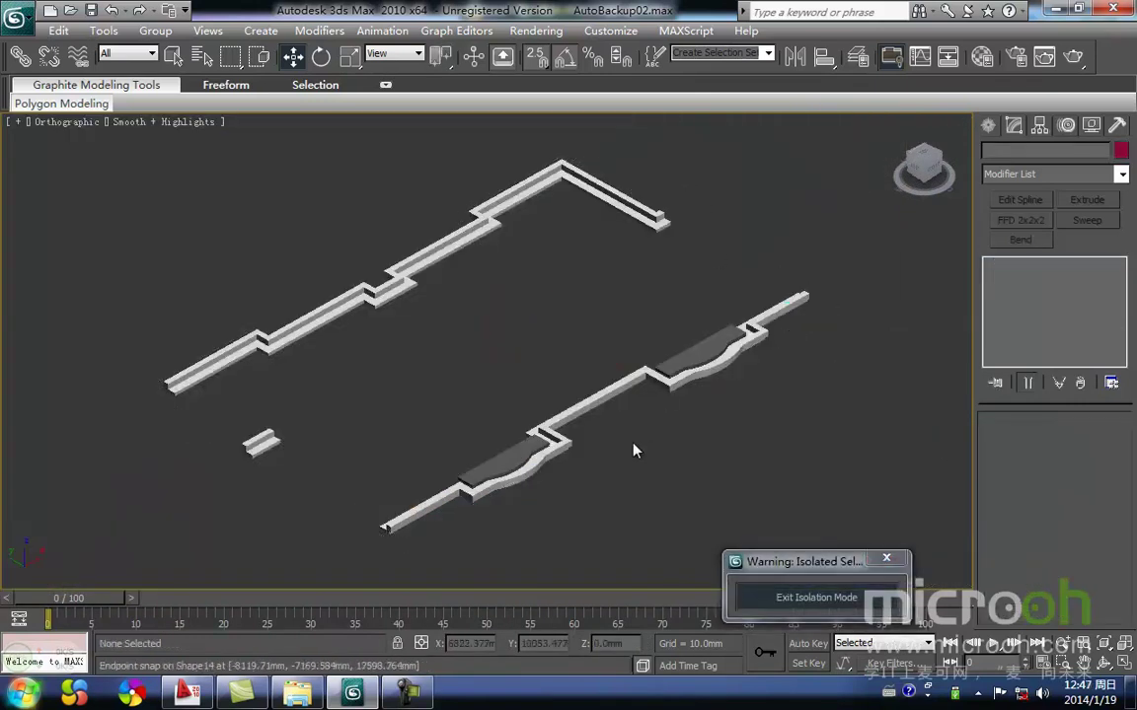
# Lower the two dark balcony roof slabs together to sit inside the cornice using the back view, and leave isolation.
pyautogui.click(500, 457)
pyautogui.keyDown('ctrl'); pyautogui.click(711, 349); pyautogui.keyUp('ctrl')
pyautogui.press('k')
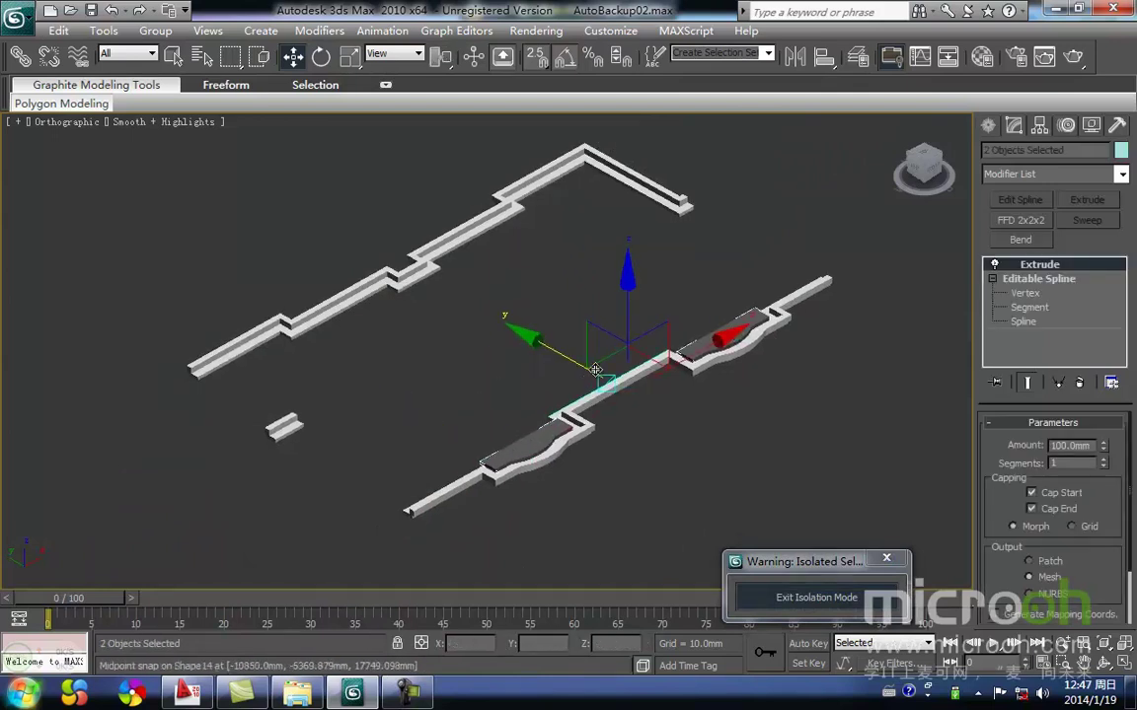
pyautogui.press('F3')
pyautogui.moveTo(552, 282); pyautogui.dragTo(549, 381)
pyautogui.scroll(3, 403, 427)
pyautogui.moveTo(459, 406); pyautogui.dragTo(716, 399, button='middle')
pyautogui.press('space')
pyautogui.moveTo(513, 399); pyautogui.dragTo(510, 382)
pyautogui.moveTo(553, 436); pyautogui.dragTo(540, 431, button='middle')
pyautogui.scroll(-2, 567, 454)
pyautogui.press('F3')
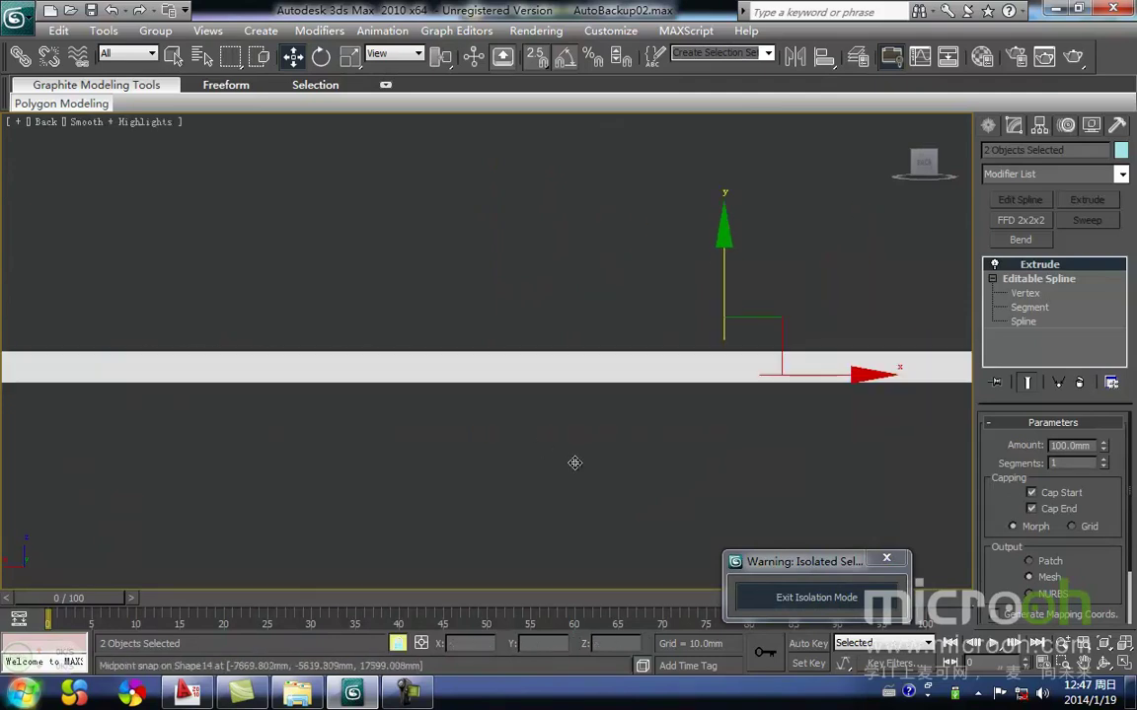
pyautogui.click(794, 595)
# Examine how the two lowered slabs fit inside the curved cornices, in perspective and from above.
pyautogui.keyDown('alt'); pyautogui.moveTo(620, 437); pyautogui.dragTo(505, 495, button='middle'); pyautogui.keyUp('alt')
pyautogui.scroll(5, 550, 360)
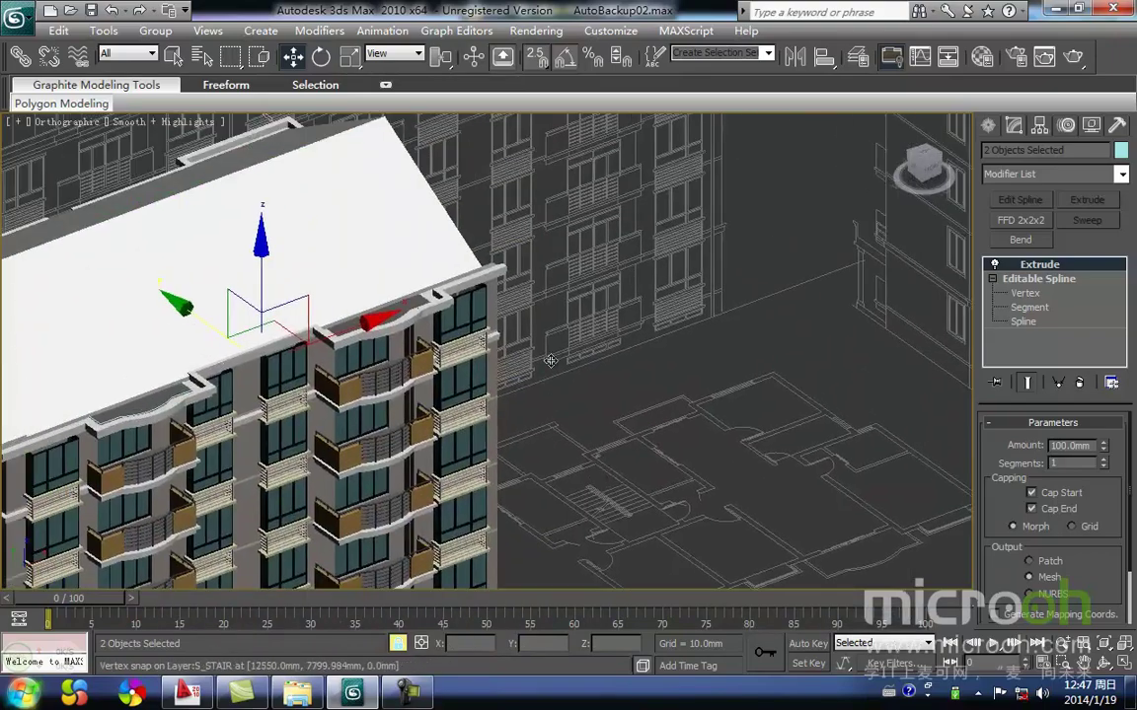
pyautogui.scroll(3, 550, 360)
pyautogui.press('t')
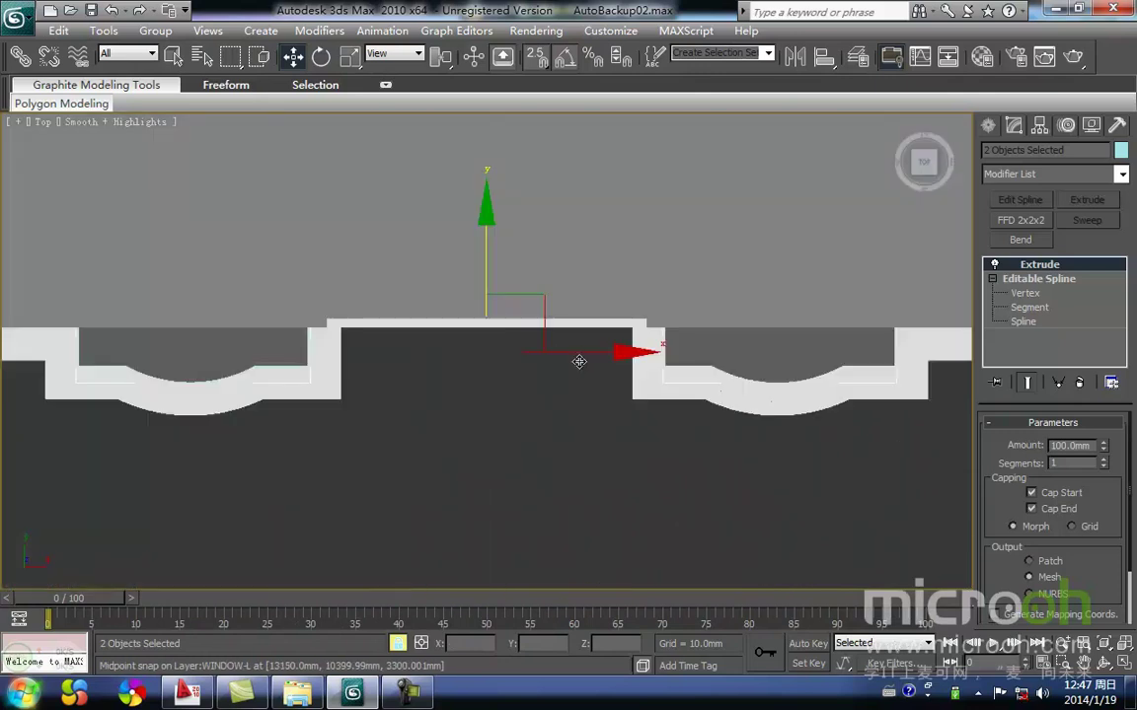
pyautogui.scroll(-2, 578, 360)
pyautogui.moveTo(610, 369); pyautogui.dragTo(454, 393, button='middle')
pyautogui.scroll(-2, 464, 392)
pyautogui.moveTo(683, 417); pyautogui.dragTo(343, 302, button='middle')
pyautogui.scroll(-3, 580, 471)
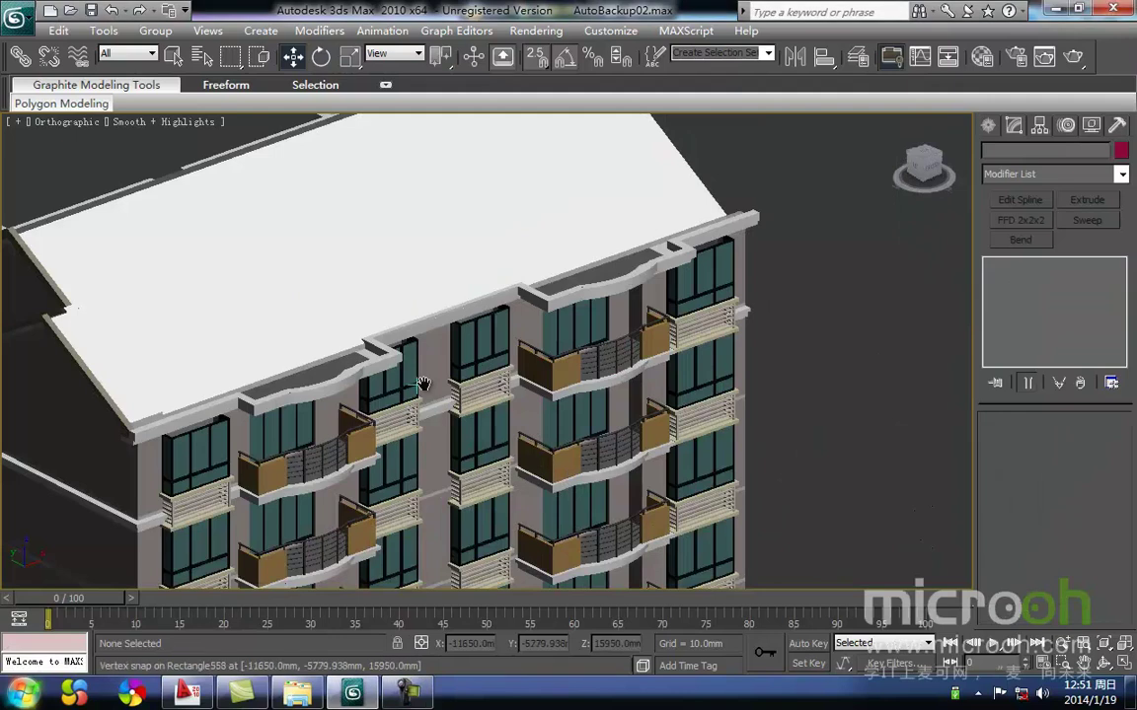
# Select the top-floor facade group with its windows and balconies and isolate it.
pyautogui.scroll(4, 381, 431)
pyautogui.scroll(-4, 323, 419)
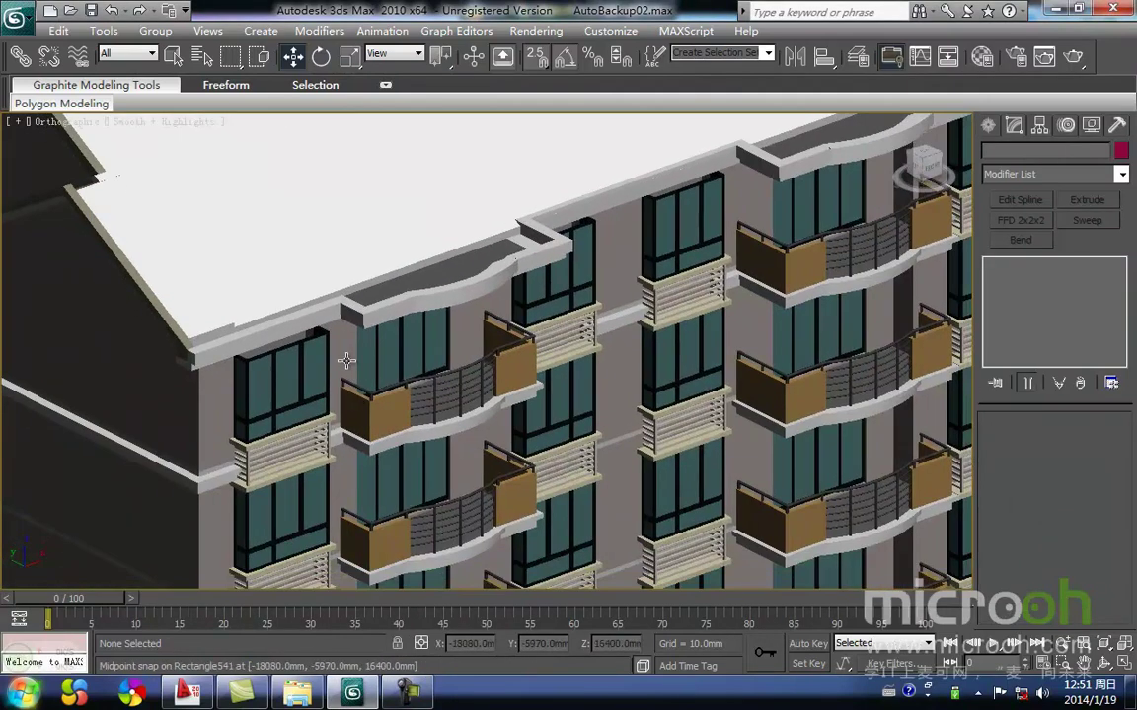
pyautogui.moveTo(524, 300); pyautogui.dragTo(270, 410, button='middle')
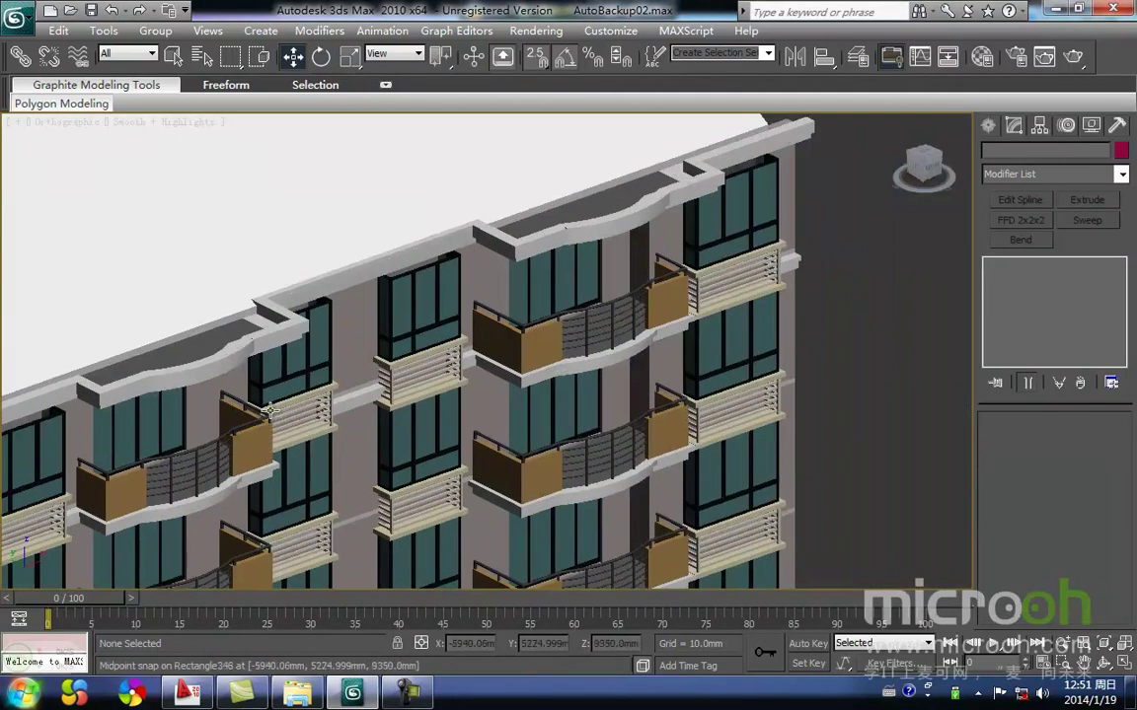
pyautogui.scroll(1, 360, 249)
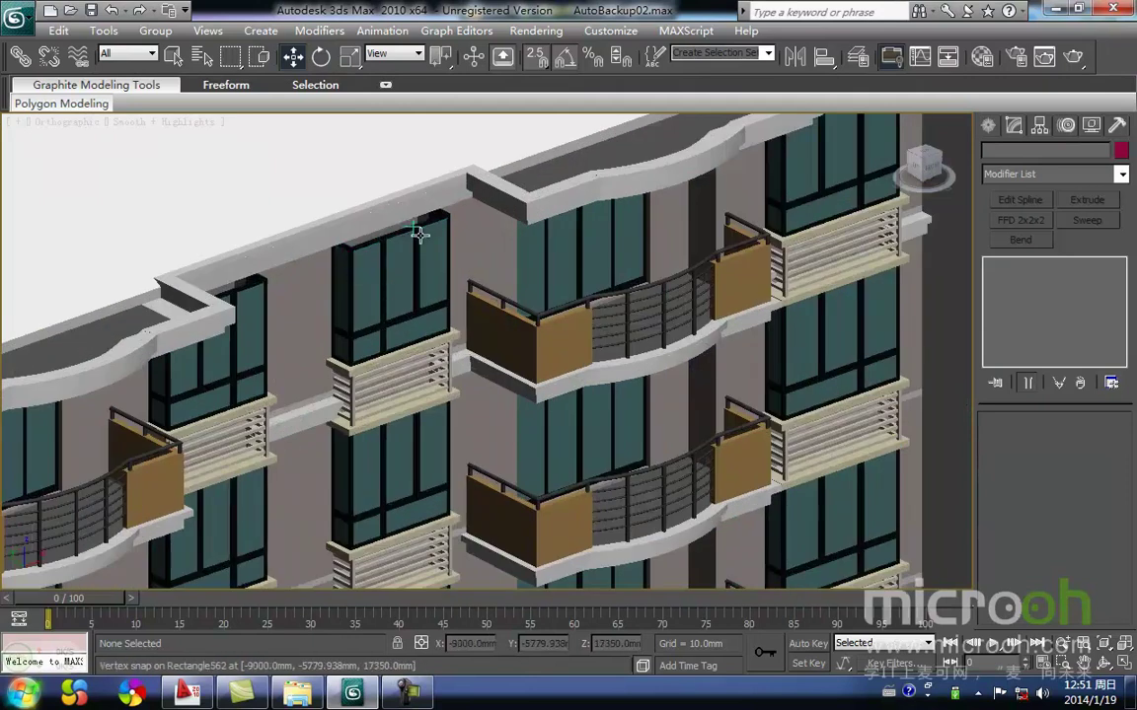
pyautogui.scroll(2, 226, 352)
pyautogui.scroll(-1, 227, 352)
pyautogui.scroll(1, 178, 388)
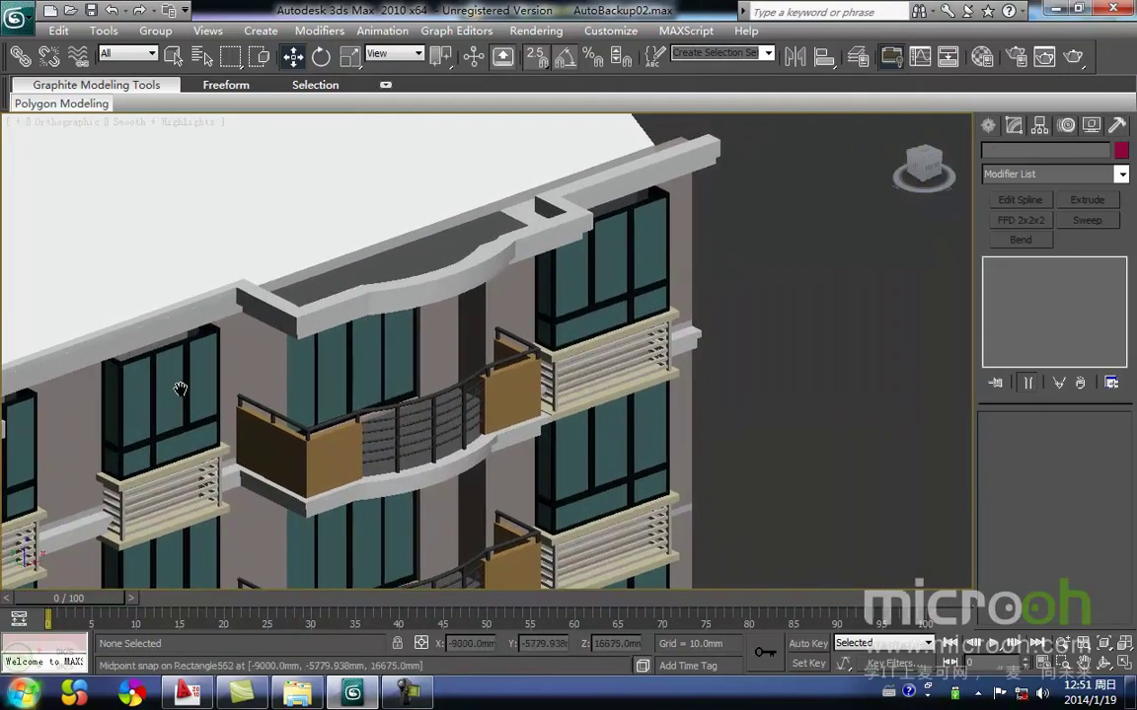
pyautogui.click(648, 316)
pyautogui.scroll(-4, 549, 452)
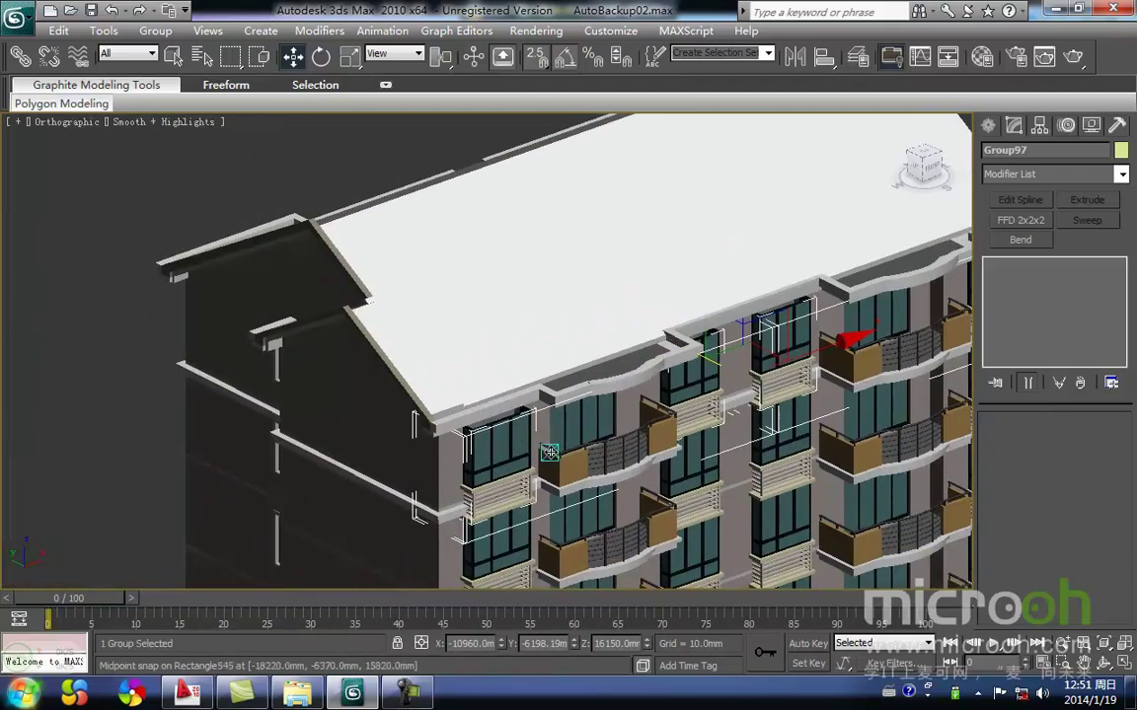
pyautogui.moveTo(550, 452); pyautogui.dragTo(471, 446, button='middle')
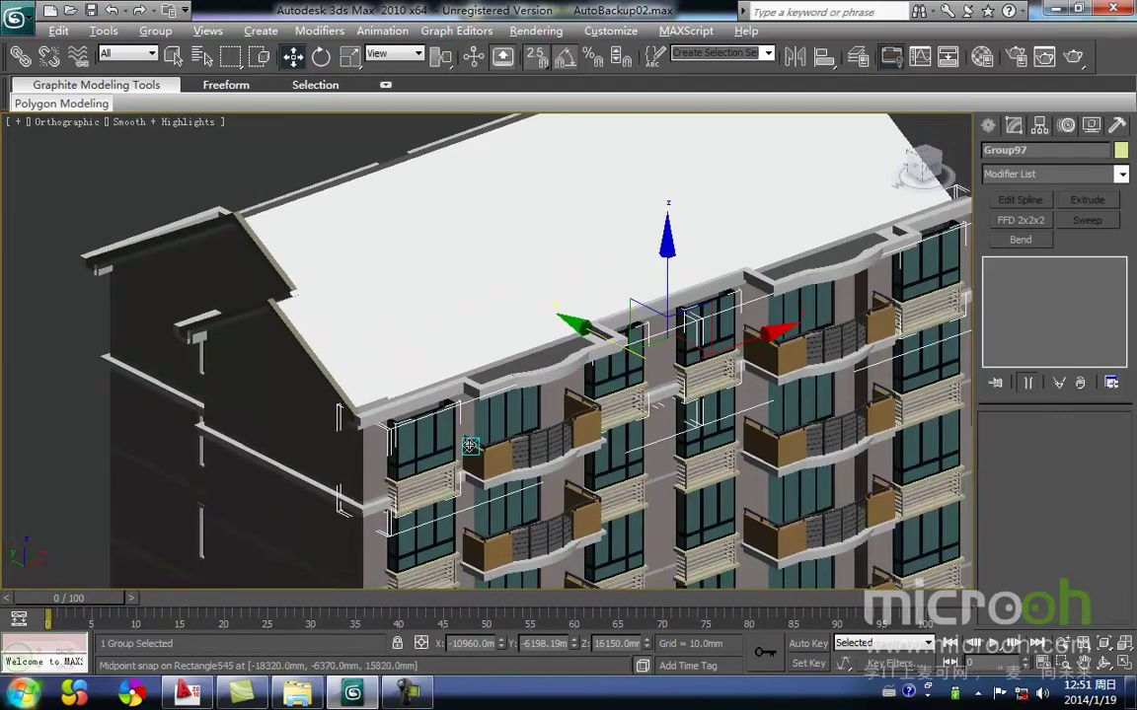
pyautogui.hotkey('alt', 'q')
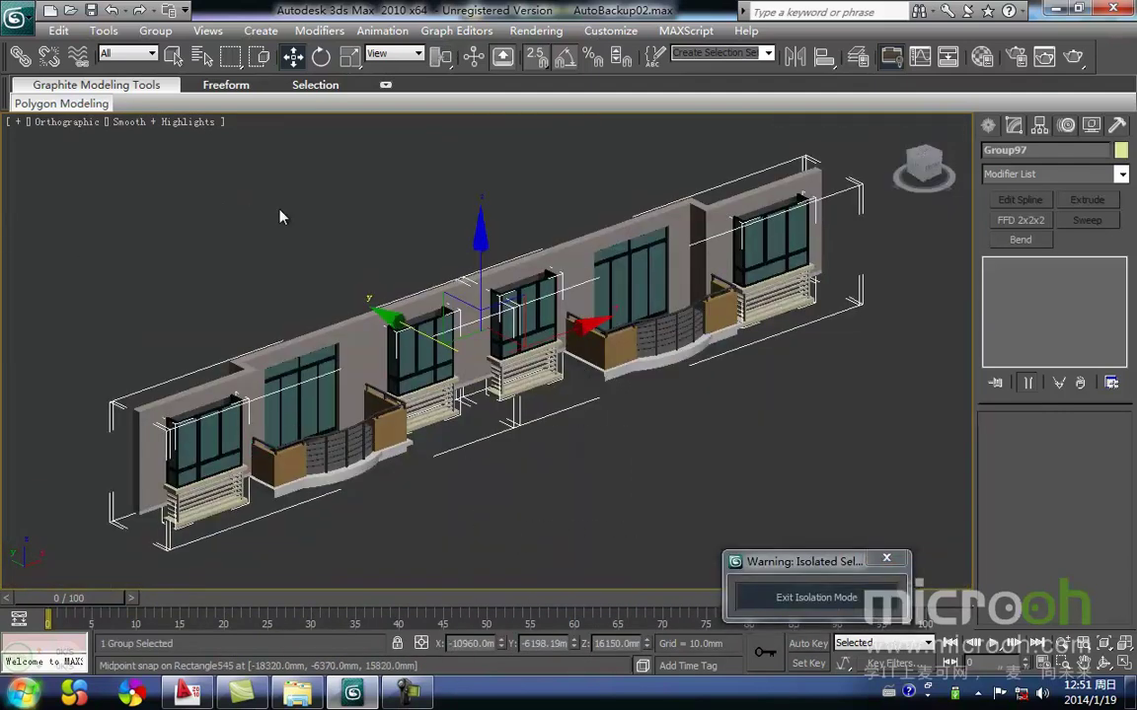
# Open the isolated facade group, its left unit group and the leftmost bay window's group in the front view.
pyautogui.press('f')
pyautogui.click(155, 31)
pyautogui.click(173, 96)
pyautogui.click(180, 356)
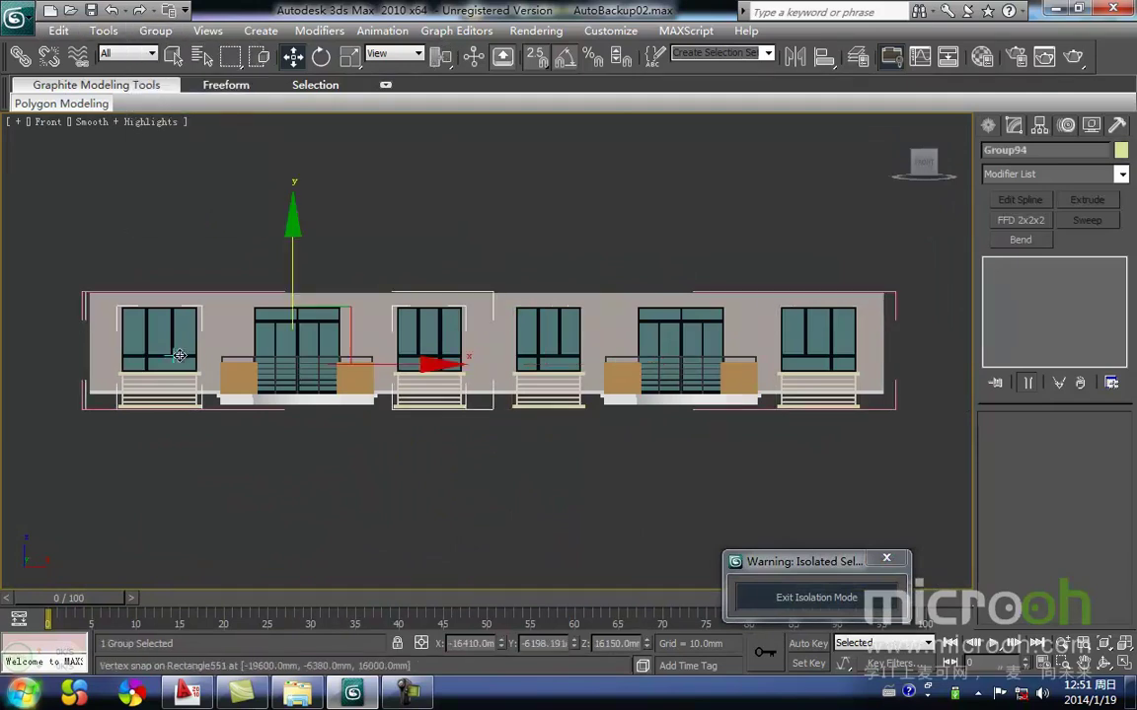
pyautogui.press('F3')
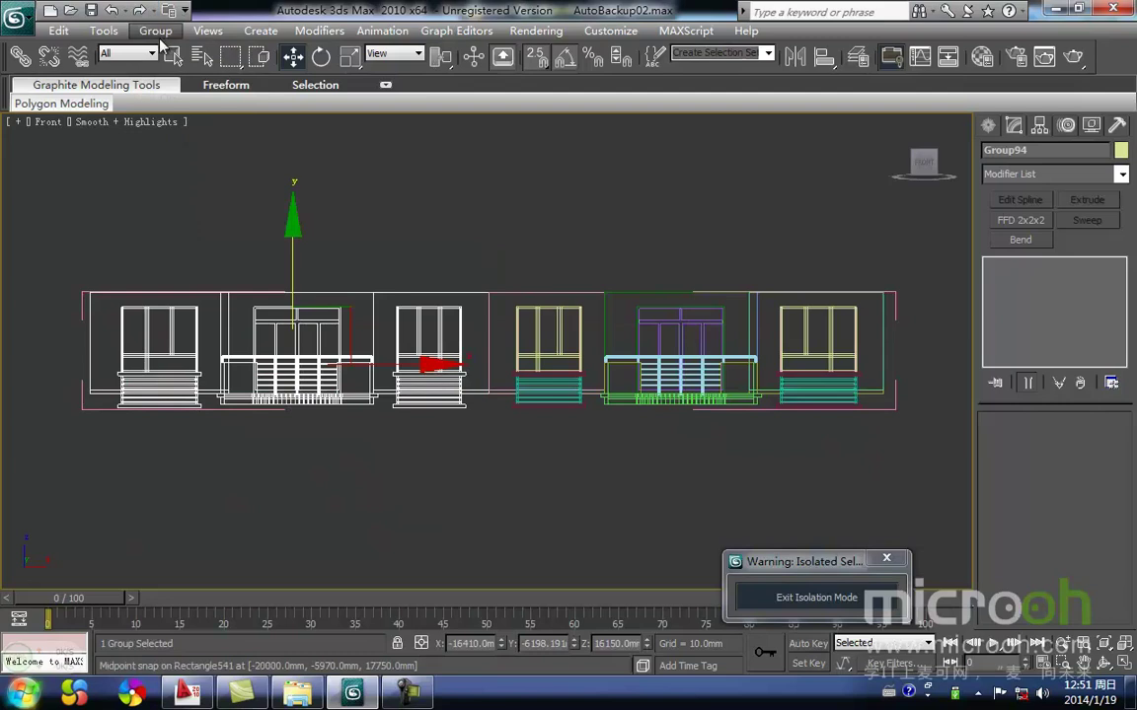
pyautogui.click(155, 31)
pyautogui.click(187, 99)
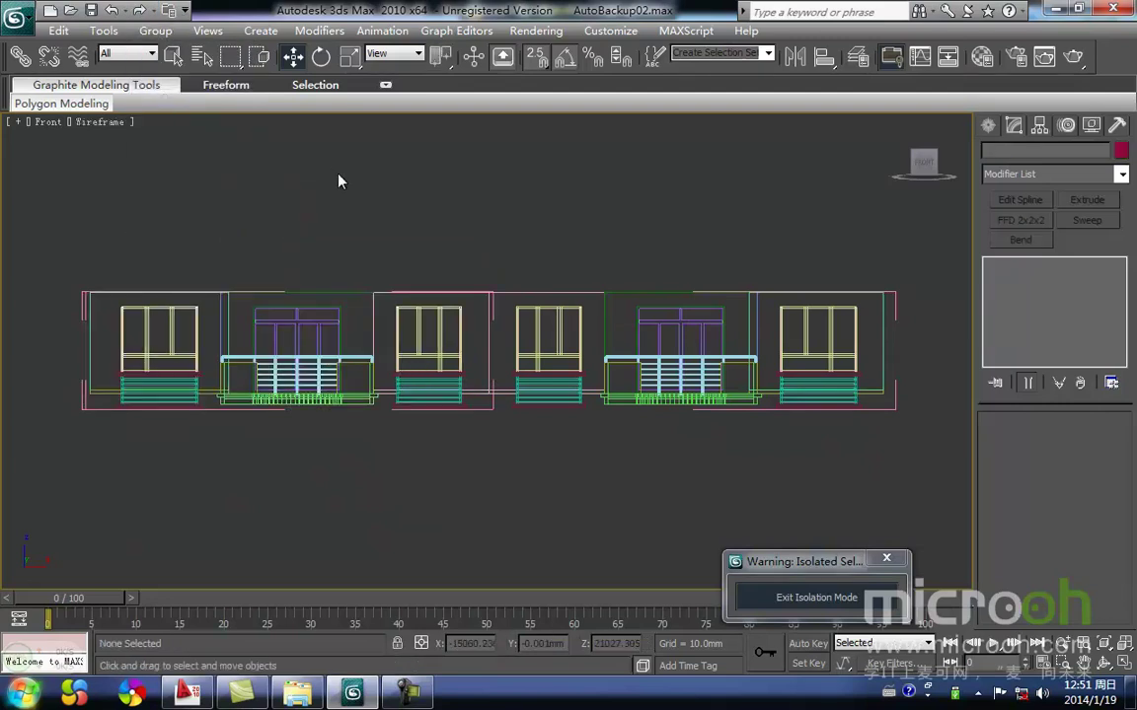
pyautogui.click(168, 375)
pyautogui.click(155, 31)
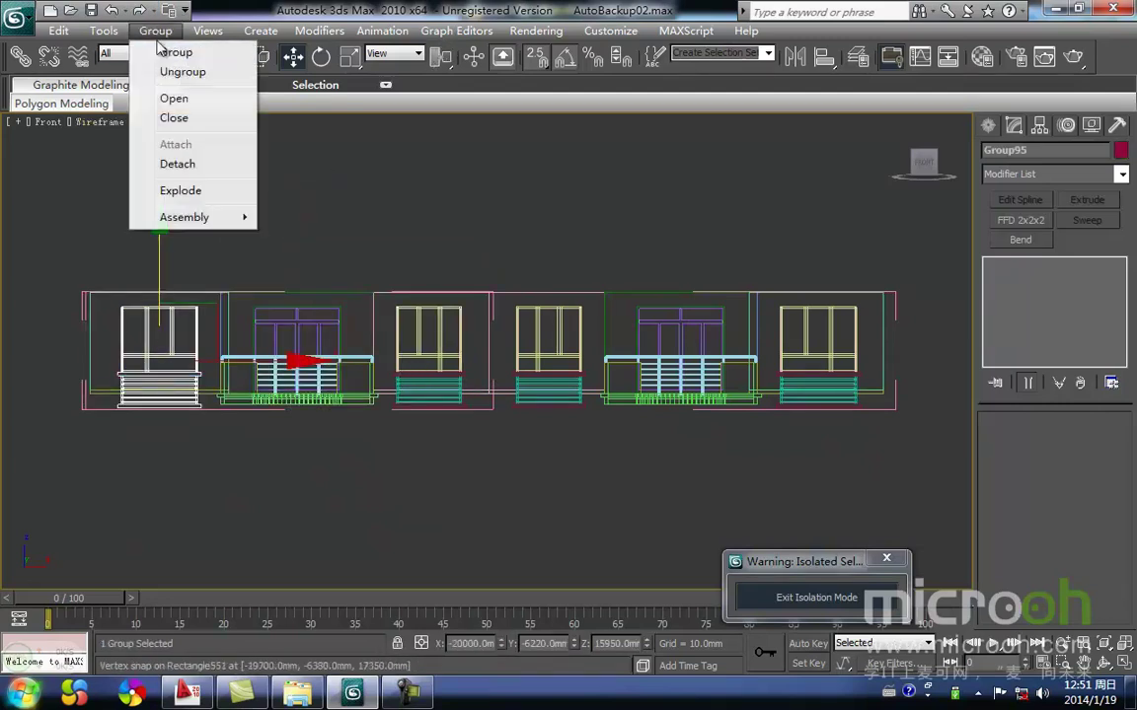
pyautogui.click(169, 99)
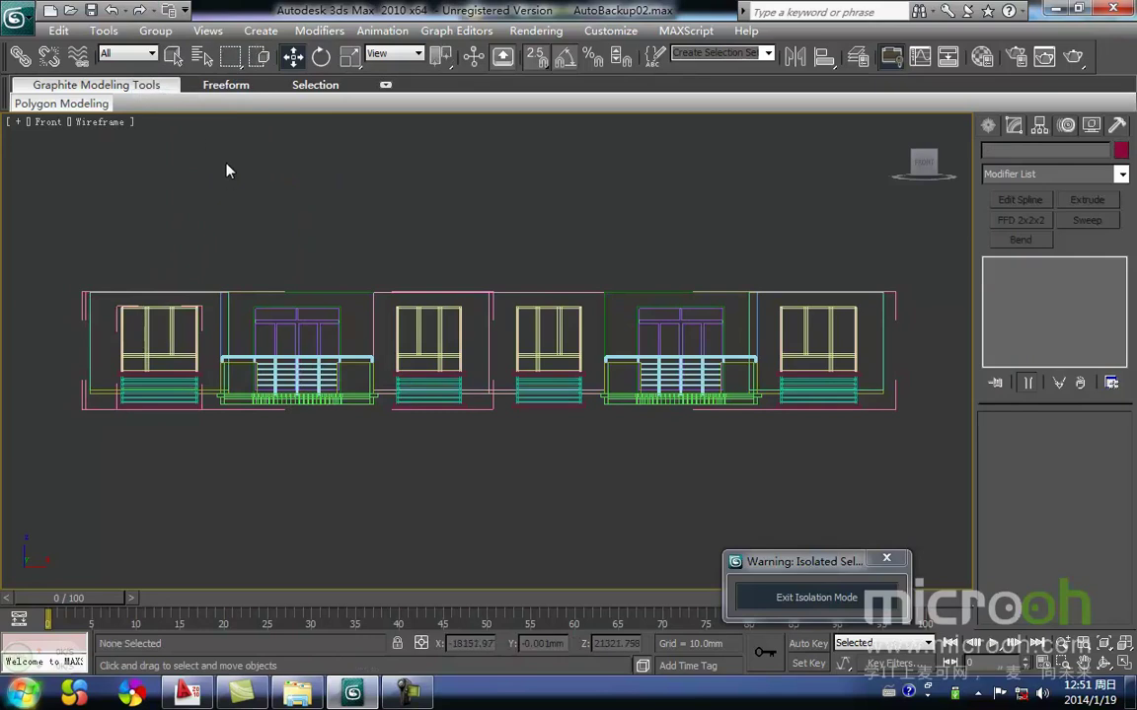
# Clone the sill beneath the leftmost bay window as a copy onto the top of its frame.
pyautogui.click(168, 372)
pyautogui.scroll(3, 168, 372)
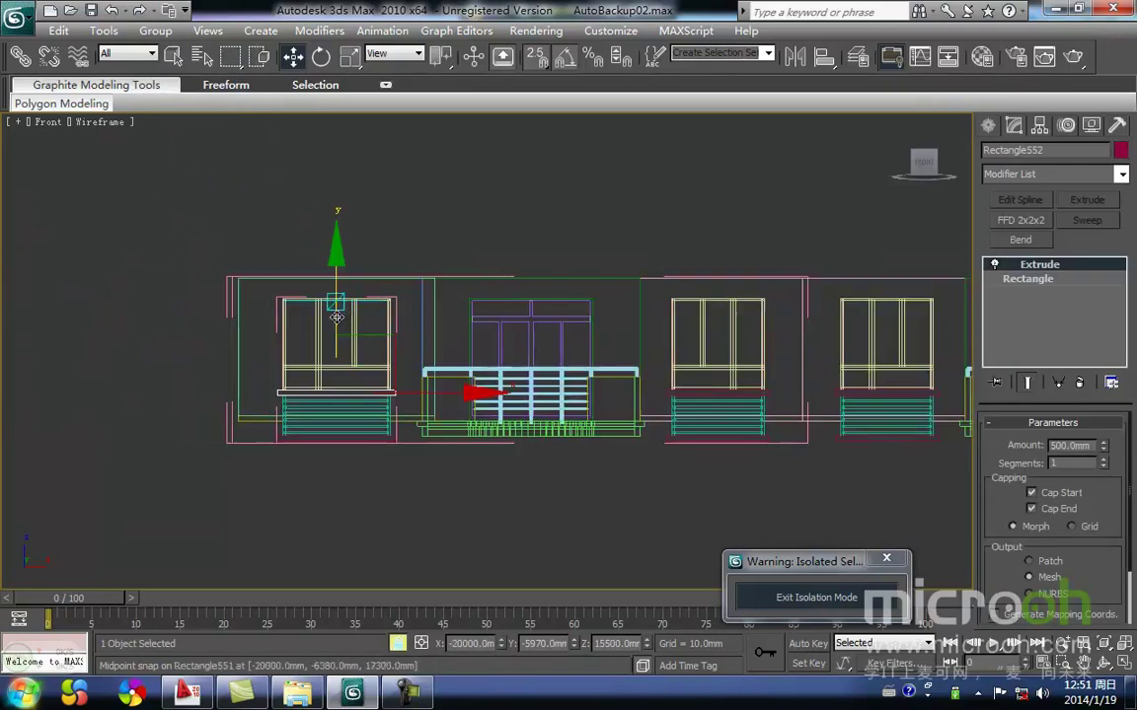
pyautogui.keyDown('shift'); pyautogui.moveTo(272, 385); pyautogui.dragTo(277, 298); pyautogui.keyUp('shift')
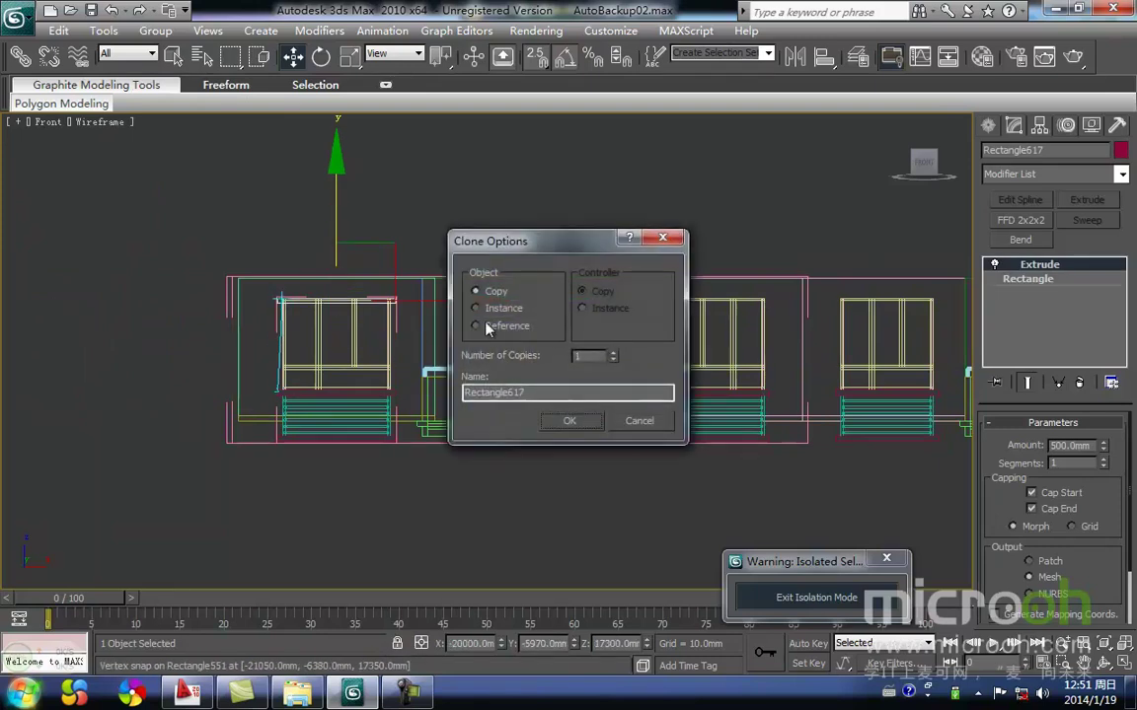
pyautogui.click(561, 424)
pyautogui.scroll(5, 434, 329)
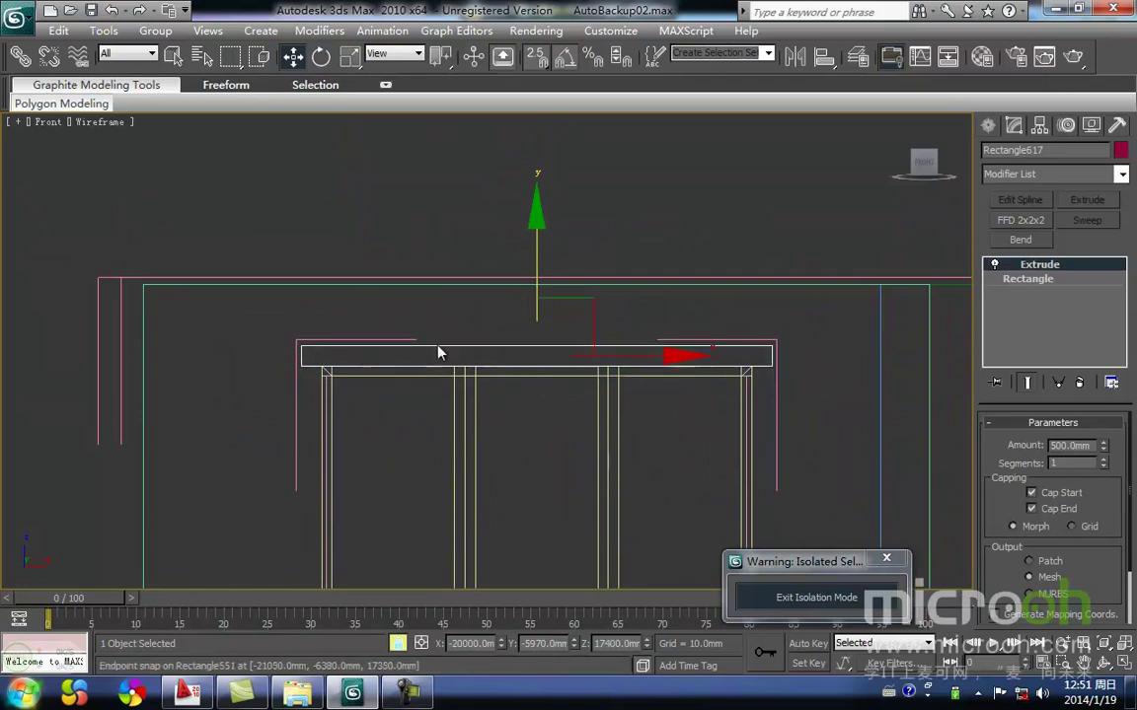
# Open the second bay window's group and copy its sill to the top of the window frame.
pyautogui.scroll(-5, 439, 353)
pyautogui.moveTo(826, 404); pyautogui.dragTo(538, 416, button='middle')
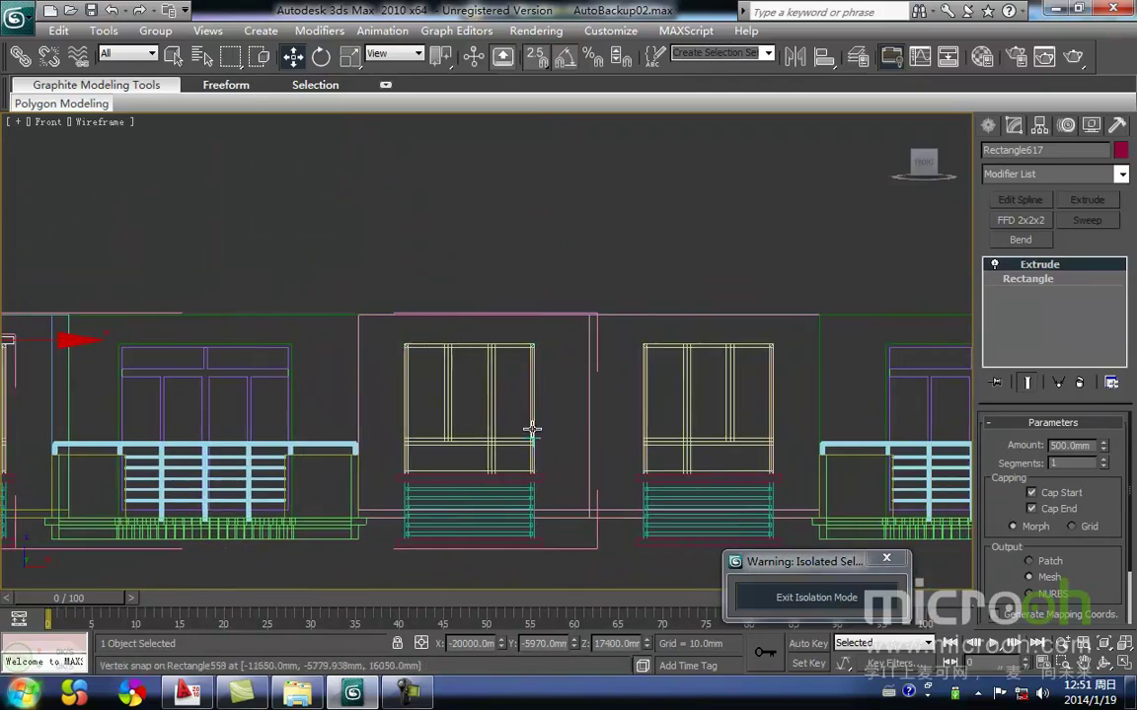
pyautogui.click(530, 429)
pyautogui.click(153, 31)
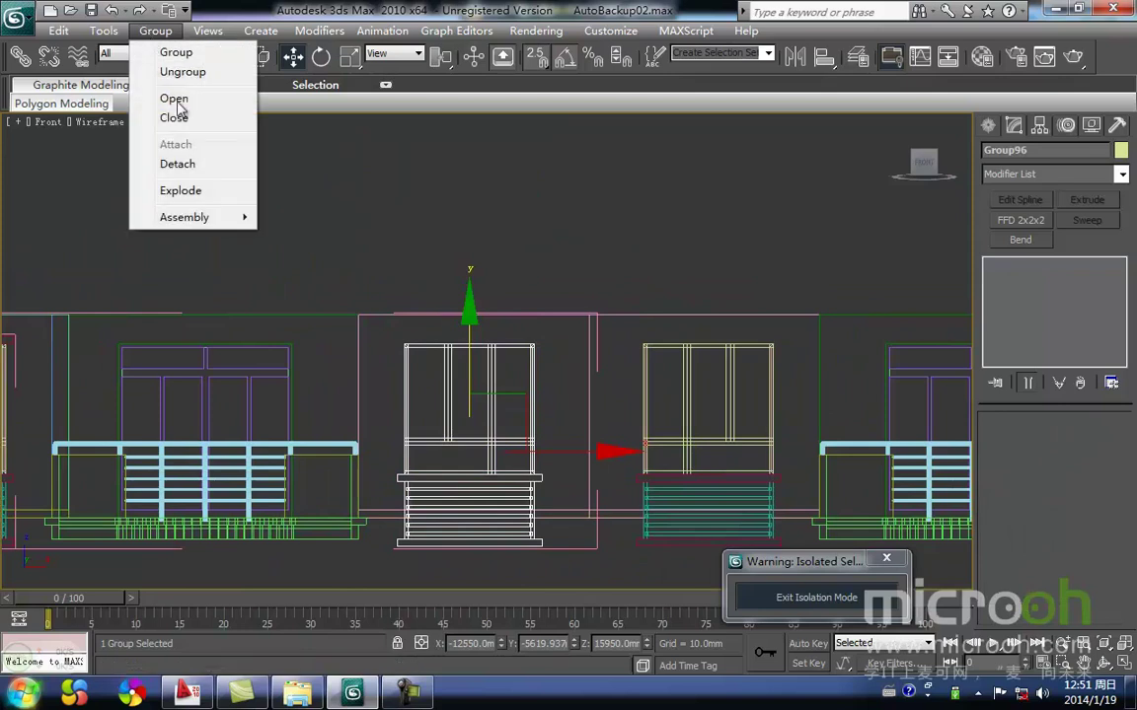
pyautogui.click(174, 99)
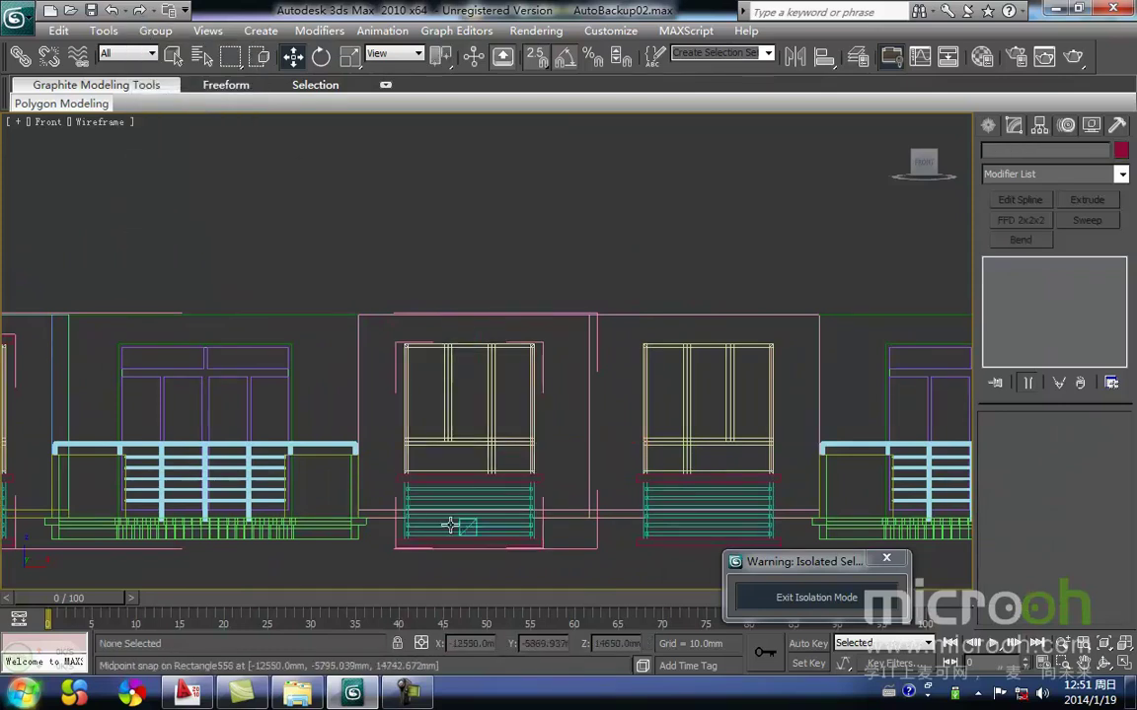
pyautogui.click(395, 477)
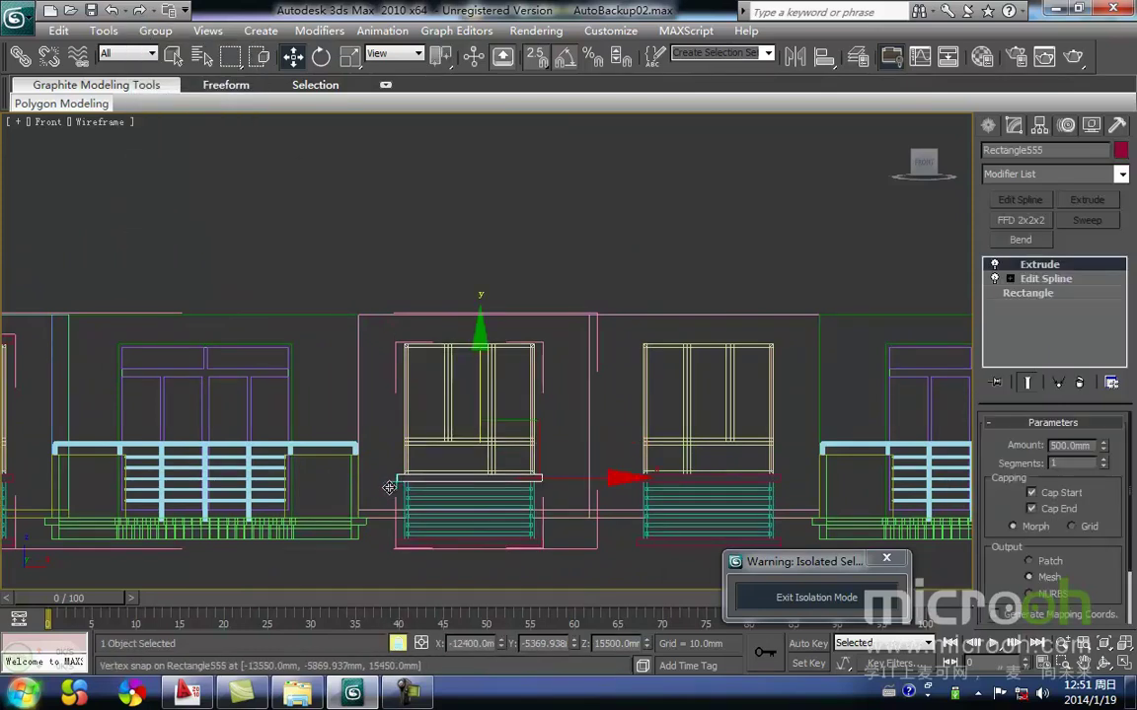
pyautogui.moveTo(394, 476); pyautogui.dragTo(400, 351)
pyautogui.press('Return')
# Open the right unit's group and, inside it, the group of the third bay window.
pyautogui.moveTo(492, 406)
pyautogui.mouseDown(button='middle')
pyautogui.moveTo(399, 424)
pyautogui.moveTo(452, 421)
pyautogui.moveTo(349, 408)
pyautogui.mouseUp(button='middle')
pyautogui.scroll(2, 668, 409)
pyautogui.moveTo(668, 410); pyautogui.dragTo(507, 368, button='middle')
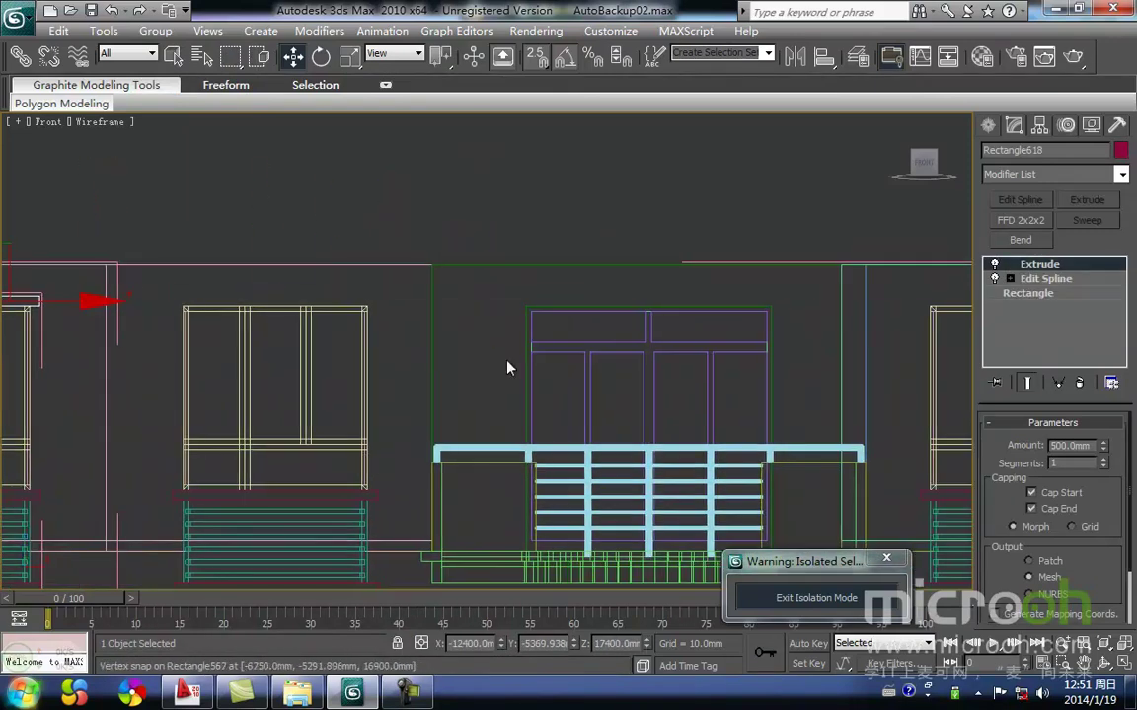
pyautogui.click(375, 493)
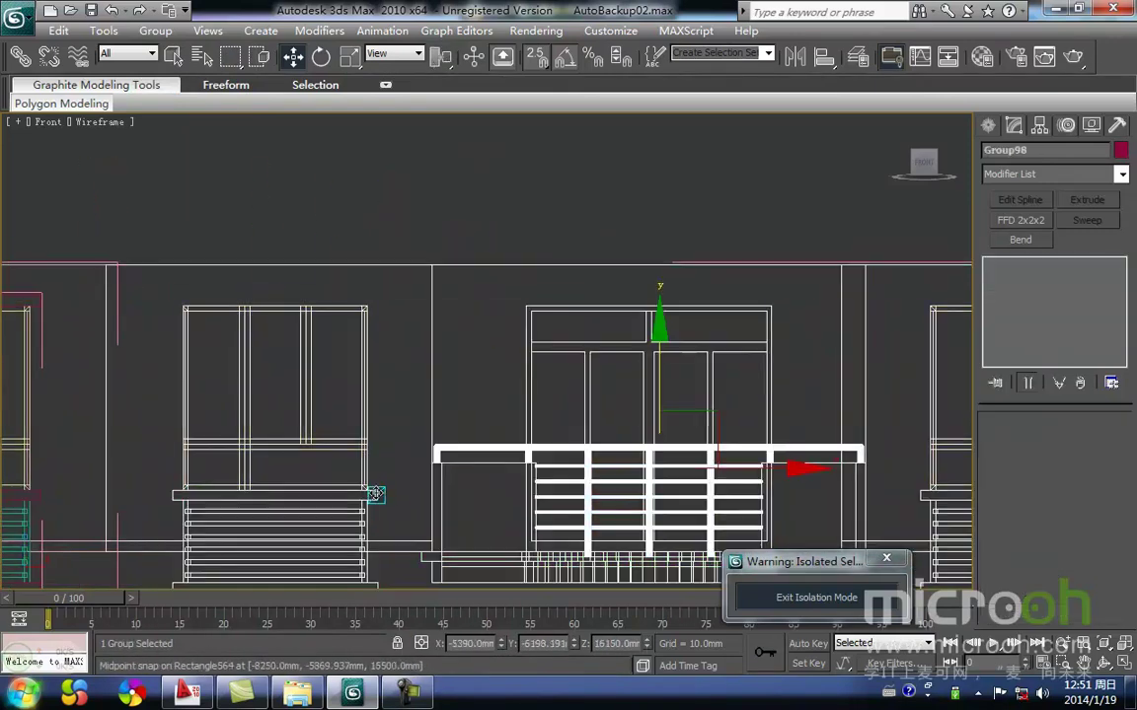
pyautogui.click(153, 33)
pyautogui.click(190, 100)
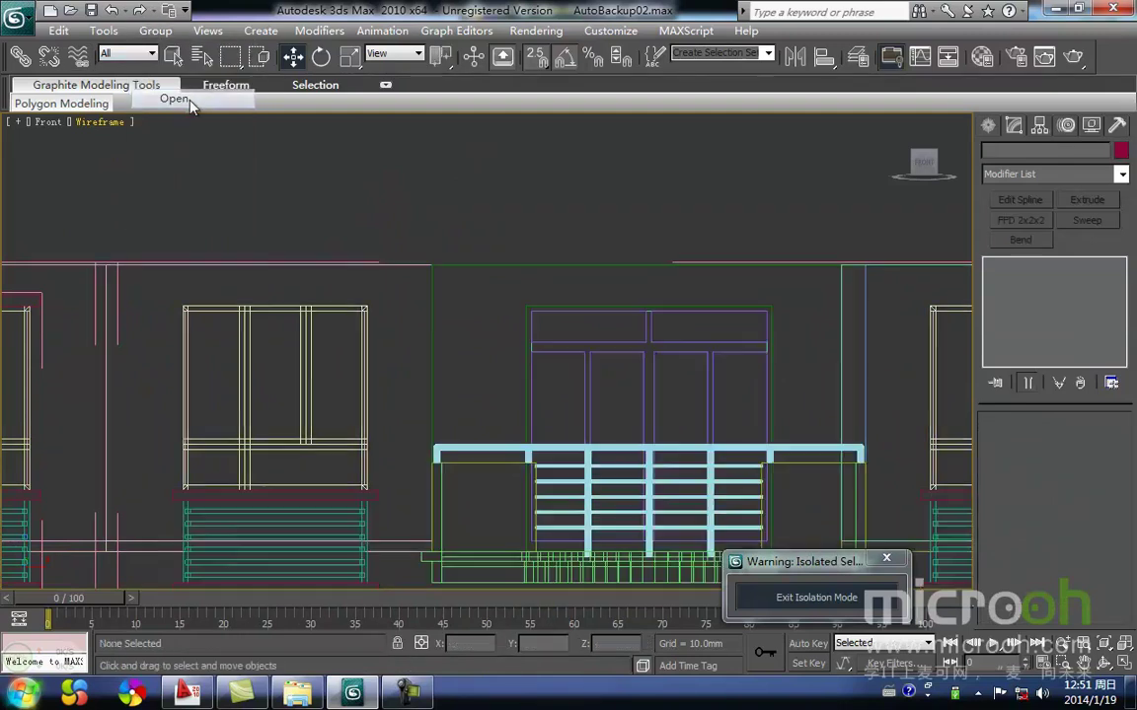
pyautogui.click(363, 489)
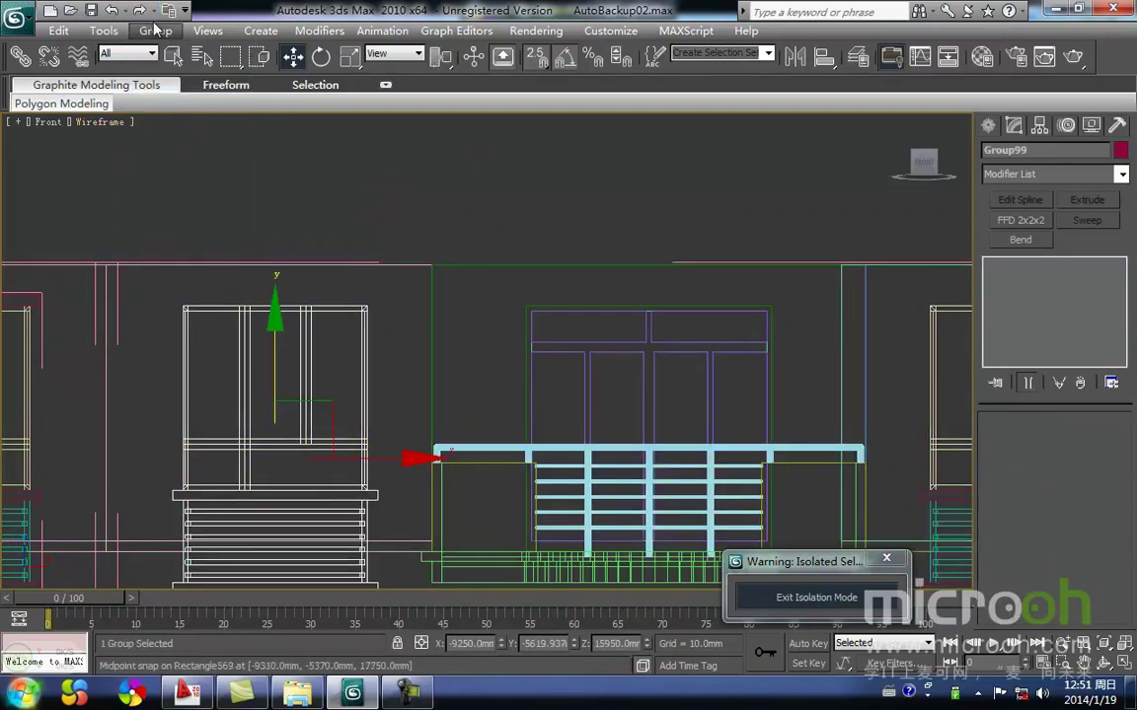
pyautogui.click(153, 31)
pyautogui.click(183, 100)
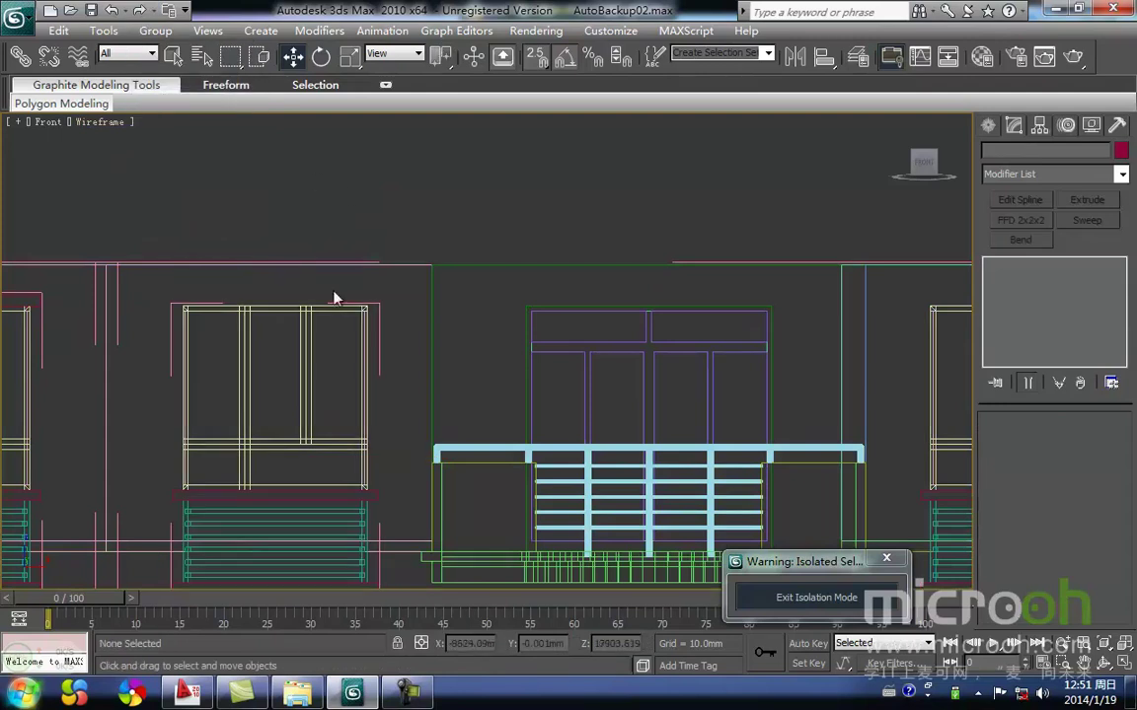
# Copy the sill beneath the third bay window up to the top of its frame.
pyautogui.click(375, 495)
pyautogui.keyDown('shift'); pyautogui.moveTo(379, 511); pyautogui.dragTo(367, 299); pyautogui.keyUp('shift')
pyautogui.press('Return')
pyautogui.moveTo(454, 373); pyautogui.dragTo(192, 317, button='middle')
pyautogui.moveTo(555, 380); pyautogui.dragTo(301, 376, button='middle')
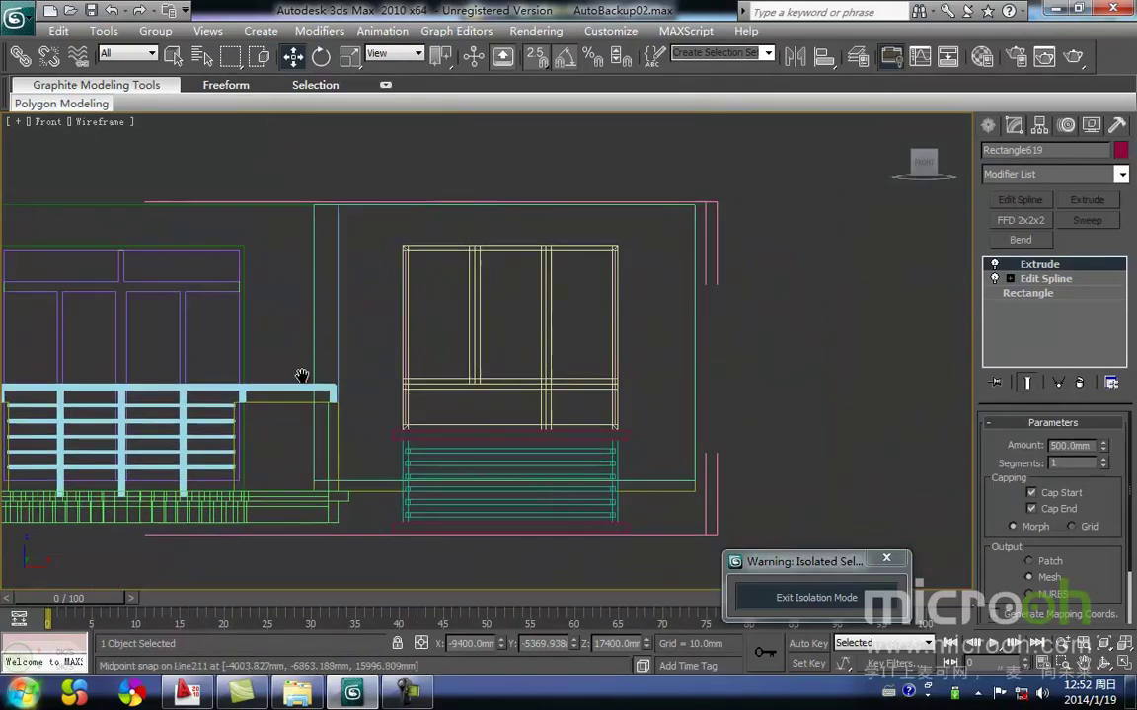
# Open the rightmost bay window's group and copy the sill beneath the window up to the top of its frame.
pyautogui.click(485, 426)
pyautogui.click(483, 428)
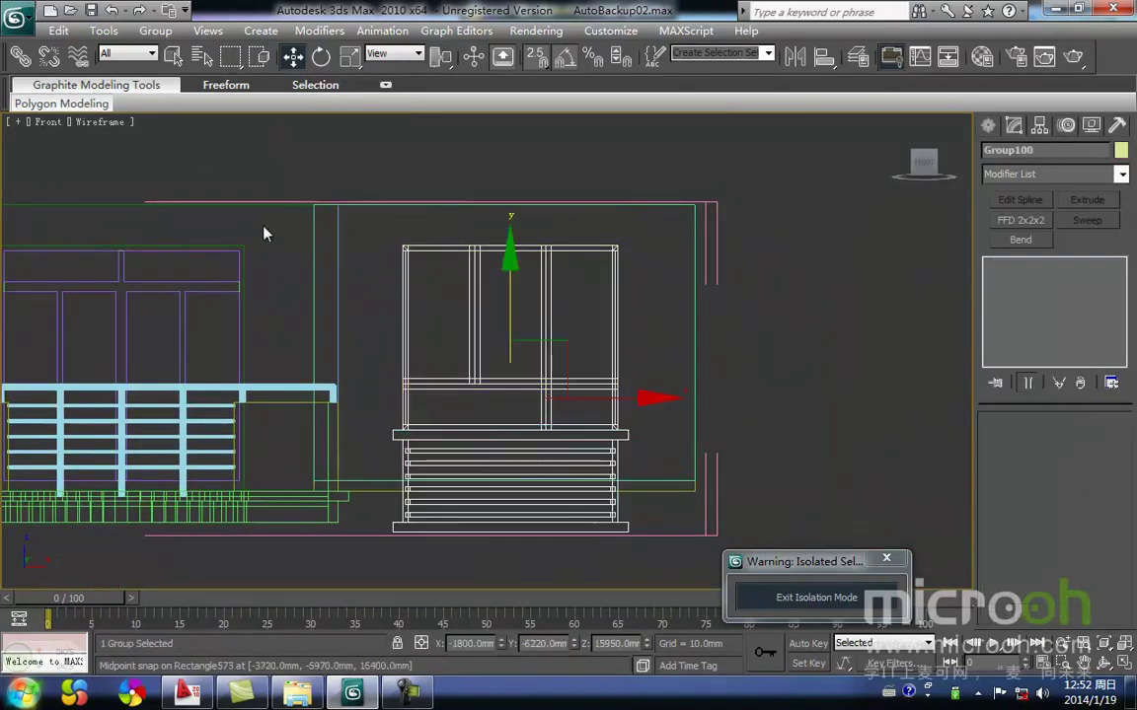
pyautogui.click(155, 31)
pyautogui.click(173, 99)
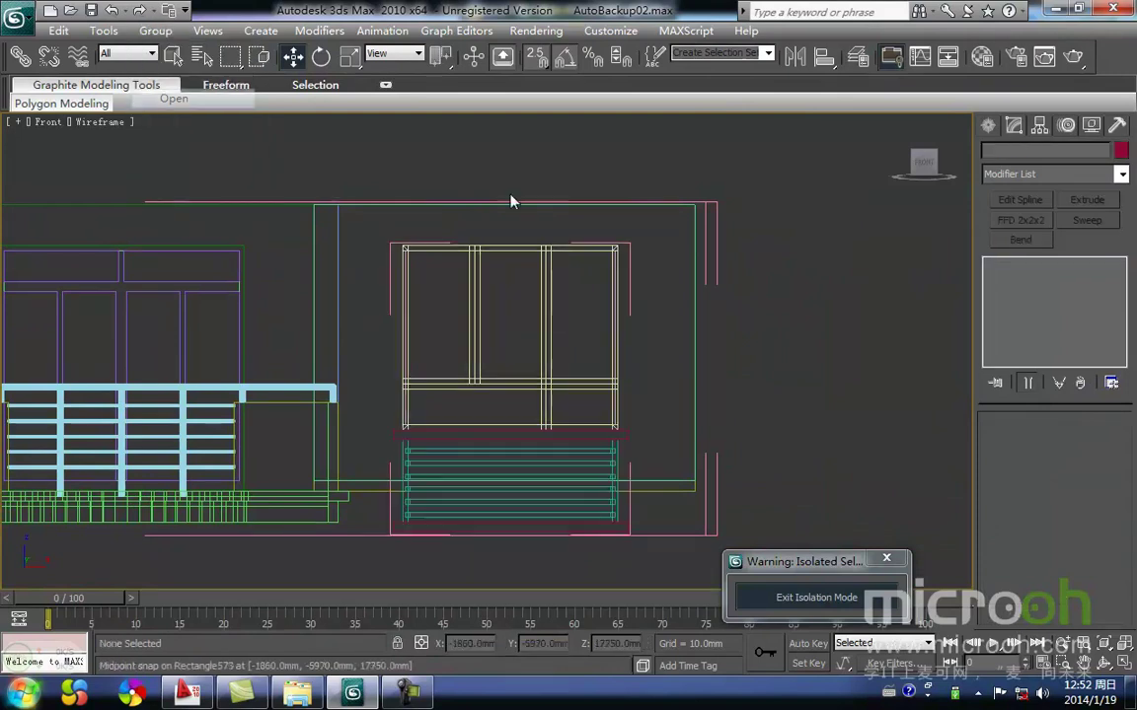
pyautogui.click(446, 446)
pyautogui.press('space')
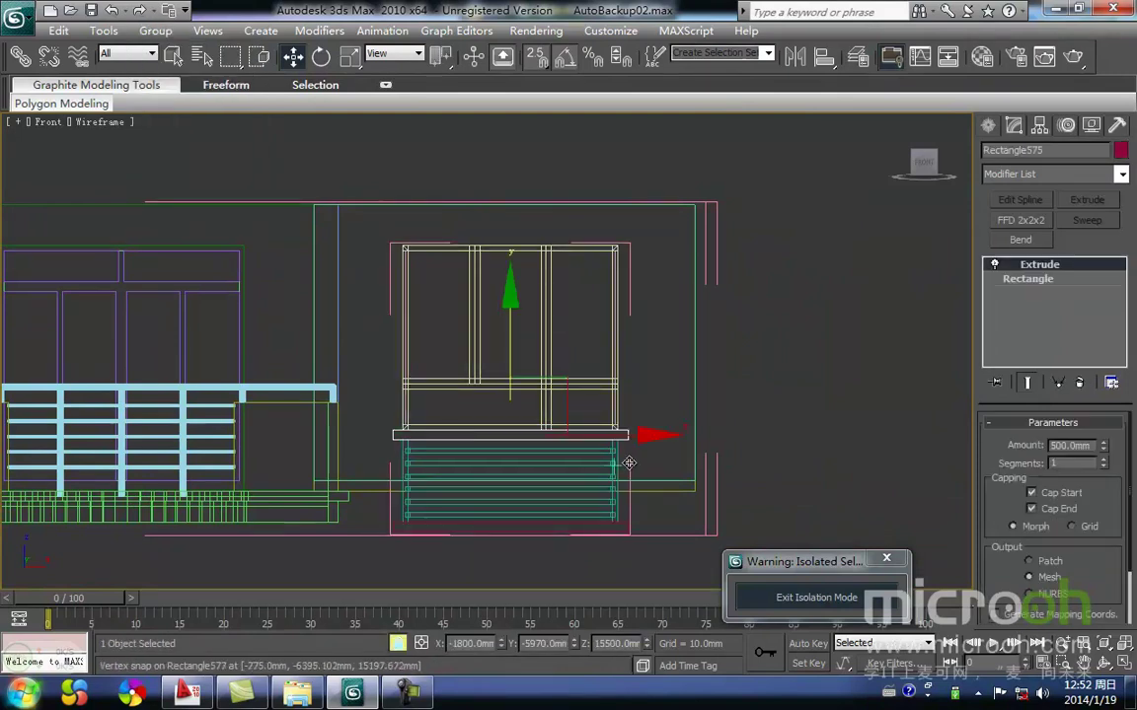
pyautogui.keyDown('shift'); pyautogui.moveTo(631, 453); pyautogui.dragTo(628, 255); pyautogui.keyUp('shift')
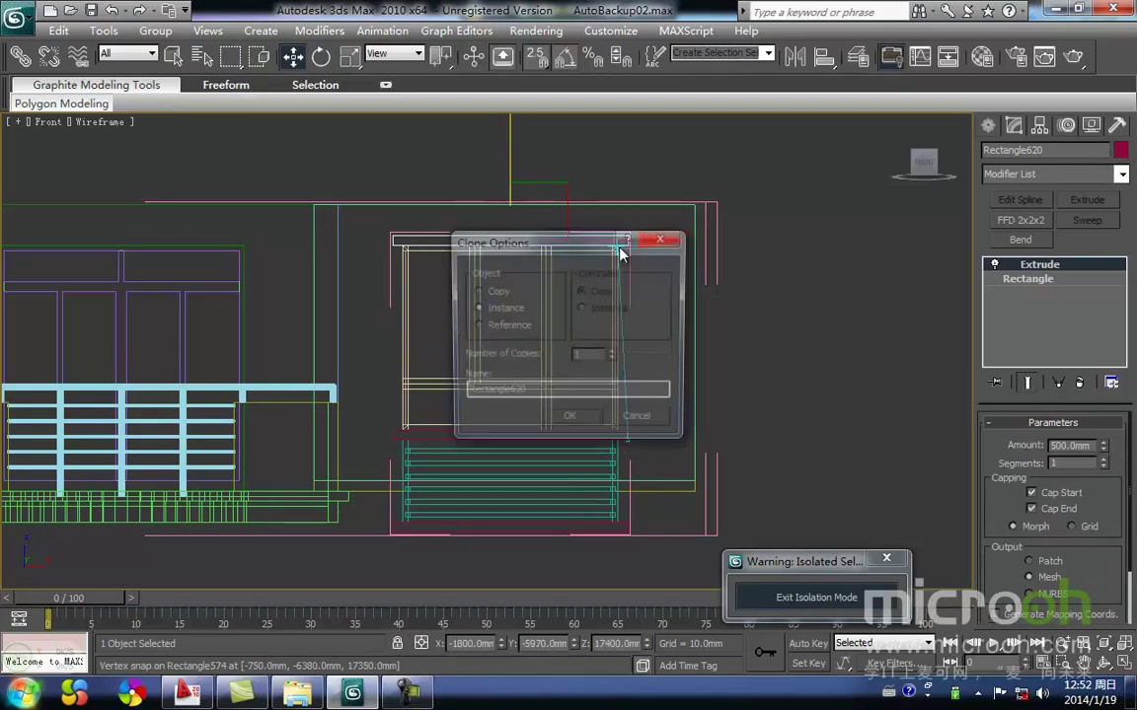
pyautogui.click(570, 420)
# Select all the isolated top-floor objects and close their open groups.
pyautogui.scroll(-5, 419, 418)
pyautogui.keyDown('alt'); pyautogui.moveTo(418, 419); pyautogui.dragTo(459, 489, button='middle'); pyautogui.keyUp('alt')
pyautogui.scroll(-3, 458, 488)
pyautogui.moveTo(641, 484); pyautogui.dragTo(284, 146)
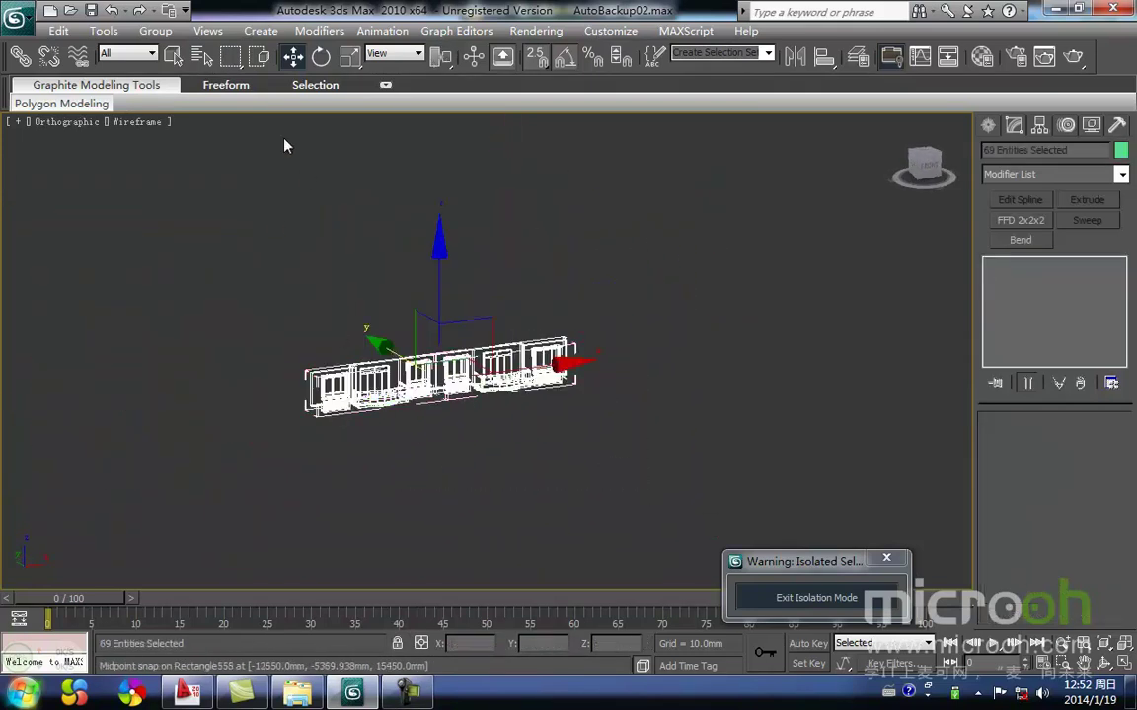
pyautogui.click(158, 32)
pyautogui.click(173, 119)
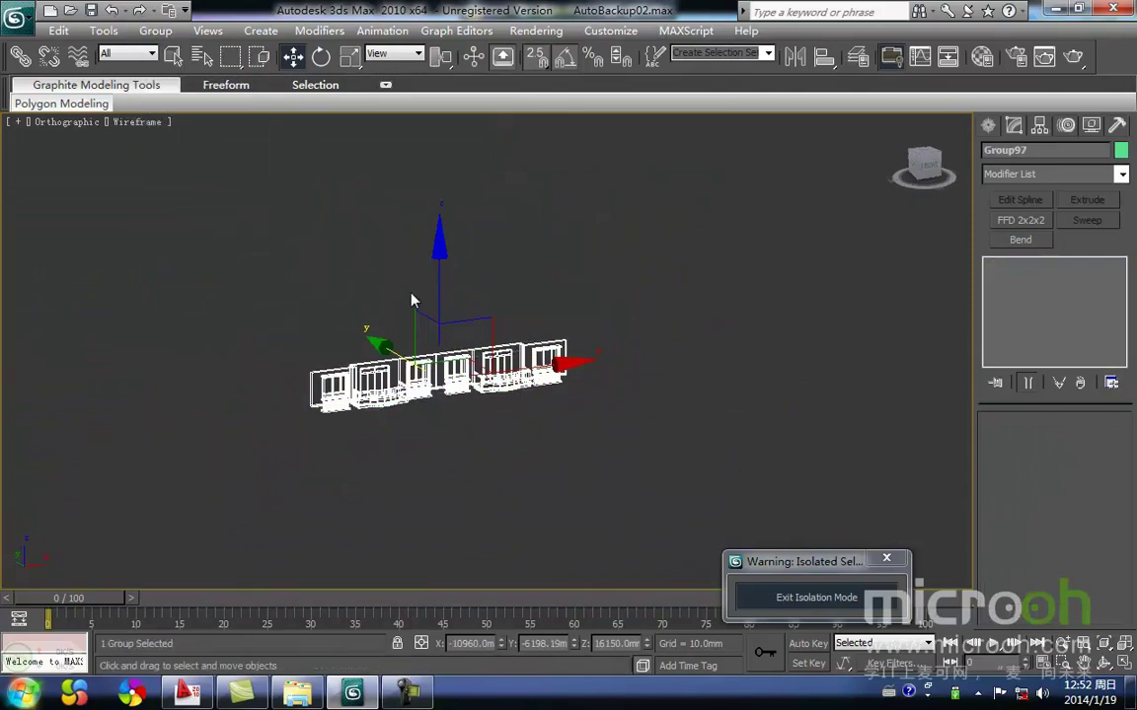
pyautogui.click(329, 298)
# Display the top floor shaded and exit isolation mode to bring back the whole building.
pyautogui.press('F3')
pyautogui.scroll(3, 284, 390)
pyautogui.scroll(2, 284, 389)
pyautogui.moveTo(284, 390); pyautogui.dragTo(442, 365, button='middle')
pyautogui.scroll(-2, 442, 364)
pyautogui.moveTo(740, 341)
pyautogui.mouseDown(button='middle')
pyautogui.moveTo(614, 342)
pyautogui.moveTo(743, 328)
pyautogui.mouseUp(button='middle')
pyautogui.click(830, 606)
# Examine the building's top floor and roof against the front and side elevation drawings.
pyautogui.moveTo(275, 359); pyautogui.dragTo(227, 340, button='middle')
pyautogui.scroll(2, 366, 330)
pyautogui.scroll(-6, 227, 341)
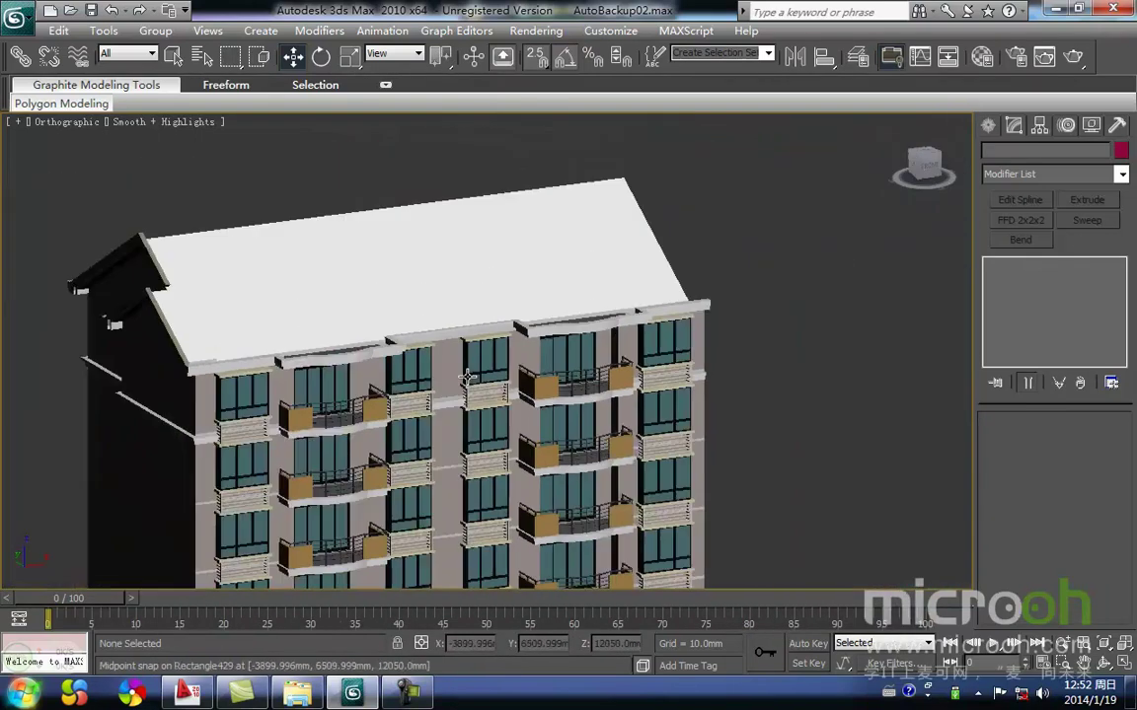
pyautogui.scroll(-4, 426, 385)
pyautogui.keyDown('alt'); pyautogui.moveTo(395, 380); pyautogui.dragTo(355, 426, button='middle'); pyautogui.keyUp('alt')
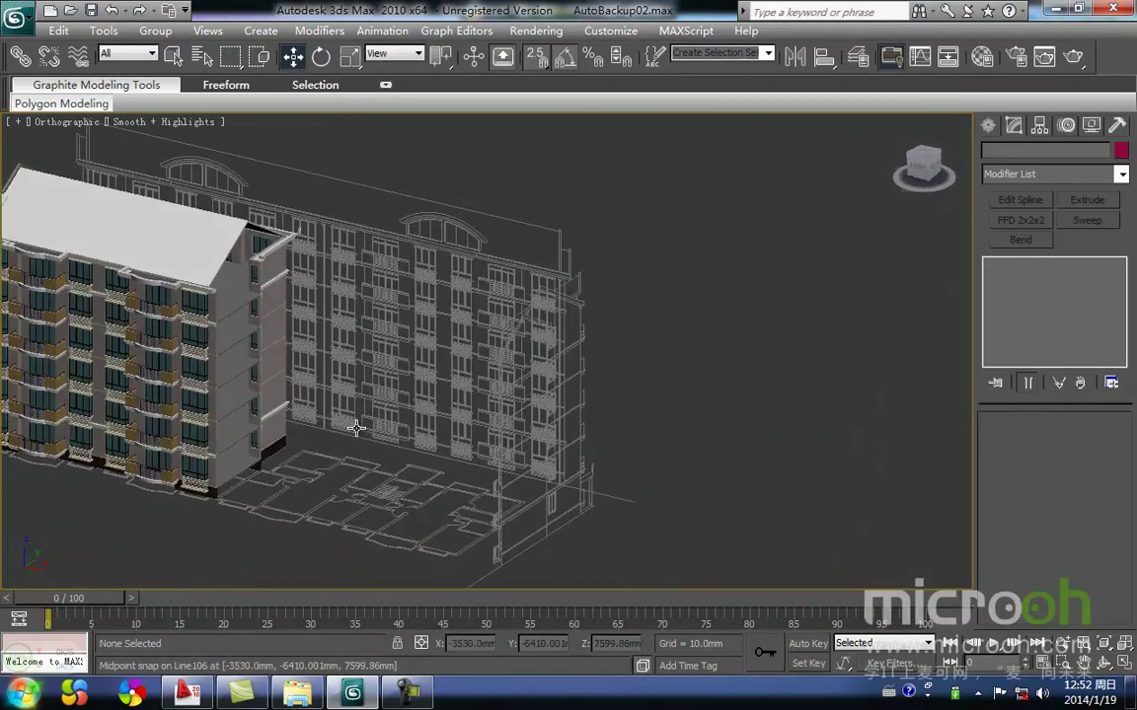
pyautogui.moveTo(492, 257); pyautogui.dragTo(553, 291, button='middle')
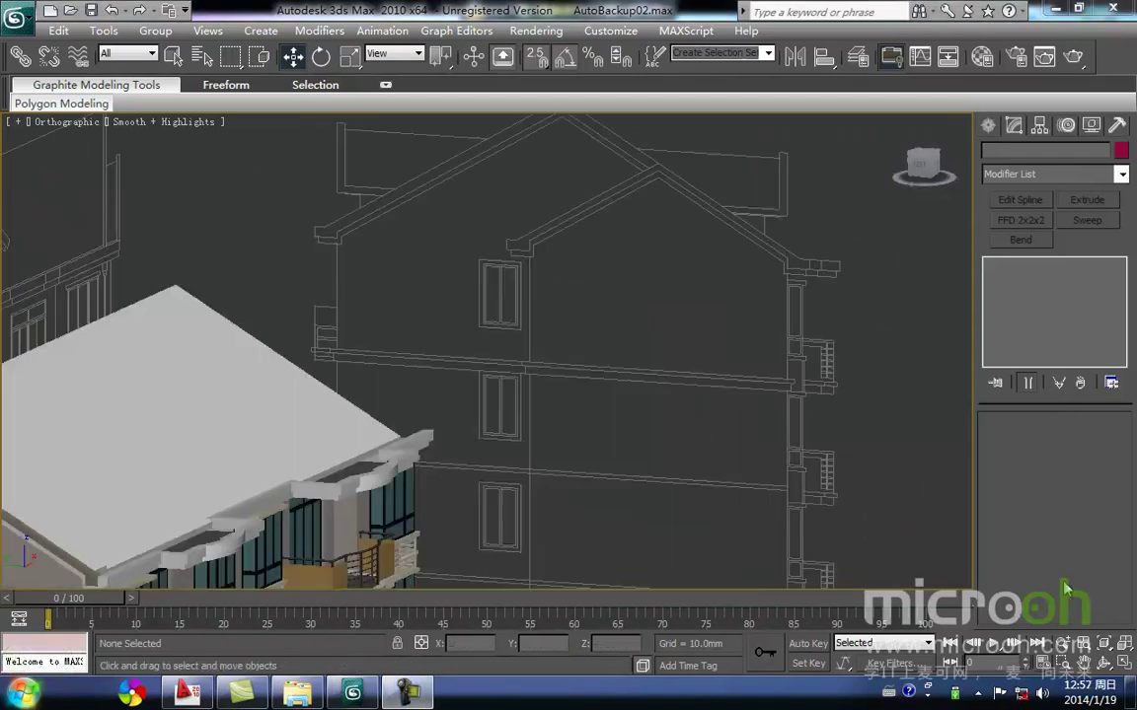
pyautogui.moveTo(512, 426); pyautogui.dragTo(603, 400, button='middle')
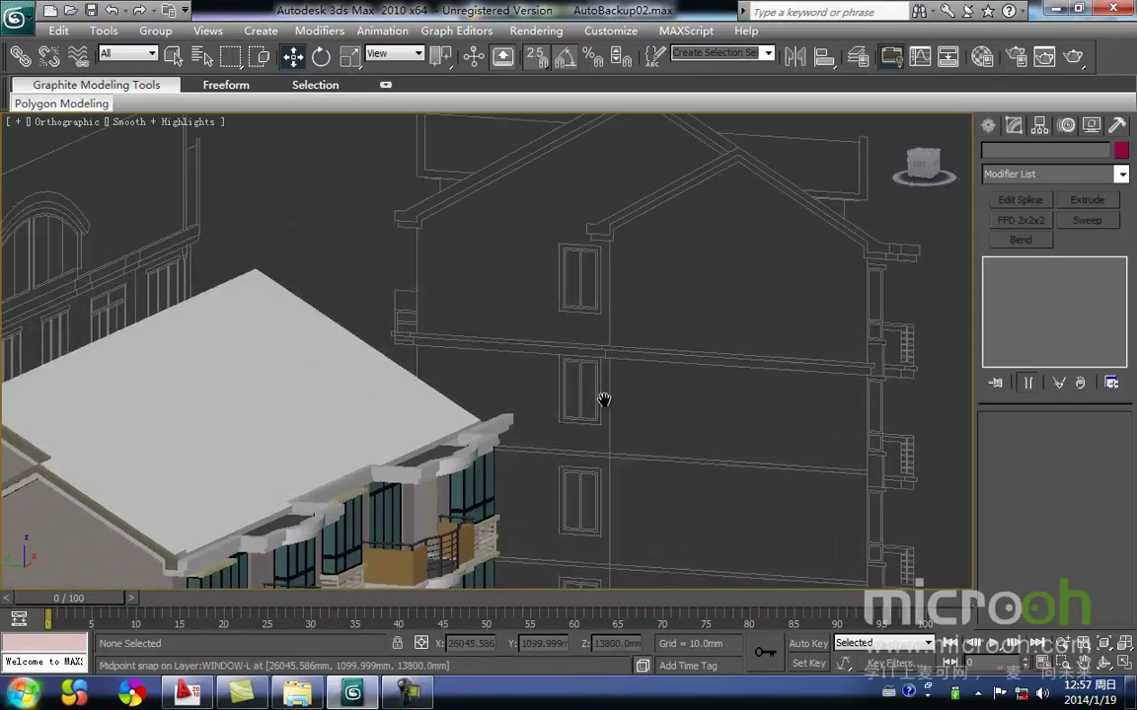
# In the front wireframe view, trace the arched dormer's two sides and its base as one open line.
pyautogui.press('f')
pyautogui.press('z')
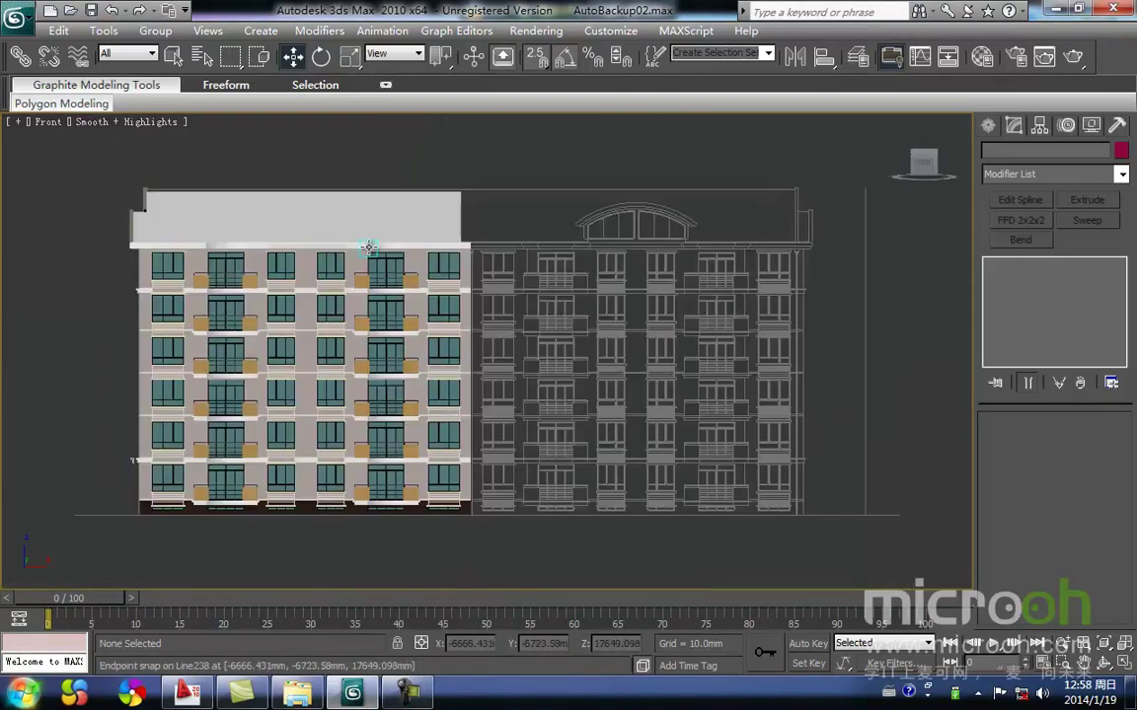
pyautogui.moveTo(326, 245); pyautogui.dragTo(563, 325, button='middle')
pyautogui.press('F3')
pyautogui.scroll(5, 540, 279)
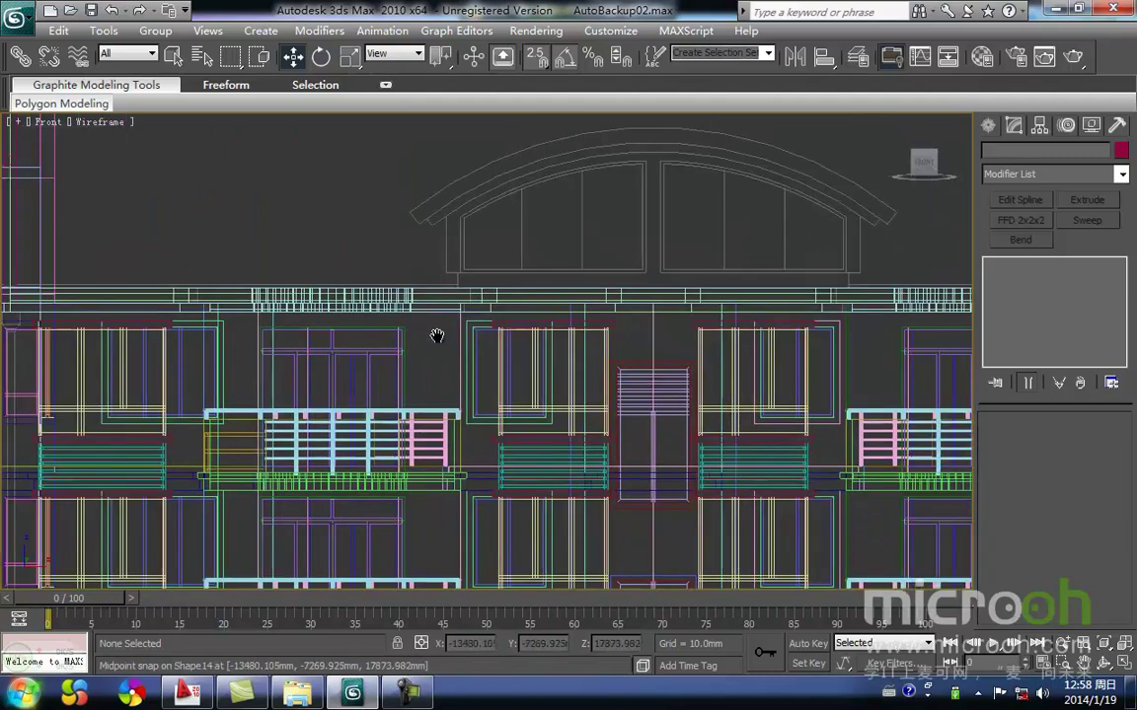
pyautogui.click(986, 125)
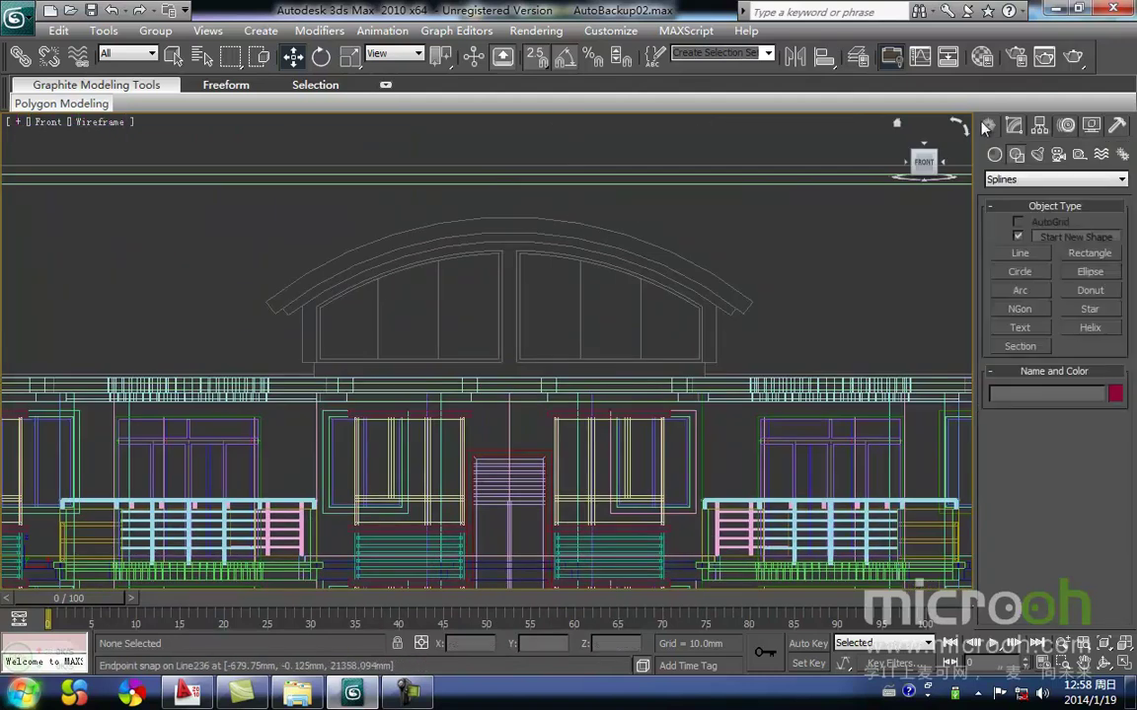
pyautogui.click(1020, 253)
pyautogui.scroll(2, 296, 311)
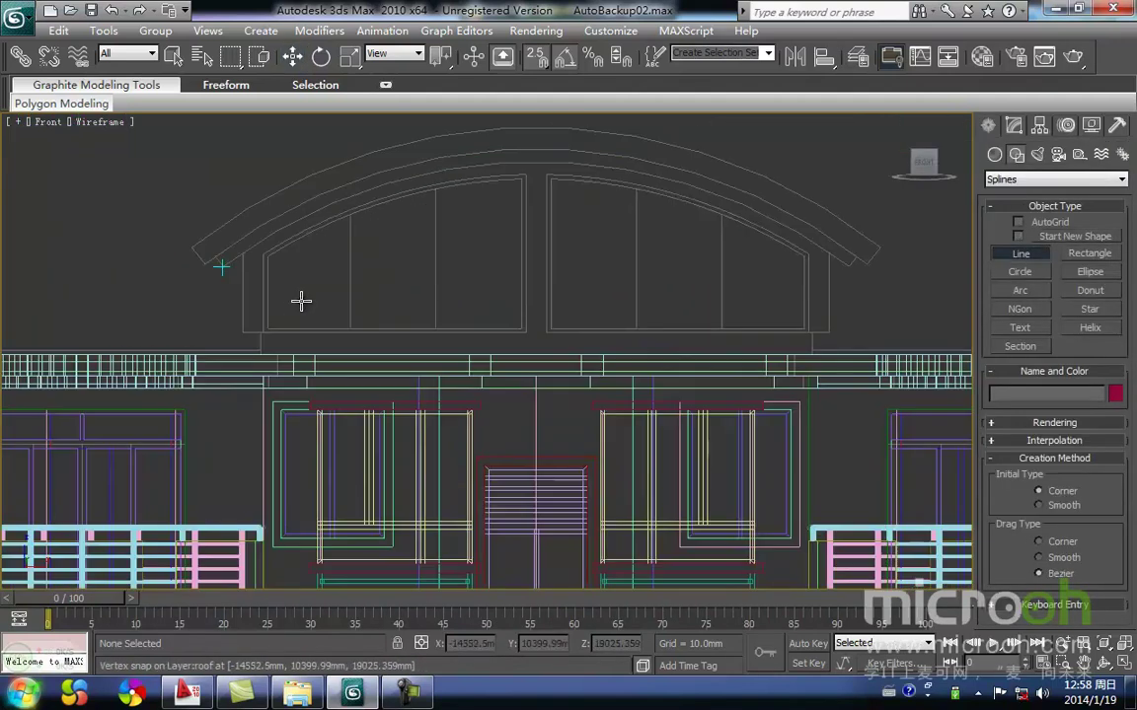
pyautogui.moveTo(301, 301); pyautogui.dragTo(289, 339, button='middle')
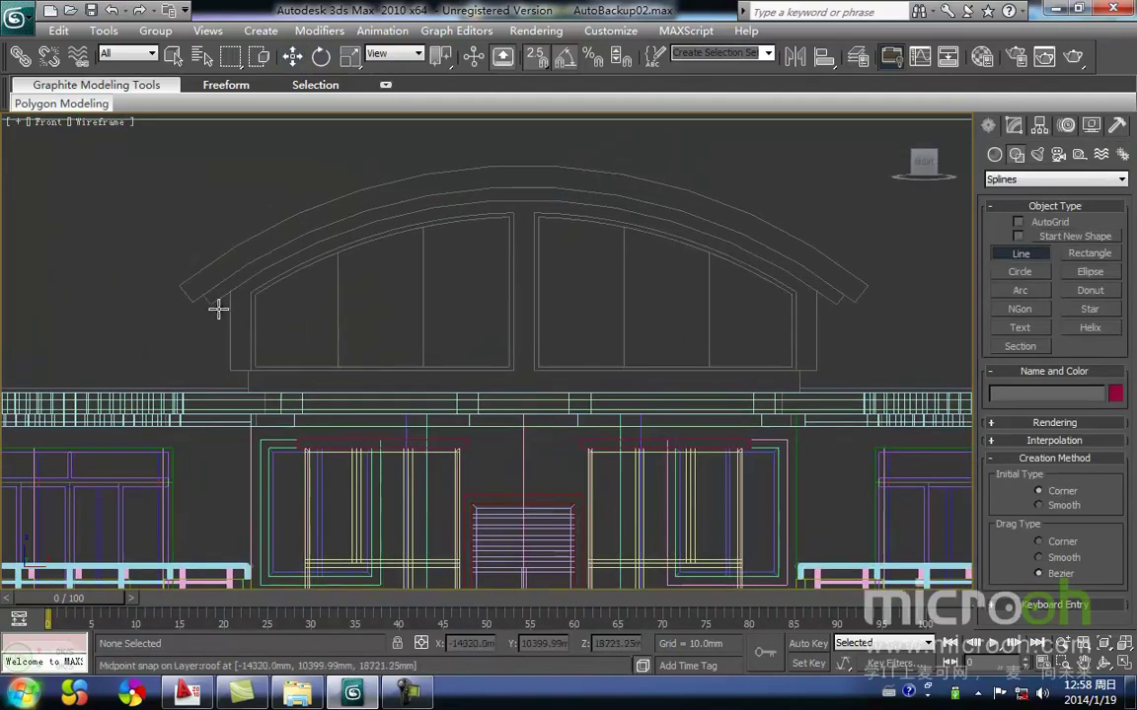
pyautogui.click(232, 412)
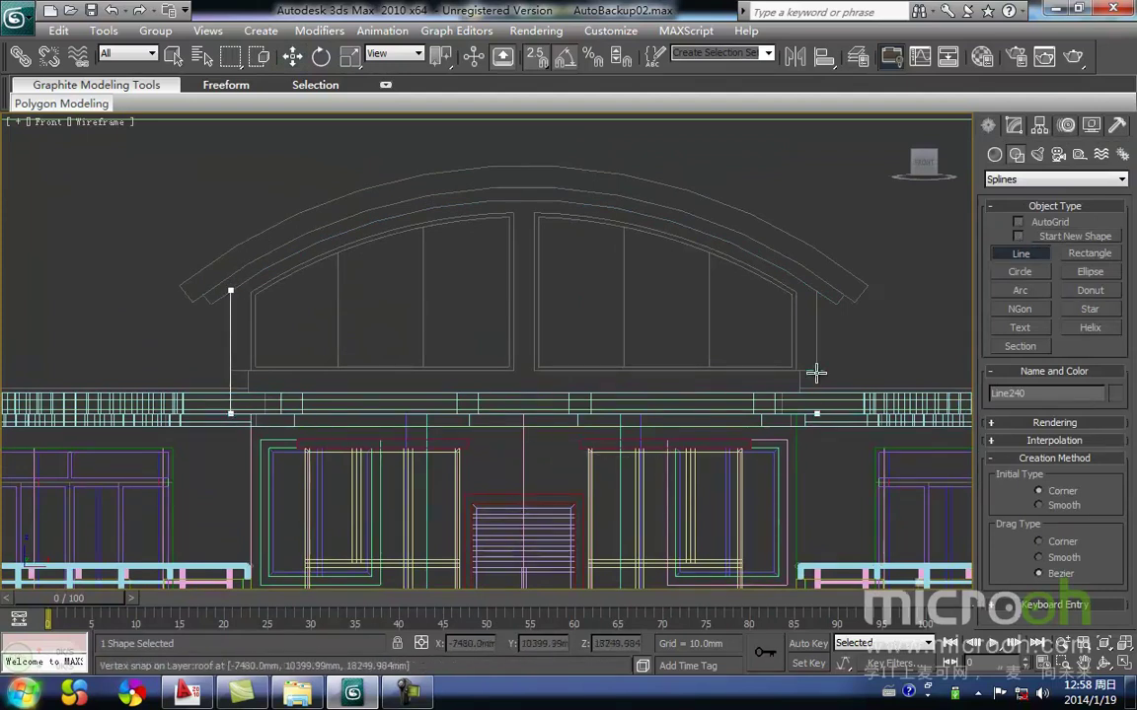
pyautogui.rightClick(855, 330)
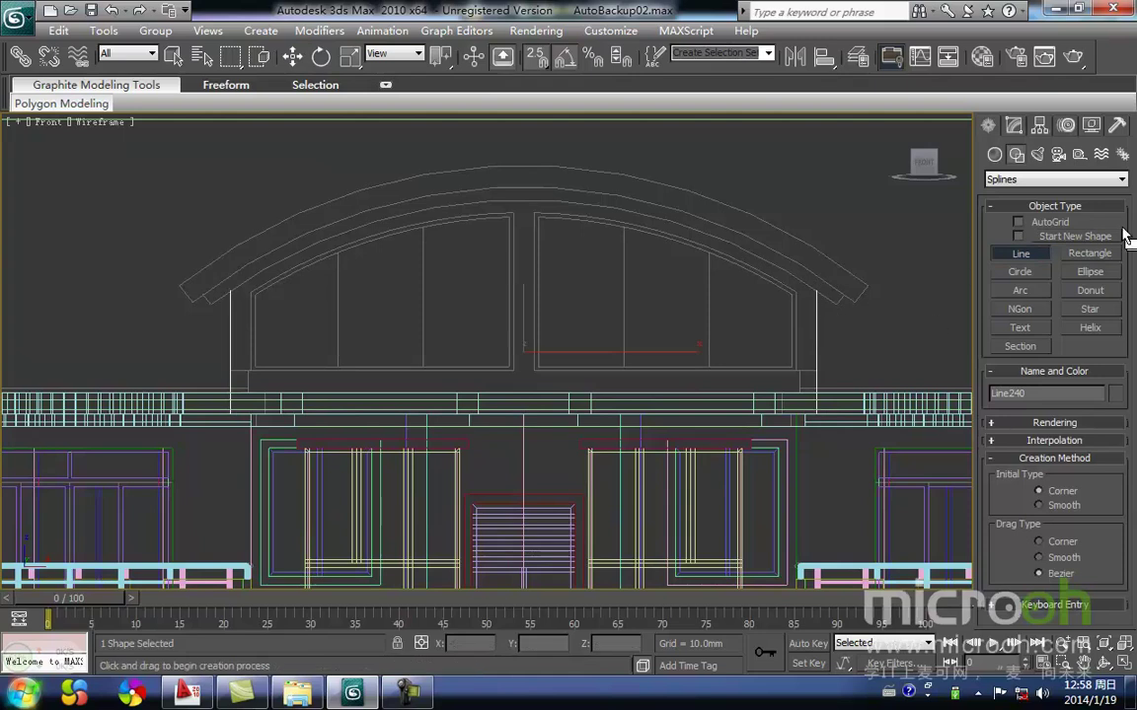
# Add an arc to the same shape along the underside of the dormer roof, joining the two side lines.
pyautogui.click(1021, 291)
pyautogui.moveTo(230, 290); pyautogui.dragTo(818, 293)
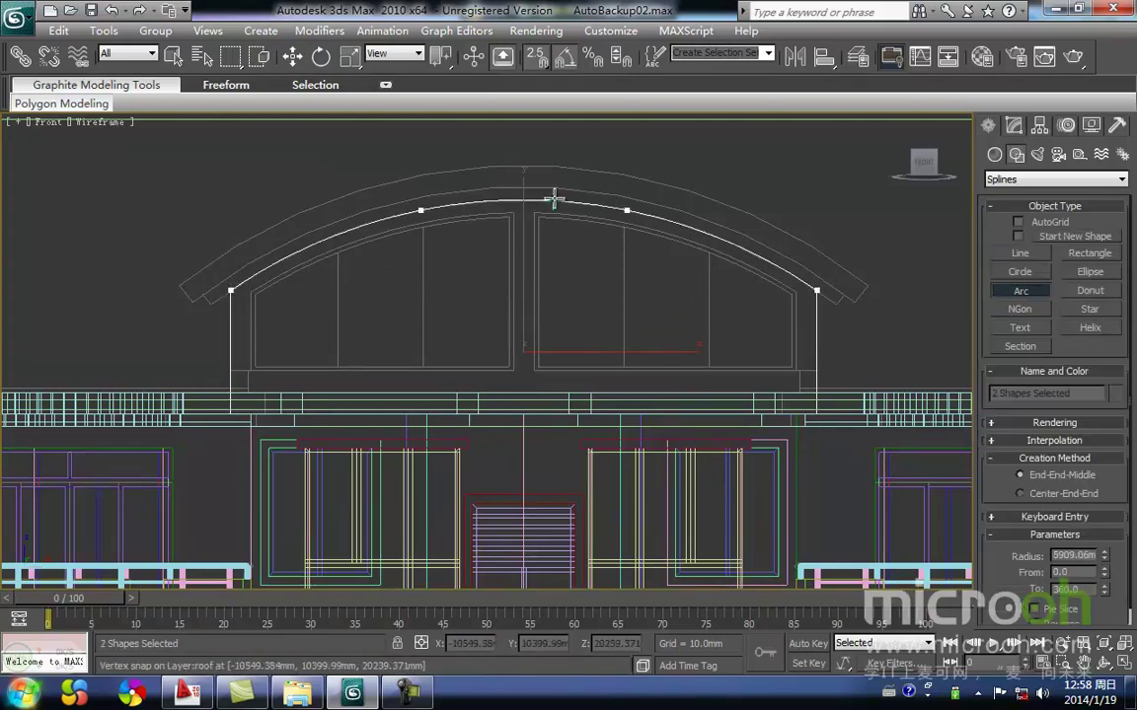
pyautogui.press('w')
pyautogui.moveTo(857, 292); pyautogui.dragTo(883, 282, button='middle')
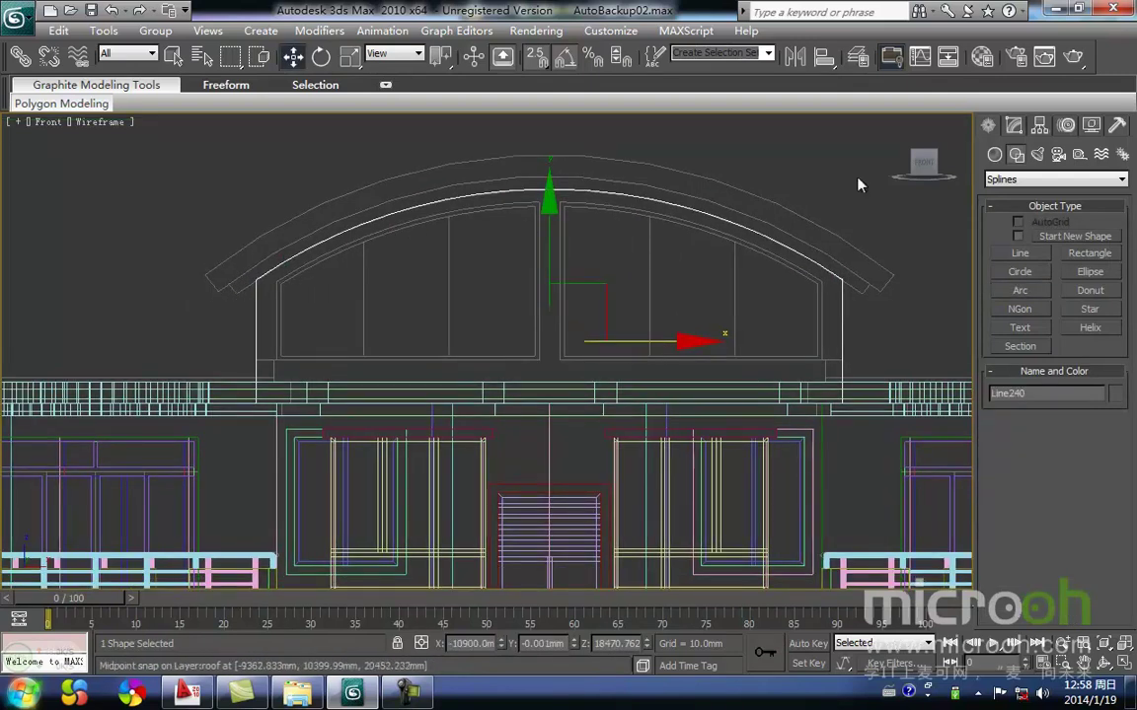
# Add arcs to the same shape along the curved top edges of the dormer's left and right windows.
pyautogui.click(1022, 294)
pyautogui.moveTo(358, 338); pyautogui.dragTo(300, 379, button='middle')
pyautogui.moveTo(212, 325); pyautogui.dragTo(481, 245)
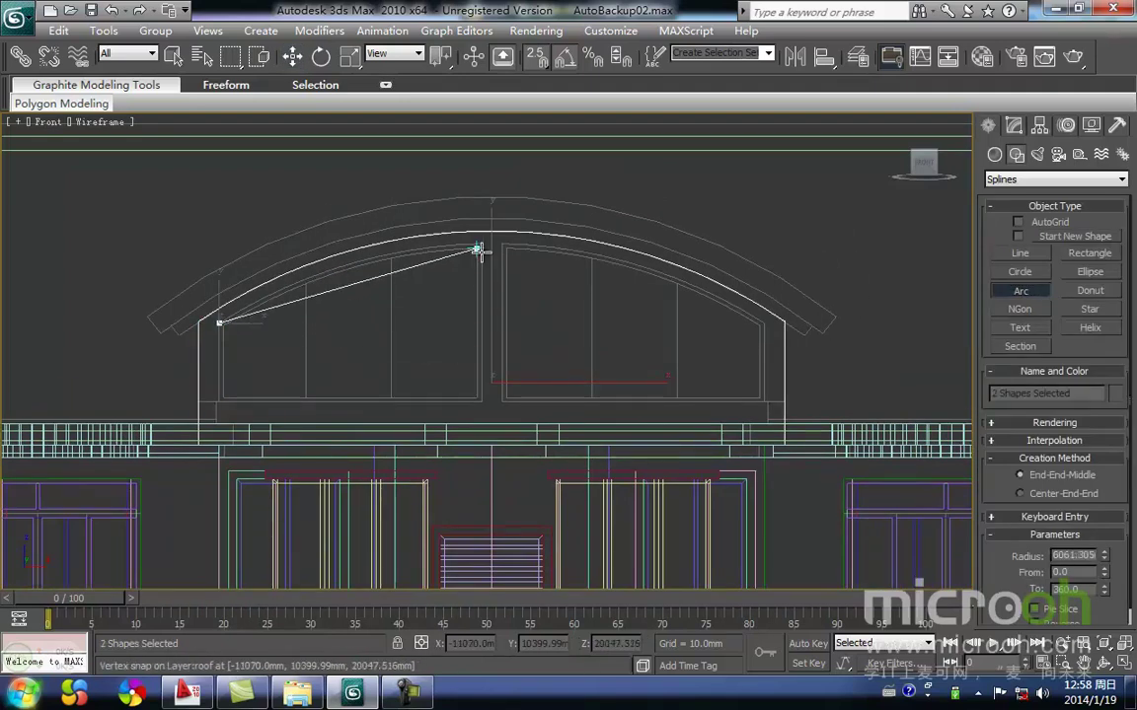
pyautogui.click(352, 259)
pyautogui.moveTo(436, 292); pyautogui.dragTo(259, 331, button='middle')
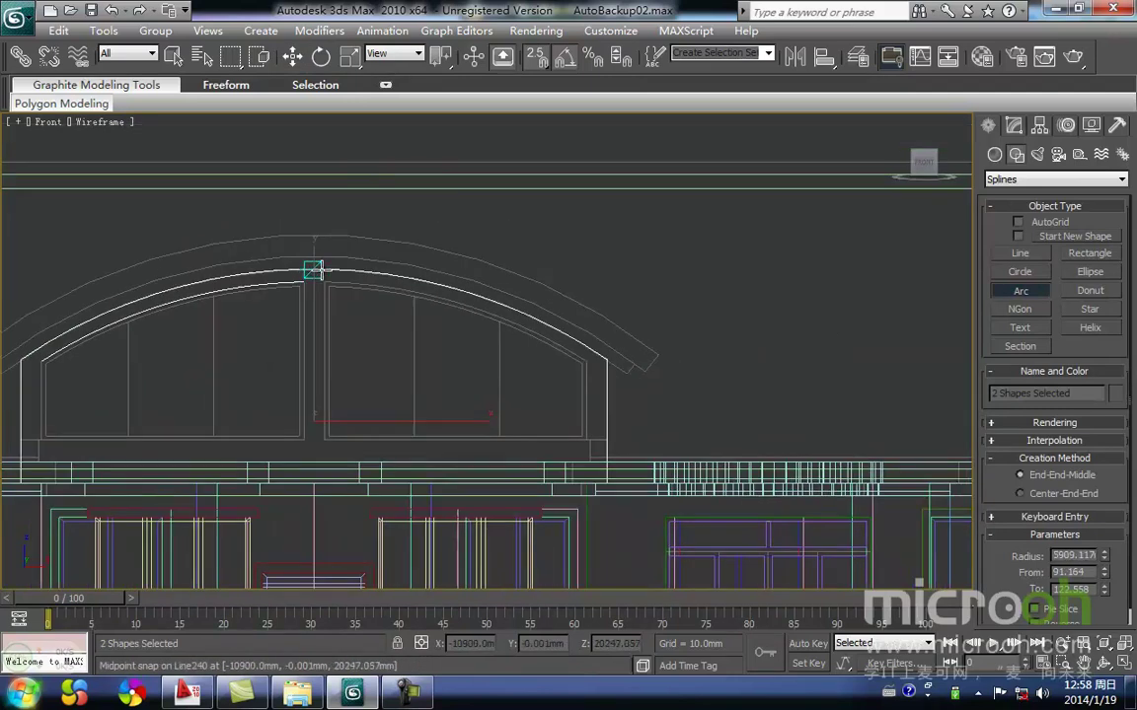
pyautogui.moveTo(638, 435); pyautogui.dragTo(586, 362)
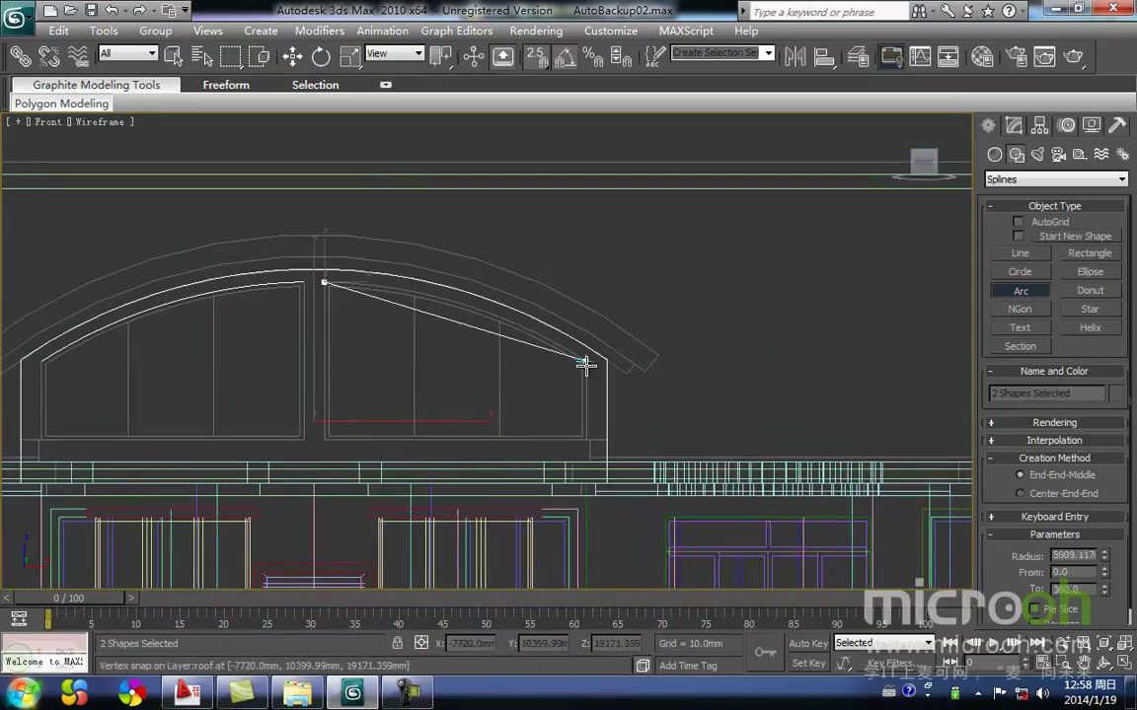
# Complete both dormer window outlines with straight lines along their sides and bottoms in the same shape.
pyautogui.click(1023, 254)
pyautogui.moveTo(354, 311); pyautogui.dragTo(688, 321, button='middle')
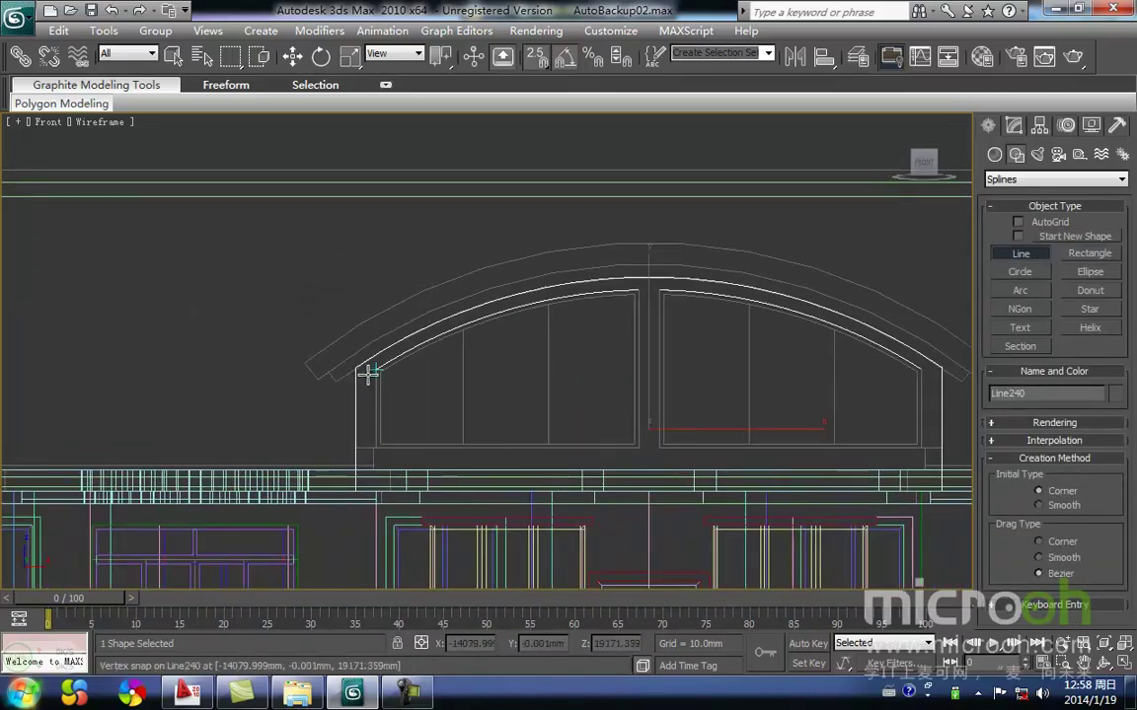
pyautogui.click(410, 453)
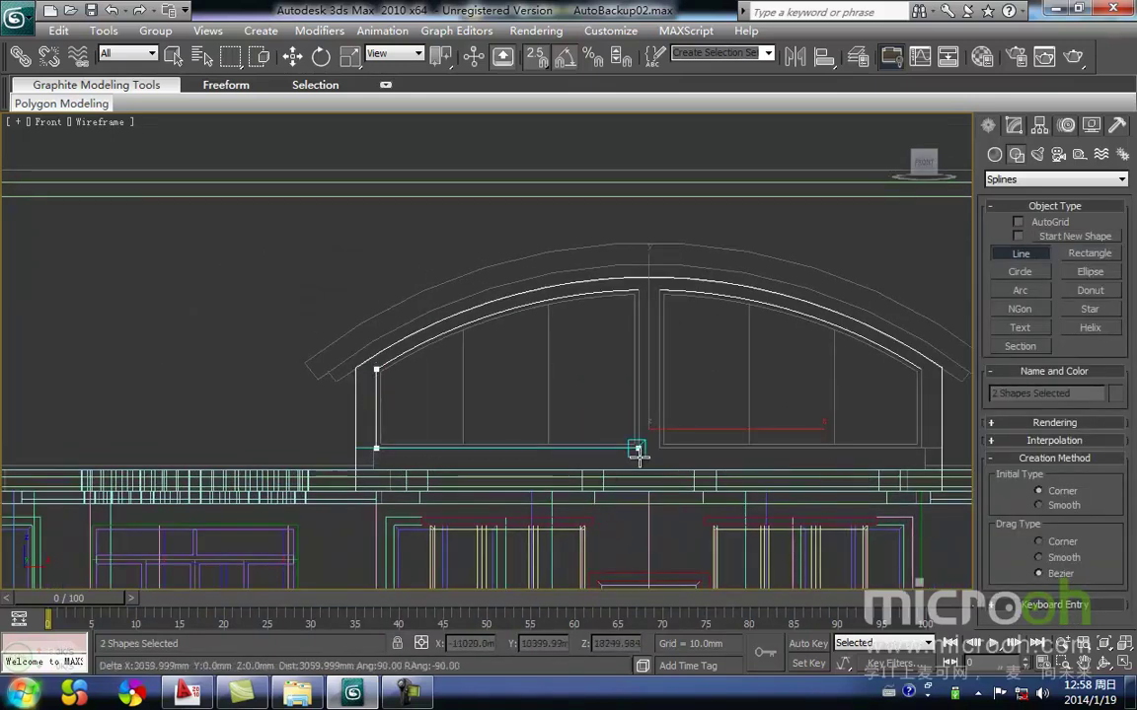
pyautogui.click(655, 287)
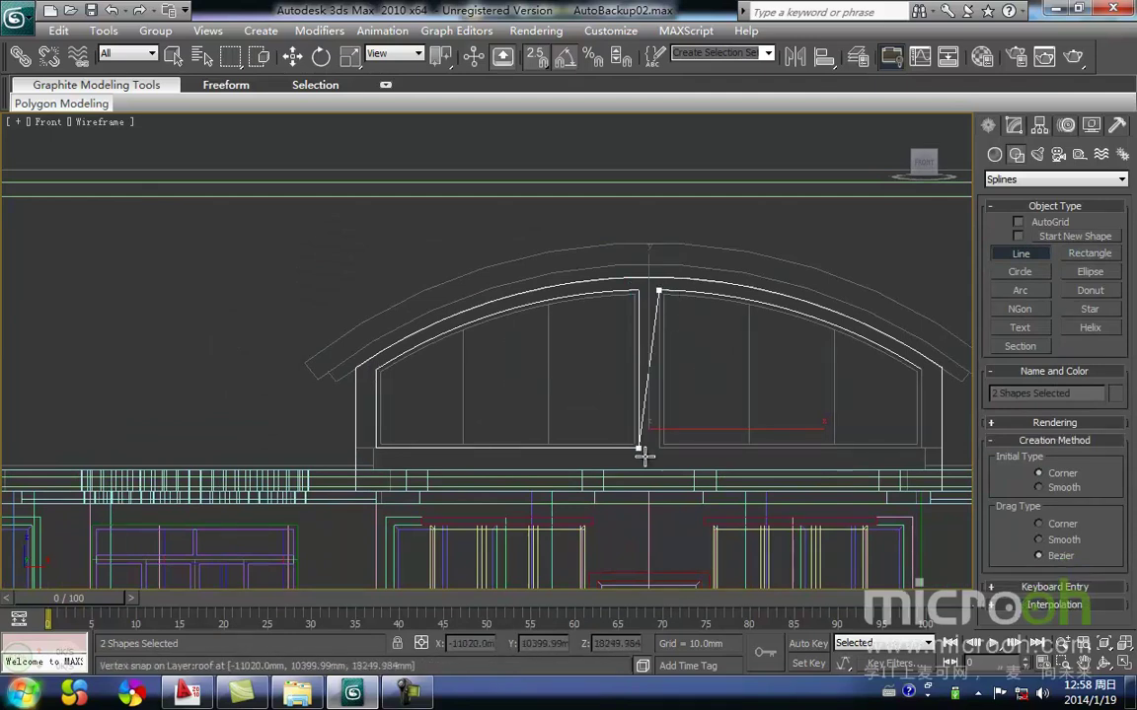
pyautogui.click(650, 444)
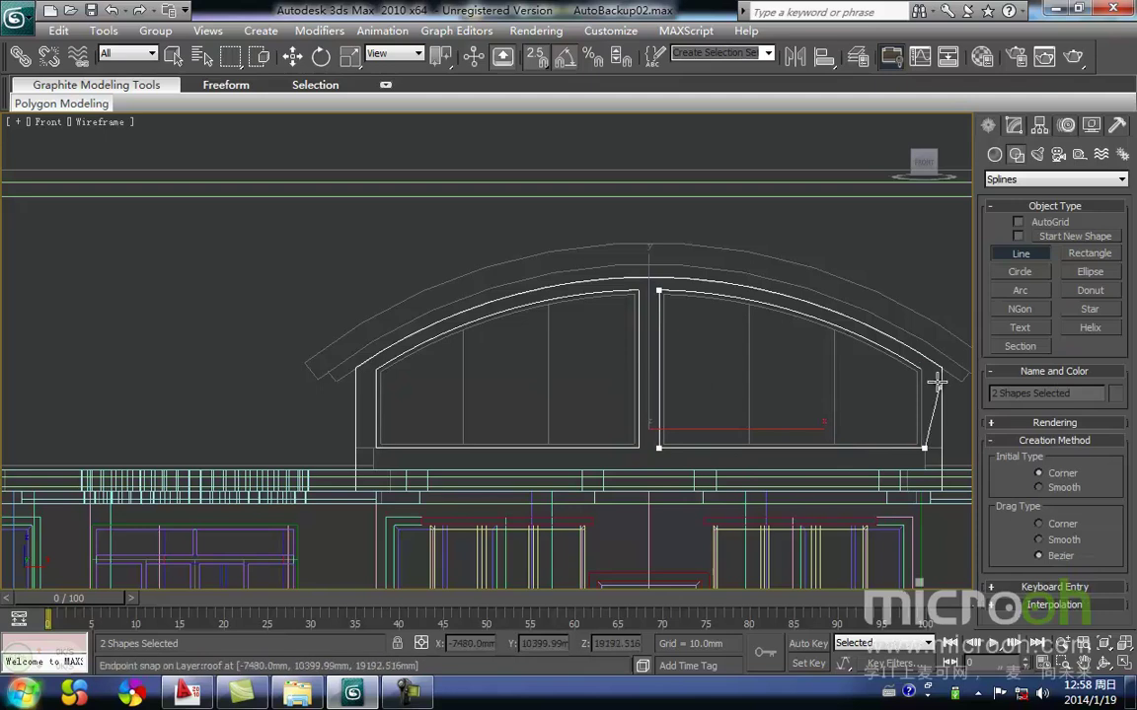
pyautogui.press('w')
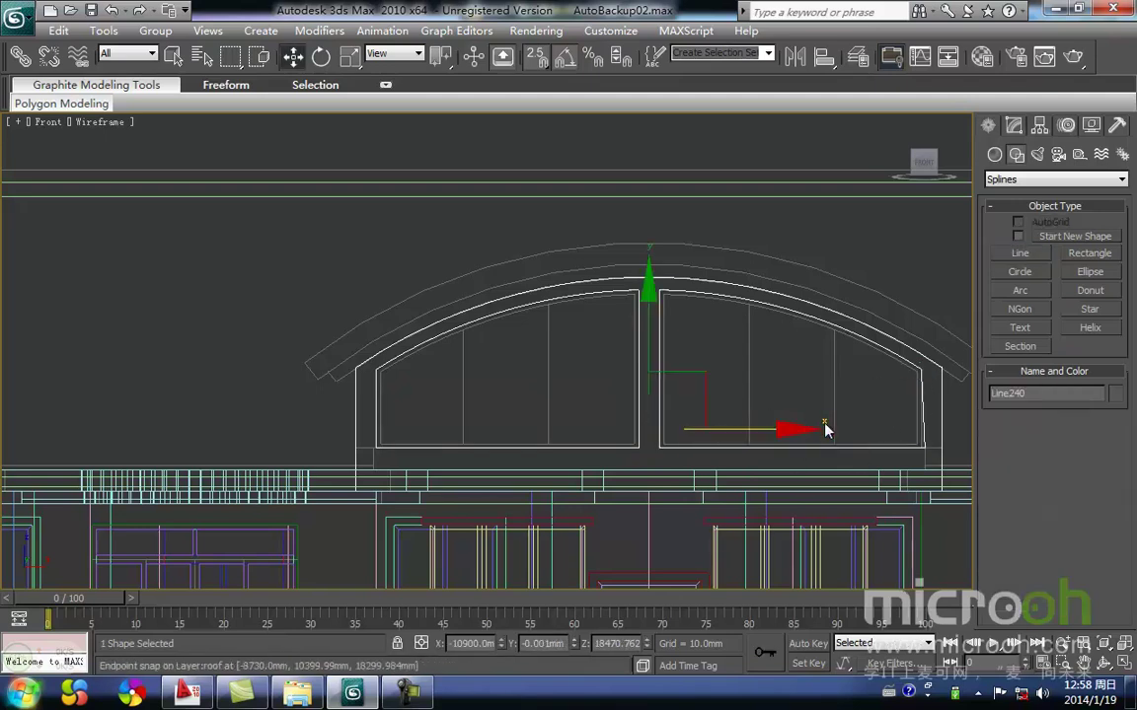
# Move the right window outline's bottom outer vertex inward so it lines up with the window's corner in the elevation.
pyautogui.scroll(6, 786, 482)
pyautogui.moveTo(572, 374); pyautogui.dragTo(529, 404, button='middle')
pyautogui.press('1')
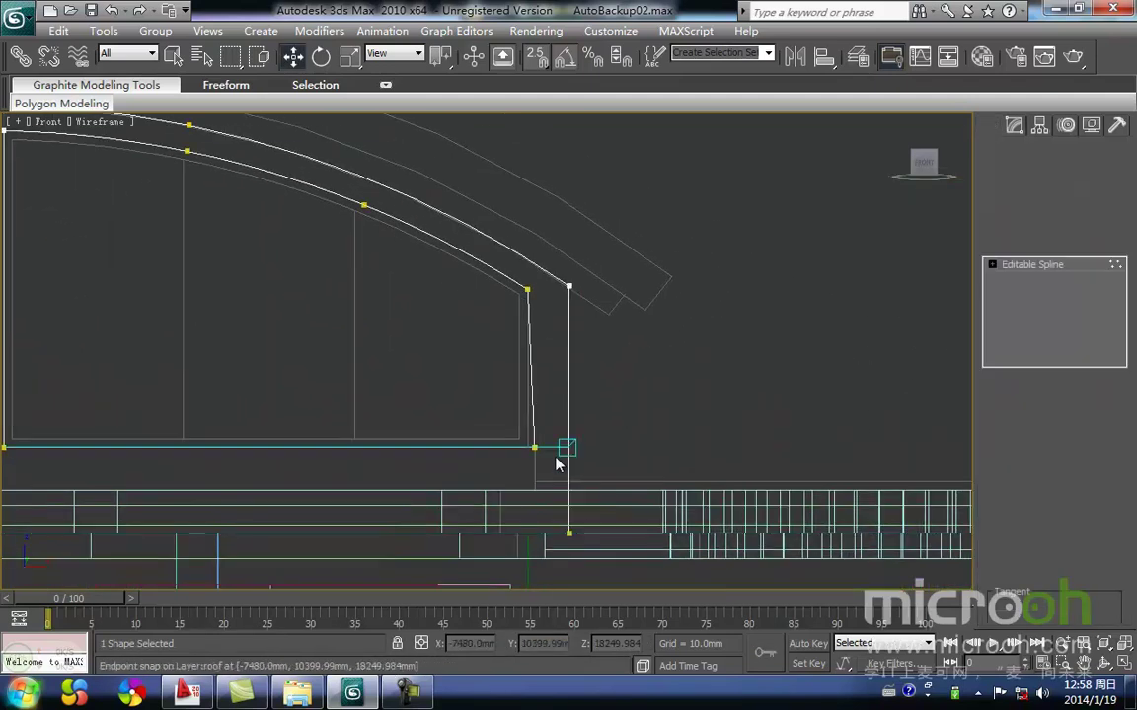
pyautogui.click(535, 448)
pyautogui.moveTo(542, 456); pyautogui.dragTo(525, 456)
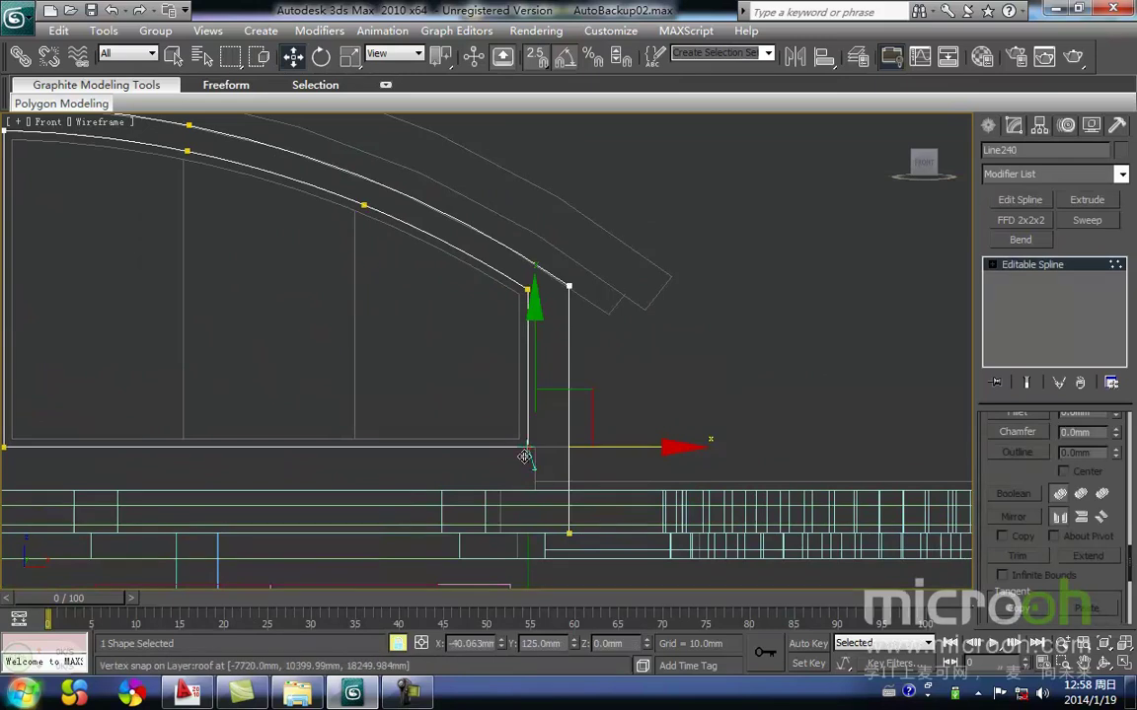
pyautogui.click(702, 396)
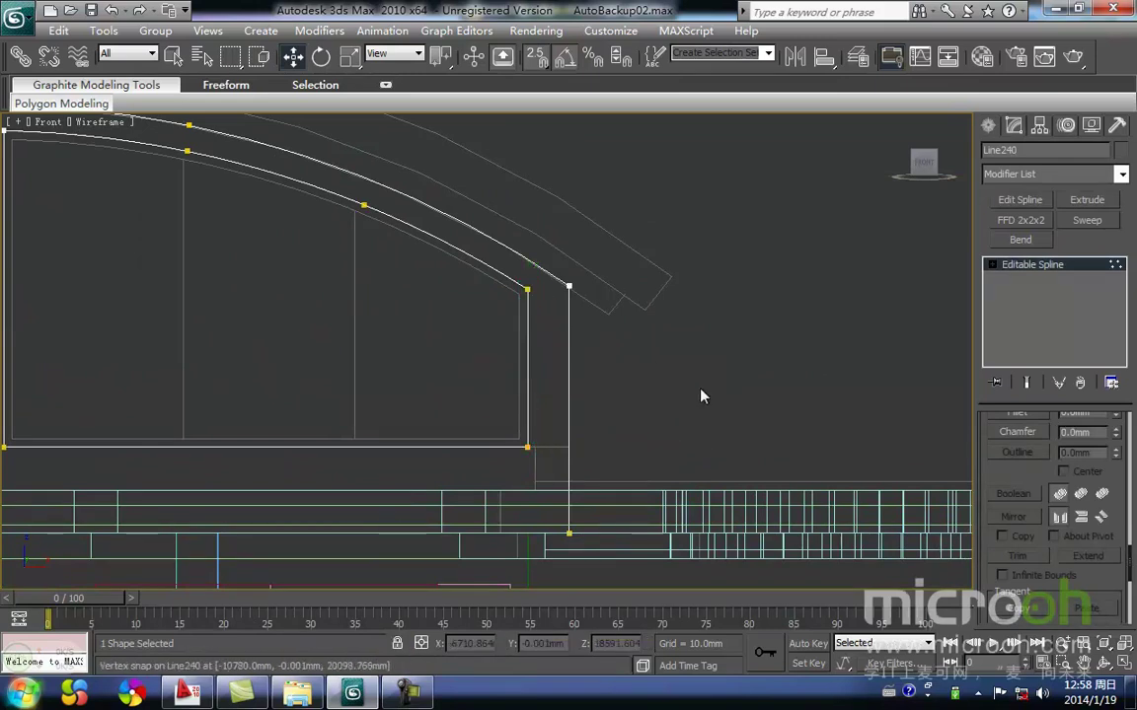
# Try extruding the dormer profile by 3400 mm, check its depth against the roof slope, and remove the Extrude modifier.
pyautogui.click(1084, 200)
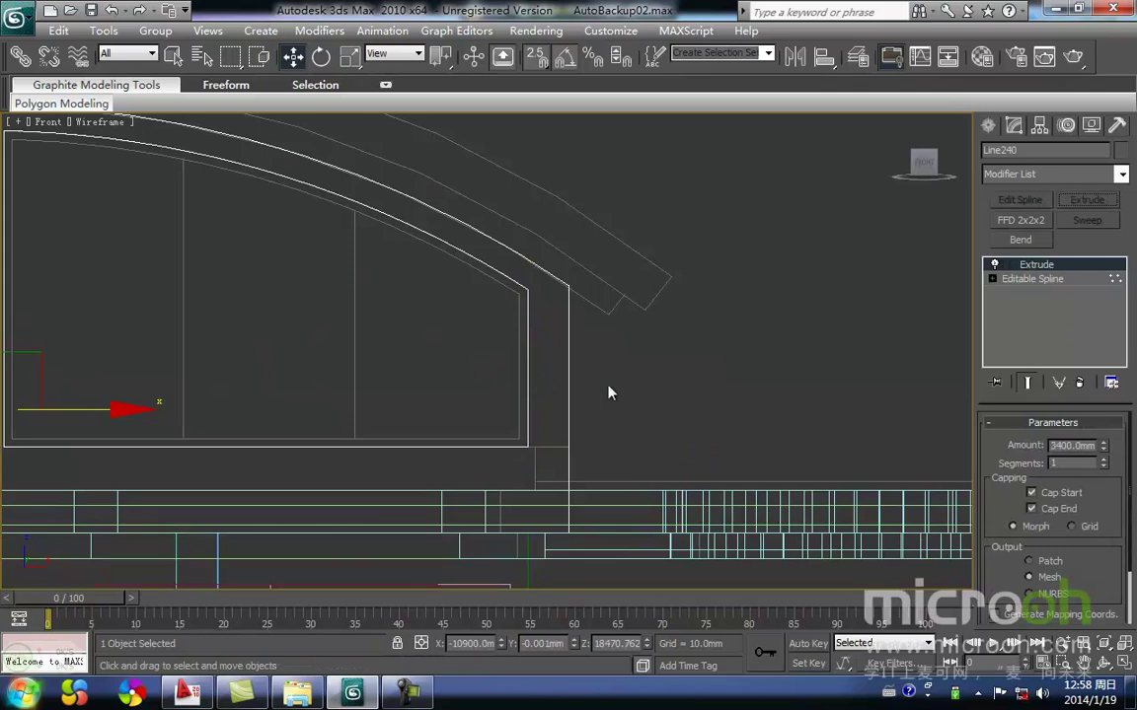
pyautogui.scroll(-4, 609, 392)
pyautogui.moveTo(483, 289); pyautogui.dragTo(515, 287, button='middle')
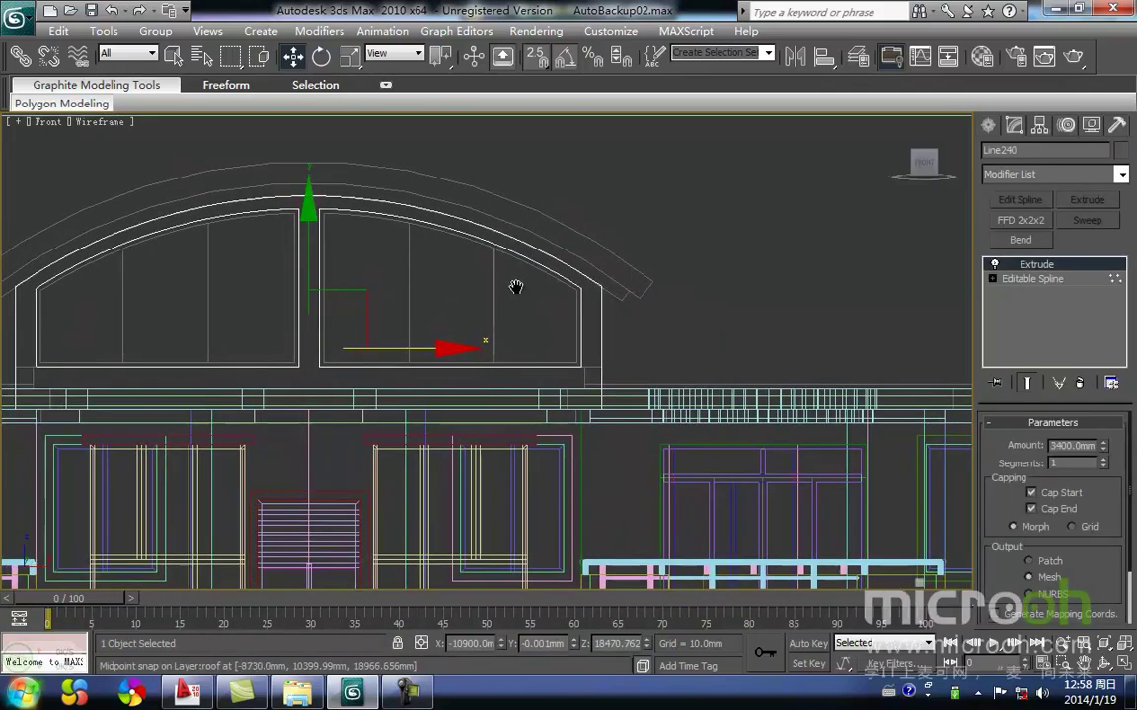
pyautogui.press('l')
pyautogui.moveTo(550, 317); pyautogui.dragTo(455, 268, button='middle')
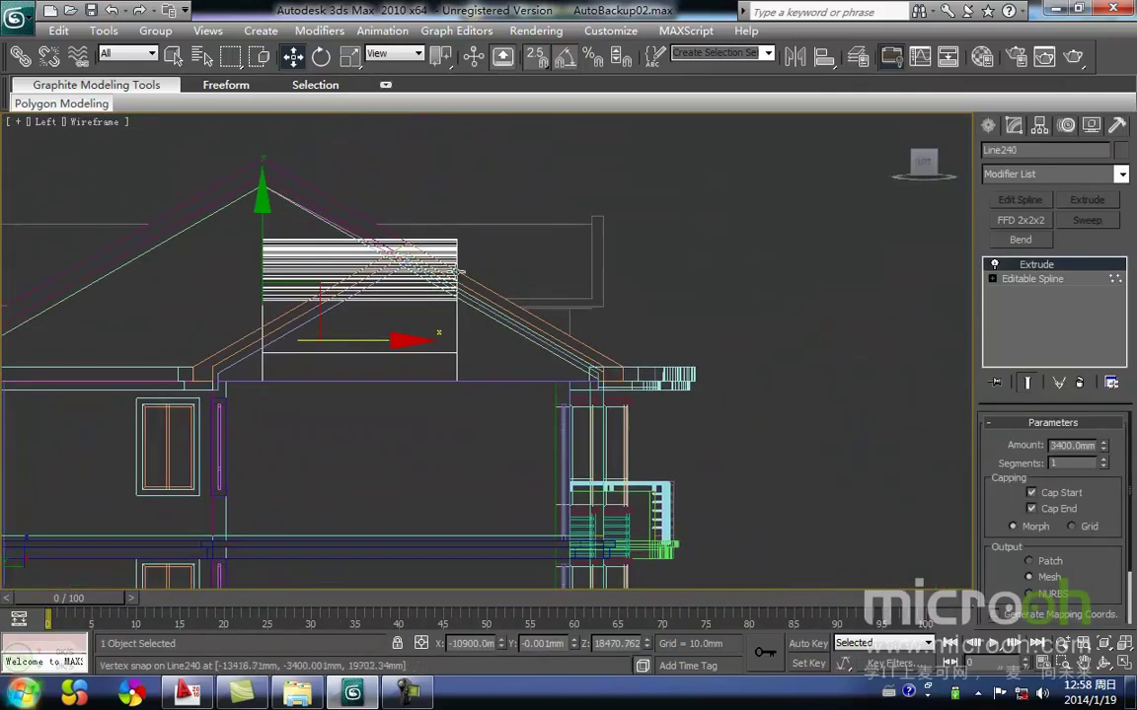
pyautogui.scroll(-3, 434, 247)
pyautogui.moveTo(513, 296)
pyautogui.mouseDown(button='middle')
pyautogui.moveTo(607, 302)
pyautogui.moveTo(551, 342)
pyautogui.moveTo(554, 299)
pyautogui.mouseUp(button='middle')
pyautogui.scroll(5, 474, 385)
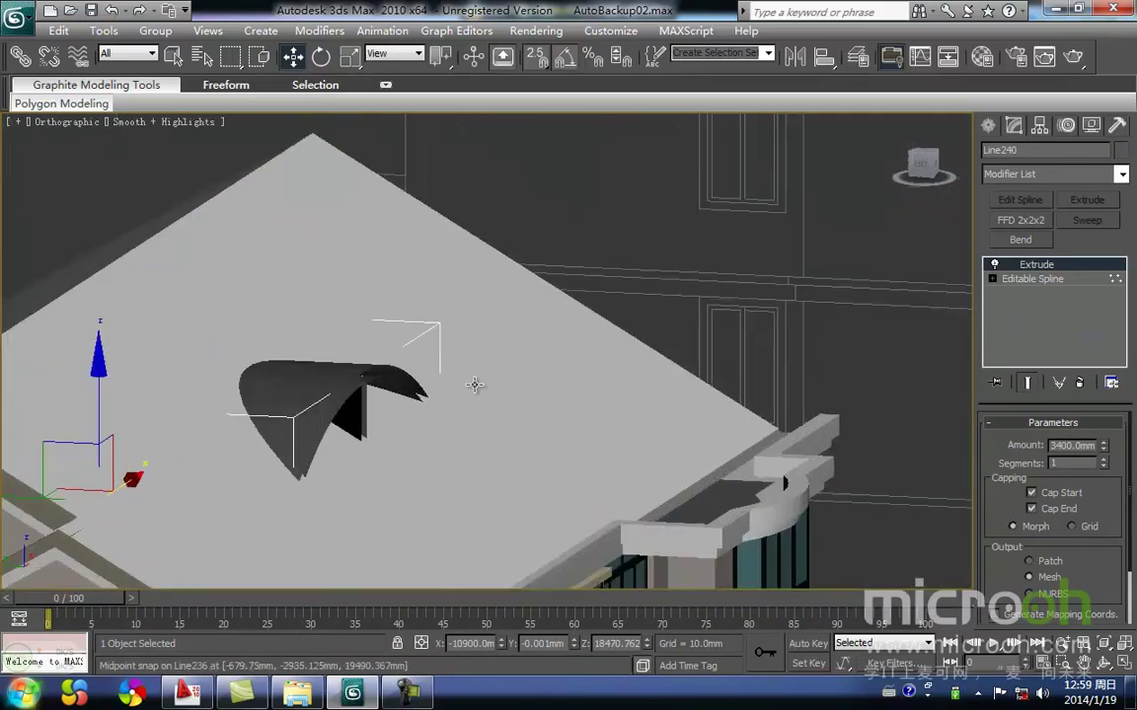
pyautogui.click(1077, 385)
# Select all vertices of the dormer profile shape and weld them.
pyautogui.moveTo(490, 364); pyautogui.dragTo(505, 344, button='middle')
pyautogui.press('F3')
pyautogui.moveTo(447, 393); pyautogui.dragTo(514, 350, button='middle')
pyautogui.scroll(-2, 514, 350)
pyautogui.press('1')
pyautogui.press('1')
pyautogui.moveTo(406, 486); pyautogui.dragTo(2, 51)
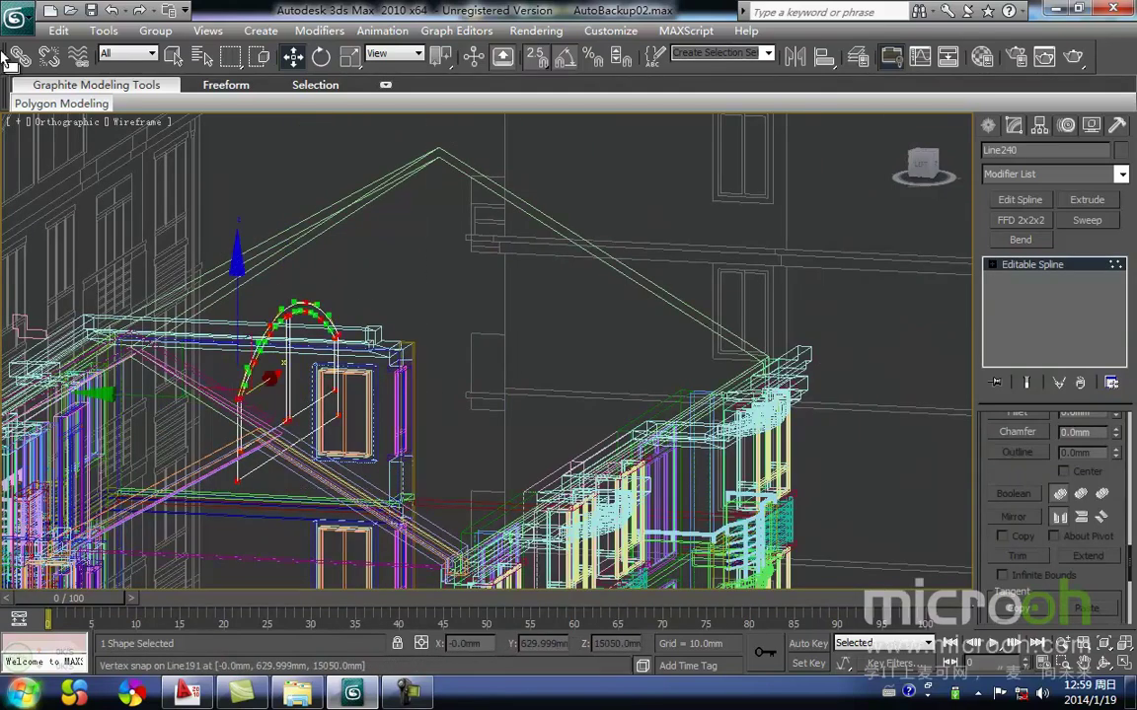
pyautogui.rightClick(319, 347)
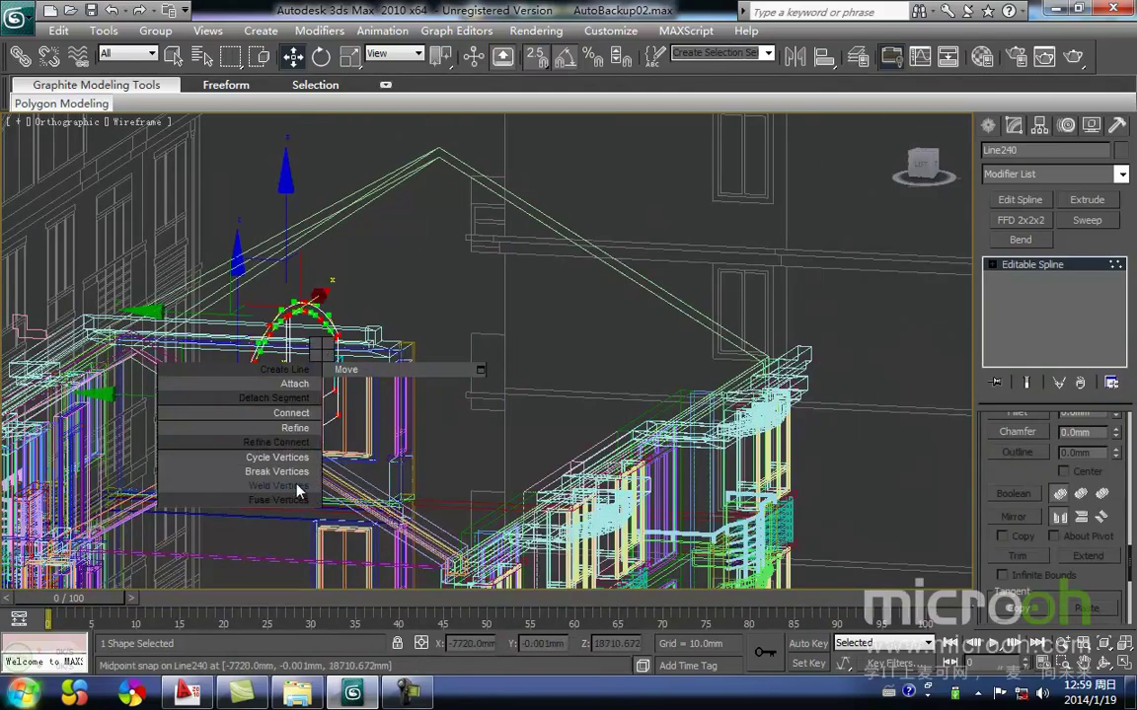
pyautogui.click(299, 489)
pyautogui.moveTo(628, 335); pyautogui.dragTo(649, 247, button='middle')
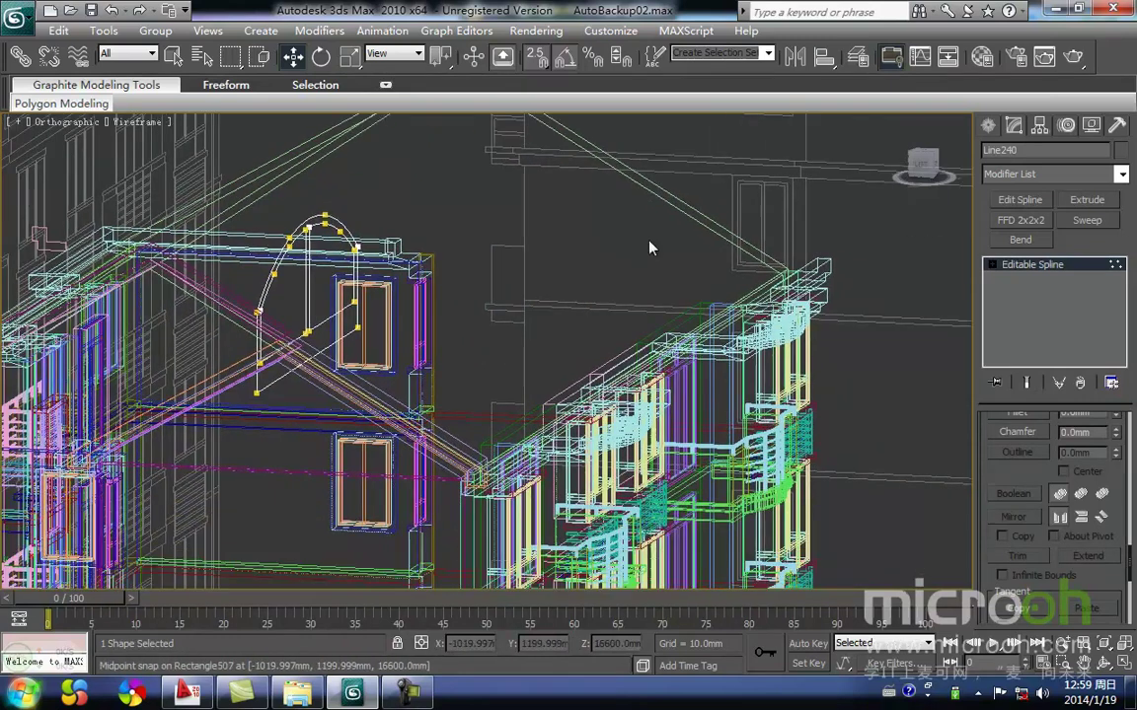
# Extrude the welded dormer profile by 3400 mm.
pyautogui.click(1086, 199)
pyautogui.press('F3')
pyautogui.moveTo(528, 336); pyautogui.dragTo(414, 364, button='middle')
pyautogui.press('l')
pyautogui.scroll(-3, 413, 364)
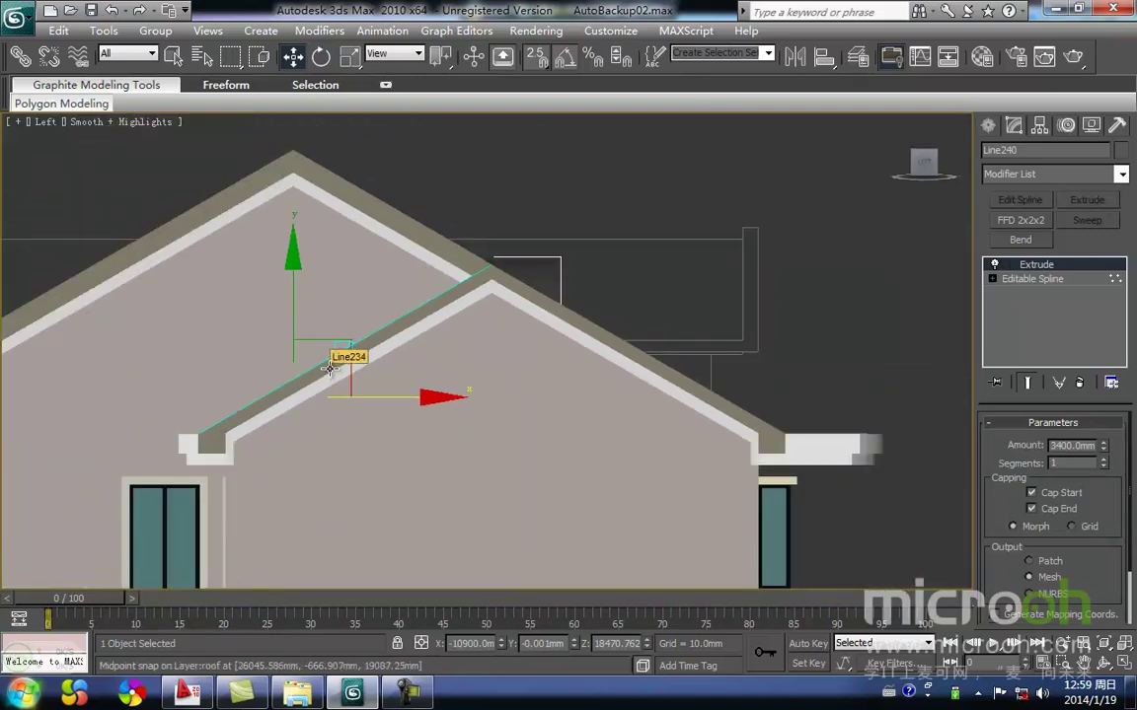
# Move the extruded dormer horizontally in the side view so it projects out of the front roof slope.
pyautogui.moveTo(501, 383); pyautogui.dragTo(408, 392, button='middle')
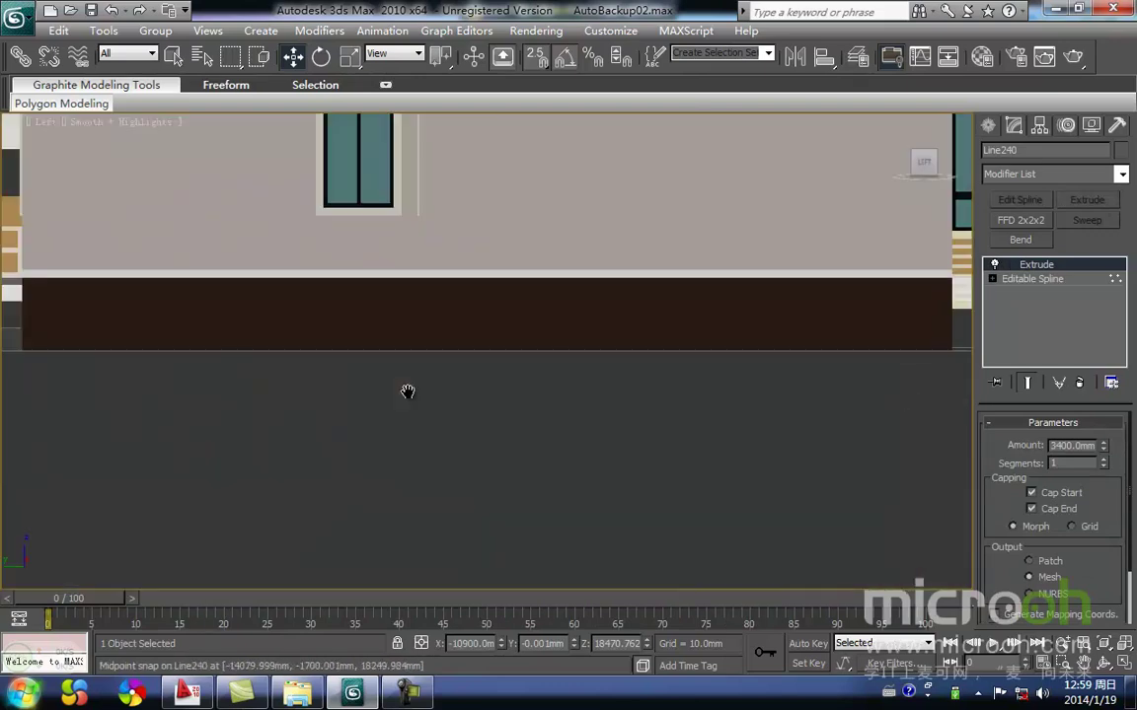
pyautogui.press('z')
pyautogui.scroll(-3, 398, 335)
pyautogui.moveTo(437, 328); pyautogui.dragTo(351, 325, button='middle')
pyautogui.press('F3')
pyautogui.press('space')
pyautogui.moveTo(337, 384); pyautogui.dragTo(489, 382)
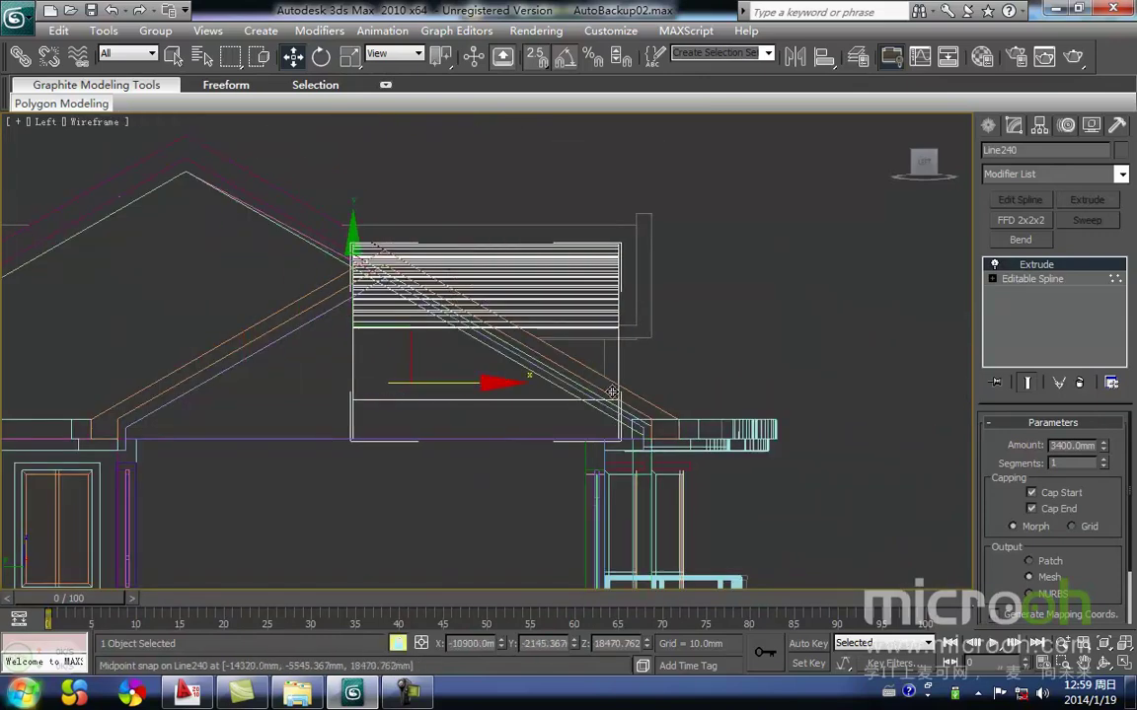
pyautogui.moveTo(619, 440); pyautogui.dragTo(609, 339)
# Examine how the extruded dormer meets the roof slope in shaded and wireframe display.
pyautogui.scroll(-3, 624, 361)
pyautogui.moveTo(609, 384)
pyautogui.mouseDown(button='middle')
pyautogui.moveTo(582, 379)
pyautogui.moveTo(571, 436)
pyautogui.moveTo(500, 415)
pyautogui.moveTo(533, 378)
pyautogui.mouseUp(button='middle')
pyautogui.press('F3')
pyautogui.keyDown('alt'); pyautogui.moveTo(528, 429); pyautogui.dragTo(513, 442, button='middle'); pyautogui.keyUp('alt')
pyautogui.press('F3')
pyautogui.moveTo(338, 407); pyautogui.dragTo(501, 342, button='middle')
pyautogui.scroll(2, 498, 345)
pyautogui.moveTo(274, 418); pyautogui.dragTo(393, 409, button='middle')
pyautogui.press('F3')
pyautogui.moveTo(305, 387); pyautogui.dragTo(319, 368, button='middle')
pyautogui.press('l')
pyautogui.press('z')
pyautogui.moveTo(545, 267); pyautogui.dragTo(443, 315, button='middle')
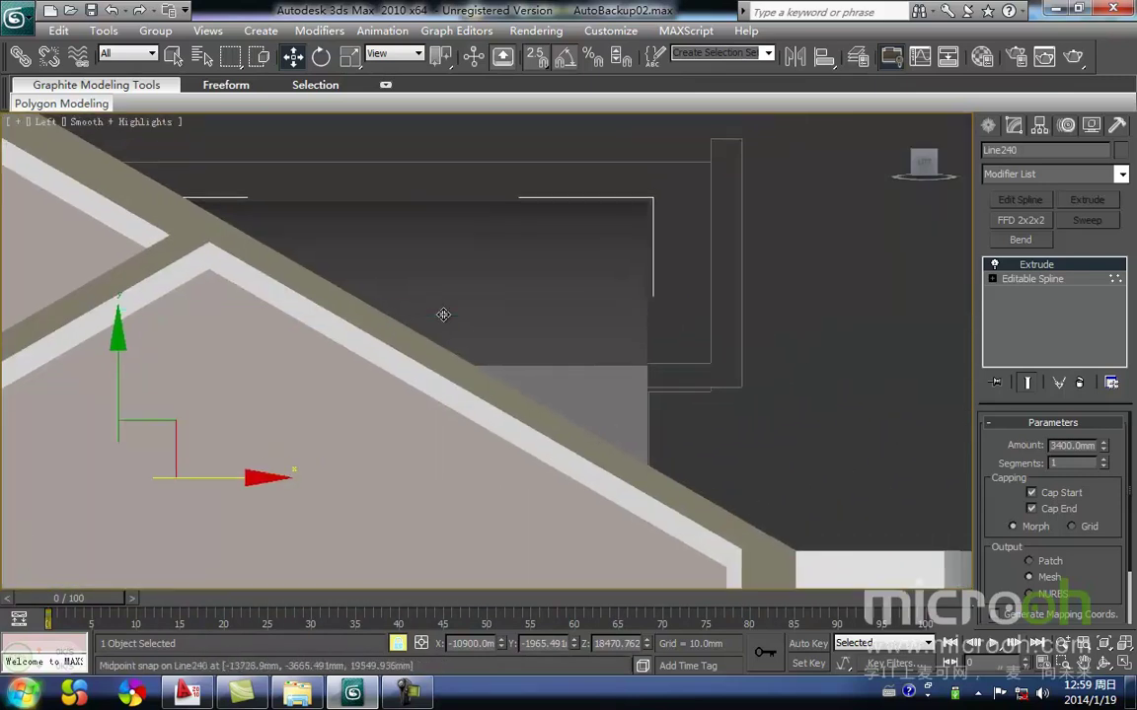
pyautogui.press('F3')
pyautogui.scroll(-6, 786, 454)
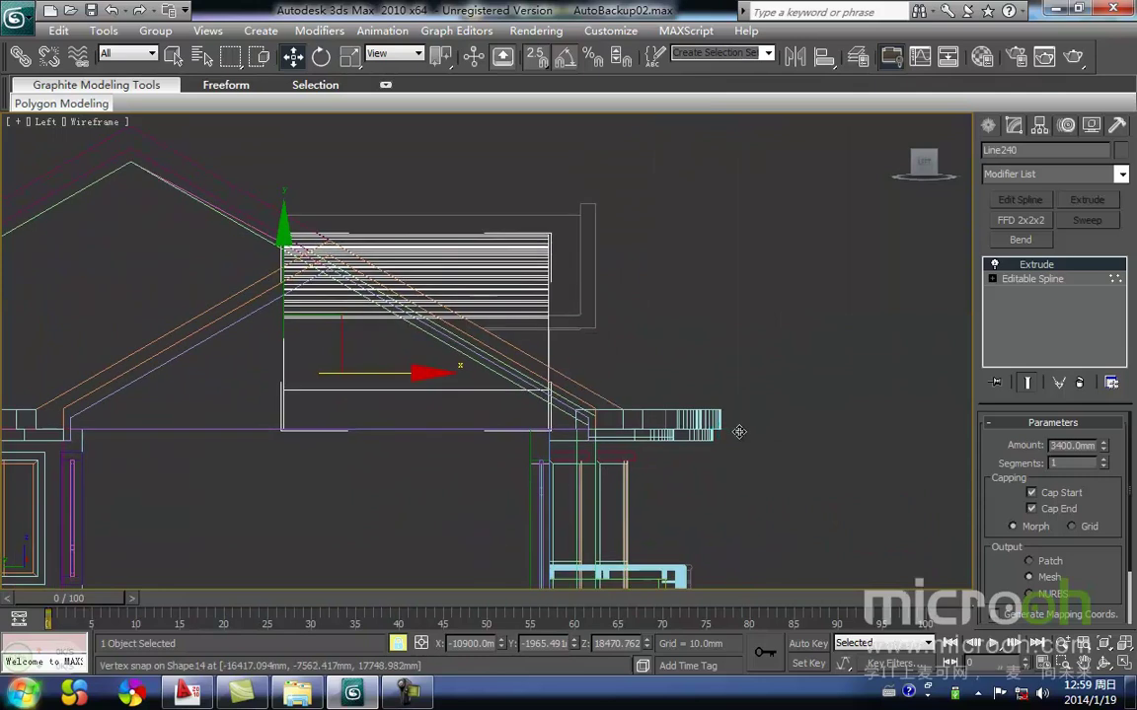
# Compare the dormer's front with the elevation's arch and window outlines in shaded and wireframe display.
pyautogui.press('f')
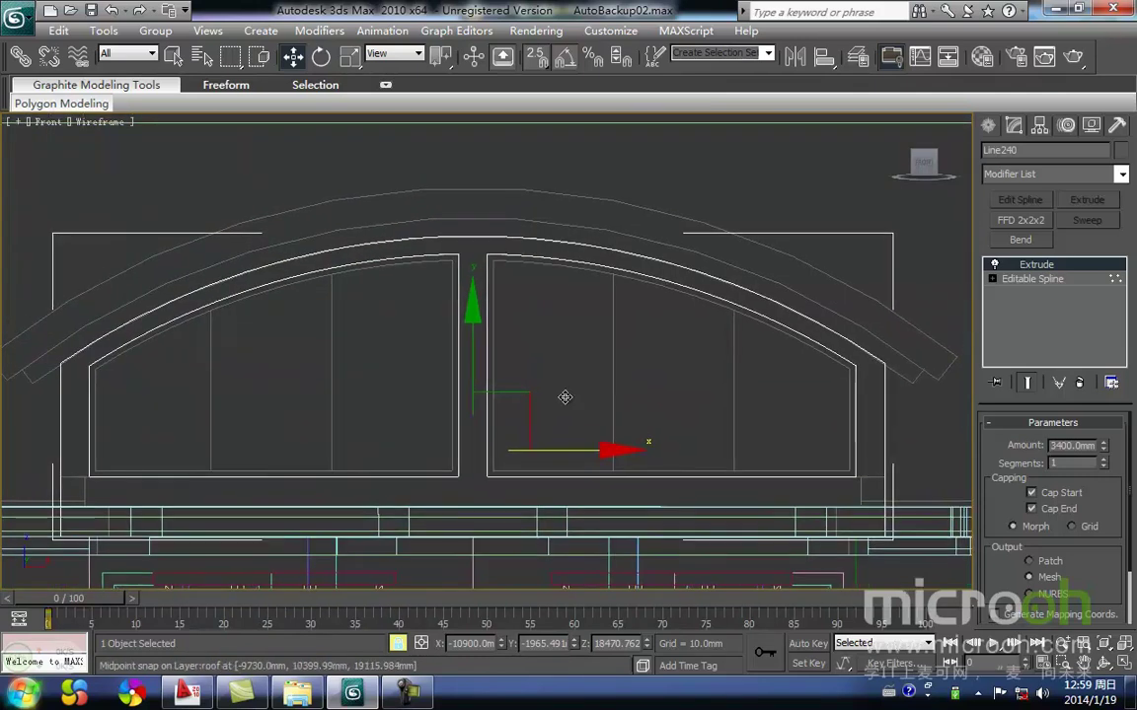
pyautogui.press('F3')
pyautogui.scroll(-2, 394, 360)
pyautogui.press('F3')
pyautogui.press('F3')
pyautogui.press('F3')
pyautogui.press('F3')
pyautogui.moveTo(388, 388)
pyautogui.mouseDown(button='middle')
pyautogui.moveTo(393, 356)
pyautogui.moveTo(400, 368)
pyautogui.moveTo(383, 404)
pyautogui.moveTo(406, 381)
pyautogui.moveTo(417, 528)
pyautogui.mouseUp(button='middle')
pyautogui.press('F3')
pyautogui.press('F3')
pyautogui.press('F3')
pyautogui.scroll(-2, 389, 390)
pyautogui.scroll(1, 397, 379)
# Adjust the dormer's position along its depth so its front sits slightly behind the roof's front edge.
pyautogui.press('t')
pyautogui.moveTo(482, 222); pyautogui.dragTo(433, 444)
pyautogui.scroll(-2, 434, 434)
pyautogui.moveTo(433, 419); pyautogui.dragTo(458, 343, button='middle')
pyautogui.scroll(-2, 449, 336)
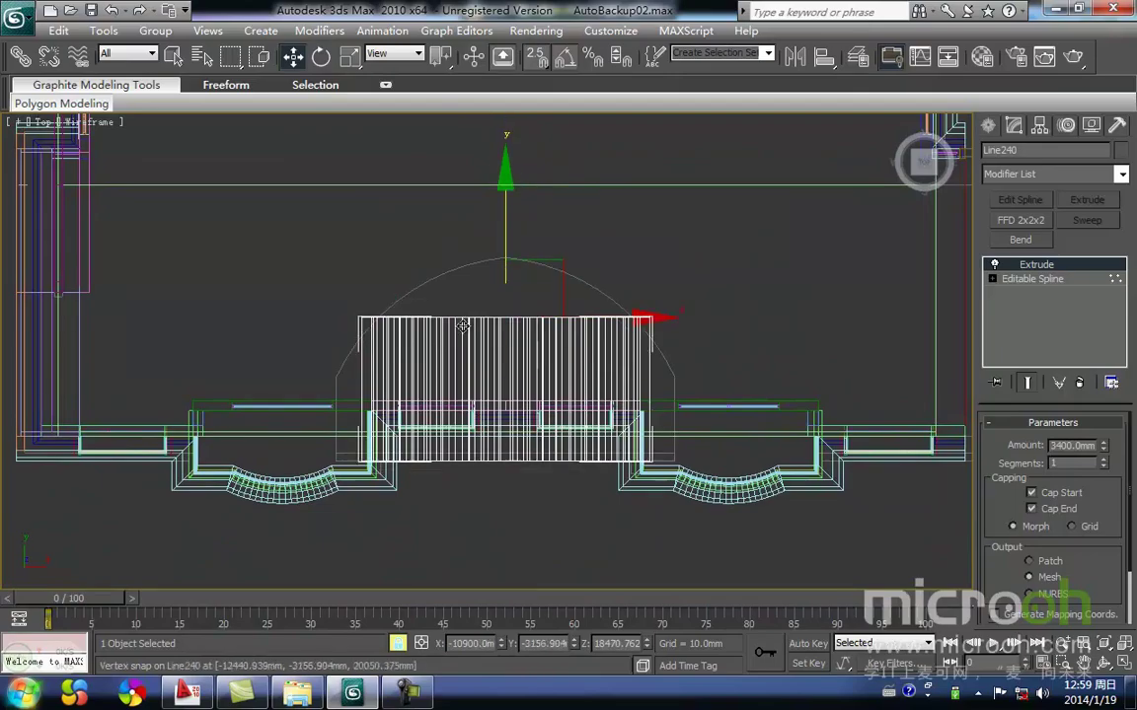
pyautogui.keyDown('alt'); pyautogui.moveTo(414, 301); pyautogui.dragTo(498, 493, button='middle'); pyautogui.keyUp('alt')
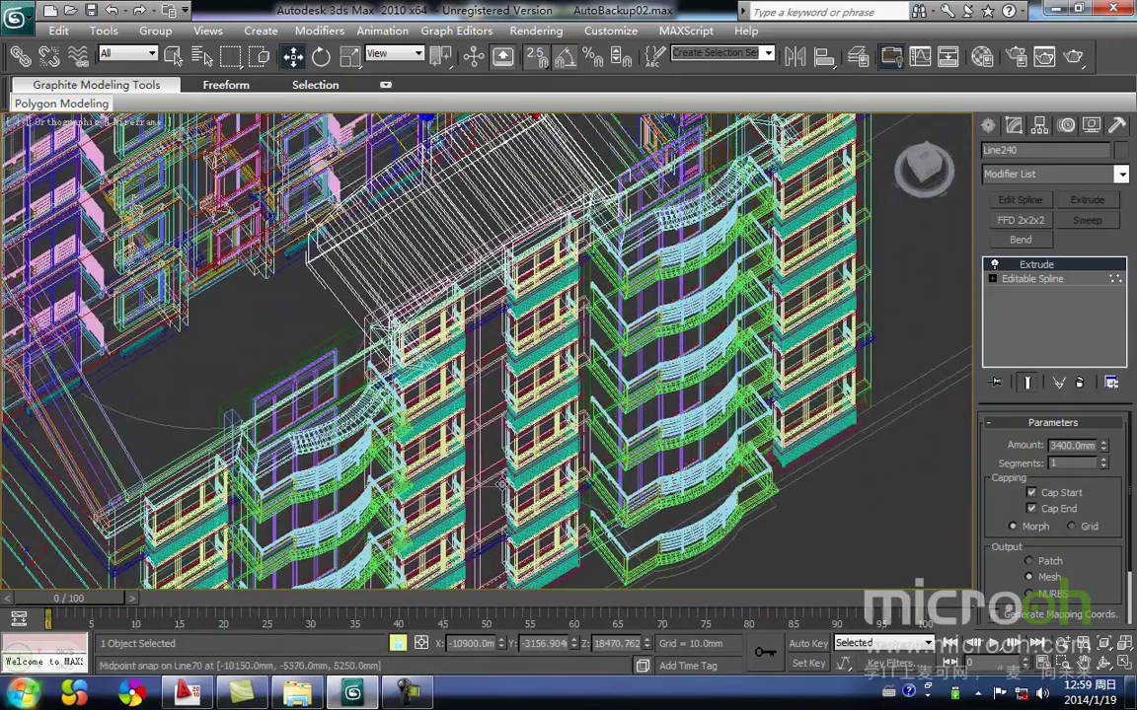
pyautogui.press('F3')
pyautogui.scroll(3, 471, 340)
pyautogui.moveTo(471, 340); pyautogui.dragTo(530, 501, button='middle')
pyautogui.moveTo(411, 207); pyautogui.dragTo(389, 157)
pyautogui.moveTo(514, 348); pyautogui.dragTo(514, 356)
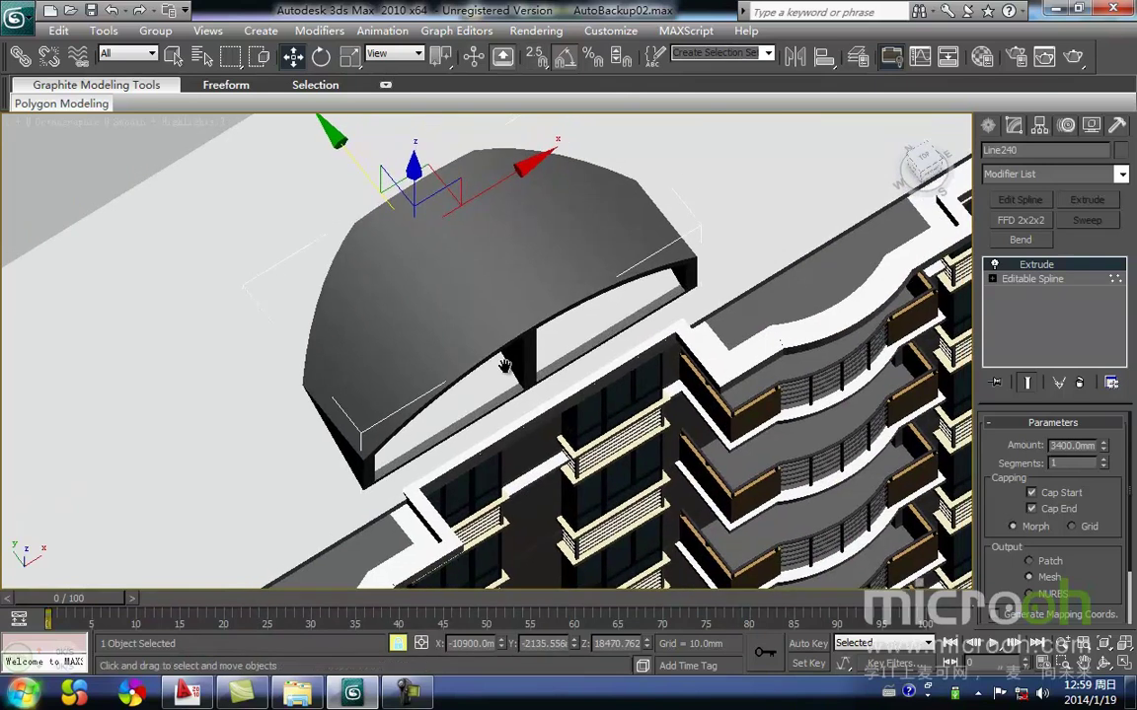
# Check the repositioned dormer's frame, window openings and roof arches against the elevation from the front.
pyautogui.press('f')
pyautogui.scroll(-4, 514, 373)
pyautogui.scroll(2, 502, 364)
pyautogui.press('F3')
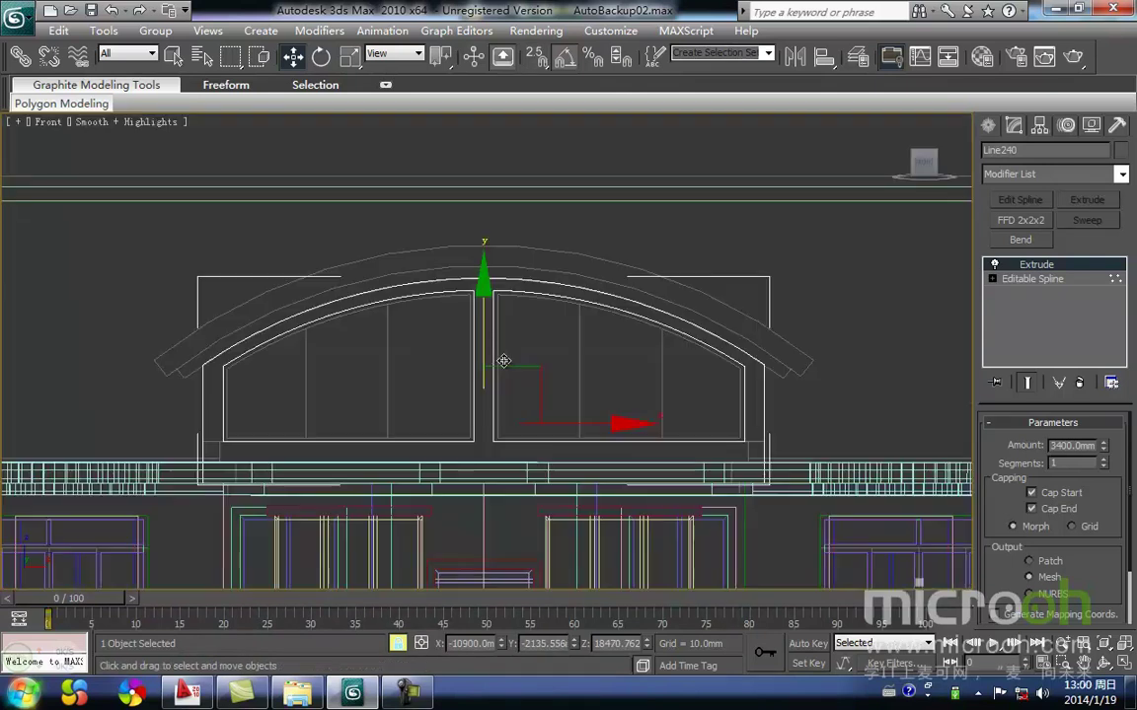
pyautogui.press('F3')
pyautogui.press('F3')
pyautogui.moveTo(503, 358); pyautogui.dragTo(501, 474, button='middle')
pyautogui.press('space')
pyautogui.click(511, 247)
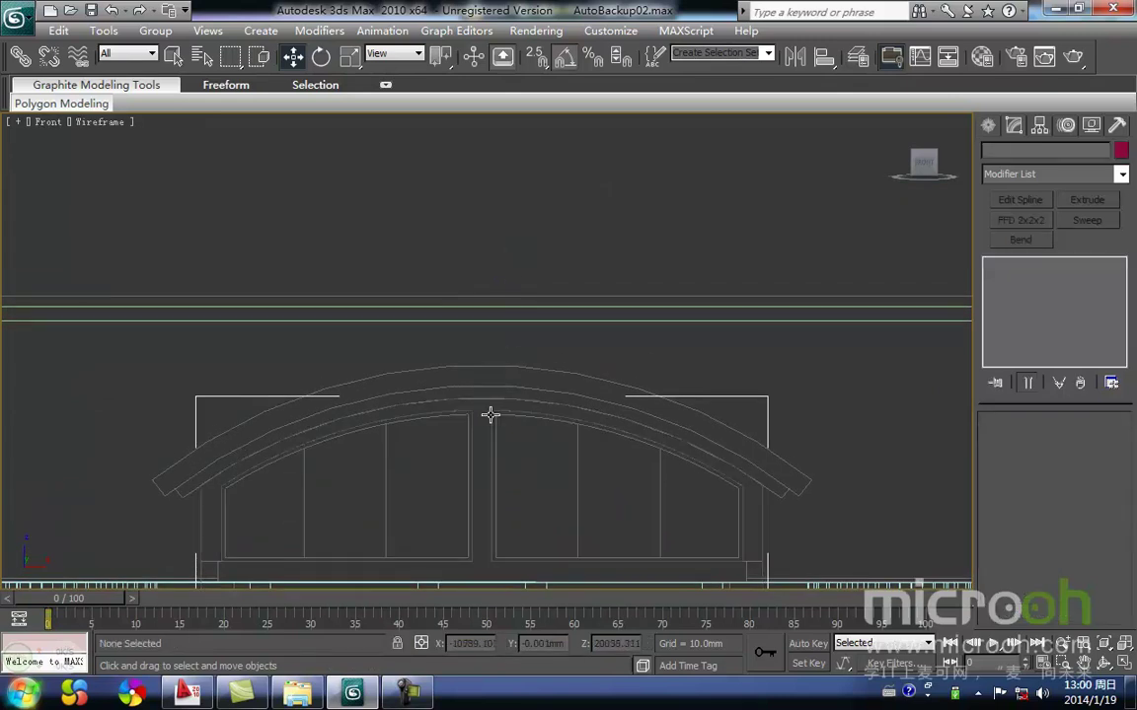
pyautogui.click(490, 413)
pyautogui.moveTo(490, 414); pyautogui.dragTo(494, 377, button='middle')
pyautogui.press('F3')
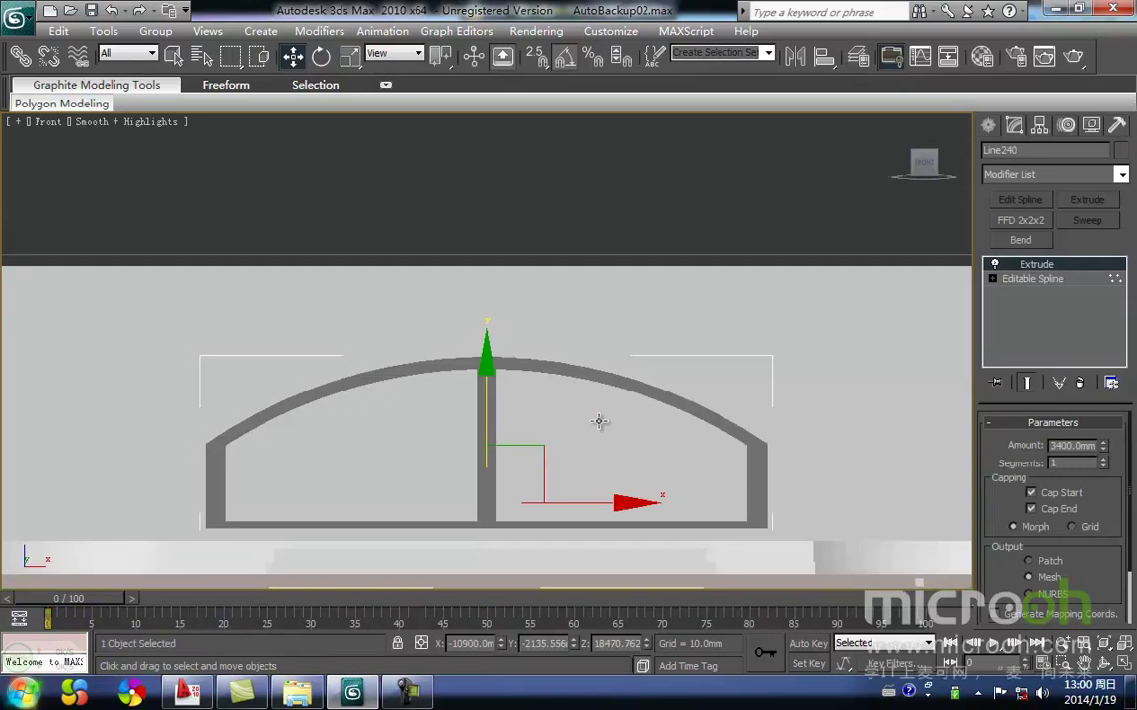
pyautogui.press('F3')
pyautogui.moveTo(477, 439)
pyautogui.mouseDown(button='middle')
pyautogui.moveTo(569, 444)
pyautogui.moveTo(525, 370)
pyautogui.moveTo(634, 383)
pyautogui.mouseUp(button='middle')
# Detach a copy of all segments of both dormer window outlines as a separate shape and return to the Extrude modifier.
pyautogui.click(995, 279)
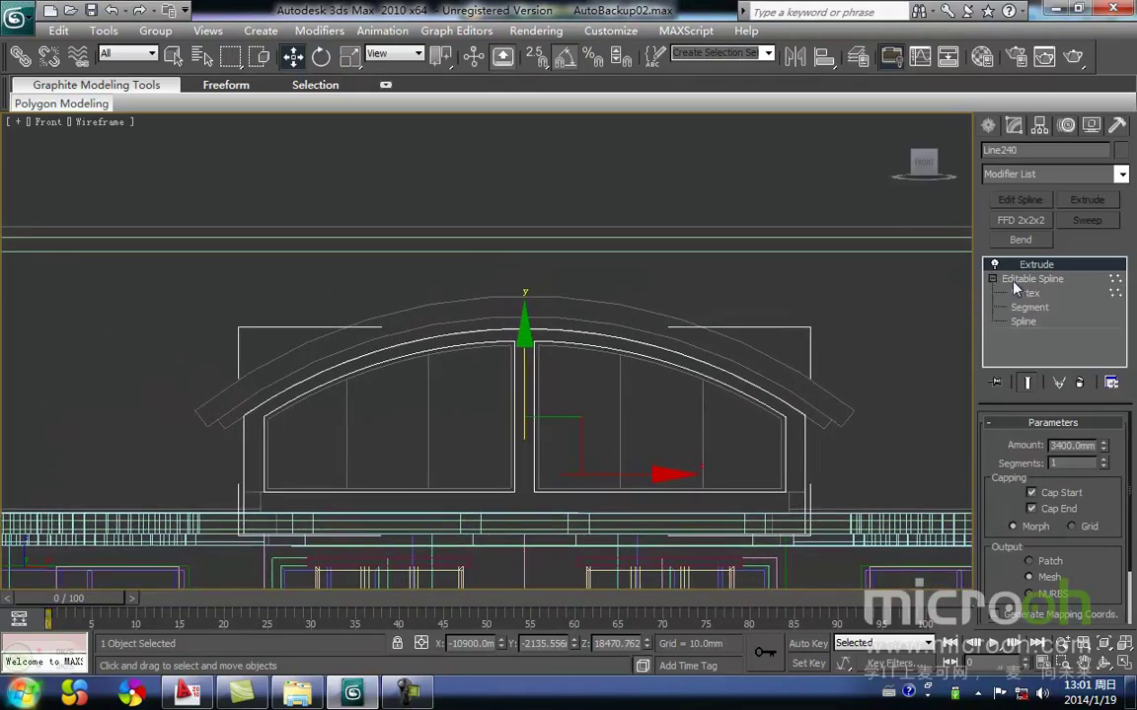
pyautogui.click(1030, 308)
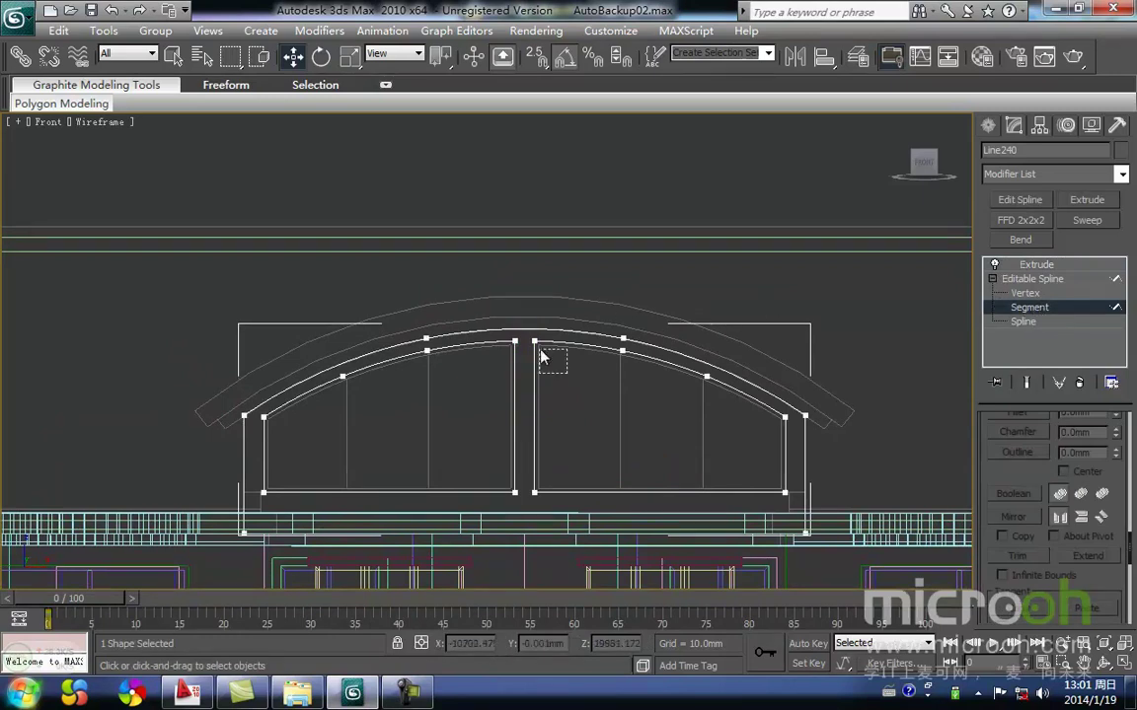
pyautogui.moveTo(536, 343); pyautogui.dragTo(538, 345)
pyautogui.moveTo(619, 406); pyautogui.dragTo(594, 332, button='middle')
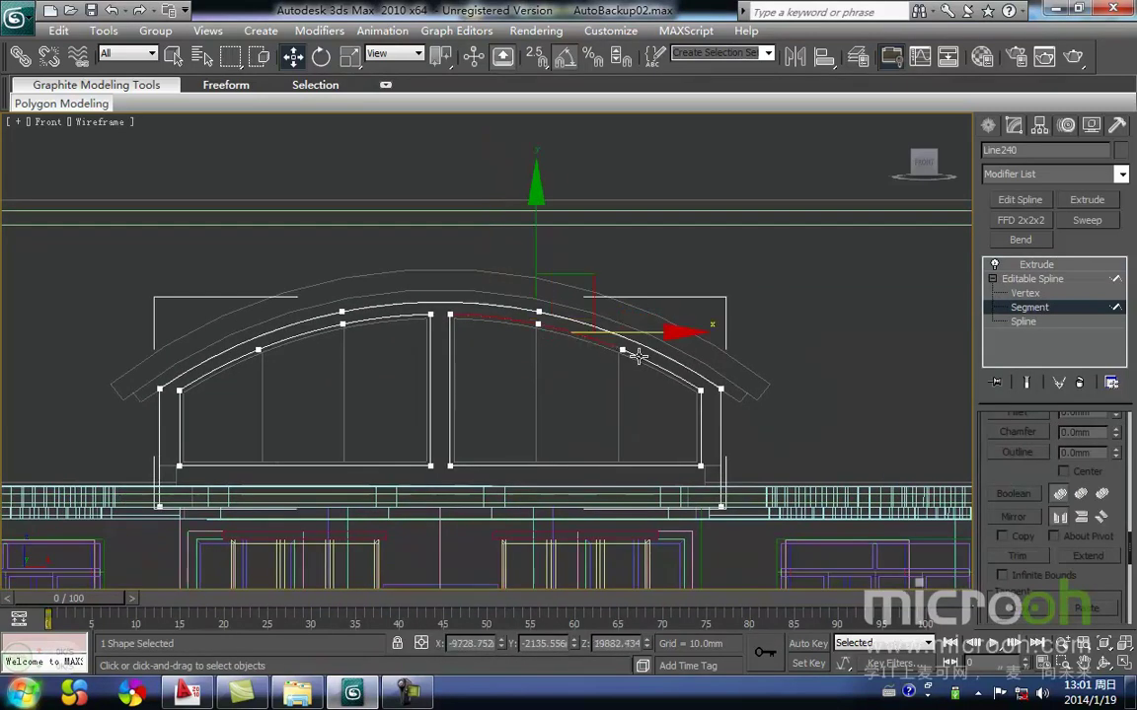
pyautogui.keyDown('ctrl'); pyautogui.click(699, 419); pyautogui.keyUp('ctrl')
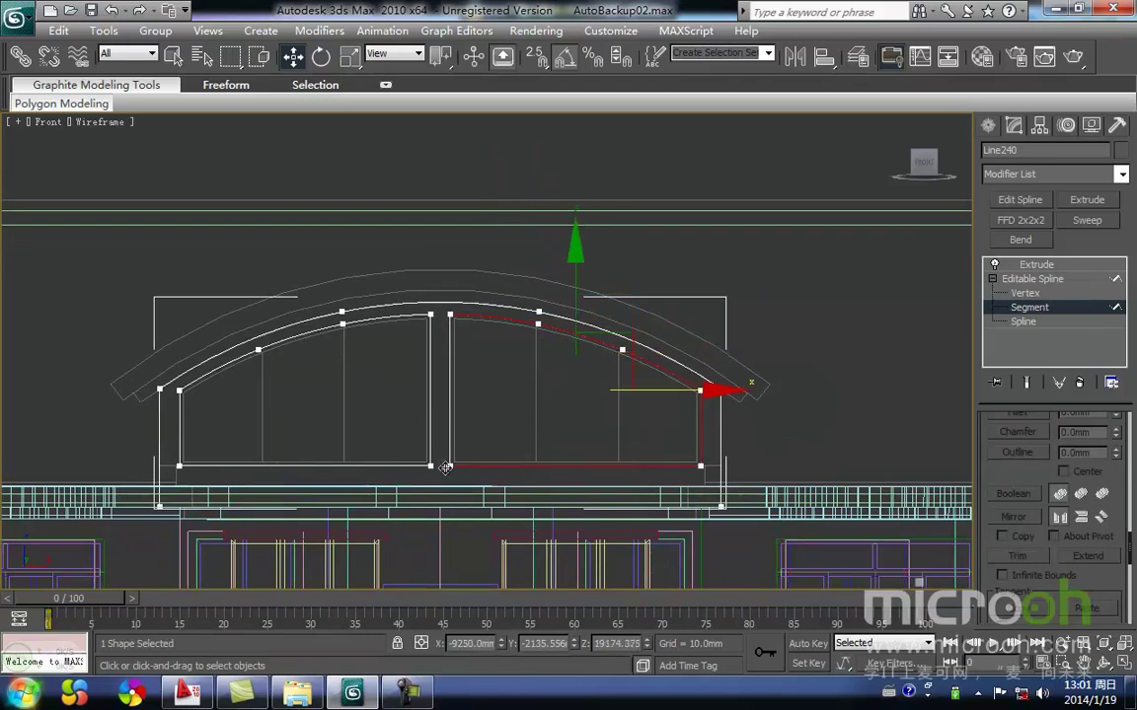
pyautogui.keyDown('ctrl'); pyautogui.moveTo(455, 468); pyautogui.dragTo(375, 317); pyautogui.keyUp('ctrl')
pyautogui.moveTo(368, 403); pyautogui.dragTo(479, 406, button='middle')
pyautogui.keyDown('ctrl'); pyautogui.moveTo(422, 387); pyautogui.dragTo(395, 375); pyautogui.keyUp('ctrl')
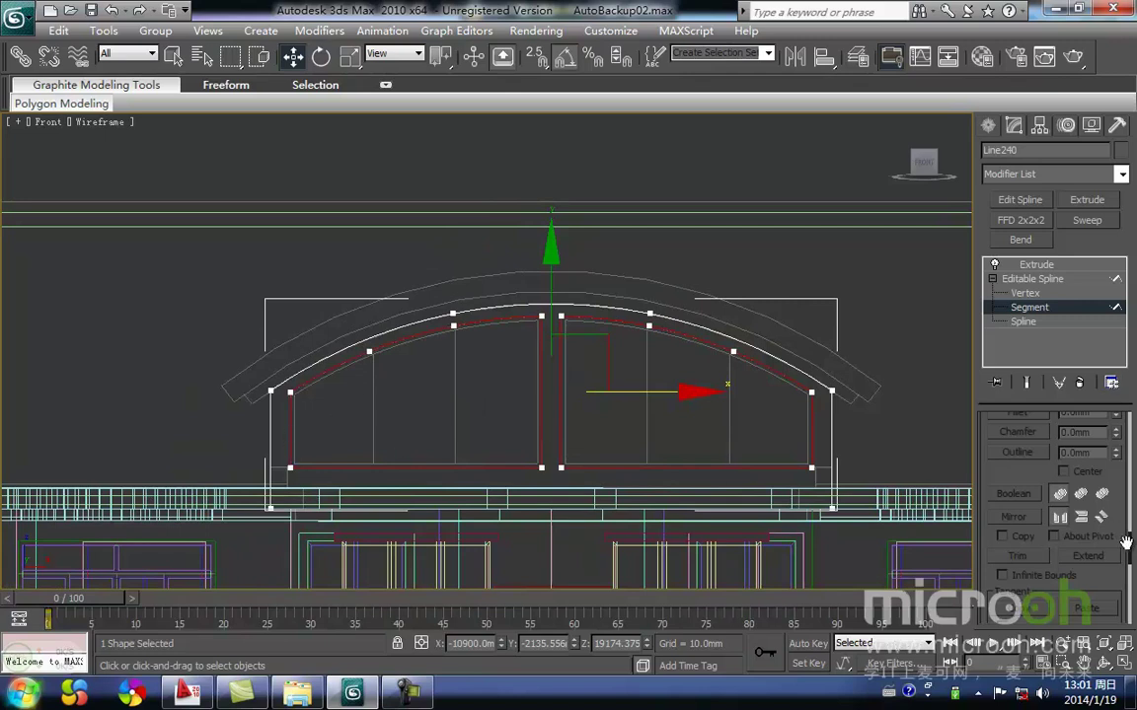
pyautogui.scroll(-5, 1130, 550)
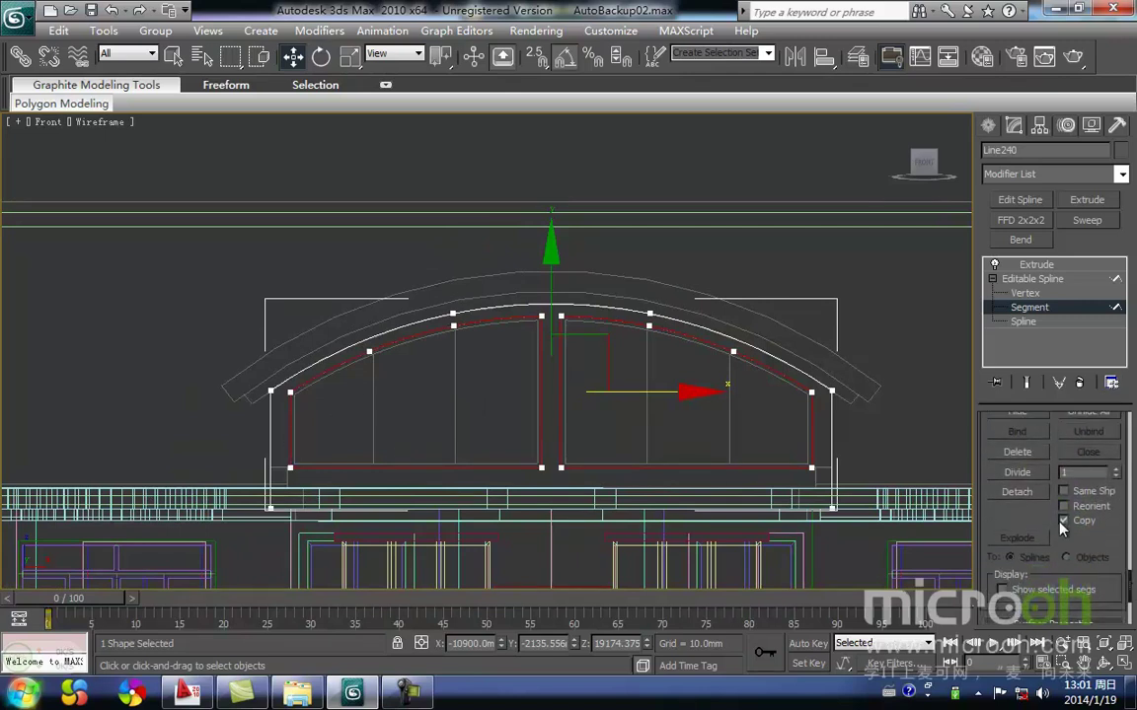
pyautogui.click(1017, 493)
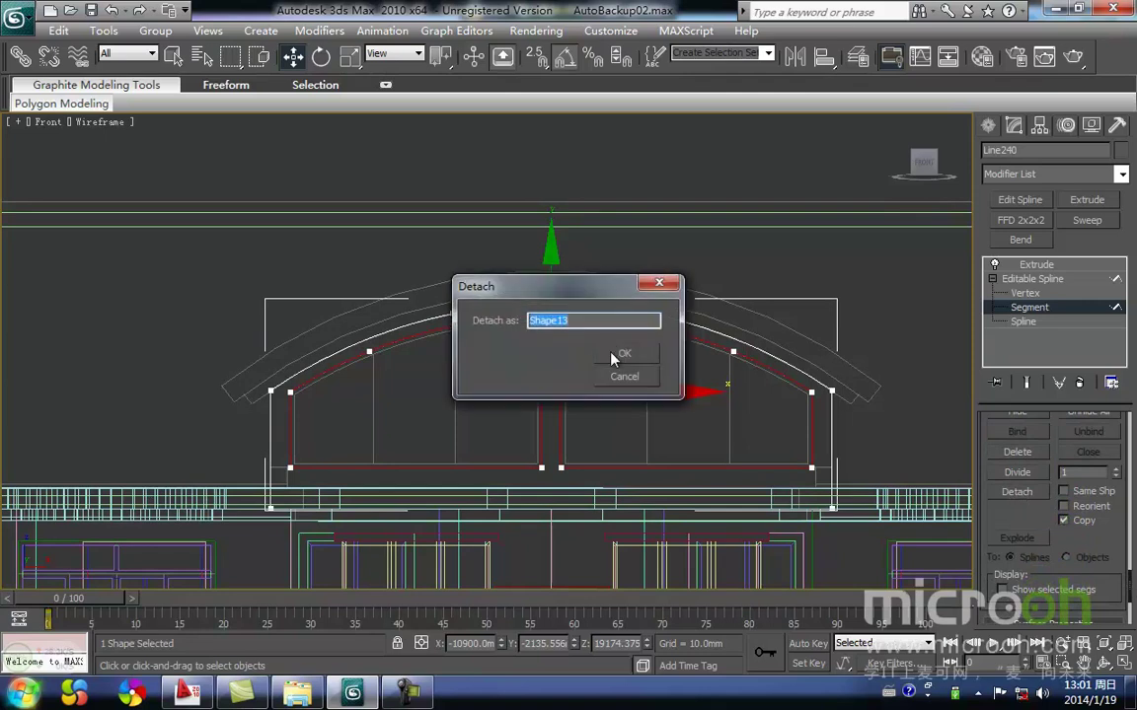
pyautogui.click(614, 354)
pyautogui.click(1032, 279)
pyautogui.click(1036, 265)
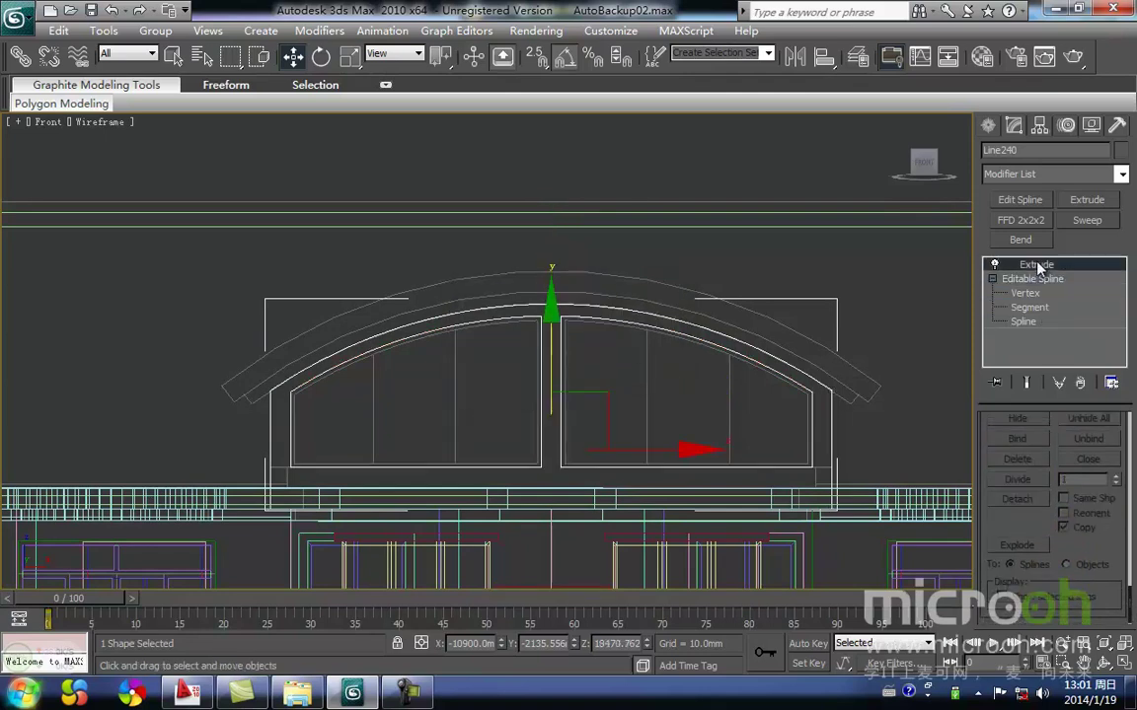
# Select the detached window outline shape and undo the stray move.
pyautogui.click(733, 193)
pyautogui.click(702, 342)
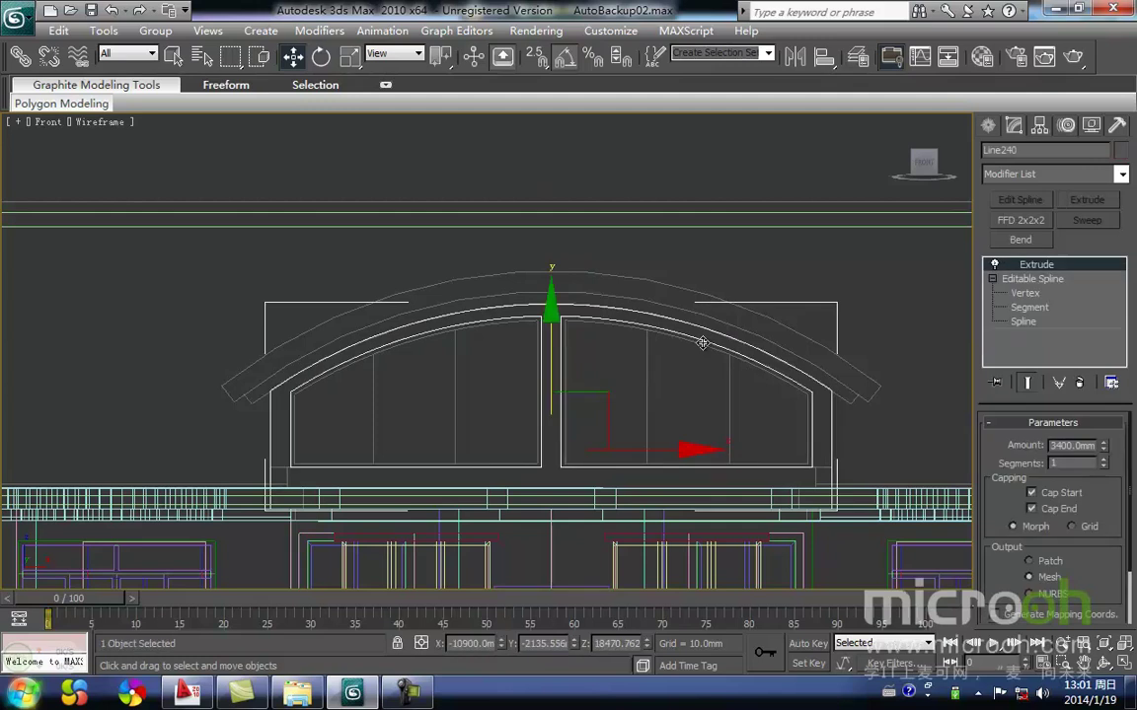
pyautogui.click(703, 342)
pyautogui.moveTo(684, 467); pyautogui.dragTo(832, 455)
pyautogui.hotkey('ctrl', 'z')
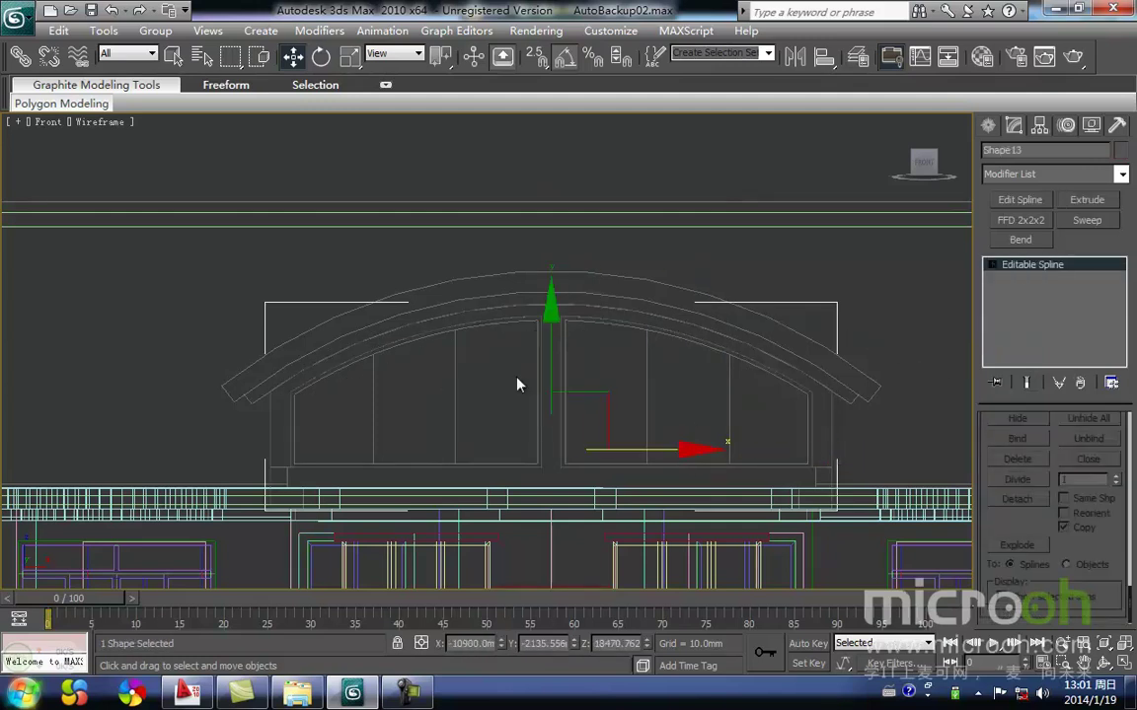
# Copy the left window's outer side segment onto both of its mullion lines in the elevation.
pyautogui.moveTo(493, 374); pyautogui.dragTo(510, 368, button='middle')
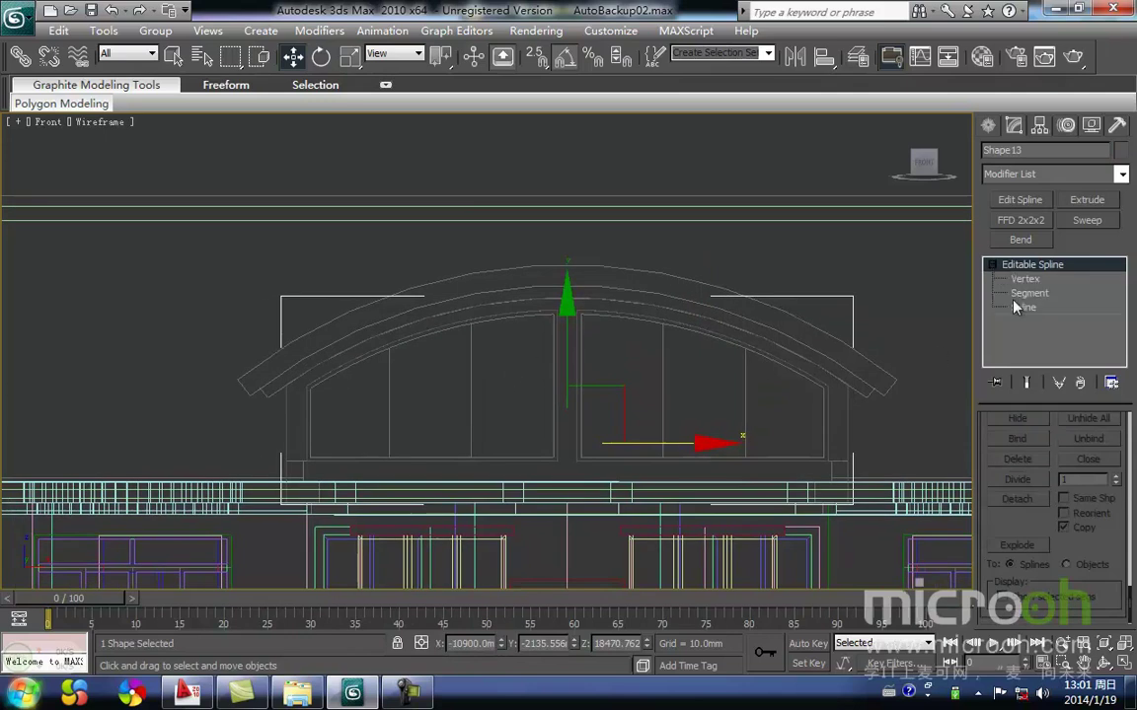
pyautogui.click(1030, 293)
pyautogui.moveTo(471, 426); pyautogui.dragTo(525, 417, button='middle')
pyautogui.moveTo(350, 422); pyautogui.dragTo(352, 422)
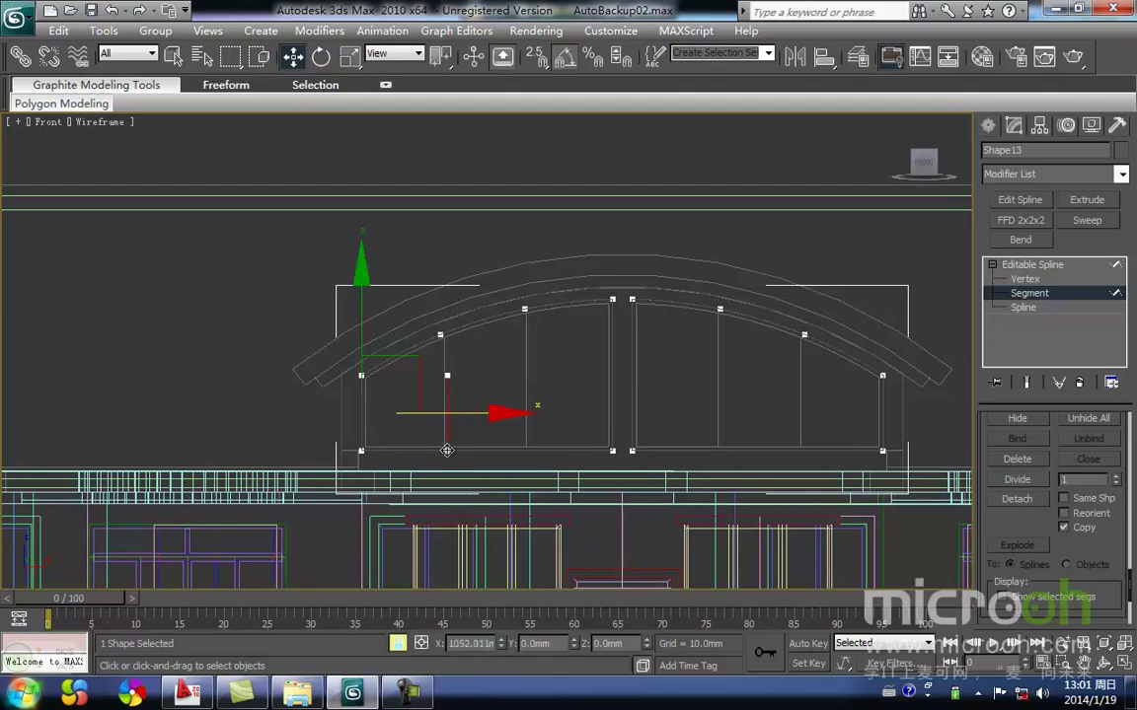
pyautogui.keyDown('shift'); pyautogui.moveTo(448, 451); pyautogui.dragTo(449, 453); pyautogui.keyUp('shift')
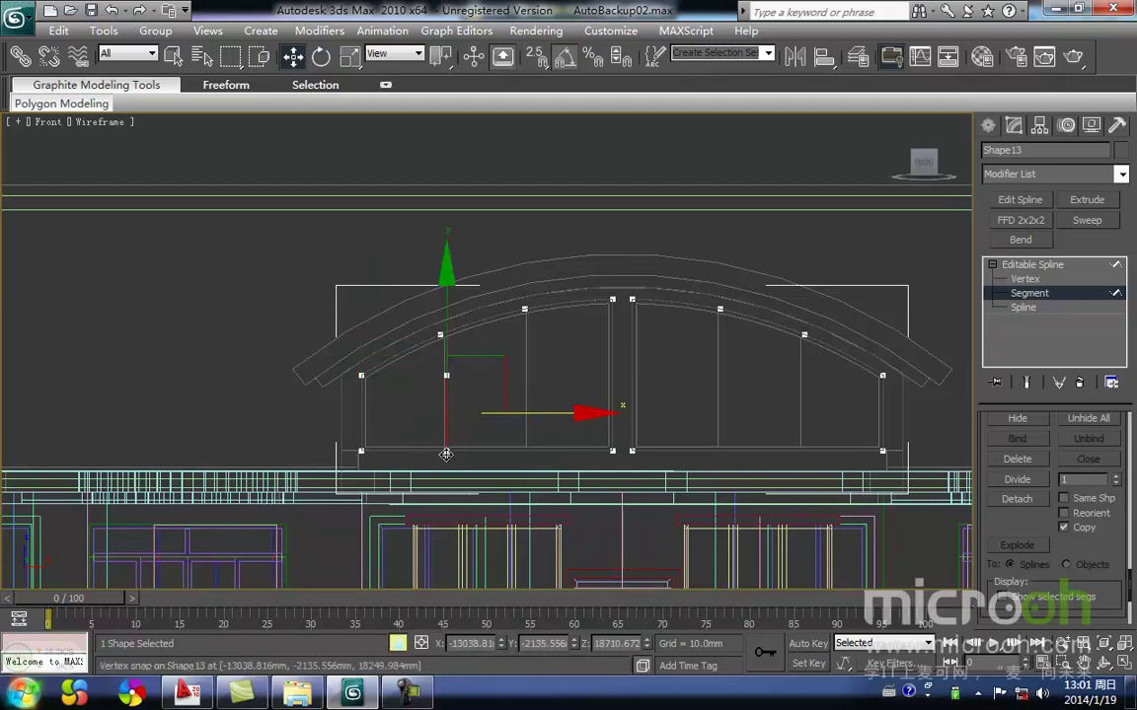
pyautogui.scroll(4, 502, 448)
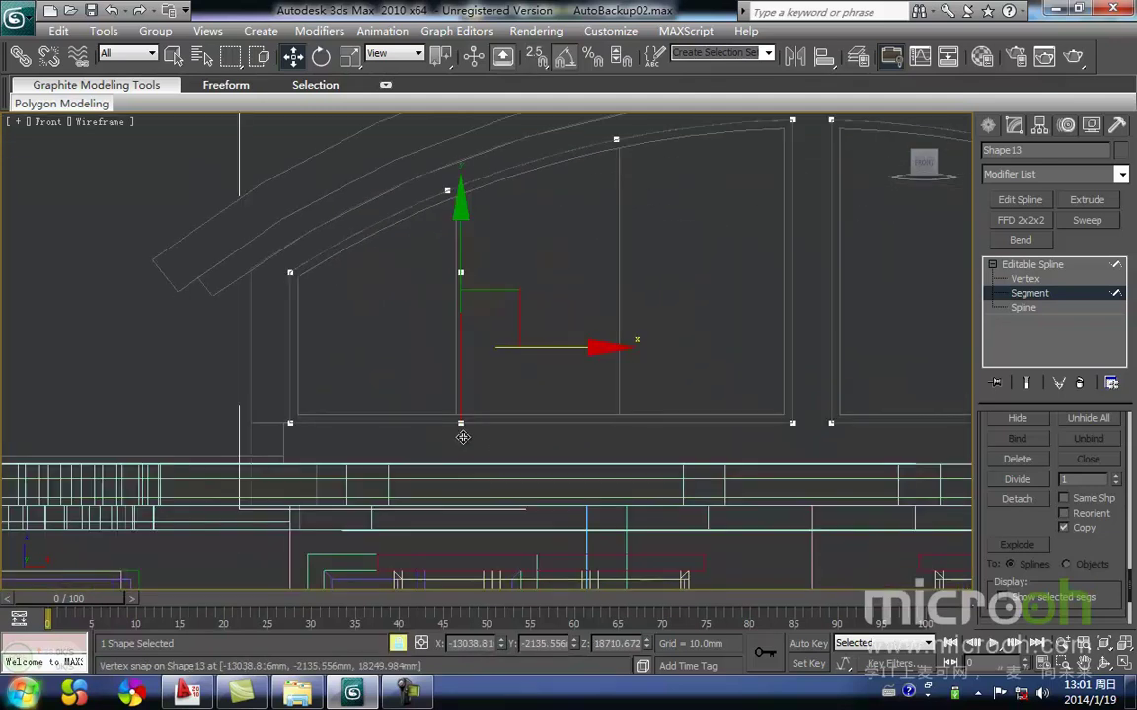
pyautogui.keyDown('shift'); pyautogui.moveTo(453, 426); pyautogui.dragTo(613, 422); pyautogui.keyUp('shift')
pyautogui.moveTo(666, 310); pyautogui.dragTo(639, 433, button='middle')
pyautogui.moveTo(568, 363); pyautogui.dragTo(556, 391, button='middle')
# Move the top vertices of the left window's two mullion lines up to the arched window edge.
pyautogui.press('1')
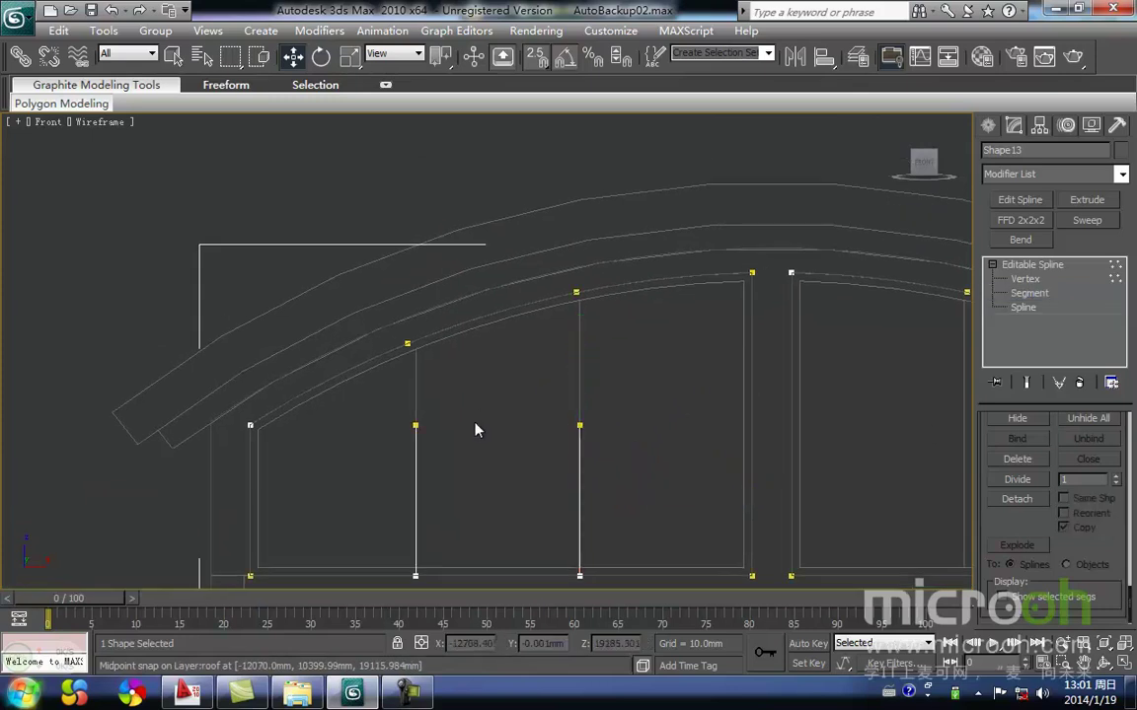
pyautogui.moveTo(619, 444); pyautogui.dragTo(428, 290)
pyautogui.scroll(2, 434, 336)
pyautogui.moveTo(441, 363); pyautogui.dragTo(530, 406, button='middle')
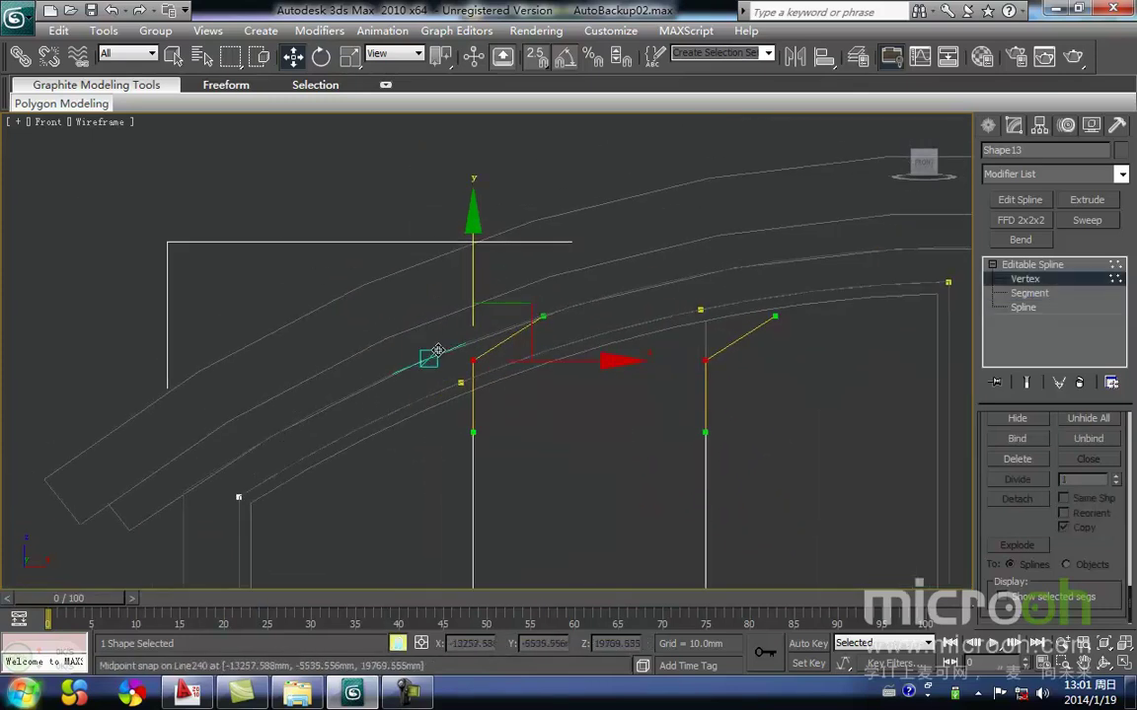
pyautogui.moveTo(467, 359); pyautogui.dragTo(457, 381)
pyautogui.moveTo(697, 409); pyautogui.dragTo(682, 321)
# Try to copy the right window's inner side segment onto its first mullion line.
pyautogui.moveTo(767, 384); pyautogui.dragTo(523, 386, button='middle')
pyautogui.scroll(-1, 523, 386)
pyautogui.moveTo(715, 406); pyautogui.dragTo(422, 363, button='middle')
pyautogui.scroll(-1, 422, 363)
pyautogui.press('space')
pyautogui.click(449, 423)
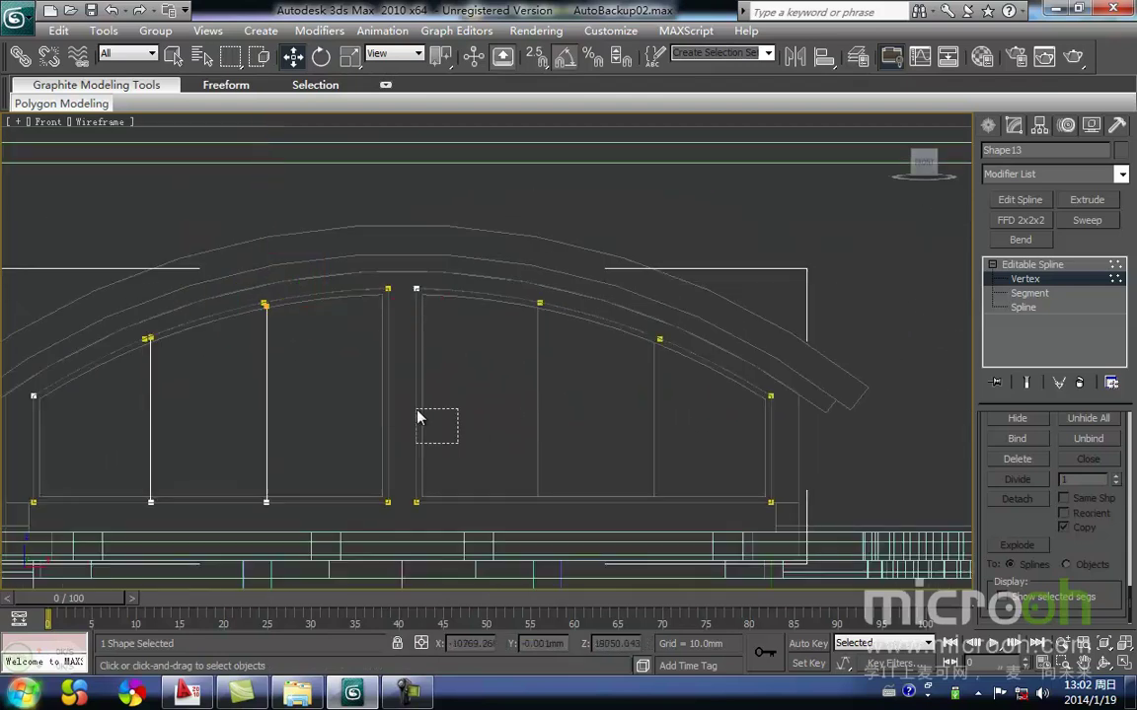
pyautogui.press('2')
pyautogui.click(421, 423)
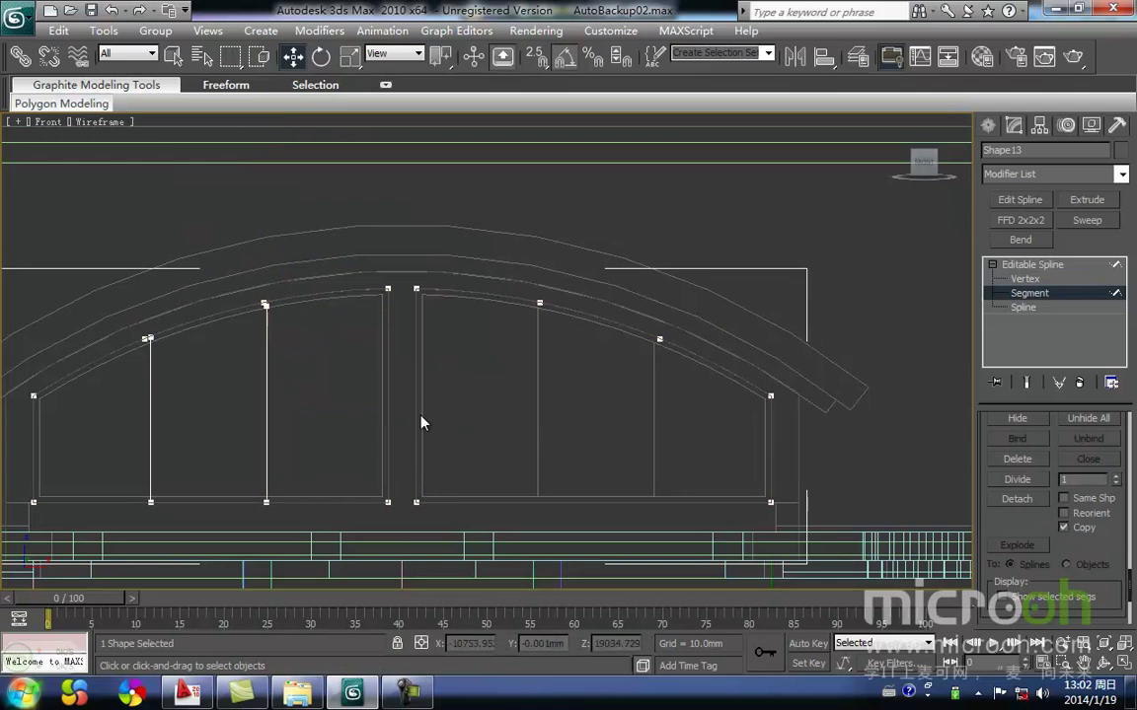
pyautogui.click(416, 503)
pyautogui.moveTo(550, 504); pyautogui.dragTo(550, 502)
pyautogui.moveTo(408, 337); pyautogui.dragTo(412, 340, button='middle')
pyautogui.moveTo(668, 445); pyautogui.dragTo(553, 448, button='middle')
# Copy the right window's outer side segment onto both of its mullion lines in the elevation.
pyautogui.press('2')
pyautogui.press('2')
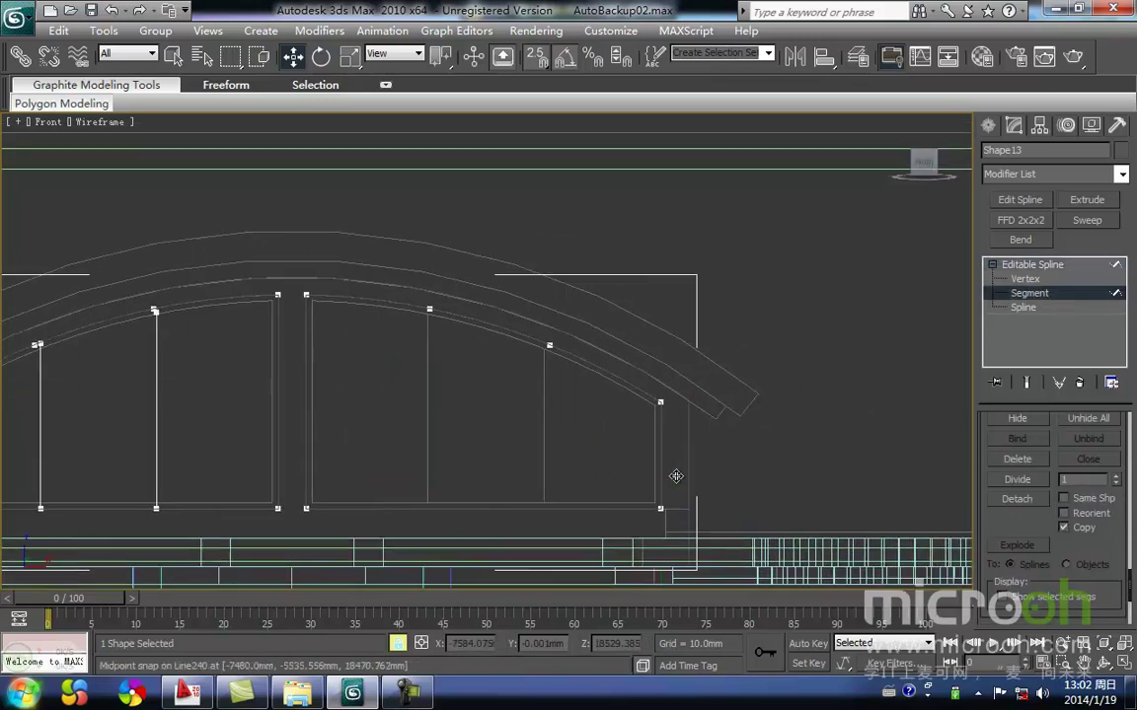
pyautogui.click(660, 477)
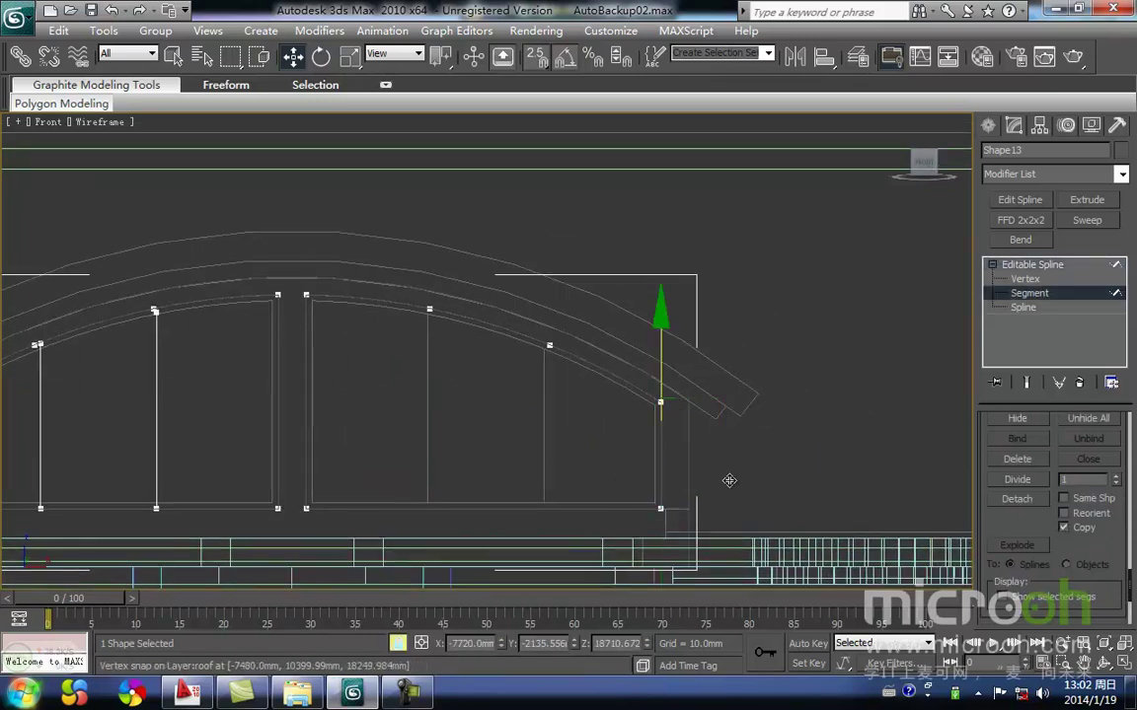
pyautogui.moveTo(663, 522)
pyautogui.keyDown('shift'); pyautogui.mouseDown()
pyautogui.moveTo(536, 509)
pyautogui.moveTo(546, 508)
pyautogui.mouseUp(); pyautogui.keyUp('shift')
pyautogui.scroll(2, 553, 513)
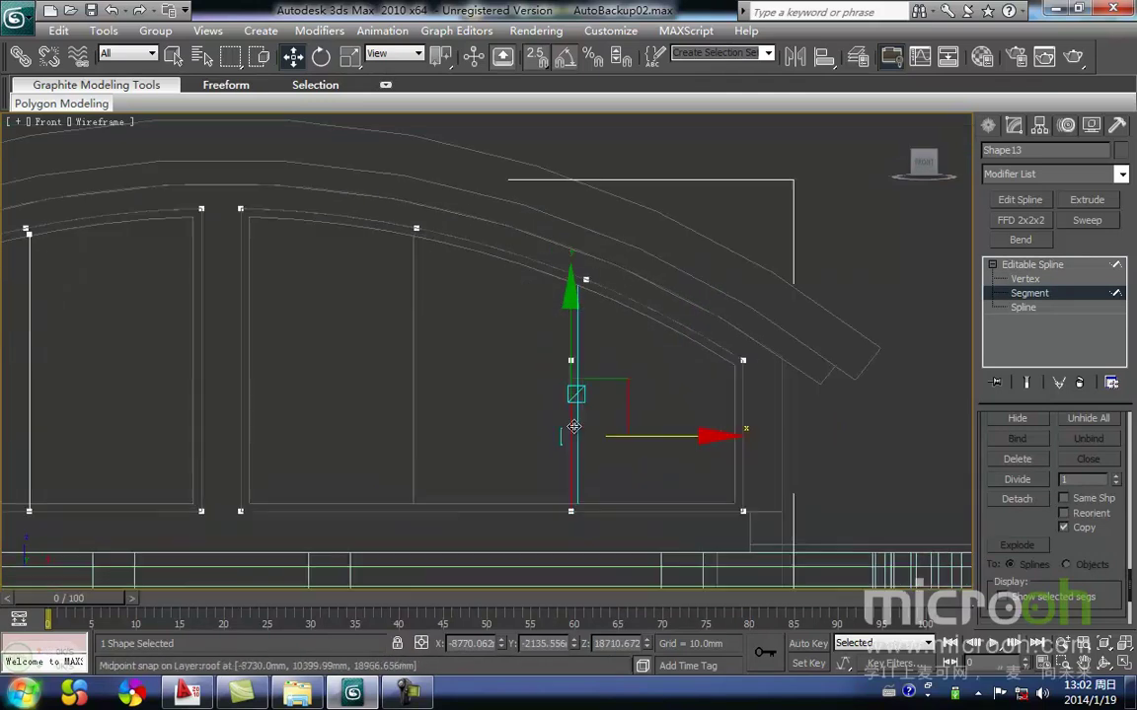
pyautogui.moveTo(566, 513); pyautogui.dragTo(561, 468, button='middle')
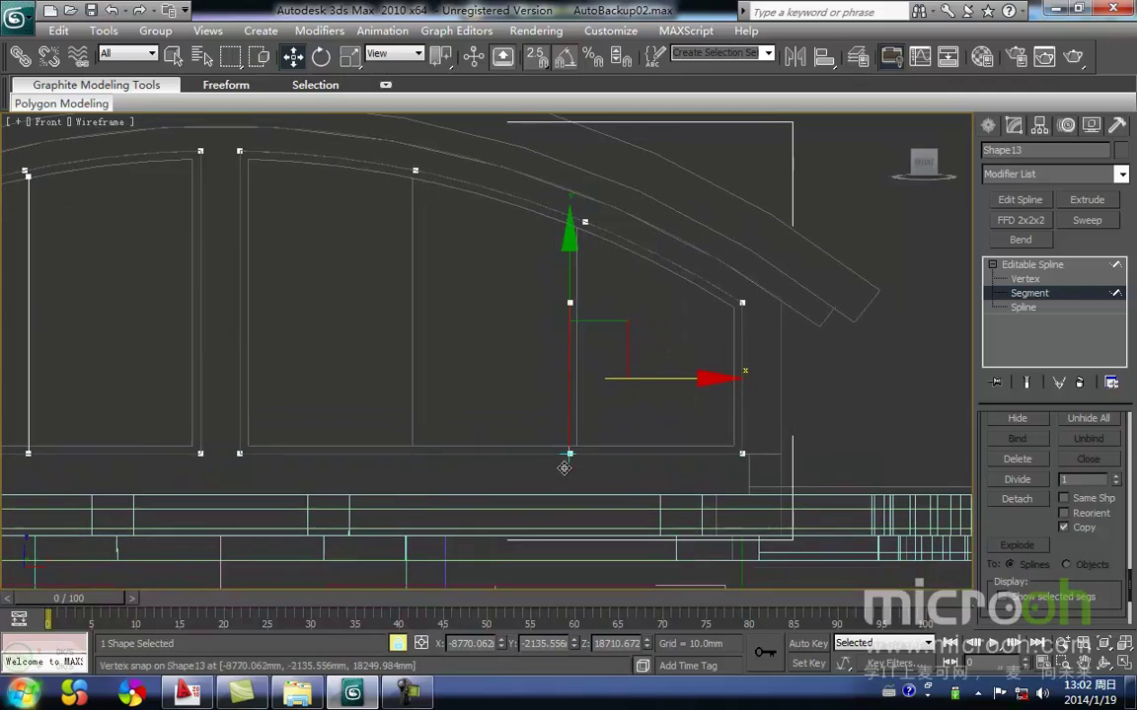
pyautogui.moveTo(582, 462); pyautogui.dragTo(418, 448)
pyautogui.moveTo(443, 422); pyautogui.dragTo(456, 500, button='middle')
# Move the right window's two copied mullion lines up so their top ends meet the arched window edge.
pyautogui.click(541, 434)
pyautogui.press('space')
pyautogui.moveTo(534, 415); pyautogui.dragTo(552, 336)
pyautogui.click(376, 444)
pyautogui.press('space')
pyautogui.press('1')
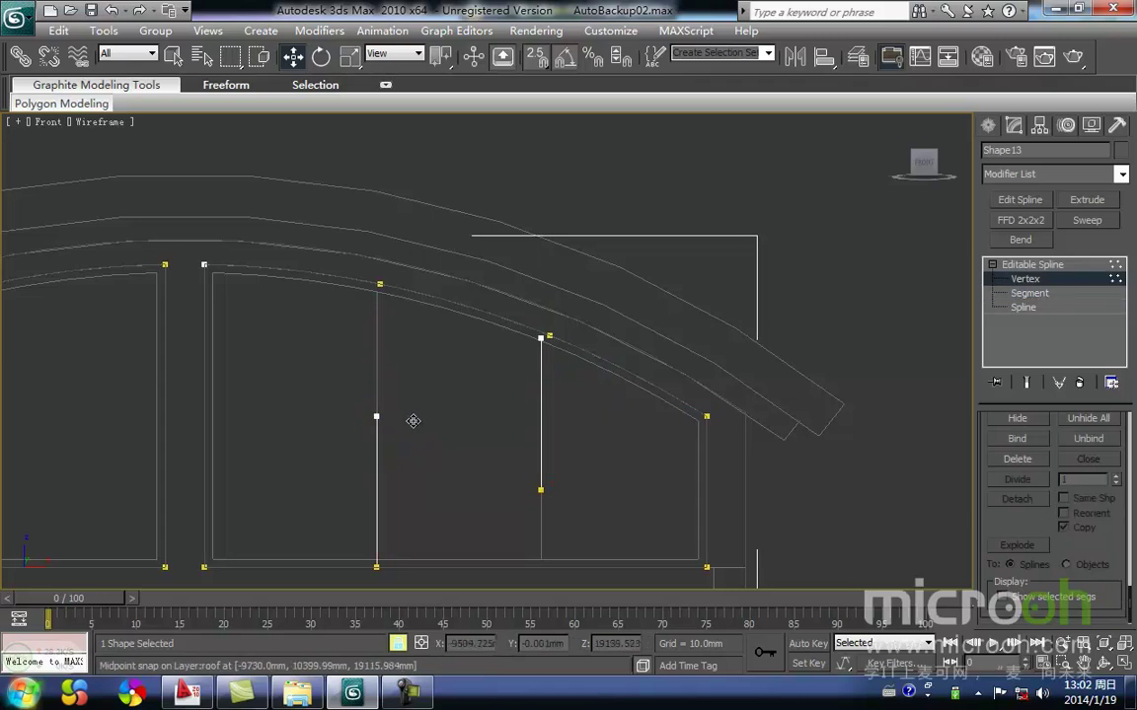
pyautogui.moveTo(318, 386); pyautogui.dragTo(317, 383)
pyautogui.moveTo(359, 423); pyautogui.dragTo(374, 296)
pyautogui.scroll(-5, 463, 342)
pyautogui.moveTo(596, 412); pyautogui.dragTo(605, 375, button='middle')
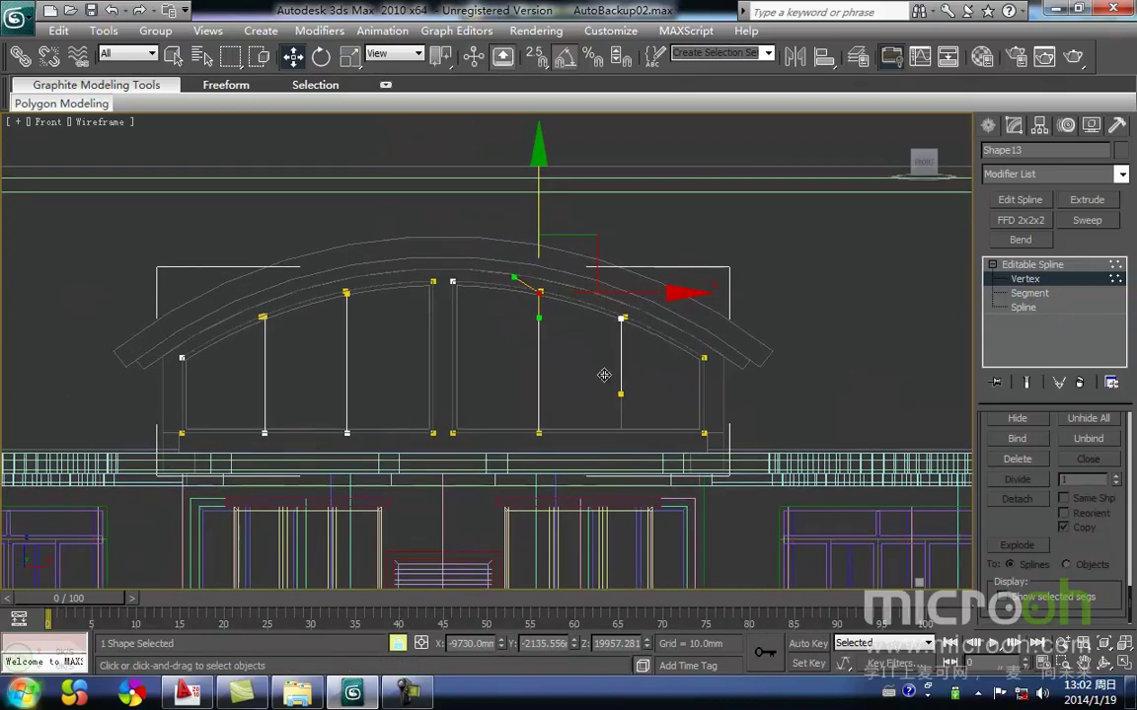
pyautogui.moveTo(385, 377); pyautogui.dragTo(401, 405, button='middle')
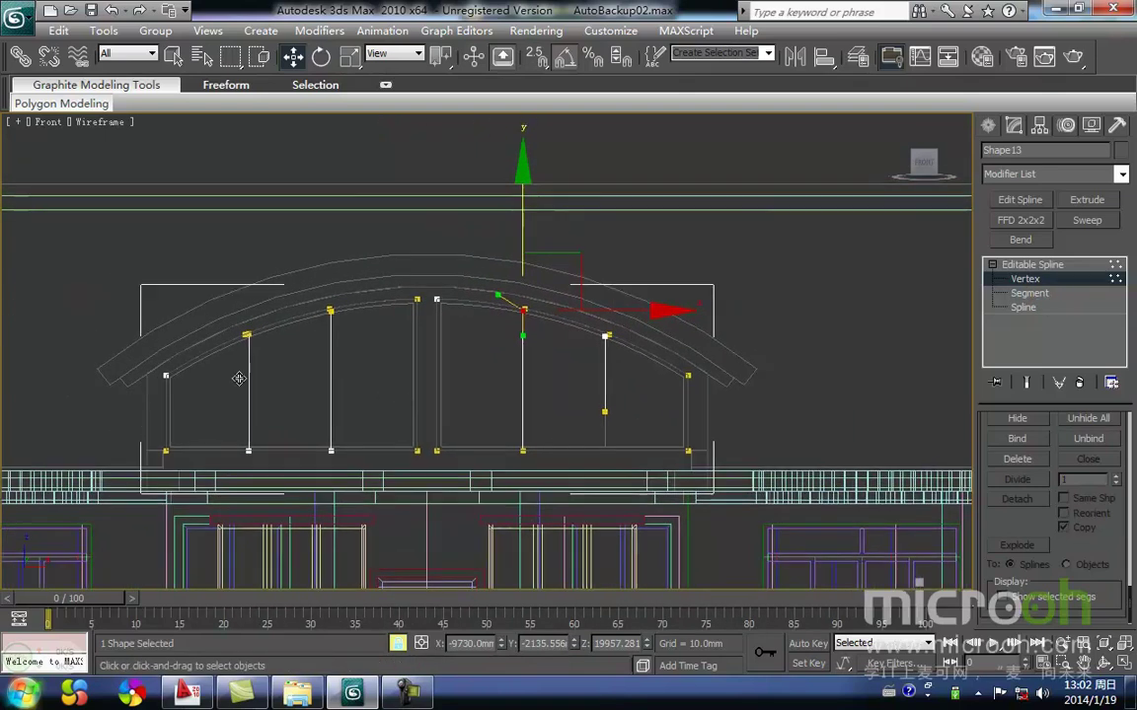
# Apply a Sweep modifier to the window outlines using a built-in Bar section, 50 mm long and 50 mm wide.
pyautogui.click(1086, 220)
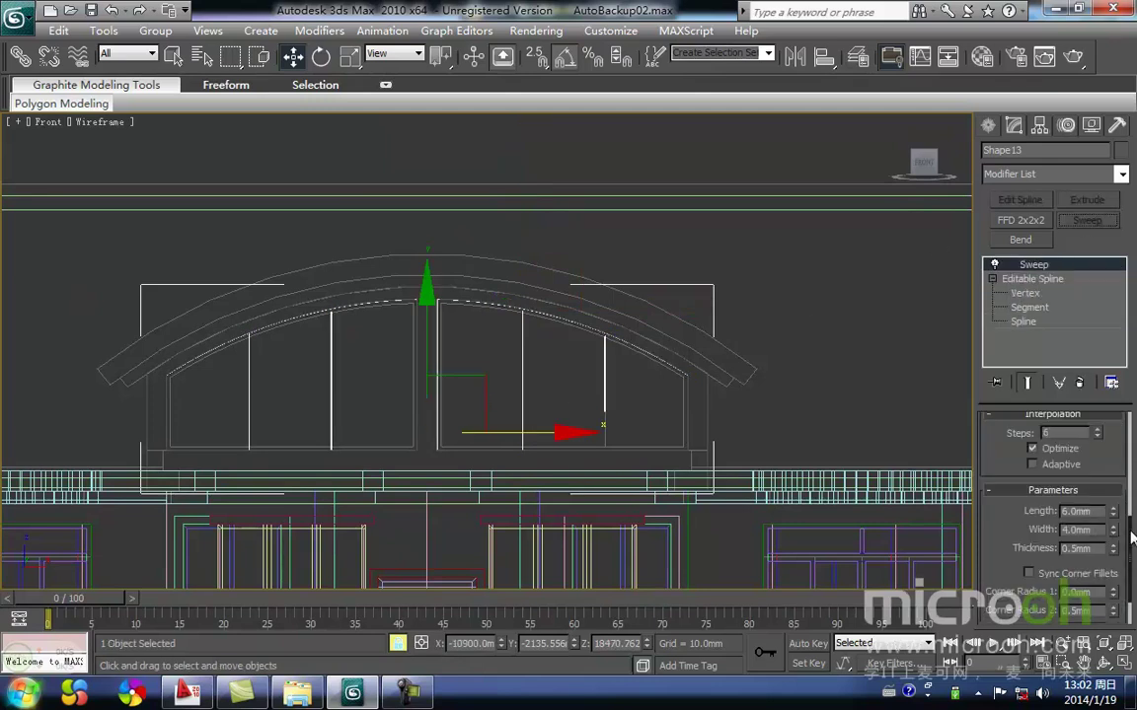
pyautogui.scroll(5, 1131, 536)
pyautogui.click(1101, 466)
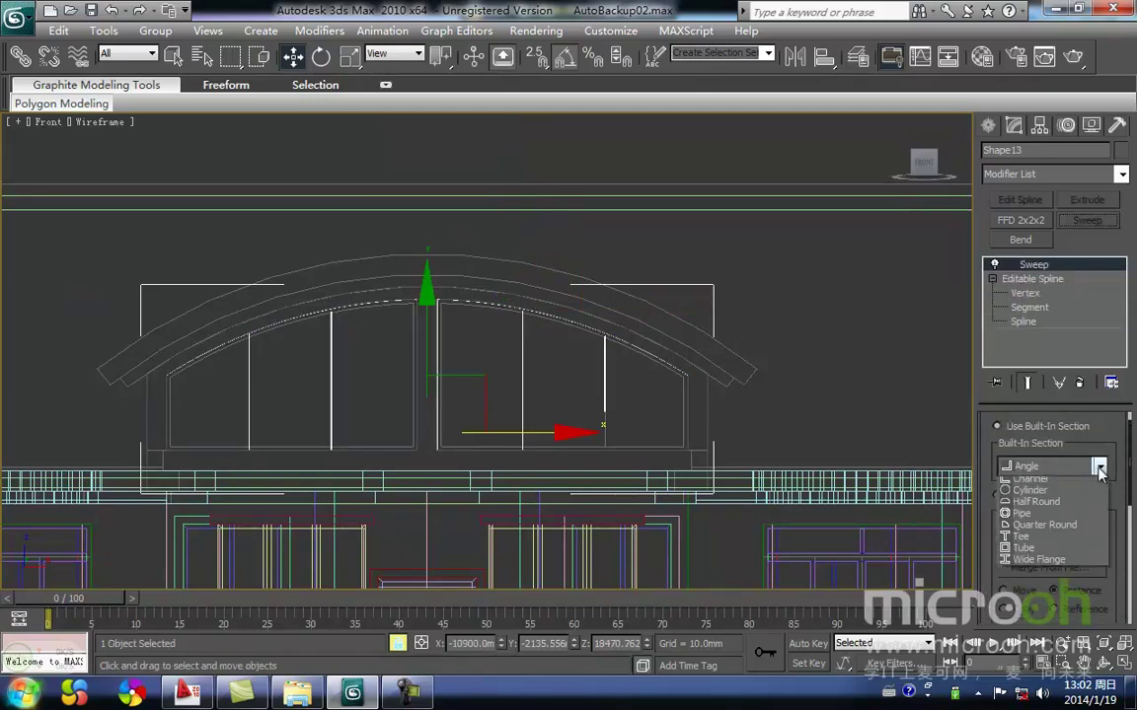
pyautogui.click(1034, 493)
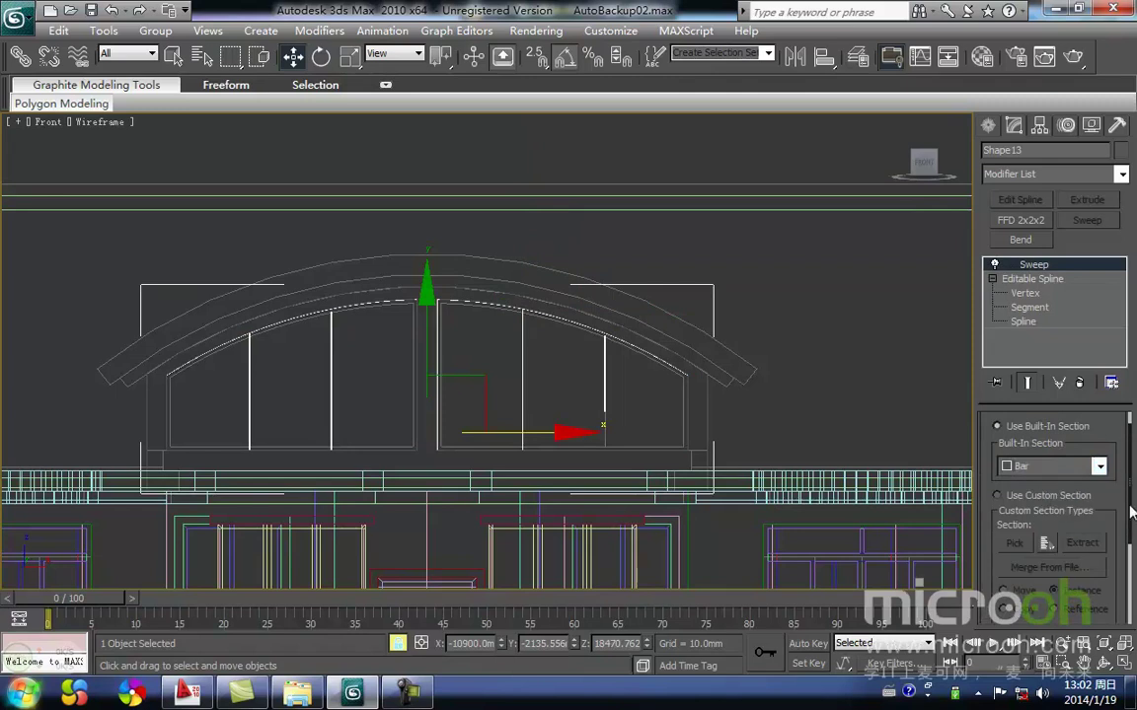
pyautogui.scroll(-4, 1059, 552)
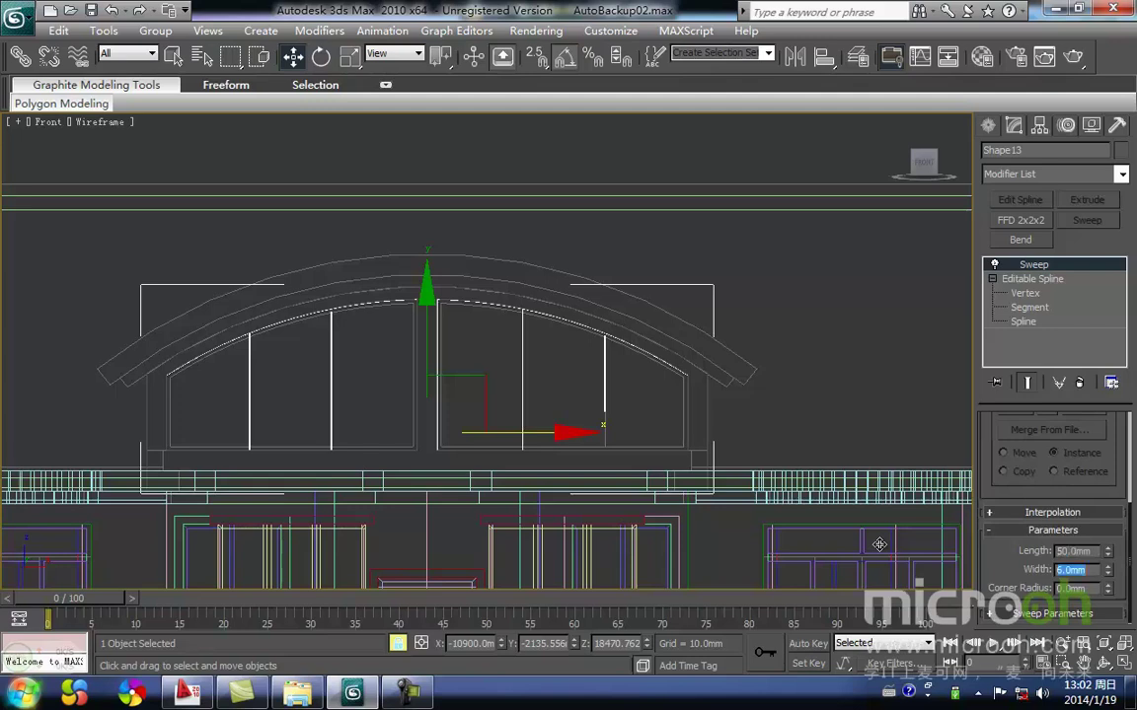
pyautogui.scroll(5, 689, 394)
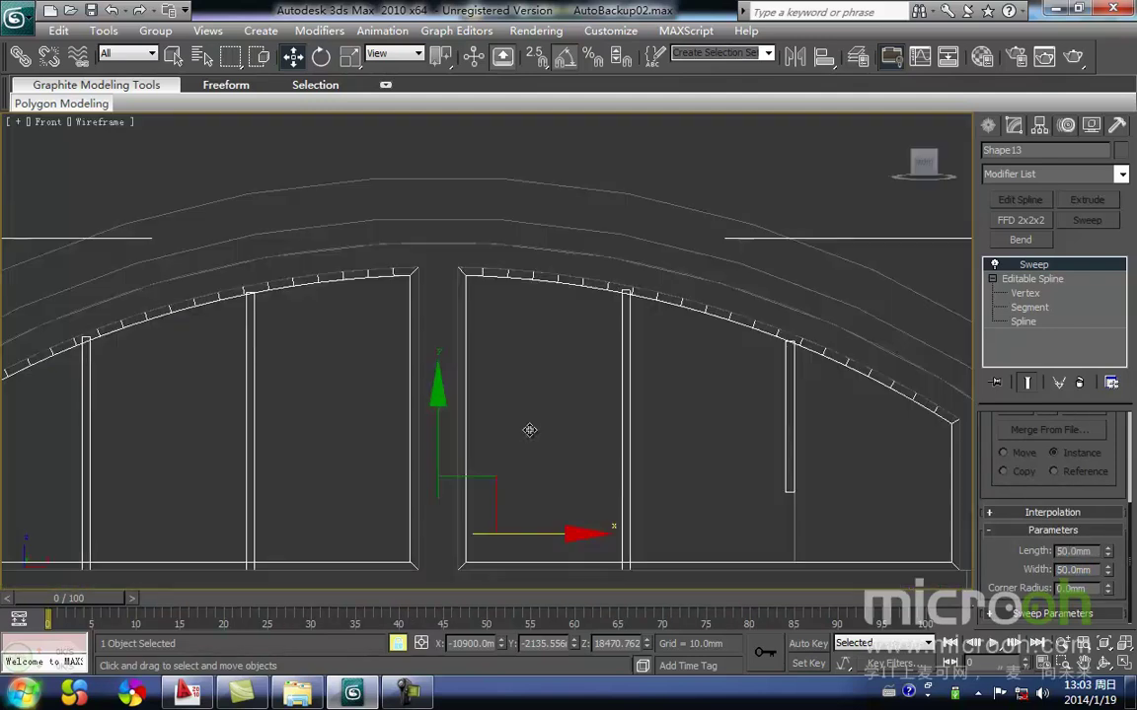
pyautogui.scroll(-5, 530, 385)
# Move the swept window frames in plan to the front of the dormer, in line with the facade wall.
pyautogui.press('t')
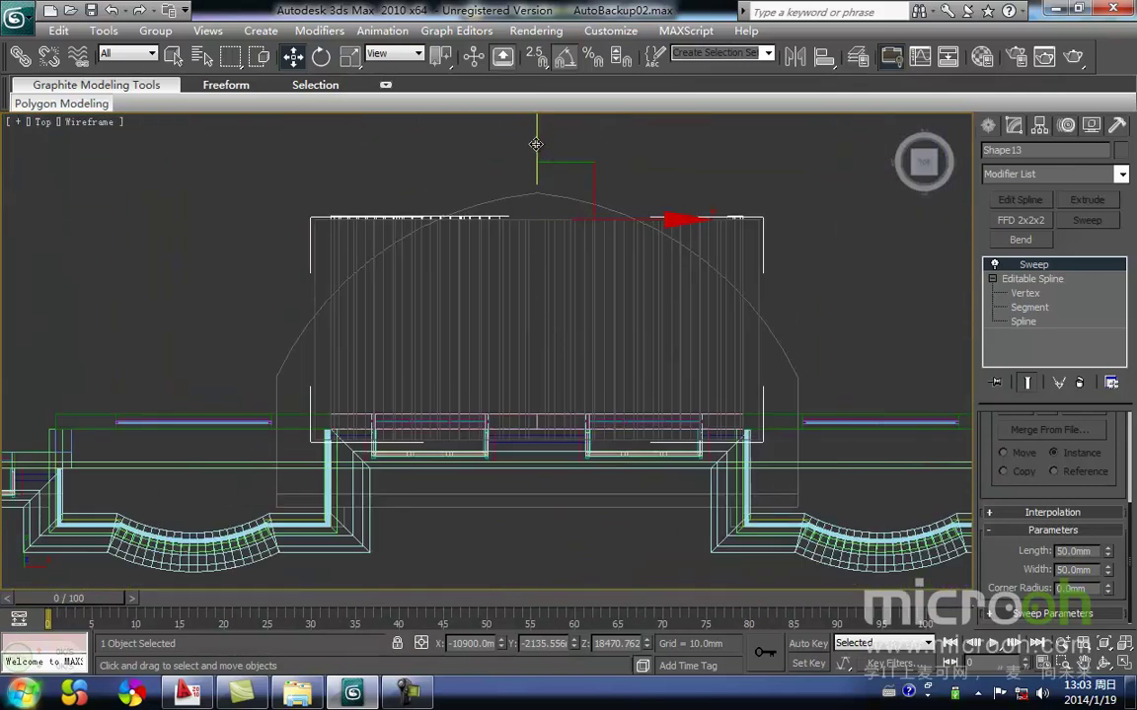
pyautogui.moveTo(540, 223); pyautogui.dragTo(521, 343)
pyautogui.scroll(6, 399, 441)
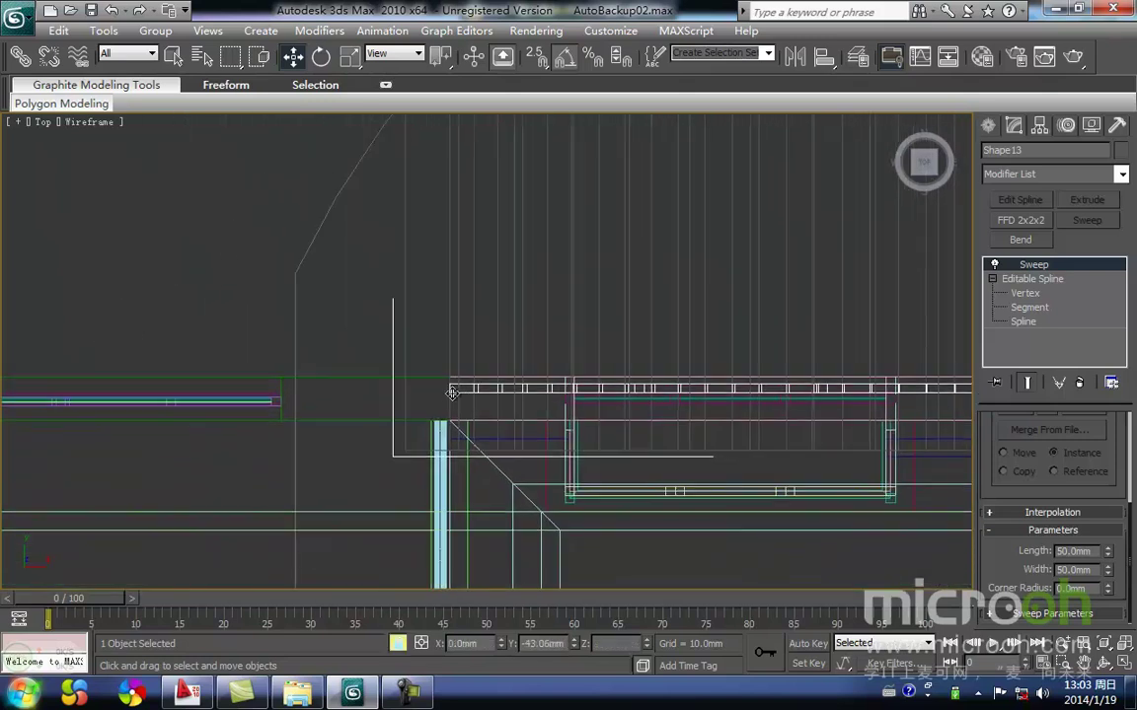
pyautogui.moveTo(455, 385); pyautogui.dragTo(449, 400)
pyautogui.scroll(-10, 449, 400)
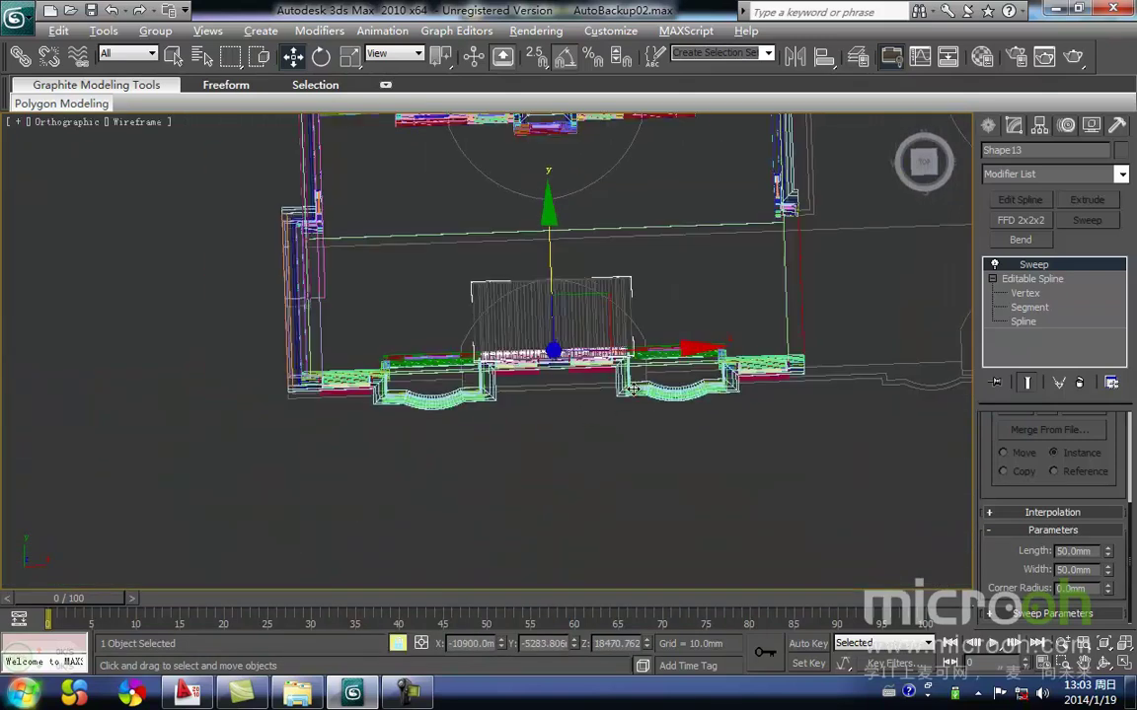
# Assign the existing 窗框 material to the dormer's window frames.
pyautogui.keyDown('alt'); pyautogui.moveTo(606, 408); pyautogui.dragTo(687, 322, button='middle'); pyautogui.keyUp('alt')
pyautogui.moveTo(559, 300); pyautogui.dragTo(548, 431, button='middle')
pyautogui.scroll(5, 495, 255)
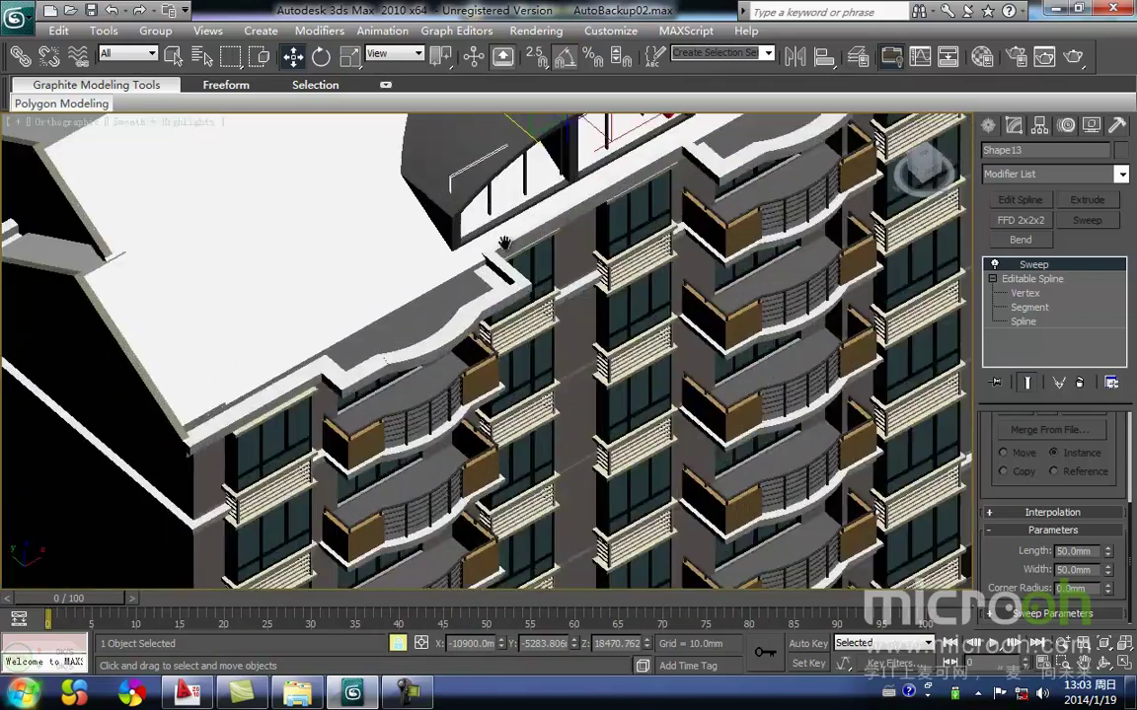
pyautogui.moveTo(538, 258); pyautogui.dragTo(549, 265)
pyautogui.scroll(4, 549, 266)
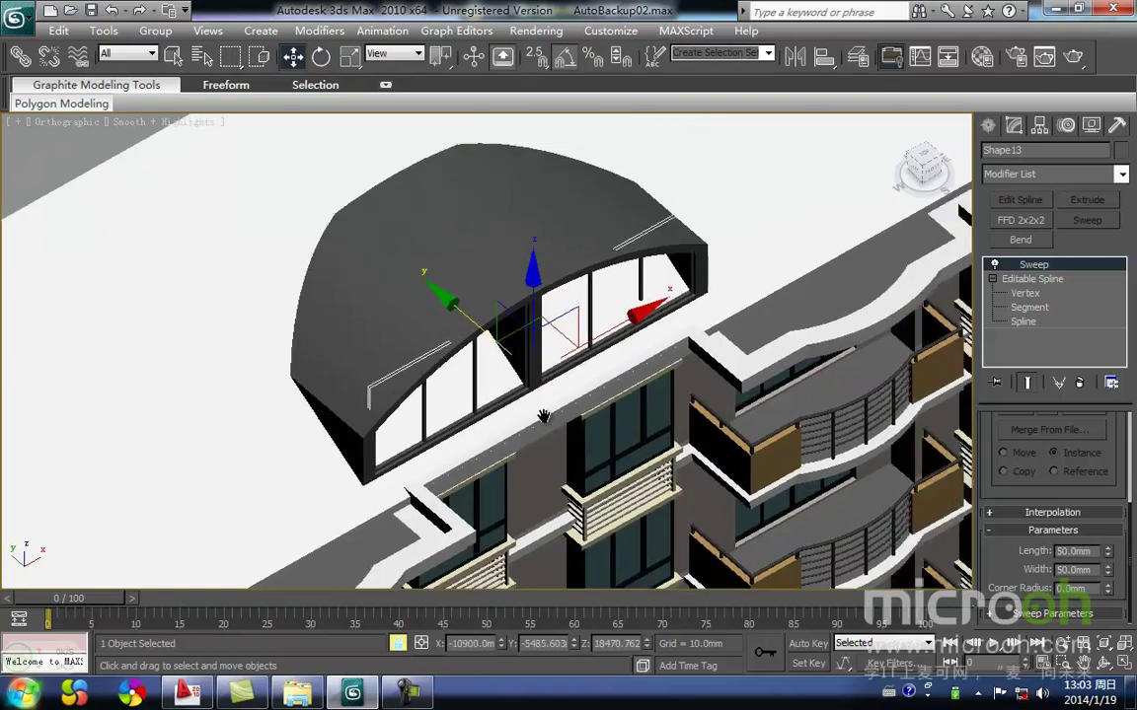
pyautogui.press('m')
pyautogui.click(819, 202)
pyautogui.click(855, 393)
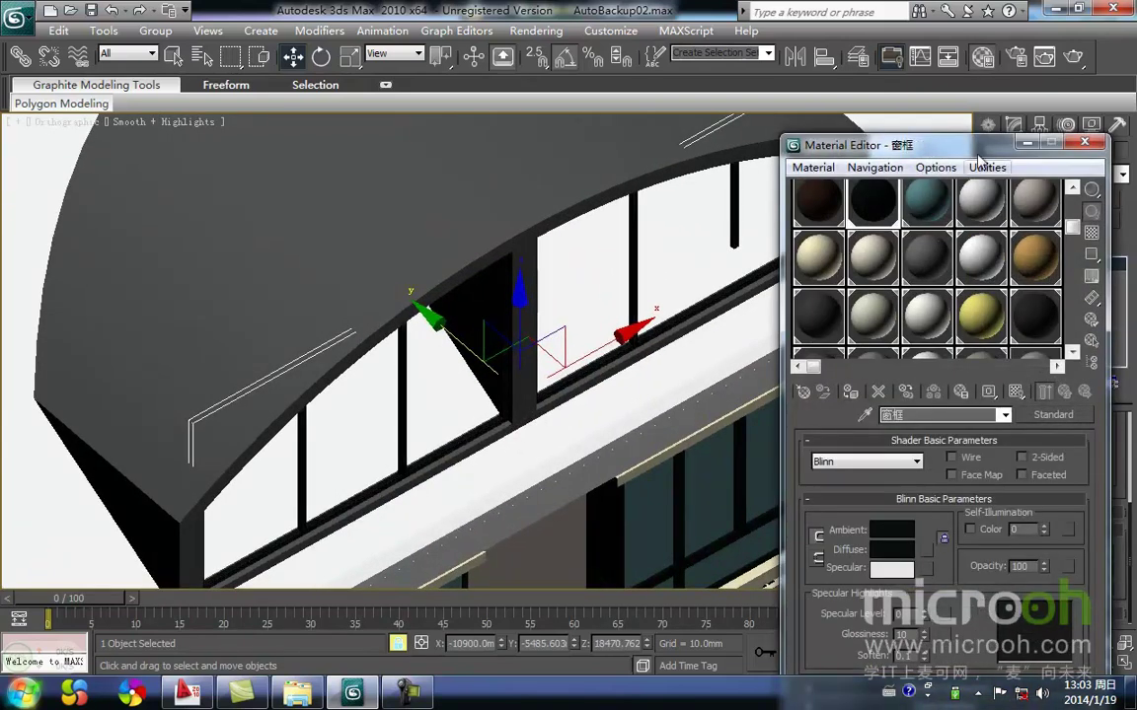
pyautogui.click(1024, 146)
pyautogui.scroll(-4, 555, 301)
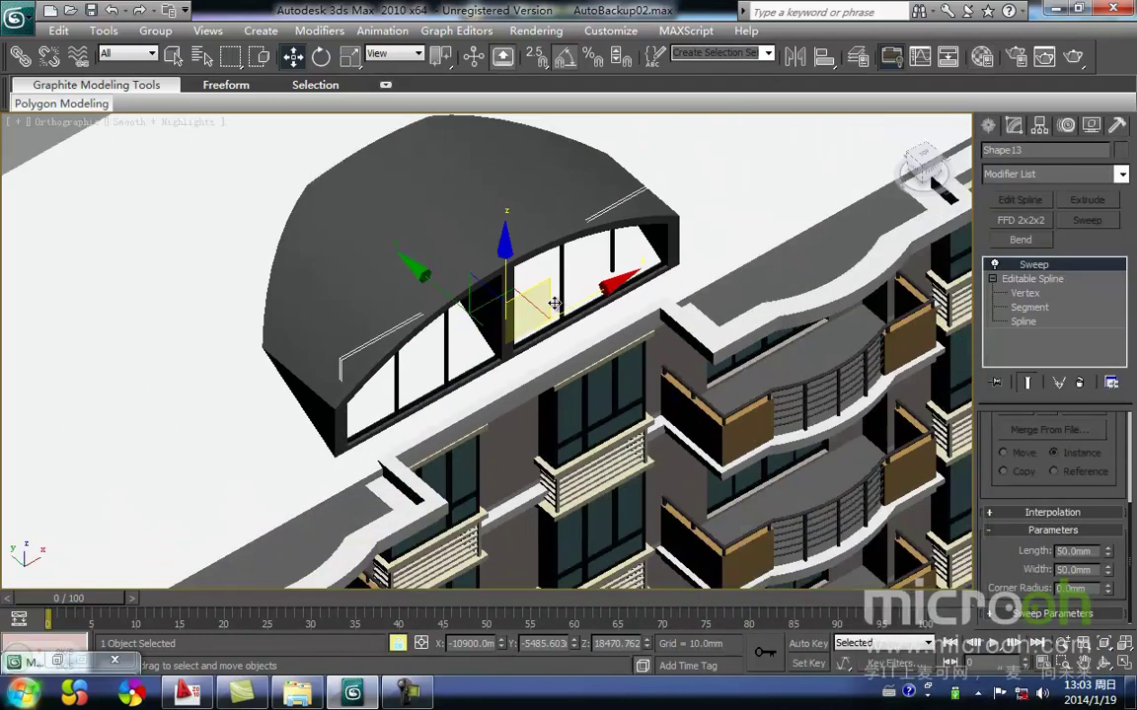
# Isolate the dormer's window frames in the front wireframe view.
pyautogui.press('f')
pyautogui.scroll(1, 468, 334)
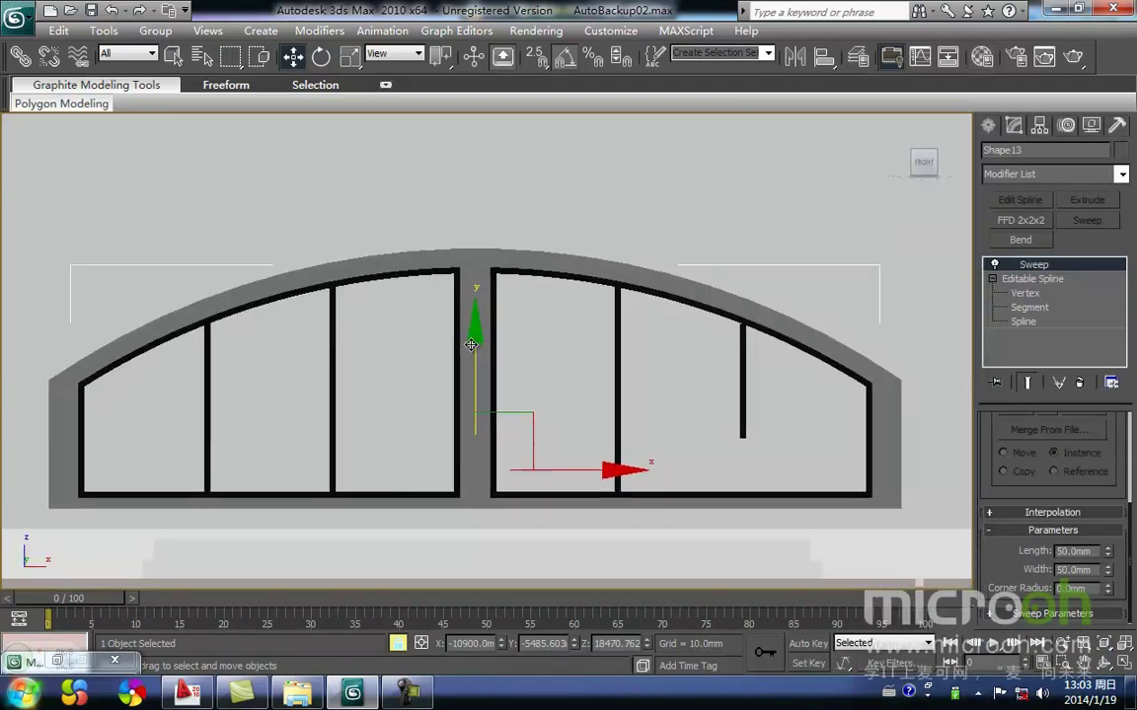
pyautogui.press('F3')
pyautogui.moveTo(469, 339); pyautogui.dragTo(481, 324, button='middle')
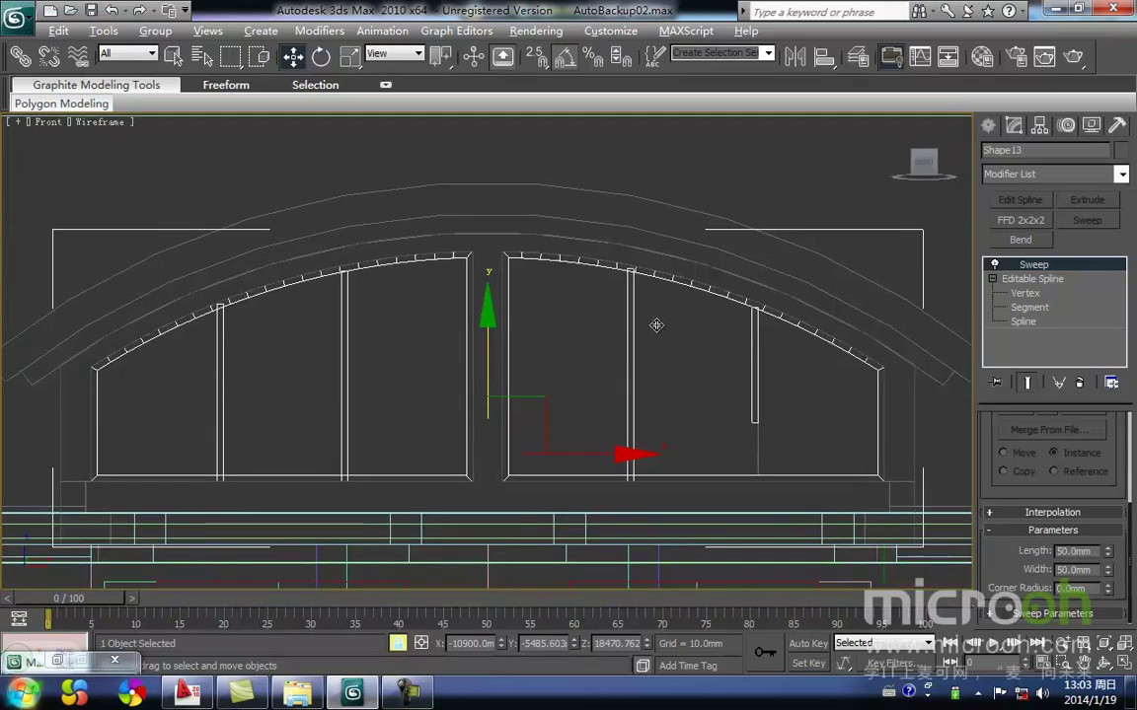
pyautogui.hotkey('alt', 'q')
# Move the lower vertex of the right window's short outer mullion down to the bottom frame edge and finish vertex editing.
pyautogui.moveTo(791, 425); pyautogui.dragTo(707, 388)
pyautogui.click(1023, 321)
pyautogui.press('1')
pyautogui.click(768, 410)
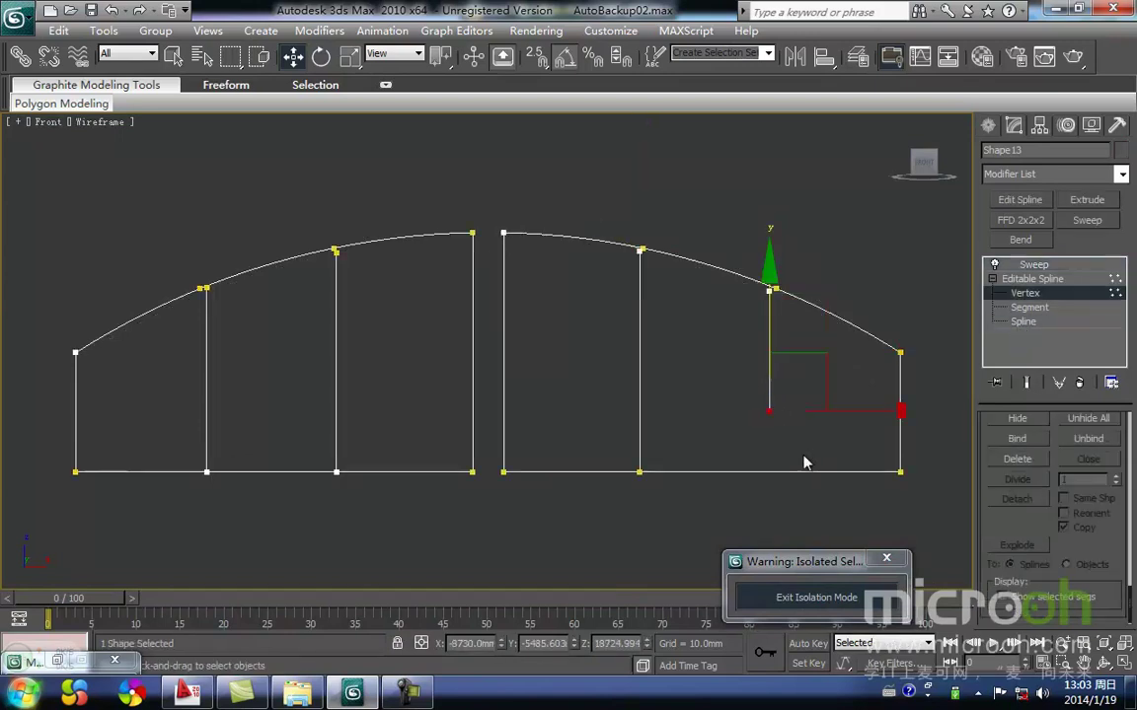
pyautogui.moveTo(755, 414); pyautogui.dragTo(685, 514)
pyautogui.click(684, 509)
pyautogui.press('1')
pyautogui.click(651, 515)
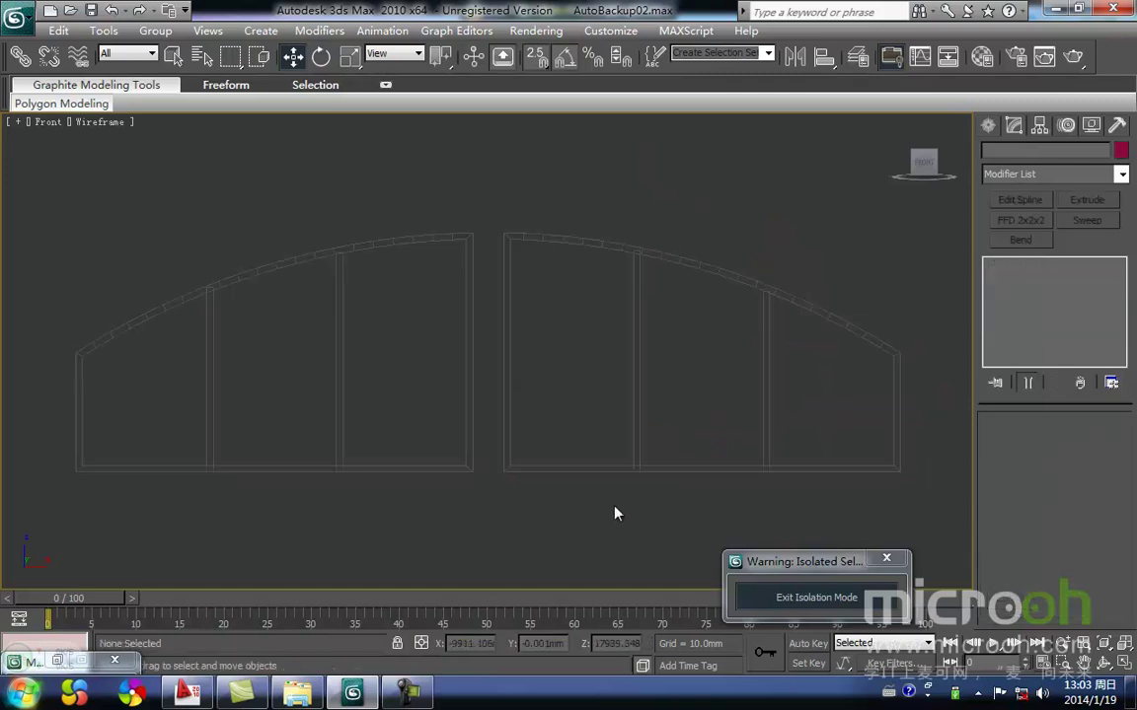
# Detach a copy of the two outer window outline splines from the frame shape as a separate shape.
pyautogui.click(634, 466)
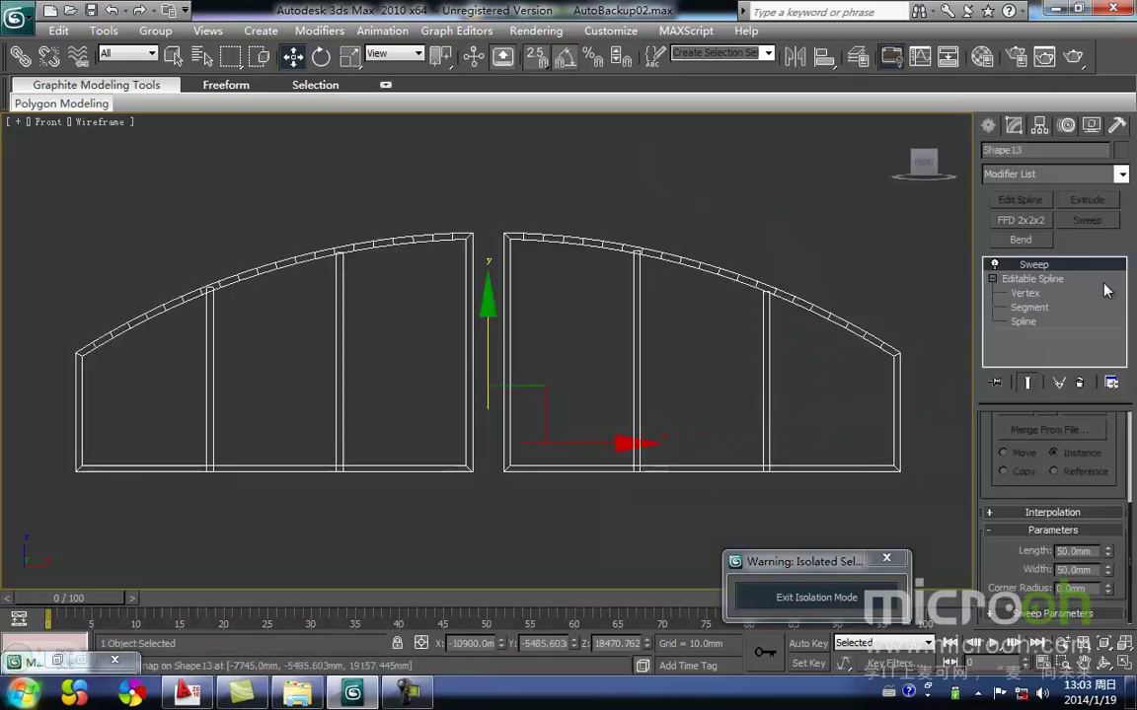
pyautogui.click(1026, 295)
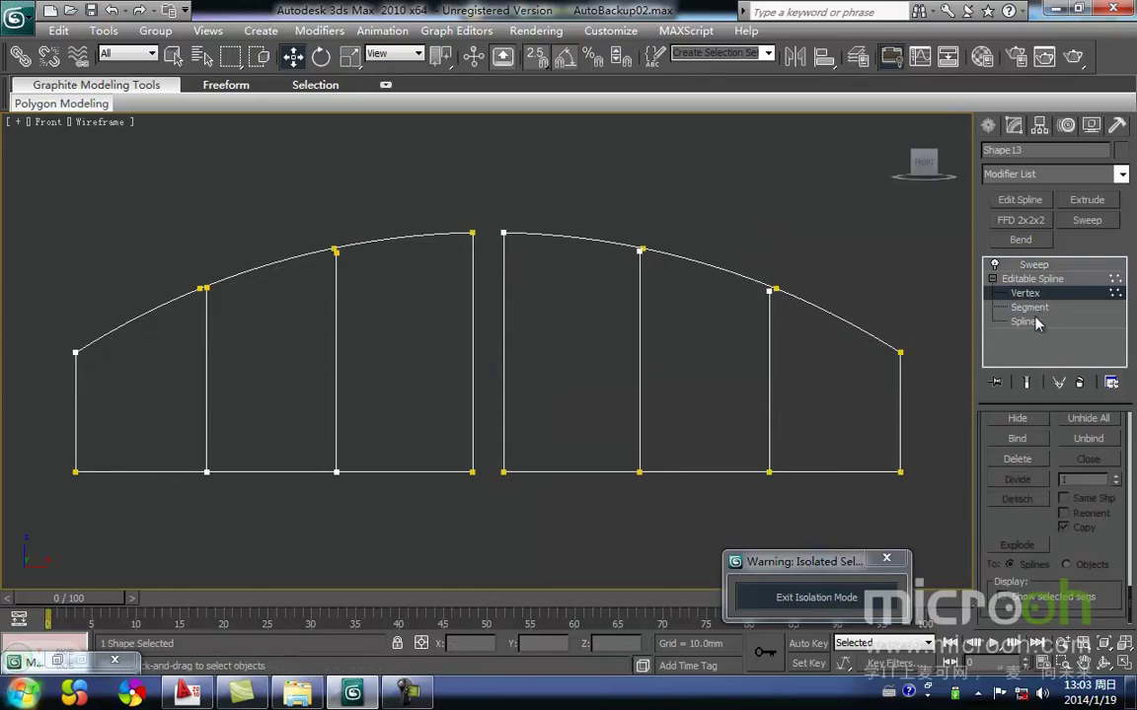
pyautogui.click(1023, 321)
pyautogui.click(901, 410)
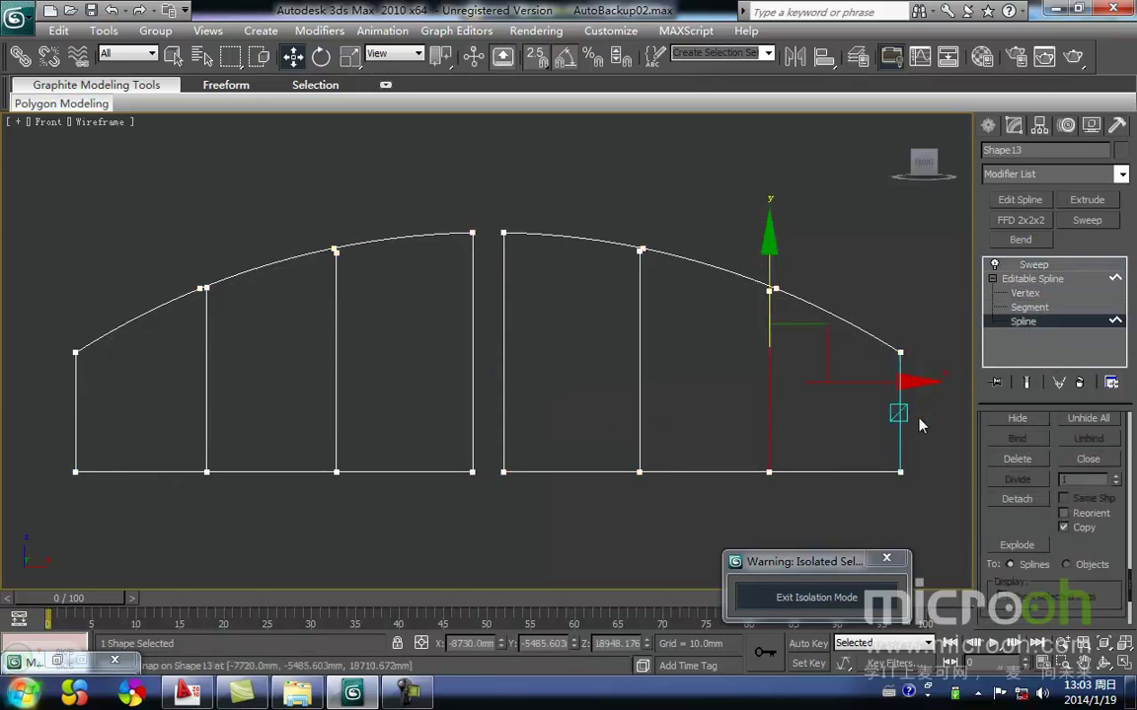
pyautogui.moveTo(794, 417); pyautogui.dragTo(883, 412, button='middle')
pyautogui.keyDown('ctrl'); pyautogui.click(503, 228); pyautogui.keyUp('ctrl')
pyautogui.scroll(-1, 1131, 587)
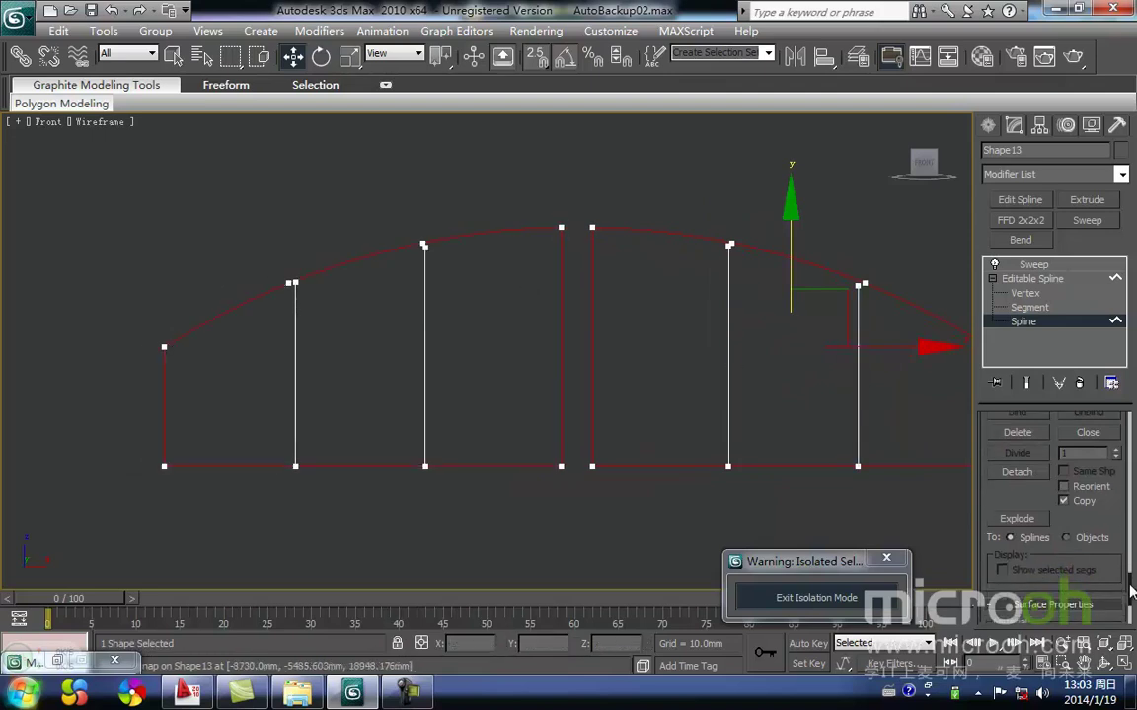
pyautogui.click(1017, 474)
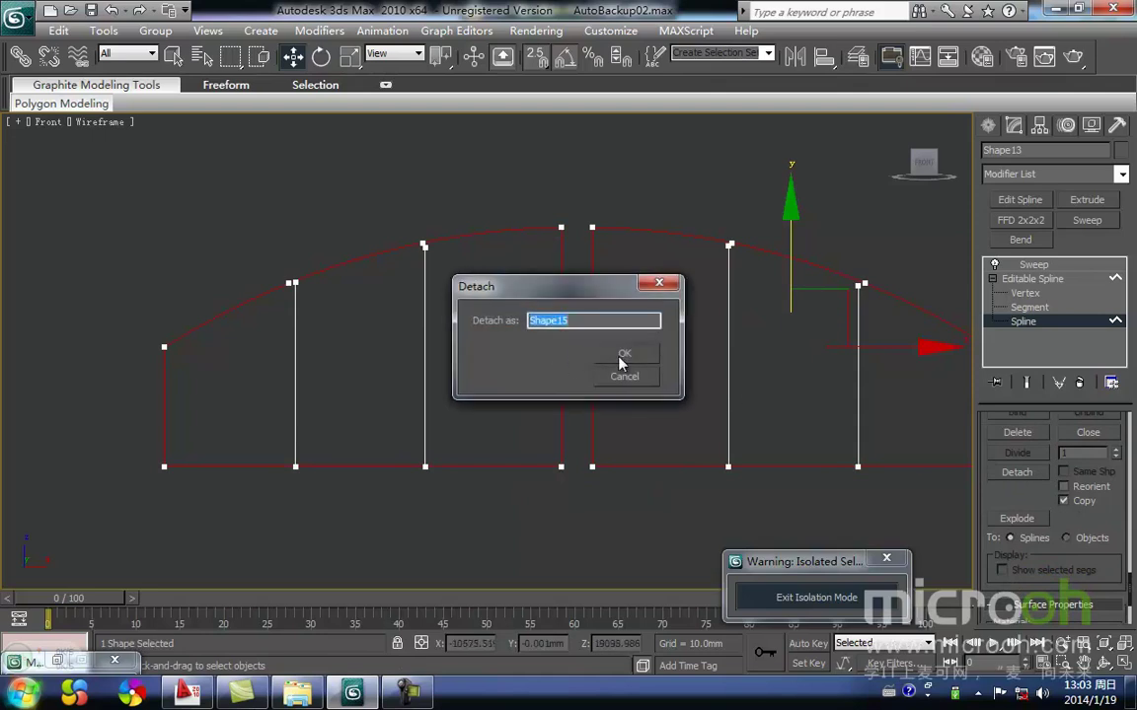
pyautogui.click(620, 358)
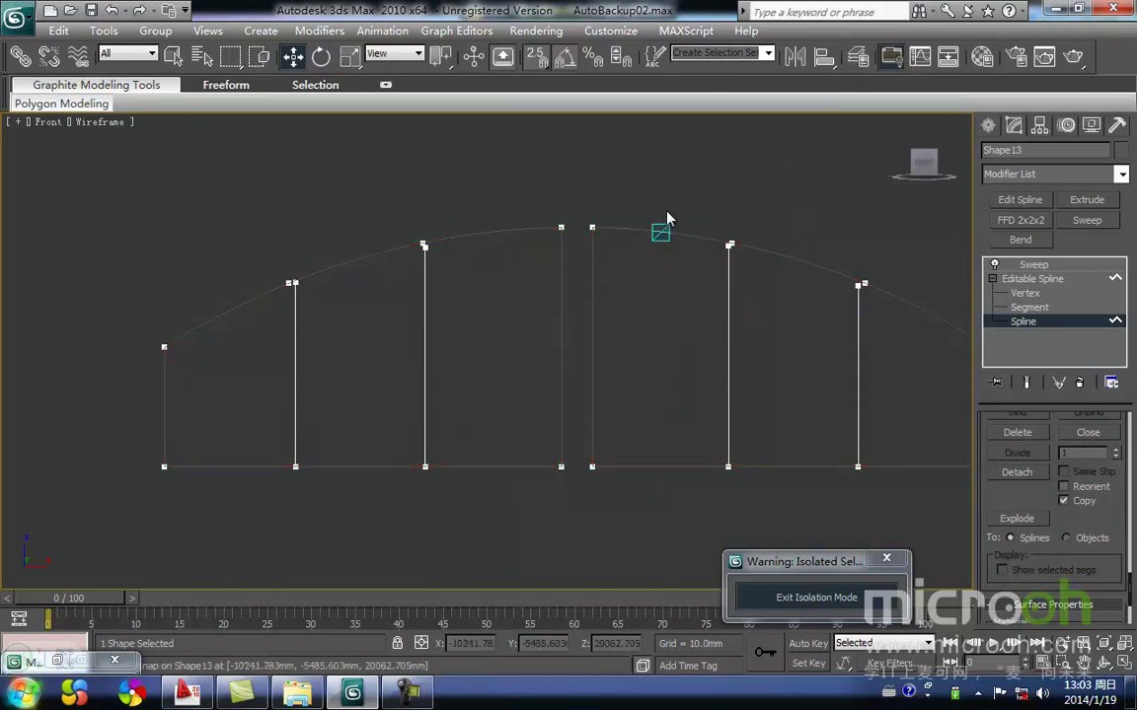
# Leave spline editing, select the detached copy of the window outlines, and undo its trial sideways move.
pyautogui.press('1')
pyautogui.press('1')
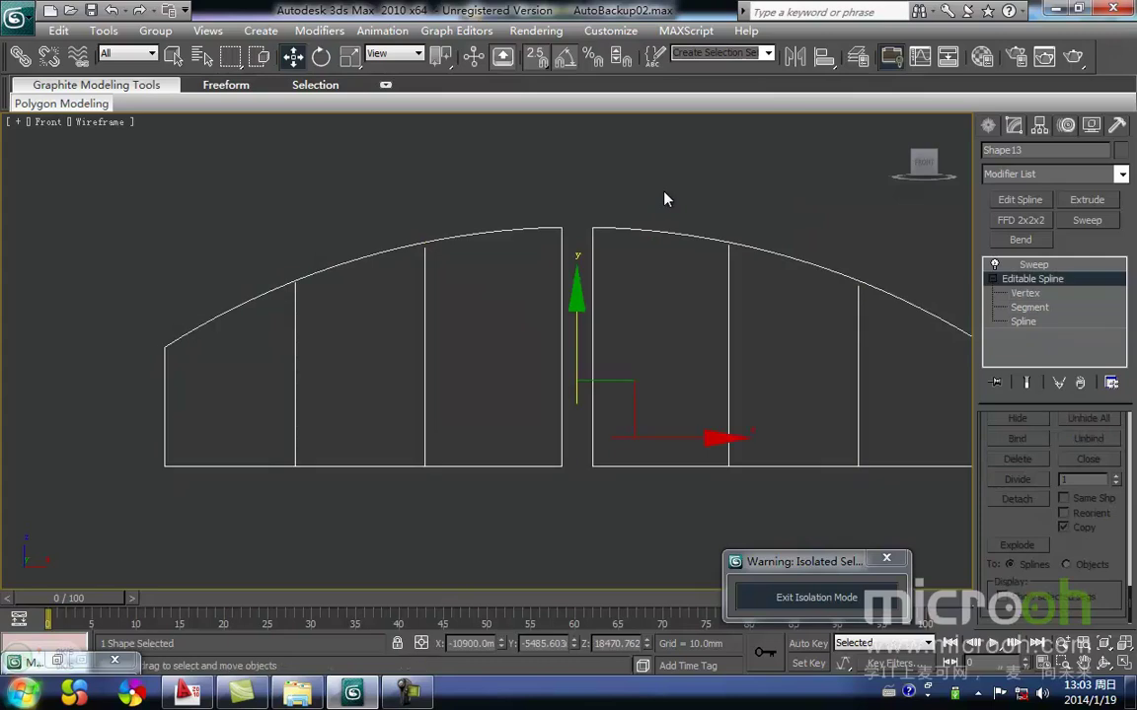
pyautogui.click(667, 197)
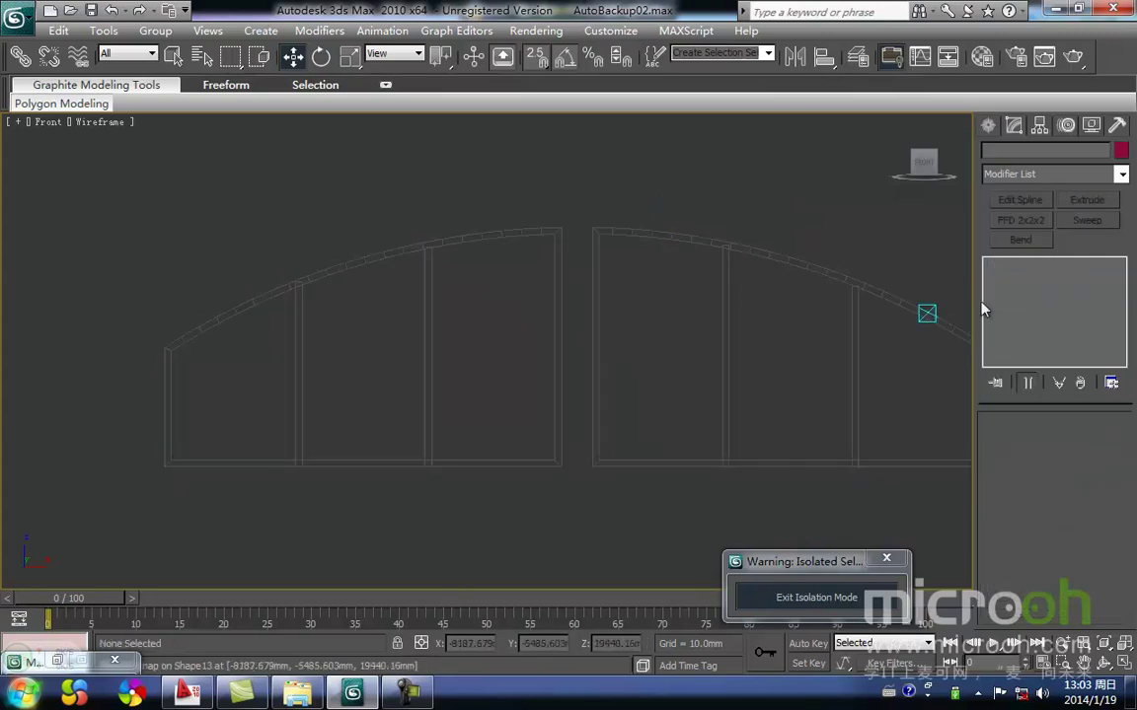
pyautogui.click(682, 242)
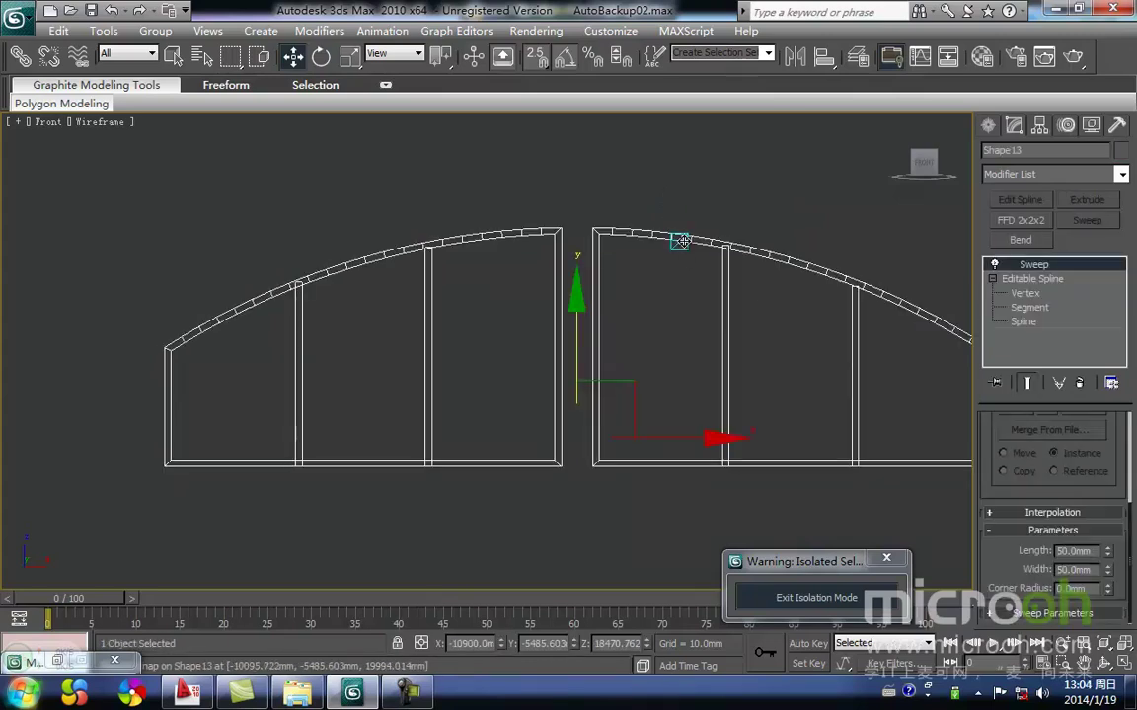
pyautogui.click(686, 236)
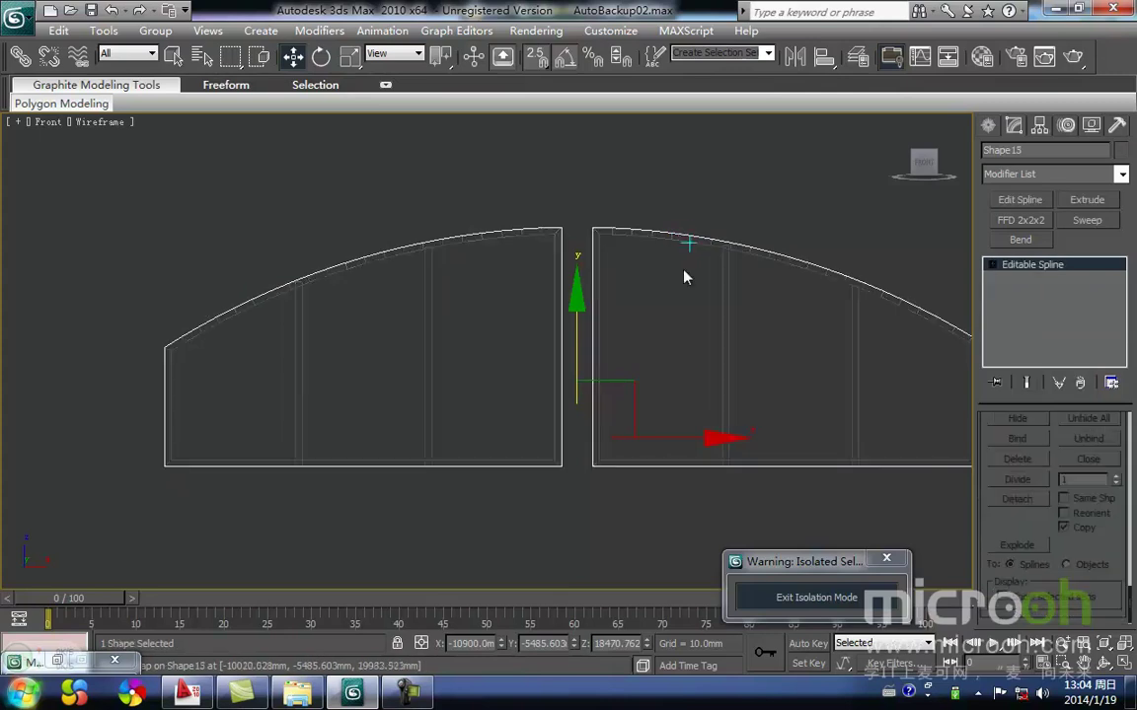
pyautogui.moveTo(686, 438); pyautogui.dragTo(784, 443)
pyautogui.hotkey('ctrl', 'z')
# Extrude the detached window outlines by 5 mm to form the glass panes.
pyautogui.moveTo(579, 397); pyautogui.dragTo(590, 389, button='middle')
pyautogui.press('F3')
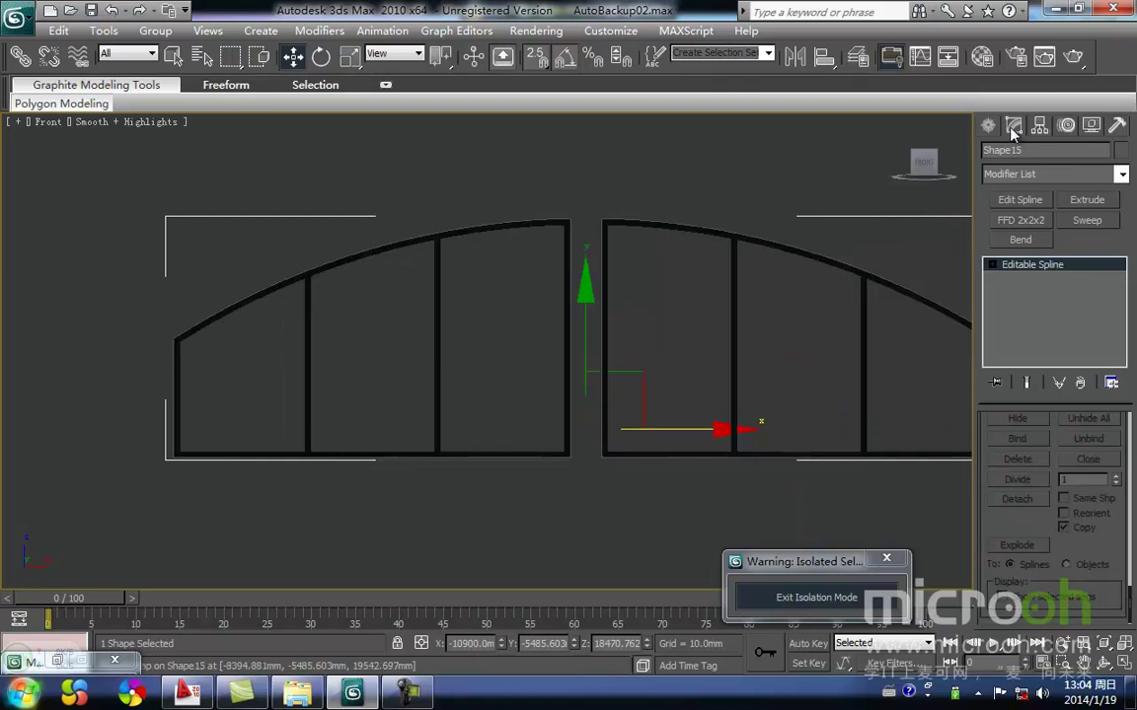
pyautogui.click(1083, 199)
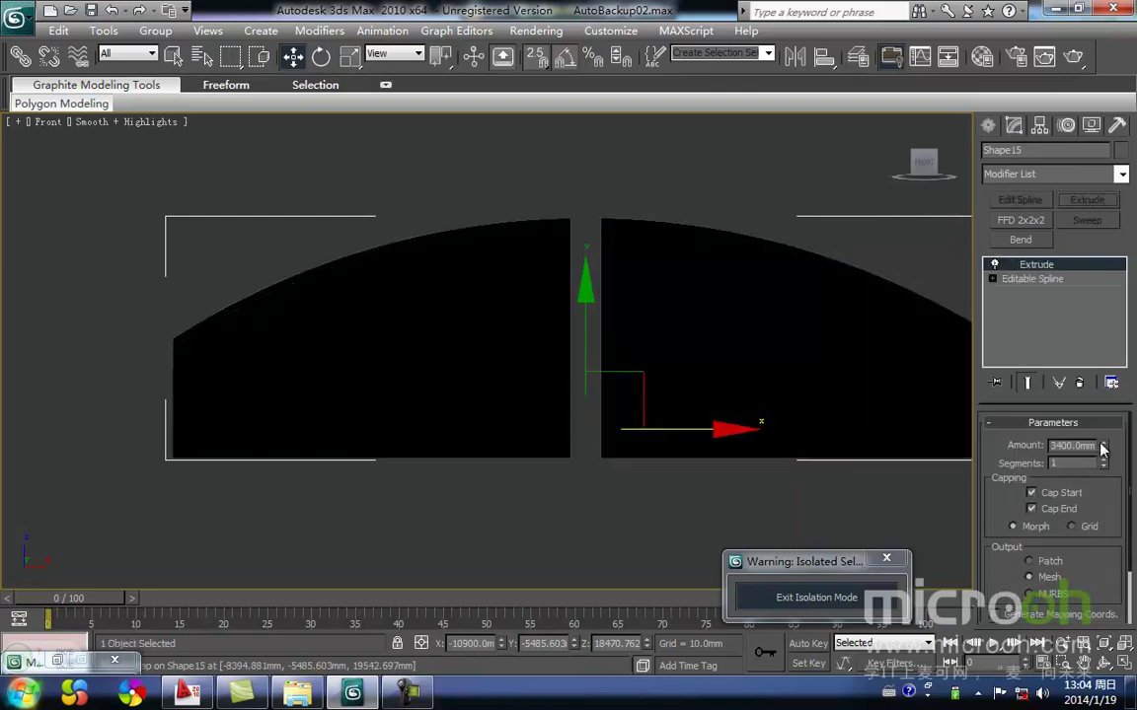
pyautogui.rightClick(1102, 449)
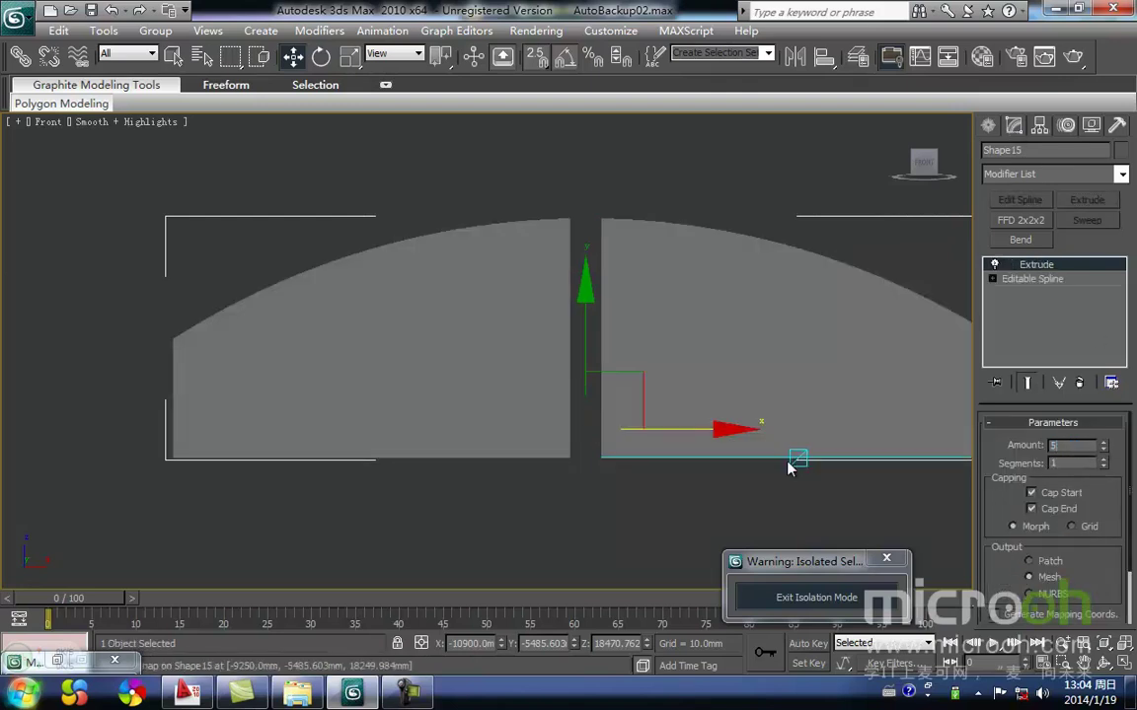
pyautogui.moveTo(665, 454); pyautogui.dragTo(635, 447, button='middle')
pyautogui.press('F3')
pyautogui.press('F3')
# Align the glass panes to the window frames on X, Y and Z, center to center.
pyautogui.hotkey('alt', 'a')
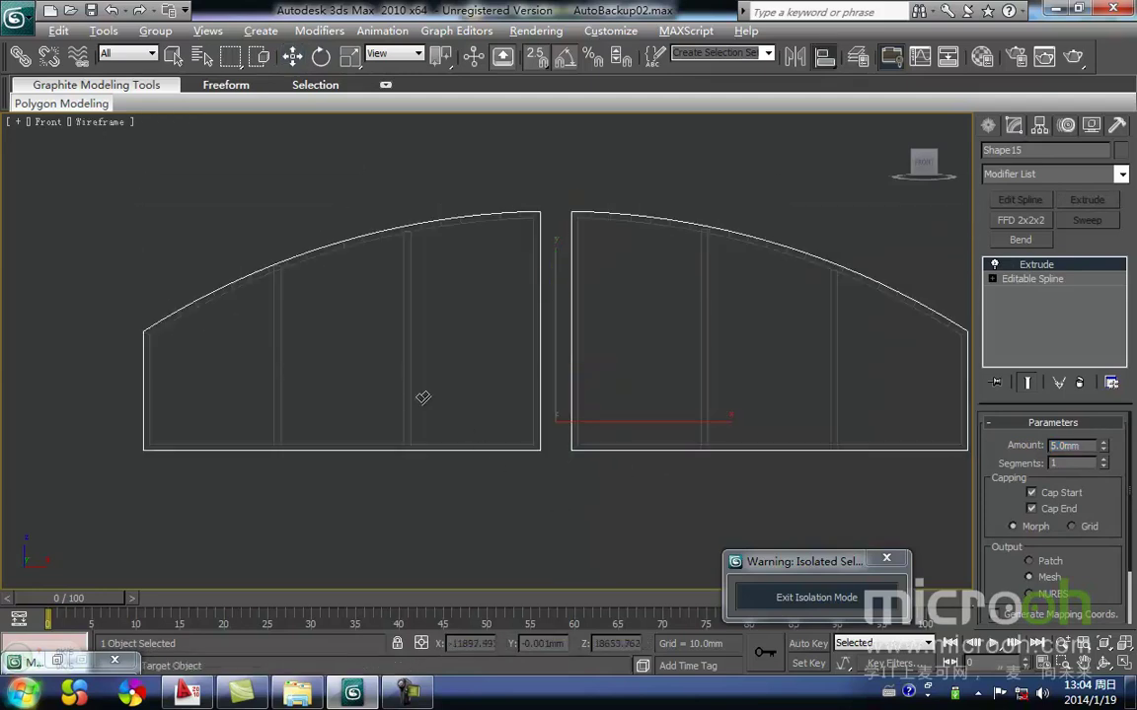
pyautogui.click(408, 410)
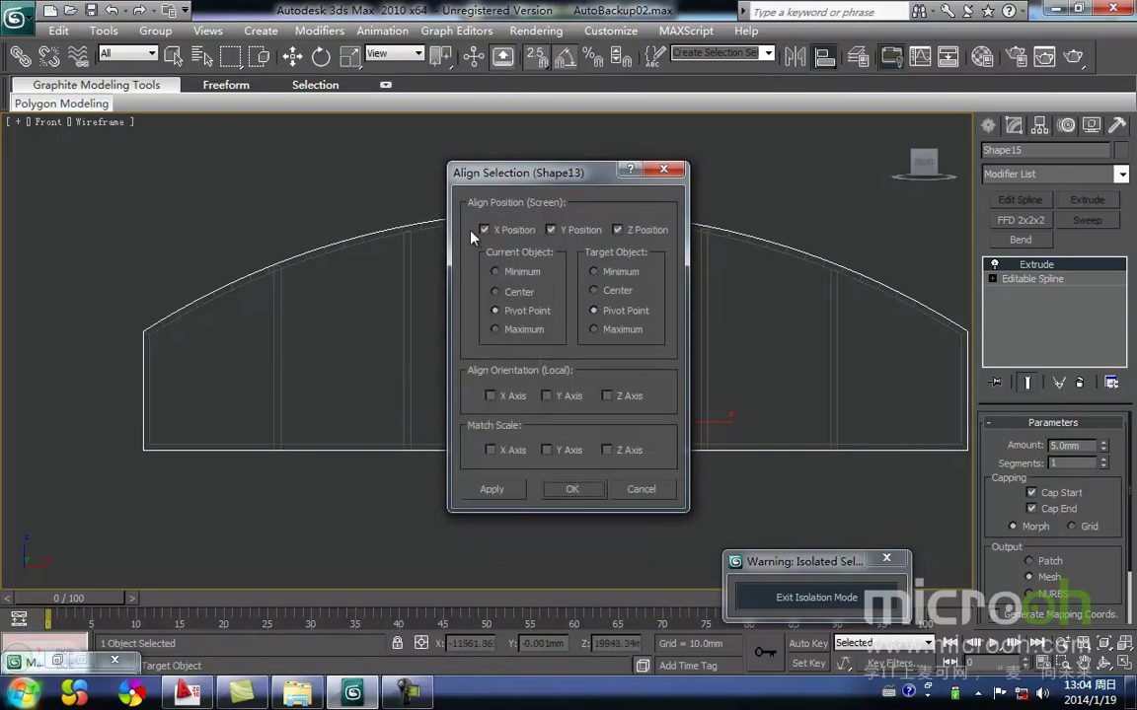
pyautogui.click(497, 292)
pyautogui.click(593, 290)
pyautogui.click(573, 489)
pyautogui.press('F3')
pyautogui.moveTo(581, 516)
pyautogui.mouseDown(button='middle')
pyautogui.moveTo(581, 494)
pyautogui.moveTo(525, 515)
pyautogui.mouseUp(button='middle')
# Assign the teal glass material to the dormer's window panes and minimize the Material Editor.
pyautogui.press('m')
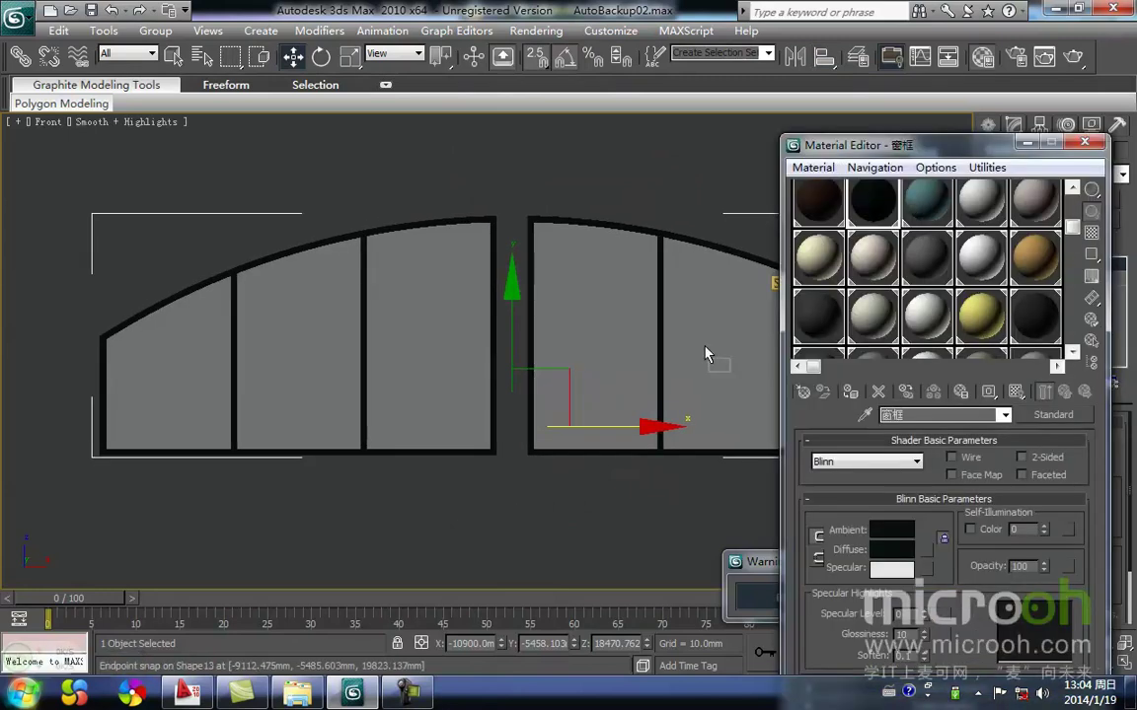
pyautogui.moveTo(708, 348); pyautogui.dragTo(709, 349)
pyautogui.click(1029, 144)
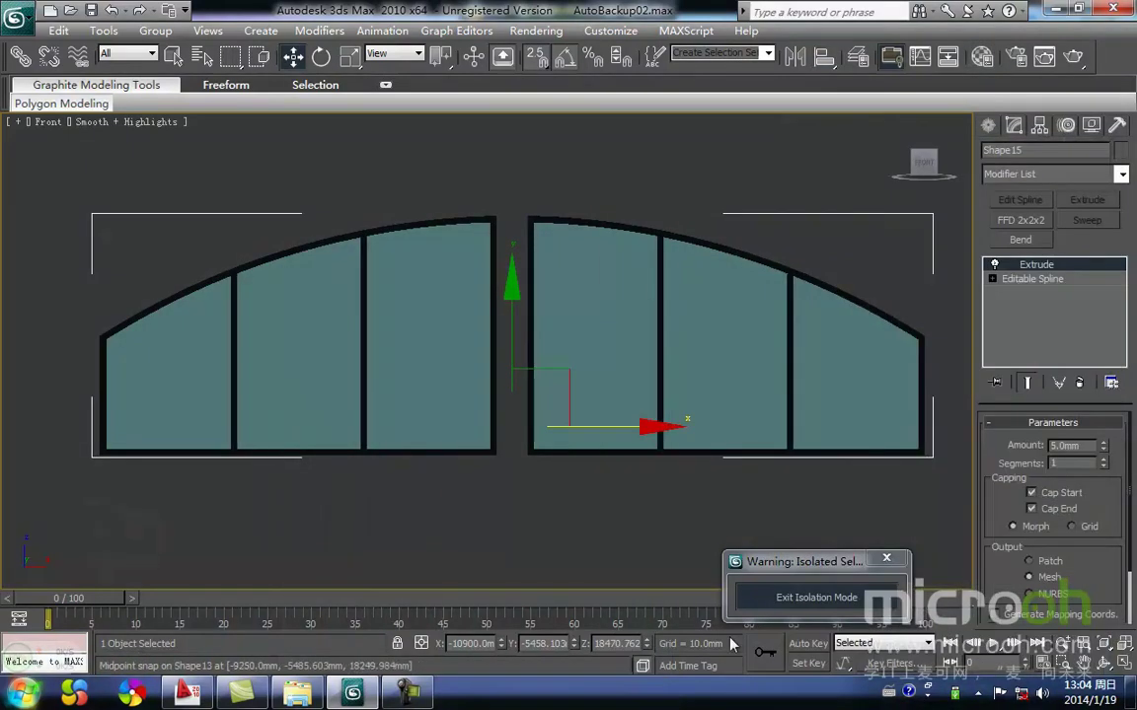
# Exit isolation mode to bring back the whole building and clear the selection.
pyautogui.click(783, 598)
pyautogui.moveTo(570, 434); pyautogui.dragTo(386, 369, button='middle')
pyautogui.scroll(-5, 556, 415)
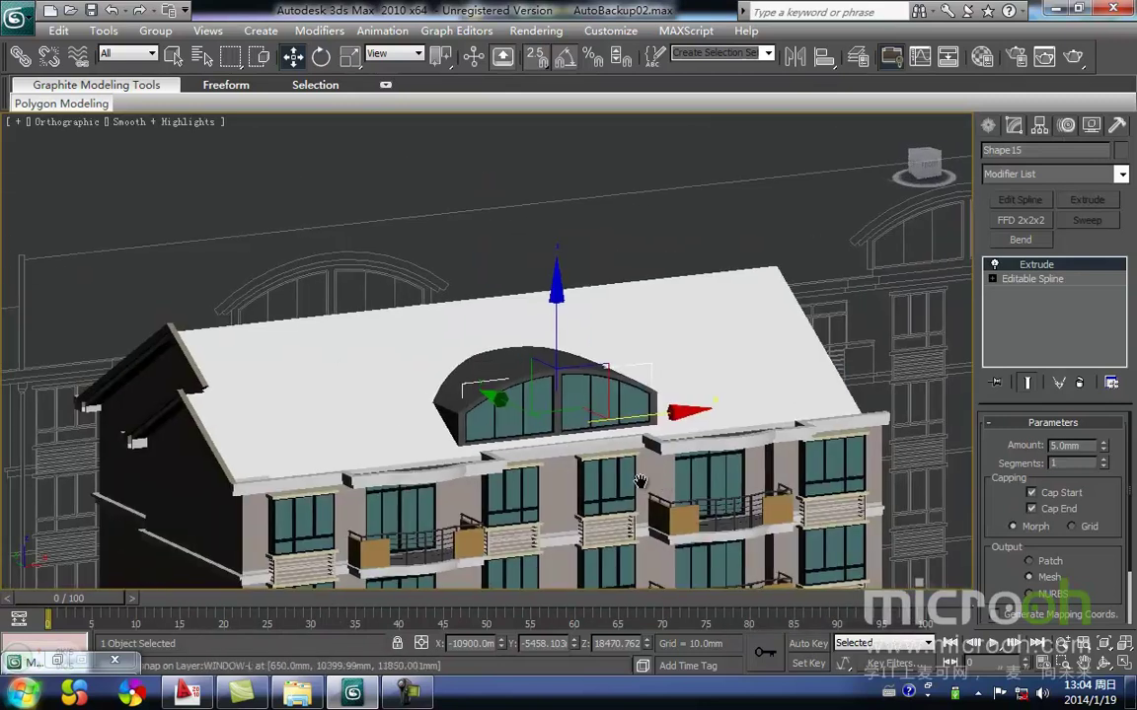
pyautogui.moveTo(908, 470); pyautogui.dragTo(730, 439, button='middle')
pyautogui.click(772, 429)
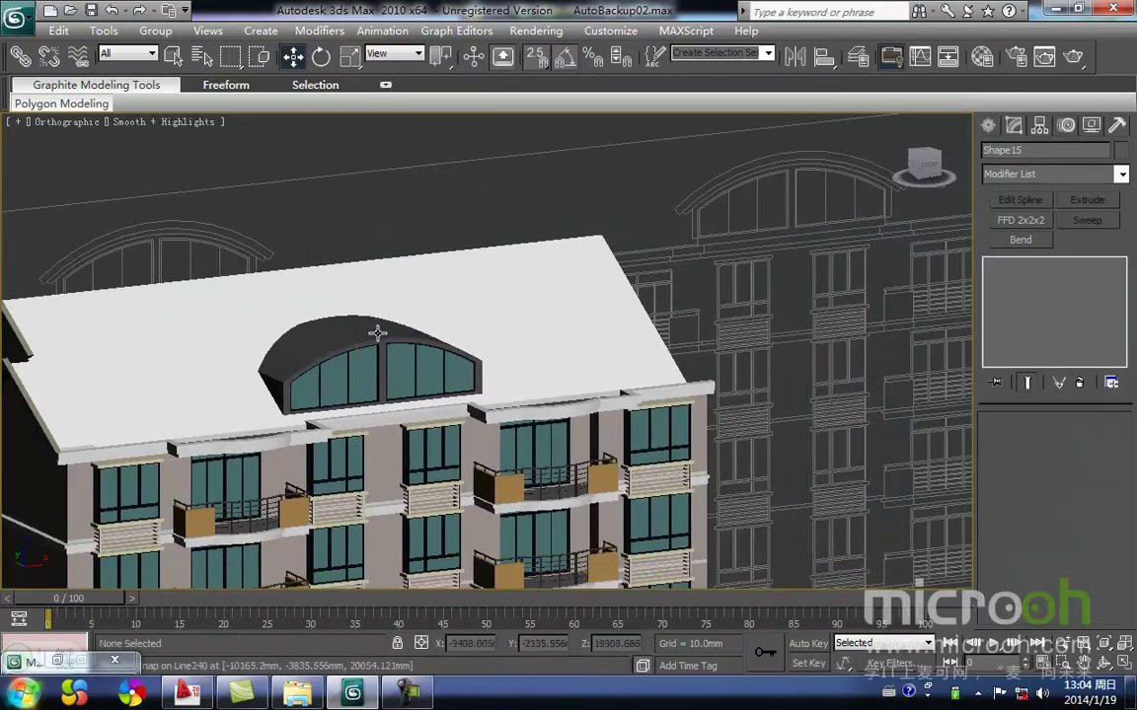
# Switch to AutoCAD and examine the arched dormers and the wall-finish notes on the front elevation.
pyautogui.click(186, 694)
pyautogui.scroll(-3, 528, 357)
pyautogui.scroll(5, 578, 373)
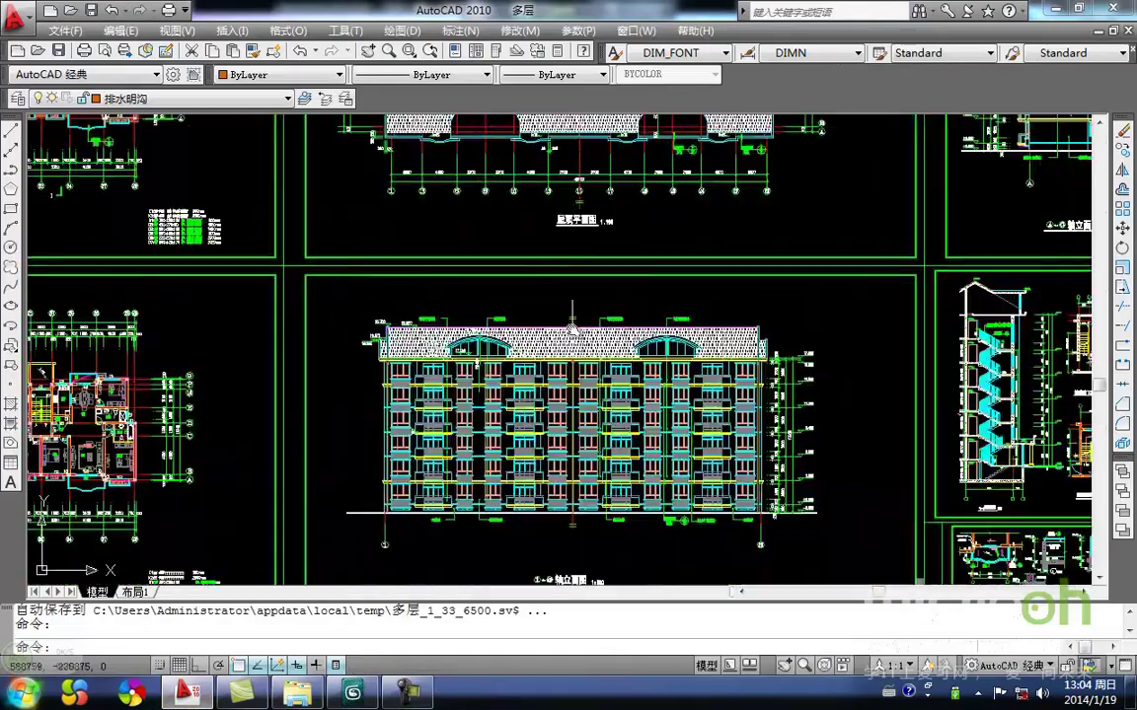
pyautogui.scroll(6, 414, 398)
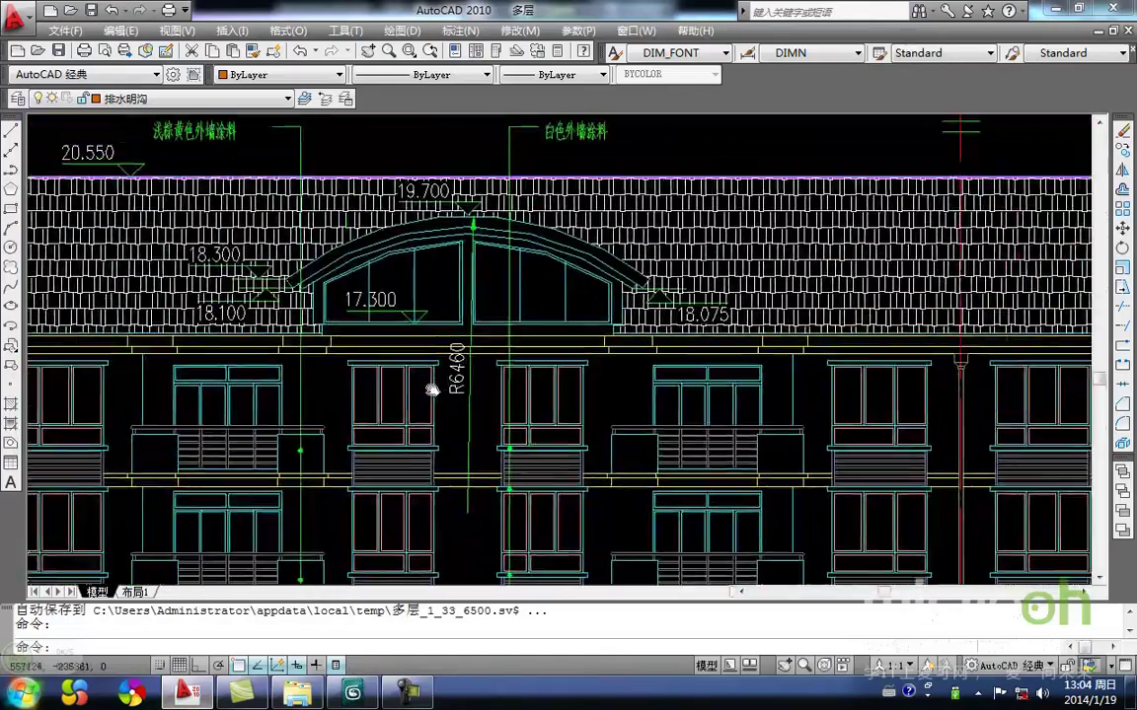
pyautogui.moveTo(431, 389)
pyautogui.mouseDown(button='middle')
pyautogui.moveTo(417, 467)
pyautogui.moveTo(317, 453)
pyautogui.mouseUp(button='middle')
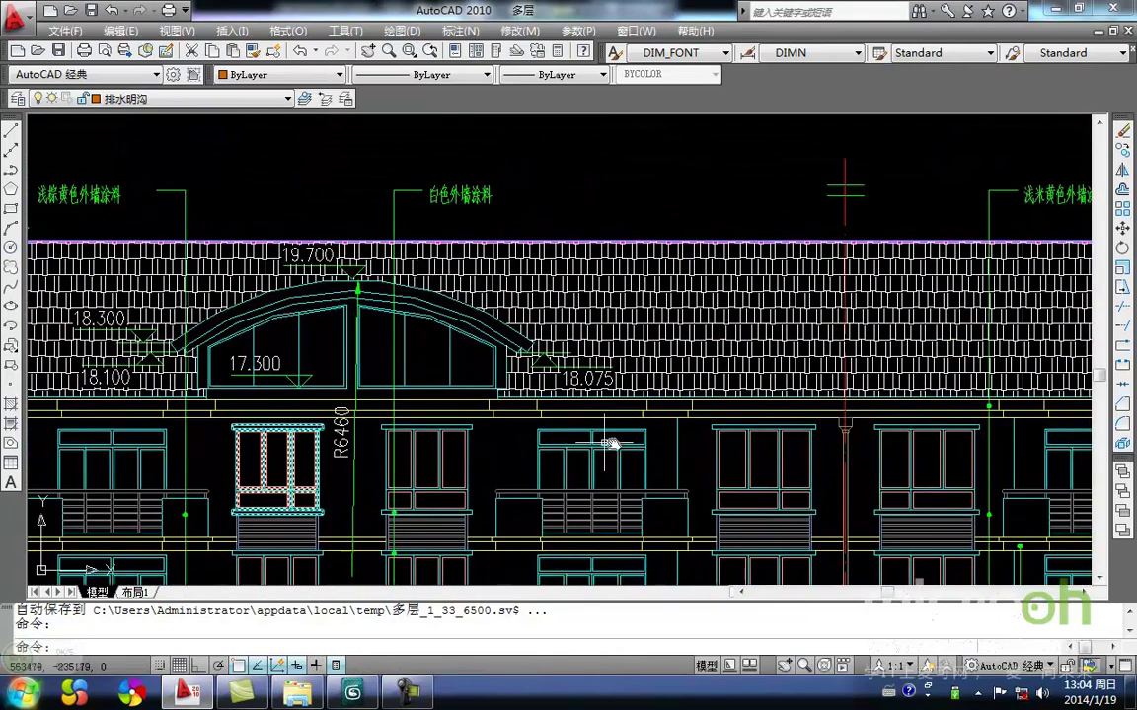
pyautogui.moveTo(615, 444); pyautogui.dragTo(335, 409, button='middle')
pyautogui.moveTo(766, 418); pyautogui.dragTo(489, 444, button='middle')
pyautogui.scroll(2, 857, 208)
pyautogui.moveTo(856, 208)
pyautogui.mouseDown(button='middle')
pyautogui.moveTo(727, 295)
pyautogui.moveTo(628, 321)
pyautogui.moveTo(586, 275)
pyautogui.moveTo(596, 292)
pyautogui.moveTo(624, 215)
pyautogui.mouseUp(button='middle')
pyautogui.scroll(2, 713, 299)
pyautogui.scroll(-5, 624, 216)
pyautogui.moveTo(583, 328)
pyautogui.mouseDown(button='middle')
pyautogui.moveTo(589, 249)
pyautogui.moveTo(575, 342)
pyautogui.mouseUp(button='middle')
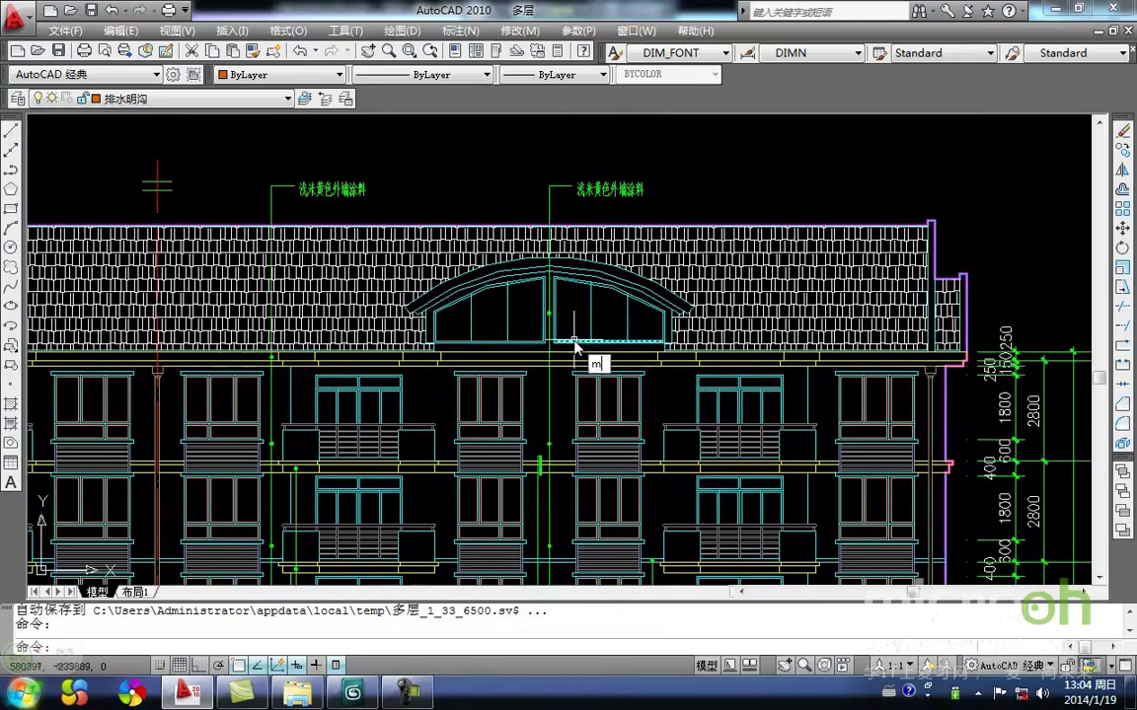
# Switch back to 3ds Max, assign the 浅棕色外墙面砖 material to the dormer body, and clear the selection.
pyautogui.click(351, 692)
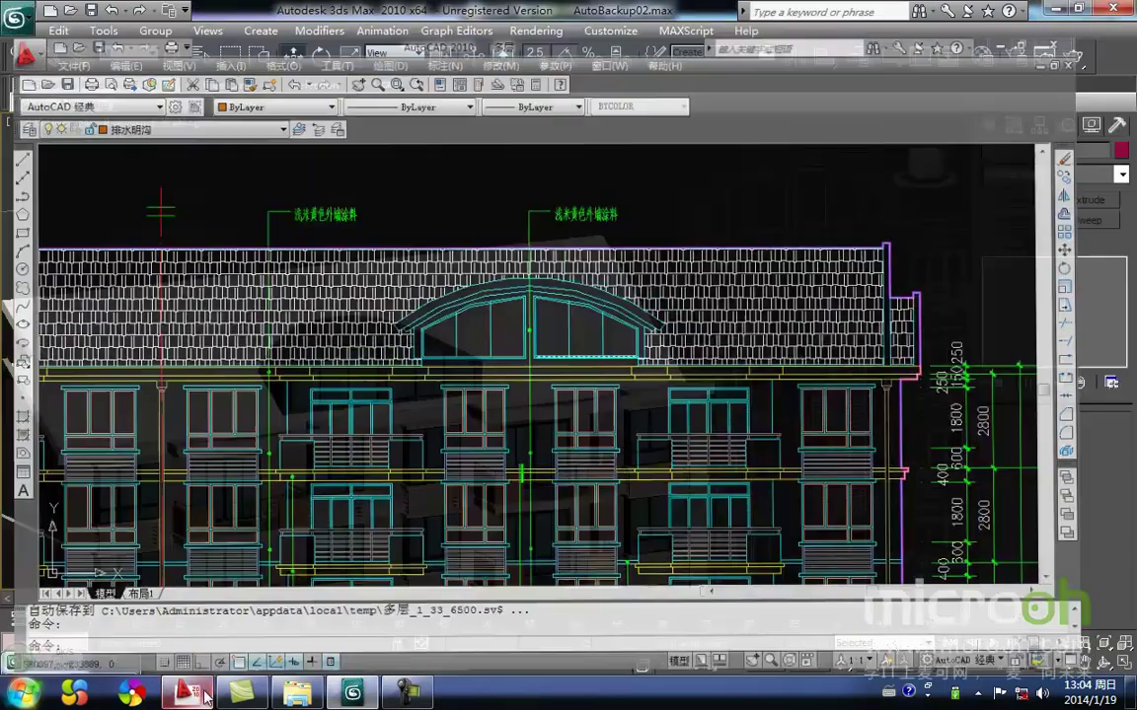
pyautogui.moveTo(503, 395); pyautogui.dragTo(455, 427, button='middle')
pyautogui.press('m')
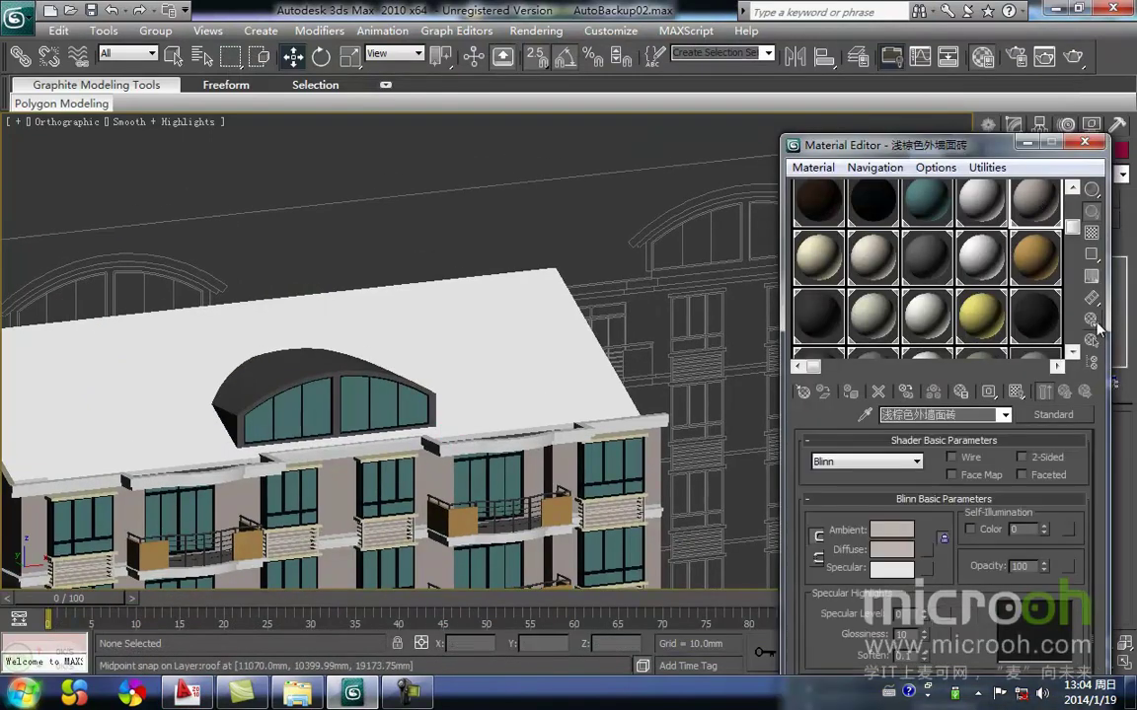
pyautogui.scroll(1, 1077, 246)
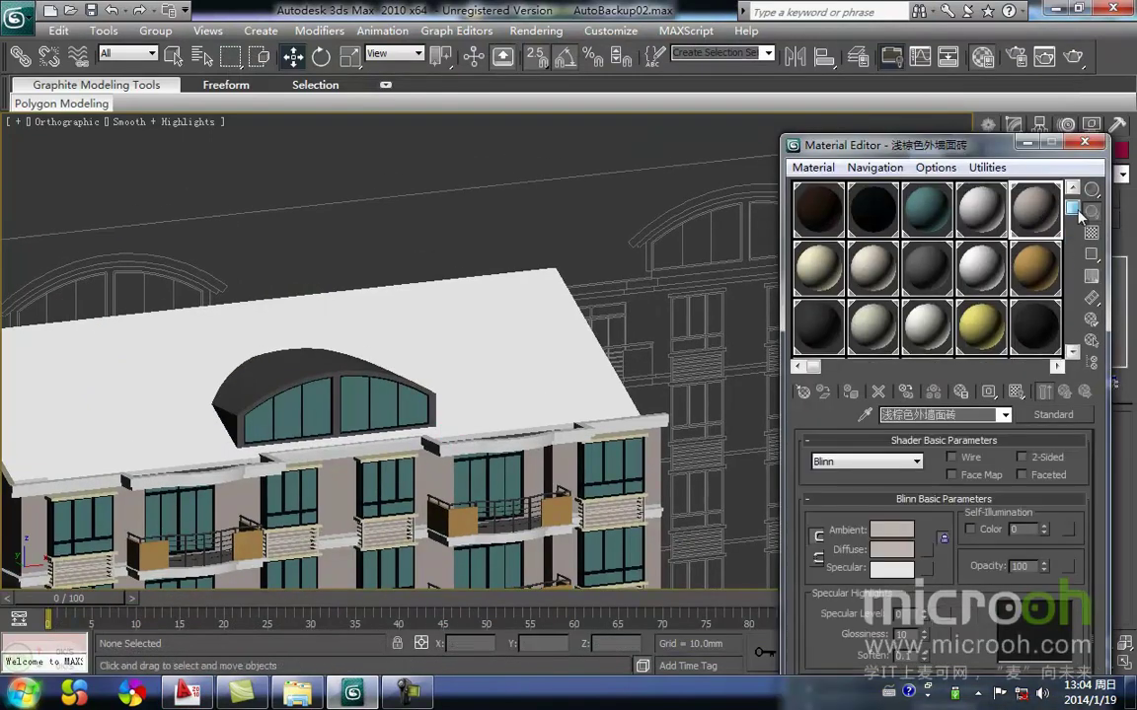
pyautogui.click(981, 326)
pyautogui.click(810, 268)
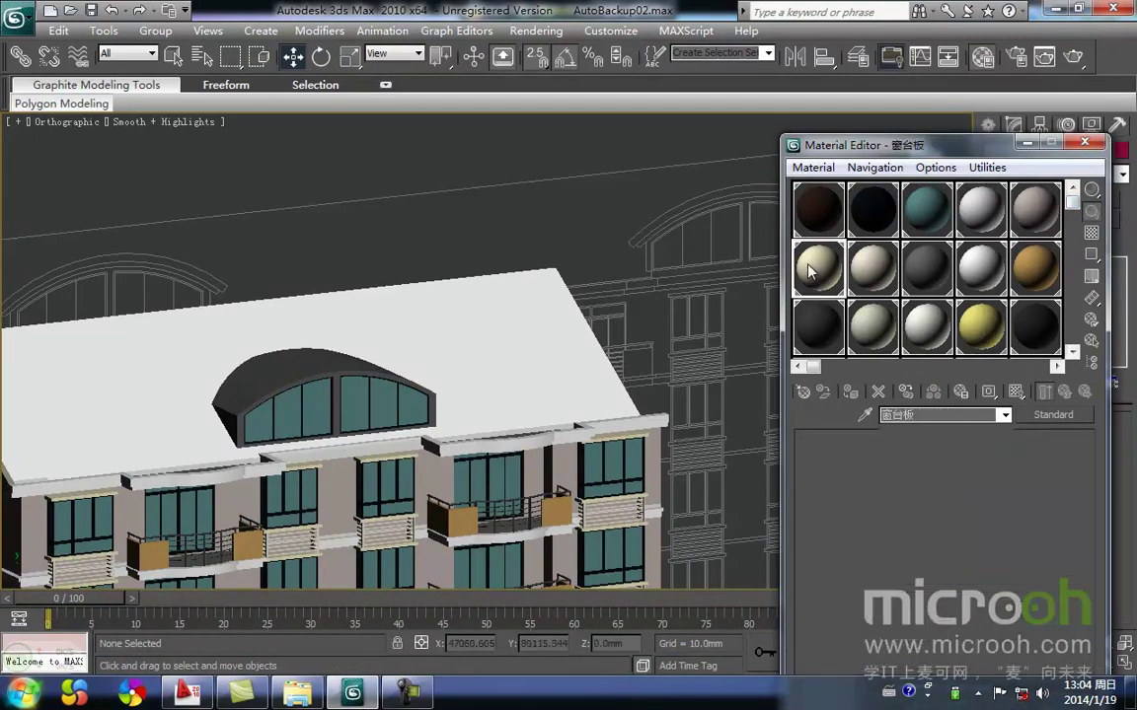
pyautogui.click(981, 329)
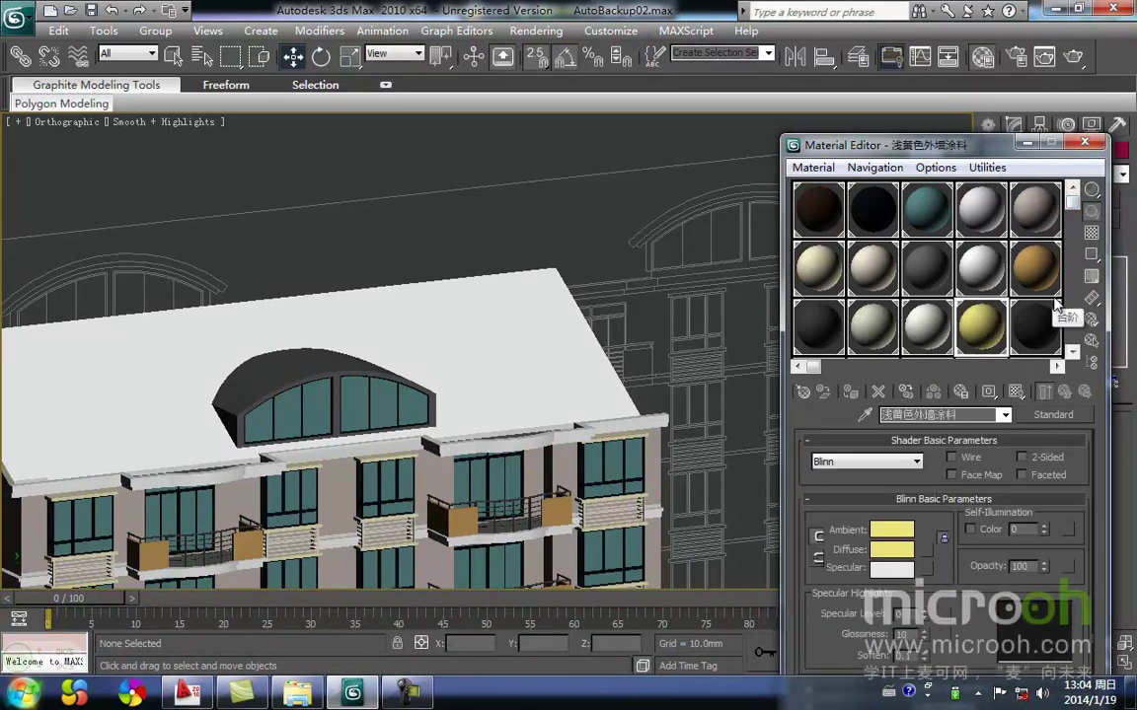
pyautogui.moveTo(1073, 206); pyautogui.dragTo(1100, 203)
pyautogui.click(1041, 213)
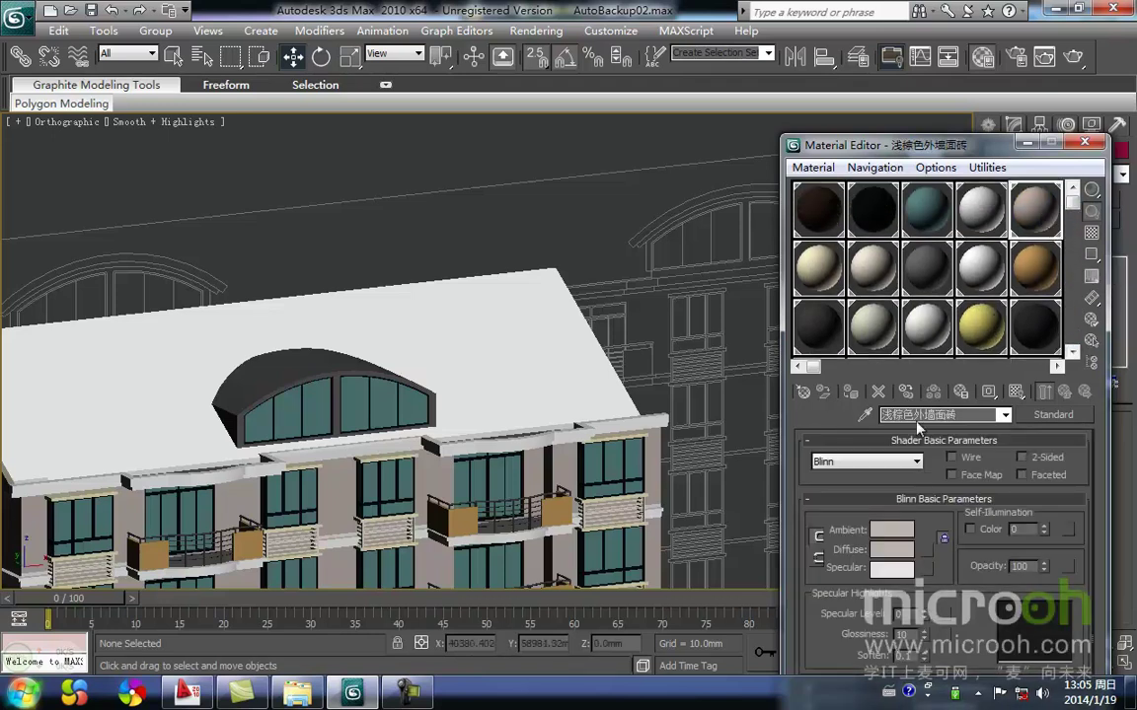
pyautogui.click(322, 381)
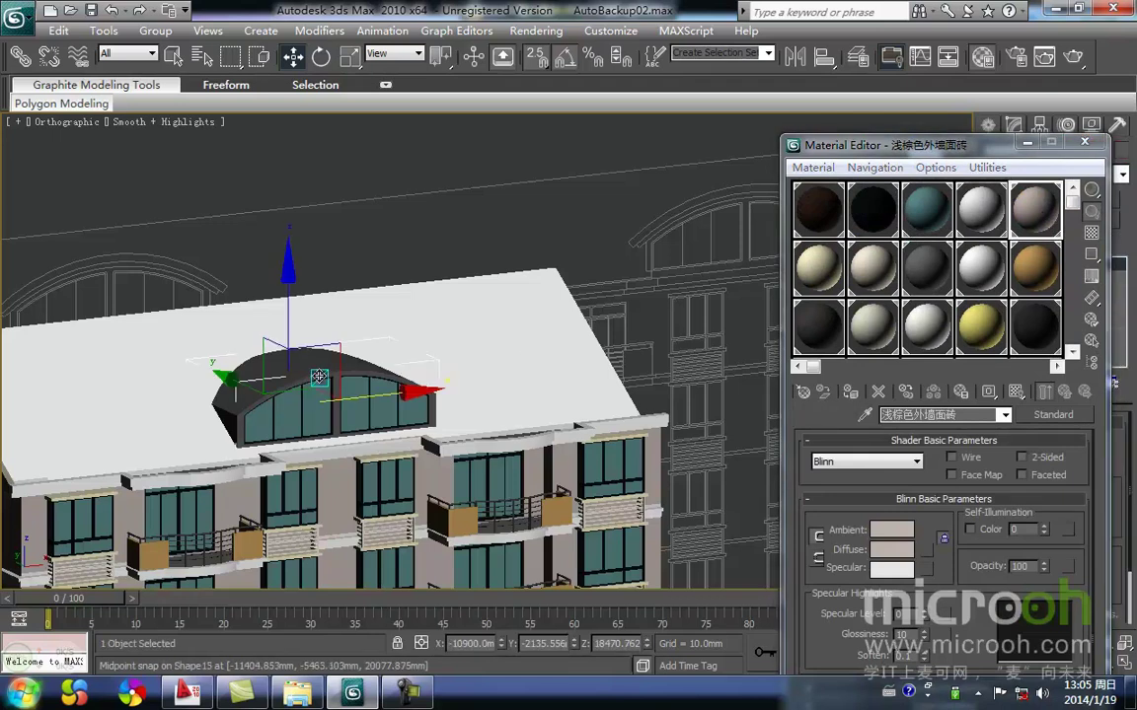
pyautogui.click(855, 393)
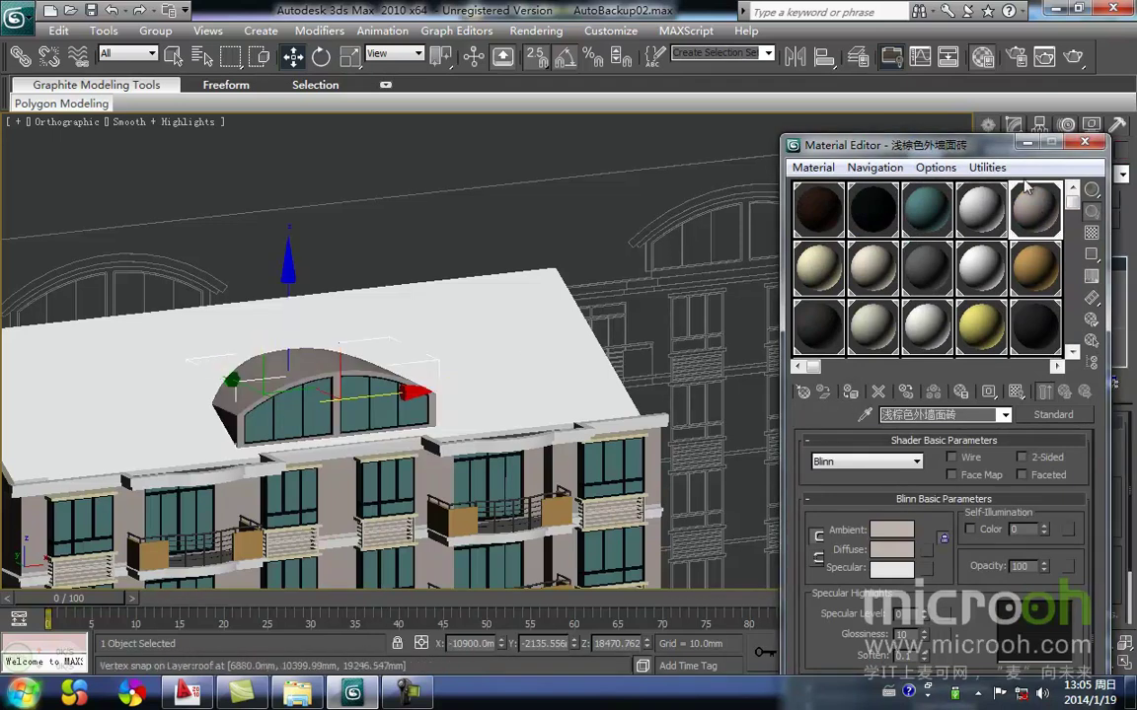
pyautogui.click(1027, 142)
pyautogui.click(627, 304)
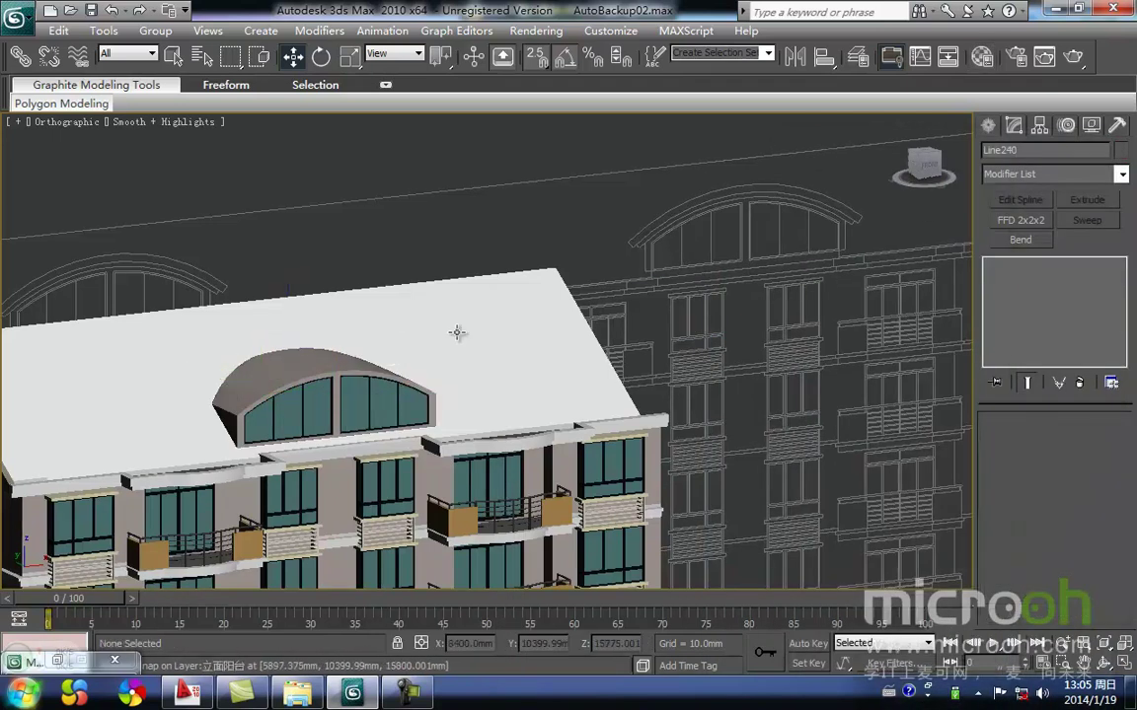
# Examine the dormer on the roof in front and angled views, selecting its body, window frames and glass.
pyautogui.keyDown('alt'); pyautogui.moveTo(457, 330); pyautogui.dragTo(514, 287, button='middle'); pyautogui.keyUp('alt')
pyautogui.scroll(3, 495, 400)
pyautogui.moveTo(494, 398); pyautogui.dragTo(540, 333, button='middle')
pyautogui.press('f')
pyautogui.press('z')
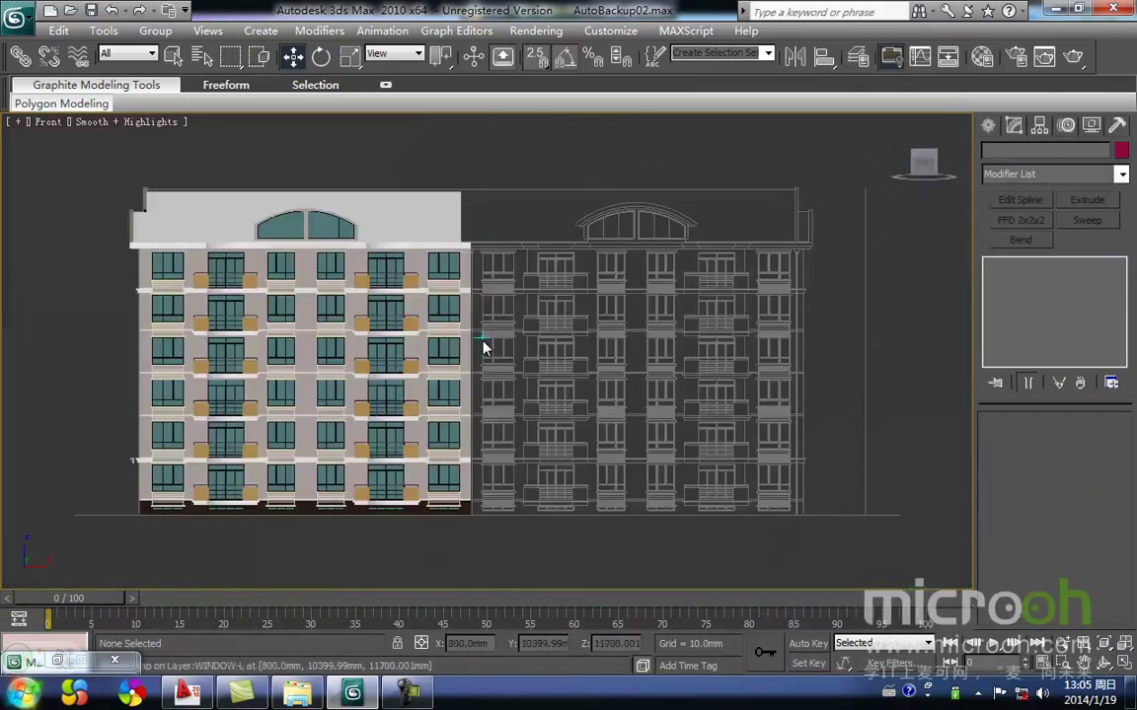
pyautogui.moveTo(269, 203); pyautogui.dragTo(542, 351, button='middle')
pyautogui.scroll(3, 458, 353)
pyautogui.press('F3')
pyautogui.scroll(6, 512, 383)
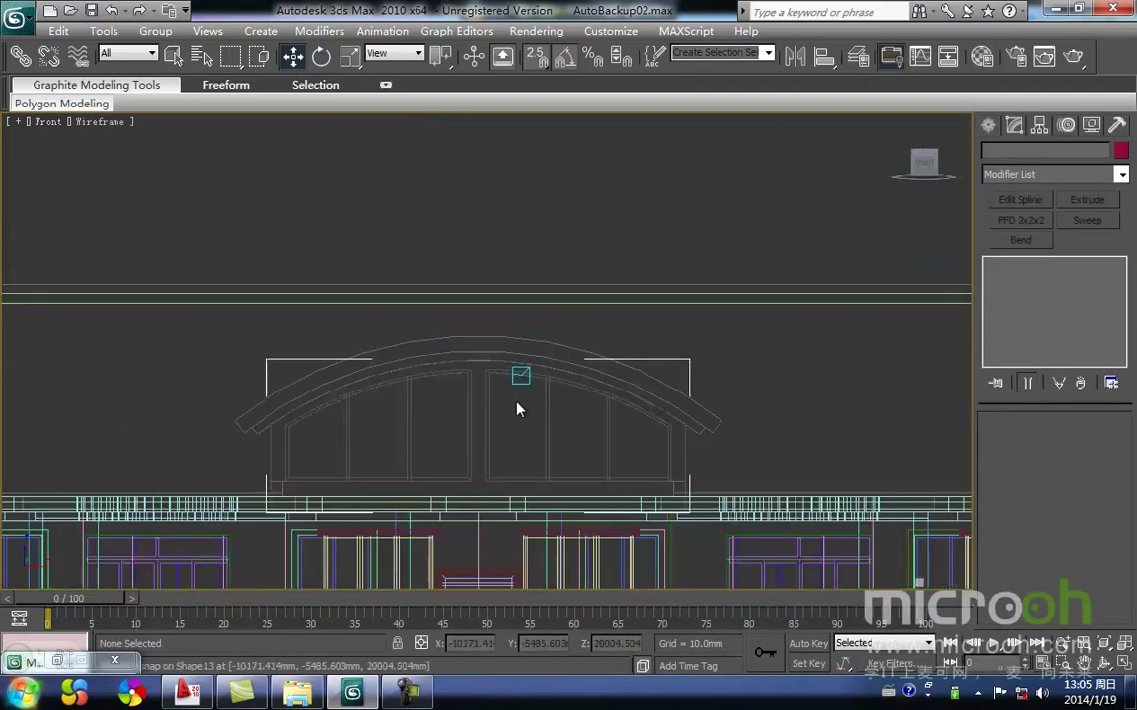
pyautogui.click(514, 404)
pyautogui.moveTo(497, 373); pyautogui.dragTo(393, 357, button='middle')
pyautogui.press('F3')
pyautogui.moveTo(449, 398)
pyautogui.mouseDown(button='middle')
pyautogui.moveTo(422, 353)
pyautogui.moveTo(501, 464)
pyautogui.moveTo(520, 432)
pyautogui.moveTo(494, 406)
pyautogui.moveTo(497, 415)
pyautogui.mouseUp(button='middle')
pyautogui.scroll(-4, 421, 352)
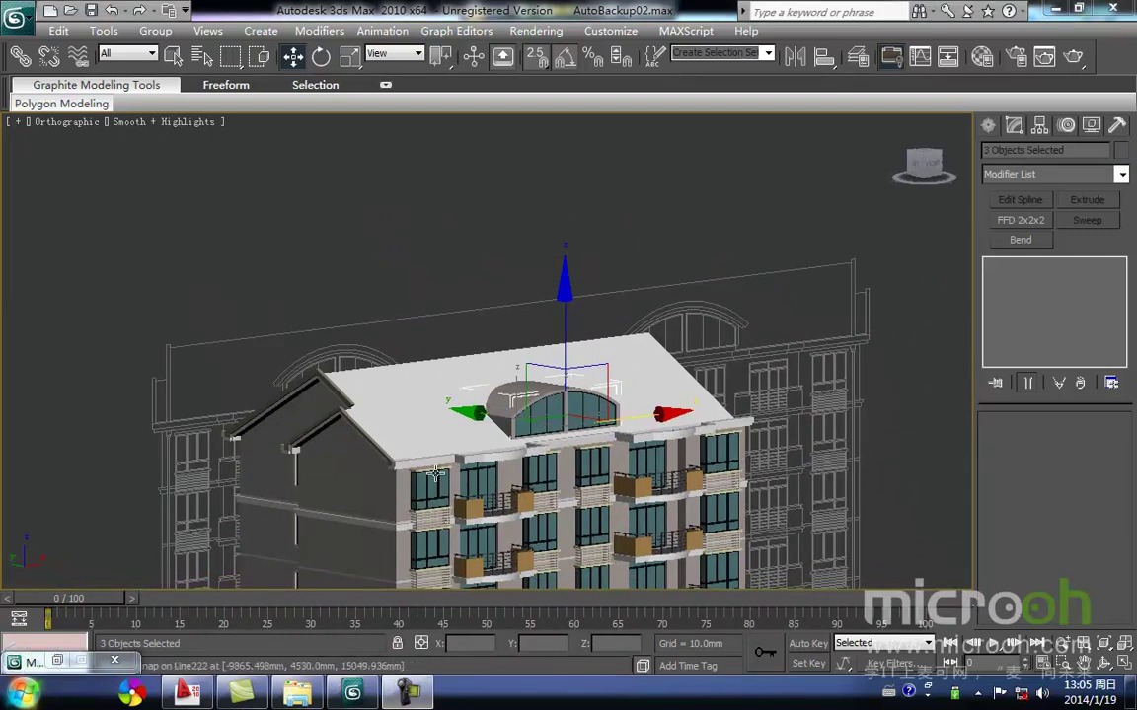
pyautogui.moveTo(498, 416); pyautogui.dragTo(399, 343)
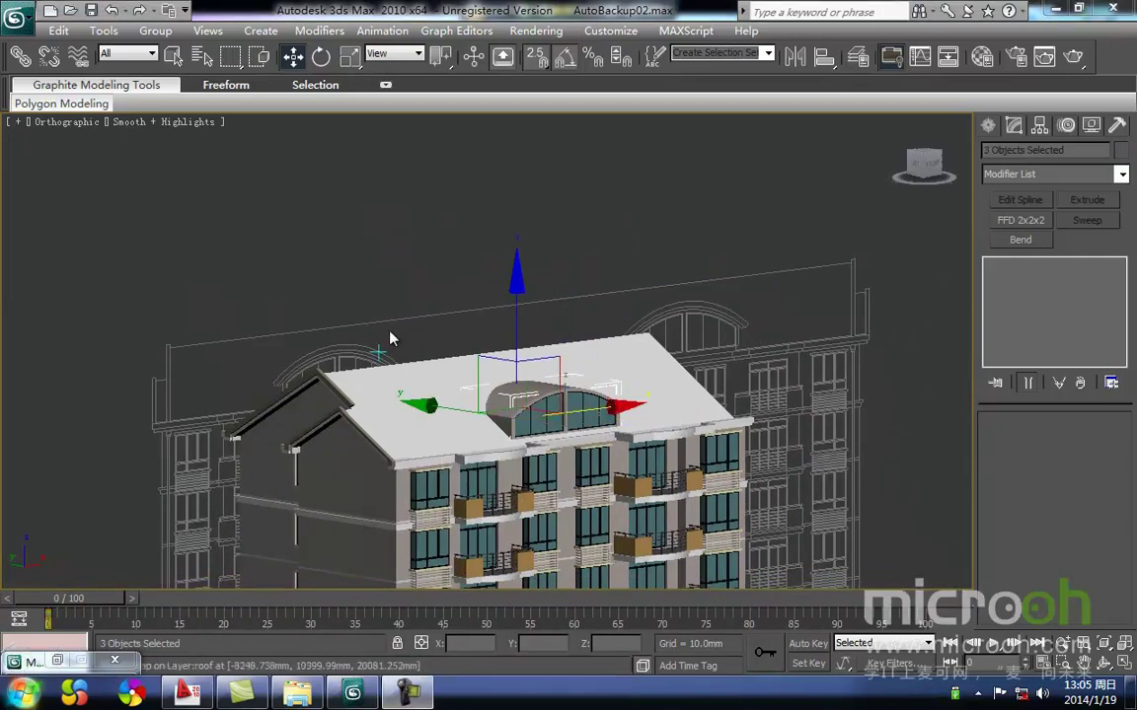
pyautogui.moveTo(388, 327); pyautogui.dragTo(412, 320, button='middle')
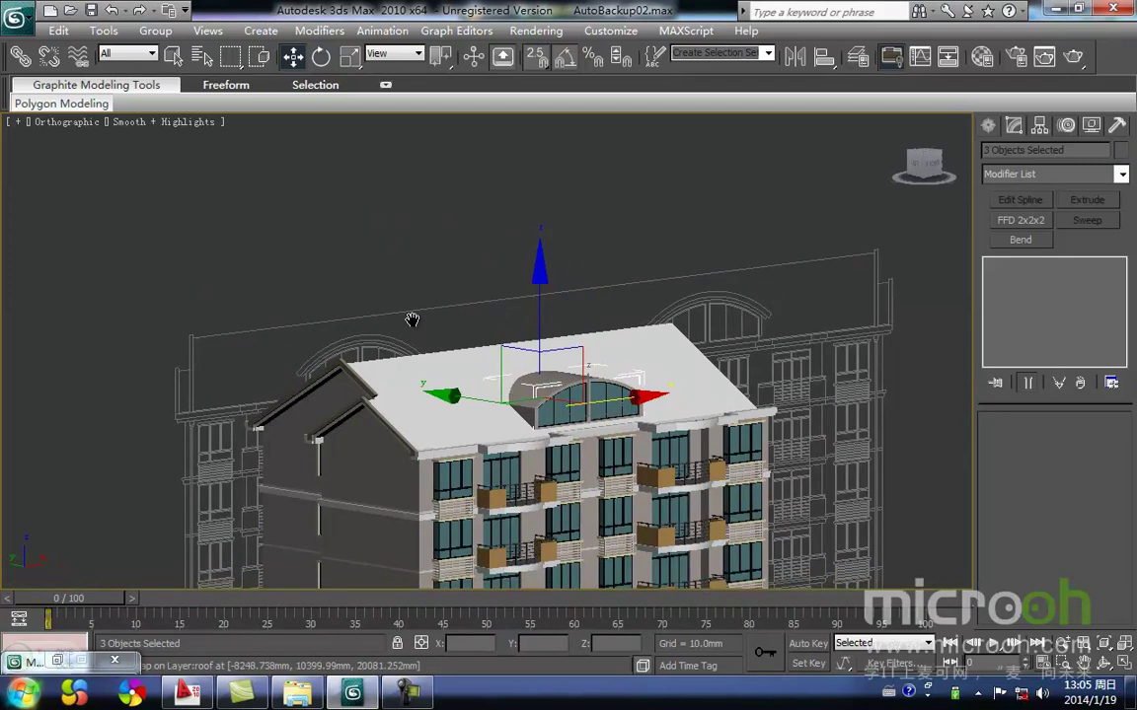
# Draw an End-End-Middle arc of about 6101.5 mm radius along the lower curve of the dormer roof in the front wireframe view.
pyautogui.press('f')
pyautogui.scroll(-1, 436, 317)
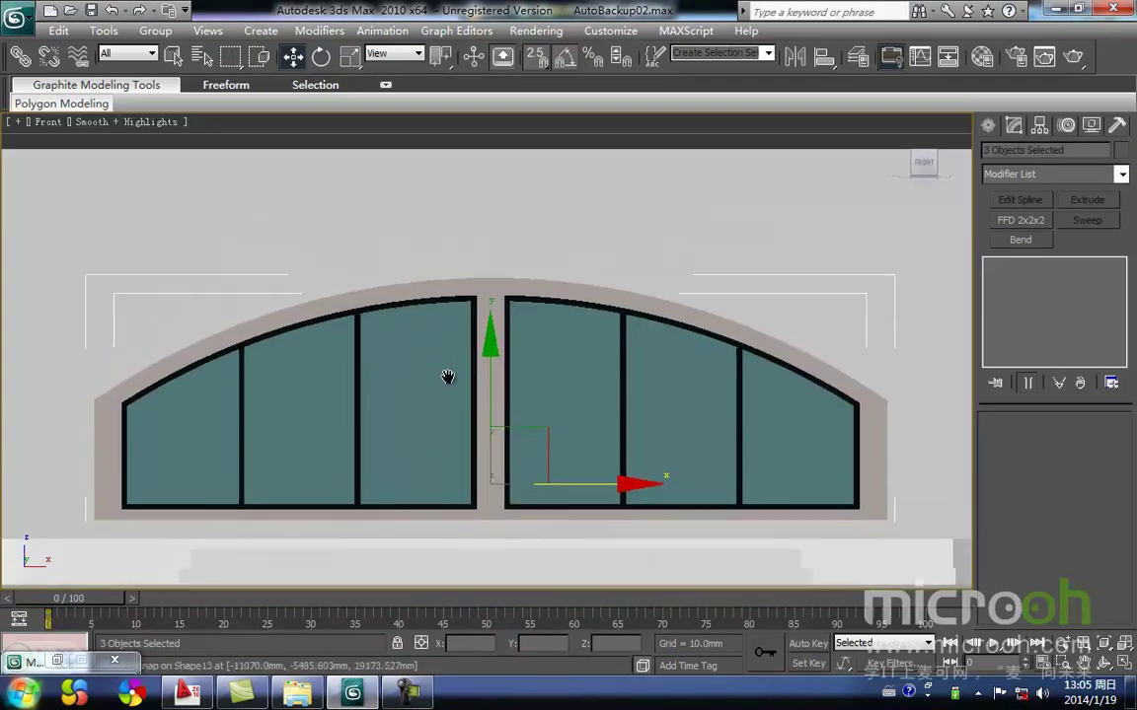
pyautogui.press('F3')
pyautogui.scroll(-2, 437, 348)
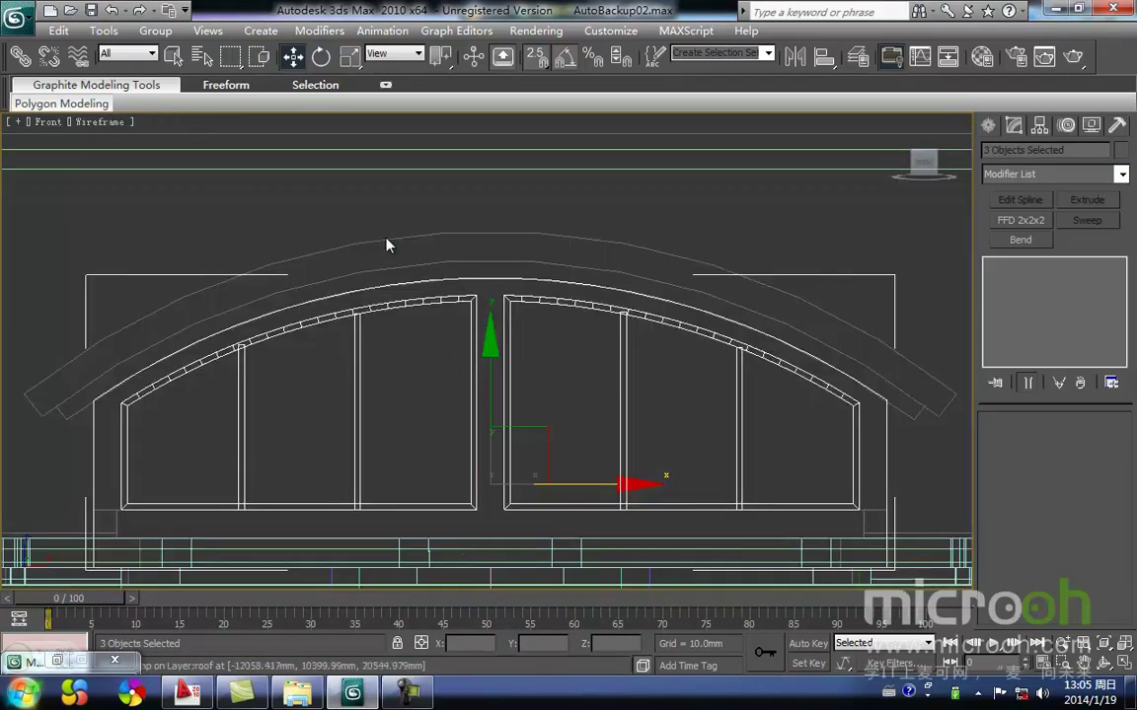
pyautogui.click(989, 127)
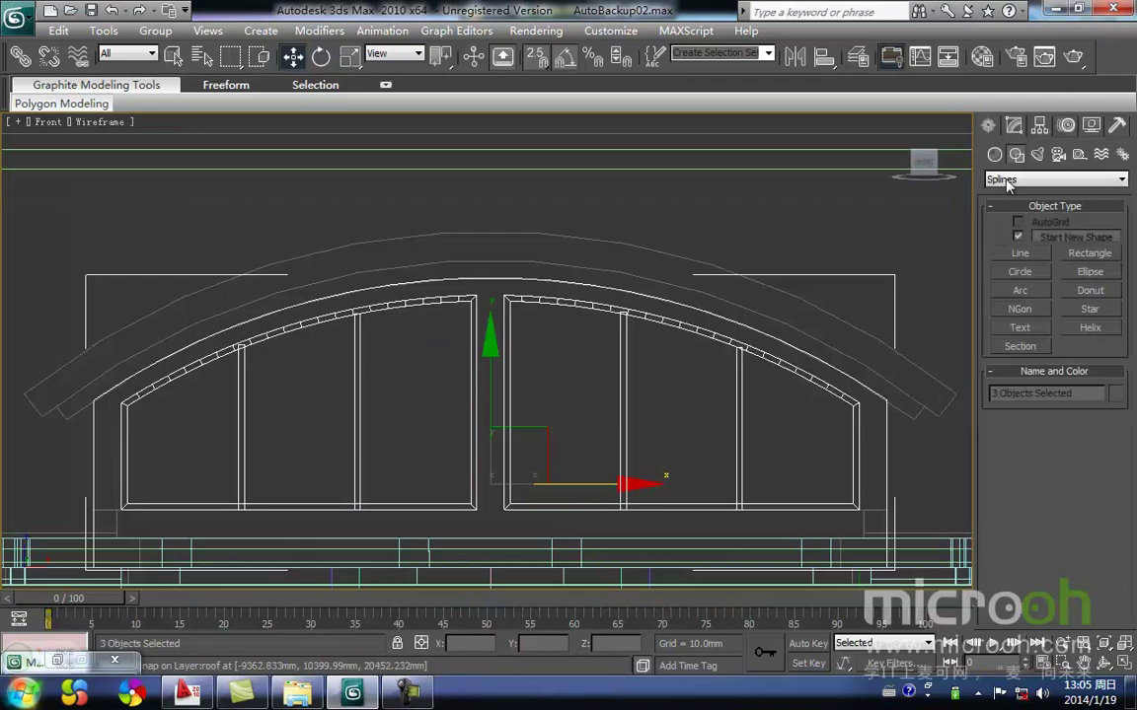
pyautogui.click(1019, 290)
pyautogui.moveTo(63, 419)
pyautogui.mouseDown()
pyautogui.moveTo(145, 434)
pyautogui.moveTo(964, 452)
pyautogui.moveTo(914, 420)
pyautogui.mouseUp()
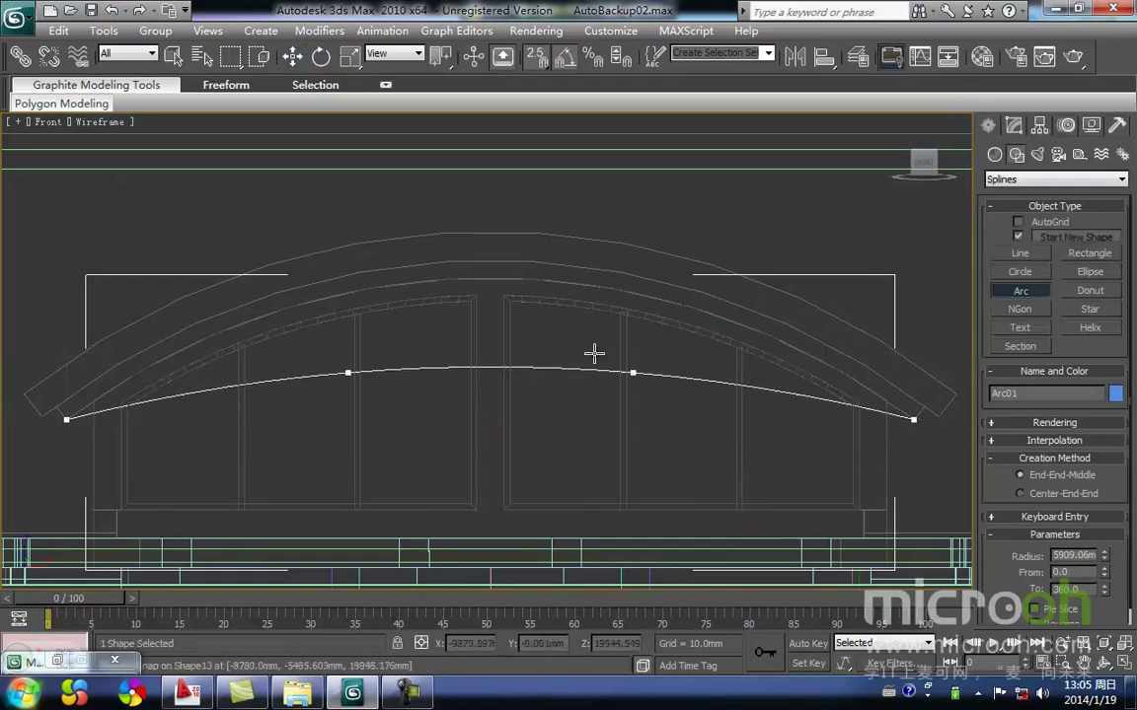
pyautogui.click(486, 283)
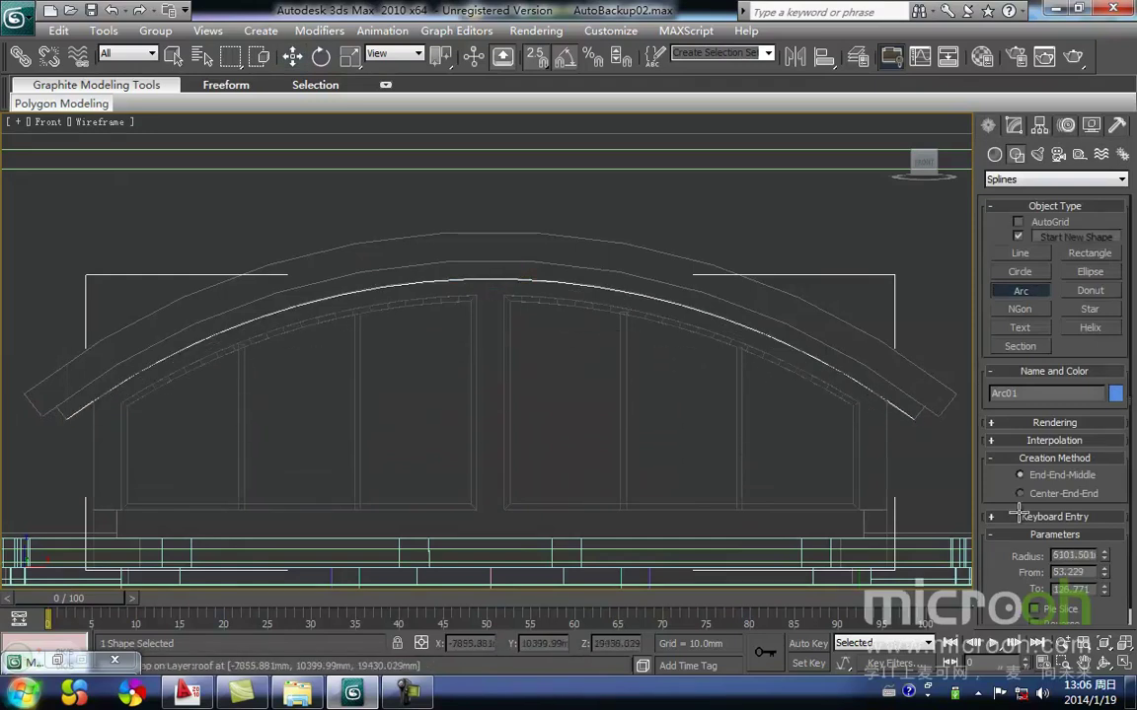
pyautogui.rightClick(568, 322)
# Convert the arc to an editable spline and select its curve at spline level.
pyautogui.moveTo(569, 322); pyautogui.dragTo(587, 363, button='middle')
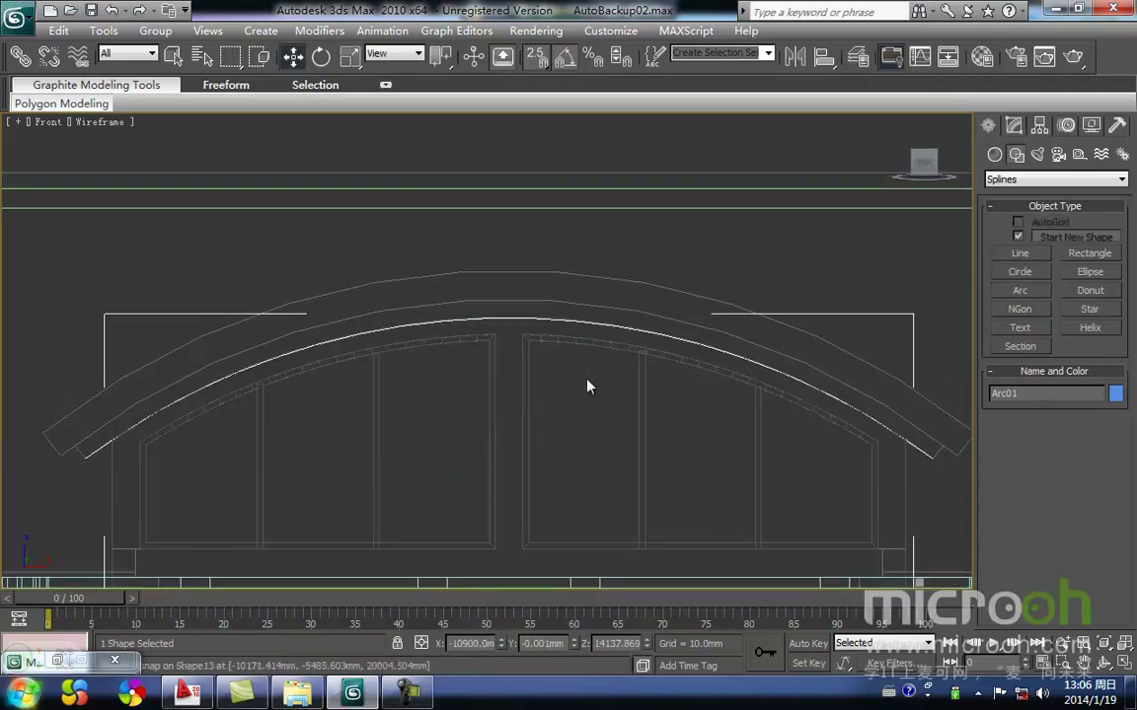
pyautogui.moveTo(555, 276); pyautogui.dragTo(604, 289, button='middle')
pyautogui.press('1')
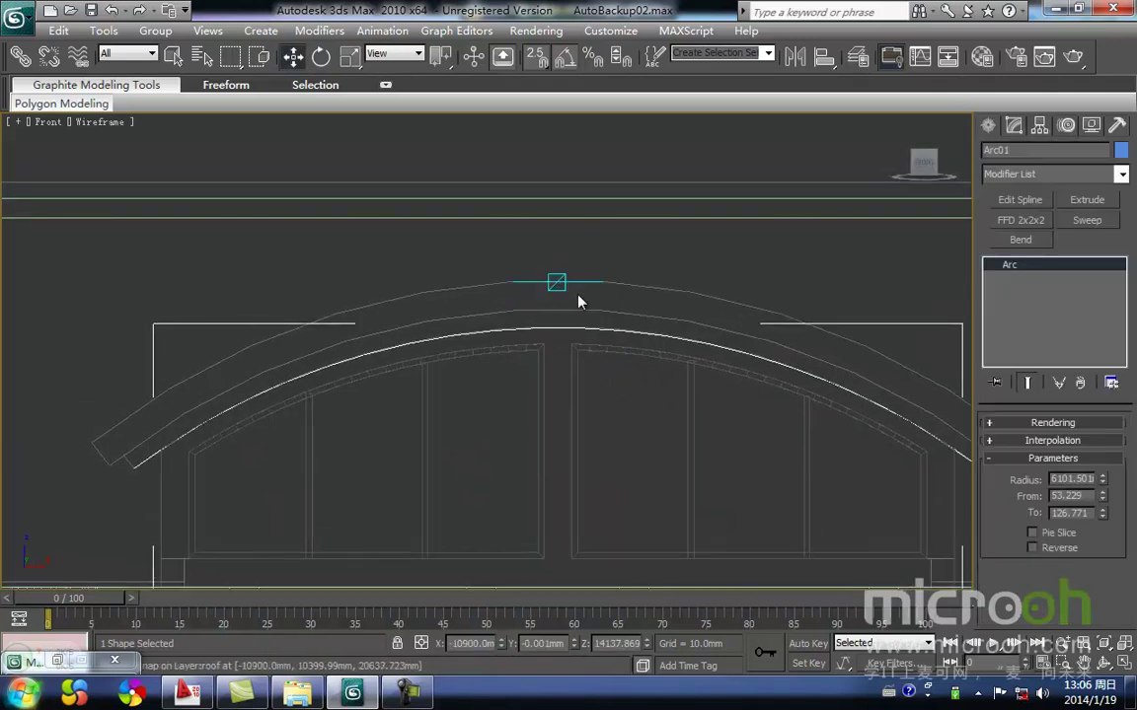
pyautogui.rightClick(741, 352)
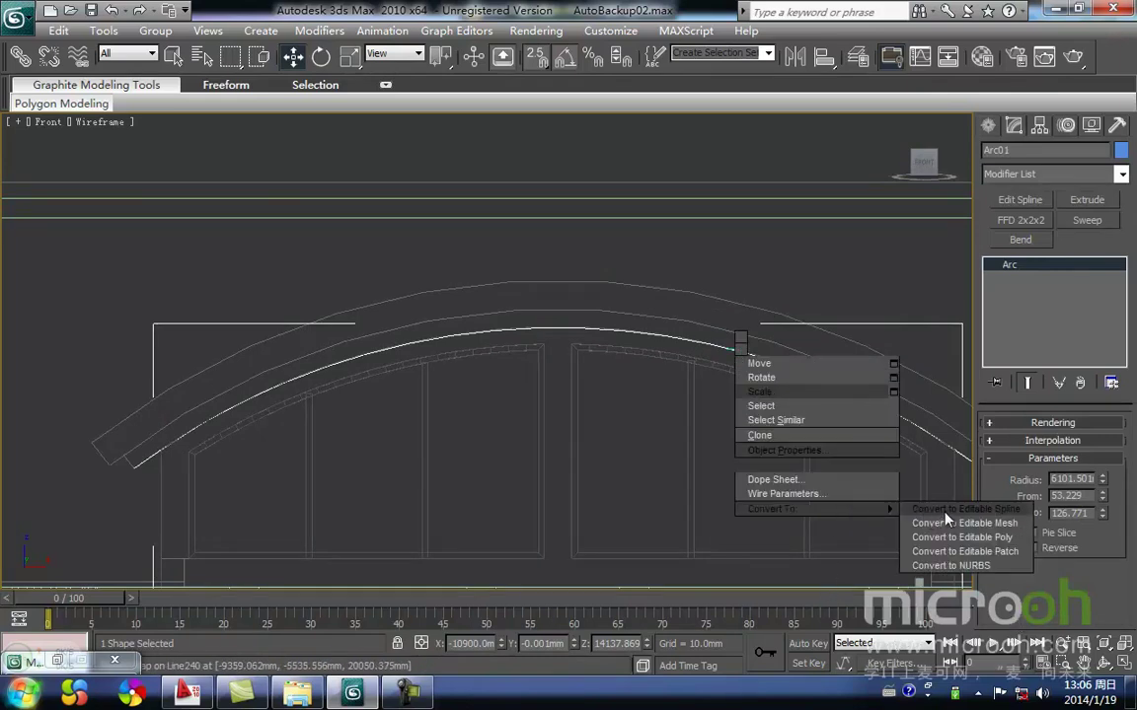
pyautogui.click(944, 510)
pyautogui.moveTo(1131, 603); pyautogui.dragTo(1132, 548)
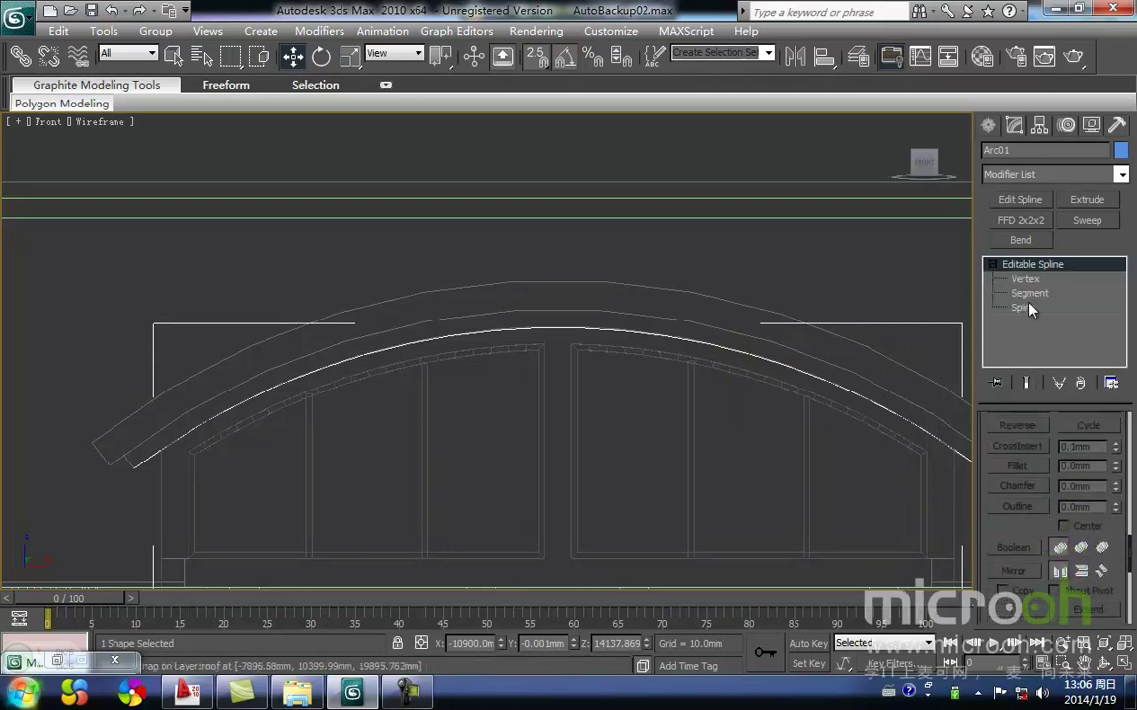
pyautogui.click(1029, 308)
pyautogui.click(729, 306)
pyautogui.moveTo(650, 431); pyautogui.dragTo(663, 415, button='middle')
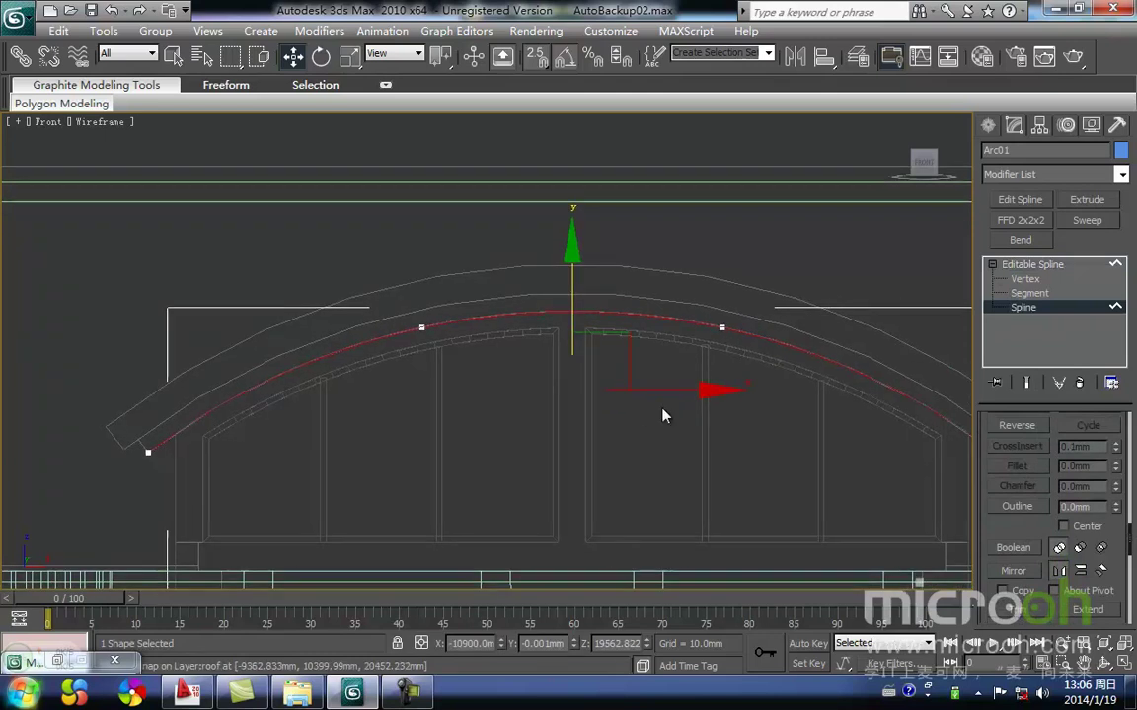
# Try outlining the arc spline freehand and undo the attempt.
pyautogui.click(1015, 506)
pyautogui.moveTo(597, 314)
pyautogui.mouseDown()
pyautogui.moveTo(604, 306)
pyautogui.moveTo(600, 331)
pyautogui.mouseUp()
pyautogui.moveTo(532, 370); pyautogui.dragTo(434, 388, button='middle')
pyautogui.hotkey('ctrl', 'z')
# Measure the thickness of the roof layer at the arc's lower end with a temporary shape.
pyautogui.moveTo(853, 440); pyautogui.dragTo(525, 432, button='middle')
pyautogui.scroll(2, 525, 432)
pyautogui.moveTo(660, 493); pyautogui.dragTo(647, 403, button='middle')
pyautogui.scroll(4, 623, 464)
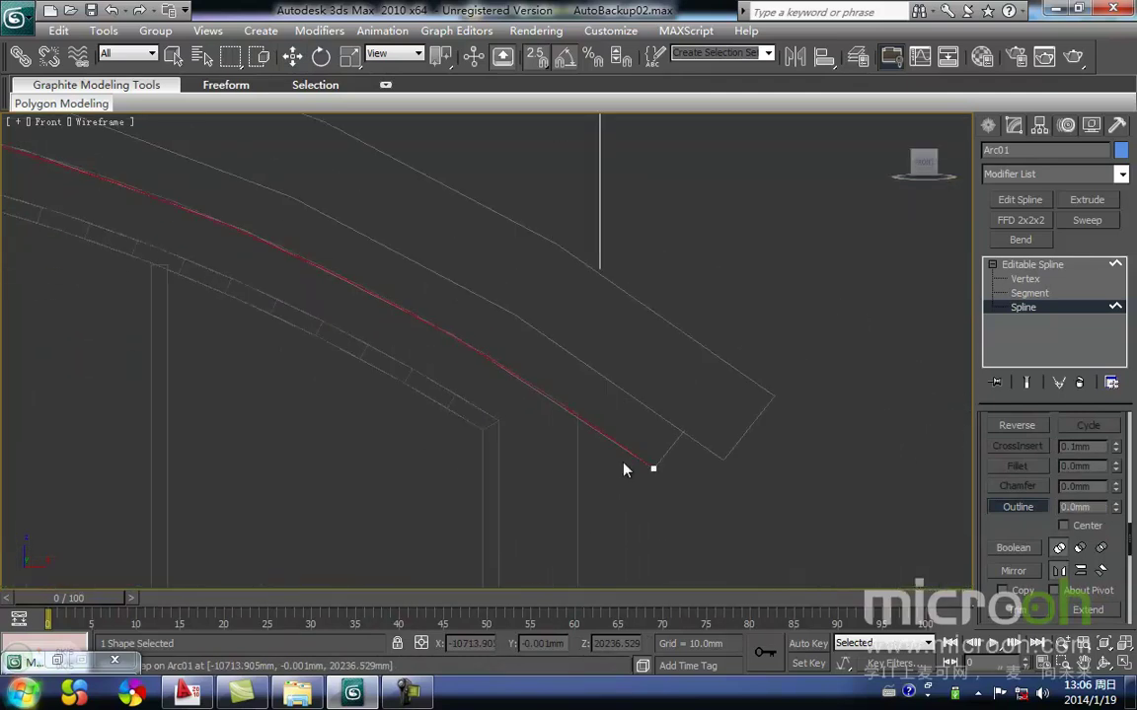
pyautogui.click(988, 125)
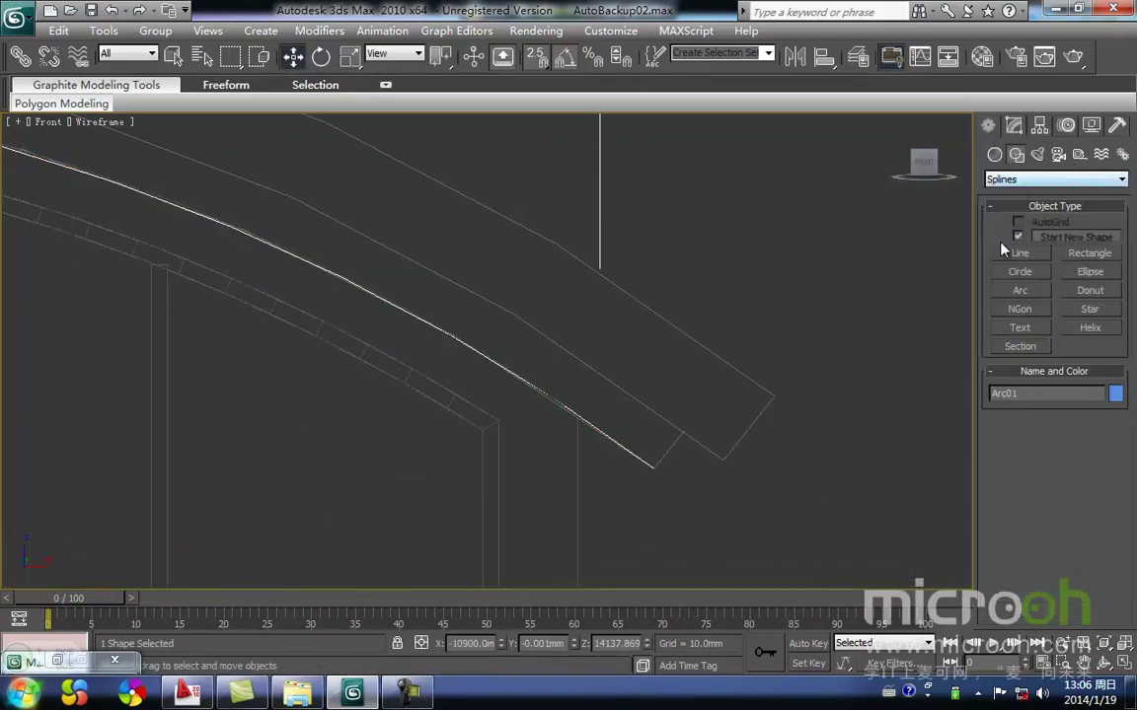
pyautogui.click(1022, 281)
pyautogui.moveTo(648, 471); pyautogui.dragTo(684, 434)
pyautogui.rightClick(683, 435)
pyautogui.rightClick(667, 480)
pyautogui.moveTo(659, 500); pyautogui.dragTo(632, 457)
pyautogui.moveTo(615, 439); pyautogui.dragTo(625, 425, button='middle')
# Try outlining the arc spline by 150 mm and undo the outline.
pyautogui.press('3')
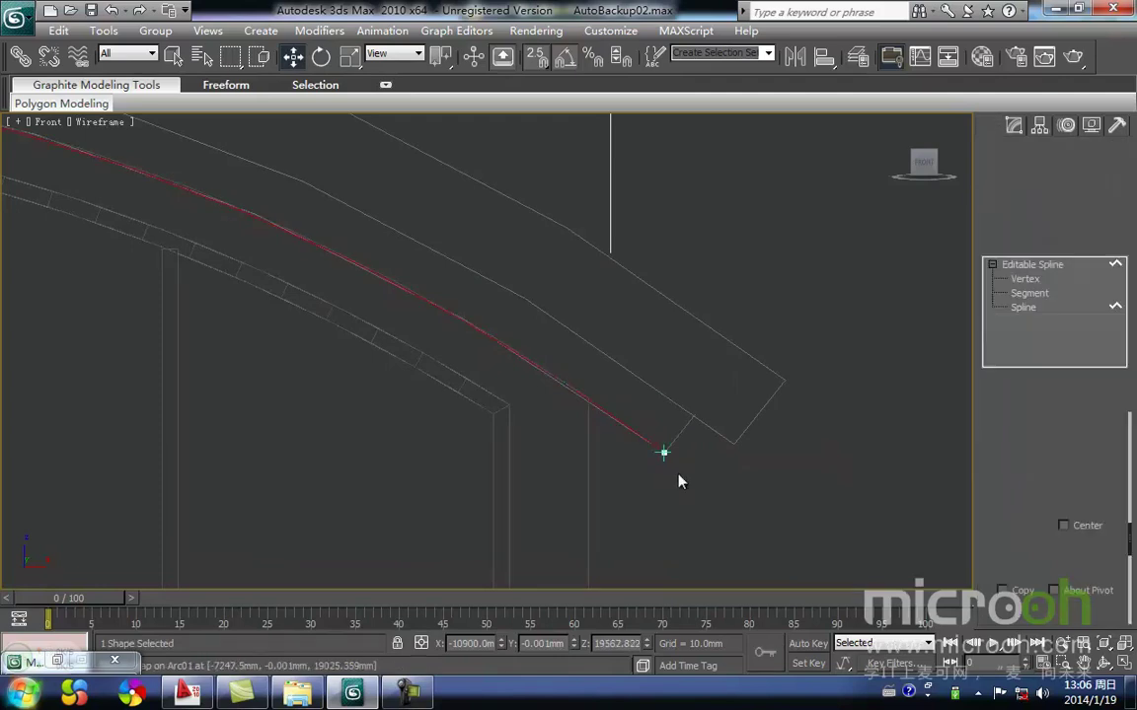
pyautogui.click(1022, 508)
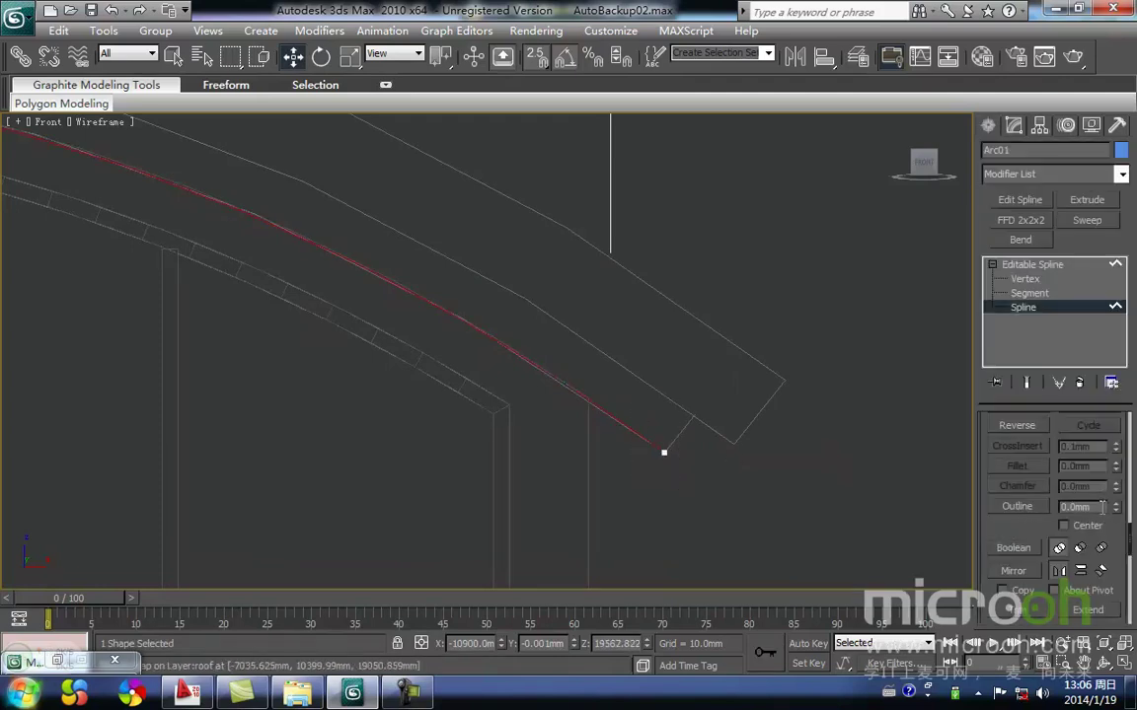
pyautogui.write('150')
pyautogui.press('Return')
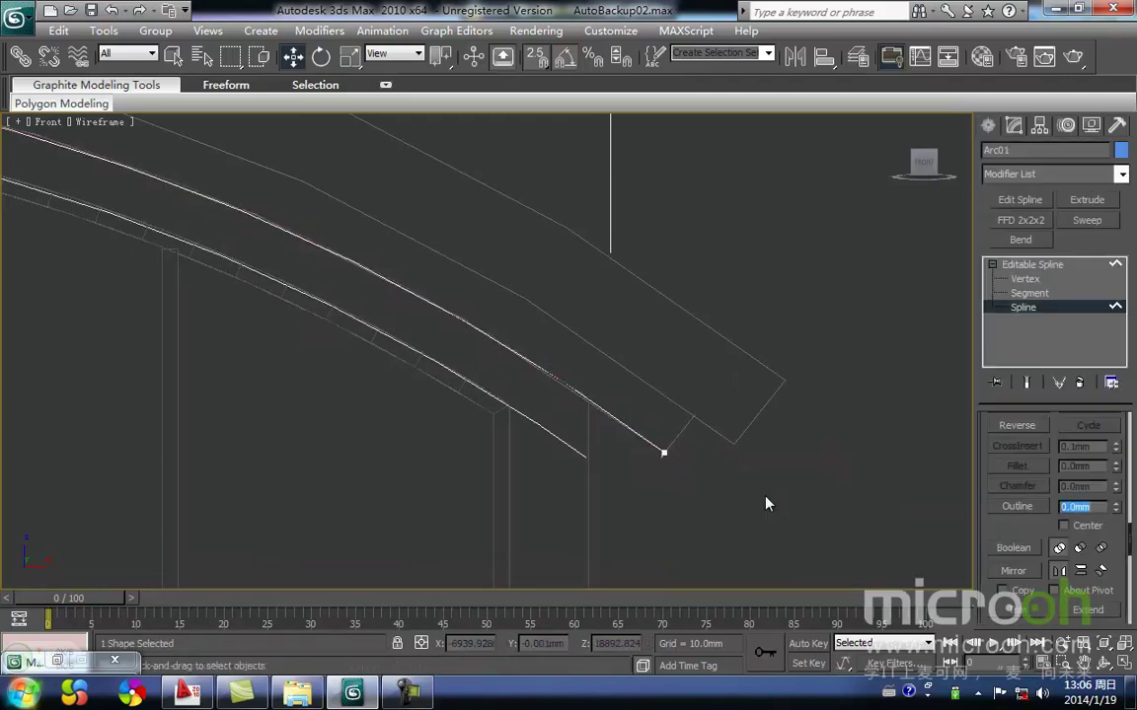
pyautogui.moveTo(687, 478)
pyautogui.mouseDown(button='middle')
pyautogui.moveTo(724, 395)
pyautogui.moveTo(693, 458)
pyautogui.mouseUp(button='middle')
pyautogui.hotkey('ctrl', 'z')
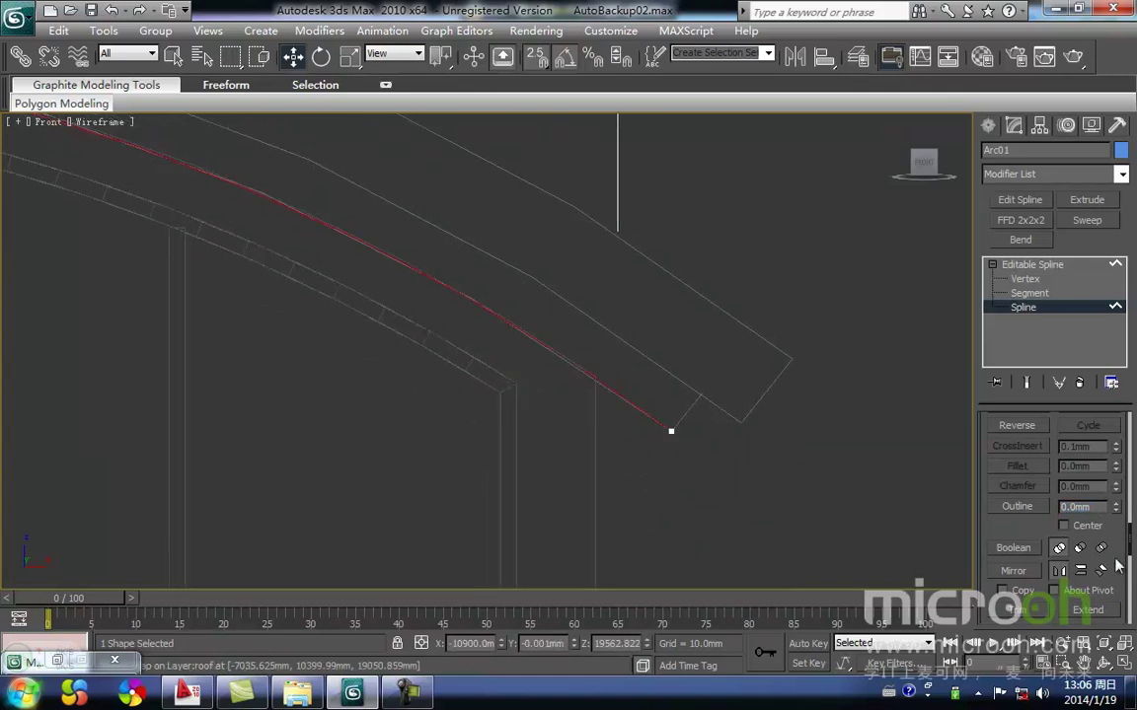
# Outline the arc spline by -150 mm to form the closed profile of the curved roof.
pyautogui.write('-150')
pyautogui.press('Return')
pyautogui.moveTo(532, 414); pyautogui.dragTo(859, 464, button='middle')
pyautogui.scroll(-5, 858, 464)
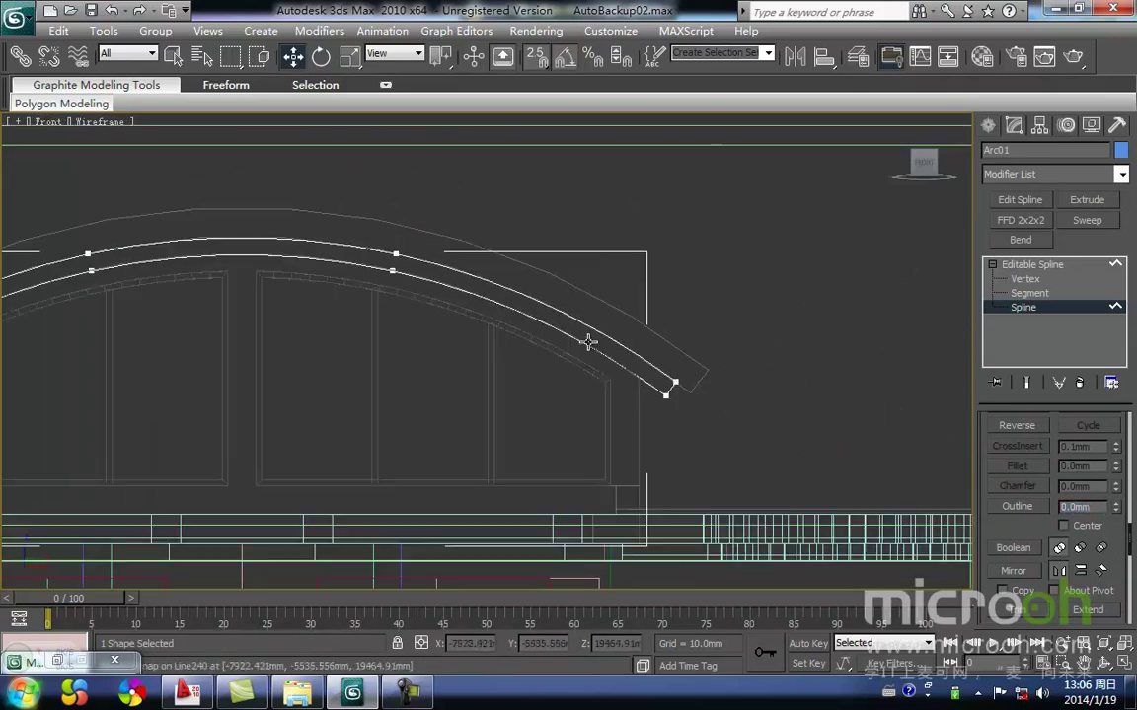
# Extrude the arched roof profile 3400 mm and move it forward over the dormer in the left wireframe view.
pyautogui.click(1086, 200)
pyautogui.press('l')
pyautogui.press('z')
pyautogui.scroll(-2, 600, 382)
pyautogui.moveTo(629, 377); pyautogui.dragTo(538, 386, button='middle')
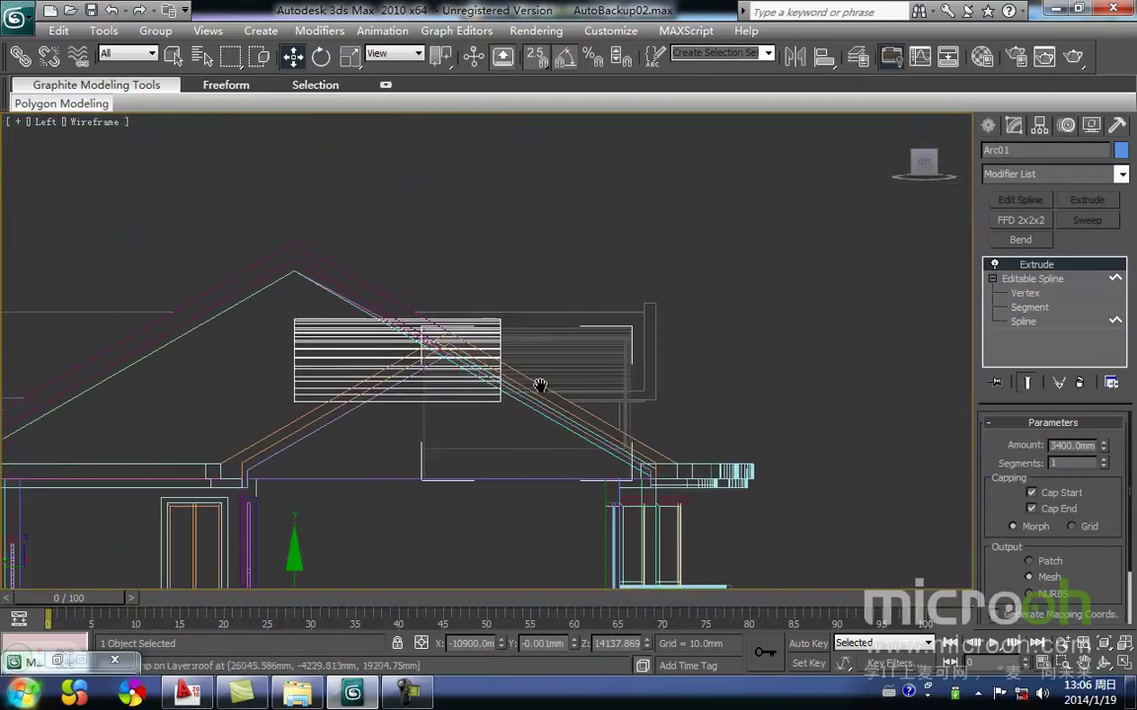
pyautogui.scroll(1, 540, 383)
pyautogui.click(561, 262)
pyautogui.click(259, 361)
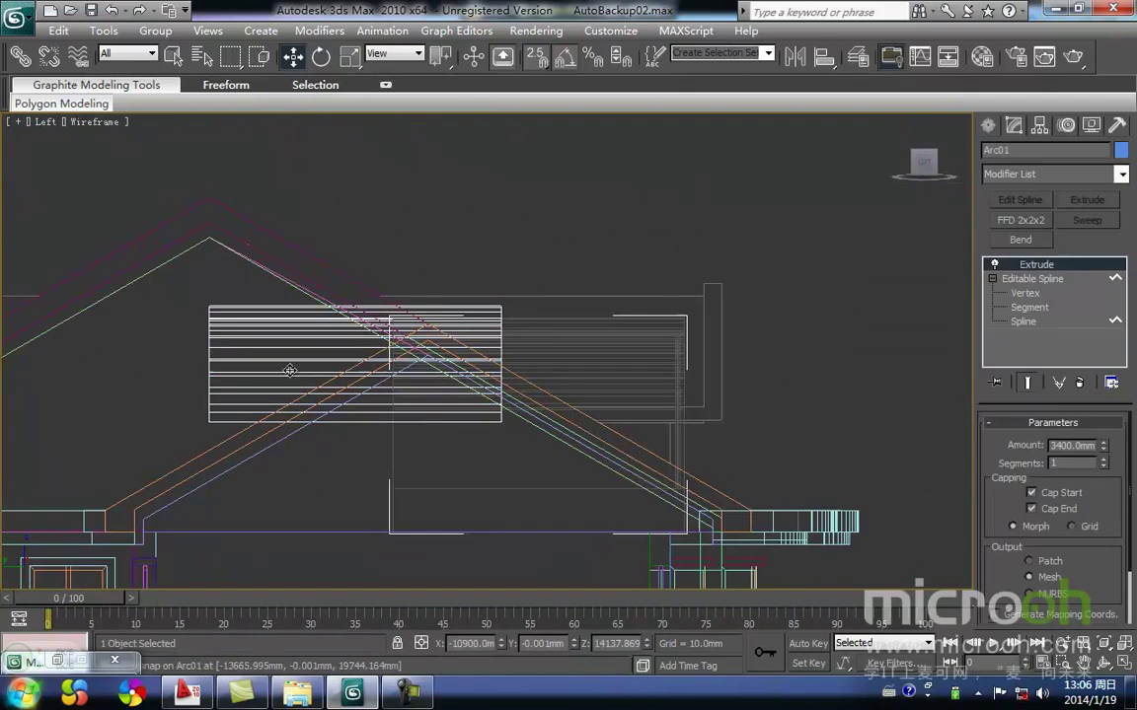
pyautogui.moveTo(500, 422); pyautogui.dragTo(705, 423)
pyautogui.moveTo(746, 413); pyautogui.dragTo(755, 444, button='middle')
# Set the arched roof's extrusion amount to 3600 mm and snap its front end to the rear face of the front roof edge.
pyautogui.rightClick(1106, 449)
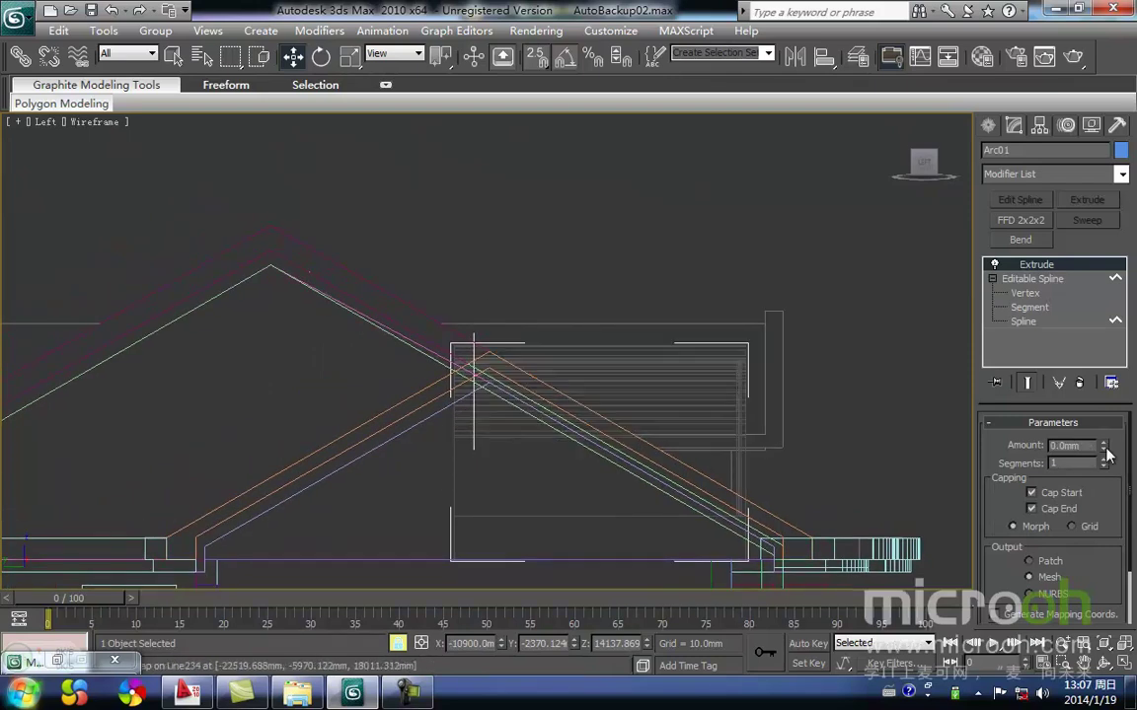
pyautogui.moveTo(1084, 447); pyautogui.dragTo(1026, 448)
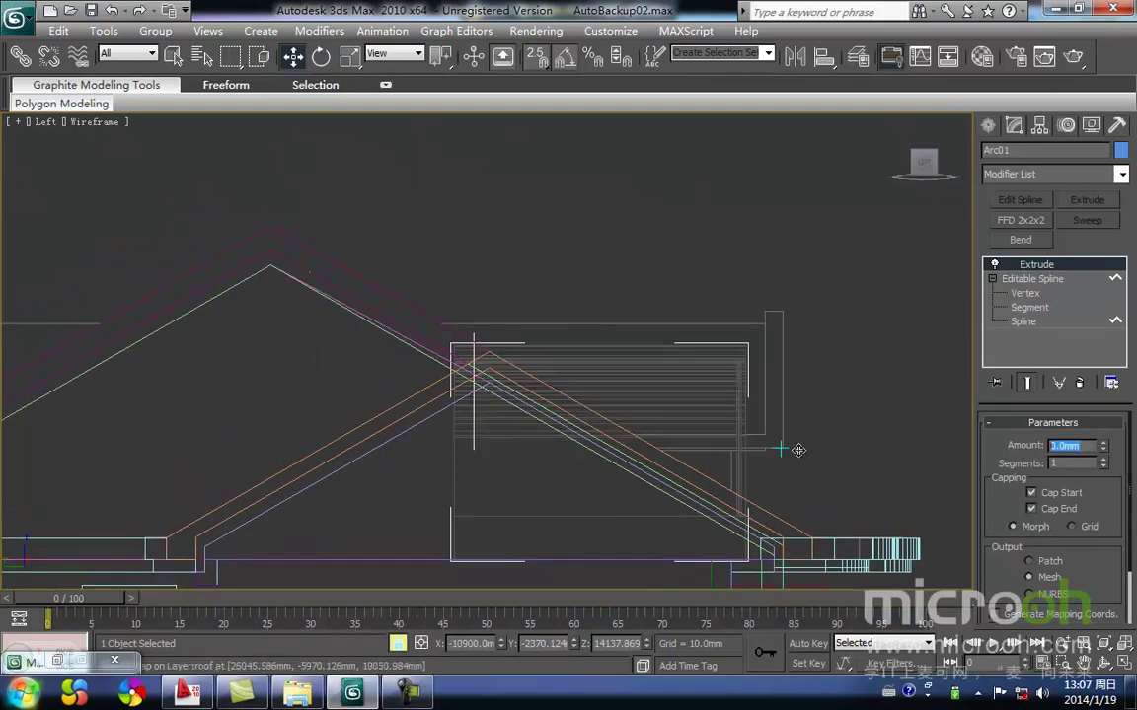
pyautogui.write('3600')
pyautogui.press('Return')
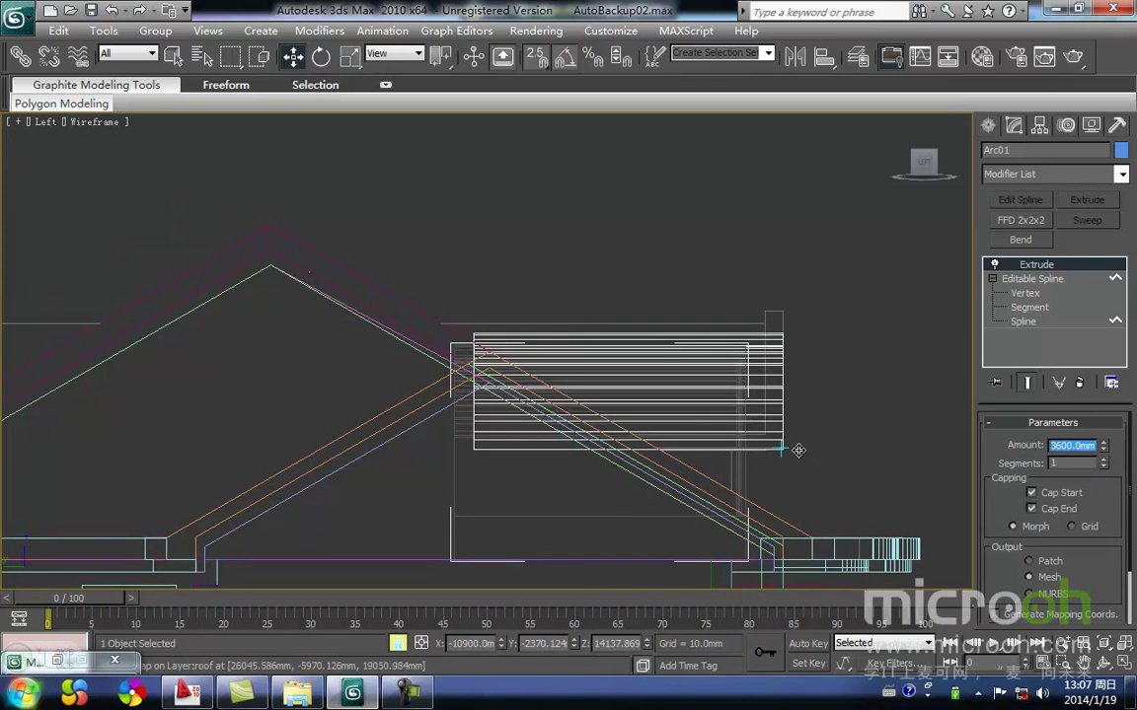
pyautogui.moveTo(785, 458)
pyautogui.mouseDown()
pyautogui.moveTo(740, 446)
pyautogui.moveTo(778, 446)
pyautogui.moveTo(766, 446)
pyautogui.mouseUp()
# Set the arched roof's extrusion amount to 4000 mm and realign its front end with the rear face of the front roof edge.
pyautogui.moveTo(536, 300); pyautogui.dragTo(665, 329, button='middle')
pyautogui.scroll(3, 484, 356)
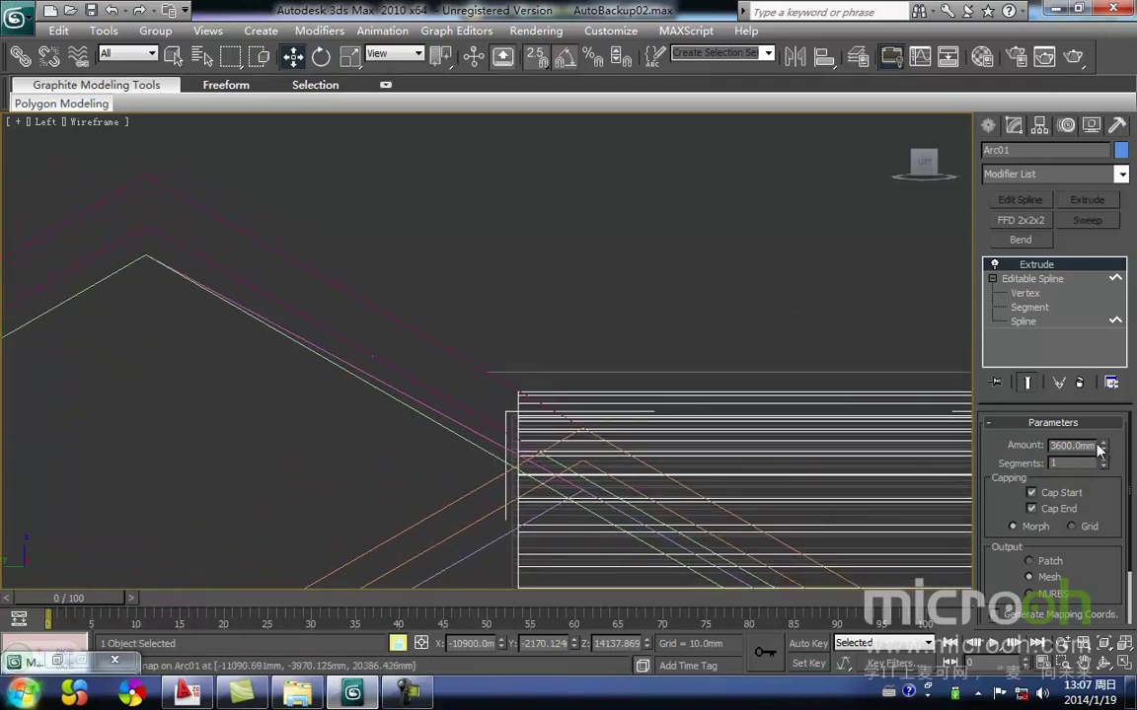
pyautogui.write('40')
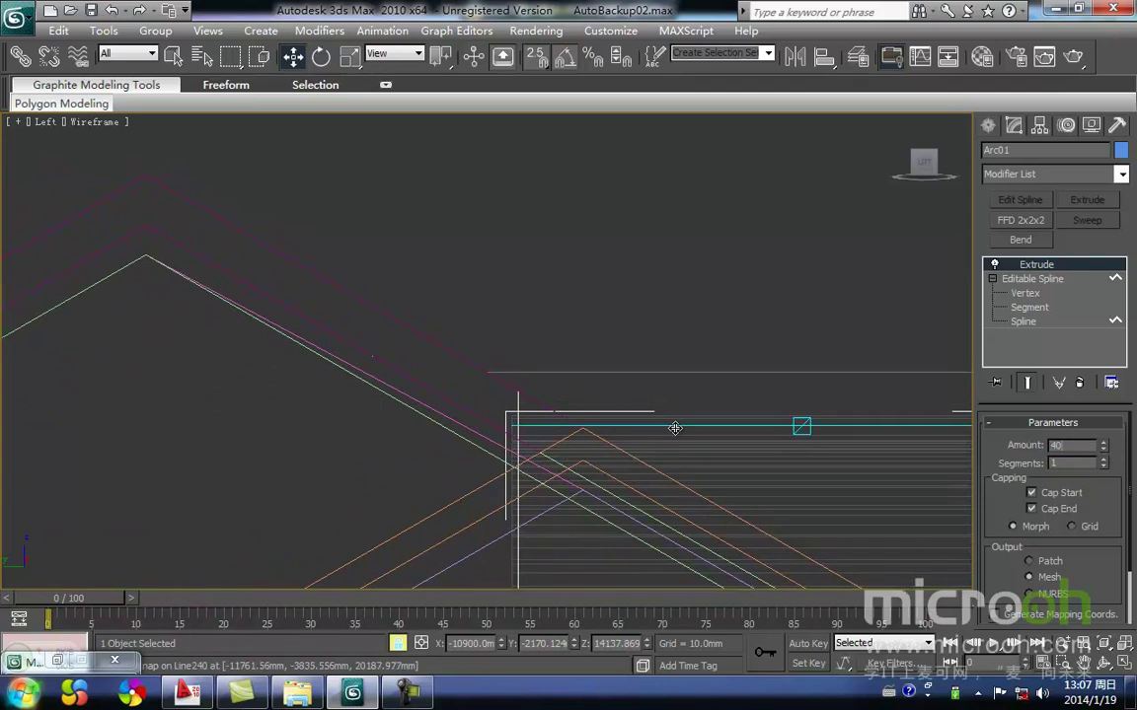
pyautogui.write('0')
pyautogui.press('Return')
pyautogui.write('4000')
pyautogui.press('Return')
pyautogui.moveTo(565, 283); pyautogui.dragTo(332, 284, button='middle')
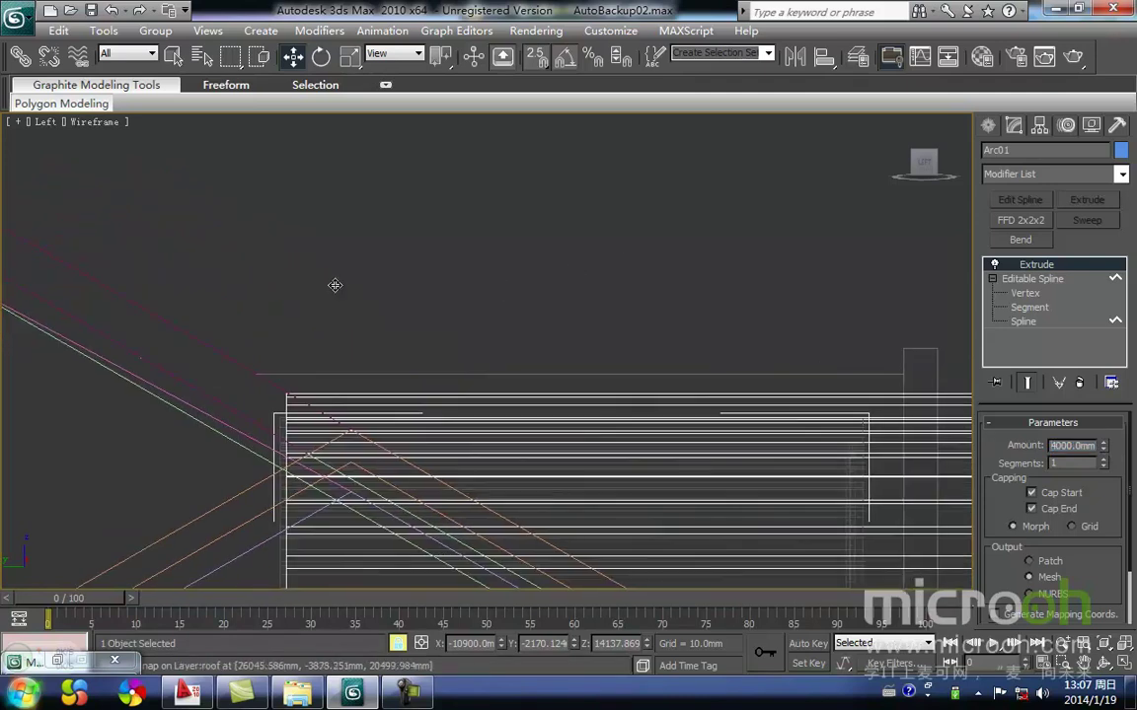
pyautogui.scroll(-2, 333, 284)
pyautogui.moveTo(810, 545); pyautogui.dragTo(782, 542)
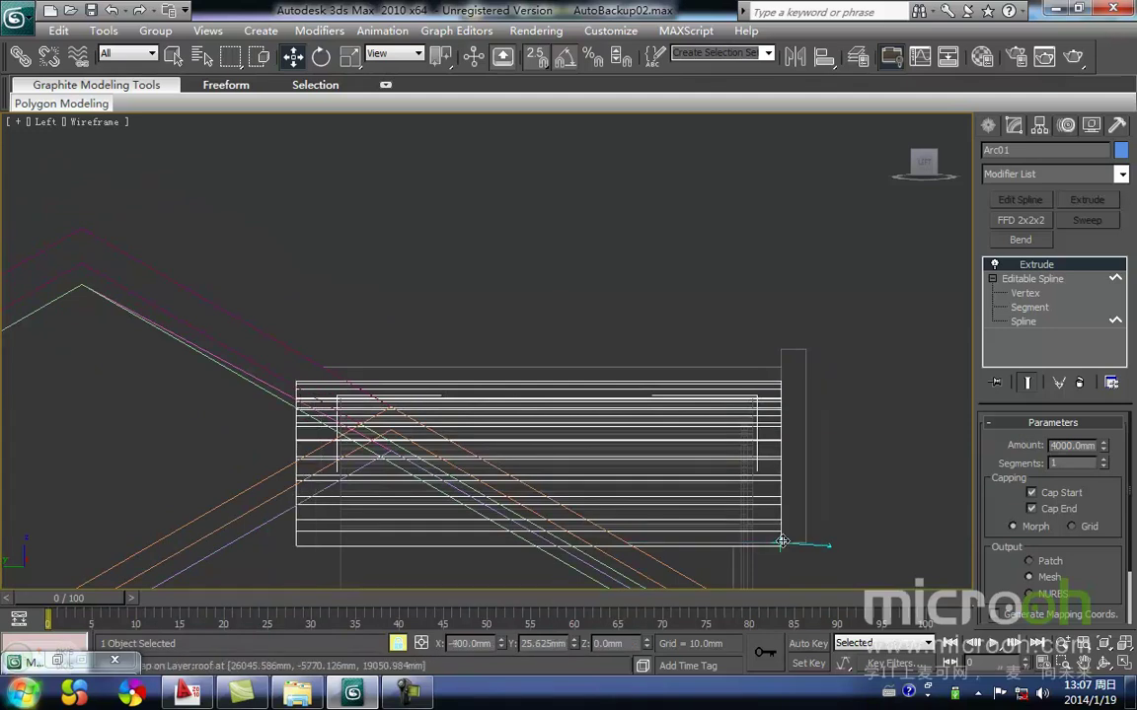
# Shade the model, check the arched roof in an angled view, and add an Edit Mesh modifier to it.
pyautogui.moveTo(632, 492); pyautogui.dragTo(640, 426, button='middle')
pyautogui.press('F3')
pyautogui.scroll(-7, 640, 426)
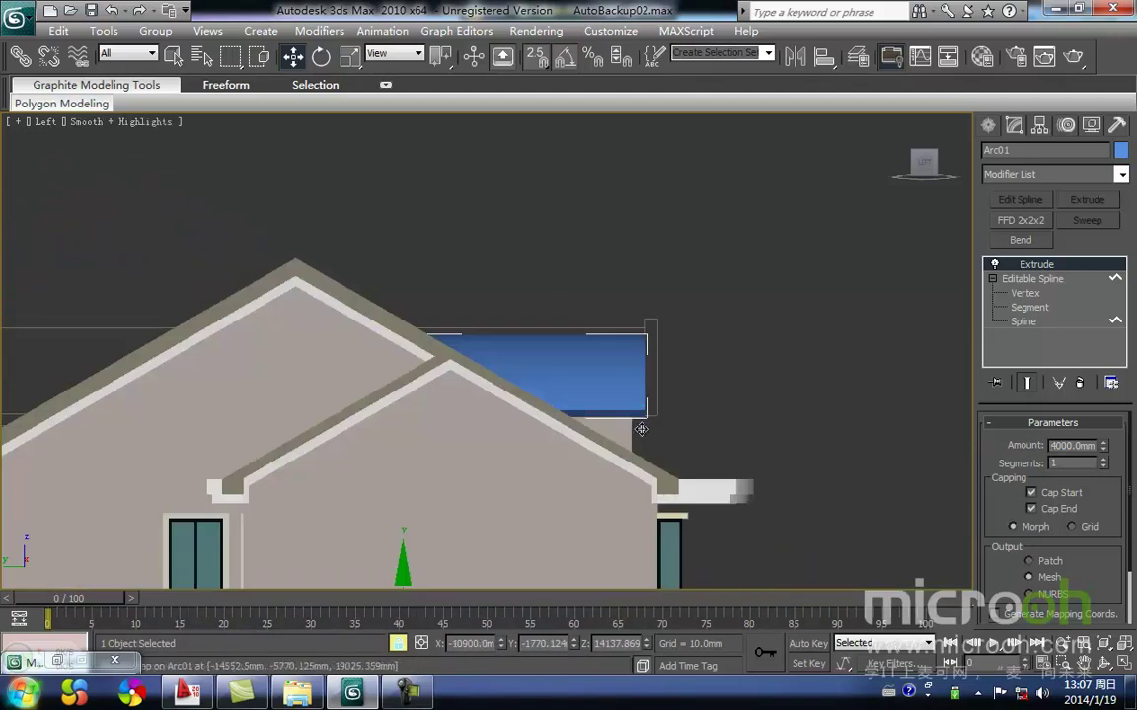
pyautogui.keyDown('alt'); pyautogui.moveTo(644, 479); pyautogui.dragTo(580, 519, button='middle'); pyautogui.keyUp('alt')
pyautogui.scroll(5, 553, 444)
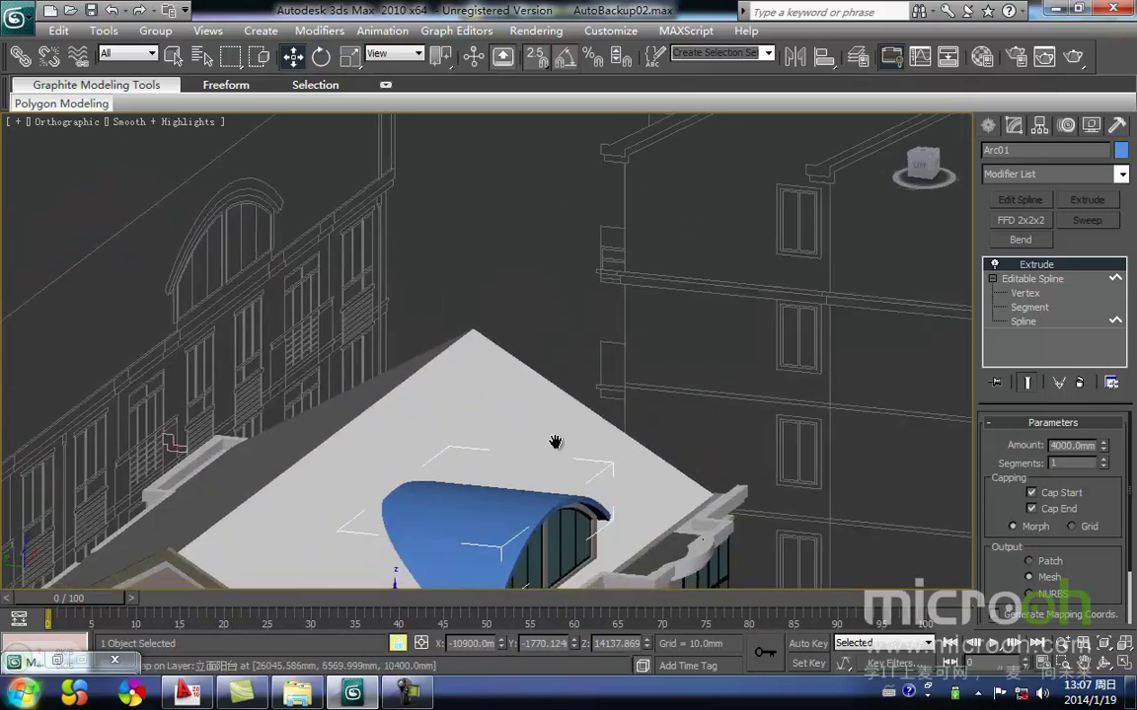
pyautogui.moveTo(502, 413); pyautogui.dragTo(532, 316, button='middle')
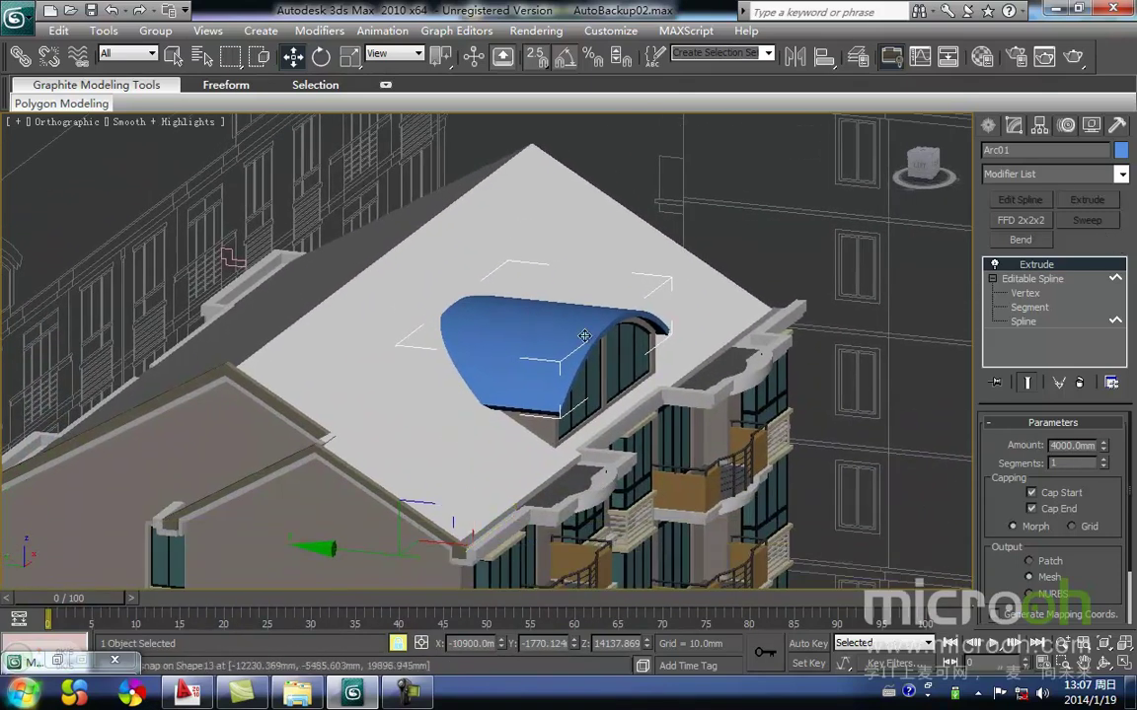
pyautogui.click(1122, 173)
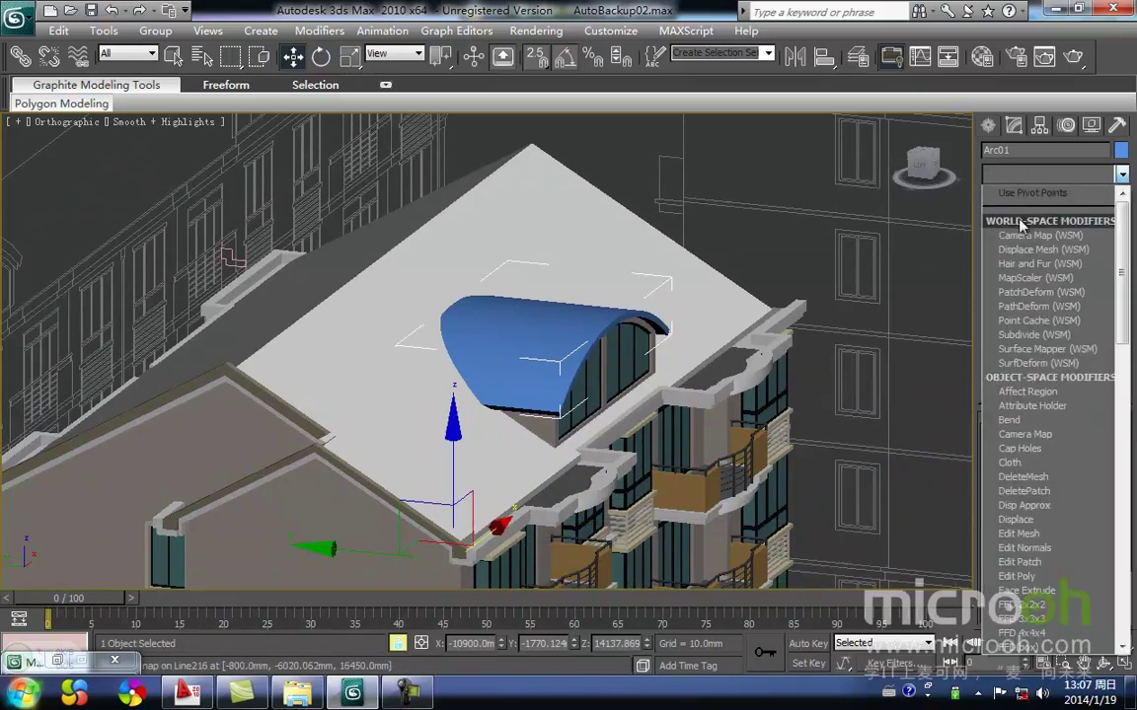
pyautogui.scroll(-8, 1023, 340)
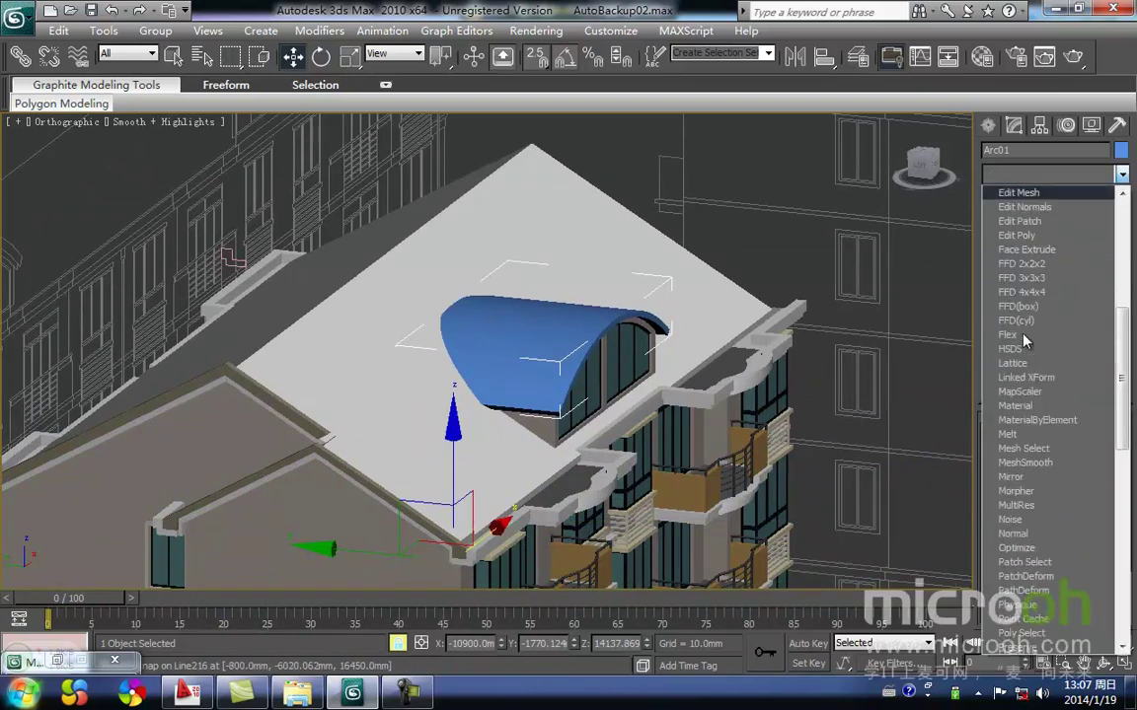
pyautogui.click(1018, 192)
pyautogui.moveTo(505, 429); pyautogui.dragTo(551, 451, button='middle')
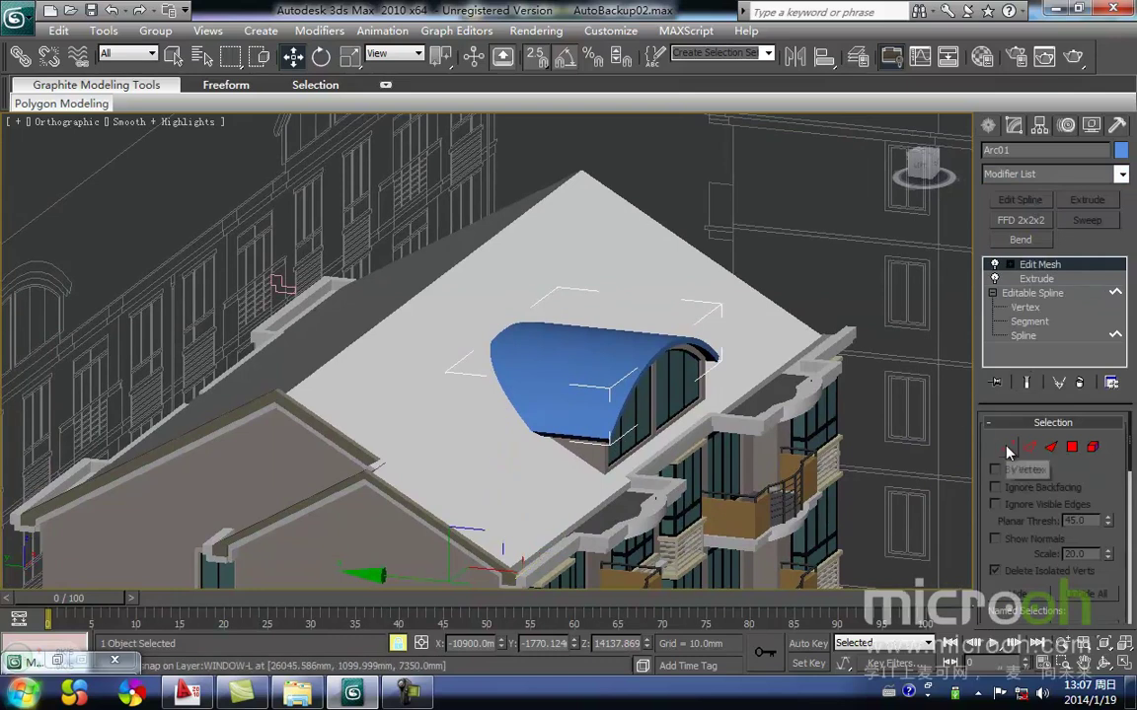
# Select the arched roof's rear vertices in the left wireframe view and move them back into the main roof.
pyautogui.click(1007, 448)
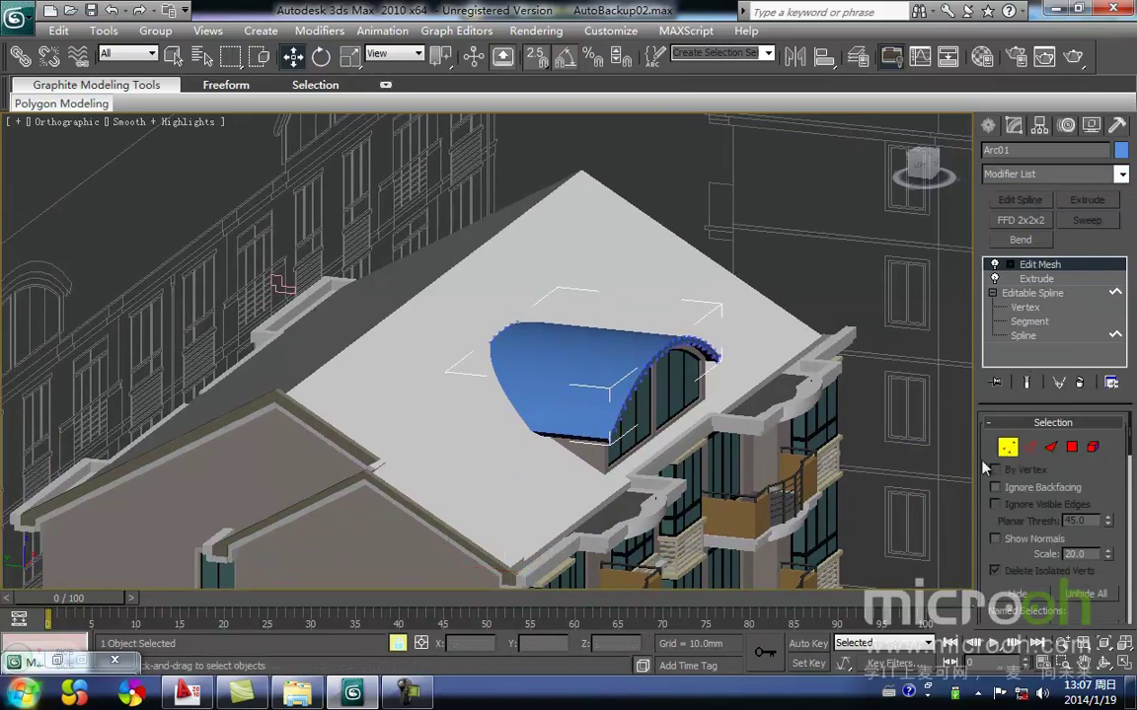
pyautogui.press('l')
pyautogui.scroll(-10, 675, 381)
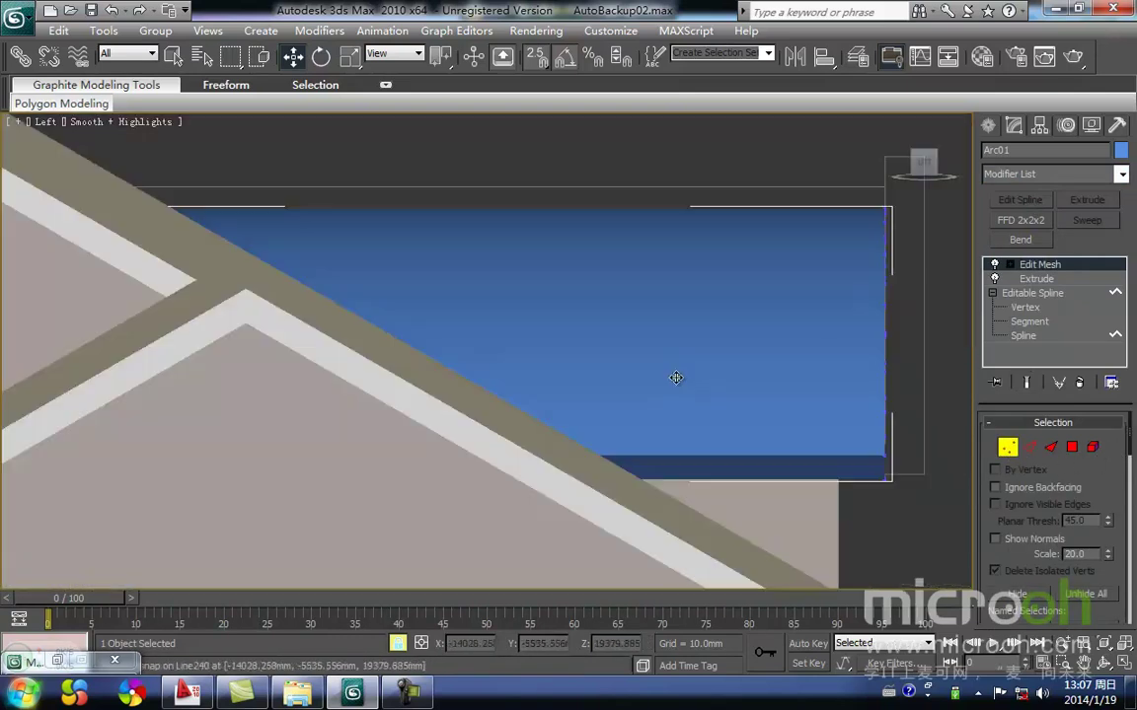
pyautogui.press('F3')
pyautogui.moveTo(488, 483); pyautogui.dragTo(388, 294)
pyautogui.moveTo(530, 355); pyautogui.dragTo(460, 373)
pyautogui.moveTo(596, 351); pyautogui.dragTo(555, 416, button='middle')
pyautogui.press('t')
pyautogui.press('z')
pyautogui.scroll(-3, 564, 362)
pyautogui.press('F3')
pyautogui.scroll(-3, 550, 382)
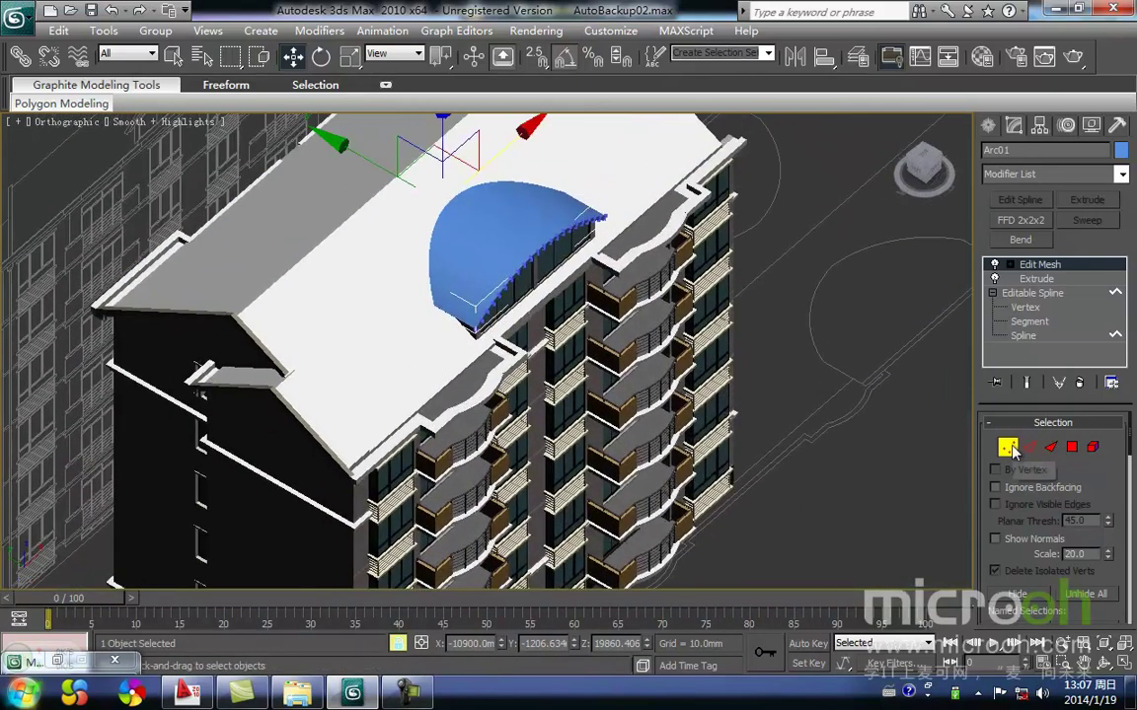
# Finish vertex editing and assign the 屋檐 material to the dormer's arched roof.
pyautogui.click(1010, 451)
pyautogui.press('space')
pyautogui.click(852, 507)
pyautogui.moveTo(523, 274); pyautogui.dragTo(592, 322, button='middle')
pyautogui.click(584, 301)
pyautogui.press('m')
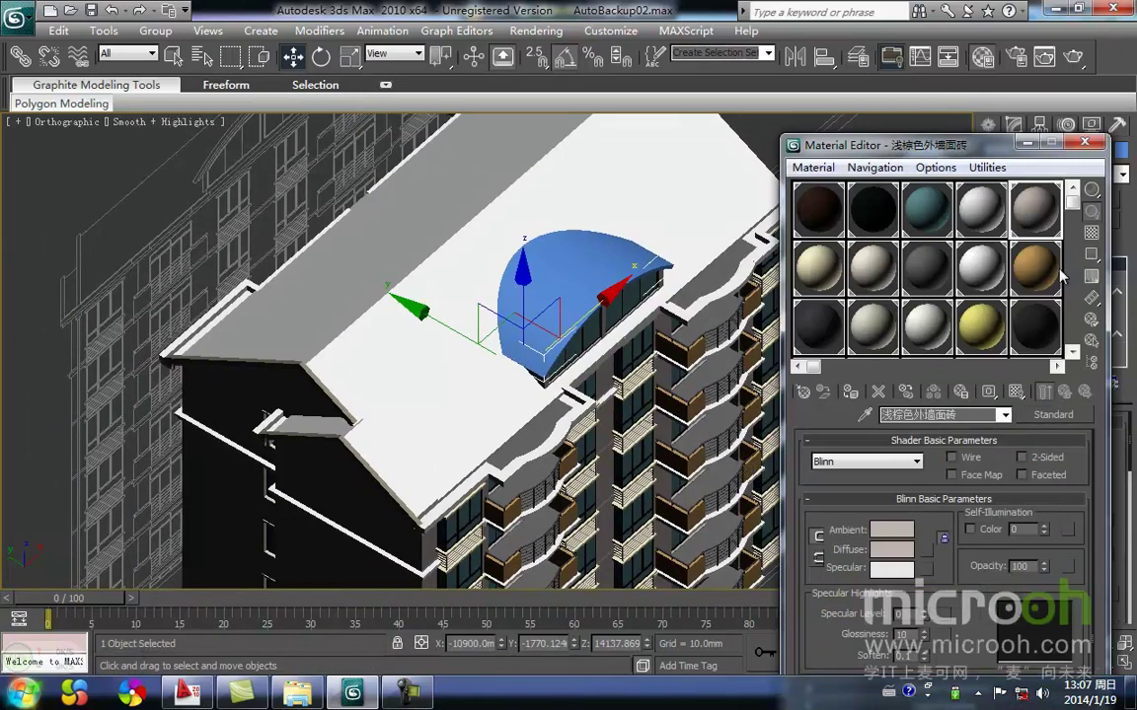
pyautogui.moveTo(1074, 205); pyautogui.dragTo(1029, 357)
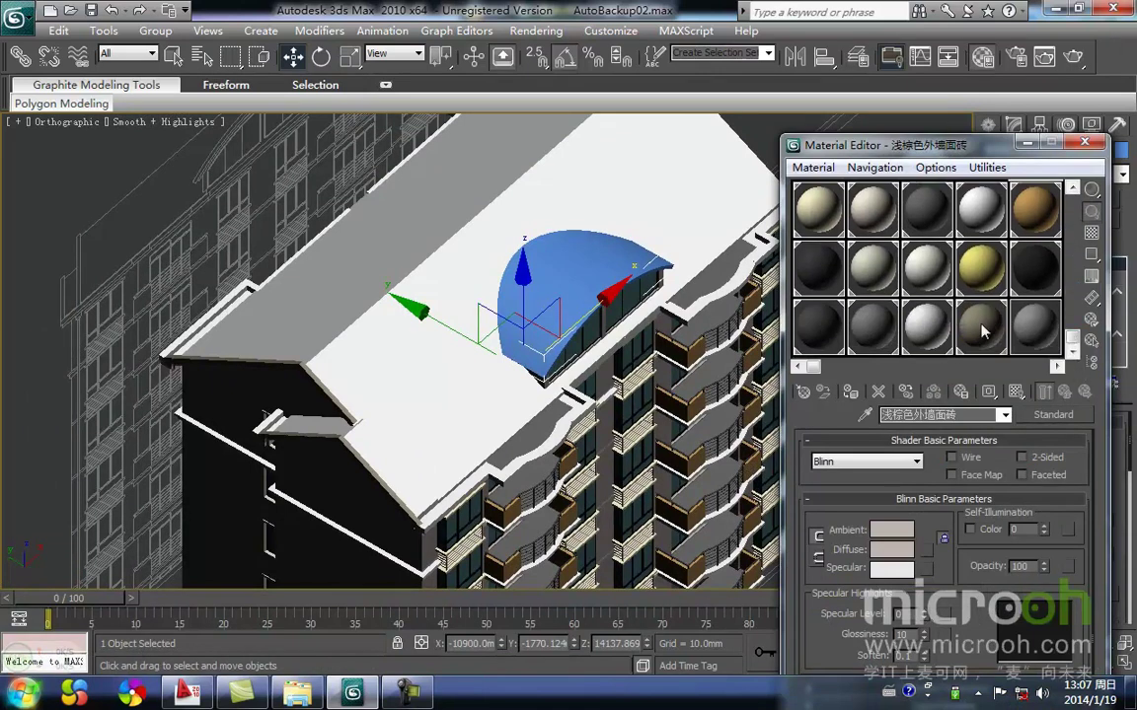
pyautogui.click(981, 330)
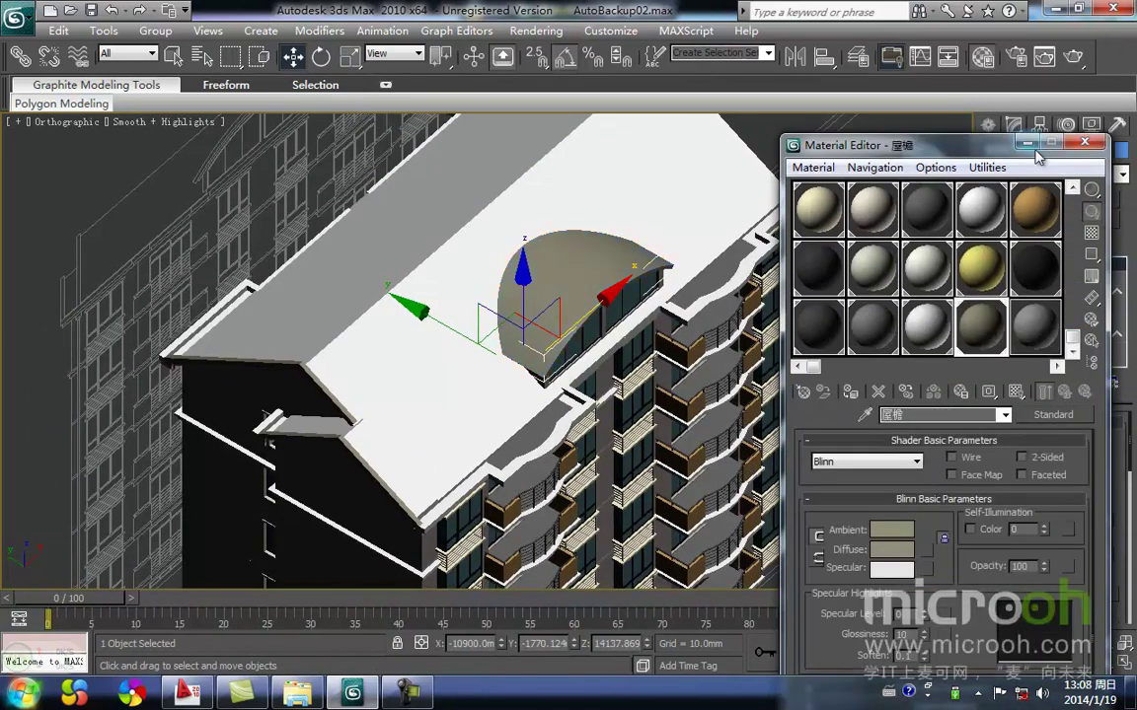
pyautogui.click(1028, 143)
# In the front wireframe view, draw an arc along the arched roof's upper curve, between the lower inner ends of the elevation's outer band.
pyautogui.moveTo(627, 406); pyautogui.dragTo(697, 379, button='middle')
pyautogui.press('k')
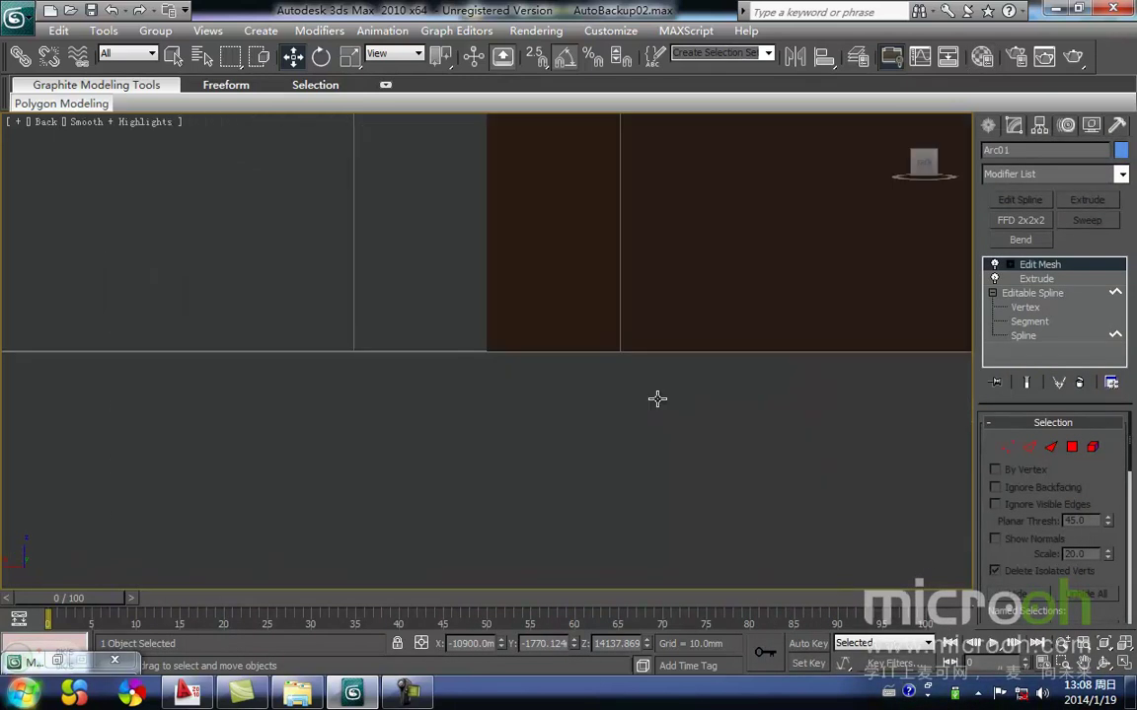
pyautogui.press('z')
pyautogui.moveTo(495, 314); pyautogui.dragTo(586, 321, button='middle')
pyautogui.press('f')
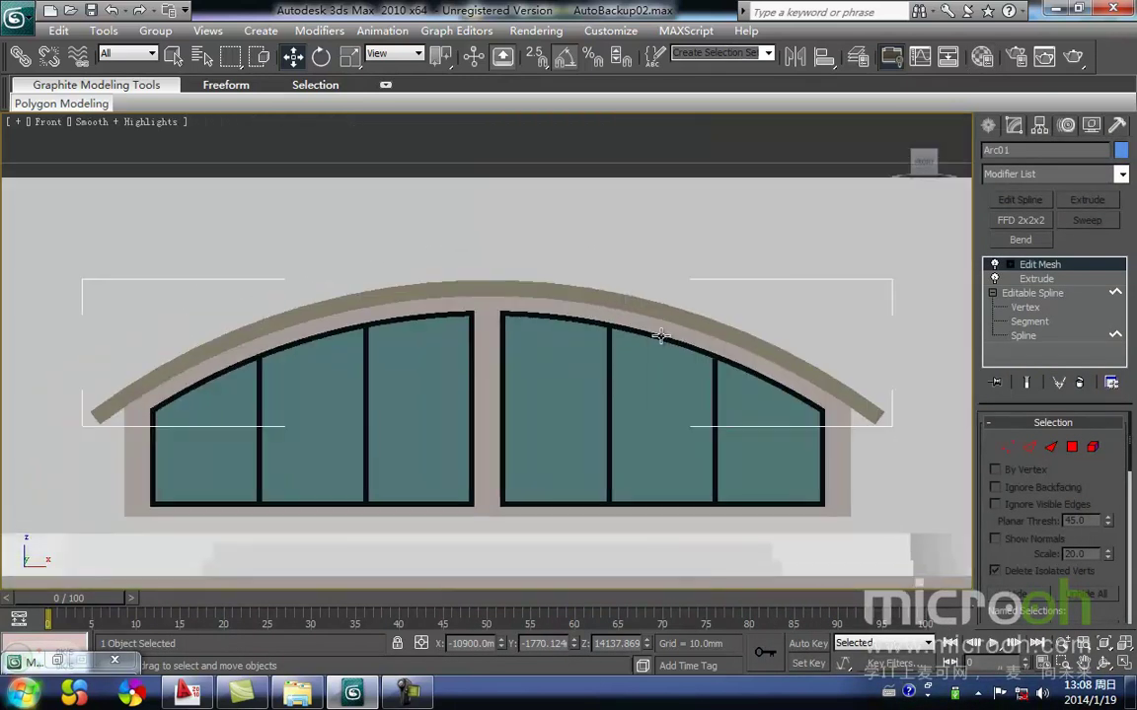
pyautogui.press('F3')
pyautogui.scroll(2, 691, 296)
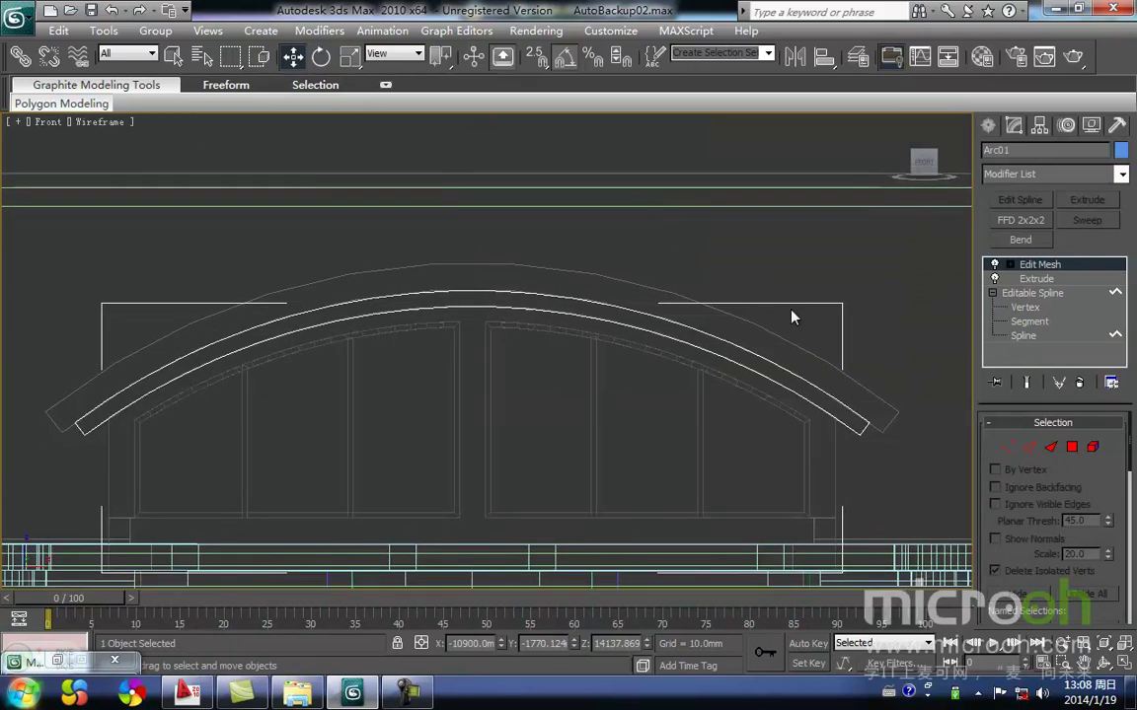
pyautogui.click(987, 126)
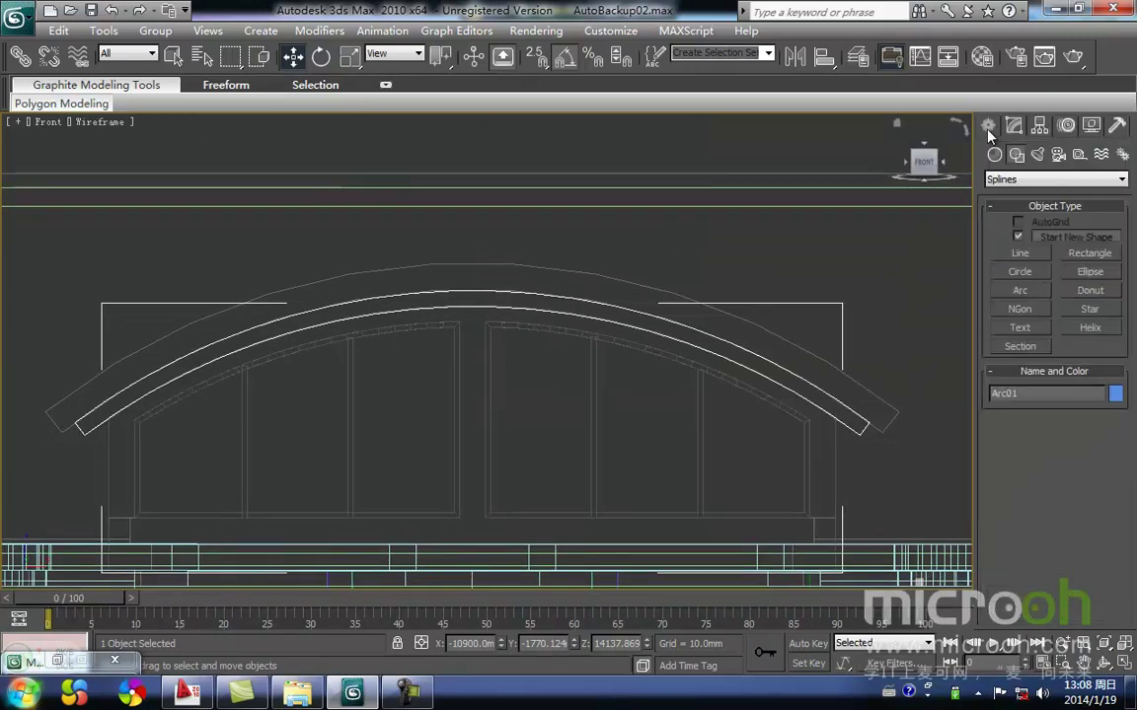
pyautogui.click(1021, 257)
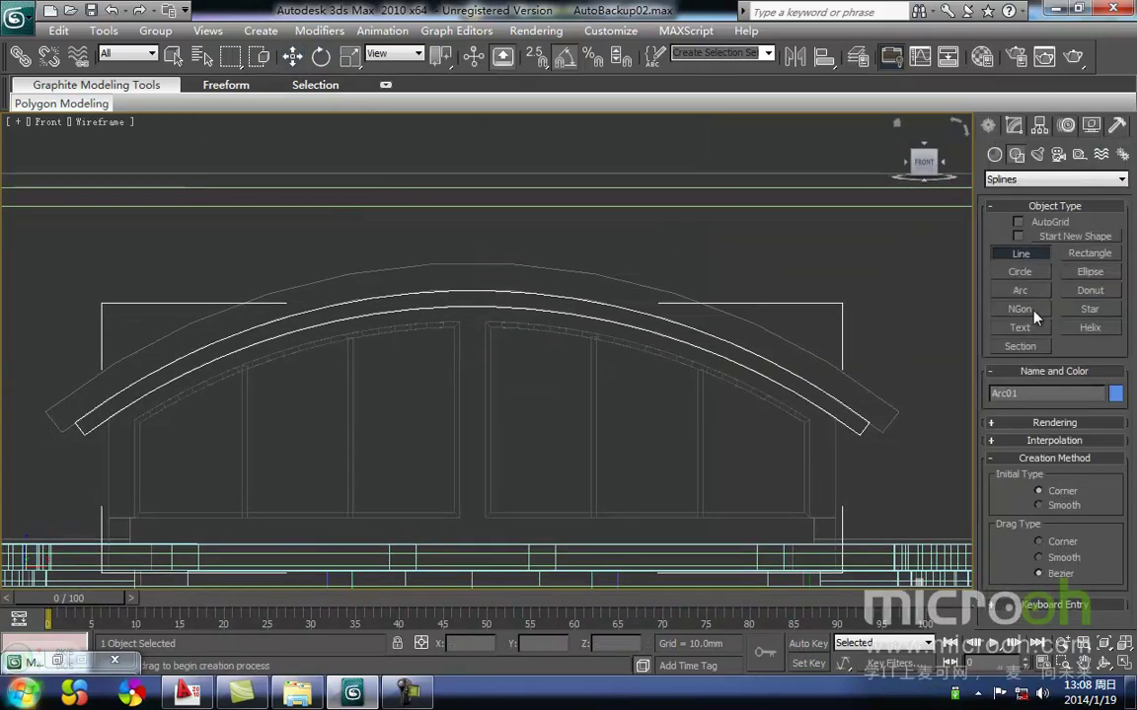
pyautogui.click(1022, 291)
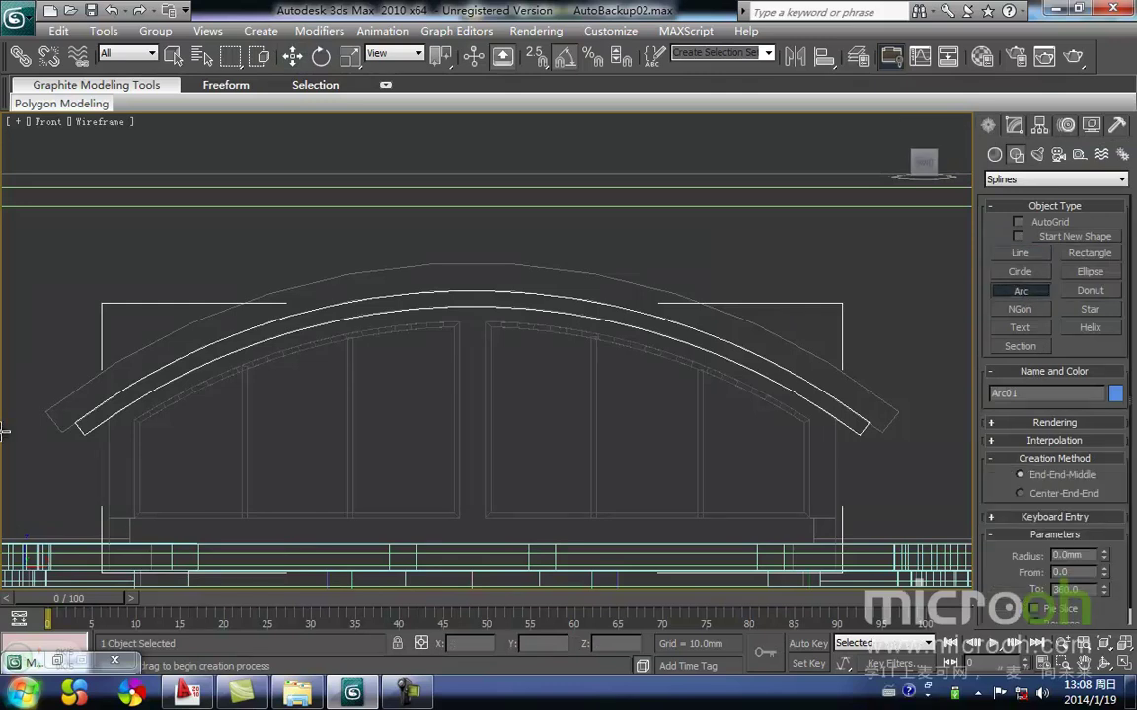
pyautogui.moveTo(62, 432); pyautogui.dragTo(882, 432)
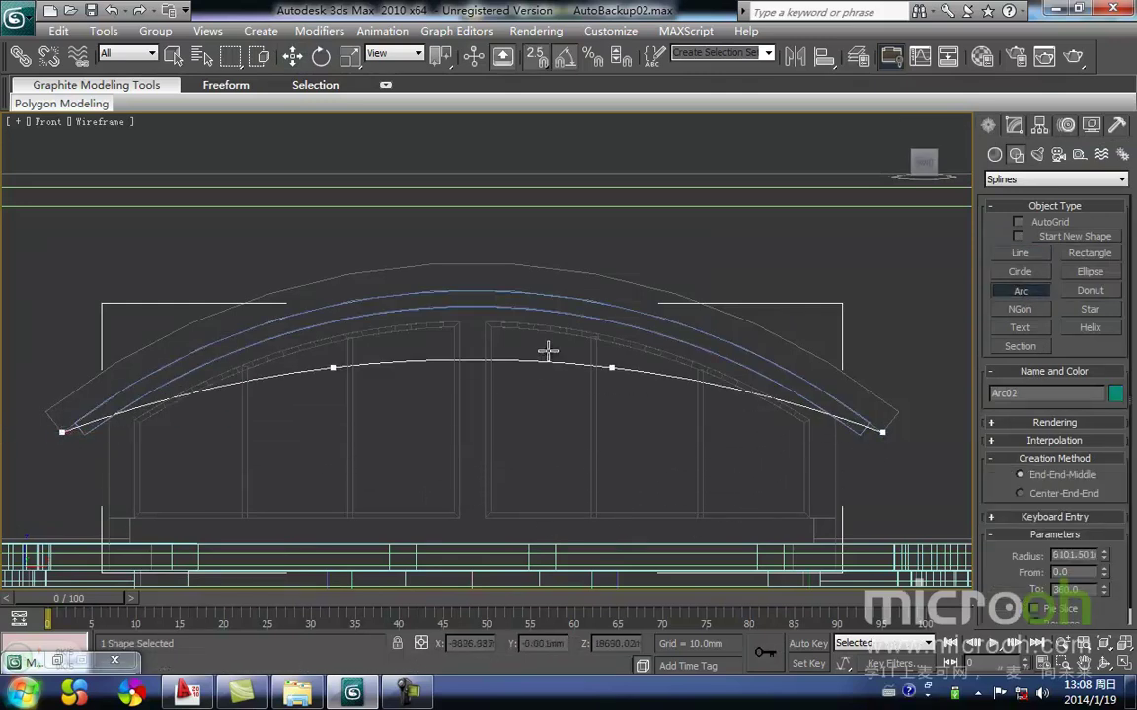
pyautogui.click(474, 289)
# Convert the new arc to an editable spline and select its spline for editing.
pyautogui.rightClick(647, 332)
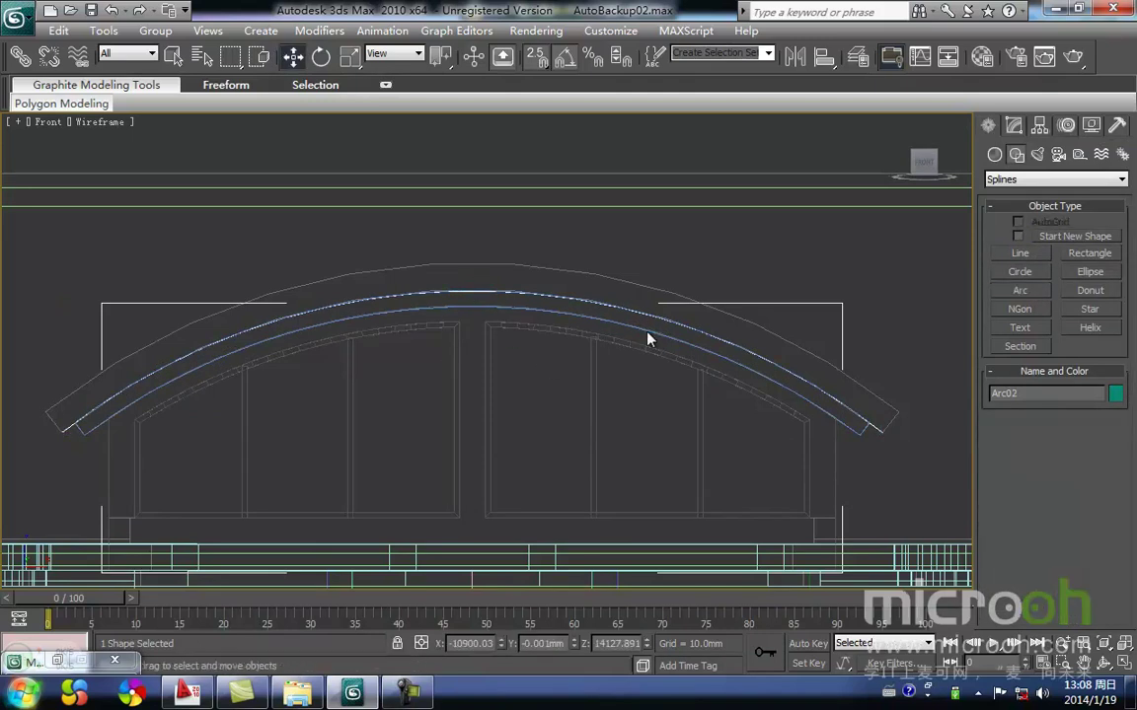
pyautogui.moveTo(791, 500)
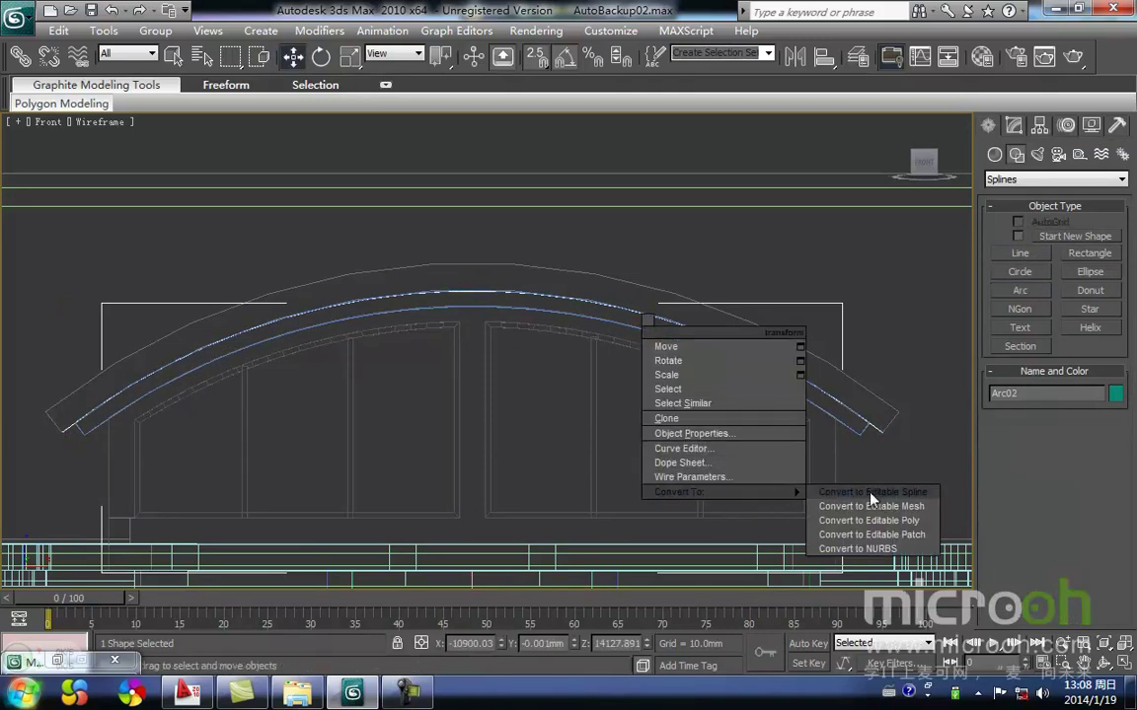
pyautogui.click(915, 492)
pyautogui.moveTo(867, 449); pyautogui.dragTo(780, 447, button='middle')
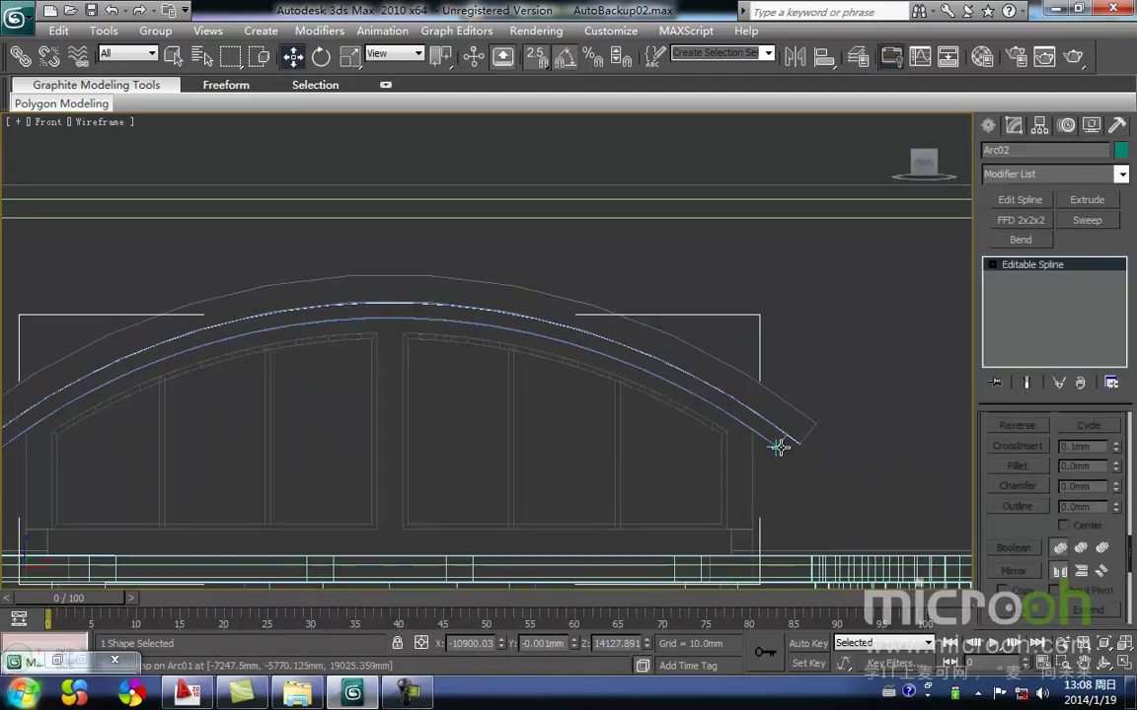
pyautogui.press('3')
pyautogui.moveTo(795, 402); pyautogui.dragTo(758, 458)
pyautogui.moveTo(669, 473); pyautogui.dragTo(724, 450, button='middle')
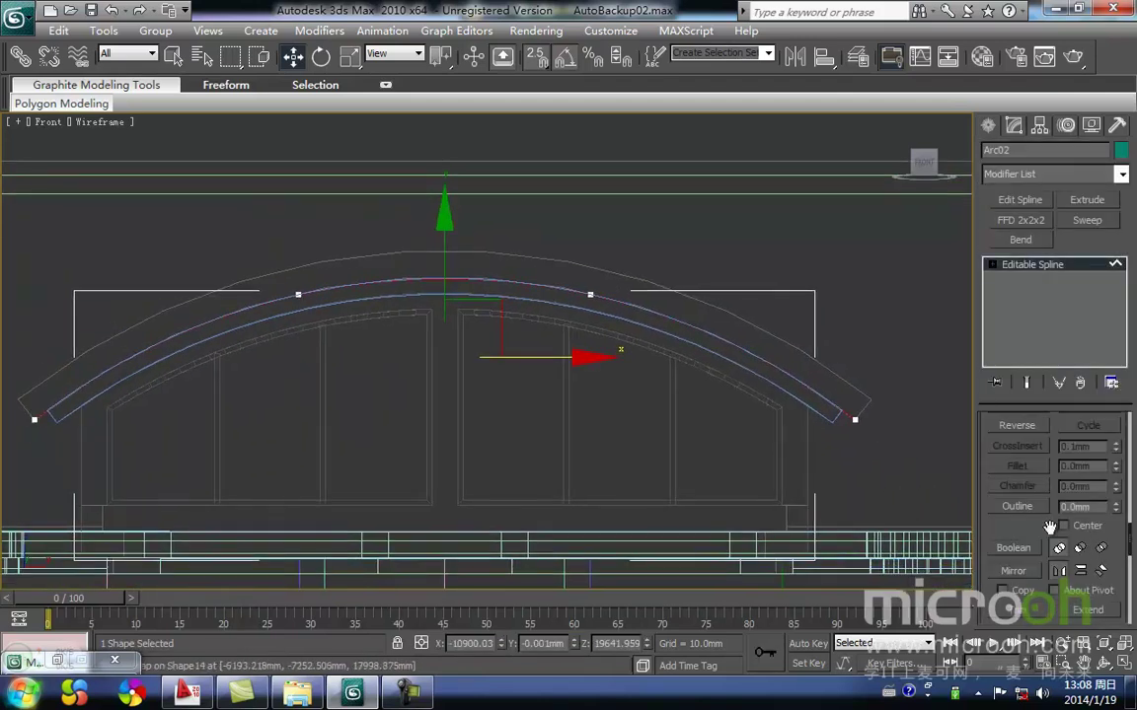
# Try outlining the arc spline by -300 mm and undo that outline.
pyautogui.click(1017, 506)
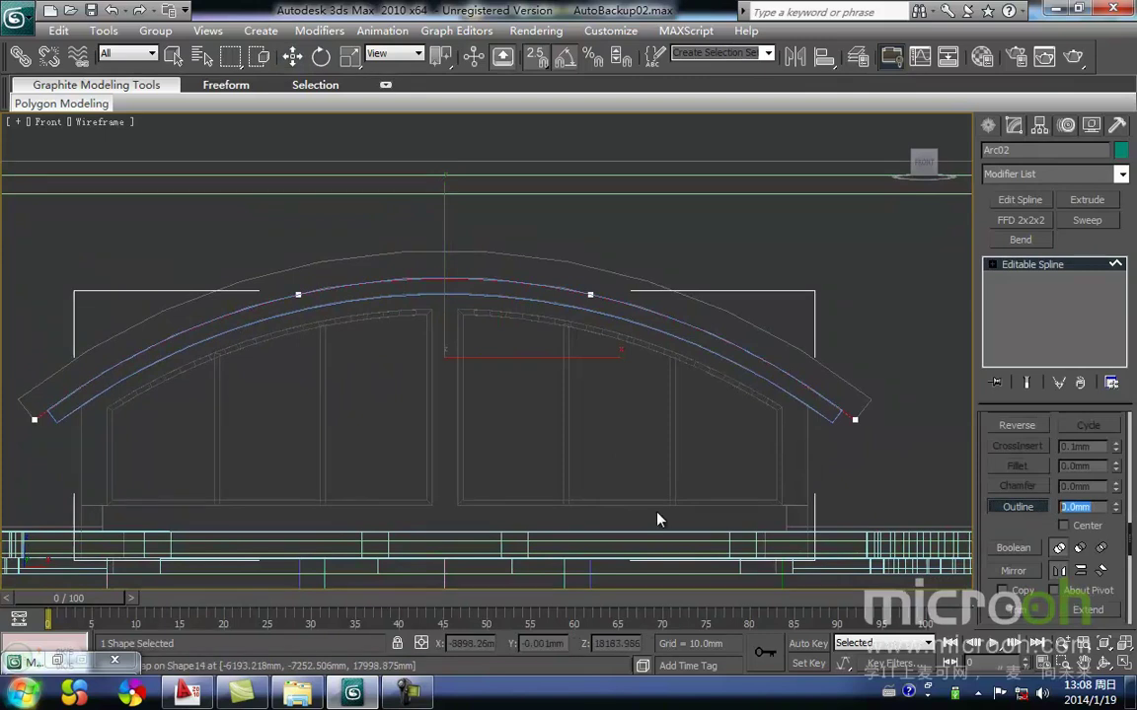
pyautogui.write('-300')
pyautogui.press('Return')
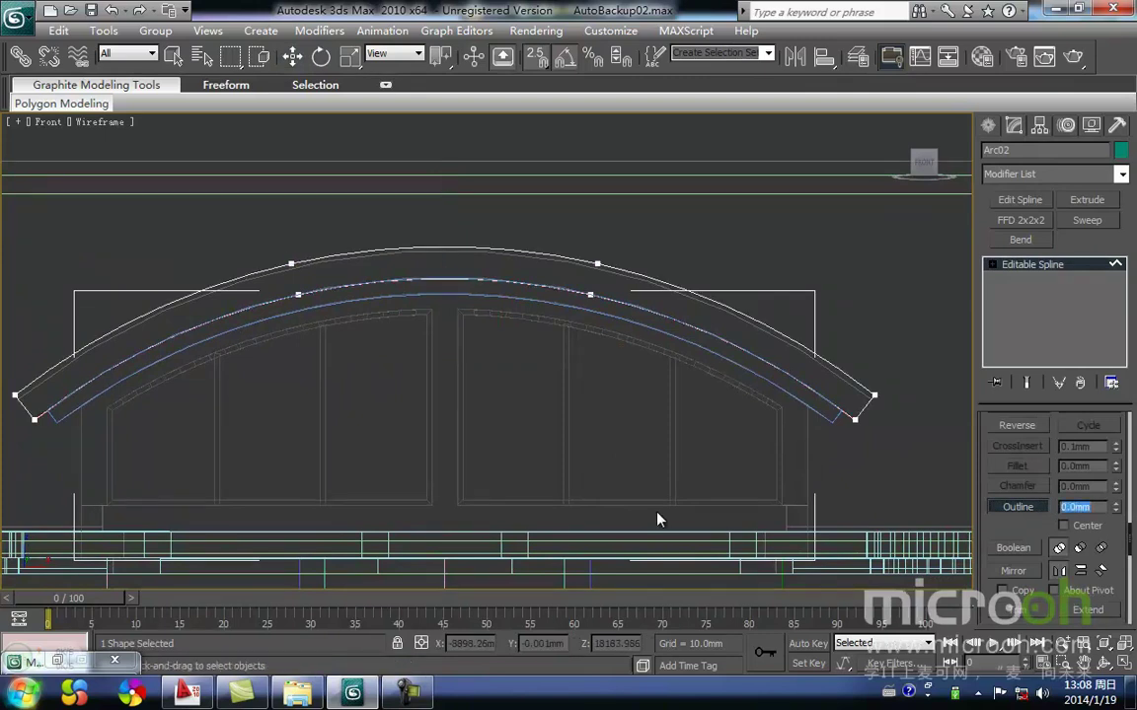
pyautogui.moveTo(633, 320); pyautogui.dragTo(488, 348, button='middle')
pyautogui.hotkey('ctrl', 'z')
# Outline the arc spline by -250 mm.
pyautogui.moveTo(1095, 507); pyautogui.dragTo(745, 504)
pyautogui.write('-250')
pyautogui.press('Return')
# Extrude the outlined arc 4000 mm and move it forward in the top view over the dormer's arched roof.
pyautogui.moveTo(158, 313); pyautogui.dragTo(601, 304, button='middle')
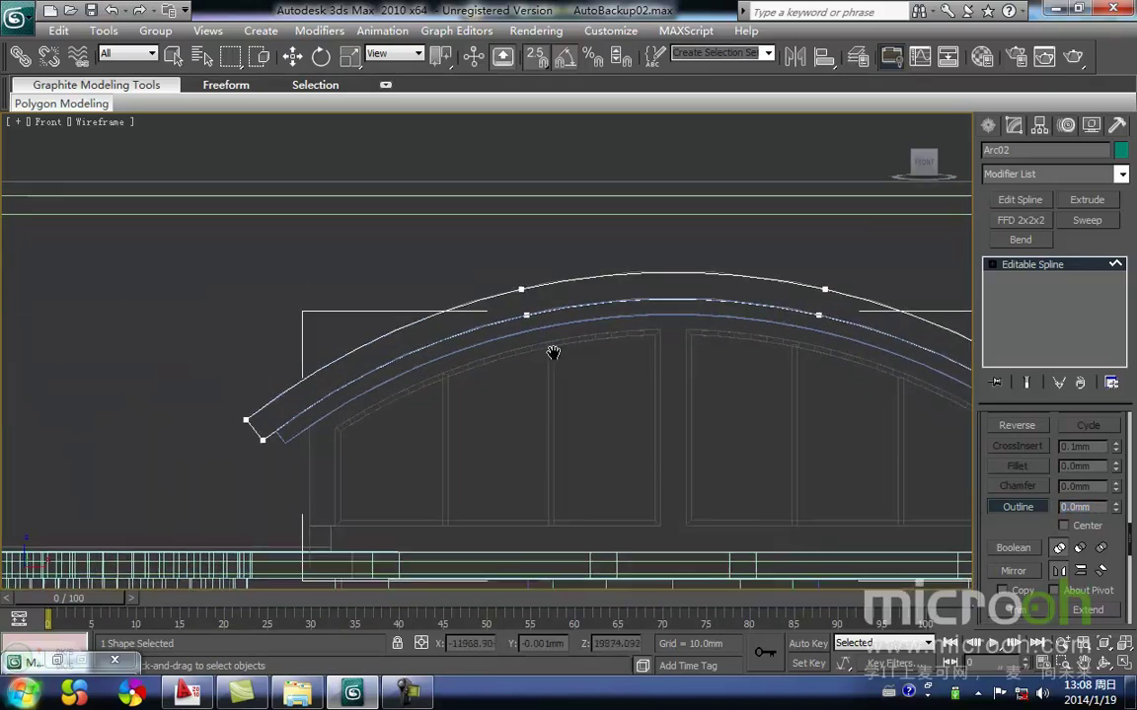
pyautogui.click(1085, 201)
pyautogui.scroll(-4, 607, 368)
pyautogui.moveTo(541, 370); pyautogui.dragTo(544, 322, button='middle')
pyautogui.scroll(-2, 525, 370)
pyautogui.press('t')
pyautogui.scroll(-5, 523, 368)
pyautogui.press('space')
pyautogui.moveTo(508, 175); pyautogui.dragTo(494, 243)
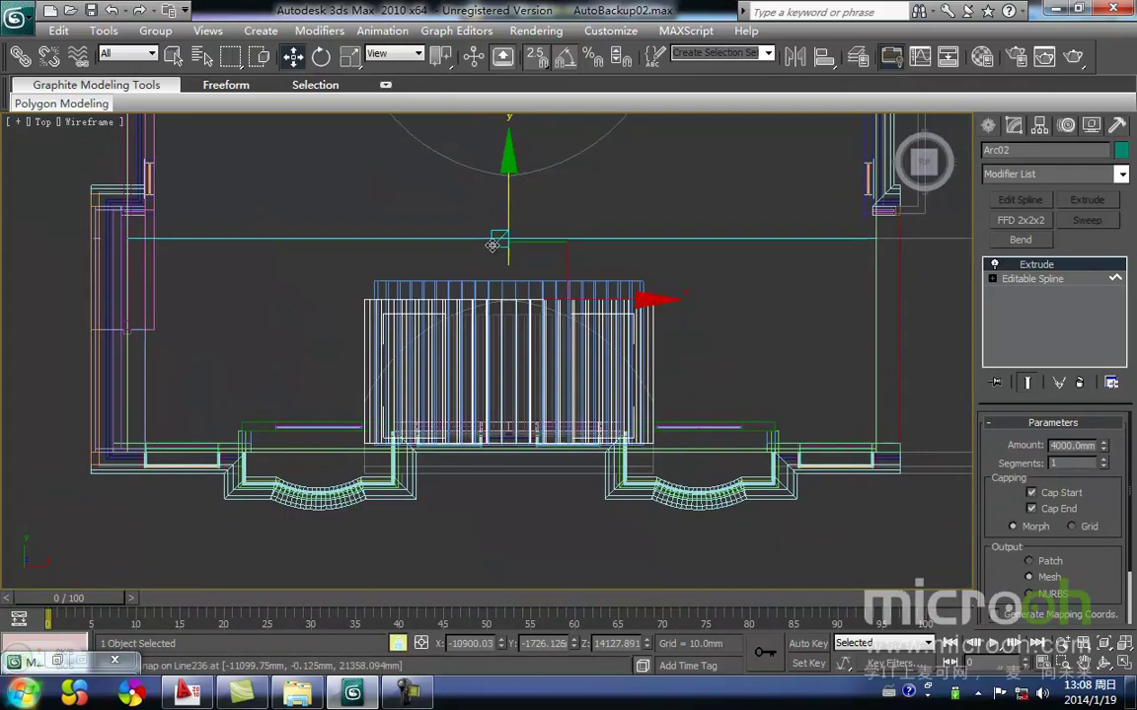
# In the left wireframe view, align the extruded arc's front end with the outer face of the elevation's front roof edge.
pyautogui.press('l')
pyautogui.scroll(5, 662, 426)
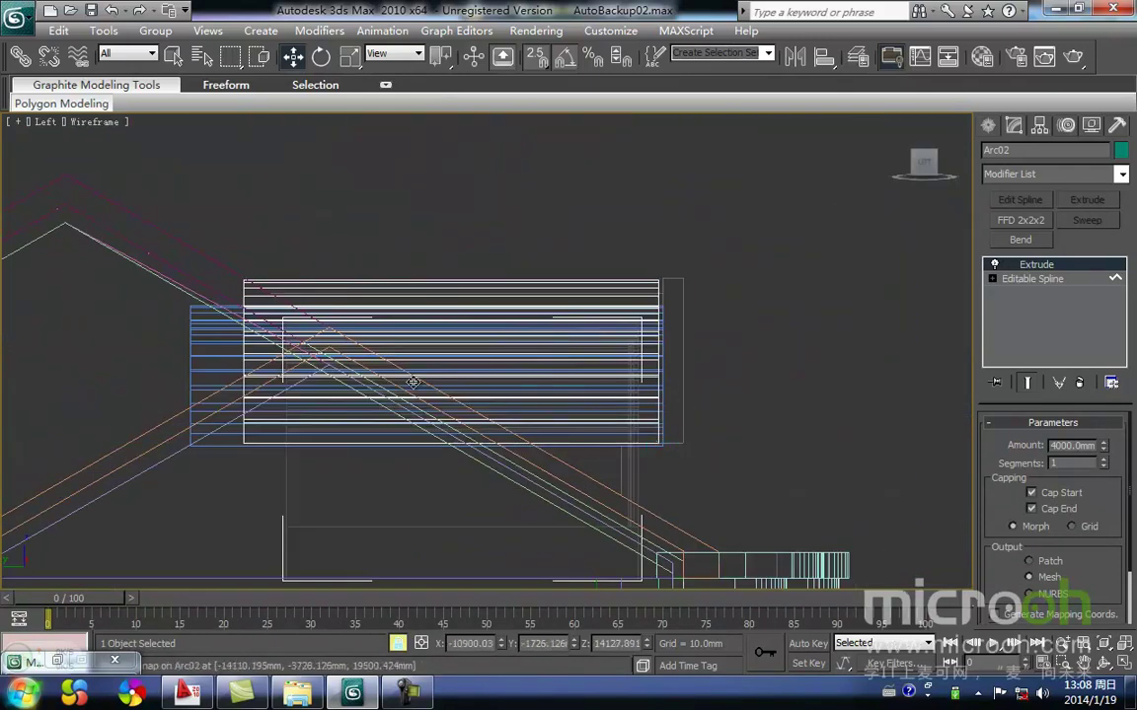
pyautogui.moveTo(490, 420); pyautogui.dragTo(485, 407, button='middle')
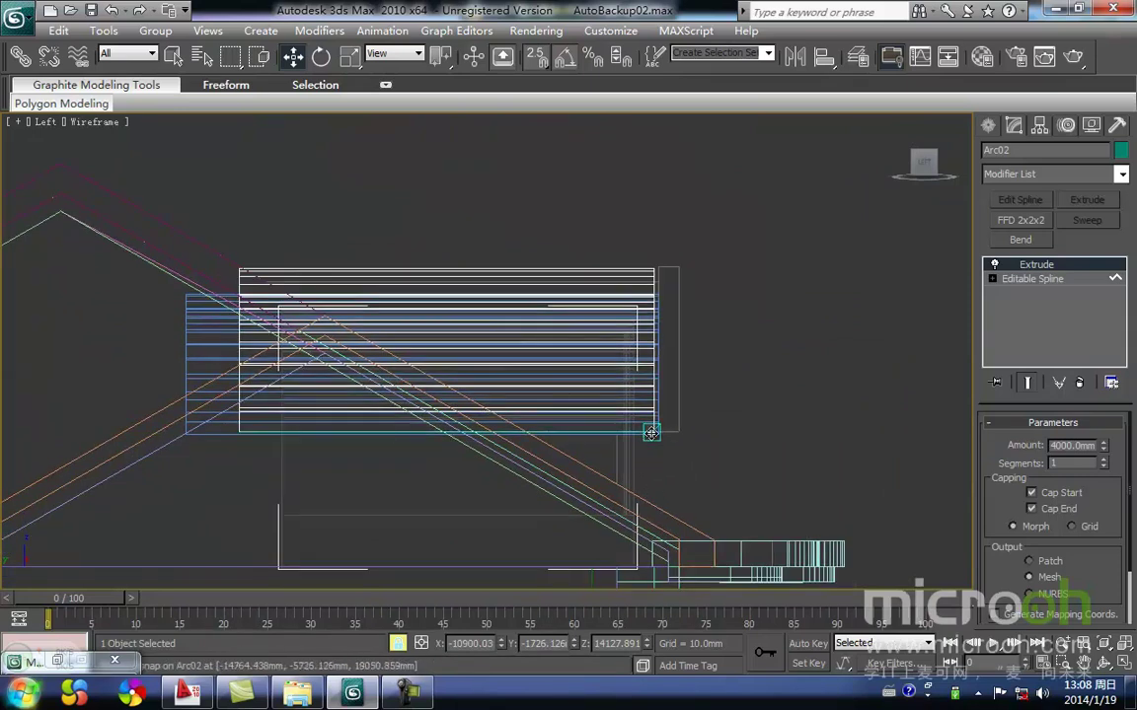
pyautogui.moveTo(651, 432); pyautogui.dragTo(690, 436)
pyautogui.click(672, 386)
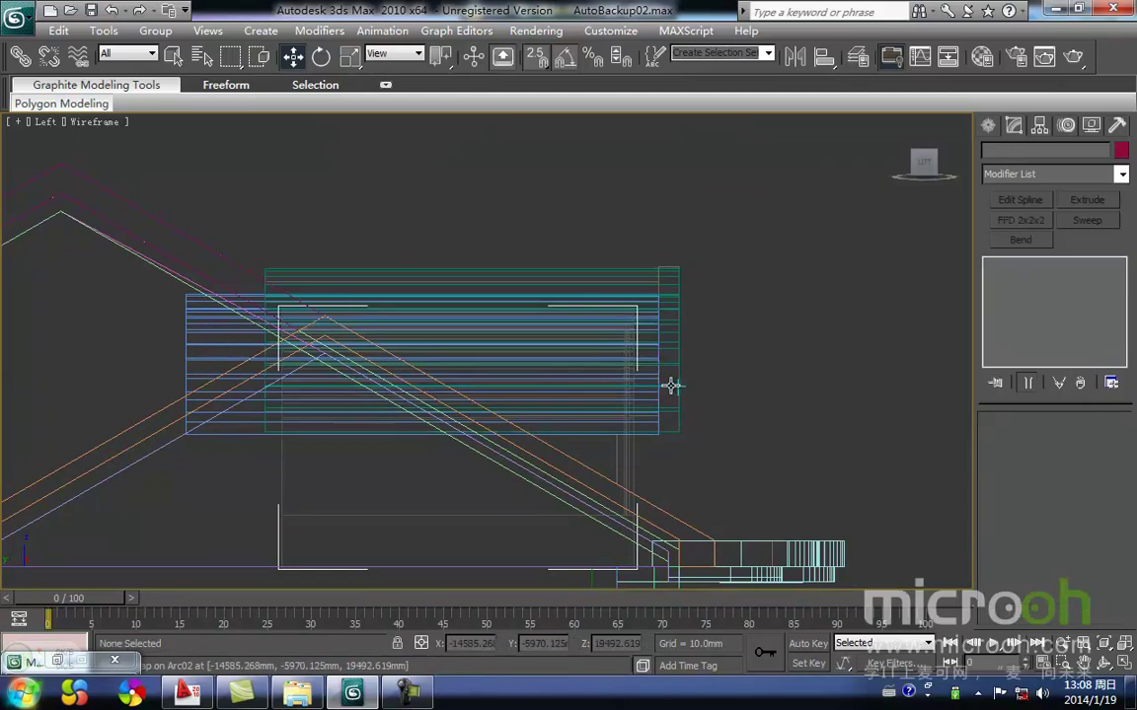
pyautogui.click(671, 386)
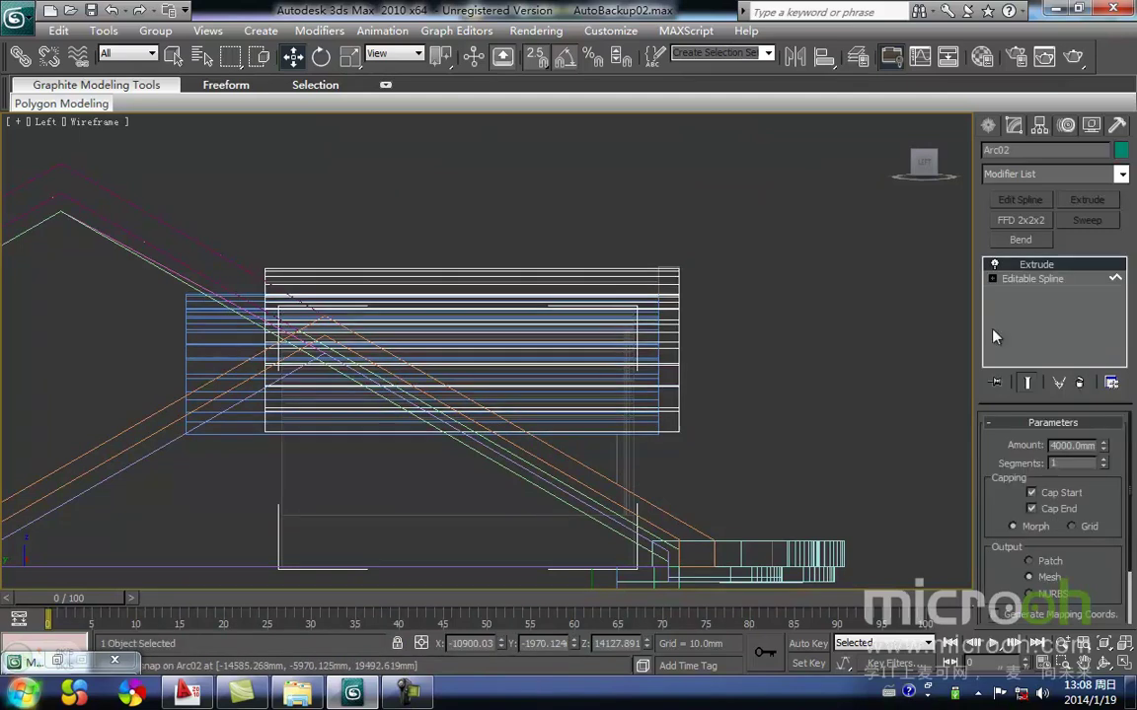
# Set the extruded arc's amount to 200 mm.
pyautogui.rightClick(1103, 446)
pyautogui.write('200')
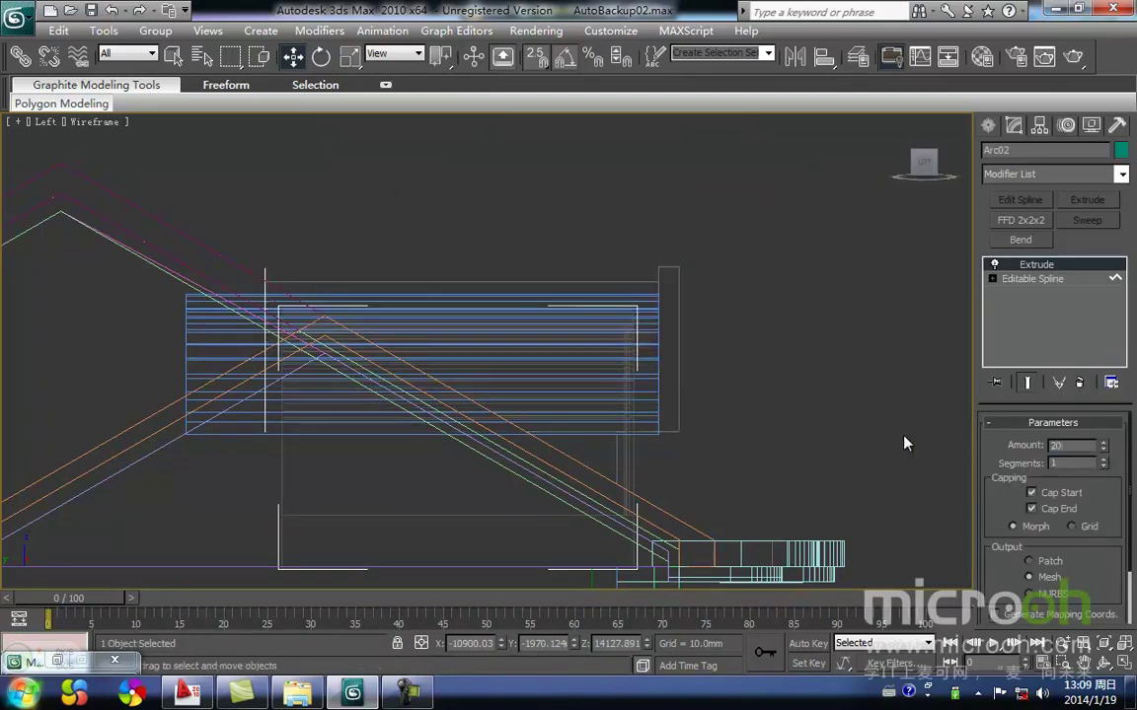
pyautogui.press('Return')
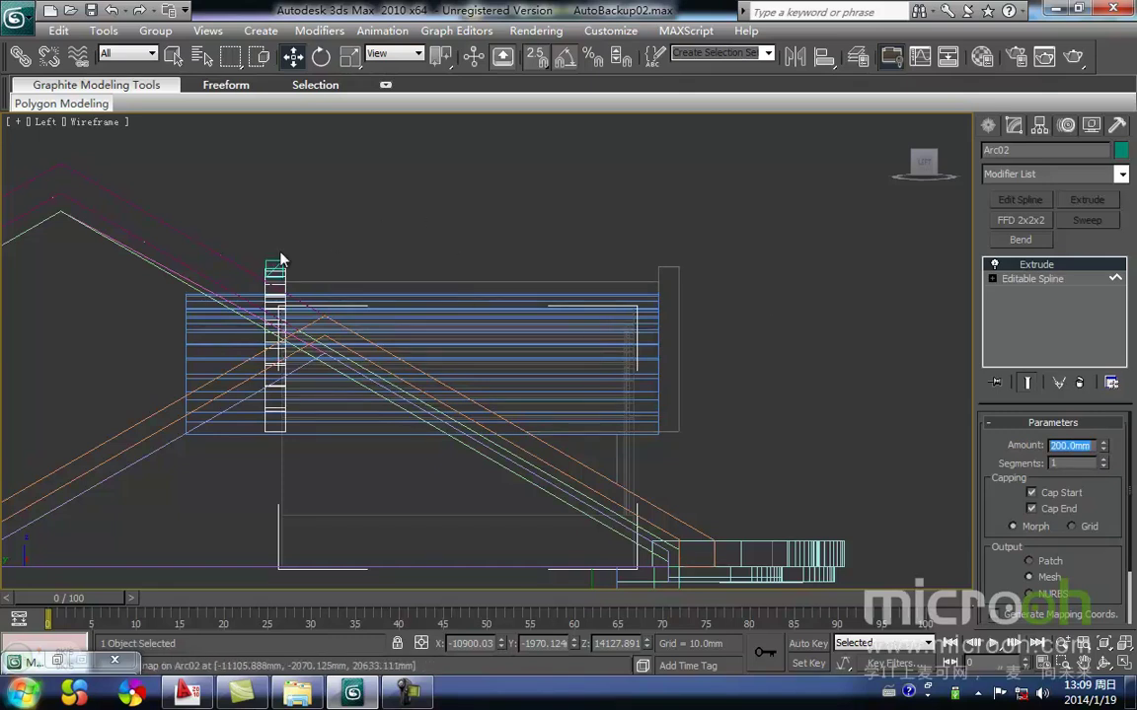
pyautogui.click(286, 272)
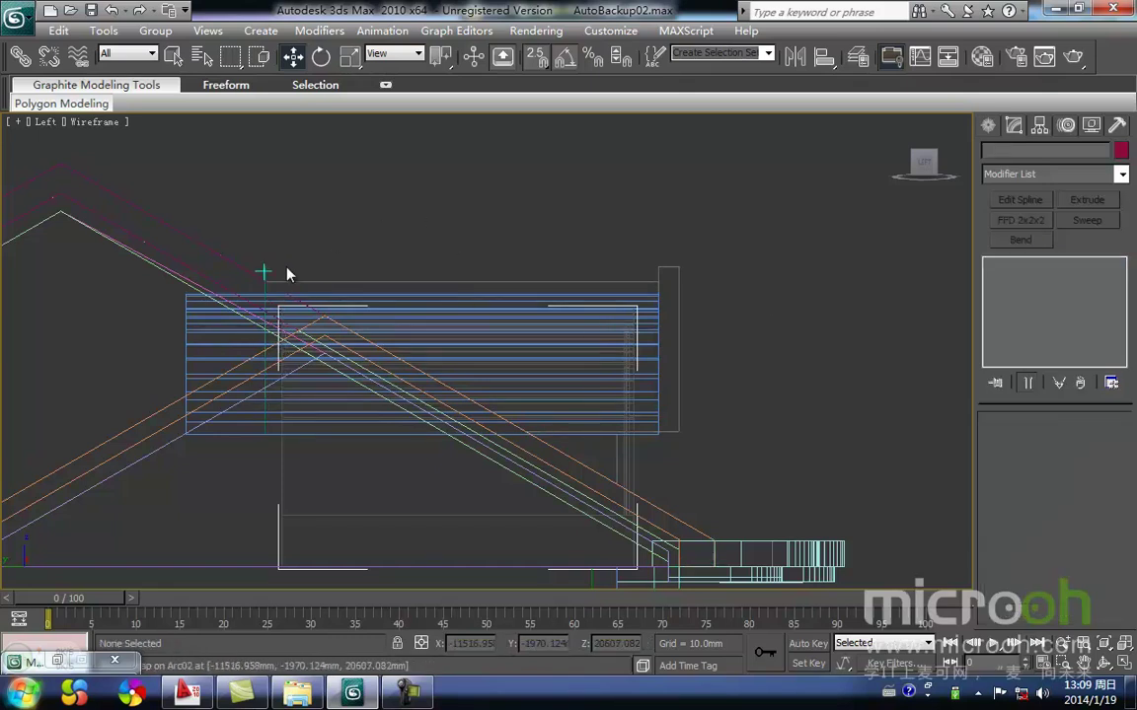
pyautogui.moveTo(286, 273); pyautogui.dragTo(368, 292, button='middle')
pyautogui.hotkey('ctrl', 'z')
pyautogui.click(1087, 445)
pyautogui.write('200')
pyautogui.press('Return')
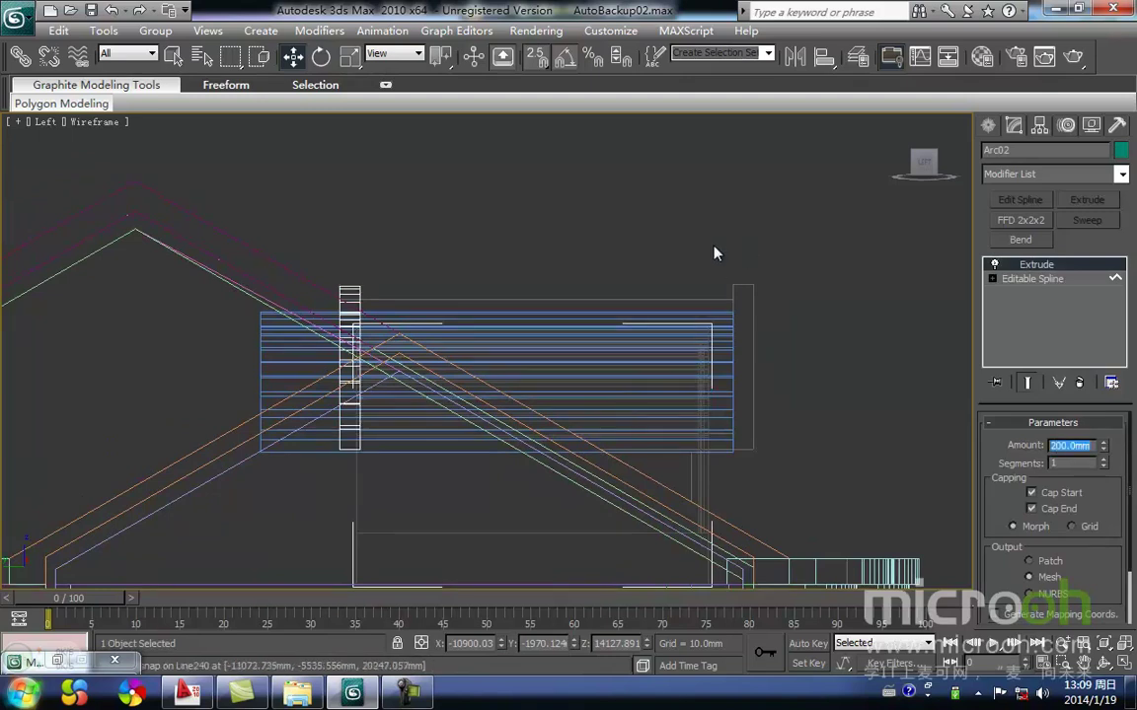
# Move the 200 mm thick arched edge forward in the left view so it matches the elevation's front roof edge, and deselect it.
pyautogui.click(540, 208)
pyautogui.click(351, 289)
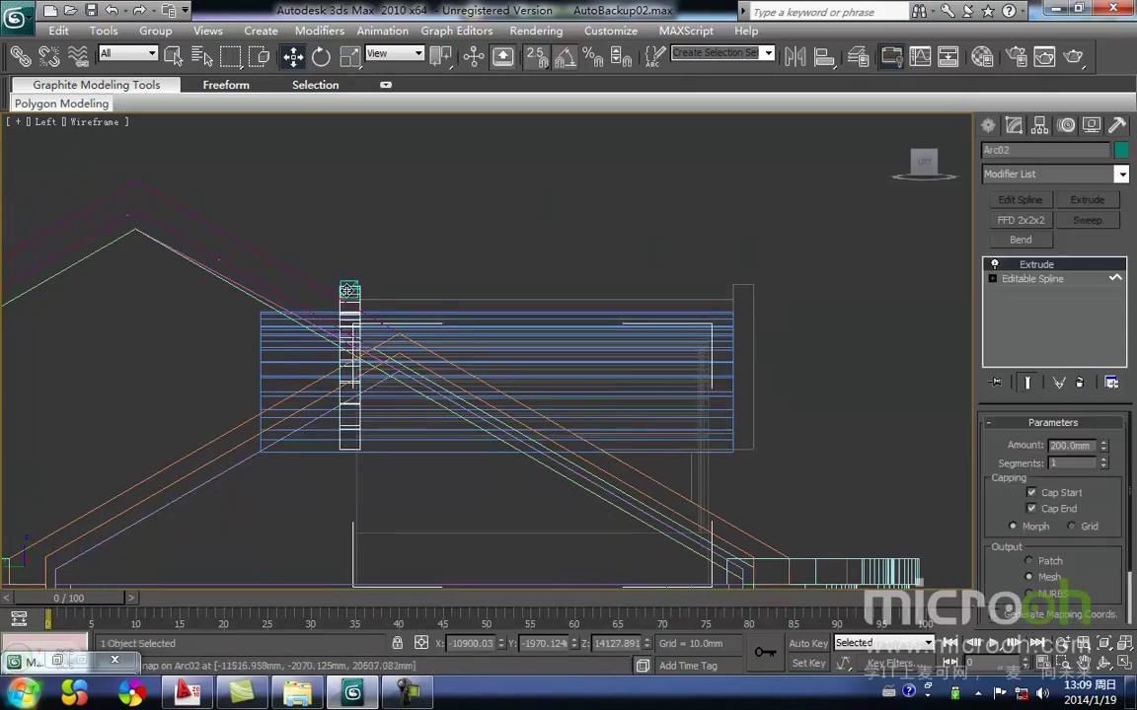
pyautogui.moveTo(362, 282); pyautogui.dragTo(754, 283)
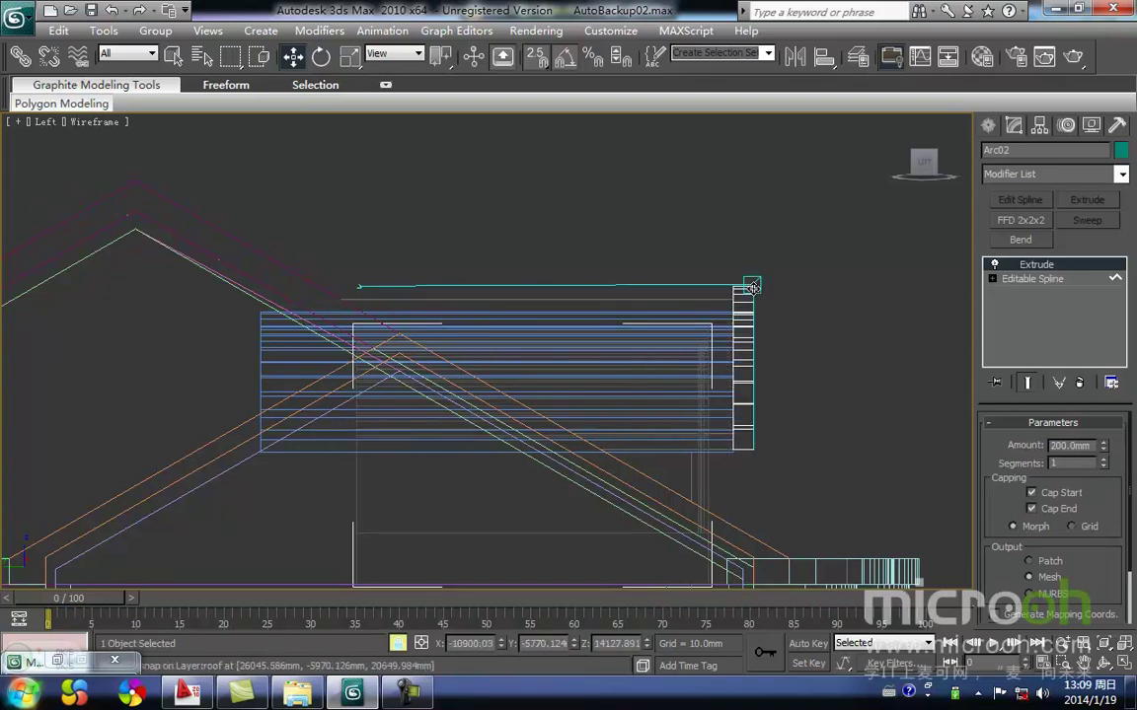
pyautogui.click(767, 331)
pyautogui.moveTo(767, 331); pyautogui.dragTo(502, 332, button='middle')
pyautogui.scroll(5, 512, 342)
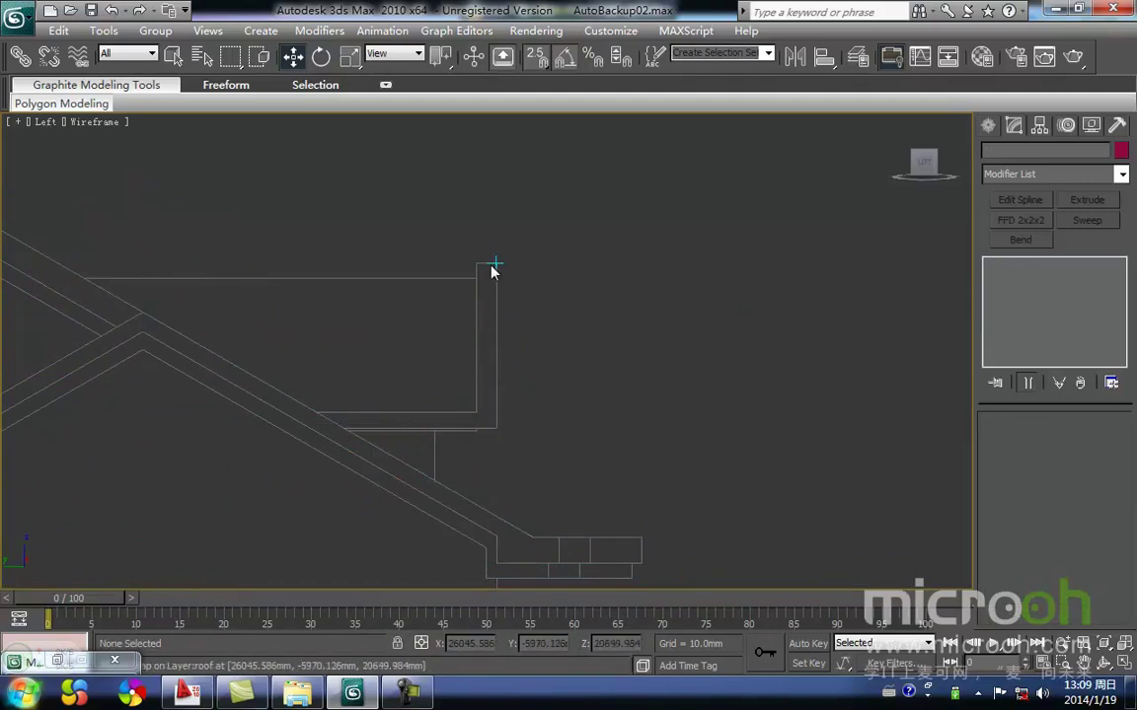
pyautogui.moveTo(394, 412); pyautogui.dragTo(395, 437, button='middle')
pyautogui.press('k')
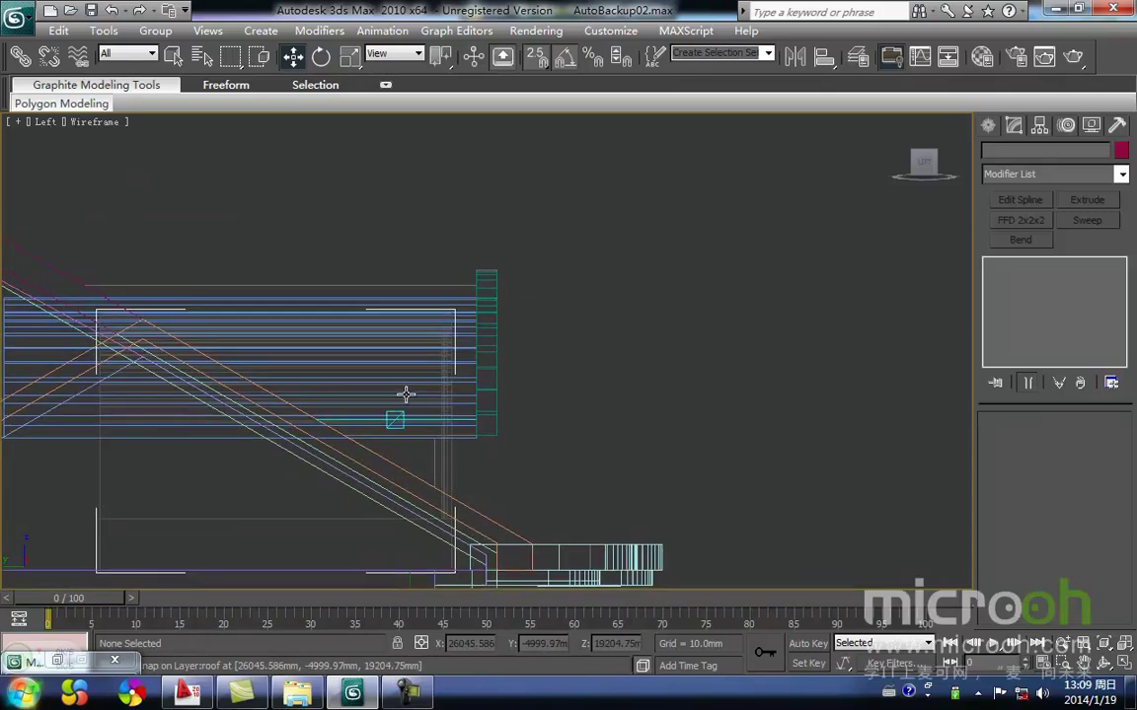
# In the front view, draw a line across the arched edge's left end, from its upper corner to its lower corner.
pyautogui.press('f')
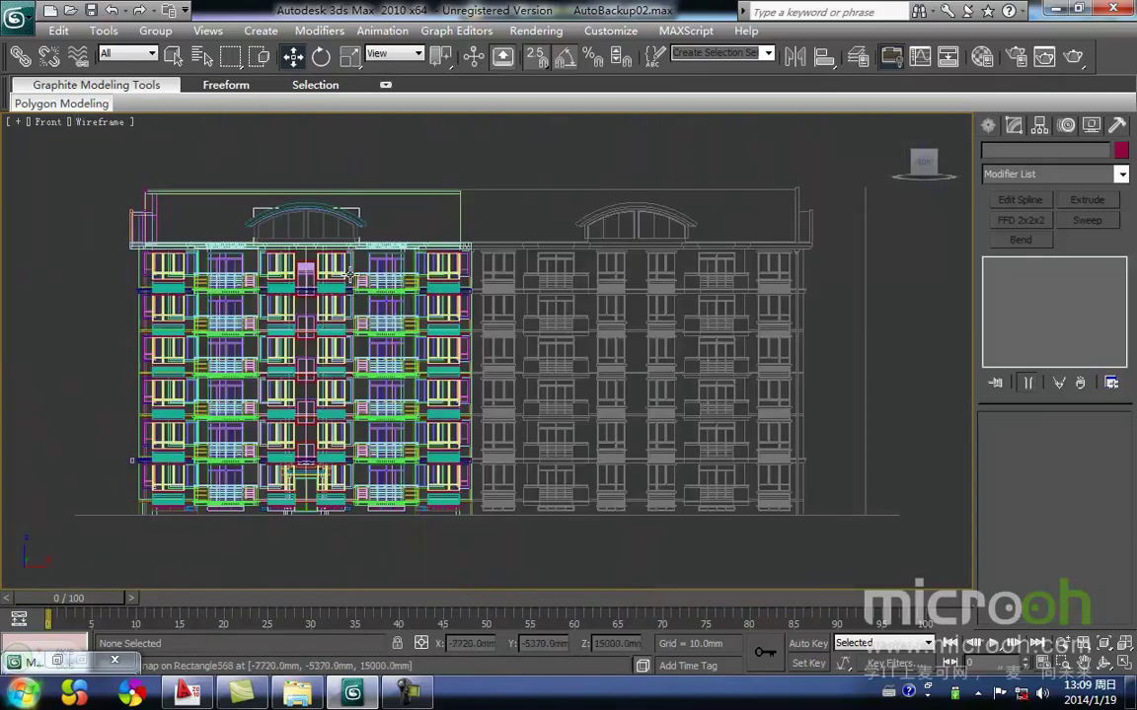
pyautogui.scroll(5, 217, 227)
pyautogui.moveTo(217, 227); pyautogui.dragTo(573, 436, button='middle')
pyautogui.scroll(2, 301, 266)
pyautogui.moveTo(292, 268); pyautogui.dragTo(441, 337, button='middle')
pyautogui.scroll(2, 447, 370)
pyautogui.moveTo(395, 395); pyautogui.dragTo(432, 444, button='middle')
pyautogui.rightClick(432, 444)
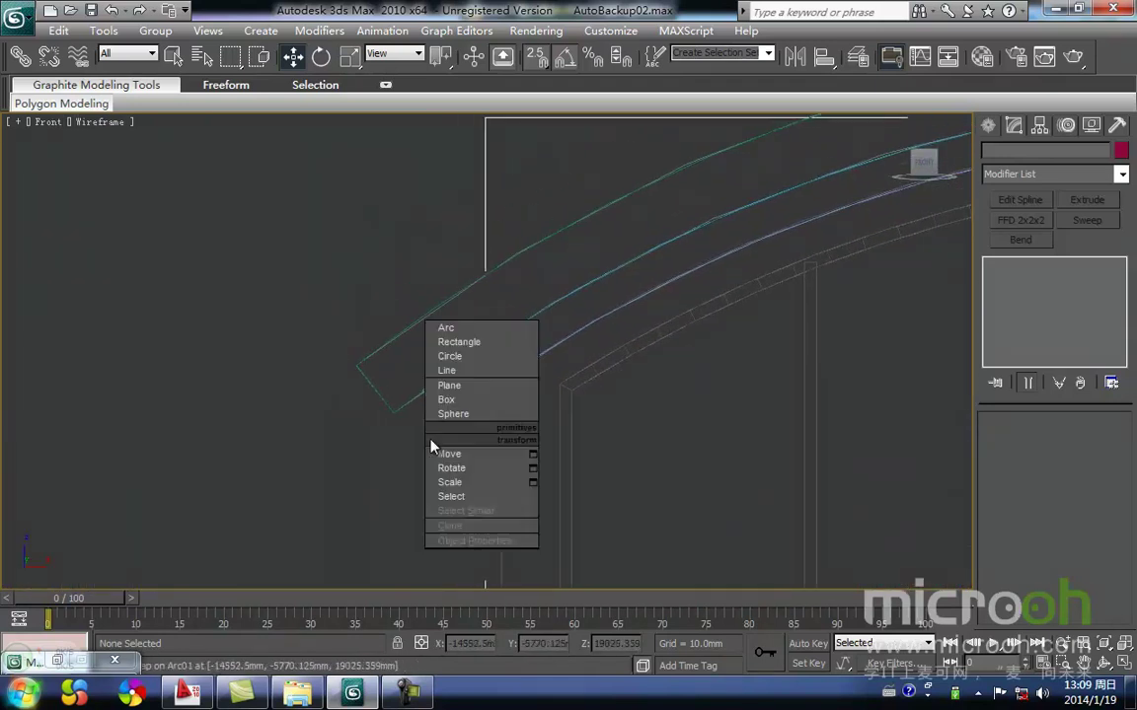
pyautogui.click(446, 370)
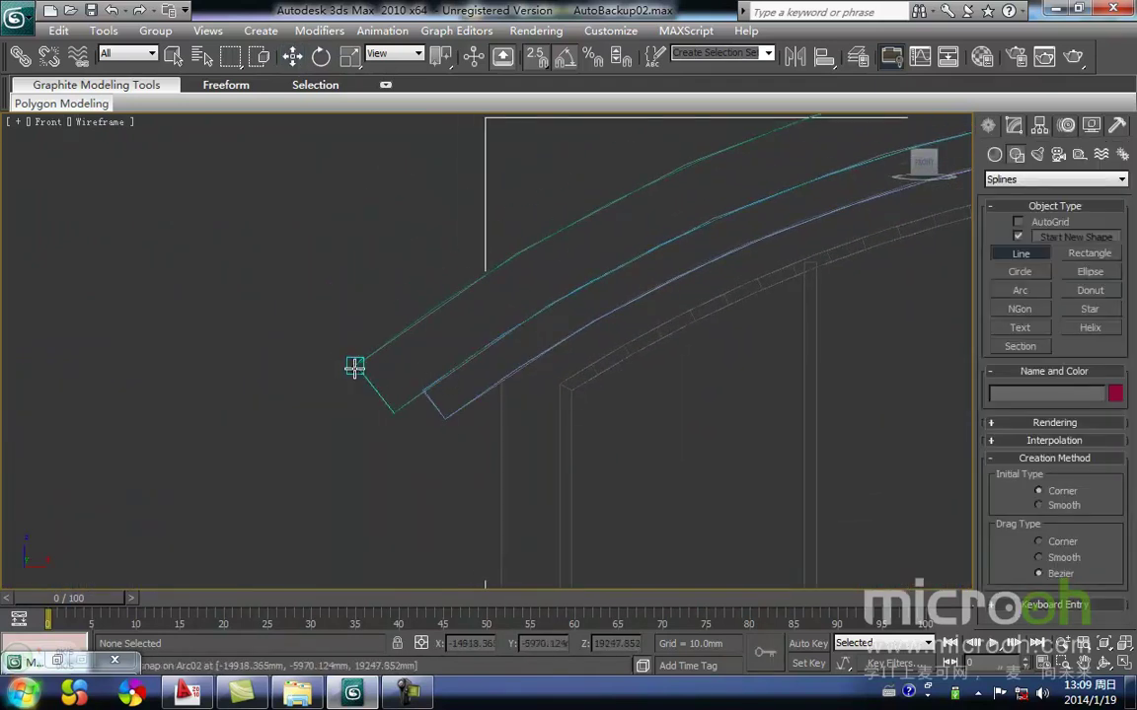
pyautogui.click(356, 366)
pyautogui.click(396, 414)
pyautogui.rightClick(396, 459)
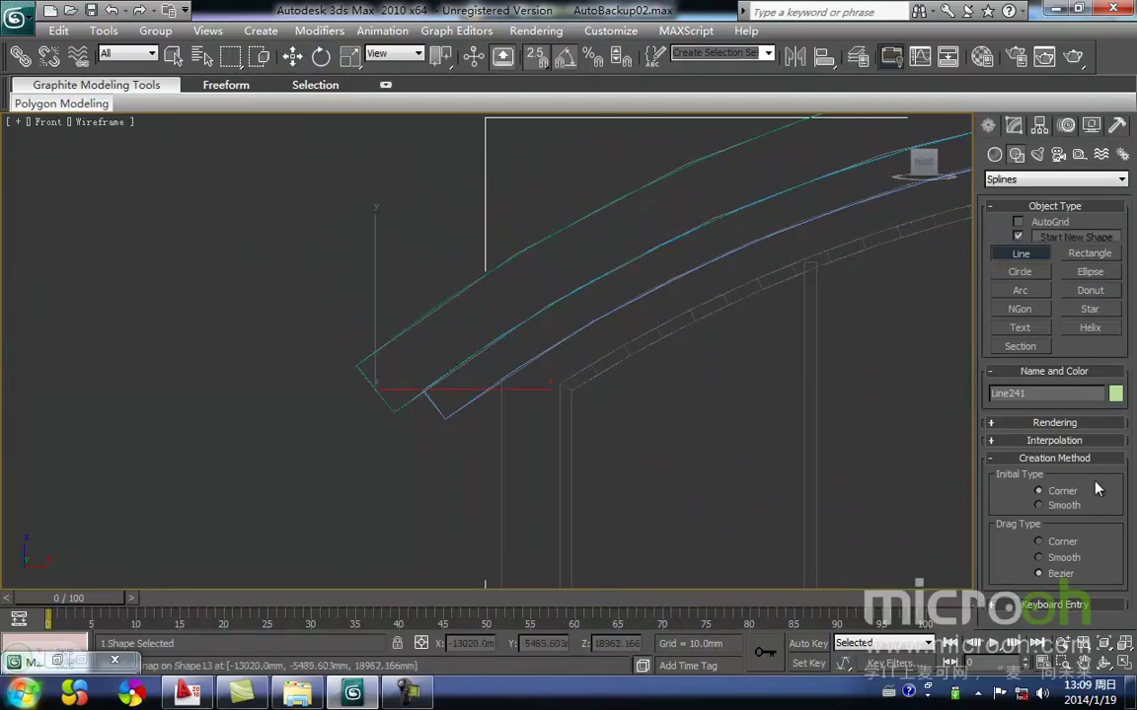
# Outline the line at the arched edge's left end into a closed four-sided profile.
pyautogui.click(1016, 125)
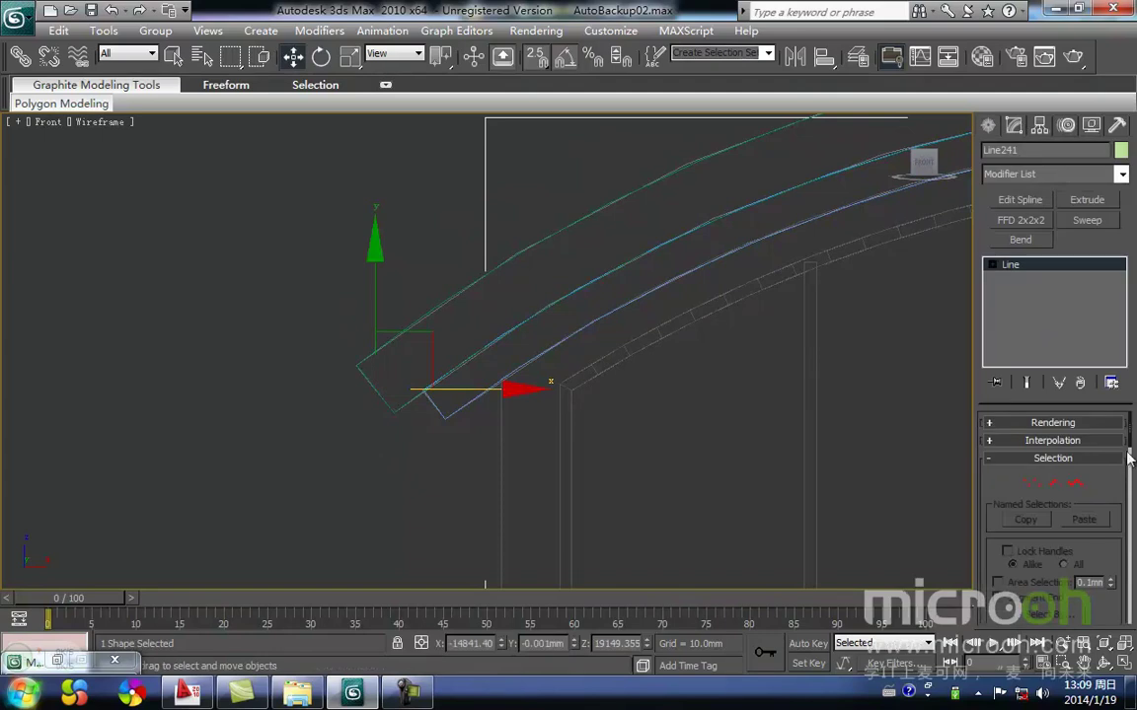
pyautogui.moveTo(1131, 449); pyautogui.dragTo(1130, 595)
pyautogui.click(992, 265)
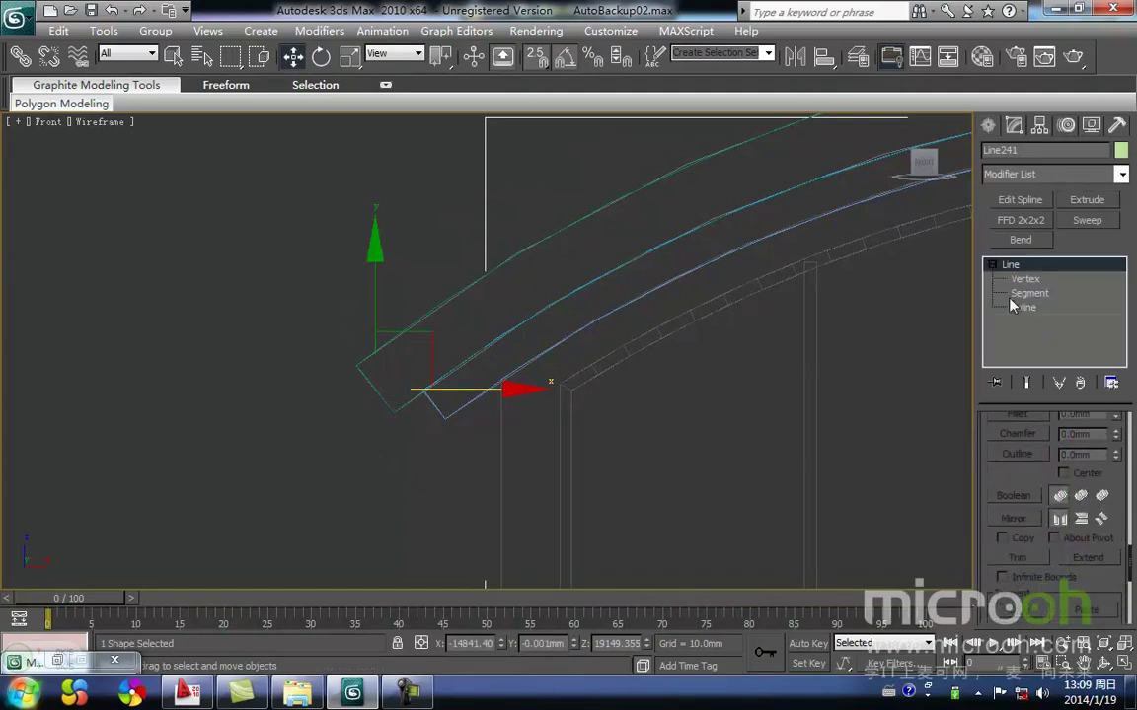
pyautogui.click(1023, 307)
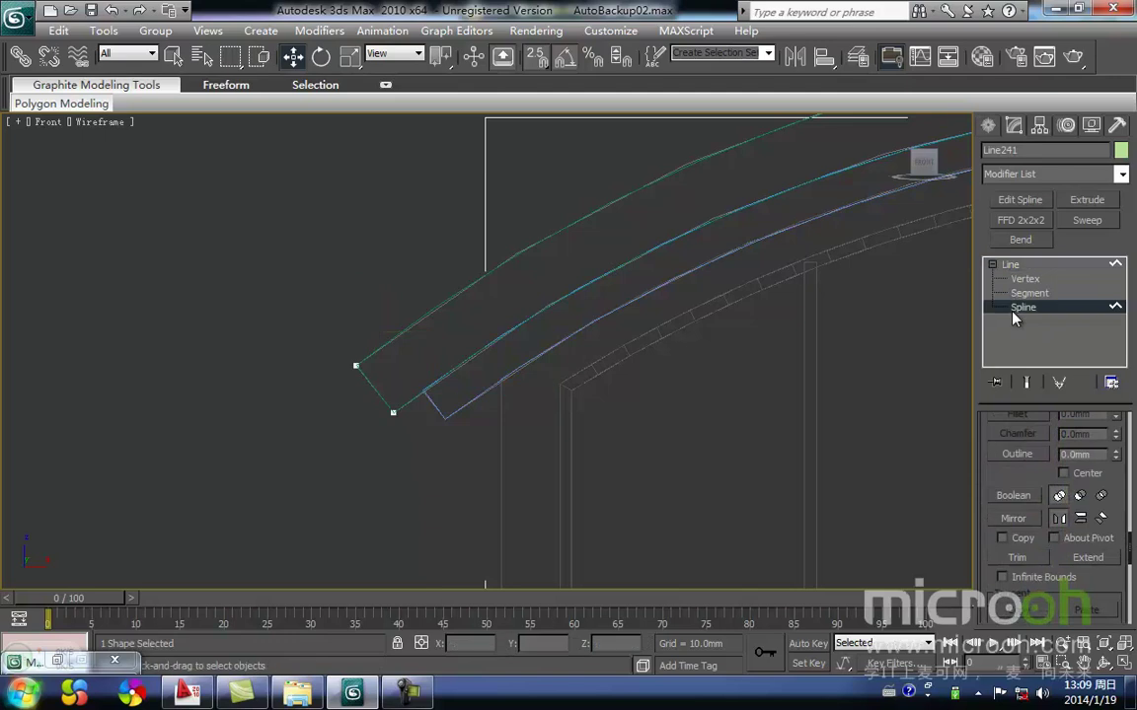
pyautogui.click(1018, 455)
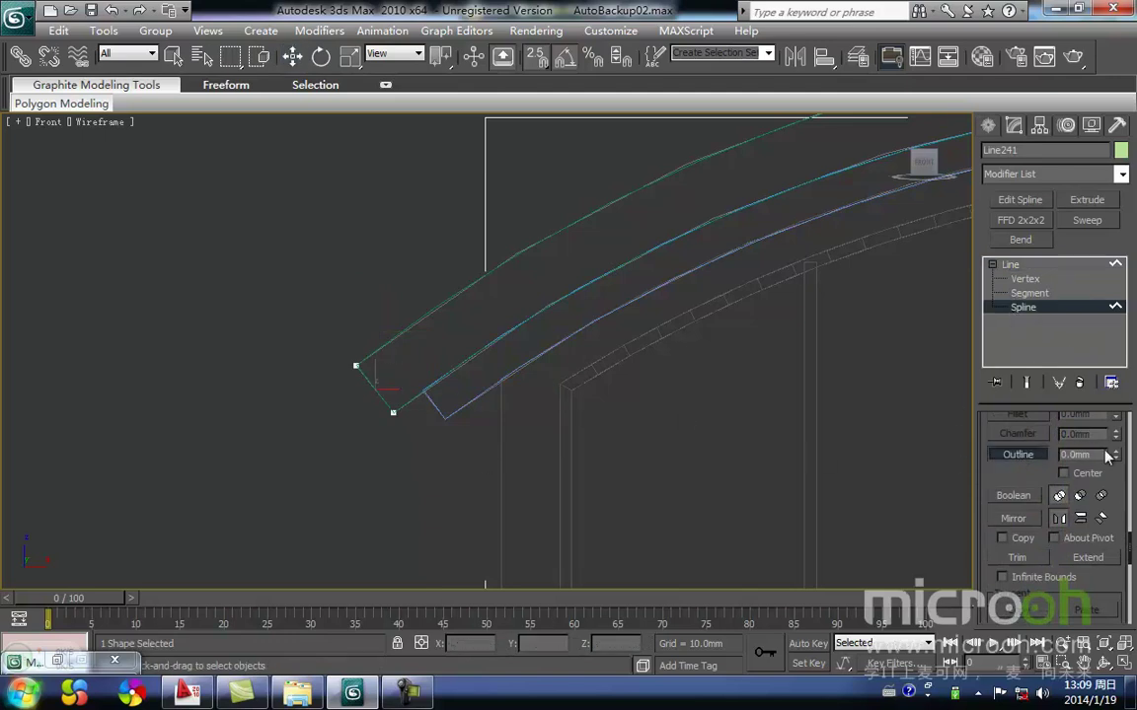
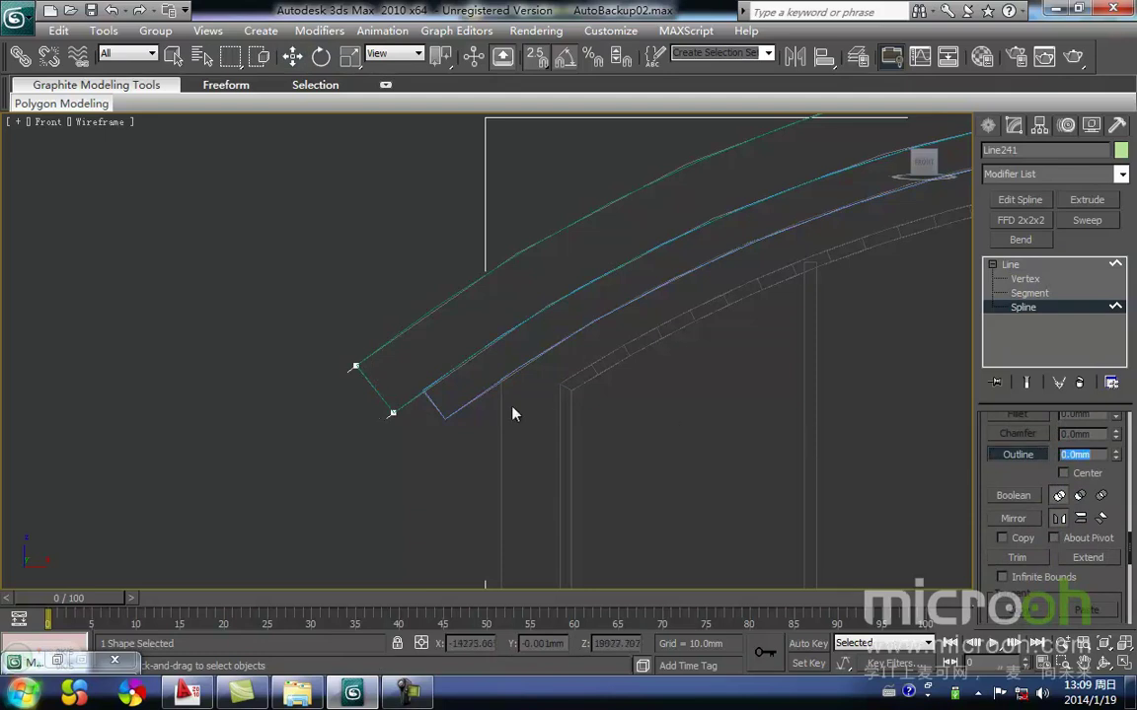
pyautogui.moveTo(512, 410); pyautogui.dragTo(733, 421, button='middle')
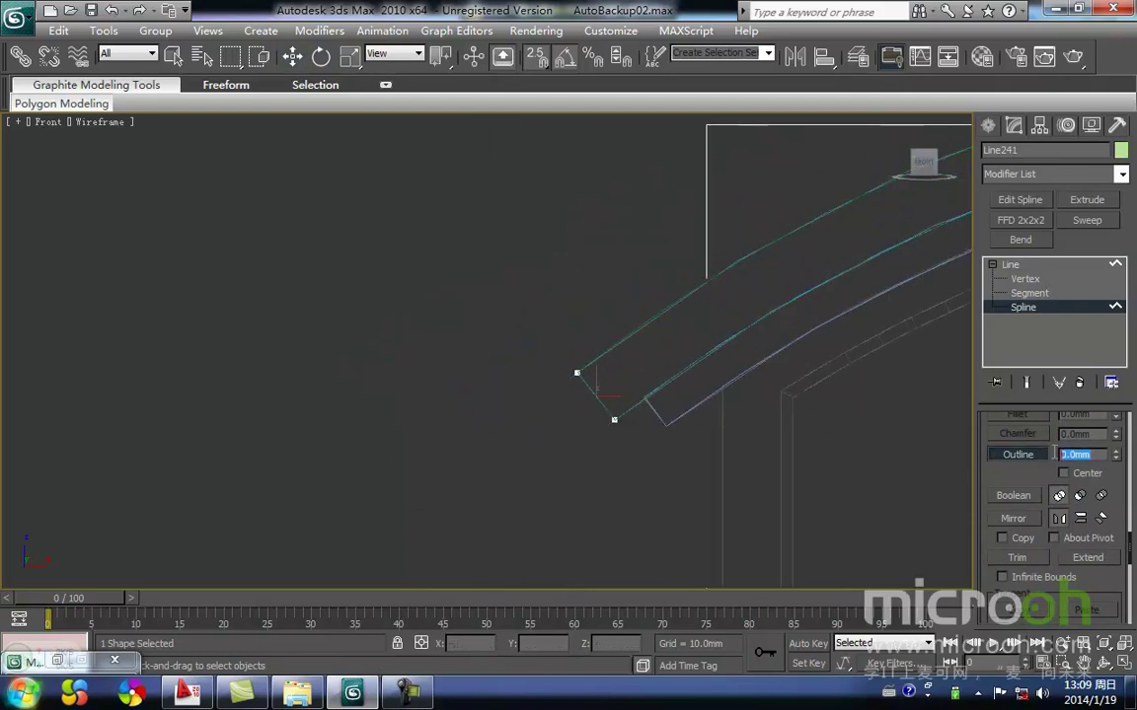
pyautogui.press('Return')
pyautogui.moveTo(589, 356); pyautogui.dragTo(554, 389, button='middle')
# Extrude the closed end profile with an amount of 4000 mm.
pyautogui.click(985, 128)
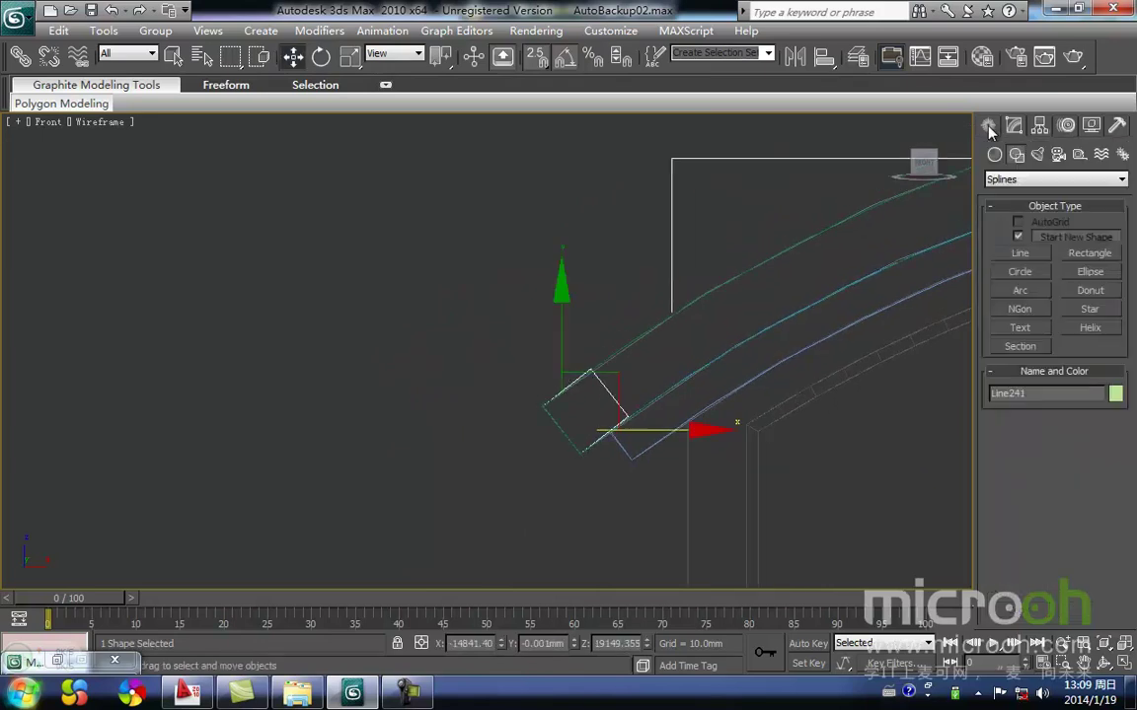
pyautogui.click(1013, 124)
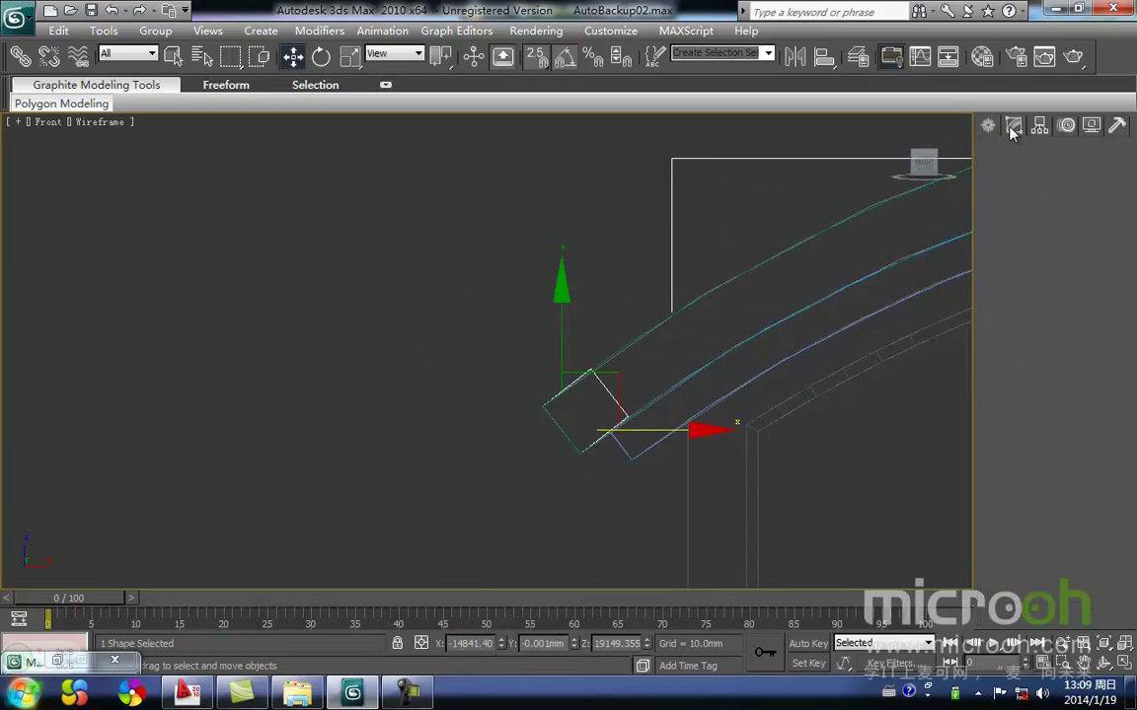
pyautogui.click(1087, 199)
pyautogui.moveTo(655, 404); pyautogui.dragTo(671, 392, button='middle')
pyautogui.doubleClick(1074, 446)
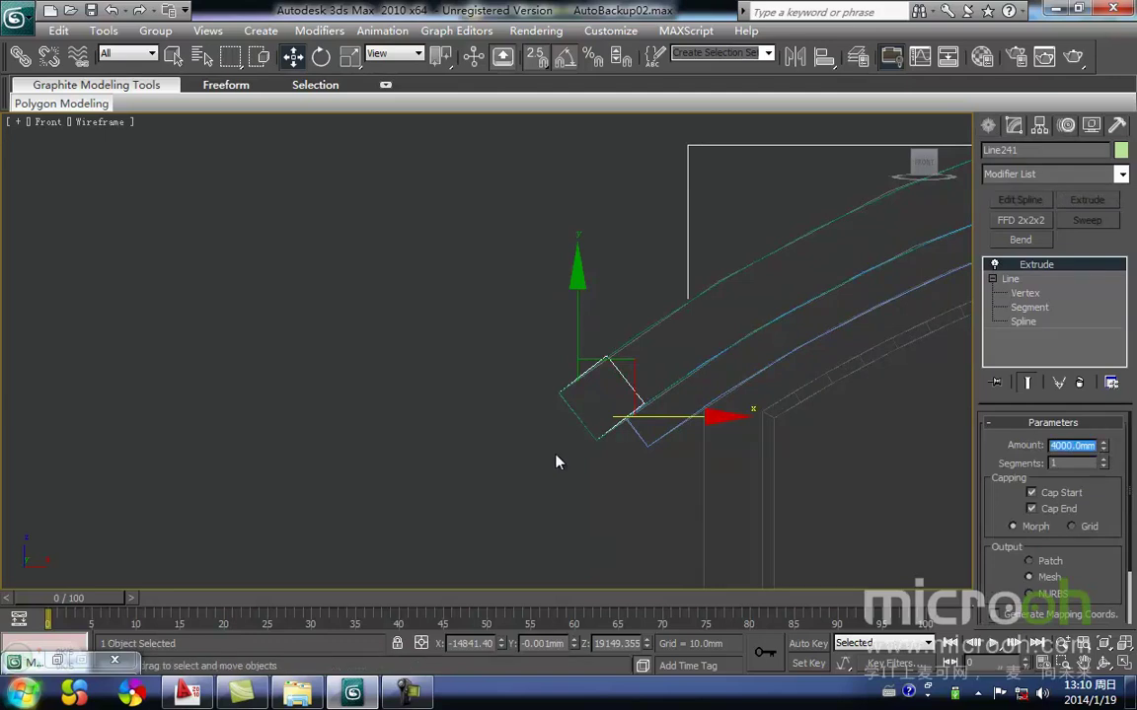
# In the left view, move the extruded end strip forward so it runs along the curved roof's lower edge to the front arch, and check it shaded.
pyautogui.moveTo(555, 459); pyautogui.dragTo(457, 439, button='middle')
pyautogui.press('l')
pyautogui.scroll(-6, 574, 360)
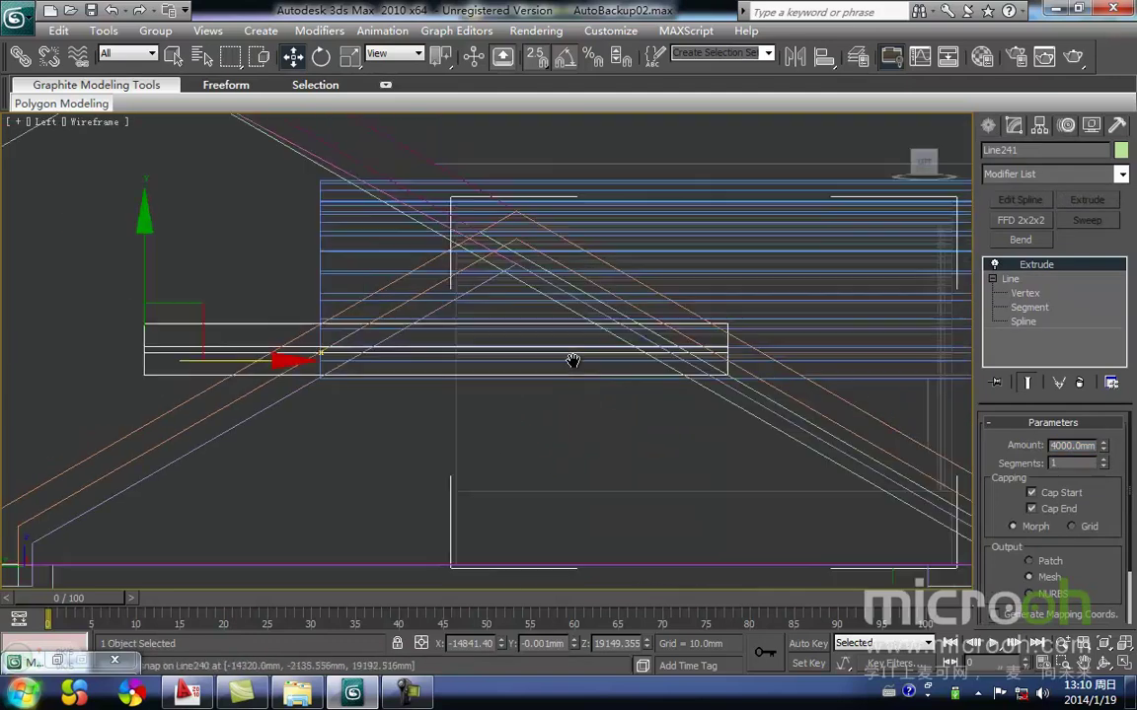
pyautogui.moveTo(158, 366); pyautogui.dragTo(628, 373)
pyautogui.moveTo(509, 392)
pyautogui.mouseDown(button='middle')
pyautogui.moveTo(566, 395)
pyautogui.moveTo(520, 436)
pyautogui.moveTo(444, 463)
pyautogui.moveTo(481, 456)
pyautogui.moveTo(498, 386)
pyautogui.mouseUp(button='middle')
pyautogui.press('F3')
pyautogui.scroll(-5, 564, 394)
pyautogui.press('x')
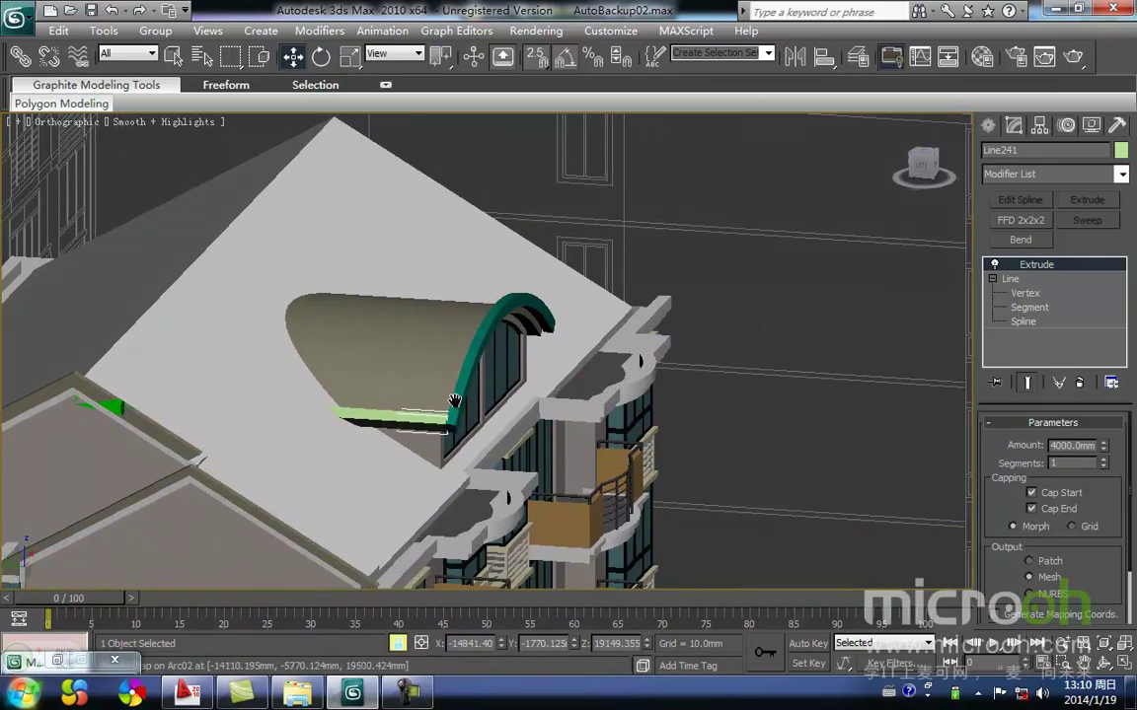
# In the front wireframe view, copy the extruded end strip horizontally towards the dormer's other side and mirror the copy left to right.
pyautogui.press('f')
pyautogui.press('z')
pyautogui.scroll(-3, 507, 381)
pyautogui.moveTo(485, 387)
pyautogui.mouseDown(button='middle')
pyautogui.moveTo(431, 393)
pyautogui.moveTo(128, 348)
pyautogui.mouseUp(button='middle')
pyautogui.scroll(-1, 454, 390)
pyautogui.press('F3')
pyautogui.scroll(-1, 472, 387)
pyautogui.keyDown('shift'); pyautogui.moveTo(262, 343); pyautogui.dragTo(850, 346); pyautogui.keyUp('shift')
pyautogui.press('Return')
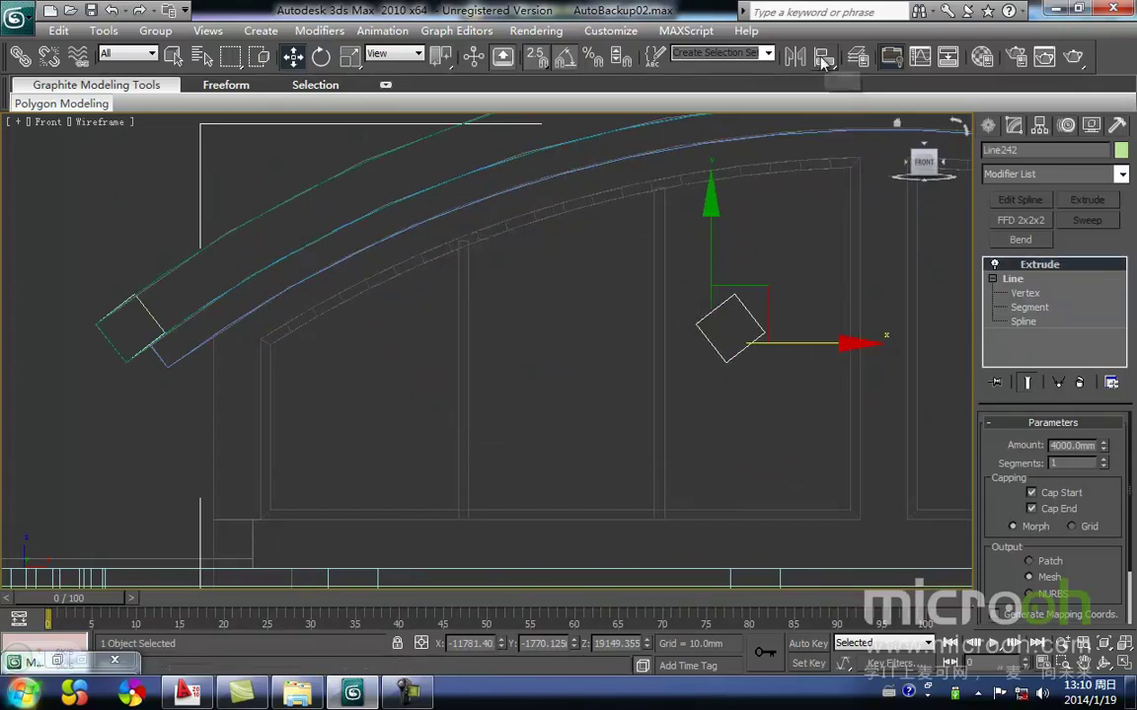
pyautogui.click(798, 56)
pyautogui.click(519, 470)
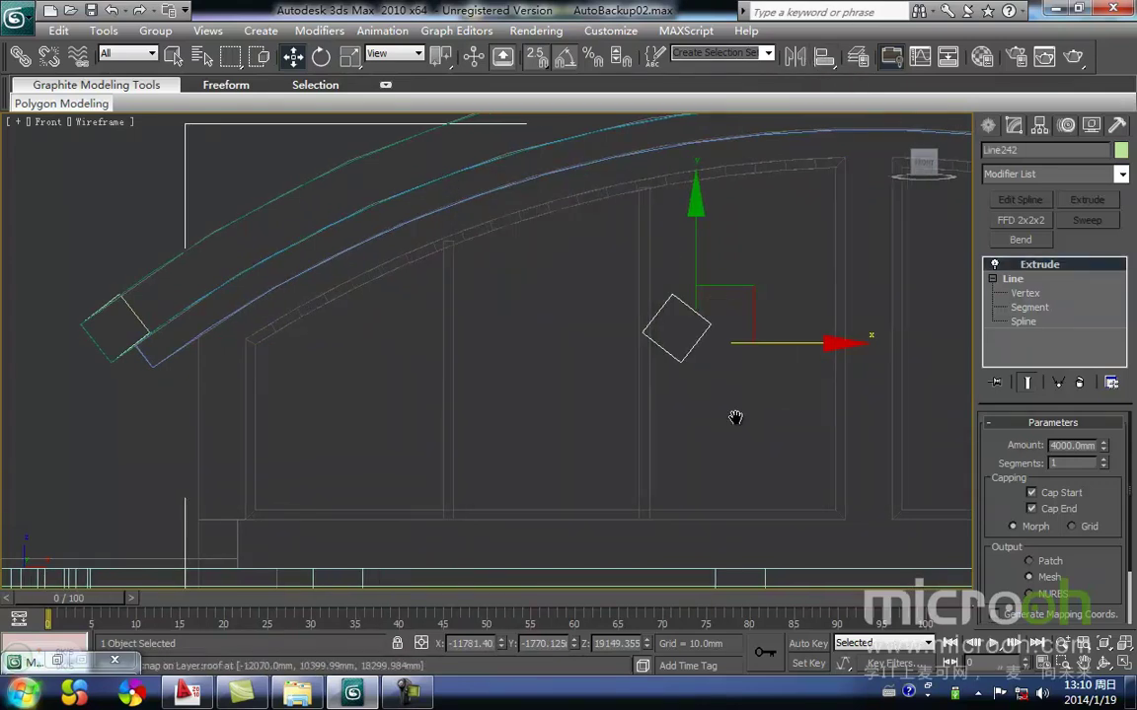
# Move the mirrored rectangular edge strip to the right end of the arched dormer roof and deselect it.
pyautogui.moveTo(733, 418); pyautogui.dragTo(475, 416, button='middle')
pyautogui.moveTo(444, 370); pyautogui.dragTo(916, 356)
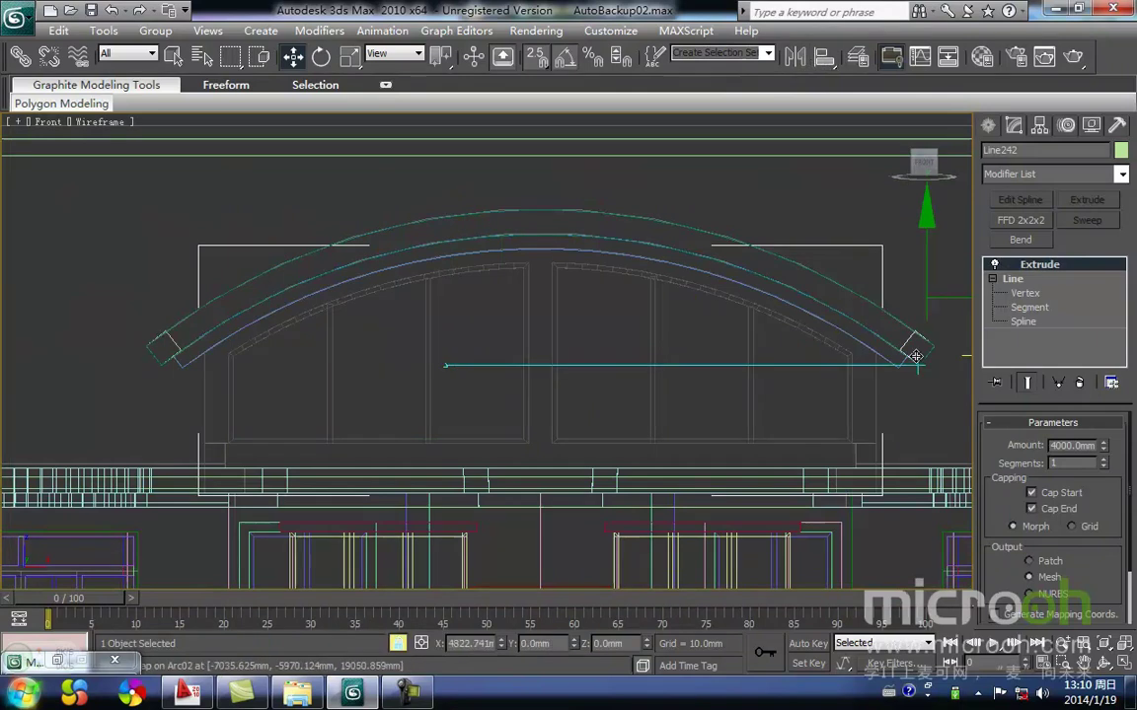
pyautogui.moveTo(869, 380); pyautogui.dragTo(710, 368, button='middle')
pyautogui.press('F3')
pyautogui.scroll(-5, 609, 457)
pyautogui.keyDown('alt'); pyautogui.moveTo(609, 457); pyautogui.dragTo(417, 351, button='middle'); pyautogui.keyUp('alt')
pyautogui.click(372, 271)
pyautogui.scroll(2, 469, 469)
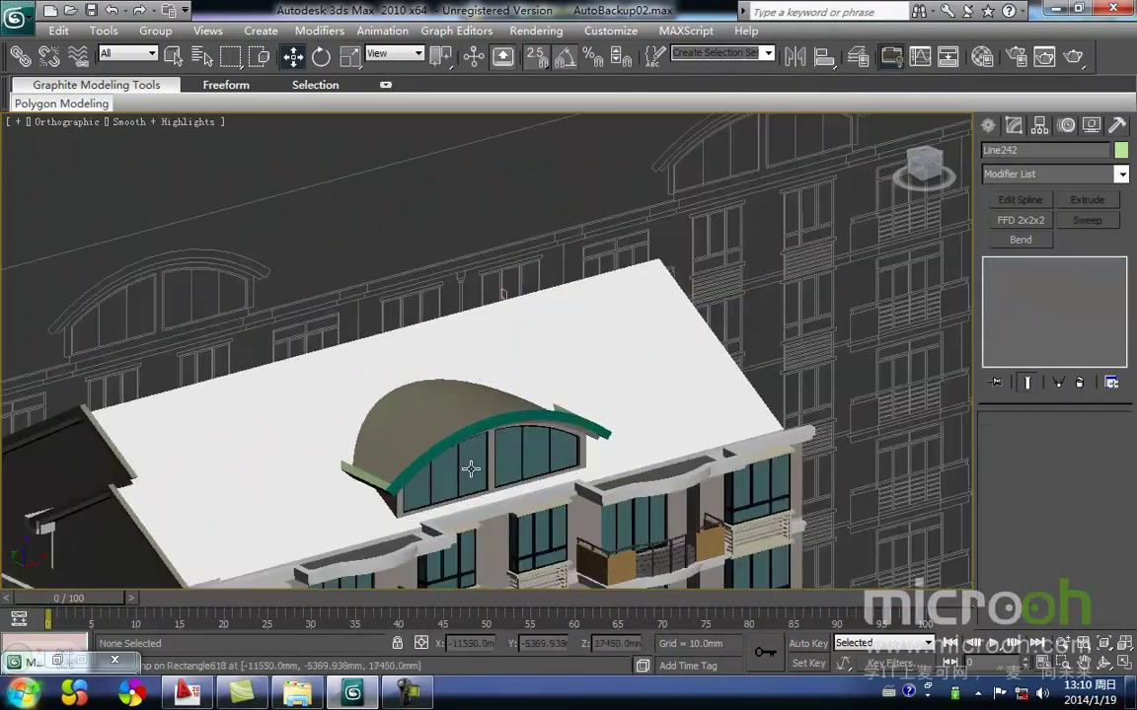
pyautogui.moveTo(459, 458); pyautogui.dragTo(491, 388, button='middle')
pyautogui.scroll(4, 491, 388)
pyautogui.click(335, 473)
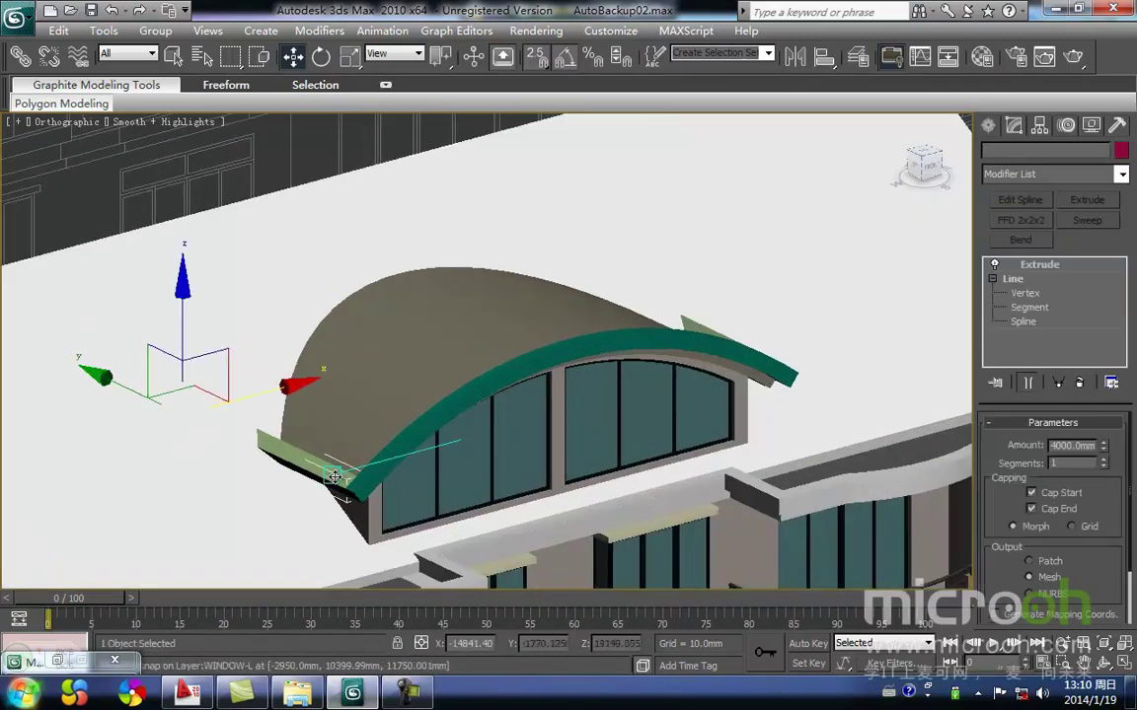
pyautogui.keyDown('ctrl'); pyautogui.click(785, 354); pyautogui.keyUp('ctrl')
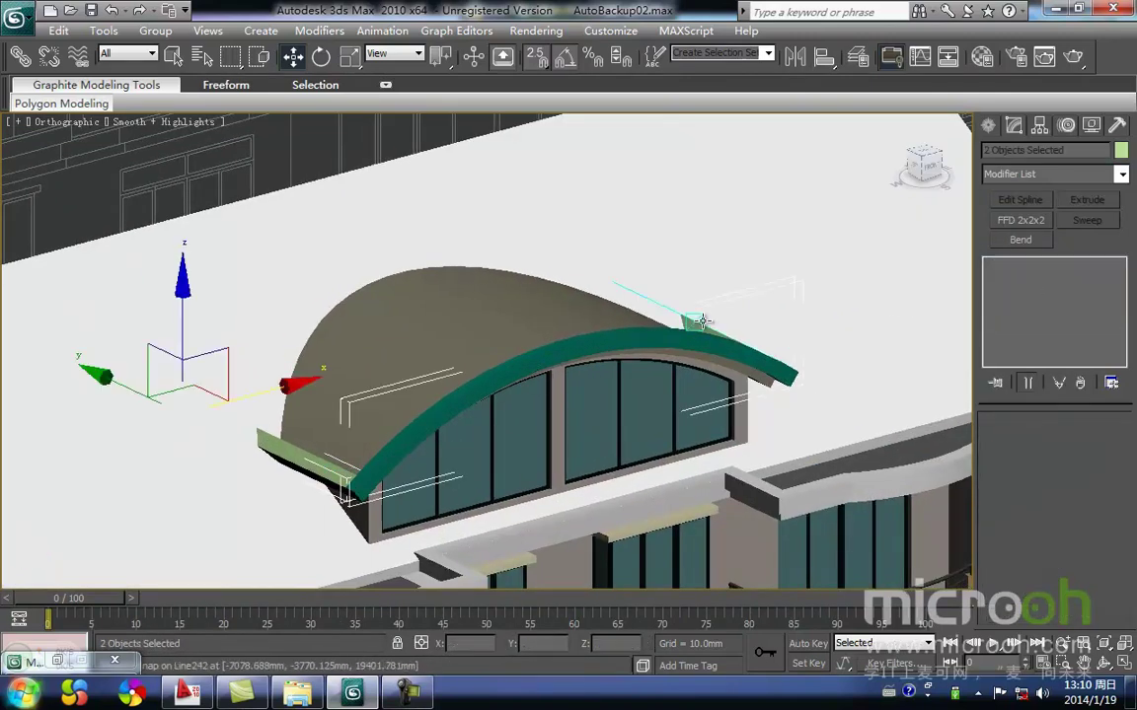
pyautogui.press('F3')
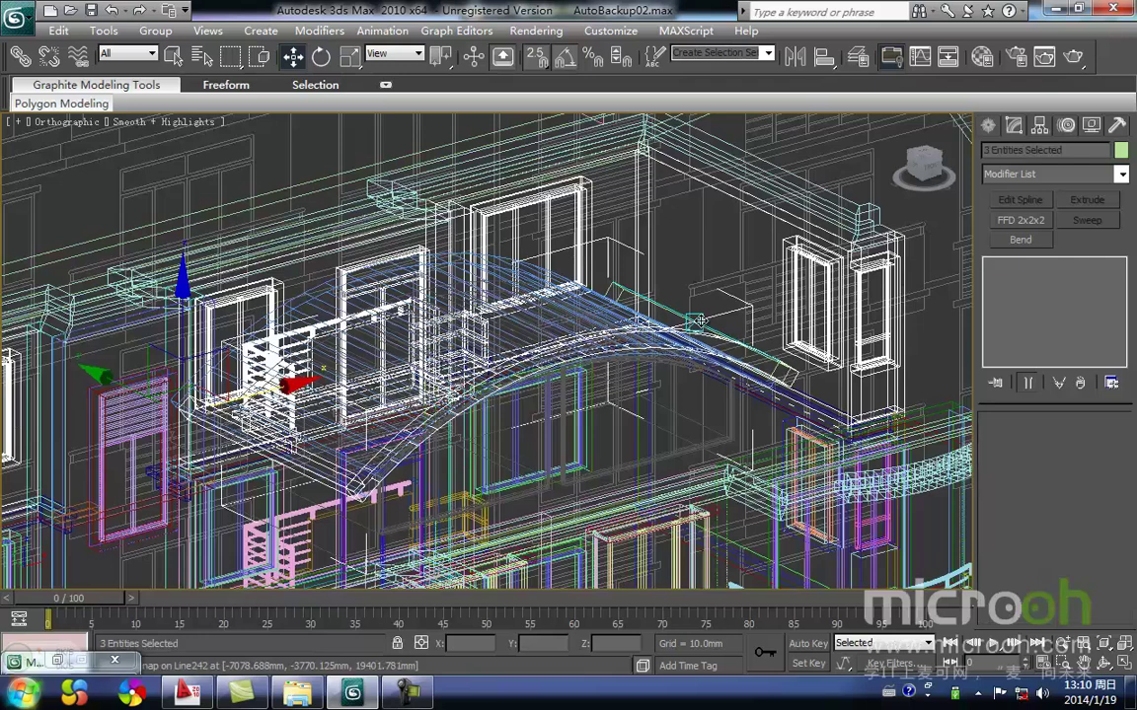
pyautogui.press('F3')
pyautogui.moveTo(699, 332); pyautogui.dragTo(583, 350, button='middle')
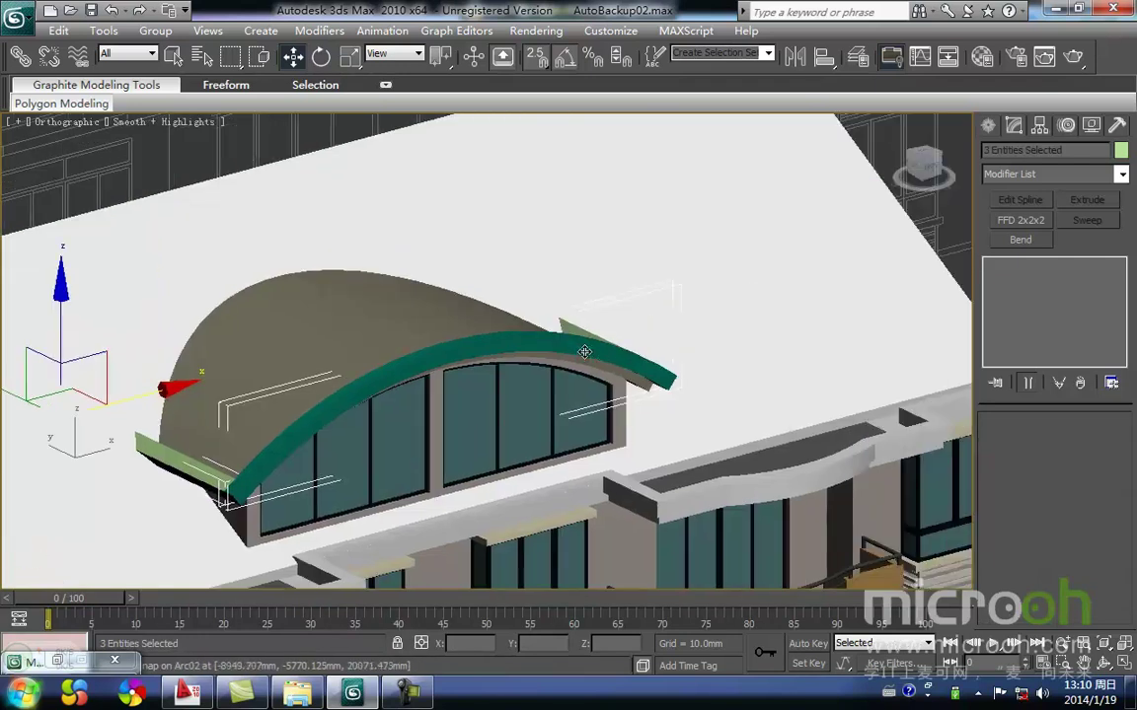
pyautogui.press('F3')
pyautogui.scroll(2, 605, 354)
pyautogui.scroll(2, 621, 355)
# Assign the 屋檐 material to the dormer's two side edge strips and its front arched fascia.
pyautogui.click(614, 280)
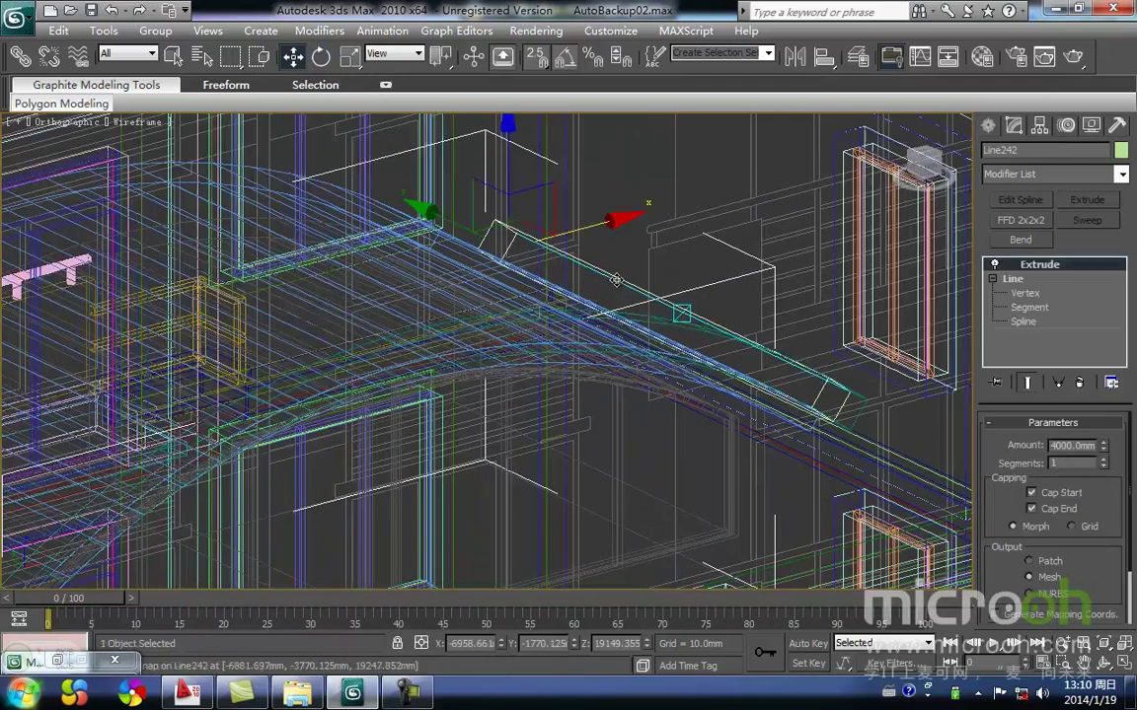
pyautogui.press('F3')
pyautogui.keyDown('ctrl'); pyautogui.click(762, 368); pyautogui.keyUp('ctrl')
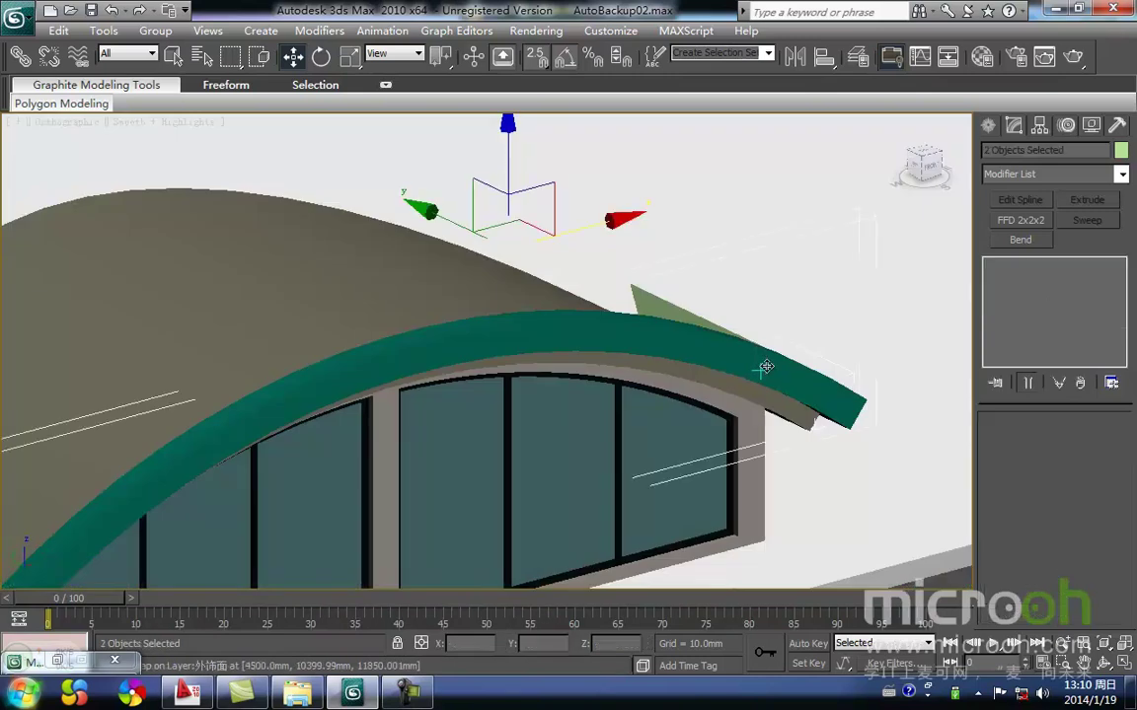
pyautogui.moveTo(647, 347); pyautogui.dragTo(739, 326, button='middle')
pyautogui.scroll(-3, 739, 327)
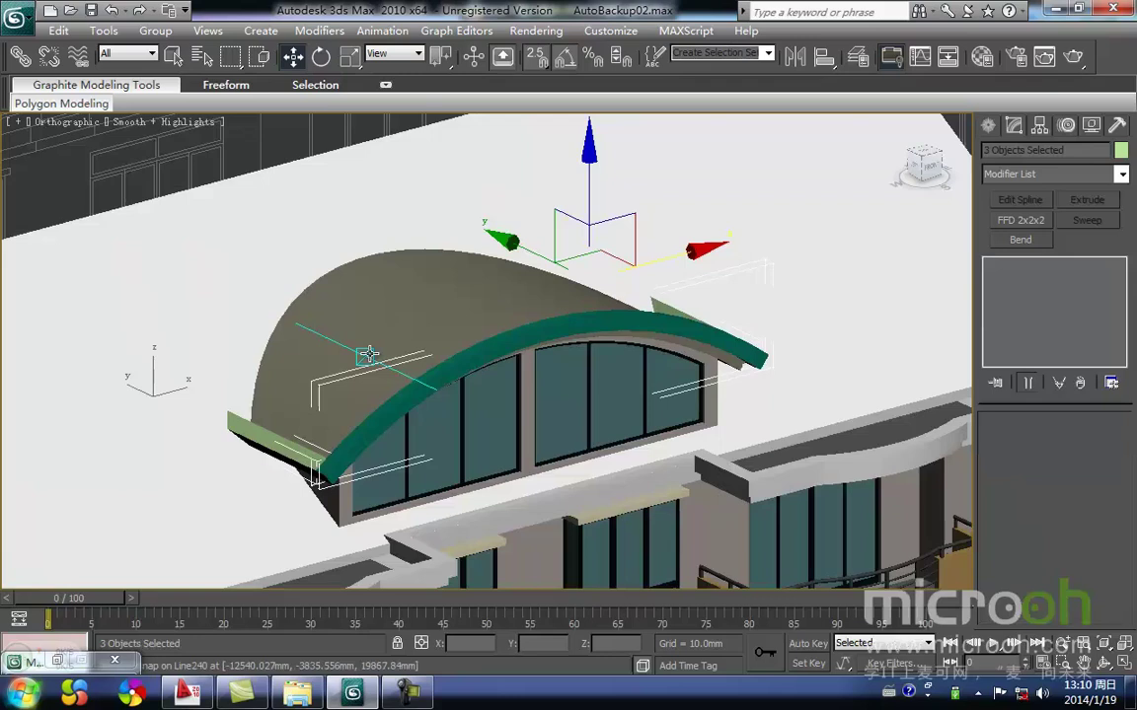
pyautogui.press('m')
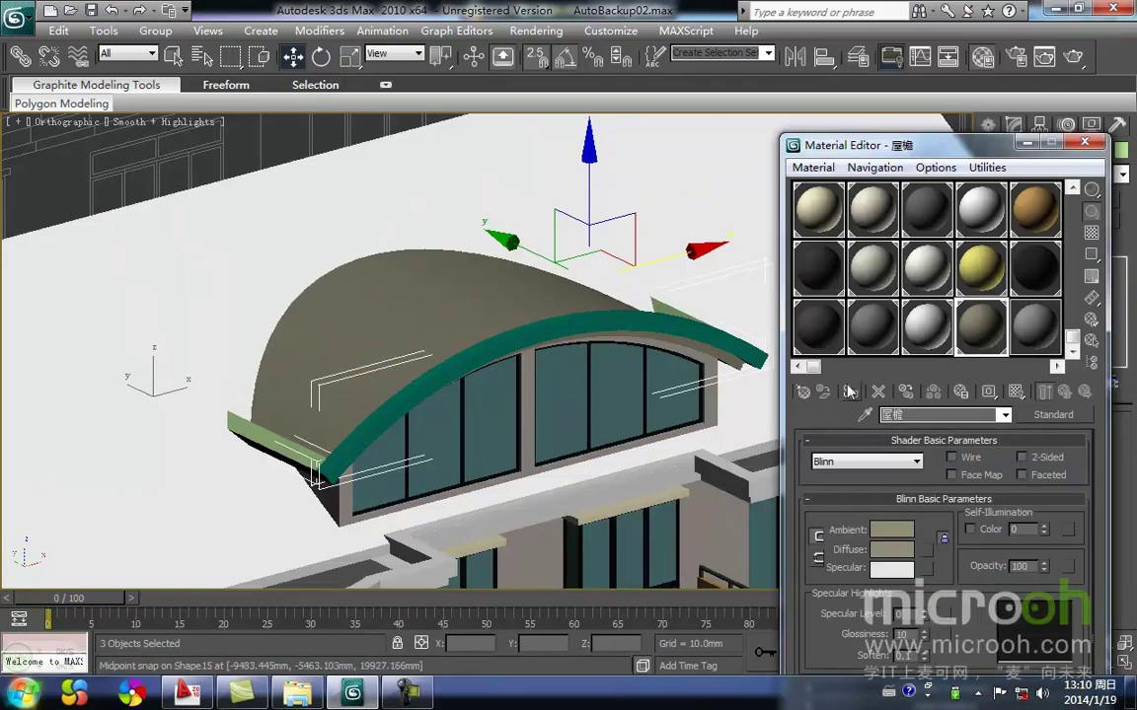
pyautogui.click(850, 391)
pyautogui.moveTo(391, 391); pyautogui.dragTo(452, 499, button='middle')
pyautogui.click(227, 254)
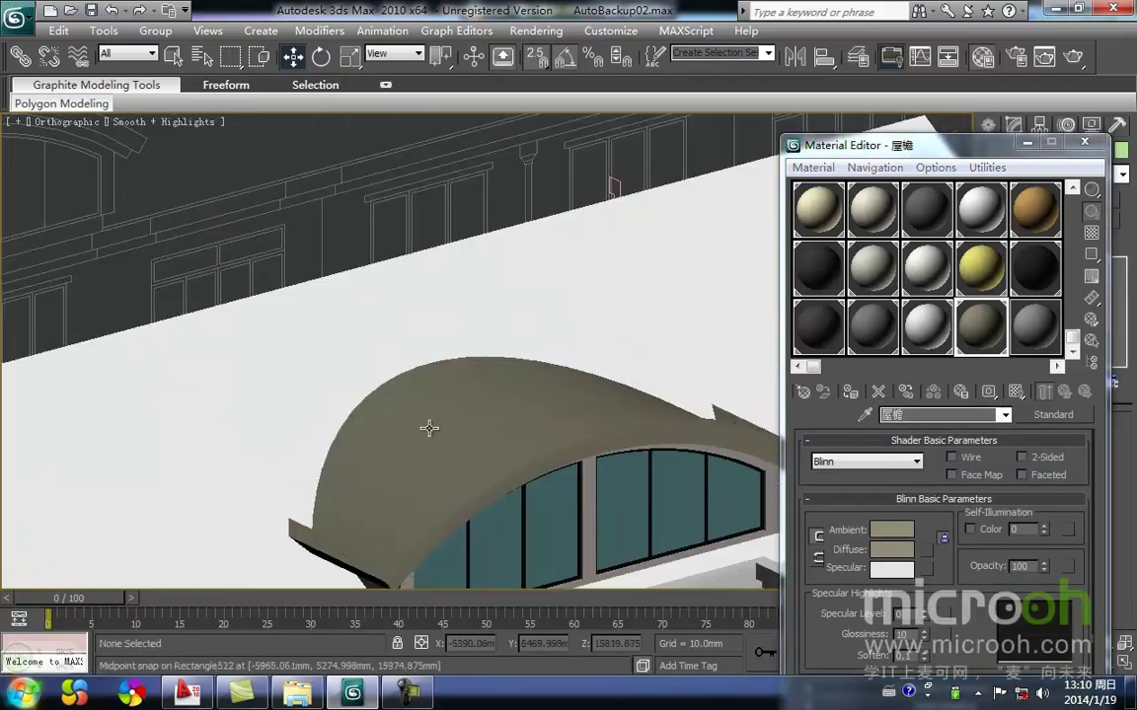
# Assign the 屋顶 material to the dormer's curved roof surface and minimize the Material Editor.
pyautogui.click(704, 448)
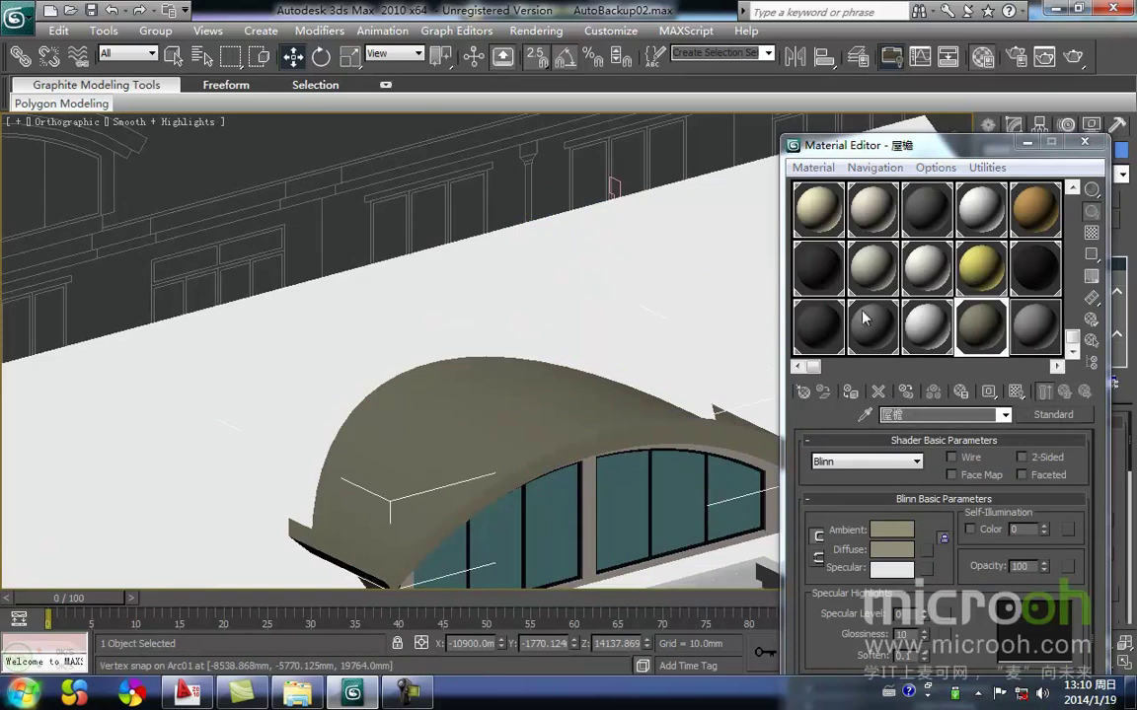
pyautogui.click(945, 336)
pyautogui.click(850, 393)
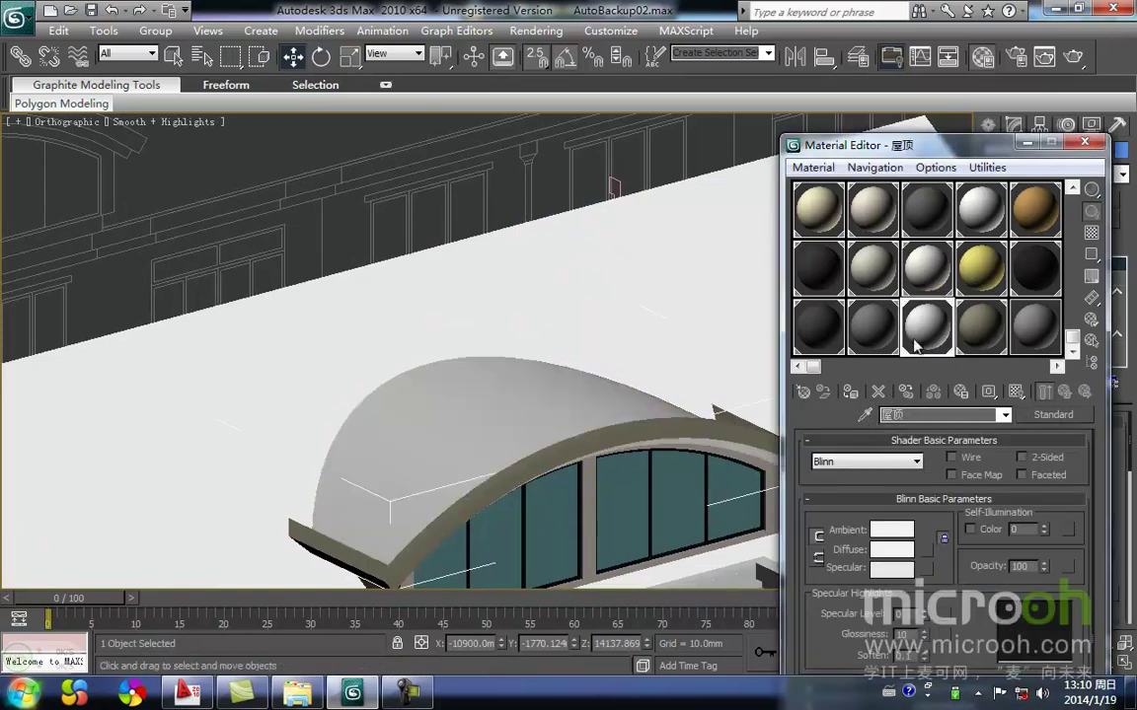
pyautogui.click(1026, 148)
pyautogui.scroll(-8, 523, 493)
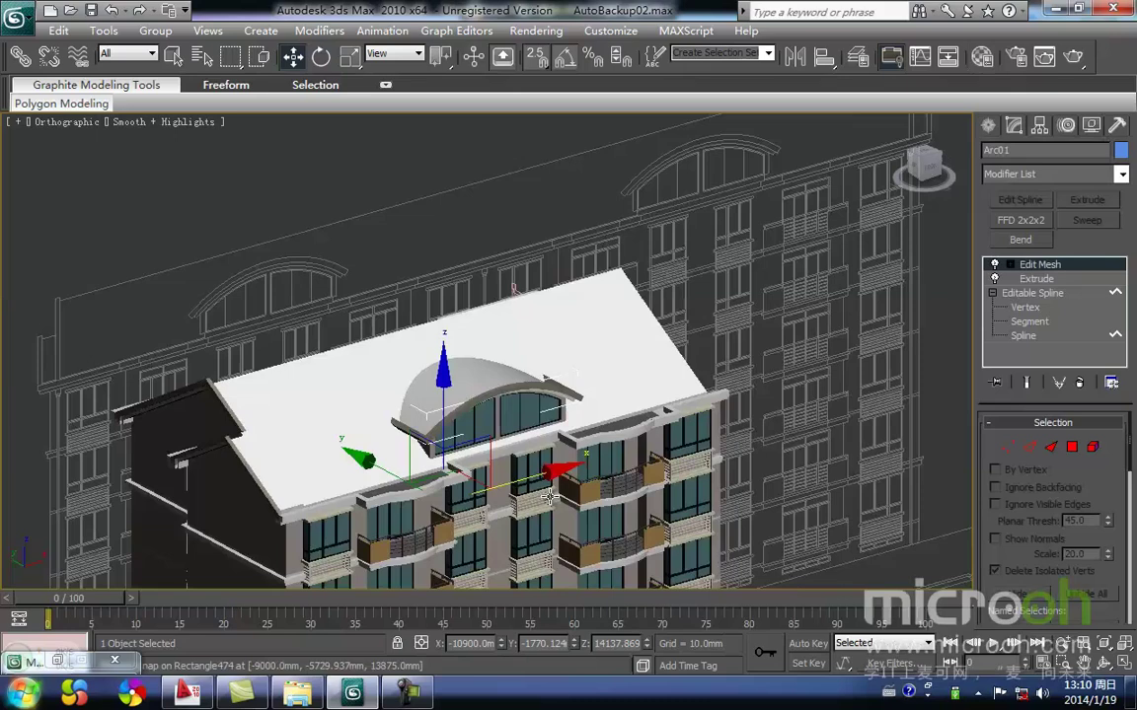
pyautogui.keyDown('alt'); pyautogui.moveTo(544, 494); pyautogui.dragTo(642, 481, button='middle'); pyautogui.keyUp('alt')
pyautogui.scroll(3, 399, 418)
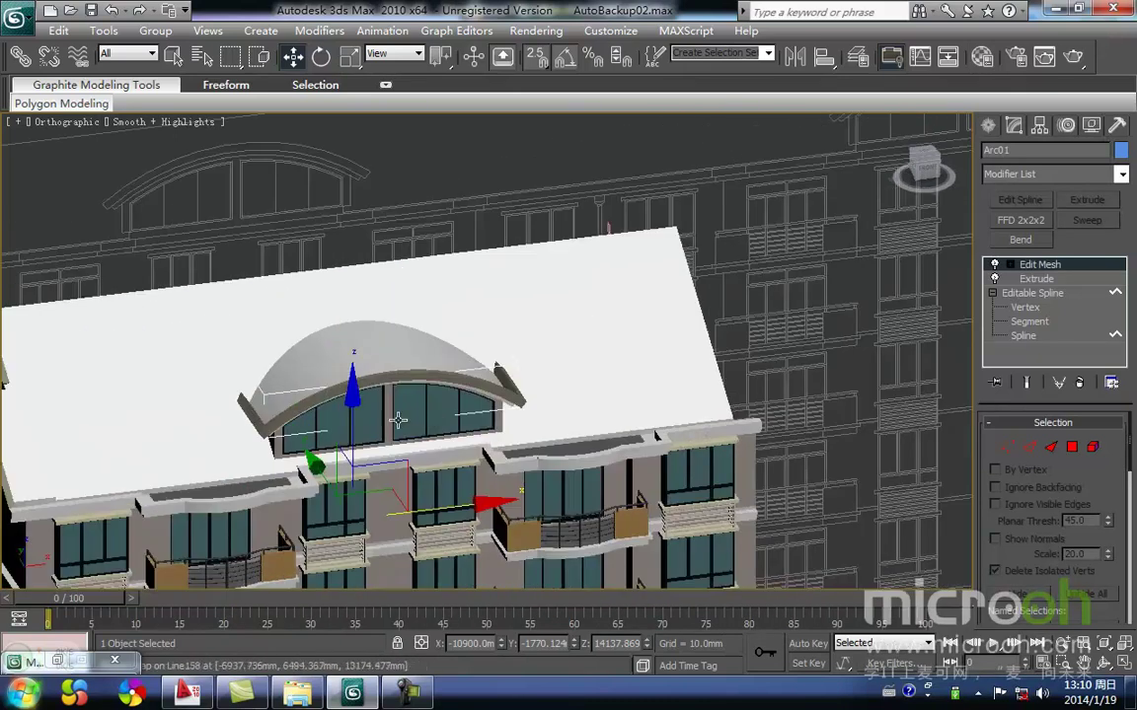
pyautogui.moveTo(399, 418); pyautogui.dragTo(494, 438, button='middle')
# Select all seven parts of the arched dormer in the front view and combine them into a group.
pyautogui.press('b')
pyautogui.press('f')
pyautogui.press('z')
pyautogui.moveTo(420, 331); pyautogui.dragTo(459, 366, button='middle')
pyautogui.scroll(-2, 459, 366)
pyautogui.press('F3')
pyautogui.scroll(-2, 450, 349)
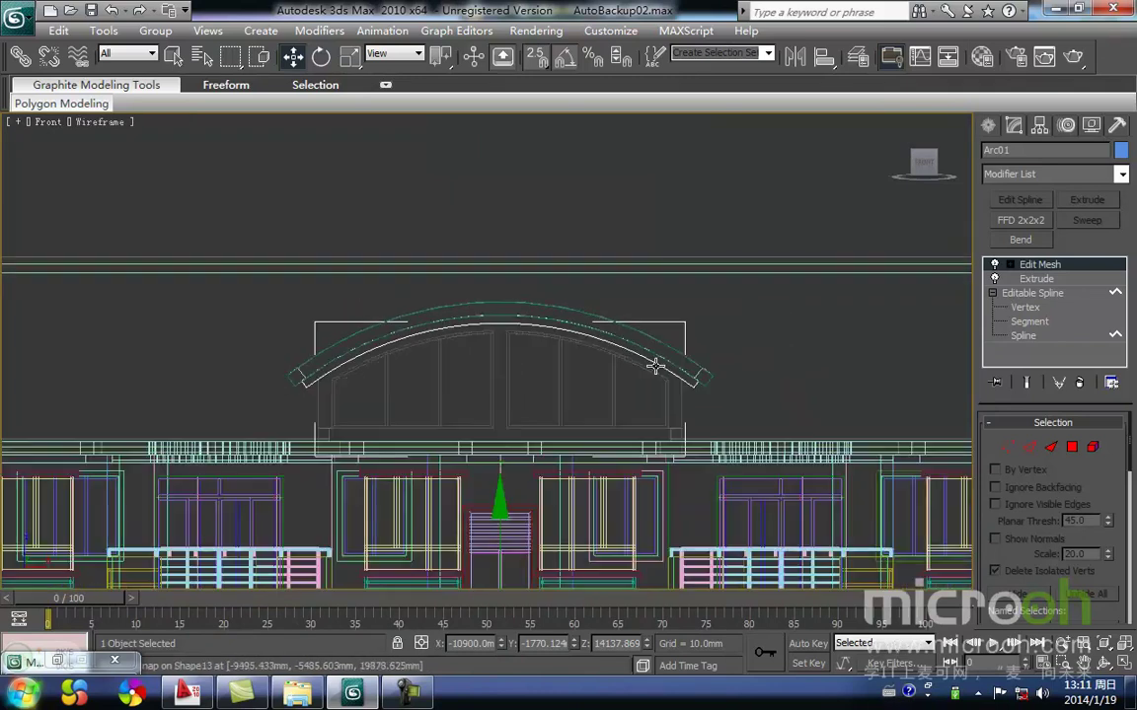
pyautogui.moveTo(317, 318); pyautogui.dragTo(264, 304)
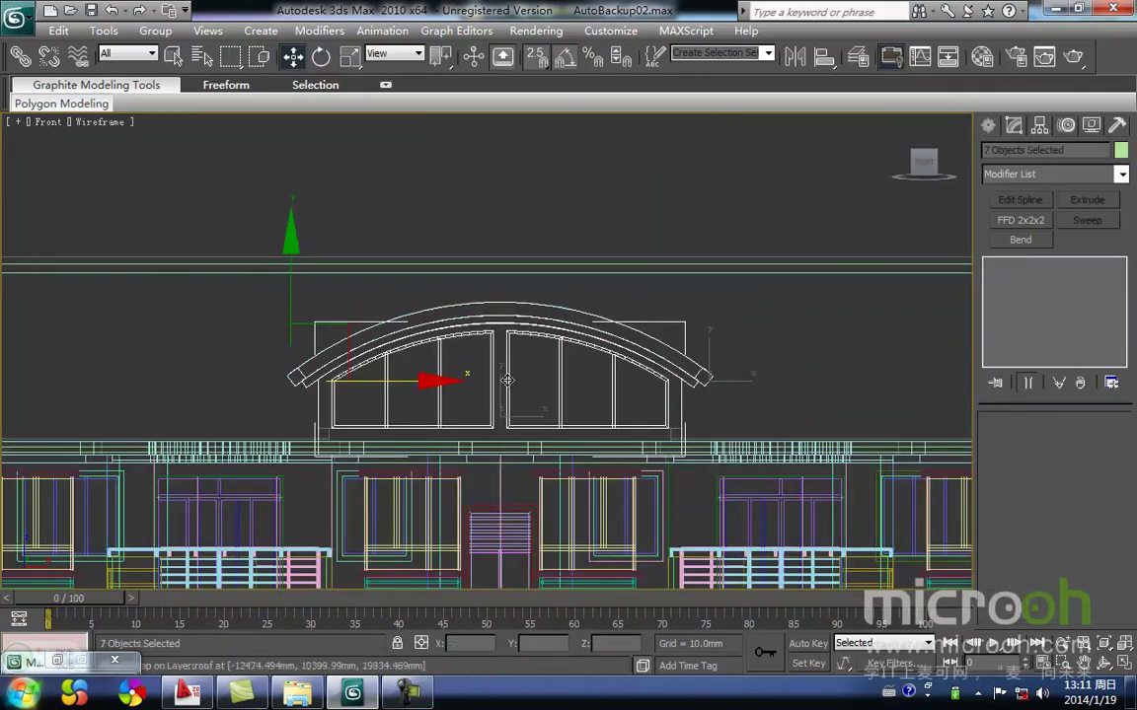
pyautogui.moveTo(762, 360); pyautogui.dragTo(487, 356, button='middle')
pyautogui.click(155, 33)
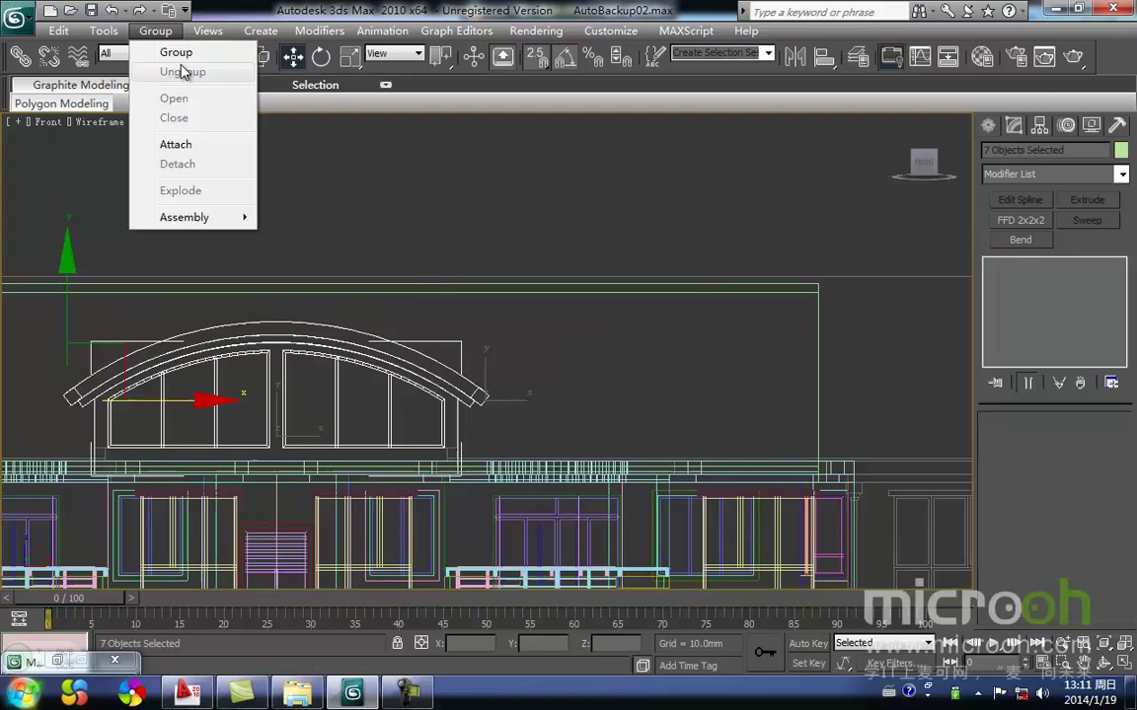
pyautogui.click(178, 48)
pyautogui.click(550, 383)
# Compare the grouped dormer with the elevation drawing and examine its fit on the shaded pitched roof.
pyautogui.scroll(-6, 476, 386)
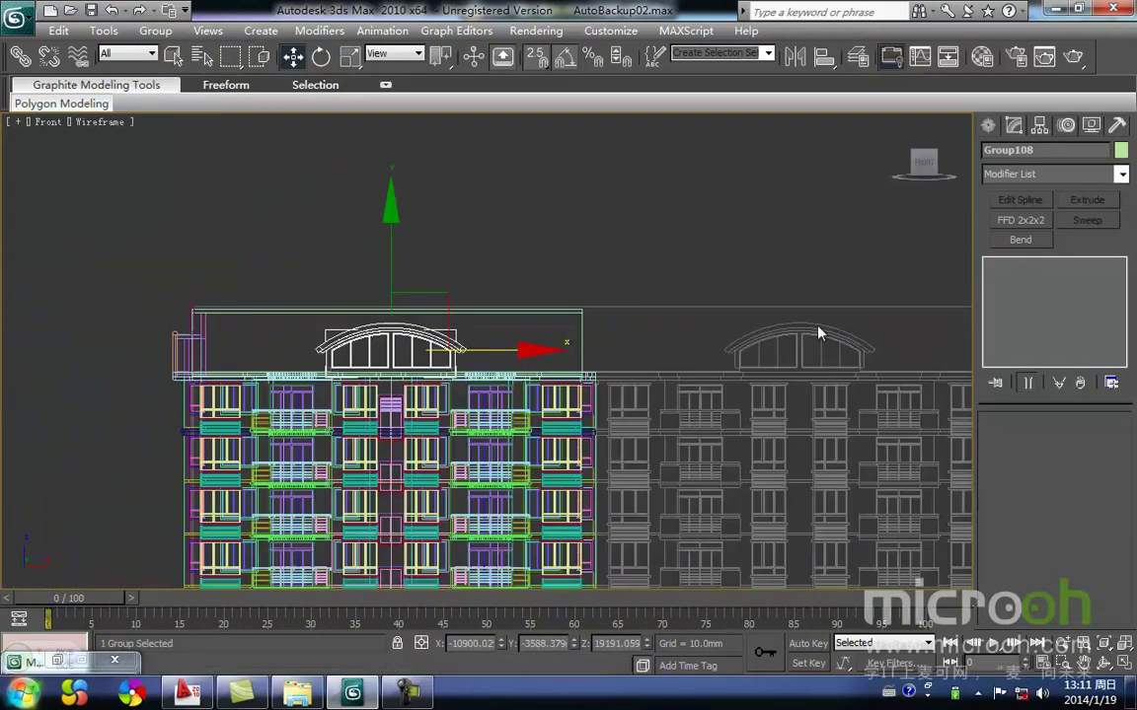
pyautogui.moveTo(738, 316); pyautogui.dragTo(754, 279, button='middle')
pyautogui.scroll(2, 710, 283)
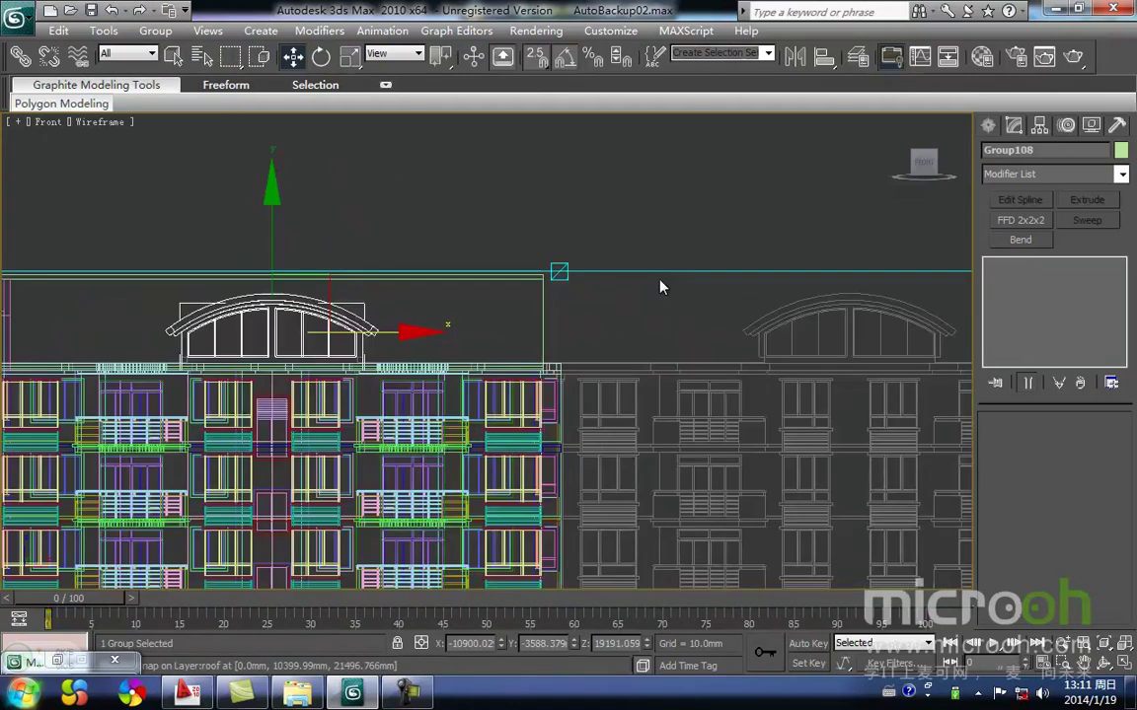
pyautogui.press('F3')
pyautogui.click(413, 195)
pyautogui.moveTo(311, 254); pyautogui.dragTo(316, 200, button='middle')
pyautogui.scroll(-4, 395, 355)
pyautogui.moveTo(428, 426)
pyautogui.keyDown('alt'); pyautogui.mouseDown(button='middle')
pyautogui.moveTo(596, 477)
pyautogui.moveTo(448, 435)
pyautogui.mouseUp(button='middle'); pyautogui.keyUp('alt')
pyautogui.scroll(3, 444, 398)
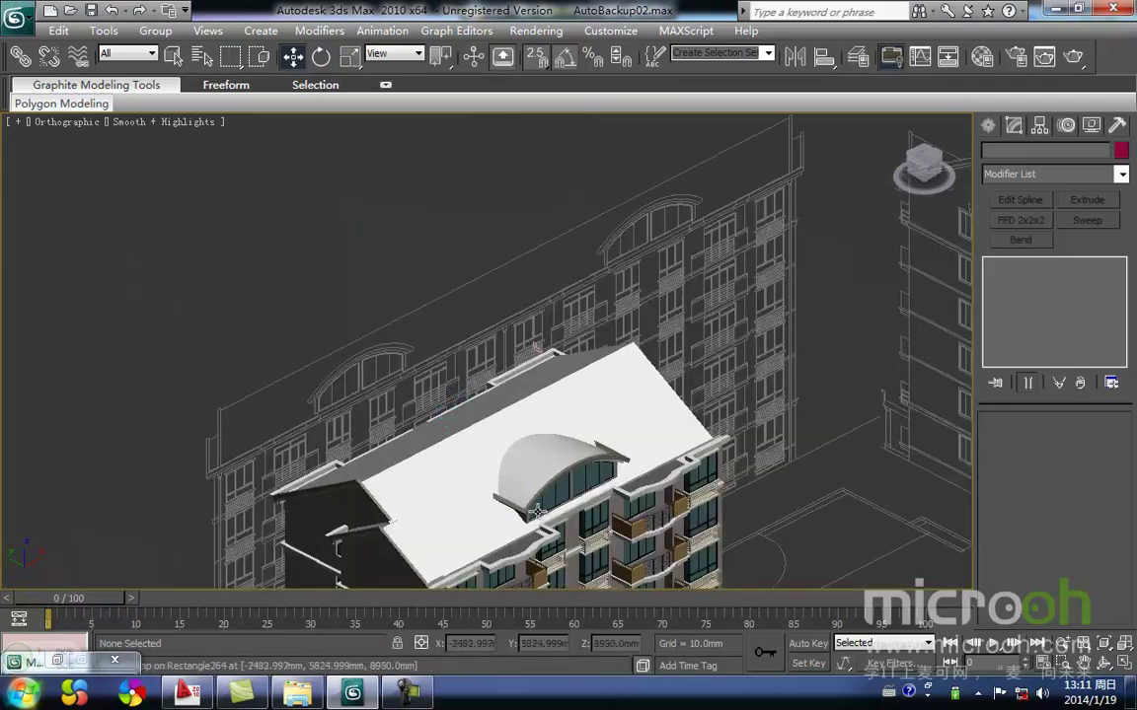
pyautogui.scroll(-3, 456, 441)
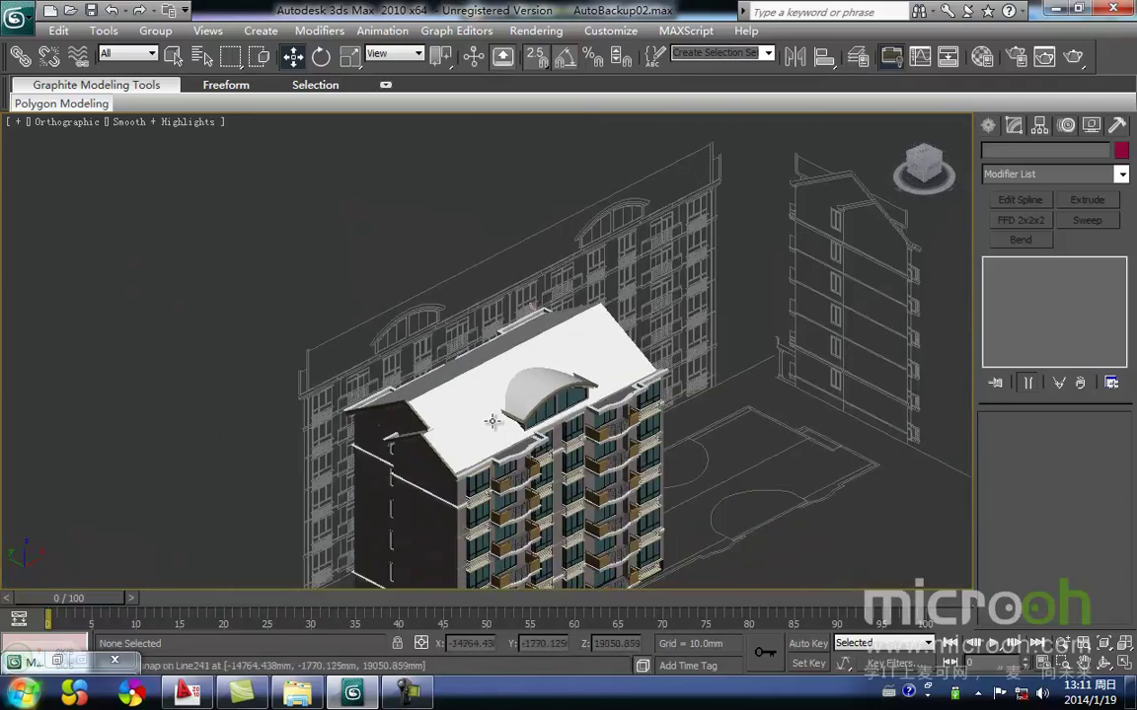
pyautogui.scroll(3, 449, 390)
pyautogui.moveTo(589, 357); pyautogui.dragTo(587, 325, button='middle')
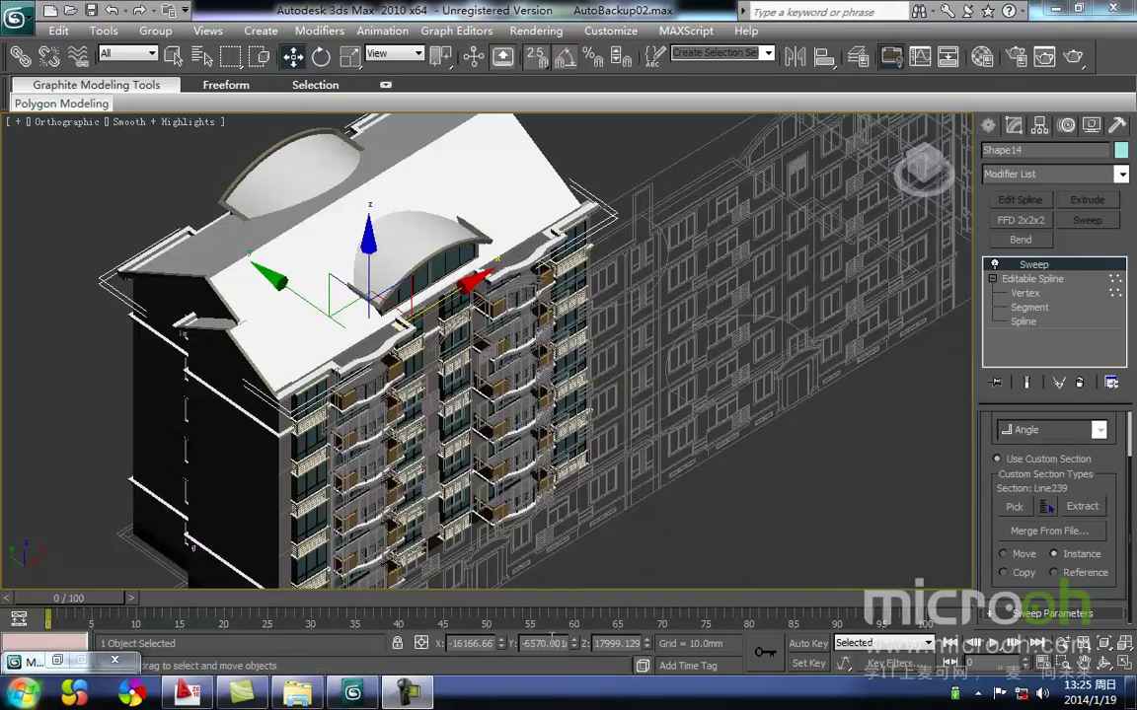
# Examine the roof-edge cornice along the facade, around the balconies and at the gable end.
pyautogui.moveTo(308, 108); pyautogui.dragTo(379, 249, button='middle')
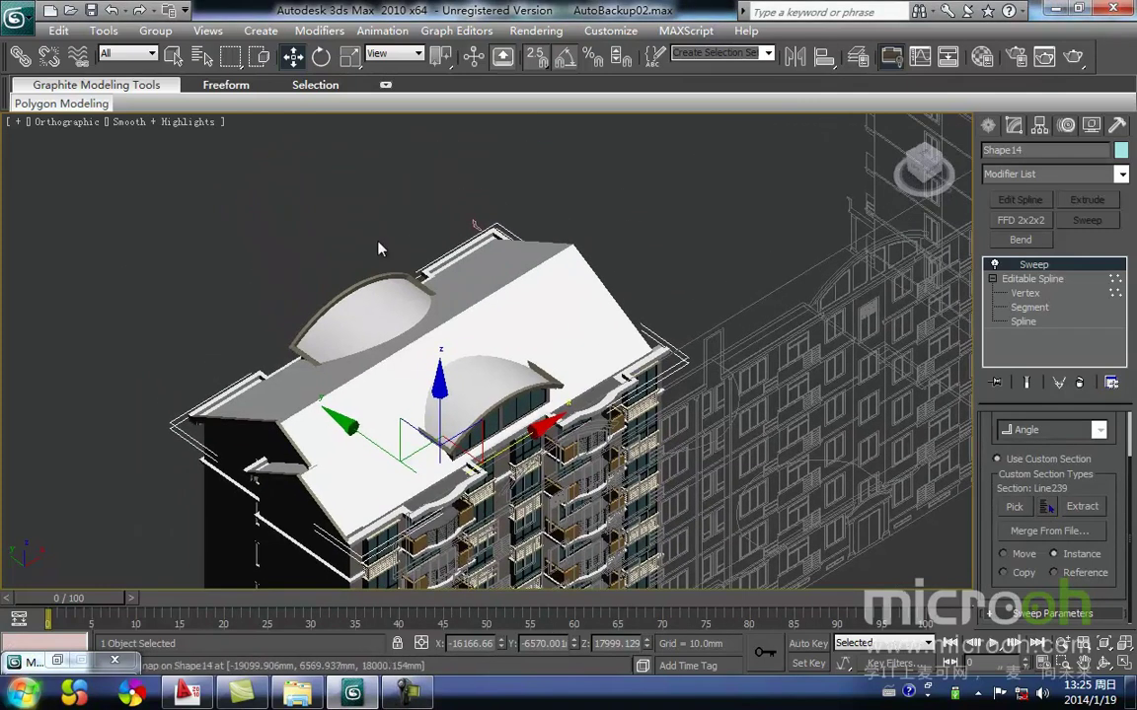
pyautogui.moveTo(490, 427); pyautogui.dragTo(543, 468, button='middle')
pyautogui.scroll(6, 407, 392)
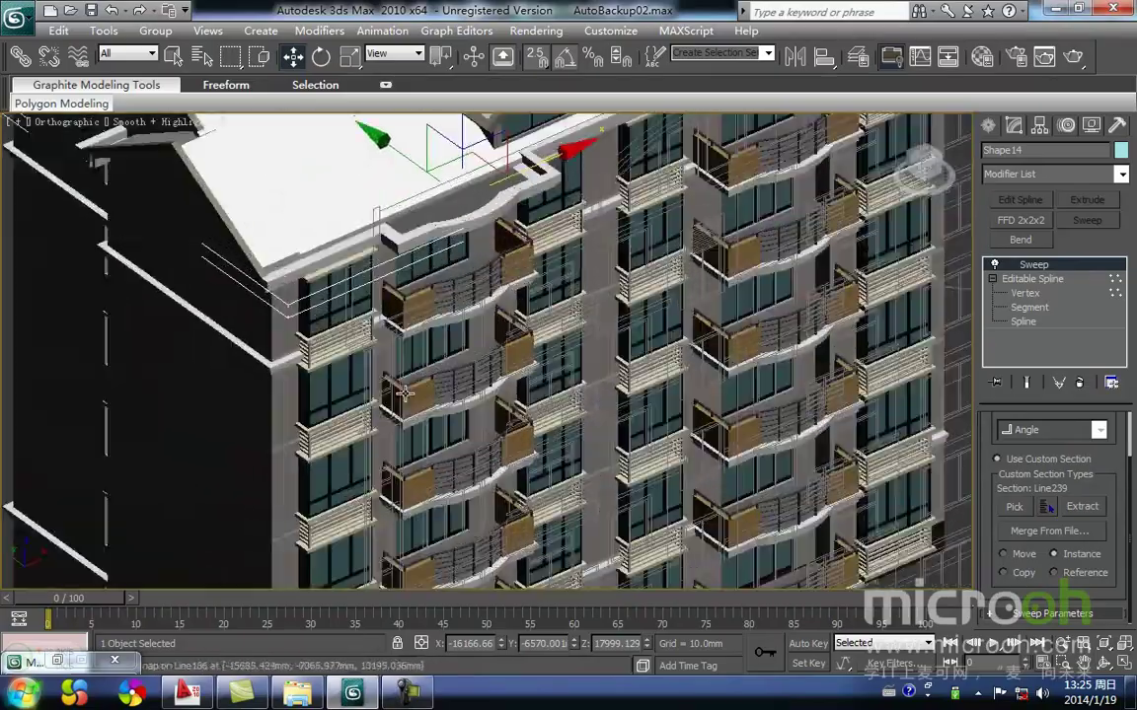
pyautogui.moveTo(268, 319); pyautogui.dragTo(588, 518, button='middle')
pyautogui.scroll(-3, 588, 518)
pyautogui.moveTo(698, 360); pyautogui.dragTo(412, 538, button='middle')
pyautogui.scroll(3, 588, 434)
pyautogui.moveTo(285, 493); pyautogui.dragTo(463, 429, button='middle')
pyautogui.moveTo(750, 348); pyautogui.dragTo(603, 421, button='middle')
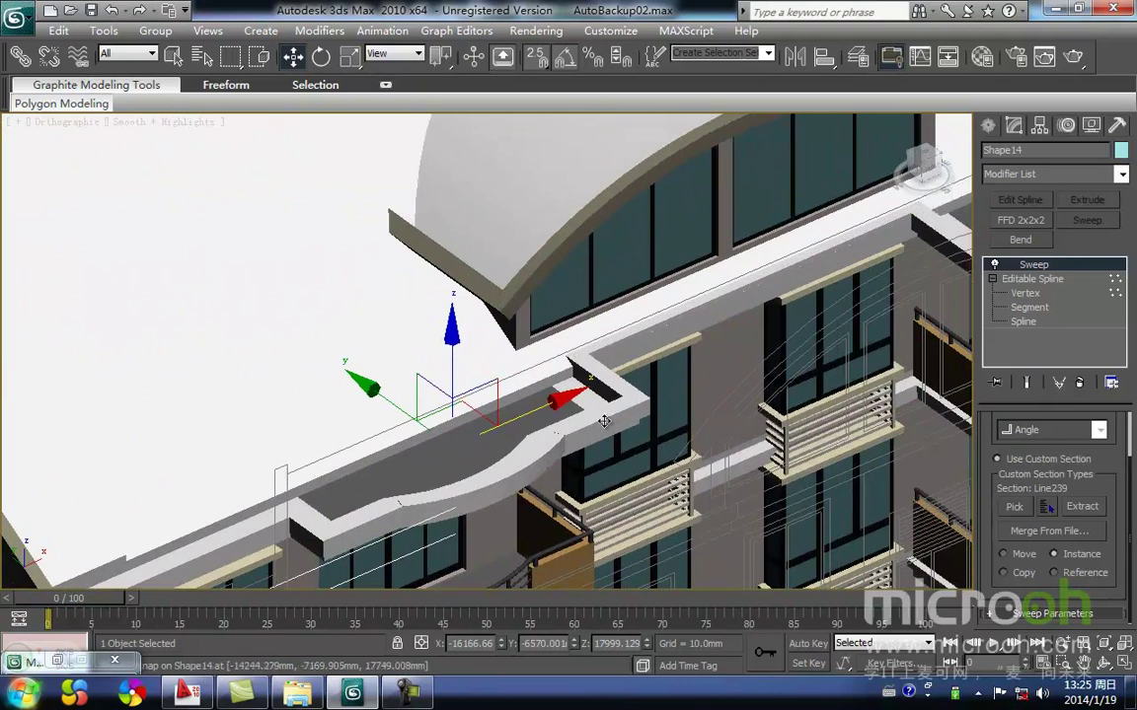
pyautogui.moveTo(603, 353); pyautogui.dragTo(482, 395, button='middle')
pyautogui.moveTo(568, 368); pyautogui.dragTo(466, 428, button='middle')
pyautogui.moveTo(718, 320); pyautogui.dragTo(564, 361, button='middle')
pyautogui.scroll(-3, 565, 361)
pyautogui.keyDown('alt'); pyautogui.moveTo(794, 399); pyautogui.dragTo(645, 427, button='middle'); pyautogui.keyUp('alt')
pyautogui.scroll(-2, 645, 427)
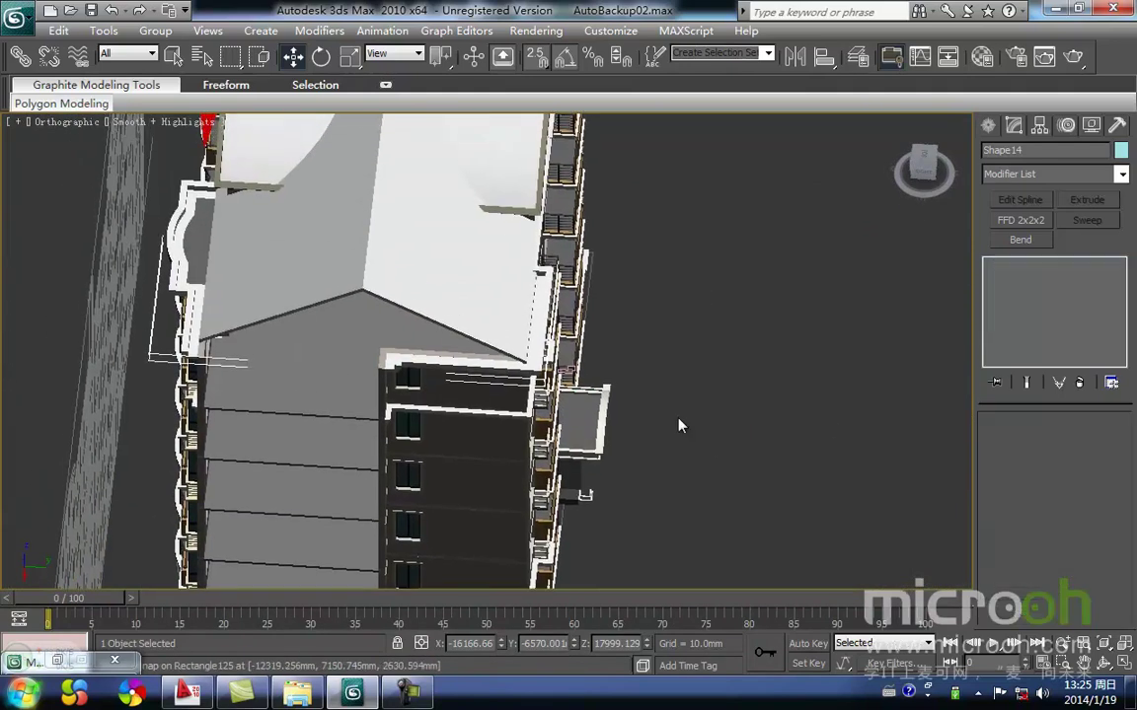
# Isolate the pitched roof, the roof-edge cornice and the flat slab beneath them.
pyautogui.click(375, 246)
pyautogui.keyDown('alt'); pyautogui.moveTo(375, 246); pyautogui.dragTo(619, 395, button='middle'); pyautogui.keyUp('alt')
pyautogui.scroll(5, 479, 352)
pyautogui.moveTo(460, 352); pyautogui.dragTo(398, 366, button='middle')
pyautogui.keyDown('ctrl'); pyautogui.click(397, 373); pyautogui.keyUp('ctrl')
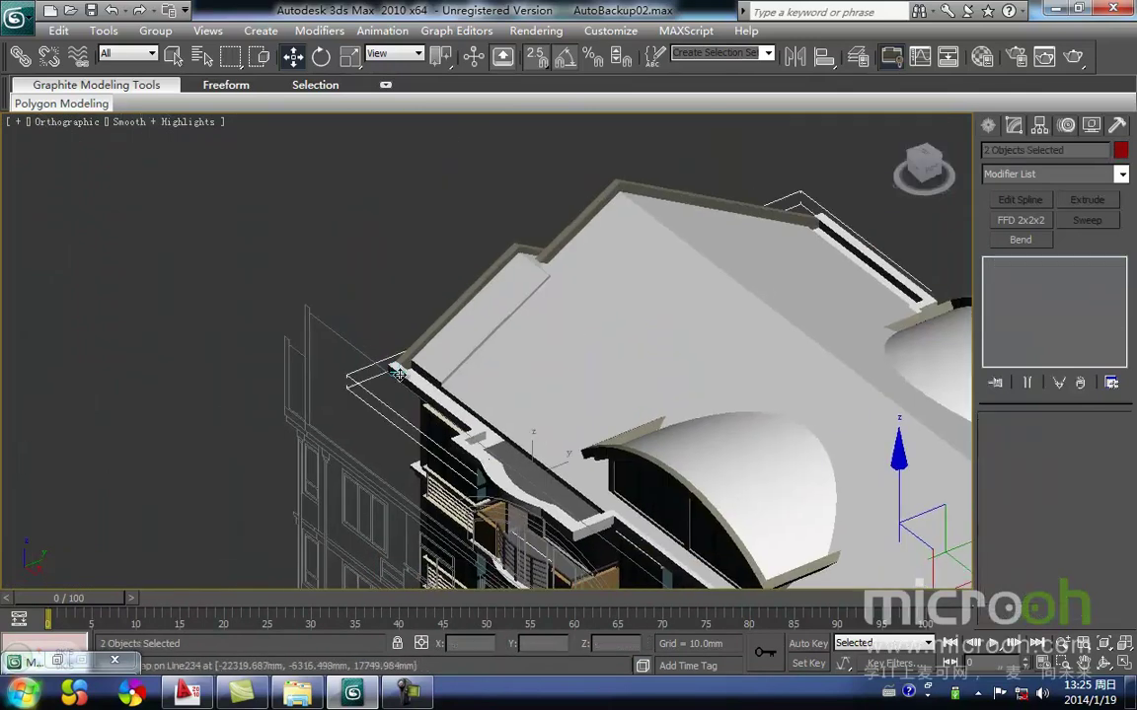
pyautogui.hotkey('alt', 'q')
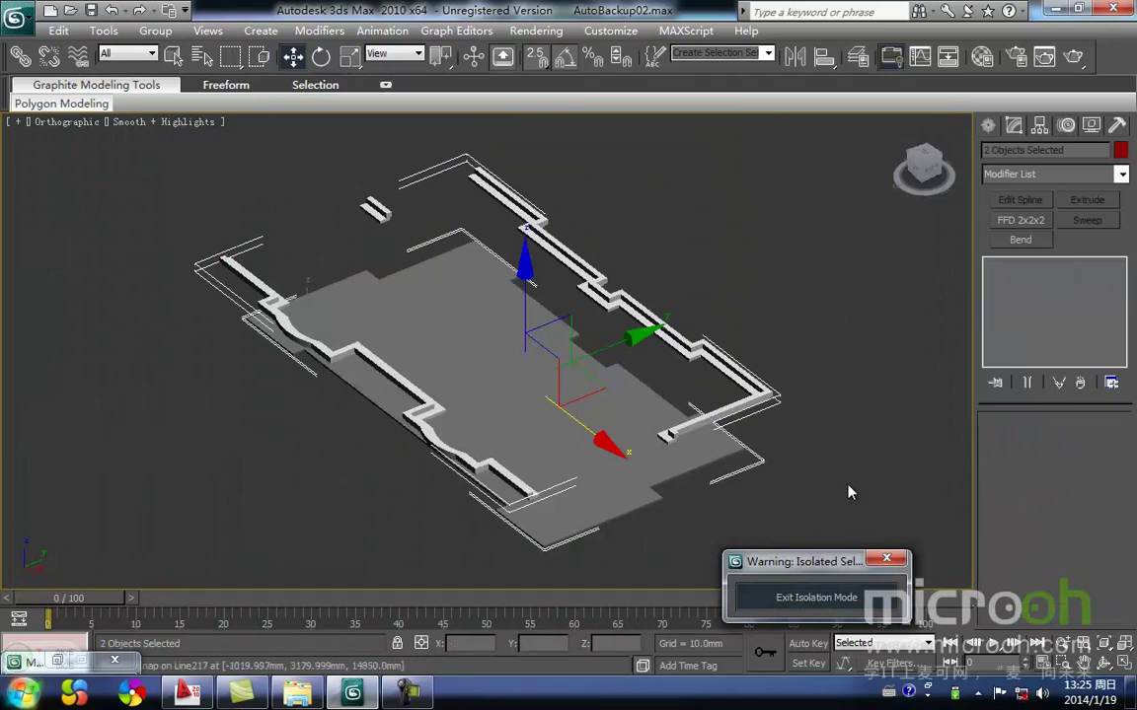
pyautogui.click(817, 598)
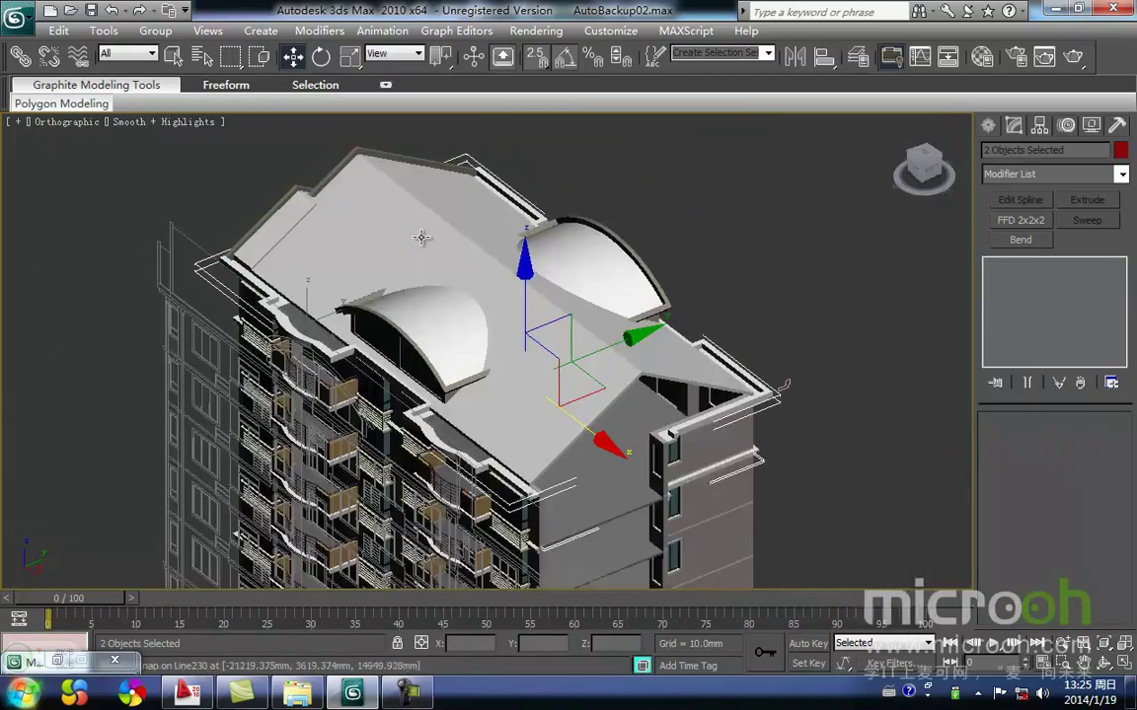
pyautogui.hotkey('alt', 'q')
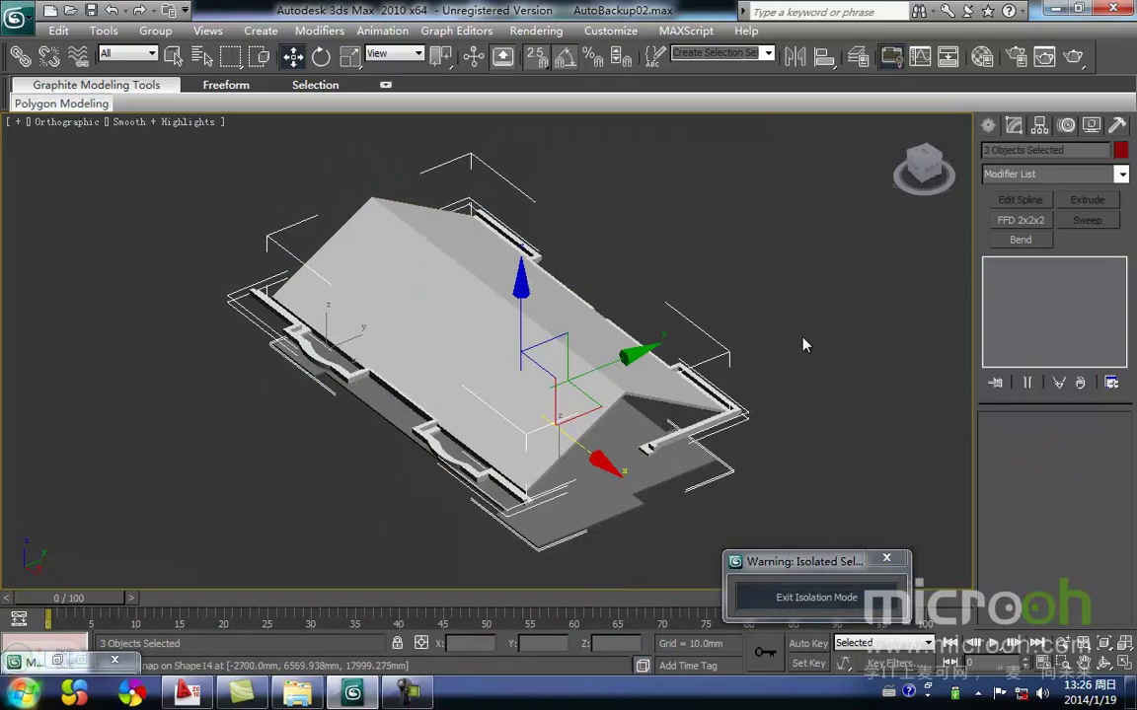
pyautogui.click(804, 342)
# Select the pitched roof and cornice in the wireframe front view and isolate them without the flat slab.
pyautogui.press('f')
pyautogui.press('z')
pyautogui.press('F3')
pyautogui.scroll(-2, 518, 398)
pyautogui.moveTo(799, 409); pyautogui.dragTo(45, 232)
pyautogui.press('z')
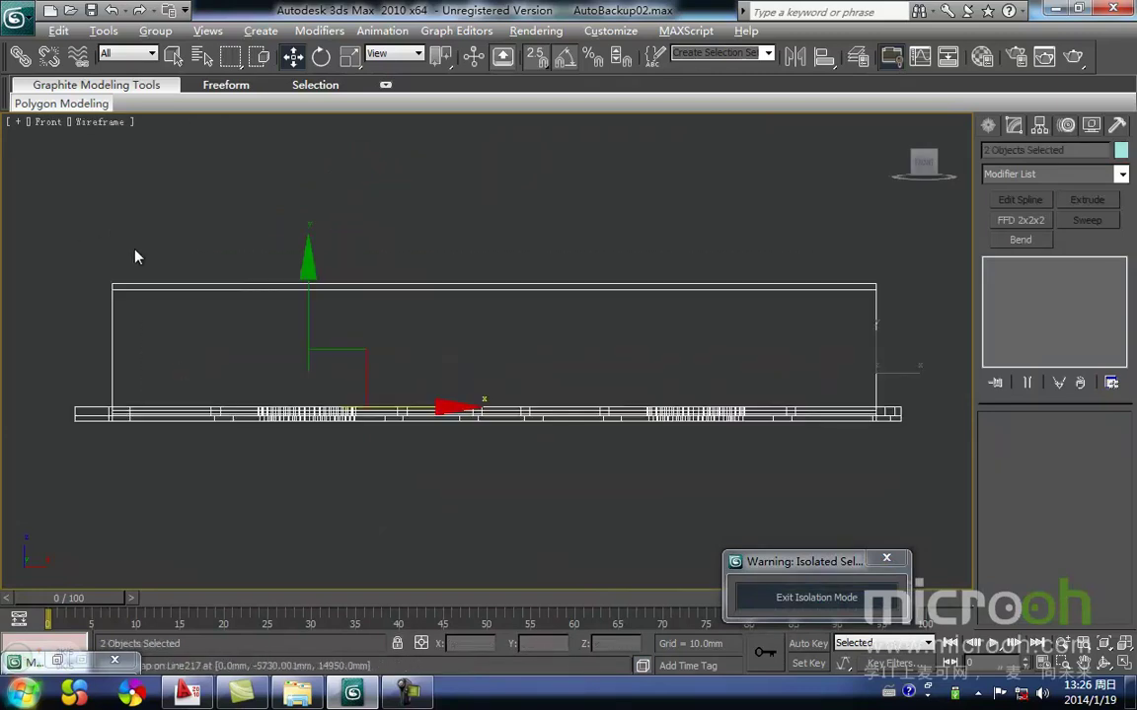
# Select the roof-edge cornice in the top view and open its path for vertex editing with the swept result shown.
pyautogui.press('t')
pyautogui.press('F3')
pyautogui.click(827, 434)
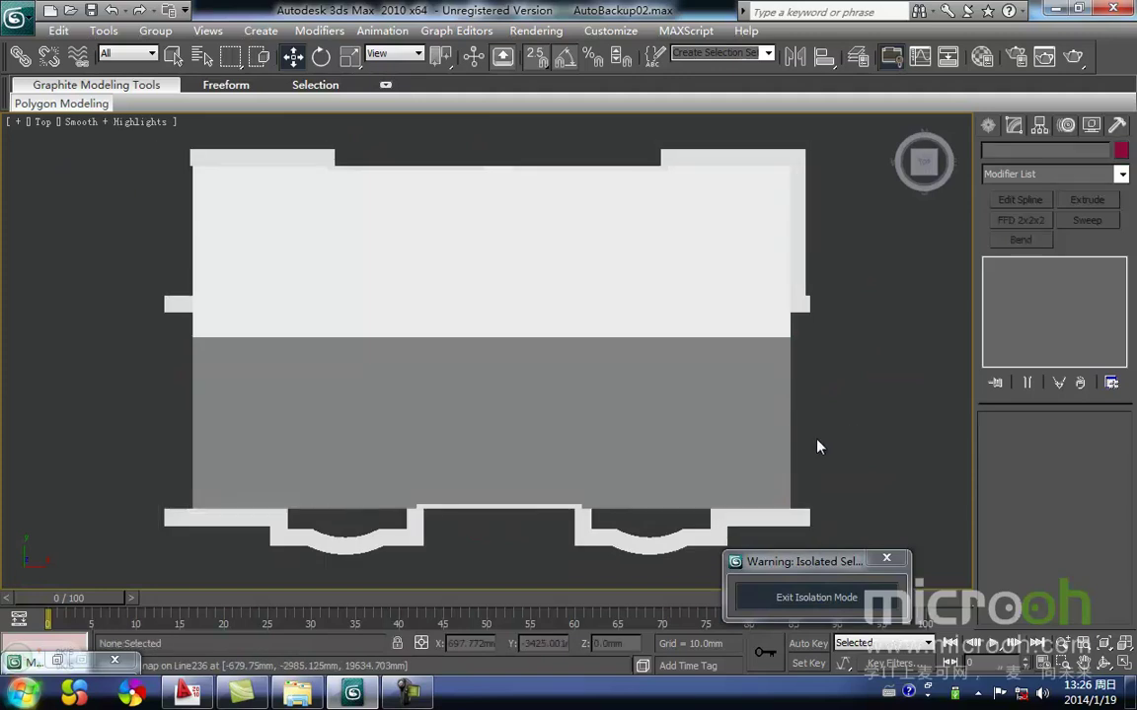
pyautogui.moveTo(817, 440); pyautogui.dragTo(767, 364, button='middle')
pyautogui.click(548, 462)
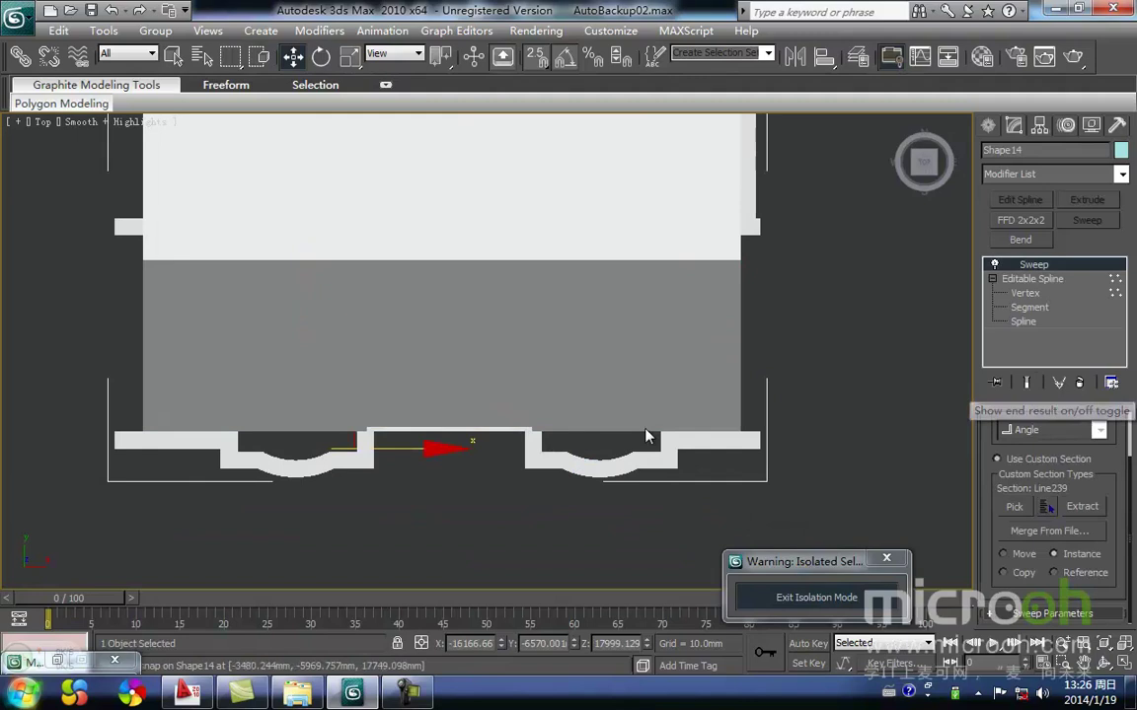
pyautogui.moveTo(664, 507); pyautogui.dragTo(591, 444)
pyautogui.moveTo(568, 473); pyautogui.dragTo(596, 464, button='middle')
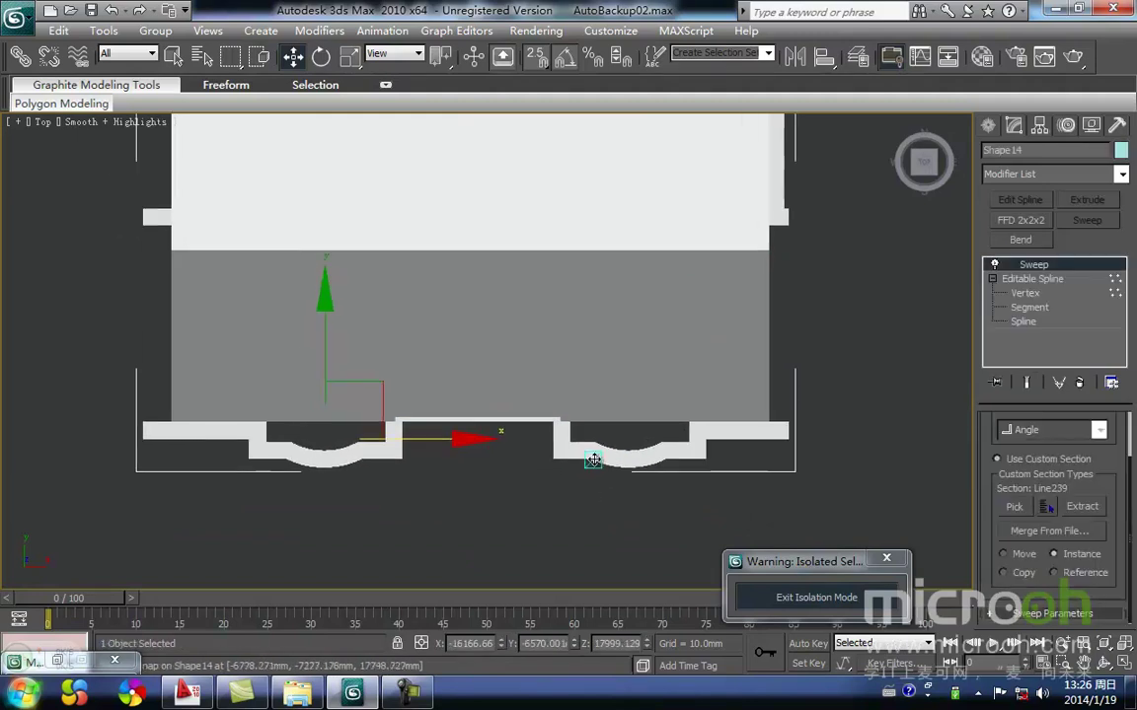
pyautogui.press('F3')
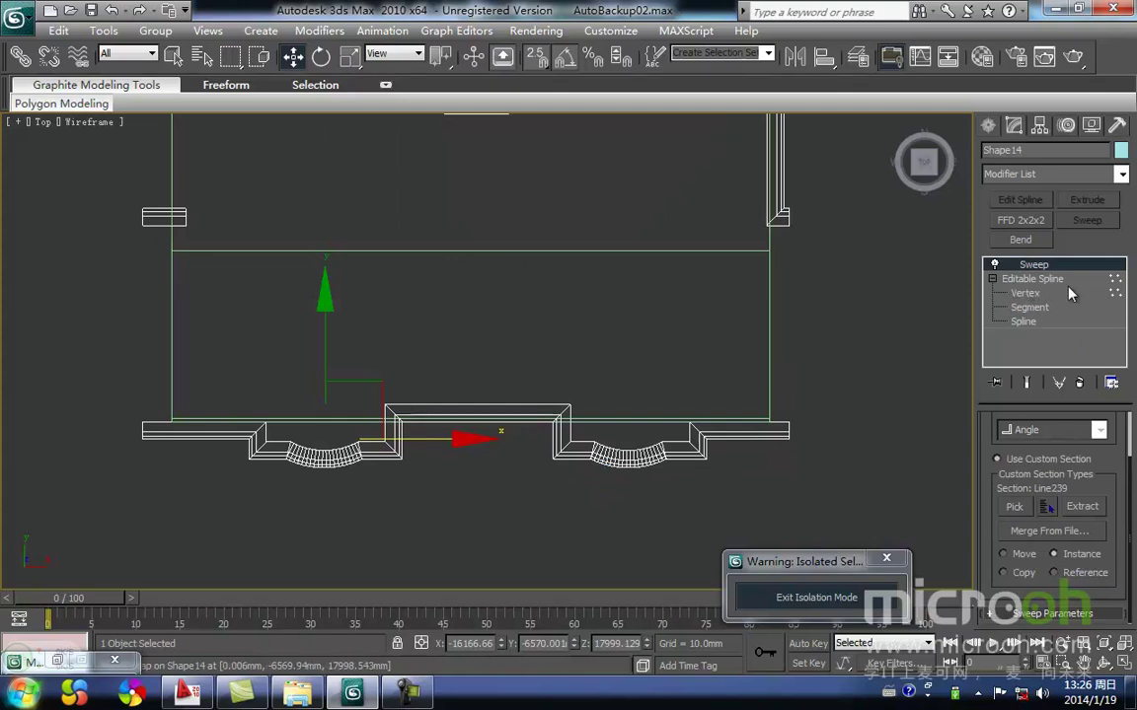
pyautogui.click(1027, 293)
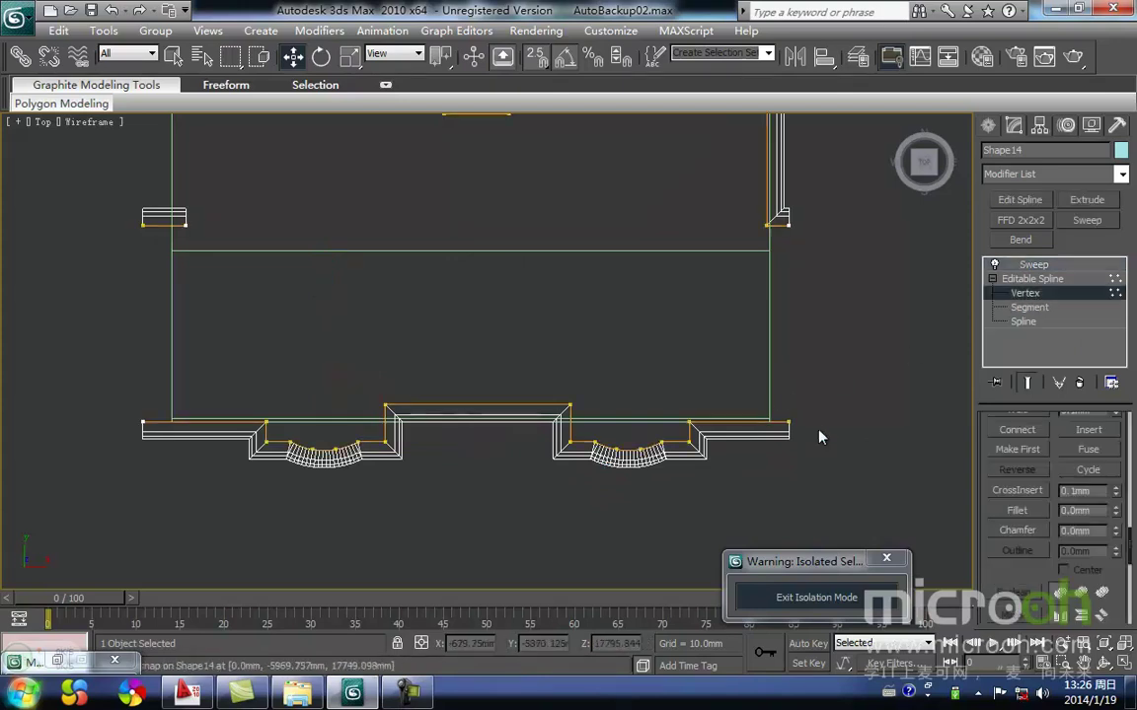
pyautogui.click(1026, 383)
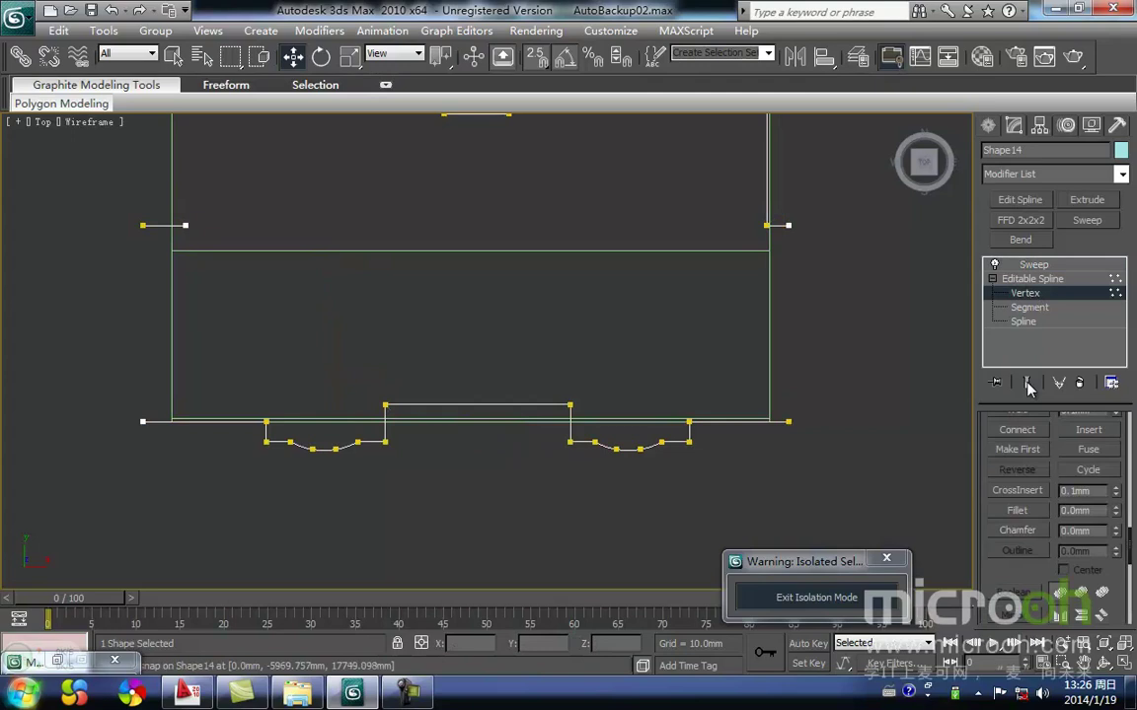
pyautogui.click(1026, 383)
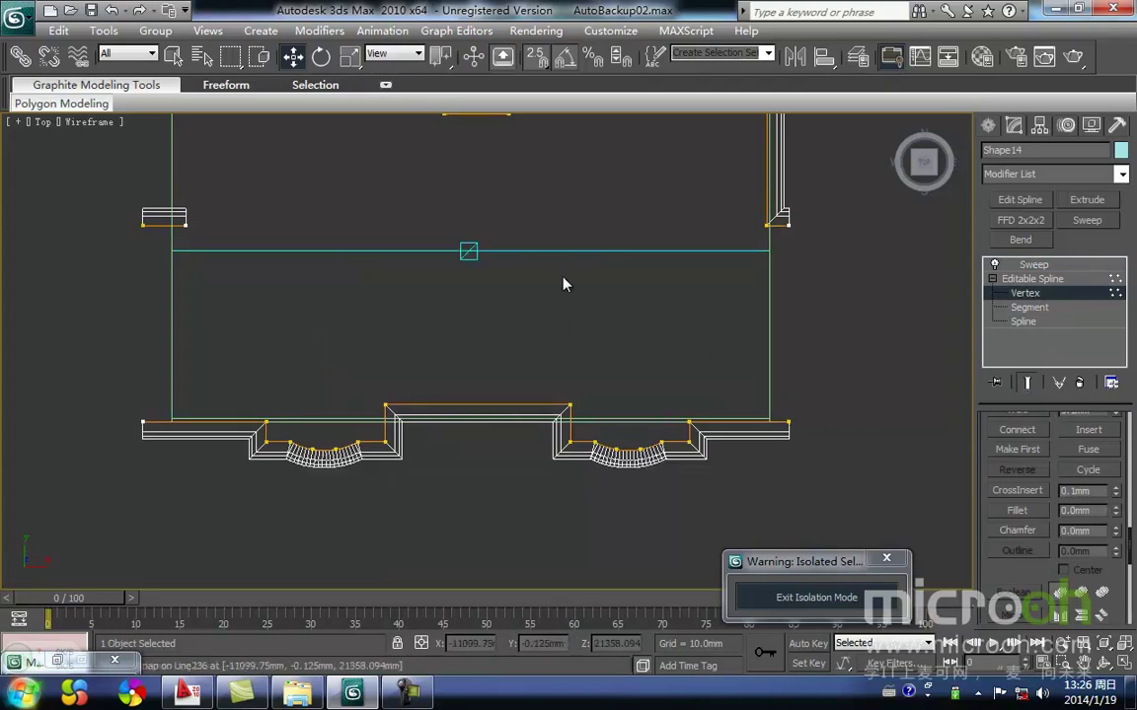
# Convert the two inner corner vertices of the front cornice's recessed middle section to plain corner vertices.
pyautogui.scroll(4, 533, 276)
pyautogui.moveTo(524, 319); pyautogui.dragTo(463, 371, button='middle')
pyautogui.moveTo(315, 249); pyautogui.dragTo(723, 323)
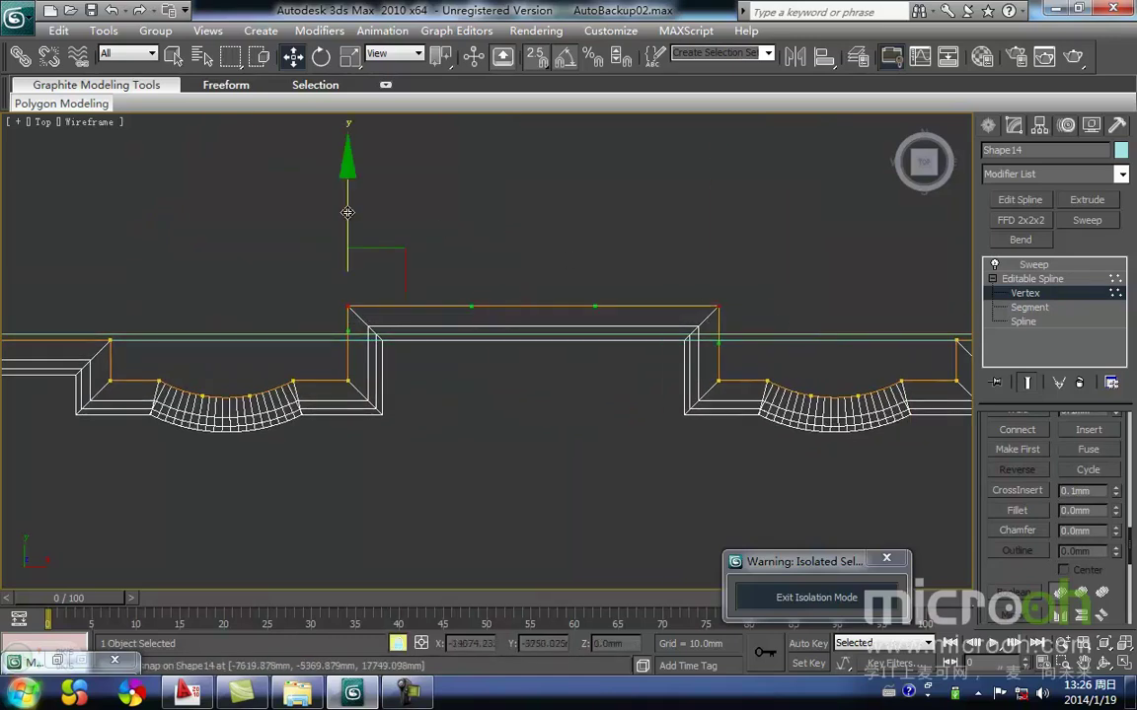
pyautogui.moveTo(347, 212); pyautogui.dragTo(564, 228, button='middle')
pyautogui.moveTo(781, 259); pyautogui.dragTo(673, 293, button='middle')
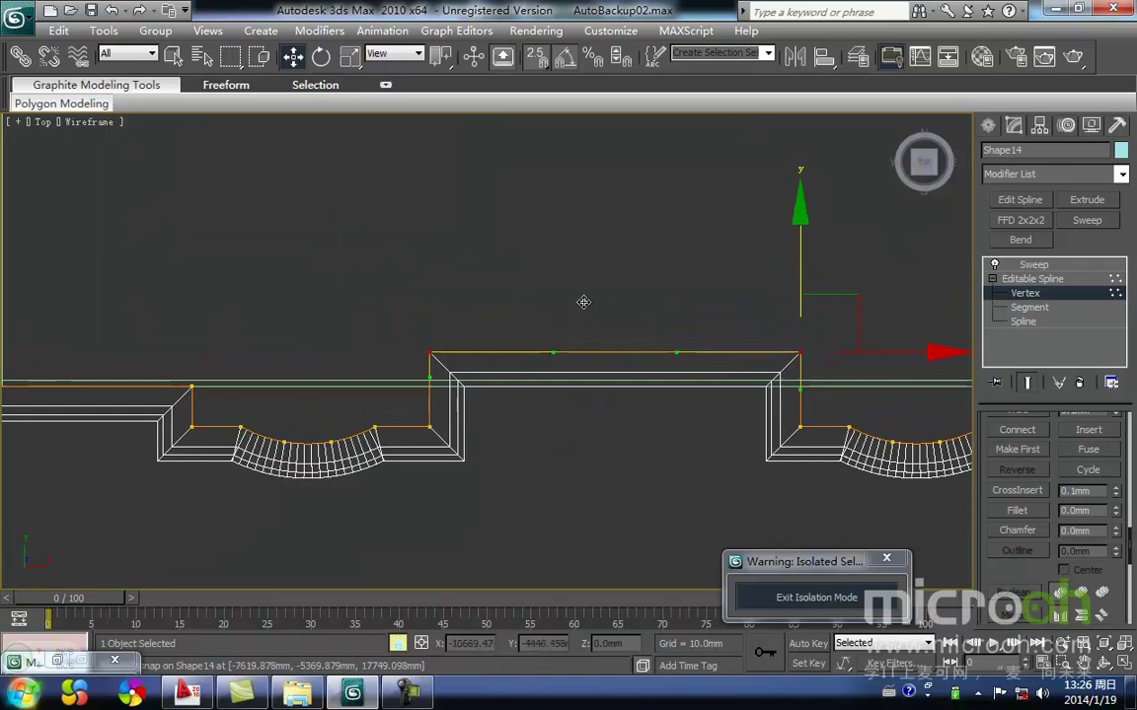
pyautogui.press('space')
pyautogui.click(497, 376)
pyautogui.moveTo(388, 314); pyautogui.dragTo(929, 405)
pyautogui.rightClick(736, 347)
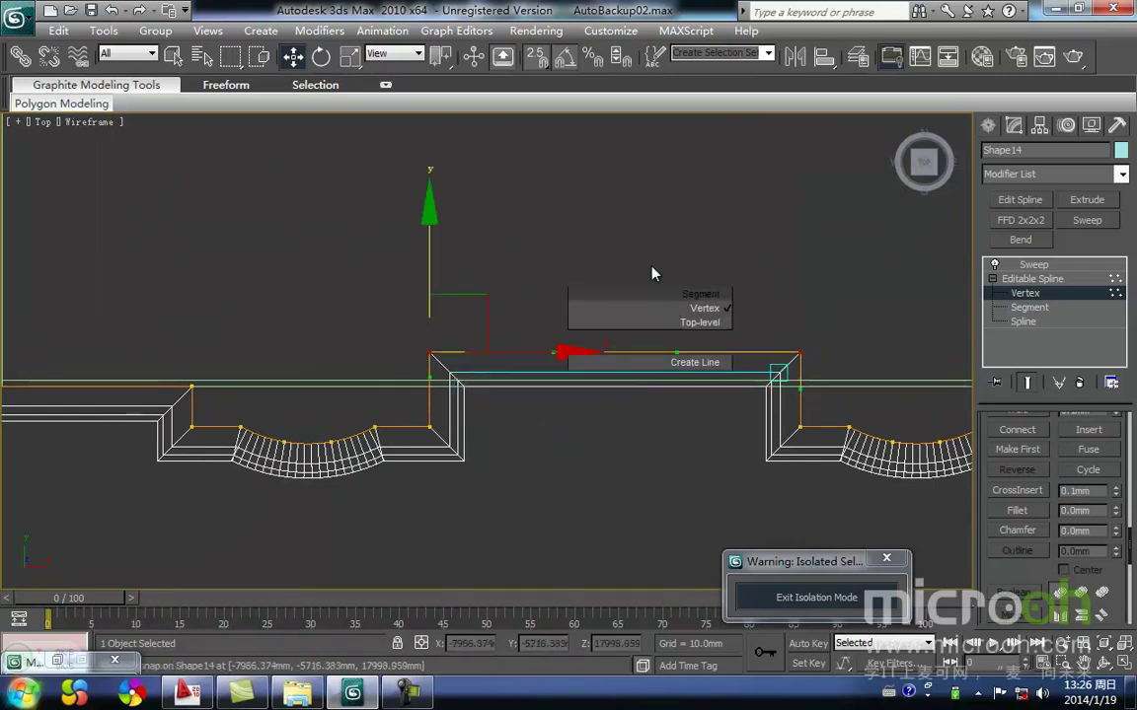
pyautogui.click(701, 246)
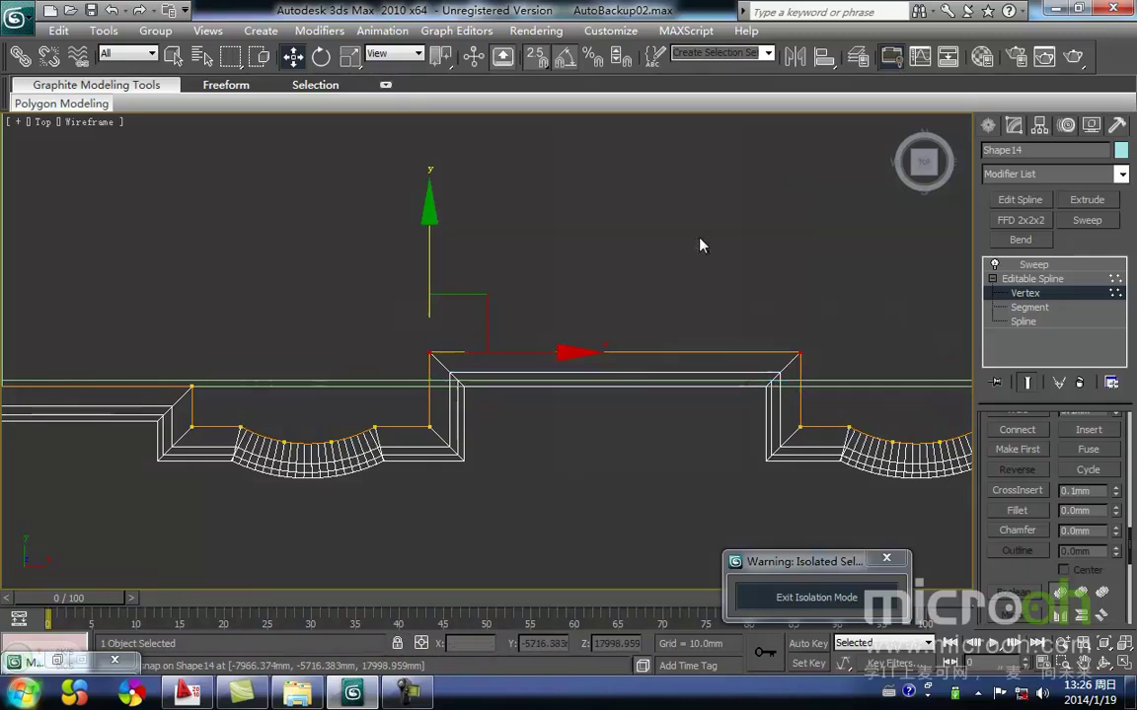
# Move the two front recess vertices level with the adjacent straight cornice runs and check the shaded result.
pyautogui.moveTo(593, 376); pyautogui.dragTo(695, 383, button='middle')
pyautogui.press('space')
pyautogui.moveTo(529, 360)
pyautogui.mouseDown()
pyautogui.moveTo(425, 383)
pyautogui.moveTo(293, 394)
pyautogui.mouseUp()
pyautogui.moveTo(617, 362); pyautogui.dragTo(502, 388, button='middle')
pyautogui.press('F3')
pyautogui.scroll(-5, 627, 386)
pyautogui.keyDown('alt'); pyautogui.moveTo(640, 411); pyautogui.dragTo(725, 363, button='middle'); pyautogui.keyUp('alt')
pyautogui.scroll(3, 608, 279)
pyautogui.moveTo(622, 266); pyautogui.dragTo(474, 500, button='middle')
# Select the recessed vertices of the rear cornice path in the wireframe top view.
pyautogui.press('t')
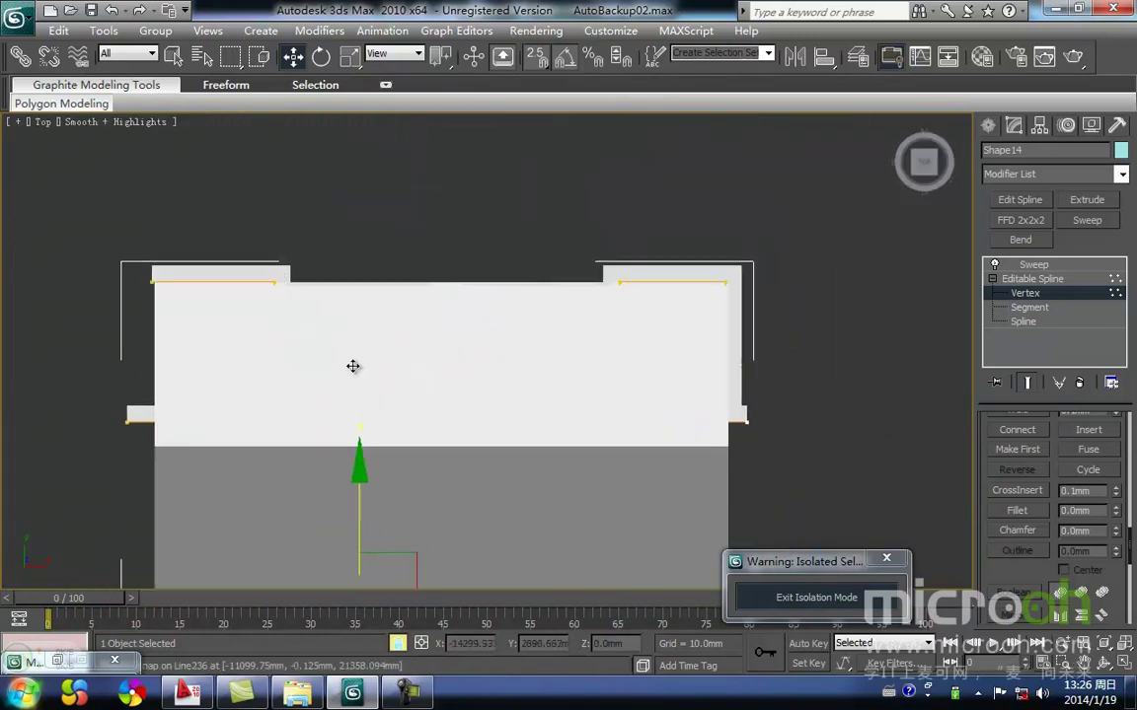
pyautogui.press('F3')
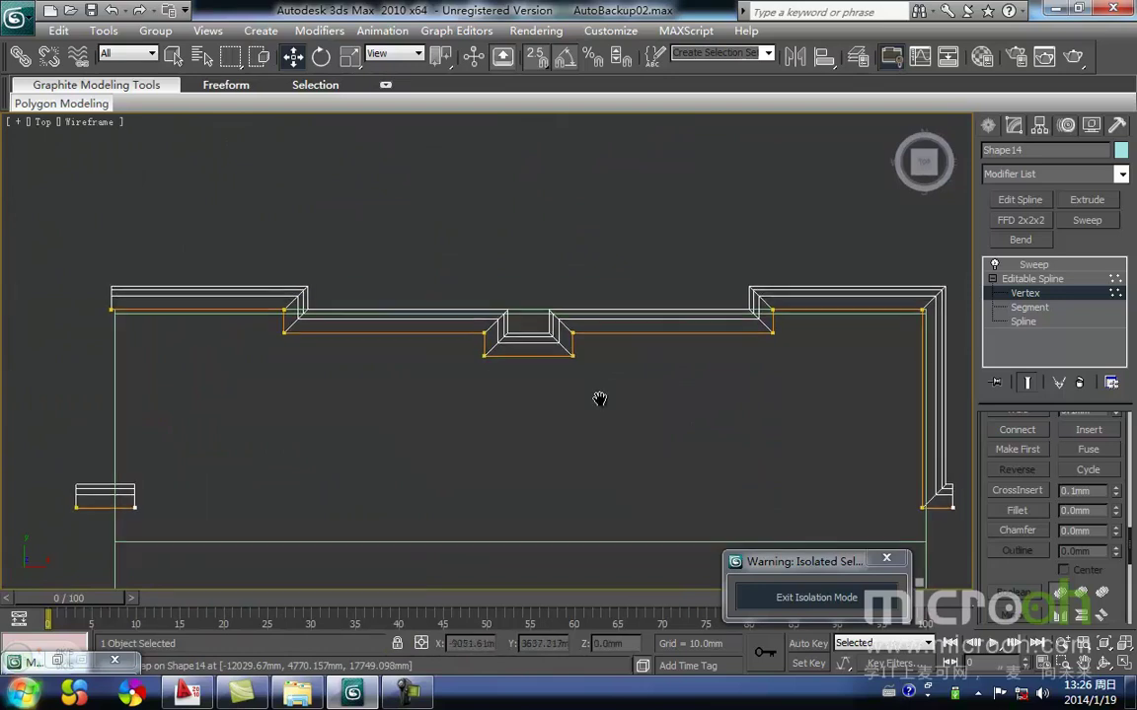
pyautogui.moveTo(660, 419); pyautogui.dragTo(452, 330)
pyautogui.click(631, 424)
pyautogui.moveTo(354, 265); pyautogui.dragTo(358, 265)
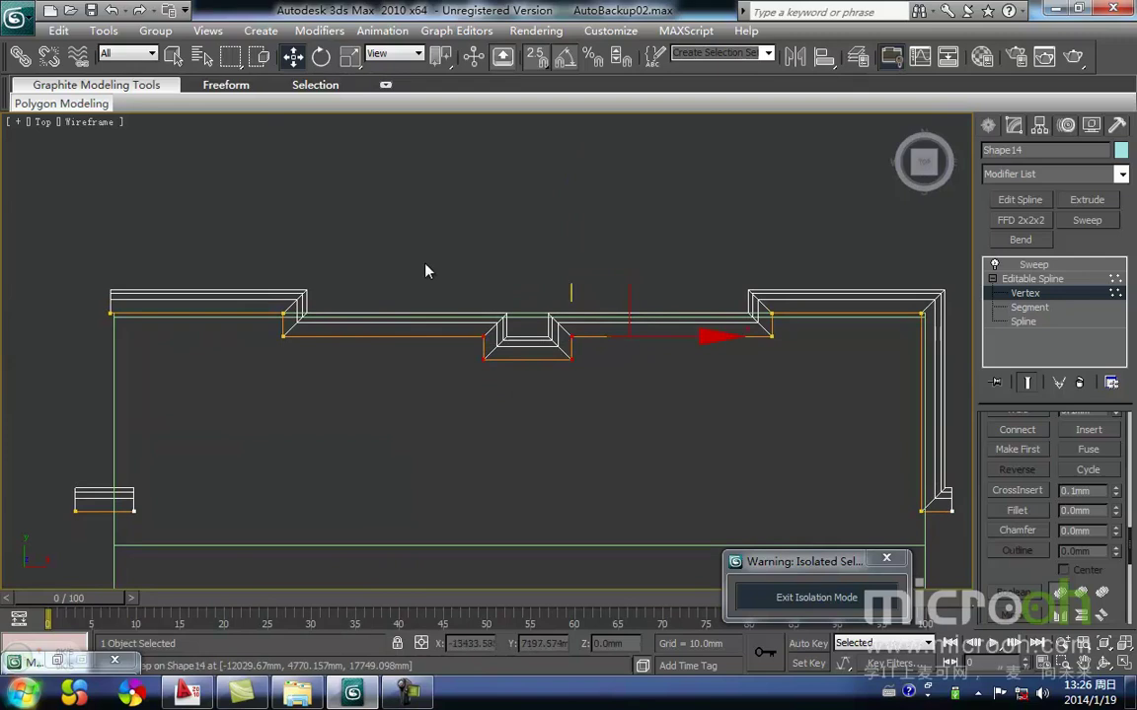
# Try to move the recessed rear cornice vertices outward to the outer path line.
pyautogui.moveTo(285, 330)
pyautogui.mouseDown()
pyautogui.moveTo(261, 325)
pyautogui.moveTo(285, 342)
pyautogui.moveTo(281, 325)
pyautogui.mouseUp()
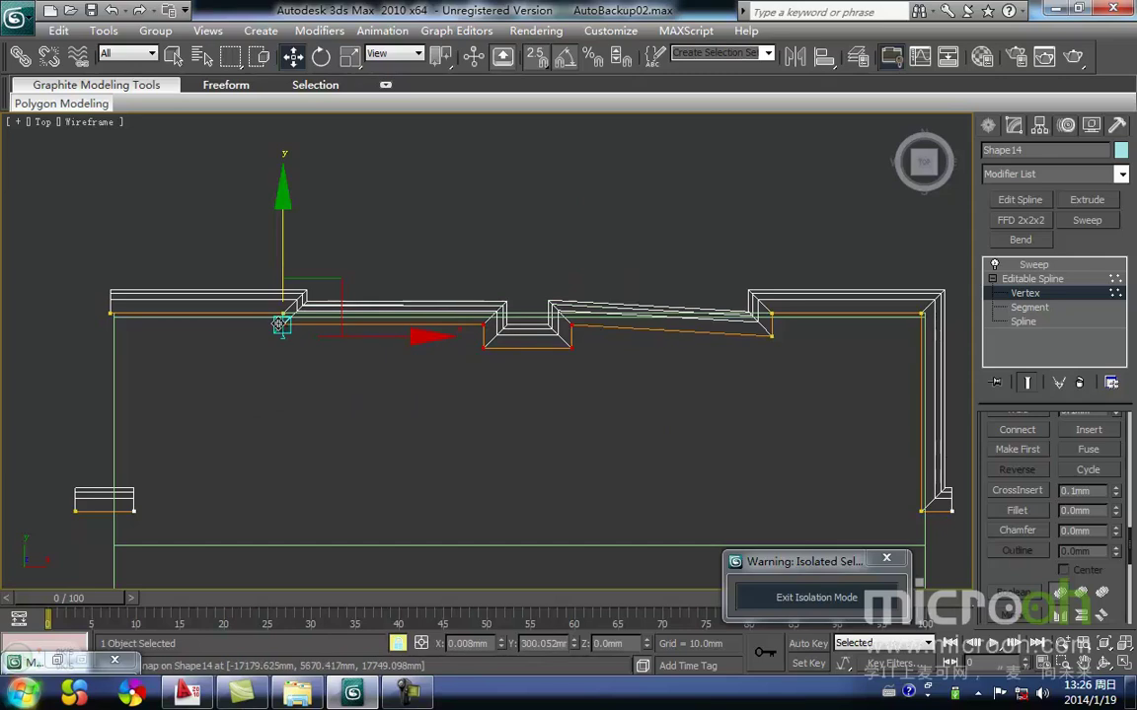
pyautogui.hotkey('ctrl', 'z')
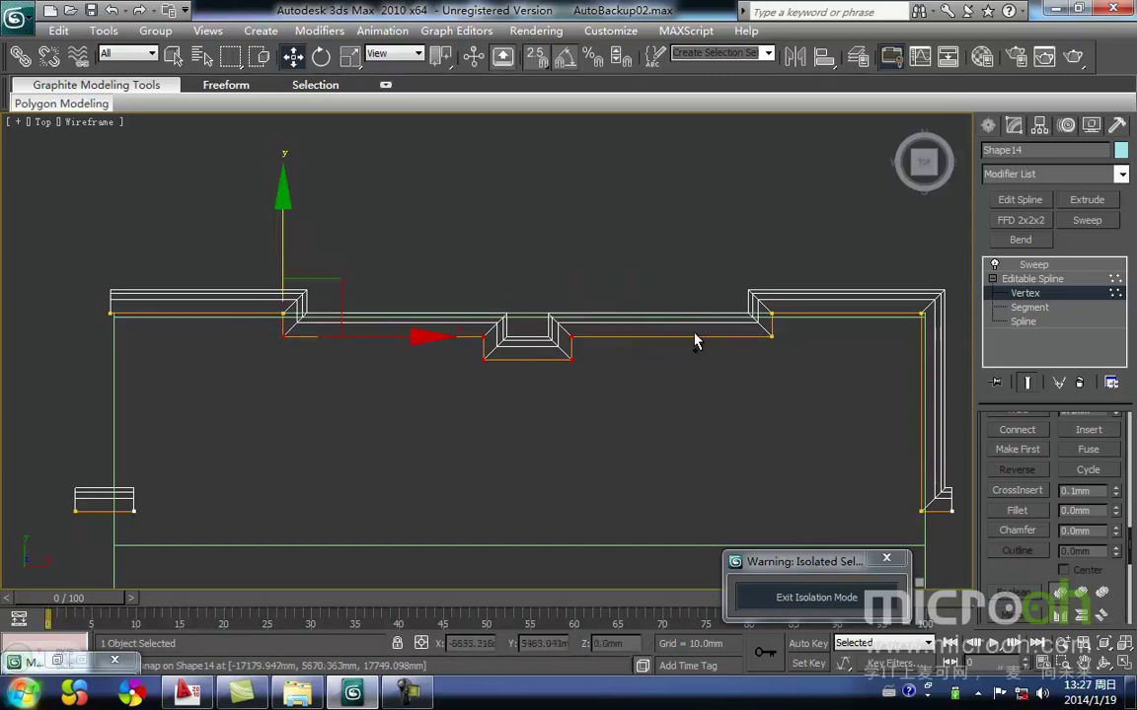
pyautogui.press('space')
pyautogui.moveTo(479, 365); pyautogui.dragTo(483, 339)
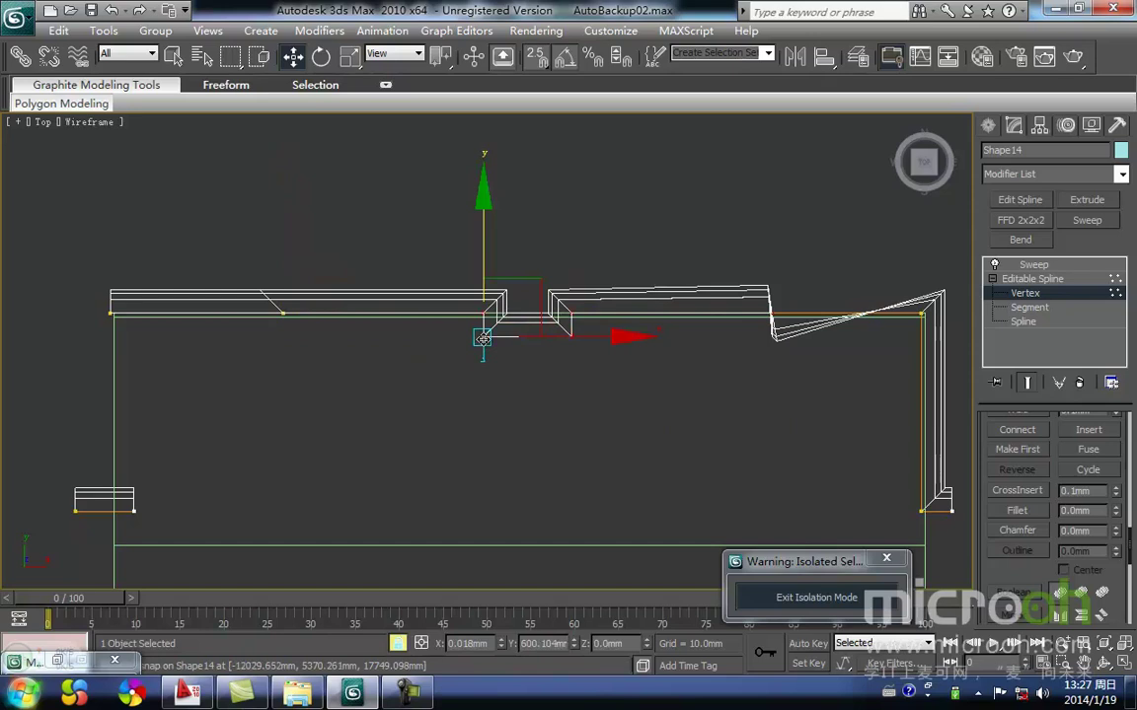
pyautogui.hotkey('ctrl', 'z')
# Move all the recessed rear vertices outward until the wider recess nearly lines up with the outer cornice runs.
pyautogui.click(512, 367)
pyautogui.moveTo(548, 288); pyautogui.dragTo(579, 261)
pyautogui.scroll(2, 263, 334)
pyautogui.moveTo(261, 335); pyautogui.dragTo(579, 422, button='middle')
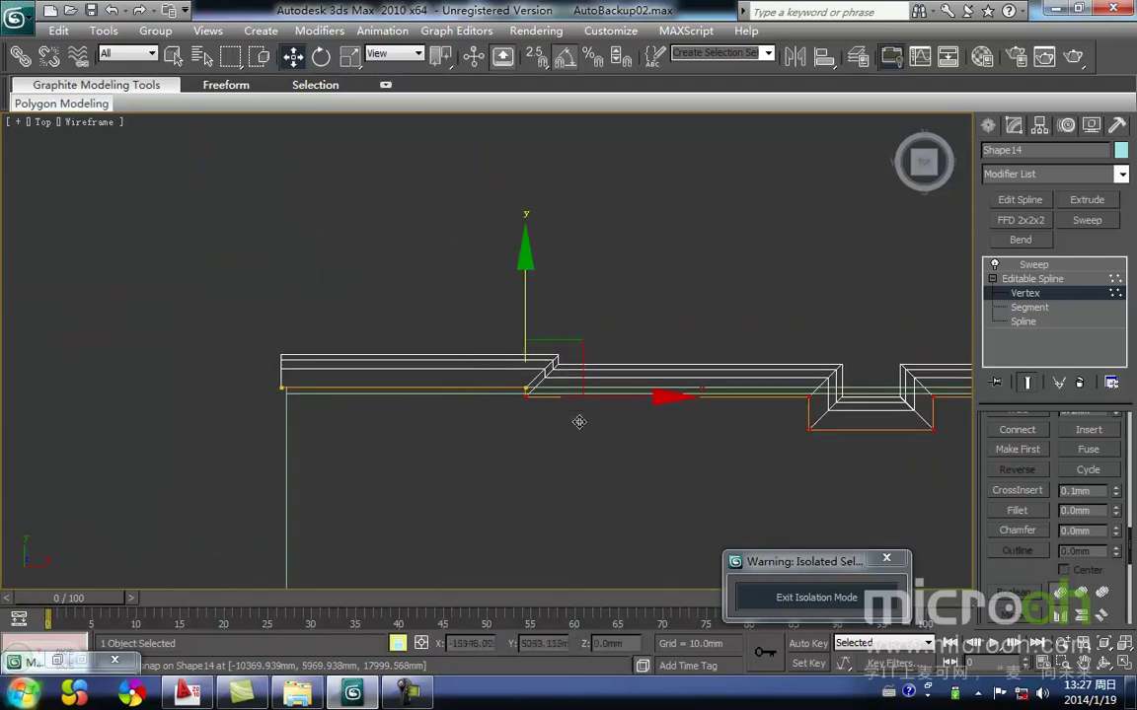
pyautogui.moveTo(515, 403); pyautogui.dragTo(286, 406)
pyautogui.press('space')
# Move the vertices of the small central rear recess outward to the same line and check the cornice in shaded view.
pyautogui.moveTo(592, 416); pyautogui.dragTo(315, 438, button='middle')
pyautogui.click(654, 444)
pyautogui.moveTo(674, 441); pyautogui.dragTo(540, 443, button='middle')
pyautogui.moveTo(607, 495); pyautogui.dragTo(382, 430)
pyautogui.press('space')
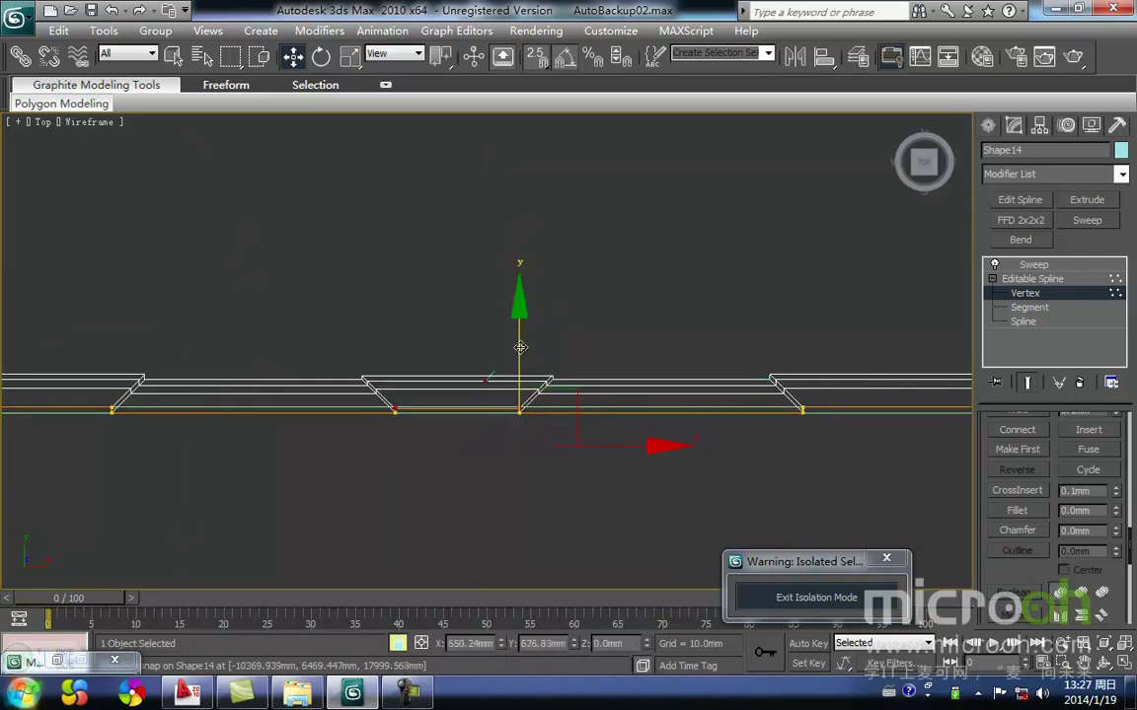
pyautogui.click(396, 441)
pyautogui.moveTo(404, 432); pyautogui.dragTo(406, 408)
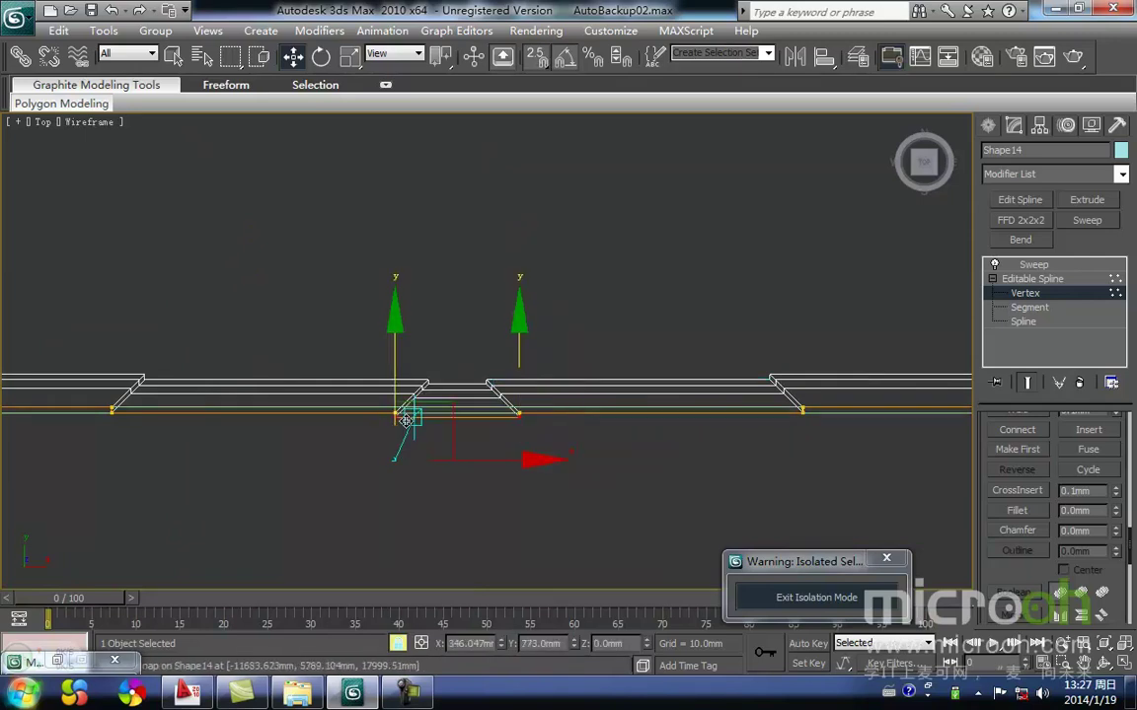
pyautogui.moveTo(463, 446)
pyautogui.mouseDown(button='middle')
pyautogui.moveTo(515, 447)
pyautogui.moveTo(467, 466)
pyautogui.moveTo(555, 469)
pyautogui.moveTo(572, 400)
pyautogui.moveTo(531, 351)
pyautogui.mouseUp(button='middle')
pyautogui.press('F3')
pyautogui.scroll(-5, 466, 467)
pyautogui.scroll(10, 531, 351)
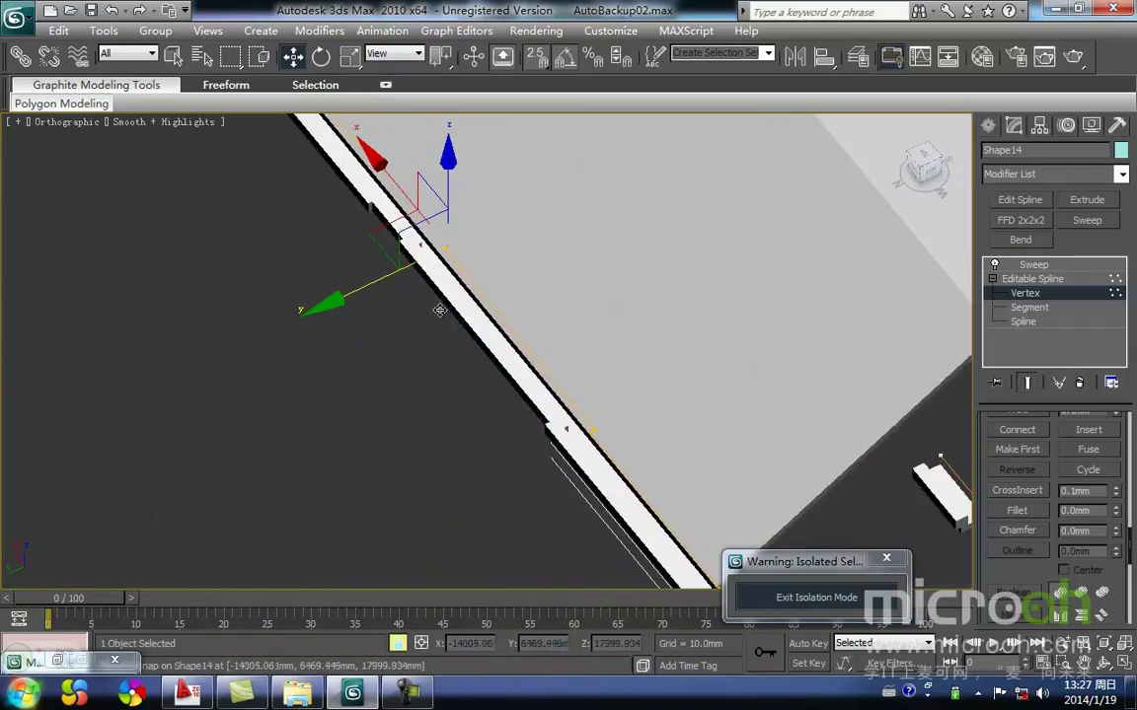
pyautogui.scroll(-3, 379, 503)
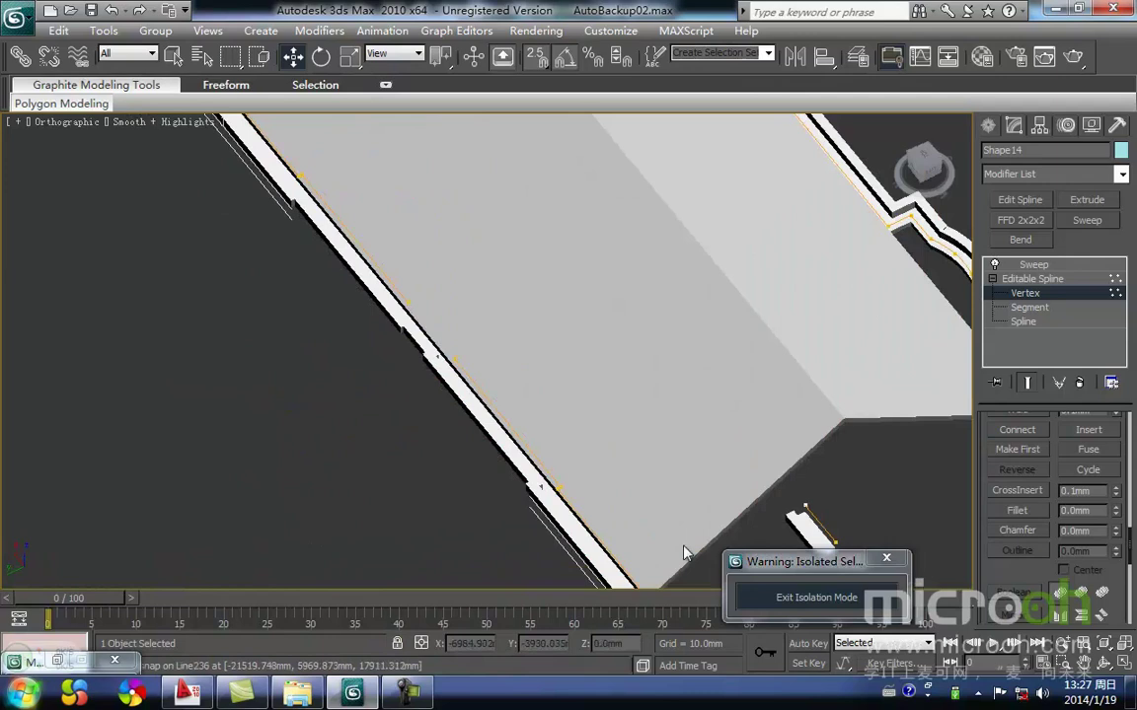
# Exit isolation, check the straightened cornice along the rear facade and leave vertex editing.
pyautogui.click(789, 598)
pyautogui.scroll(-5, 690, 523)
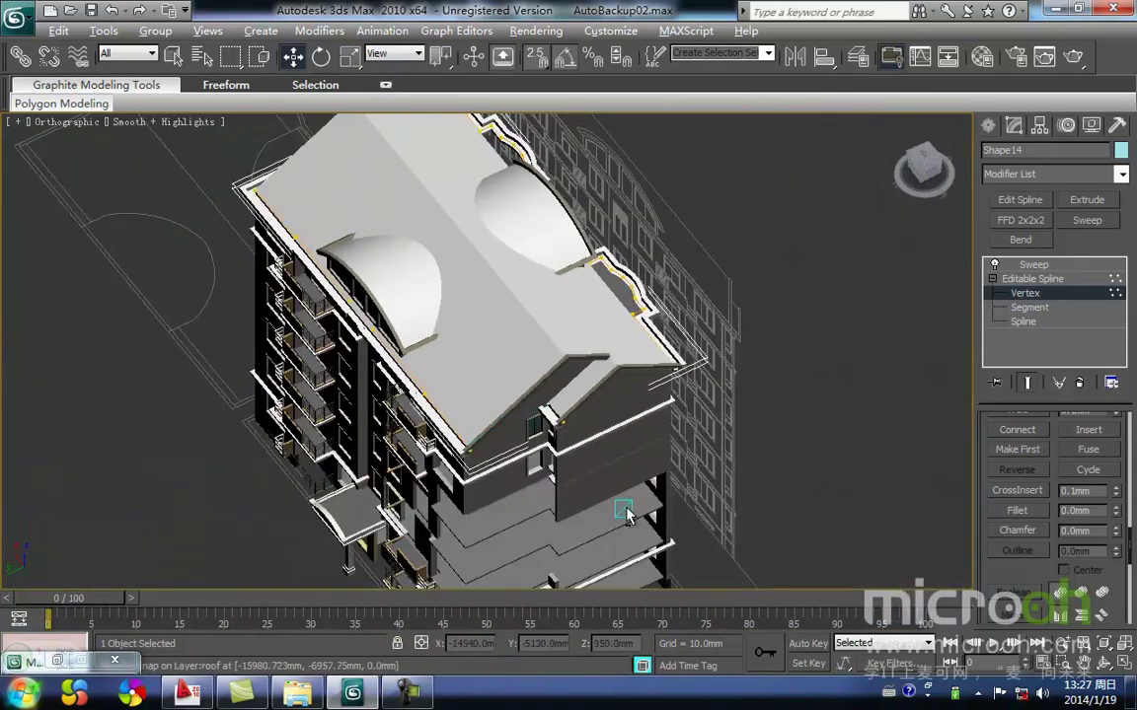
pyautogui.scroll(10, 555, 352)
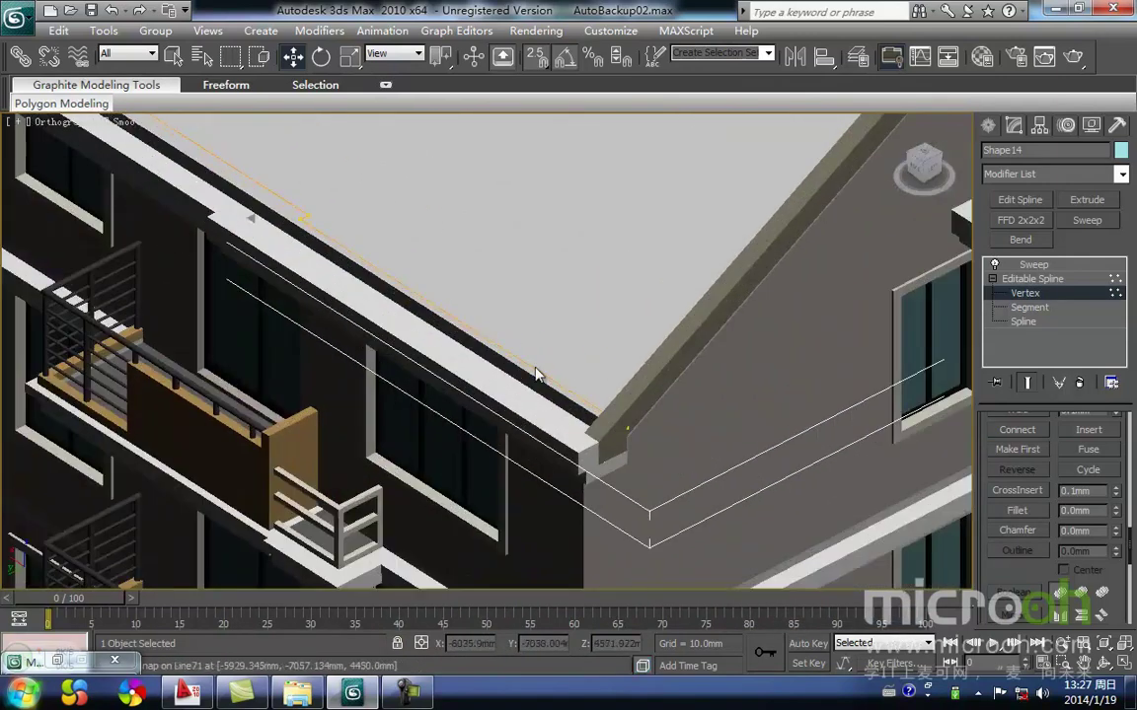
pyautogui.moveTo(236, 286); pyautogui.dragTo(408, 401, button='middle')
pyautogui.scroll(-2, 409, 400)
pyautogui.moveTo(391, 357); pyautogui.dragTo(602, 482, button='middle')
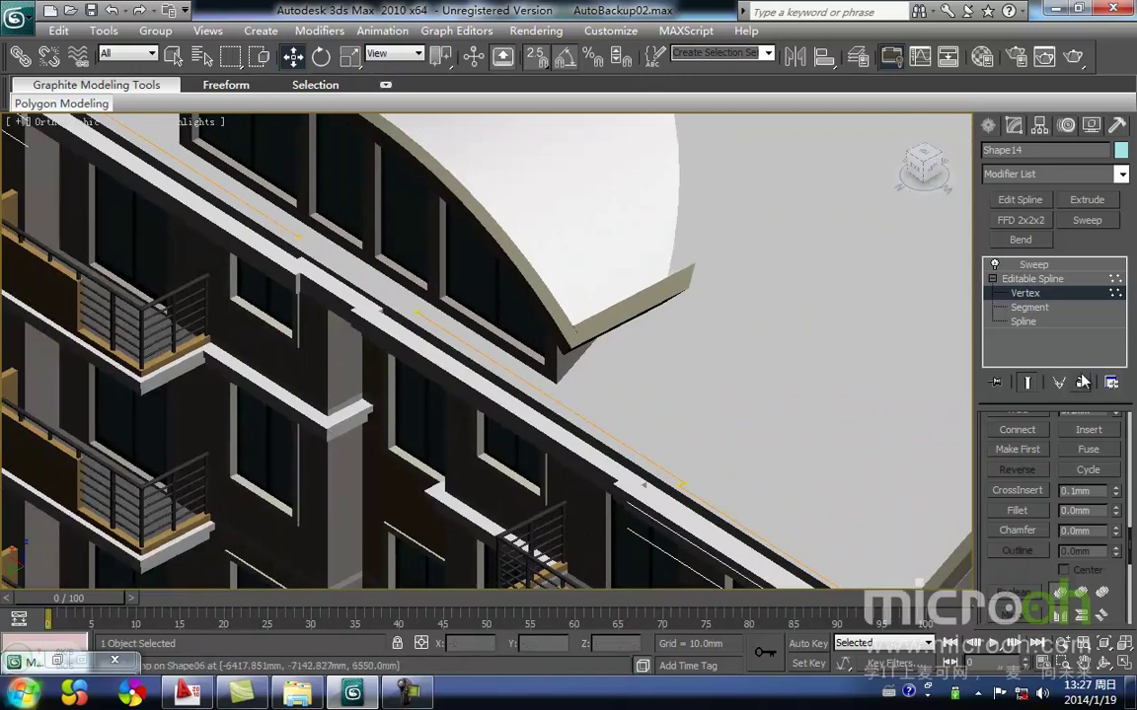
pyautogui.click(1045, 280)
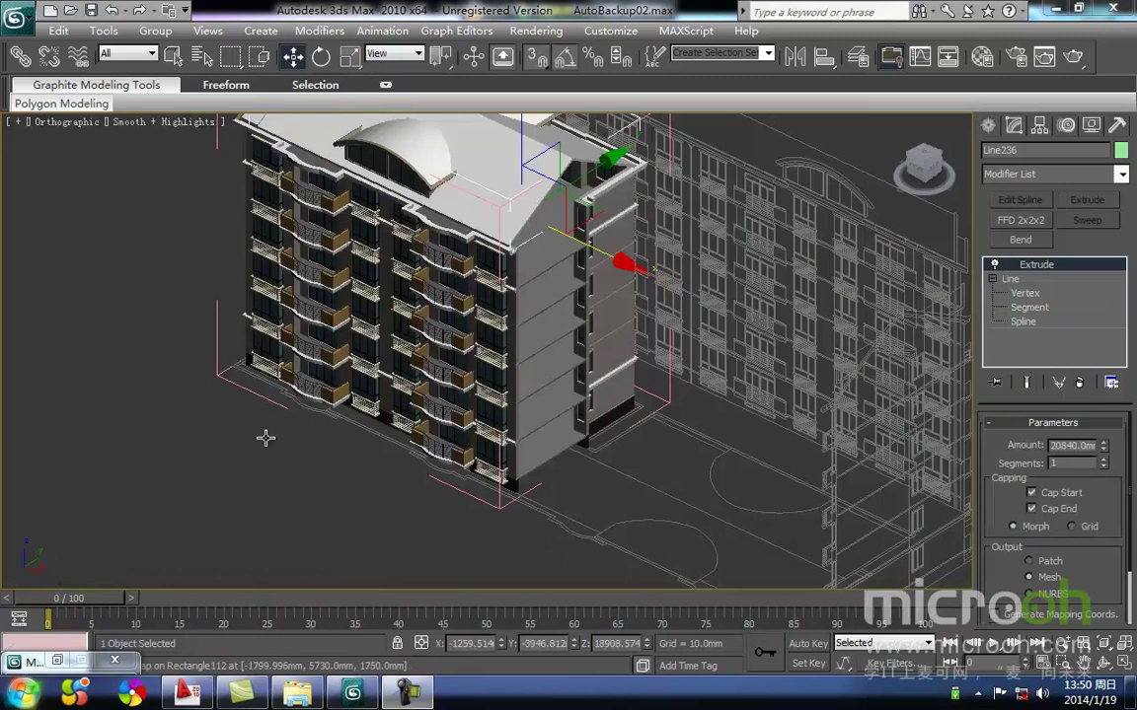
# Compare the roof's end and cornice with the elevation drawing in the front view.
pyautogui.moveTo(604, 278); pyautogui.dragTo(549, 342, button='middle')
pyautogui.press('f')
pyautogui.press('z')
pyautogui.moveTo(577, 247); pyautogui.dragTo(354, 243, button='middle')
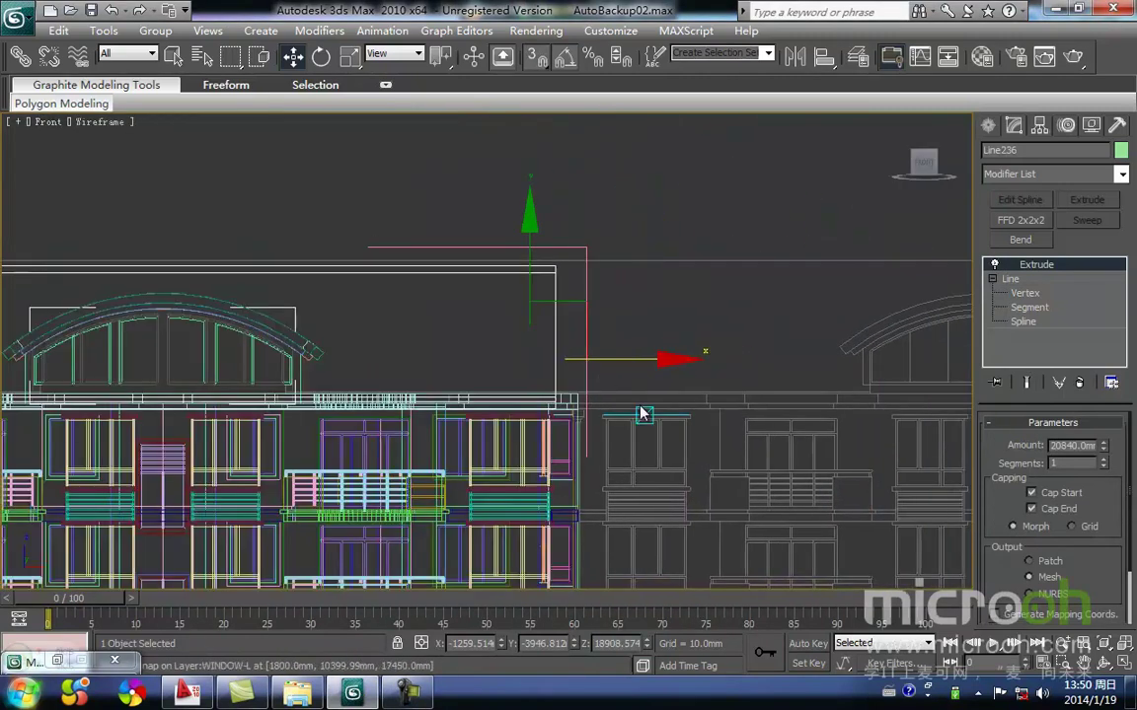
pyautogui.click(605, 362)
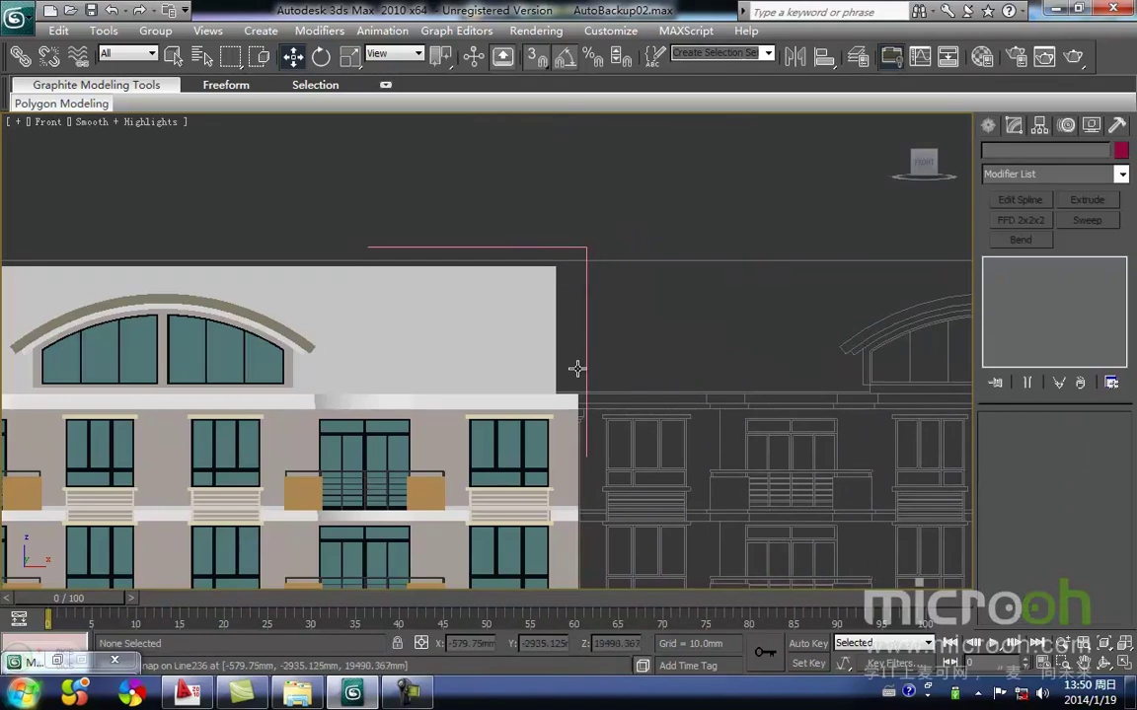
pyautogui.moveTo(586, 293); pyautogui.dragTo(586, 263, button='middle')
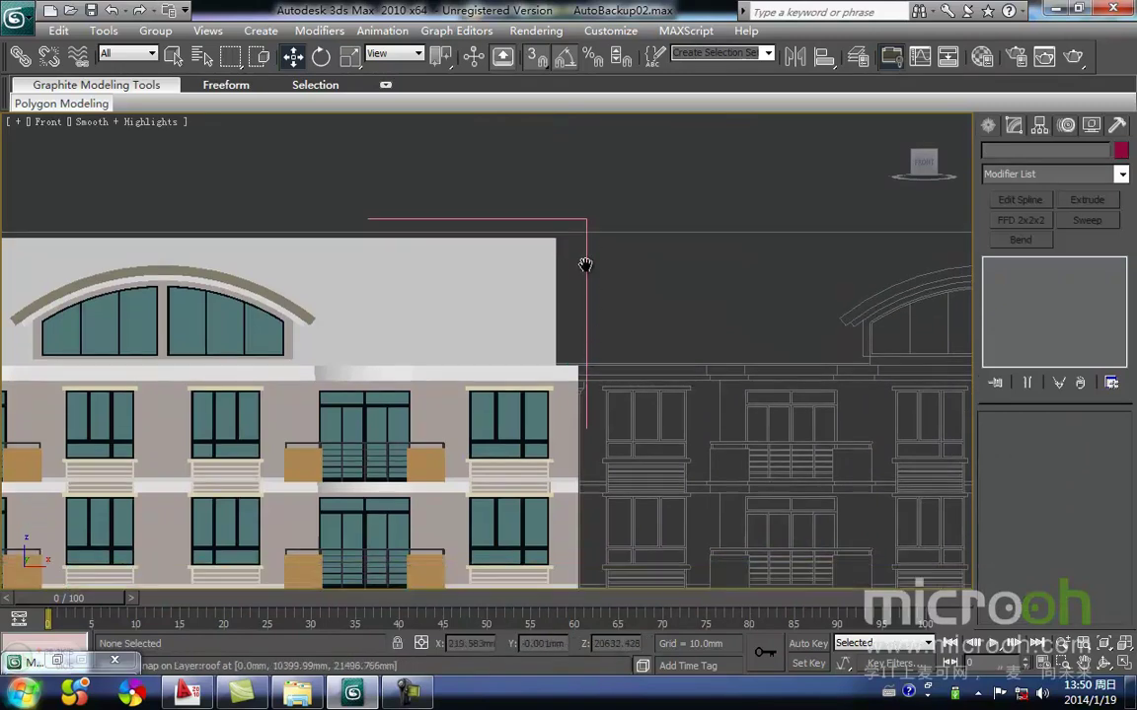
# Examine the roof plan drawing in the top view with the model geometry temporarily hidden.
pyautogui.press('t')
pyautogui.press('z')
pyautogui.moveTo(623, 360); pyautogui.dragTo(623, 387, button='middle')
pyautogui.press('F3')
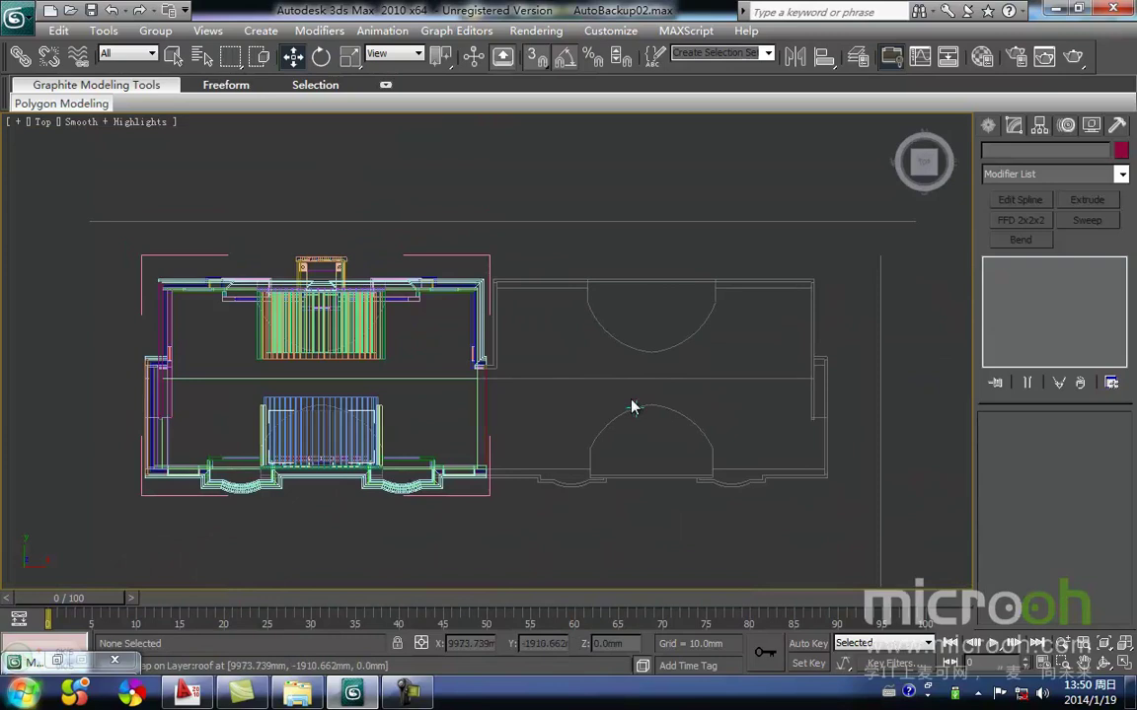
pyautogui.scroll(3, 518, 425)
pyautogui.hotkey('shift', 'g')
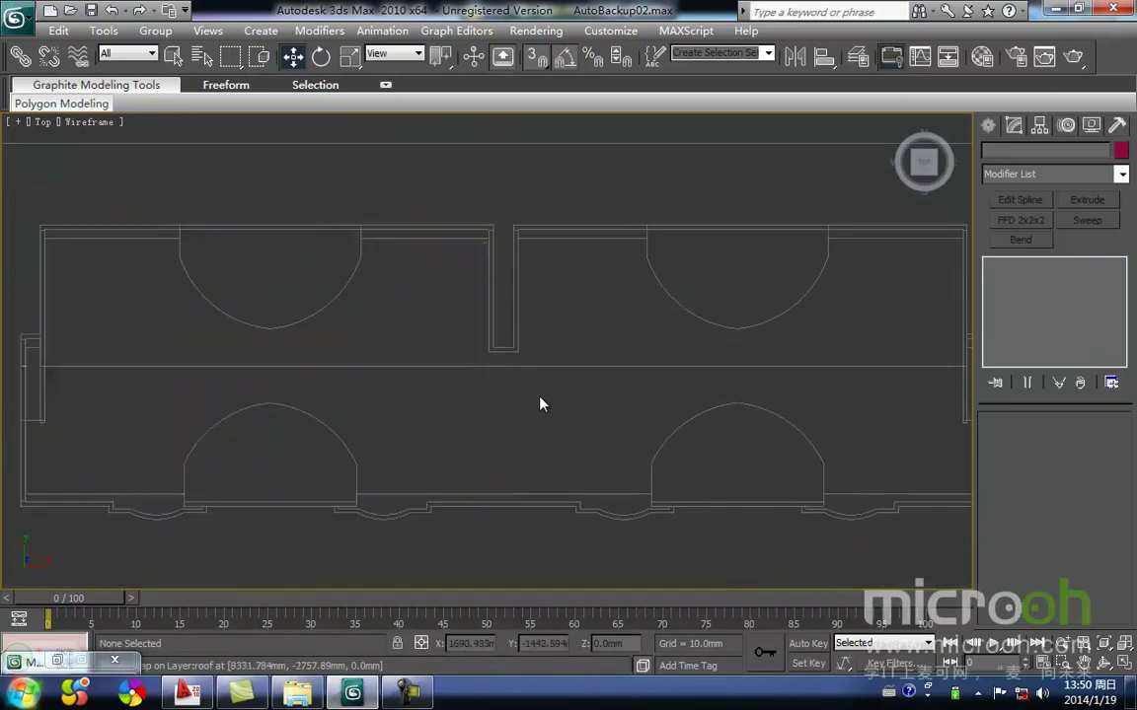
pyautogui.scroll(-2, 203, 396)
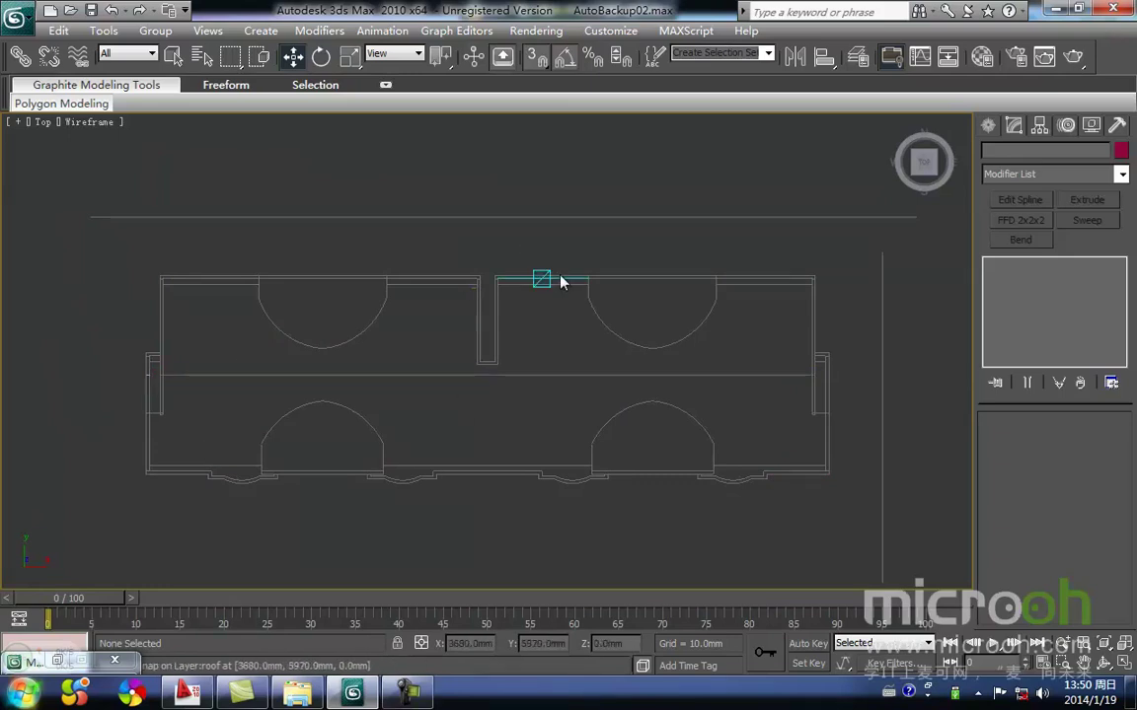
pyautogui.moveTo(509, 337)
pyautogui.mouseDown(button='middle')
pyautogui.moveTo(462, 350)
pyautogui.moveTo(491, 350)
pyautogui.mouseUp(button='middle')
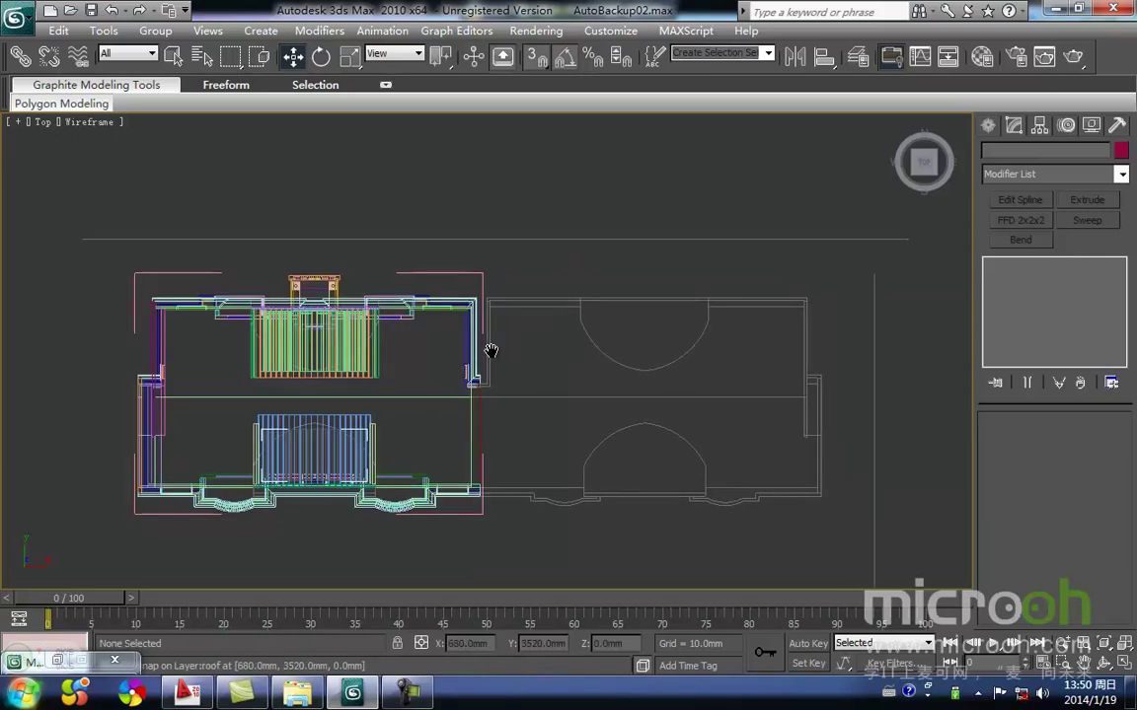
# Select the pitched roof in a shaded angled view of the whole building.
pyautogui.press('F3')
pyautogui.keyDown('alt'); pyautogui.moveTo(512, 453); pyautogui.dragTo(577, 357, button='middle'); pyautogui.keyUp('alt')
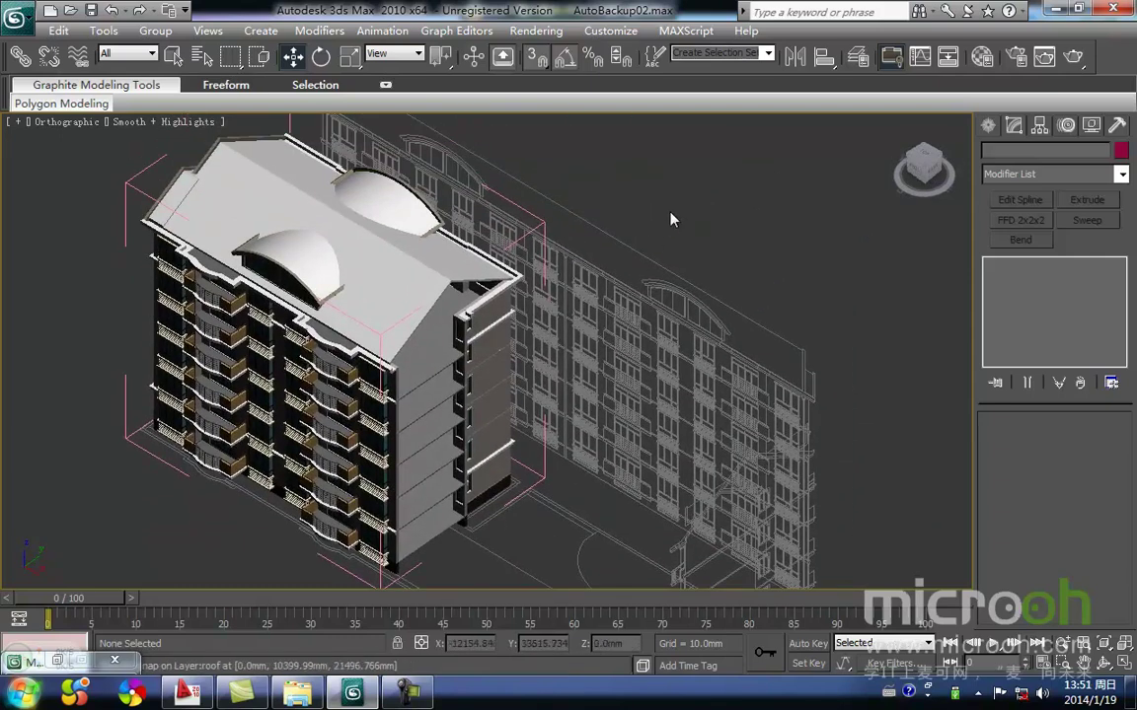
pyautogui.click(419, 278)
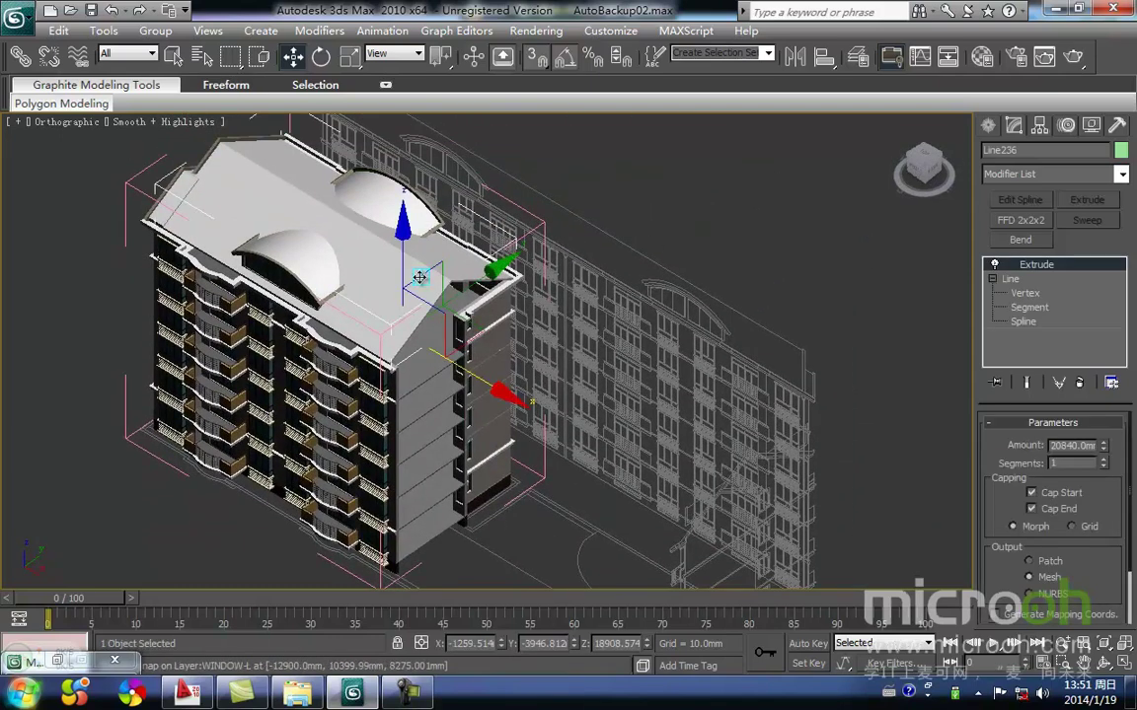
# Hide the grouped building model so only the pitched roof and the reference drawings stay displayed.
pyautogui.scroll(5, 419, 277)
pyautogui.moveTo(385, 260); pyautogui.dragTo(398, 305, button='middle')
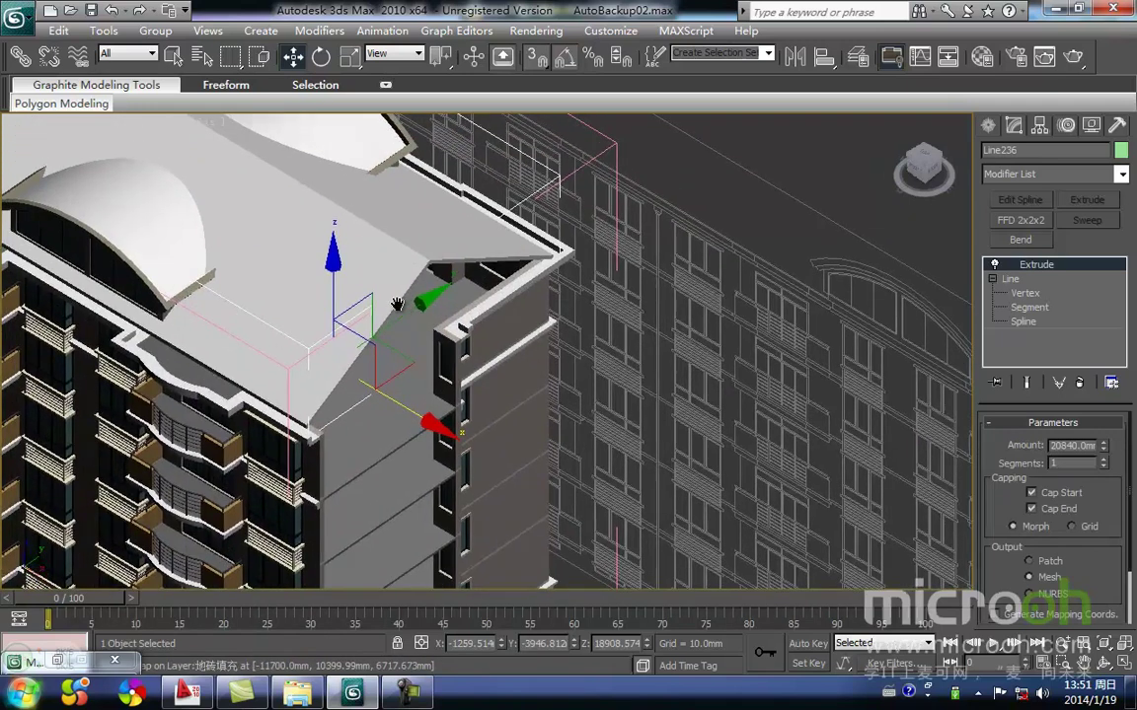
pyautogui.scroll(-3, 398, 305)
pyautogui.scroll(2, 451, 378)
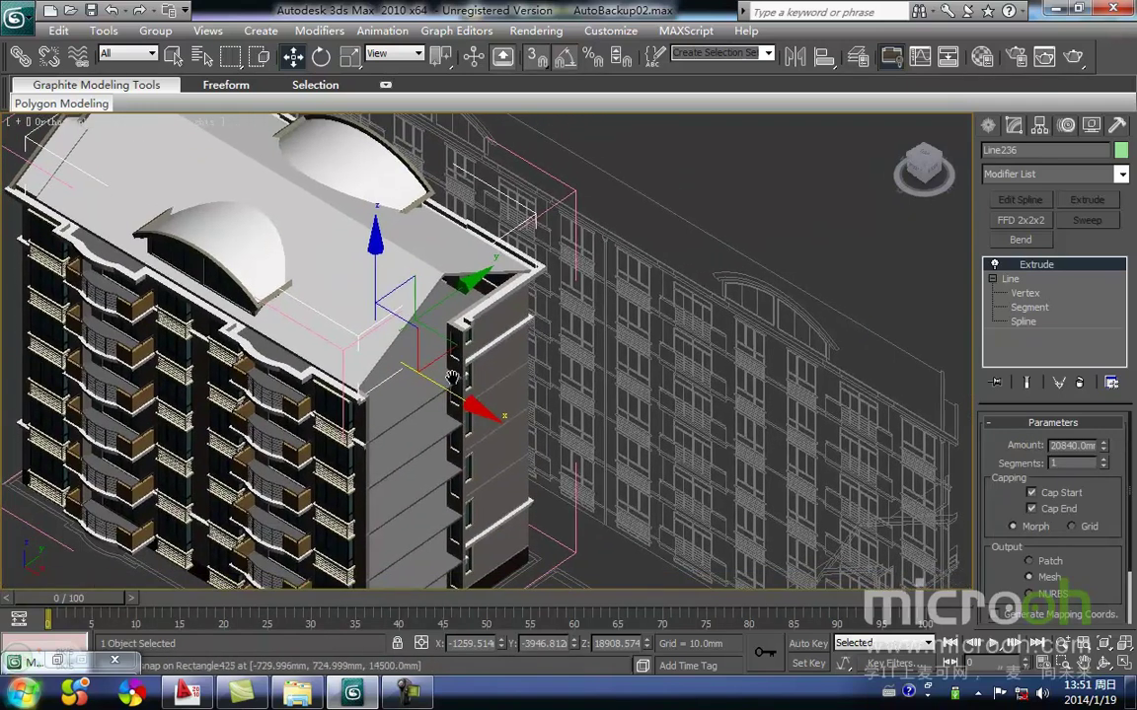
pyautogui.scroll(-2, 451, 378)
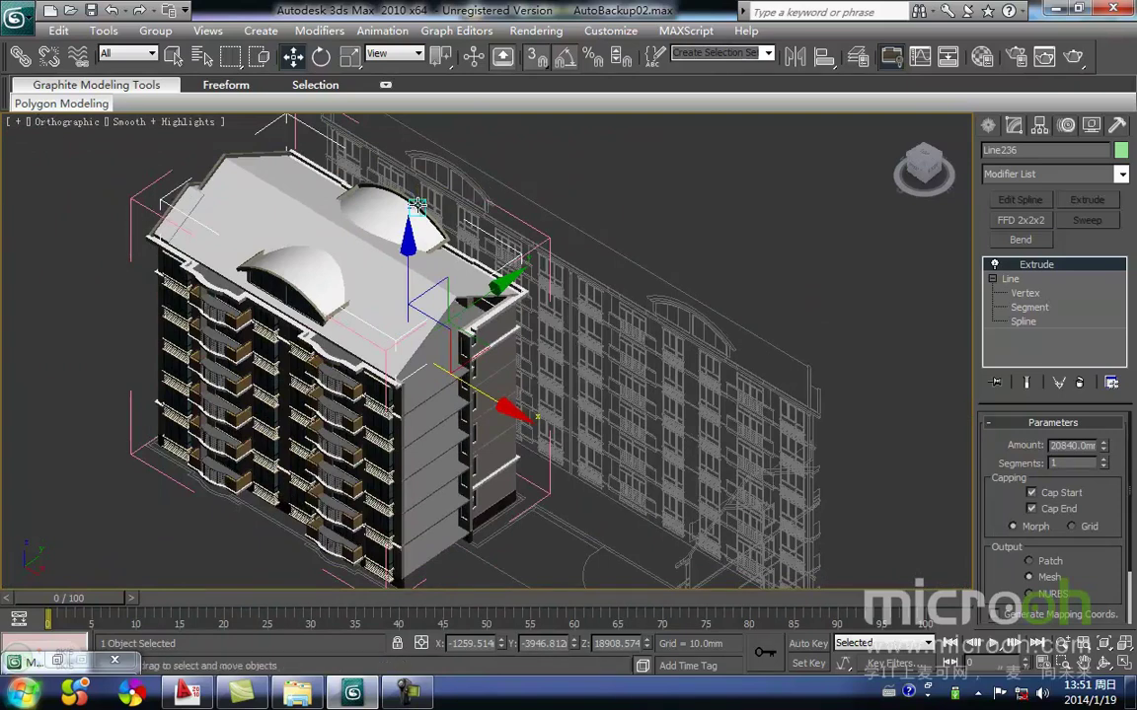
pyautogui.click(419, 205)
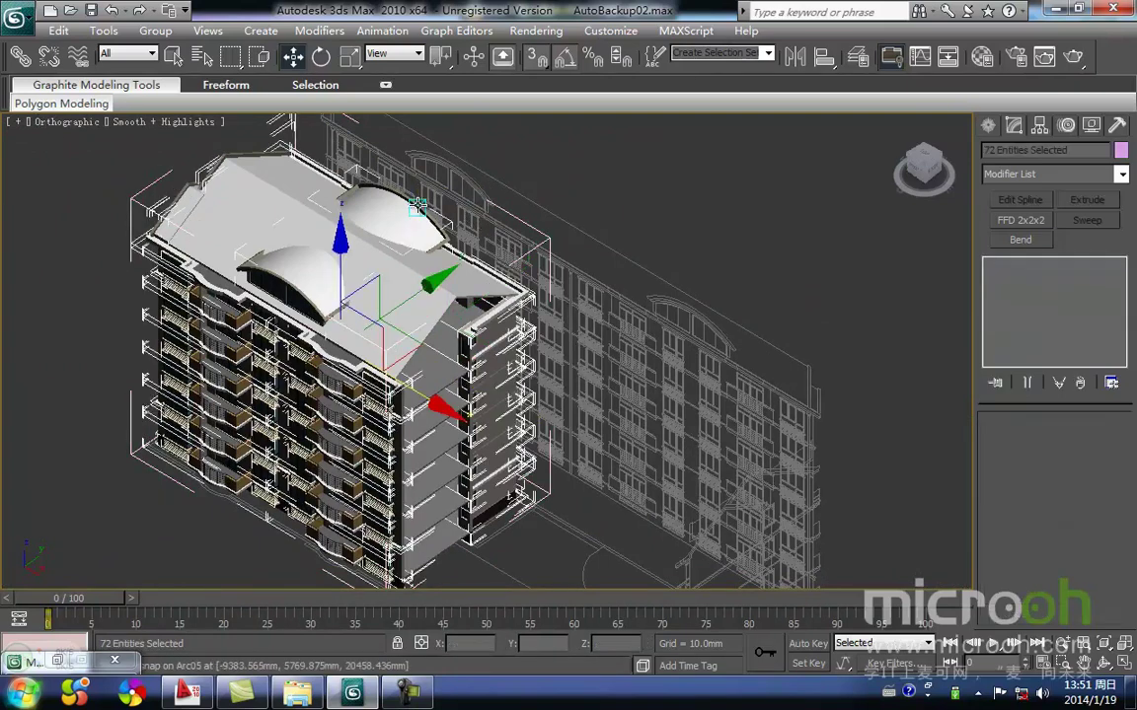
pyautogui.rightClick(476, 343)
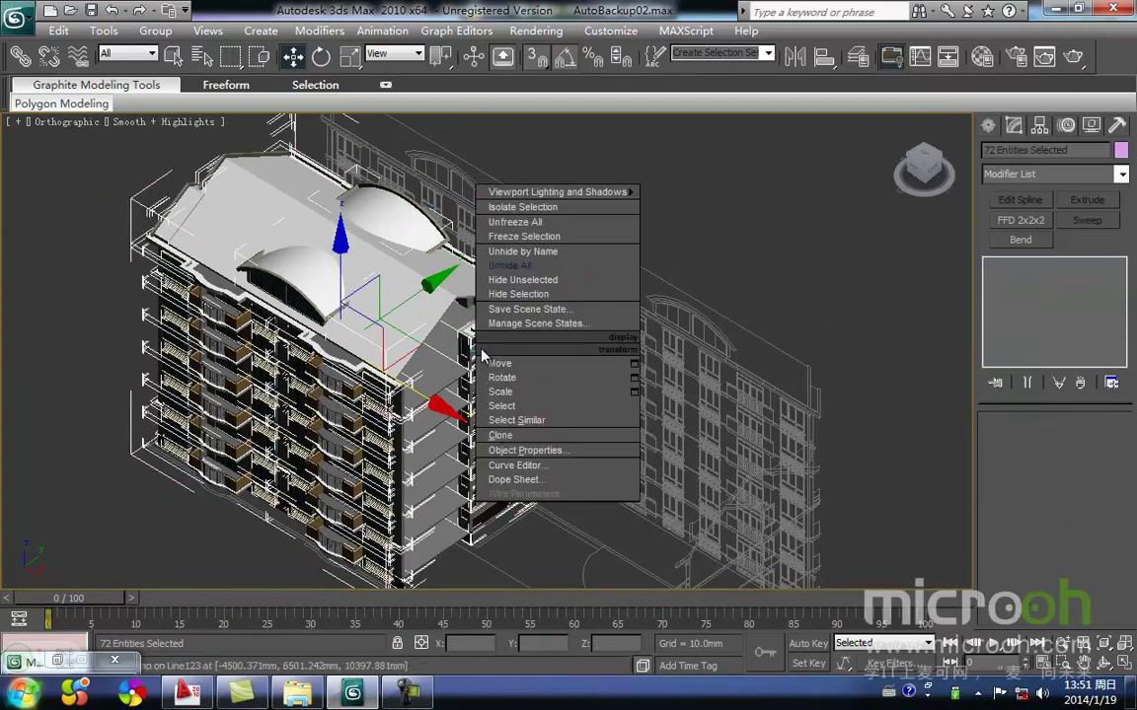
pyautogui.click(531, 295)
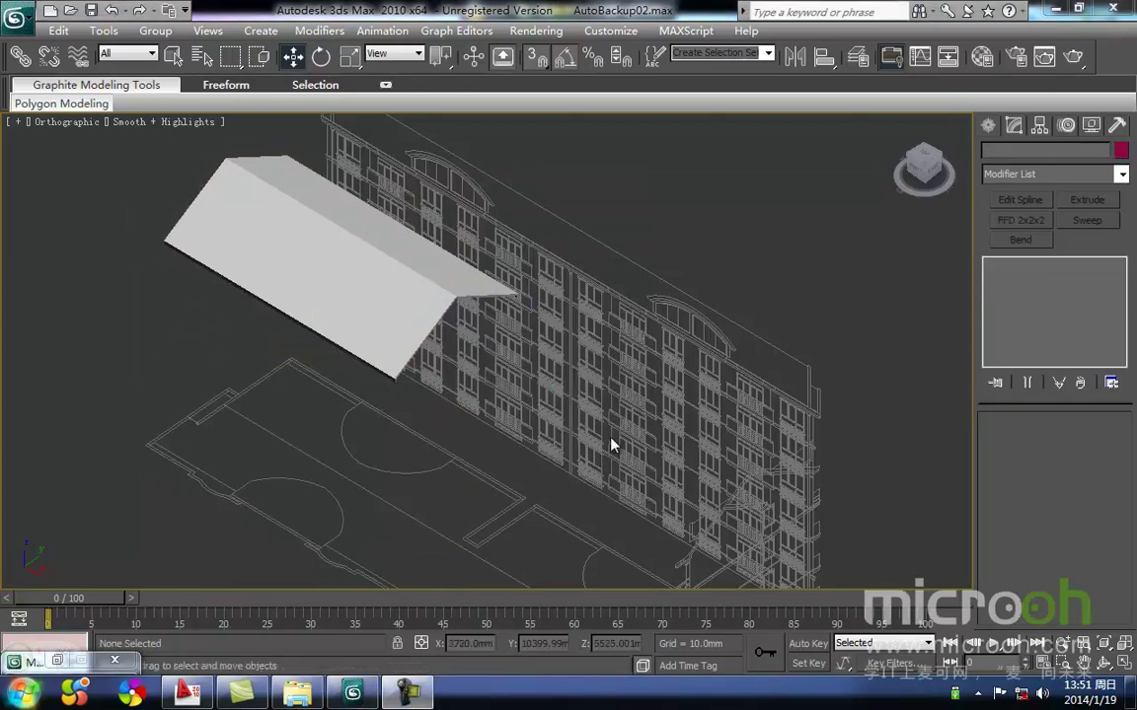
# Select the pitched roof in a wireframe top view over the roof plan drawing.
pyautogui.press('t')
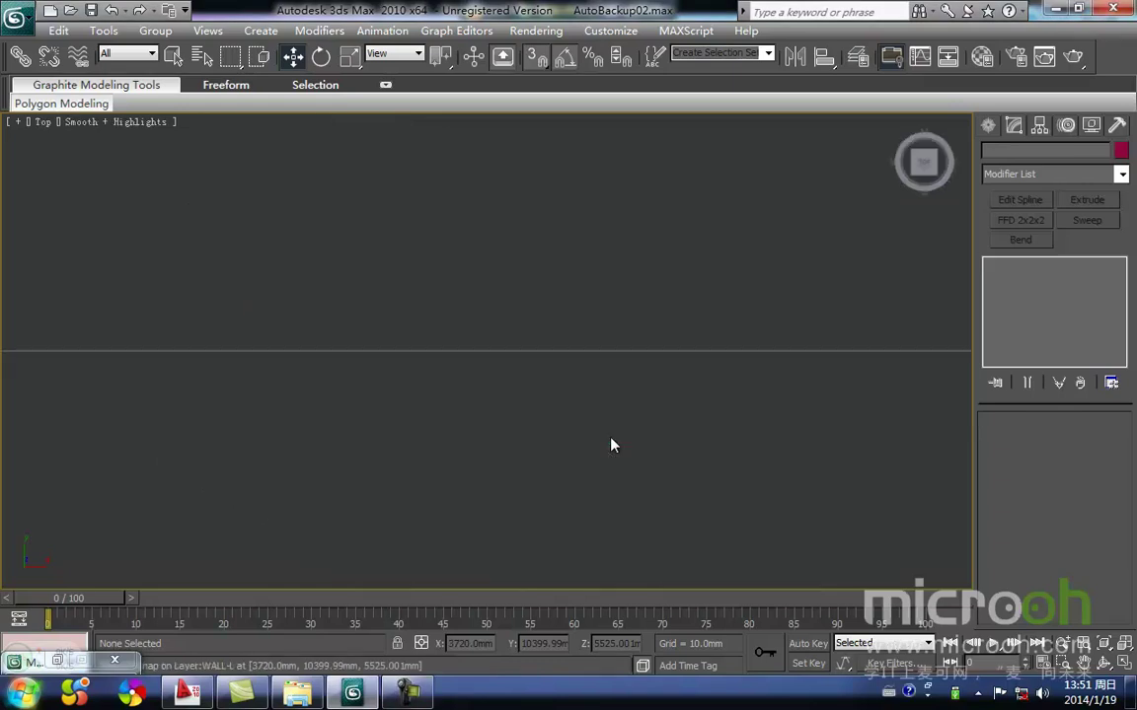
pyautogui.press('z')
pyautogui.moveTo(580, 407); pyautogui.dragTo(600, 427, button='middle')
pyautogui.press('F3')
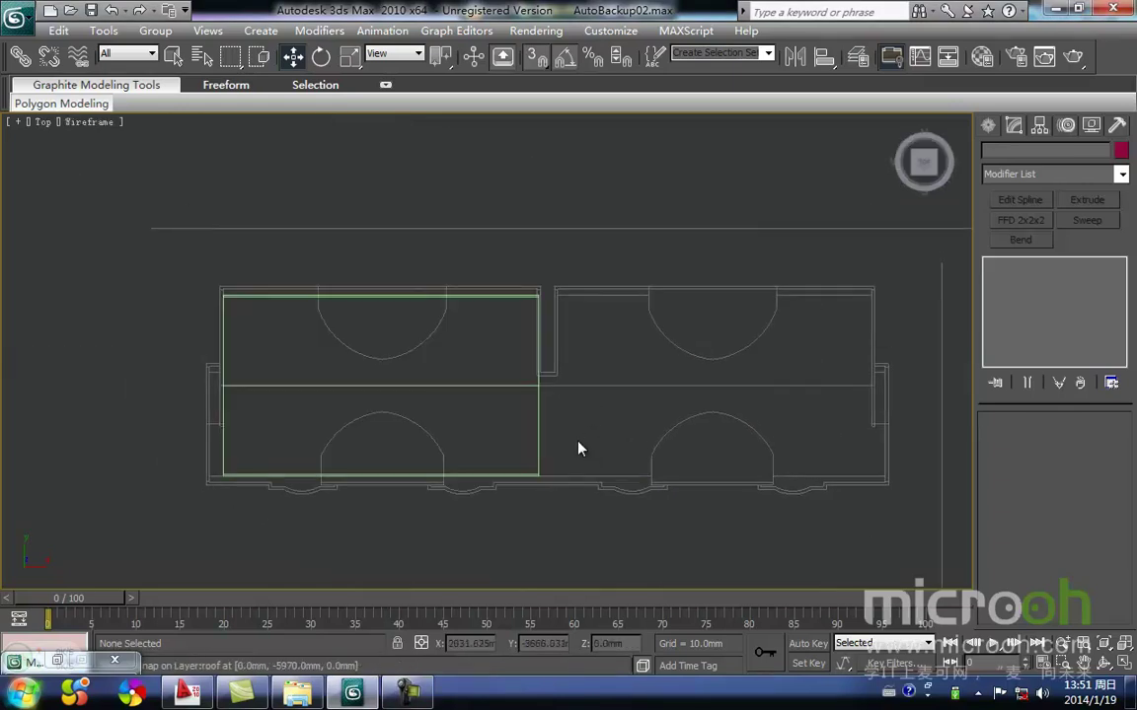
pyautogui.scroll(5, 572, 414)
pyautogui.moveTo(523, 461); pyautogui.dragTo(449, 393)
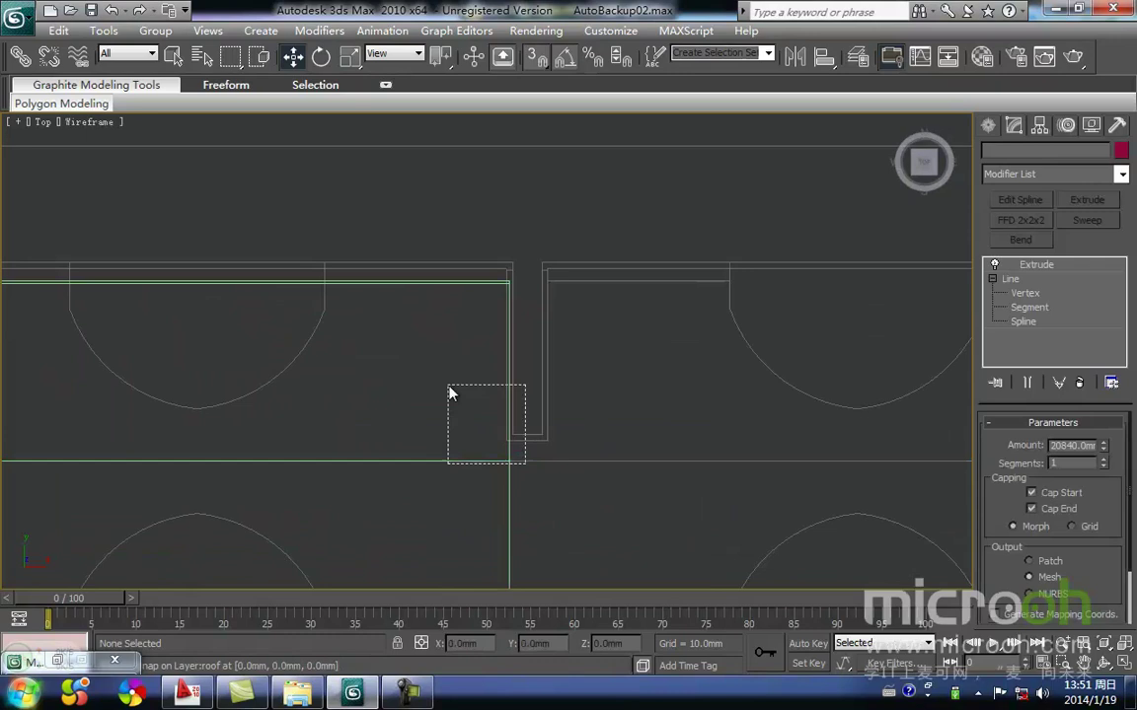
pyautogui.scroll(-4, 533, 373)
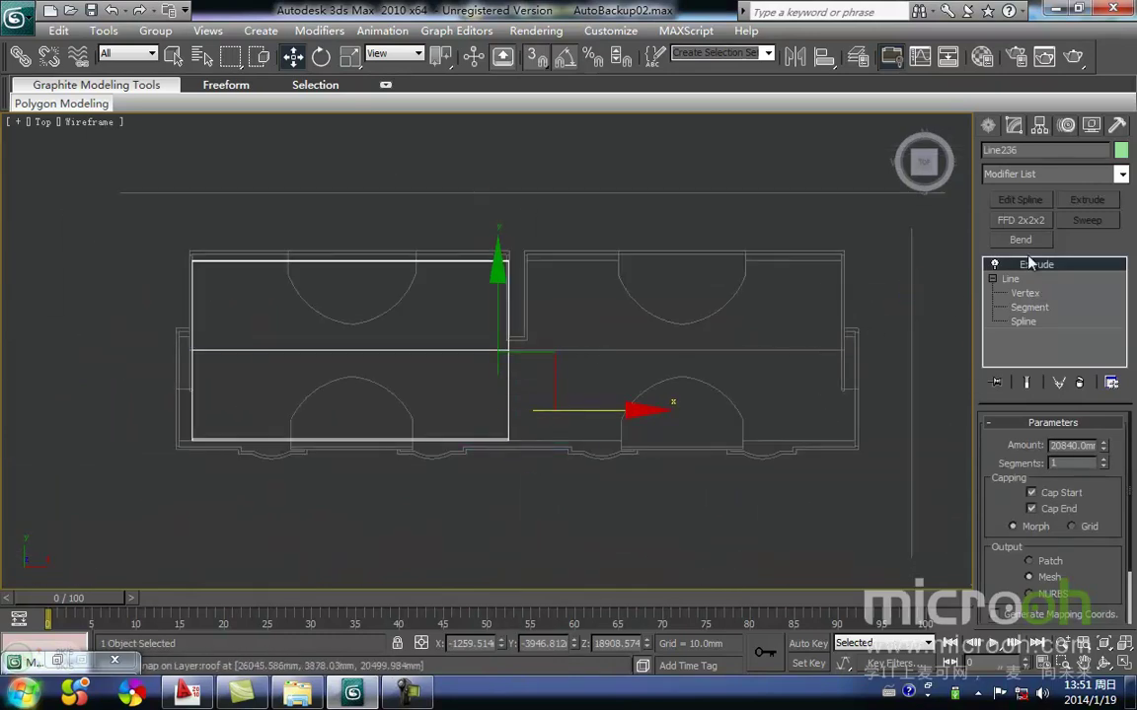
# Add an Edit Mesh modifier to the pitched roof and enter its vertex level.
pyautogui.click(1122, 176)
pyautogui.press('e')
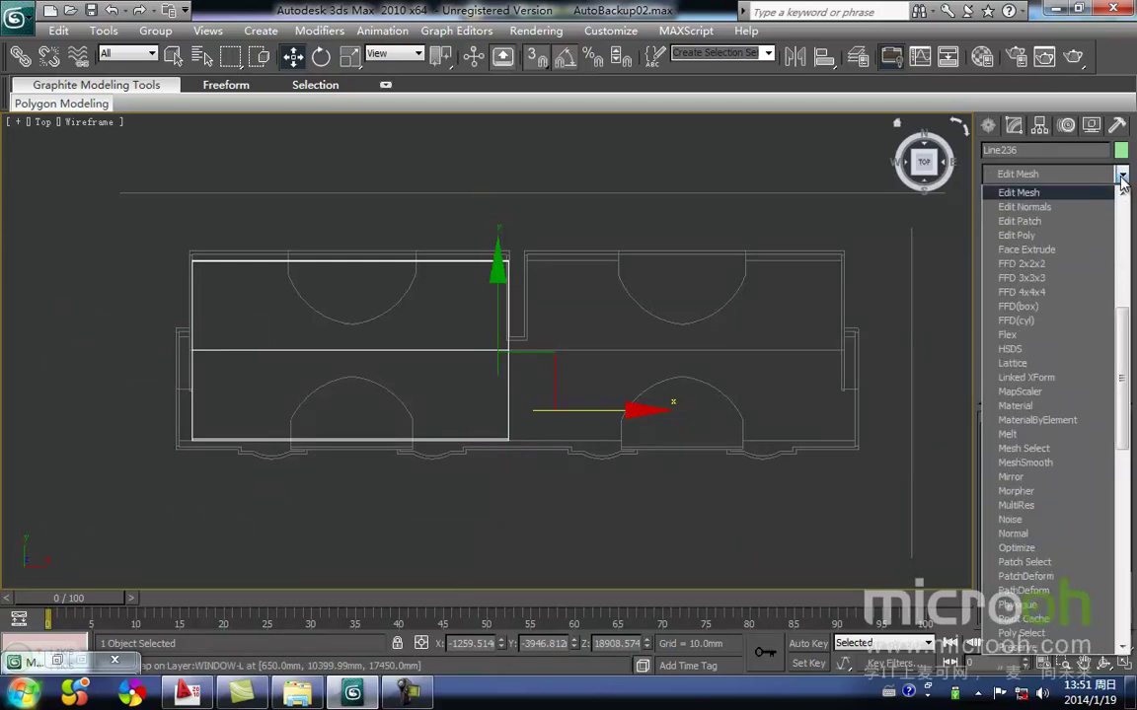
pyautogui.click(1021, 193)
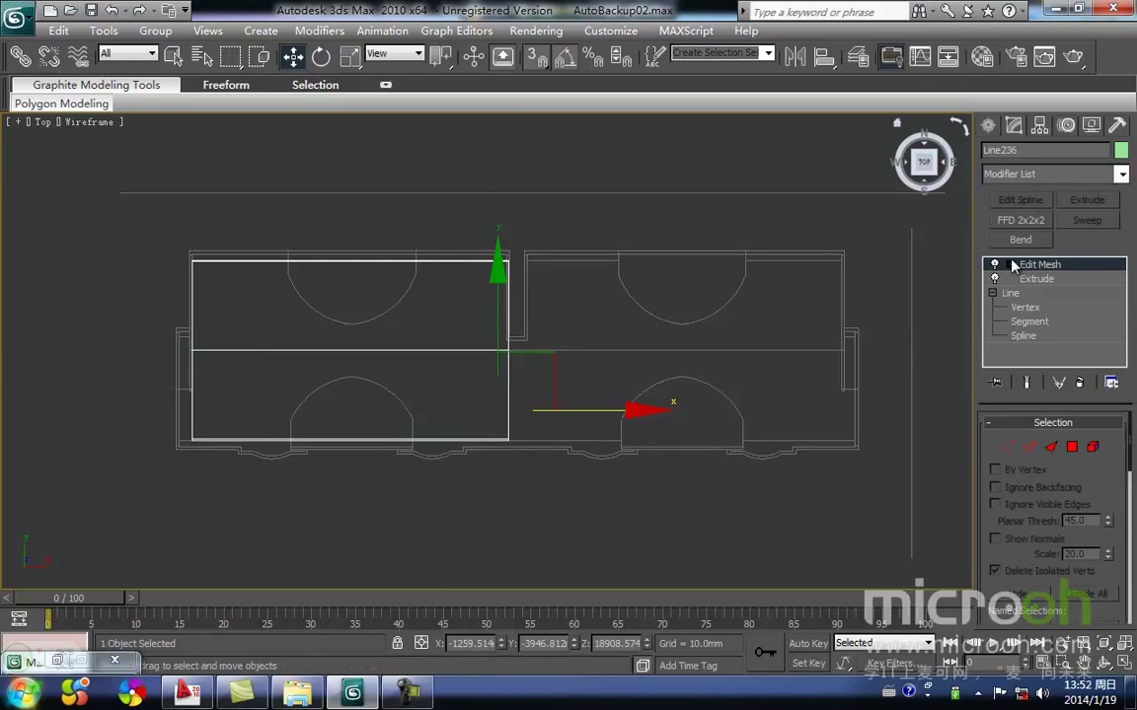
pyautogui.press('1')
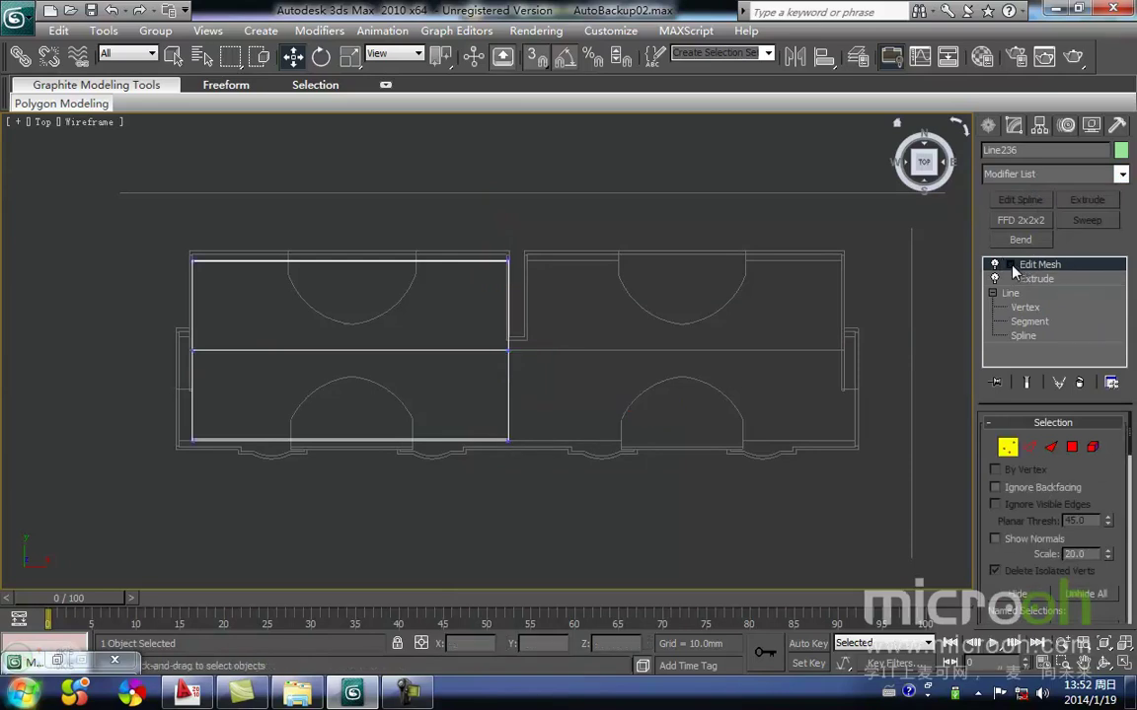
pyautogui.click(1010, 265)
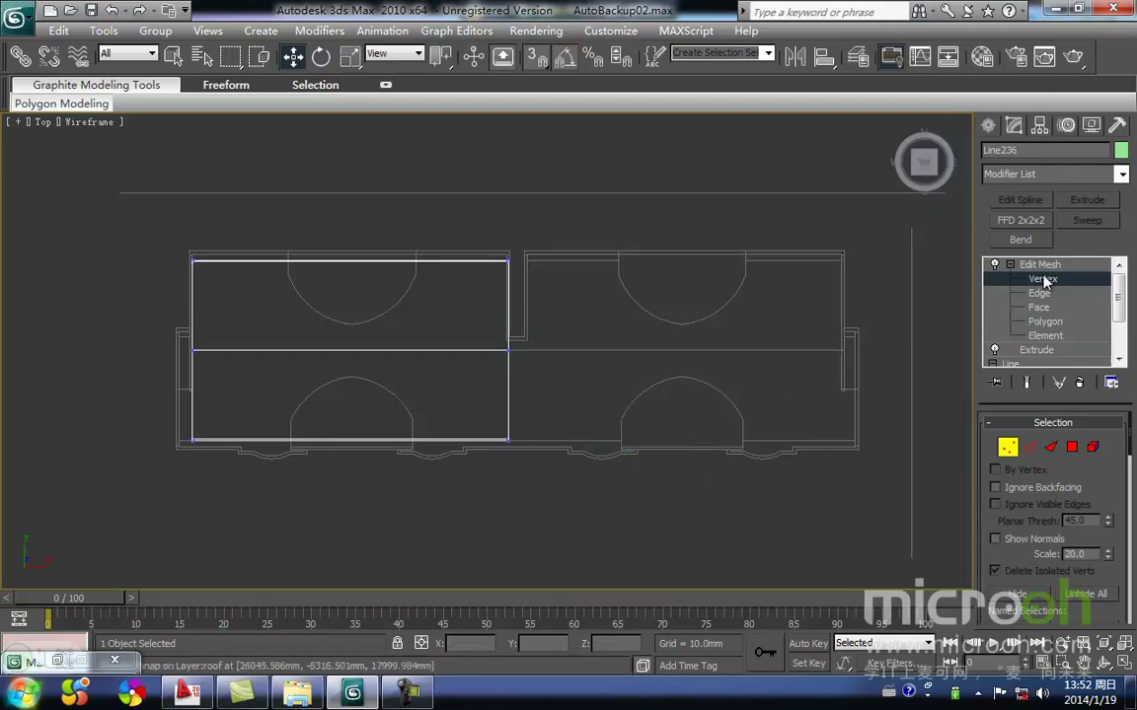
# Move the vertices at the roof's inner end to the centre line of the recess between the two units, and leave vertex editing.
pyautogui.moveTo(459, 203); pyautogui.dragTo(528, 459)
pyautogui.scroll(5, 571, 386)
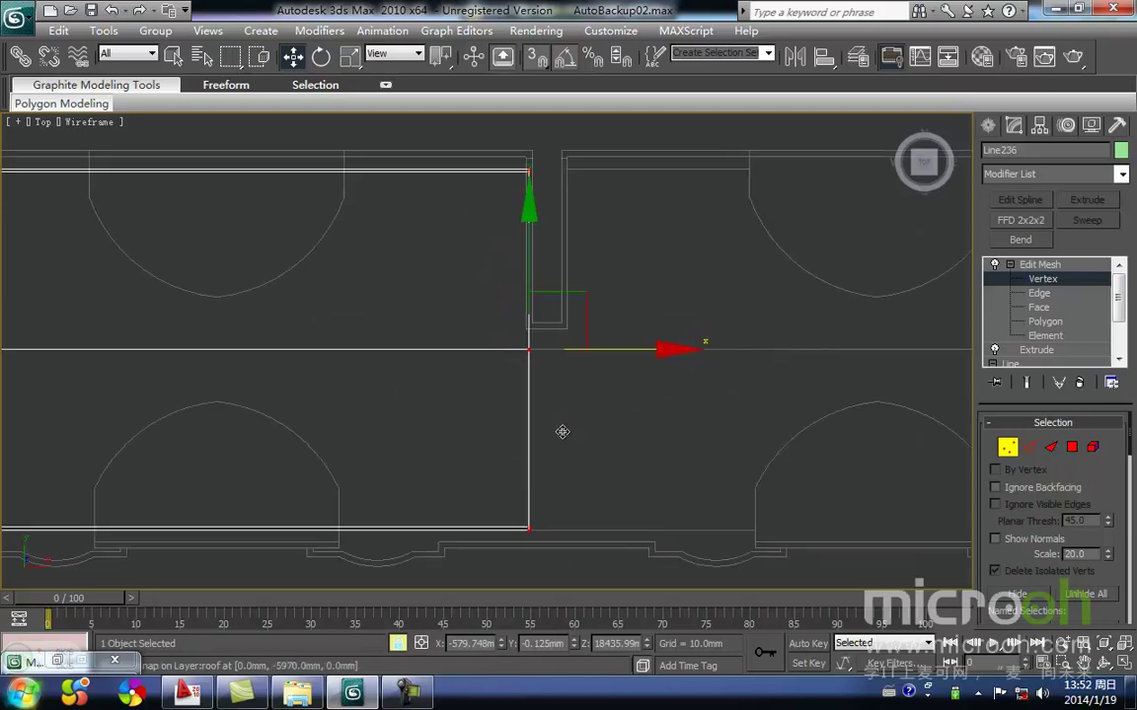
pyautogui.moveTo(498, 486); pyautogui.dragTo(517, 284)
pyautogui.press('space')
pyautogui.click(549, 389)
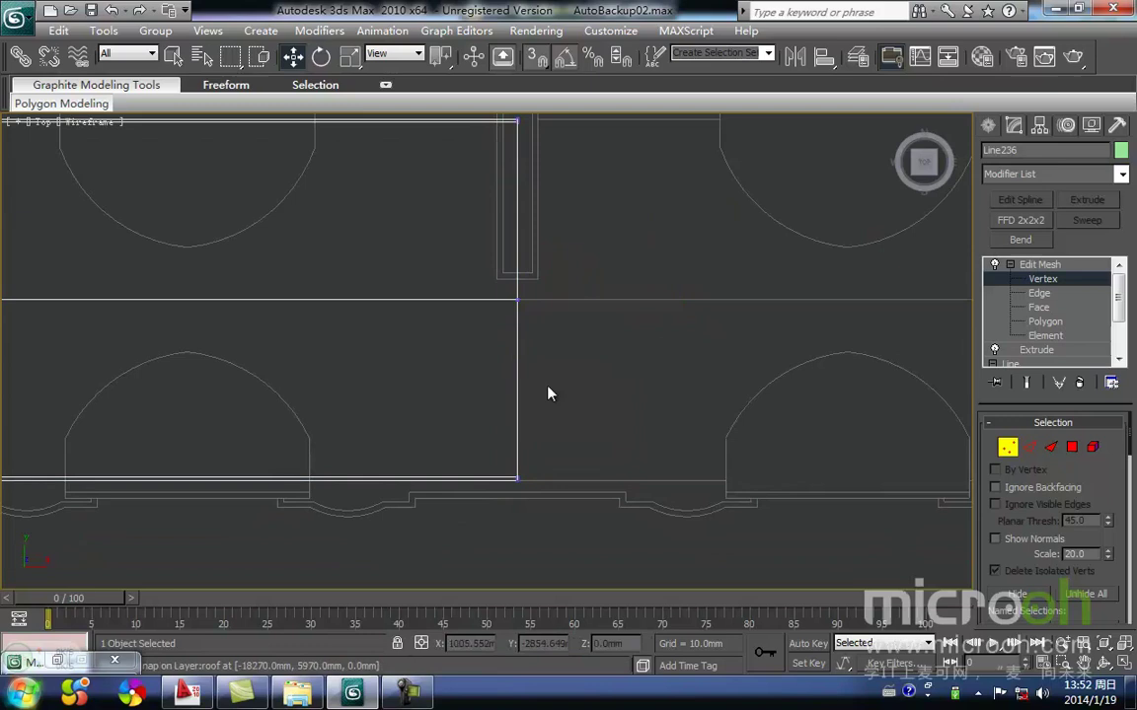
pyautogui.click(1006, 449)
pyautogui.moveTo(594, 324); pyautogui.dragTo(610, 430, button='middle')
pyautogui.click(609, 430)
pyautogui.moveTo(596, 374); pyautogui.dragTo(647, 382, button='middle')
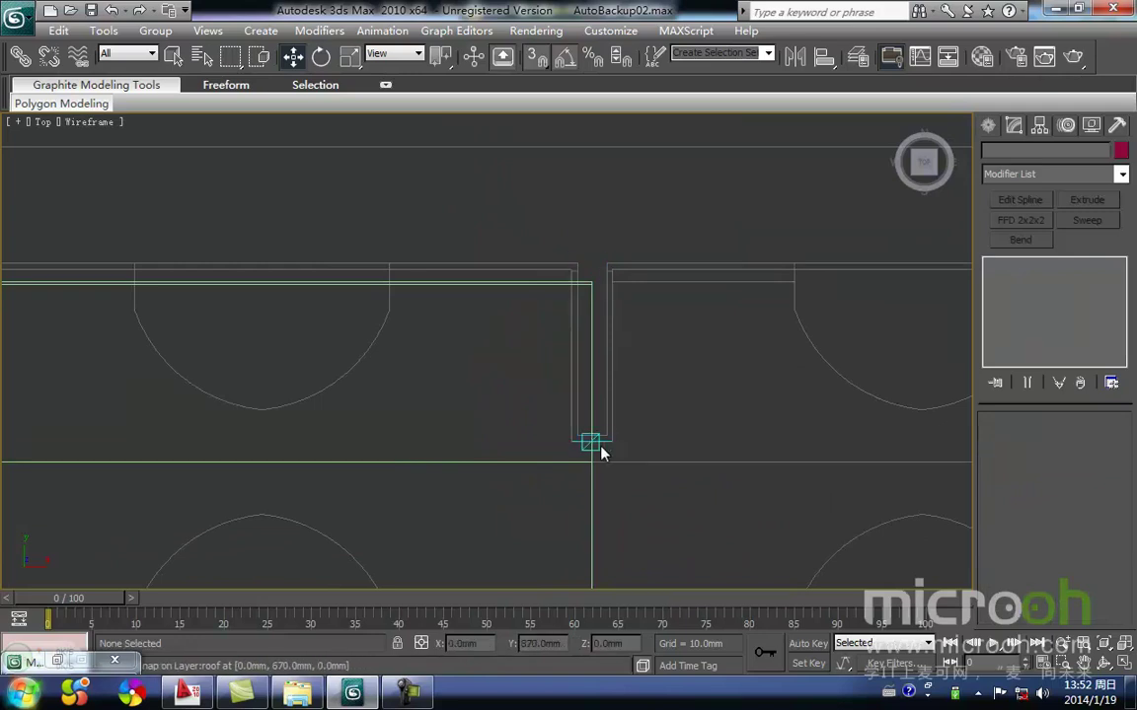
pyautogui.moveTo(583, 446); pyautogui.dragTo(580, 428, button='middle')
pyautogui.scroll(-3, 598, 383)
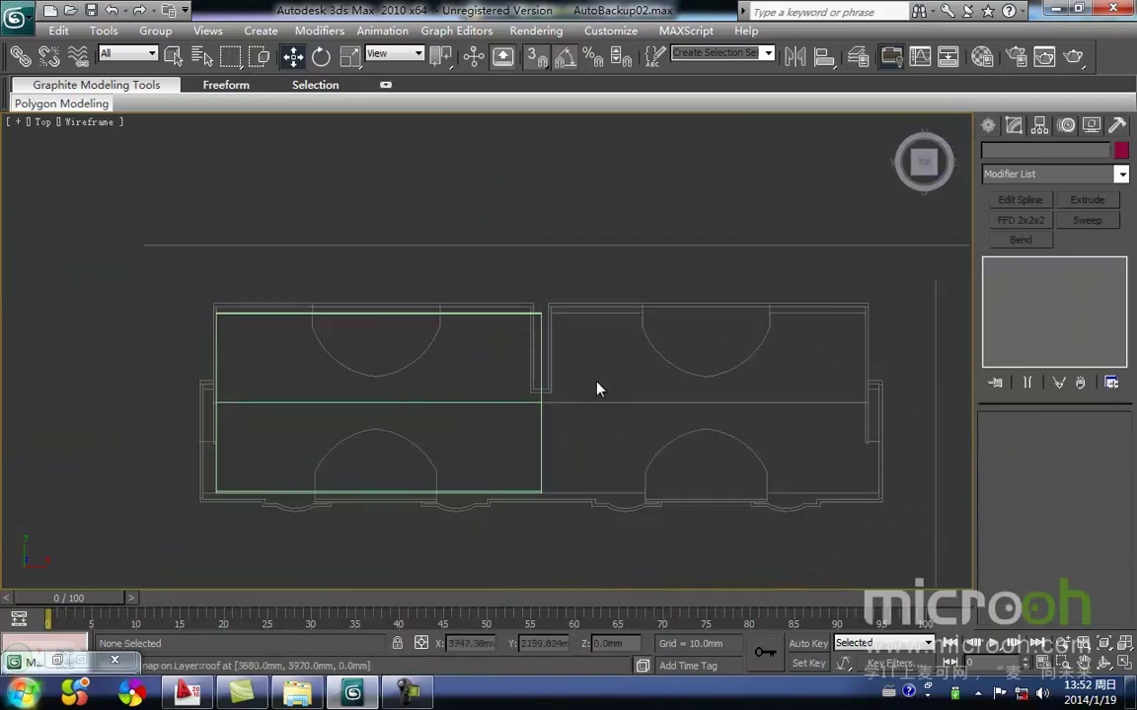
pyautogui.click(542, 430)
pyautogui.click(988, 125)
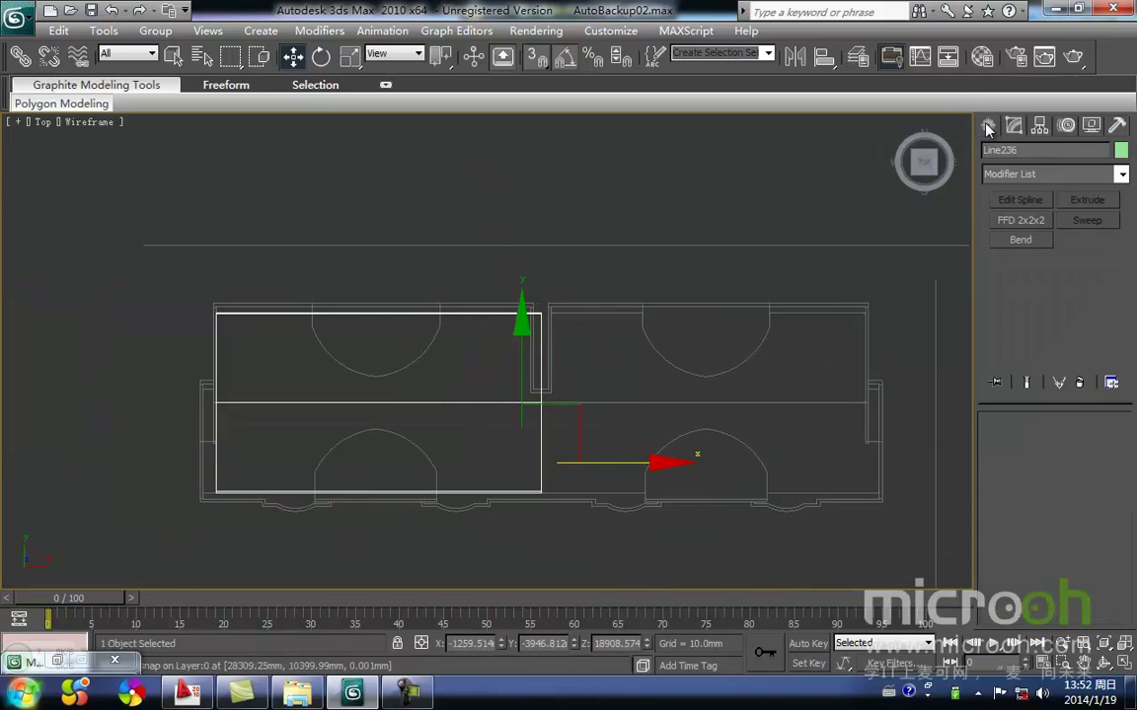
pyautogui.click(1015, 156)
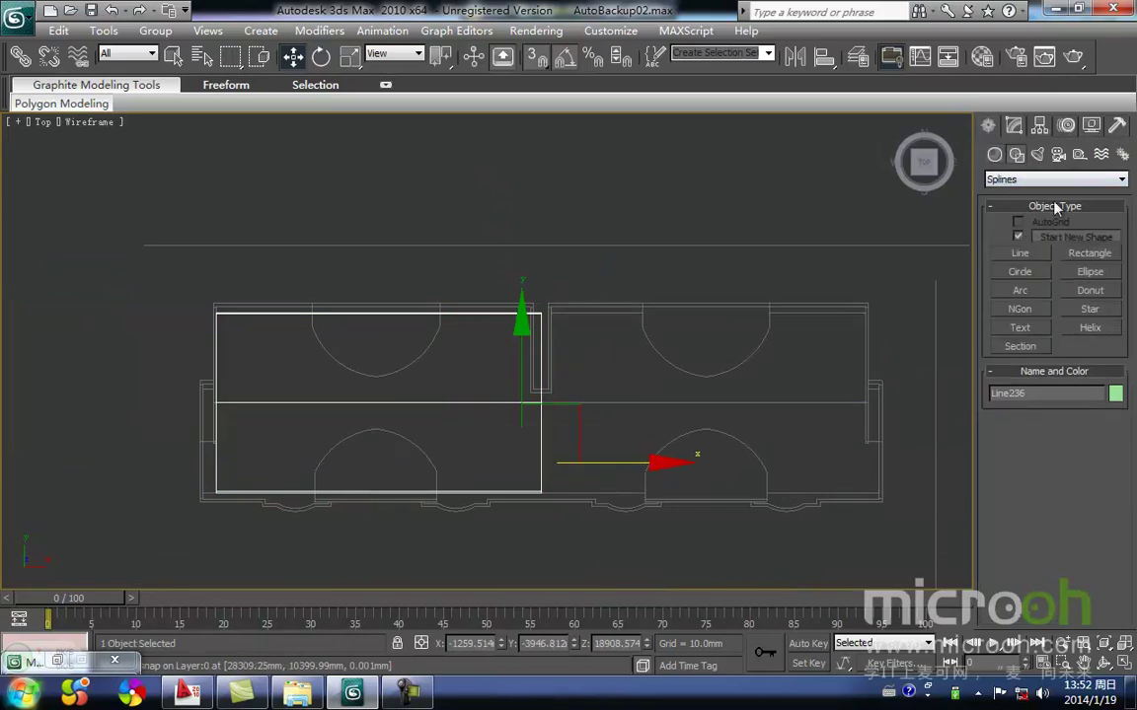
pyautogui.click(1089, 254)
pyautogui.scroll(5, 563, 281)
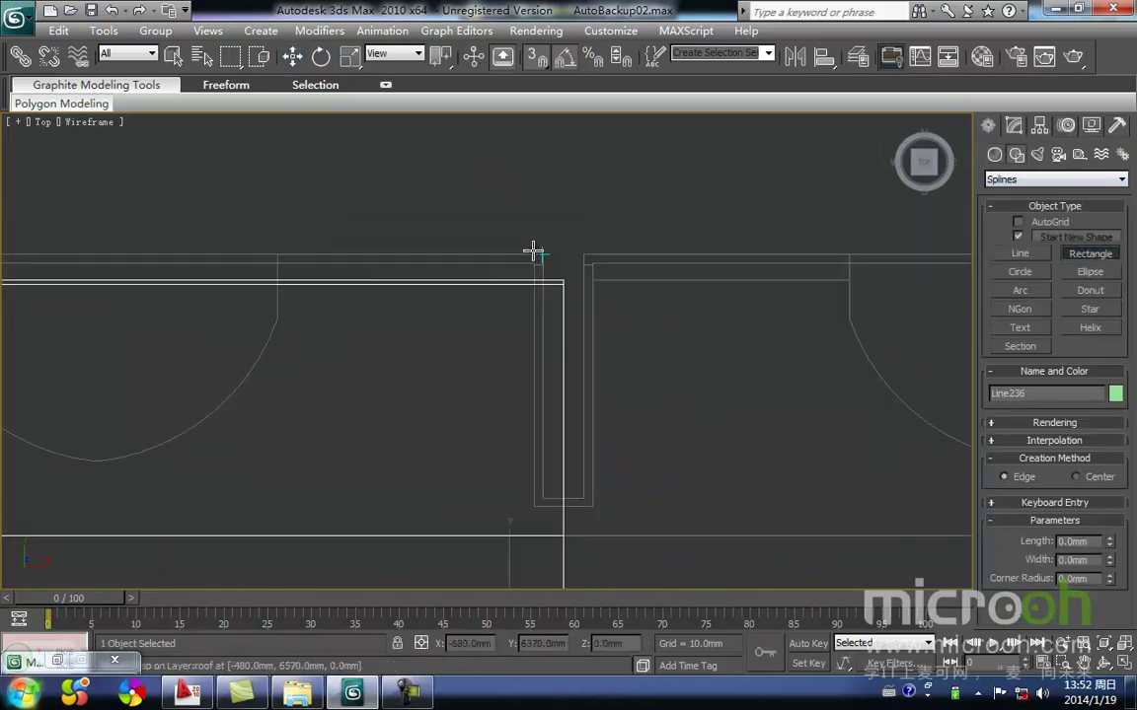
pyautogui.moveTo(534, 263); pyautogui.dragTo(589, 513)
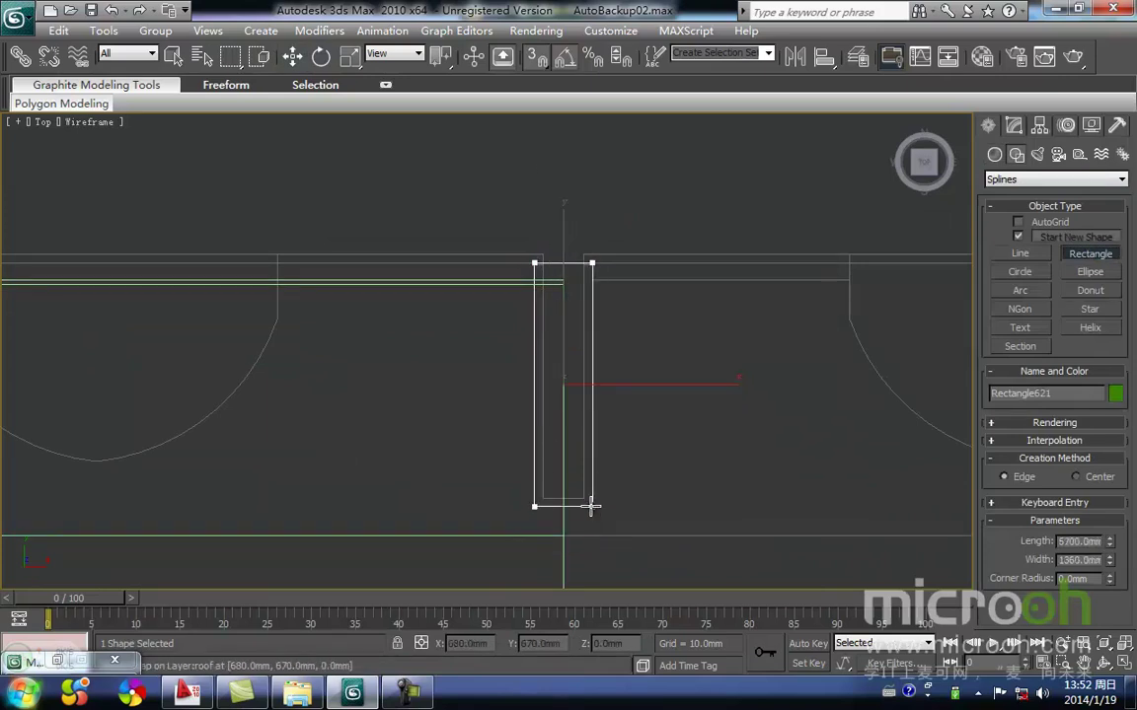
pyautogui.rightClick(639, 476)
pyautogui.moveTo(614, 527); pyautogui.dragTo(572, 462)
pyautogui.moveTo(720, 399); pyautogui.dragTo(670, 403, button='middle')
pyautogui.press('Delete')
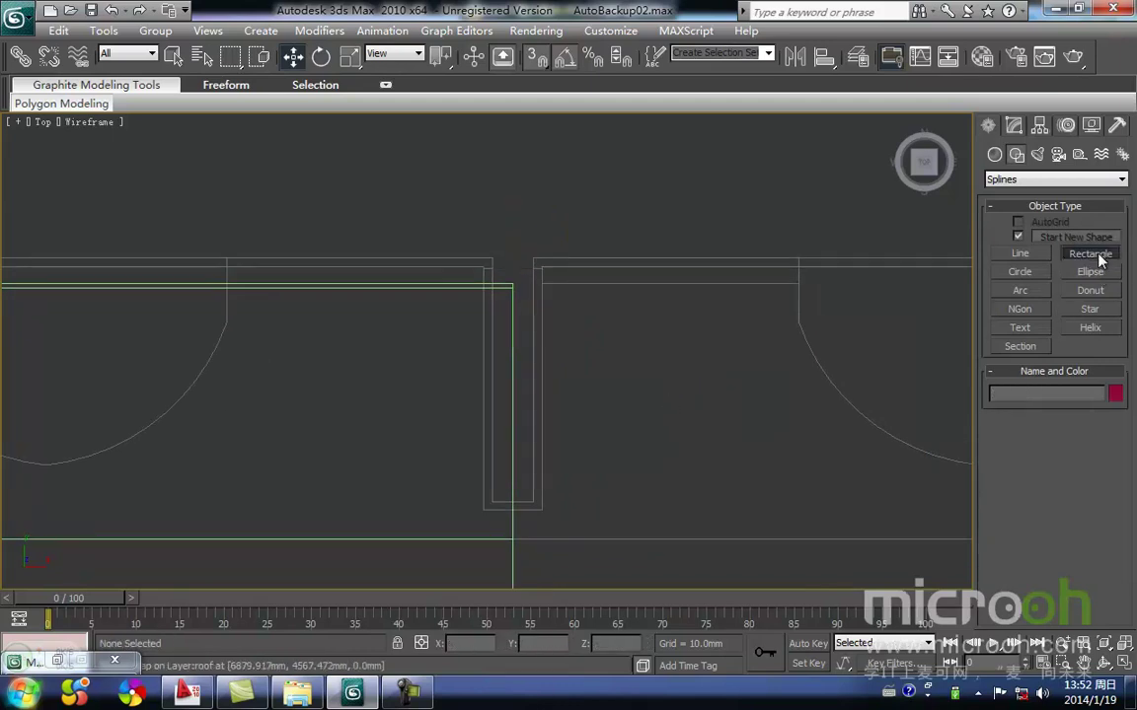
# Draw a rectangle about 5646 mm long and 1360 mm wide over the recess between the two roof halves.
pyautogui.click(1089, 254)
pyautogui.moveTo(482, 268); pyautogui.dragTo(541, 509)
pyautogui.rightClick(592, 515)
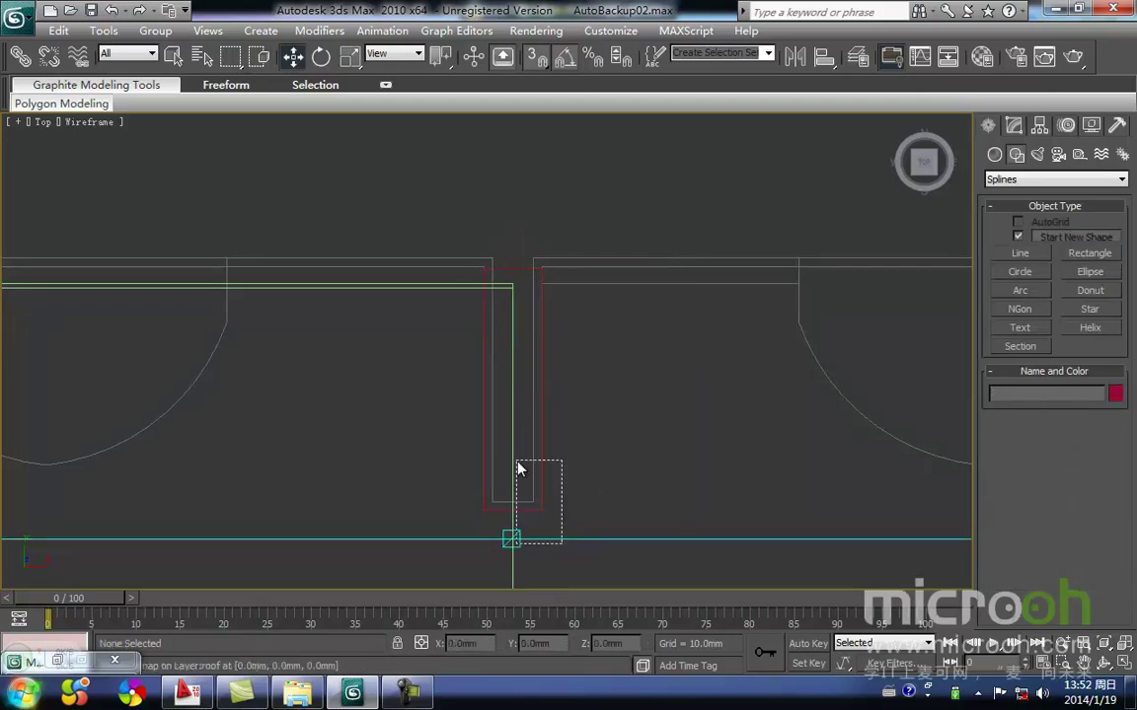
# Extrude the recess rectangle by 6000 mm.
pyautogui.click(1014, 125)
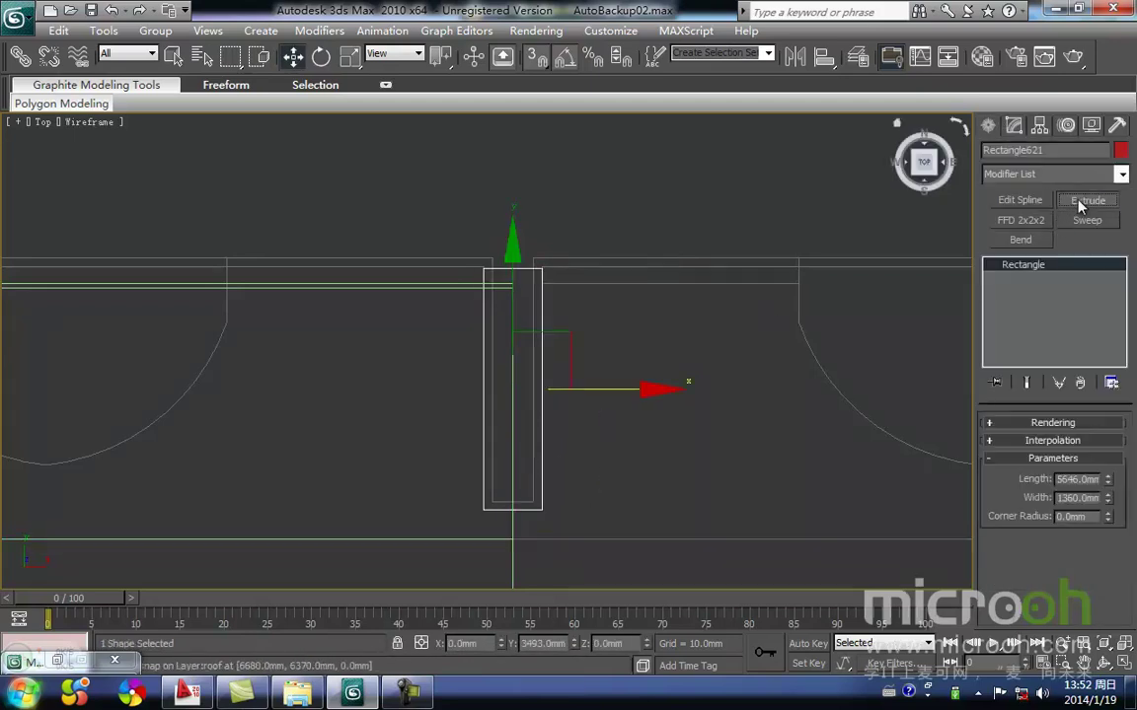
pyautogui.click(1086, 201)
pyautogui.moveTo(1092, 447); pyautogui.dragTo(741, 466)
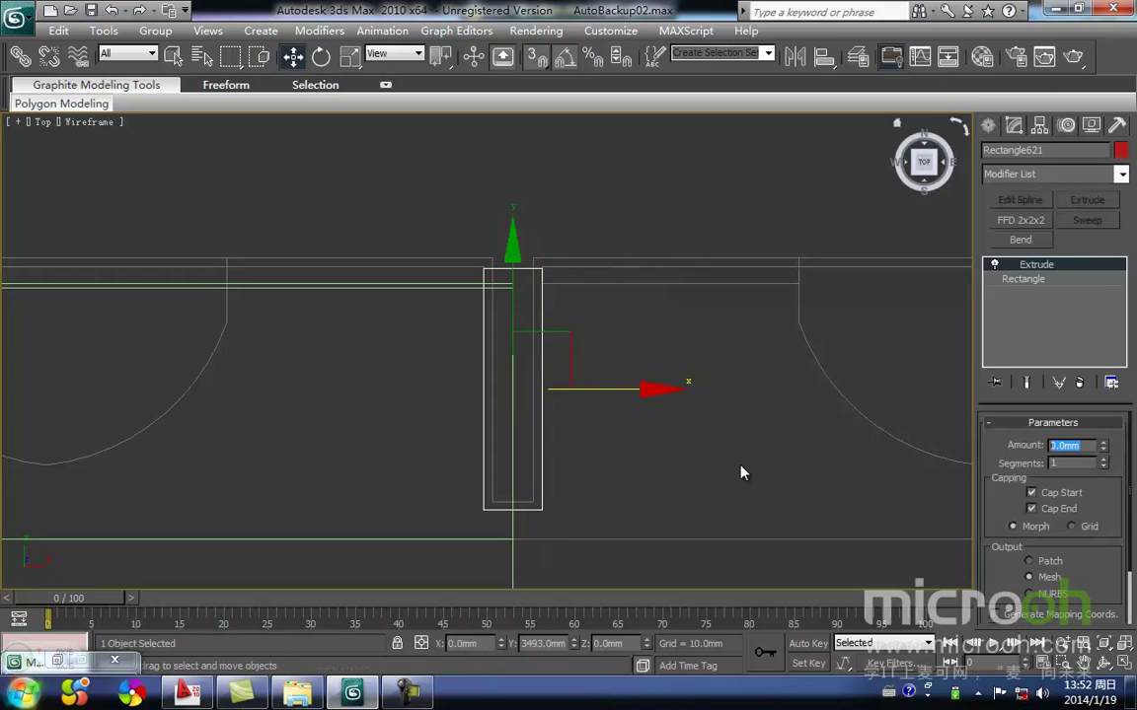
pyautogui.write('6000')
pyautogui.press('Return')
# Raise the extruded recess box to roof height against the elevation drawing in the back view.
pyautogui.moveTo(567, 386); pyautogui.dragTo(492, 447, button='middle')
pyautogui.press('k')
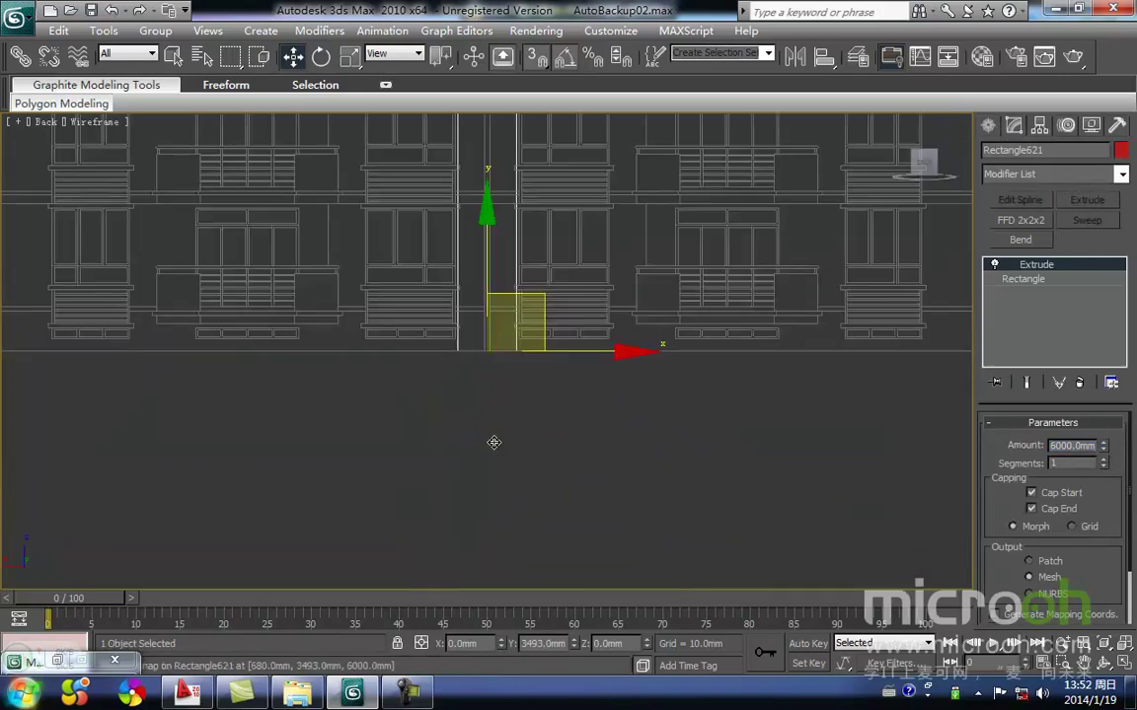
pyautogui.press('z')
pyautogui.moveTo(470, 368); pyautogui.dragTo(456, 397, button='middle')
pyautogui.scroll(-5, 454, 396)
pyautogui.scroll(-5, 452, 396)
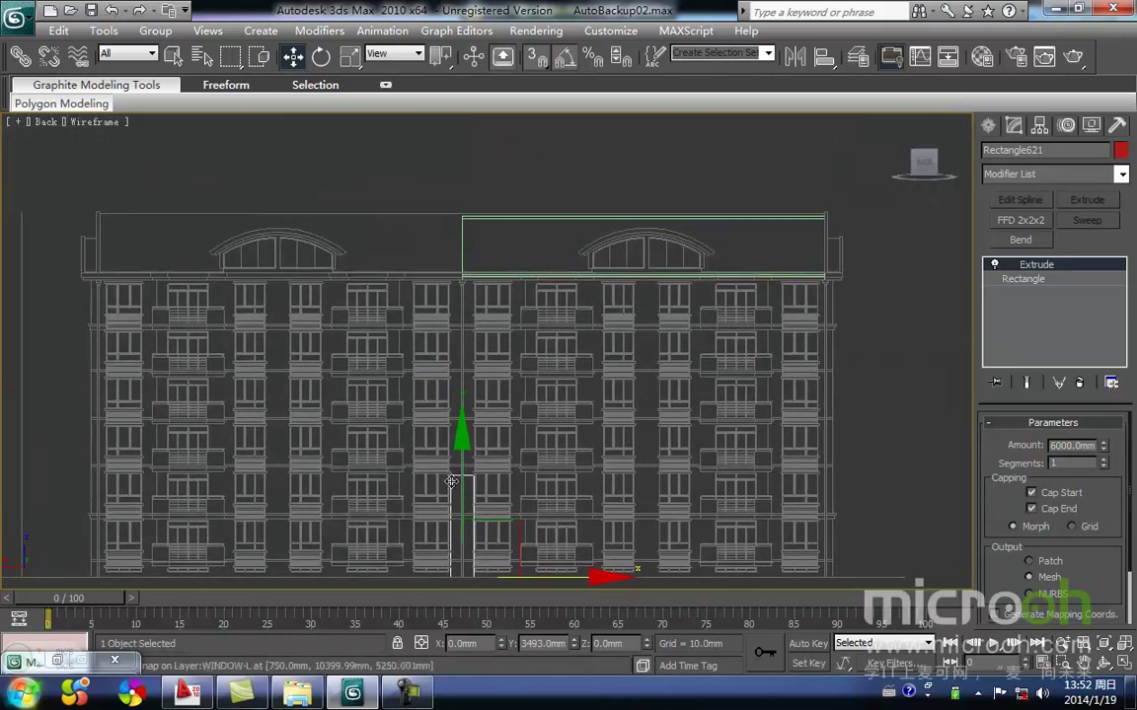
pyautogui.moveTo(452, 461); pyautogui.dragTo(454, 199)
# Examine the raised box's overlap with the roof's inner end in a shaded angled view.
pyautogui.press('s')
pyautogui.keyDown('alt'); pyautogui.moveTo(559, 331); pyautogui.dragTo(517, 385, button='middle'); pyautogui.keyUp('alt')
pyautogui.moveTo(588, 348); pyautogui.dragTo(437, 242, button='middle')
pyautogui.press('F3')
pyautogui.scroll(4, 418, 334)
pyautogui.scroll(-4, 437, 242)
pyautogui.click(613, 322)
pyautogui.scroll(-2, 620, 367)
pyautogui.keyDown('alt'); pyautogui.moveTo(620, 372); pyautogui.dragTo(403, 404, button='middle'); pyautogui.keyUp('alt')
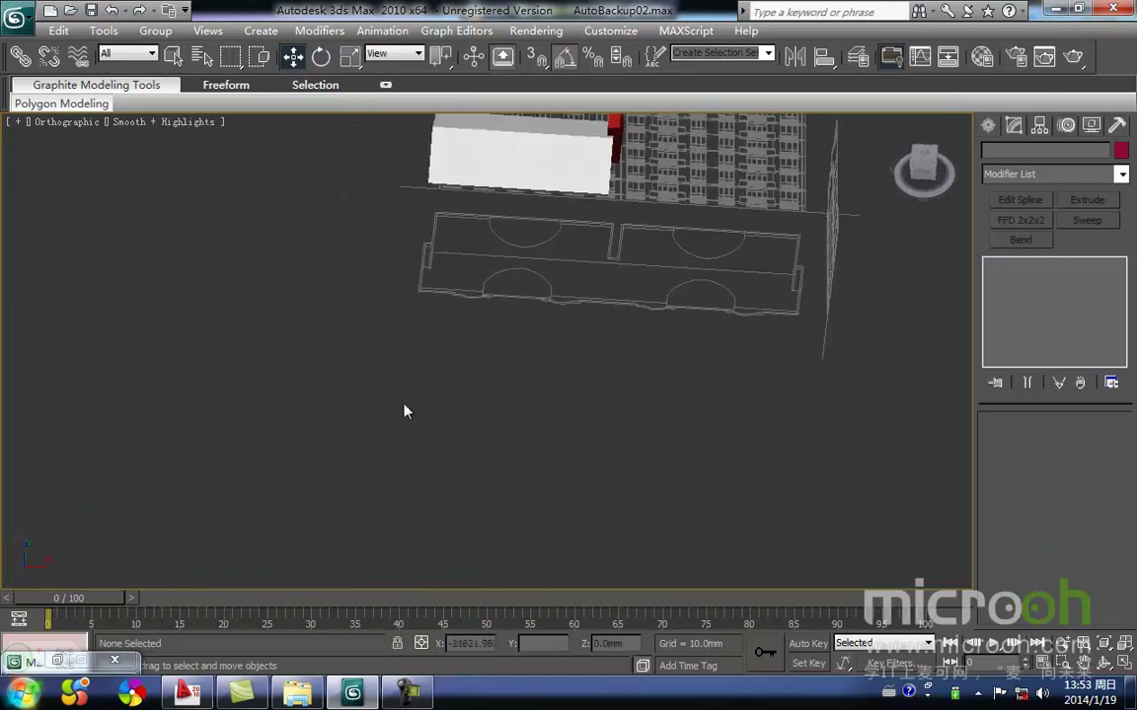
pyautogui.moveTo(648, 234); pyautogui.dragTo(596, 415, button='middle')
# Subtract the raised recess box from the pitched roof half with a Boolean compound object.
pyautogui.click(495, 337)
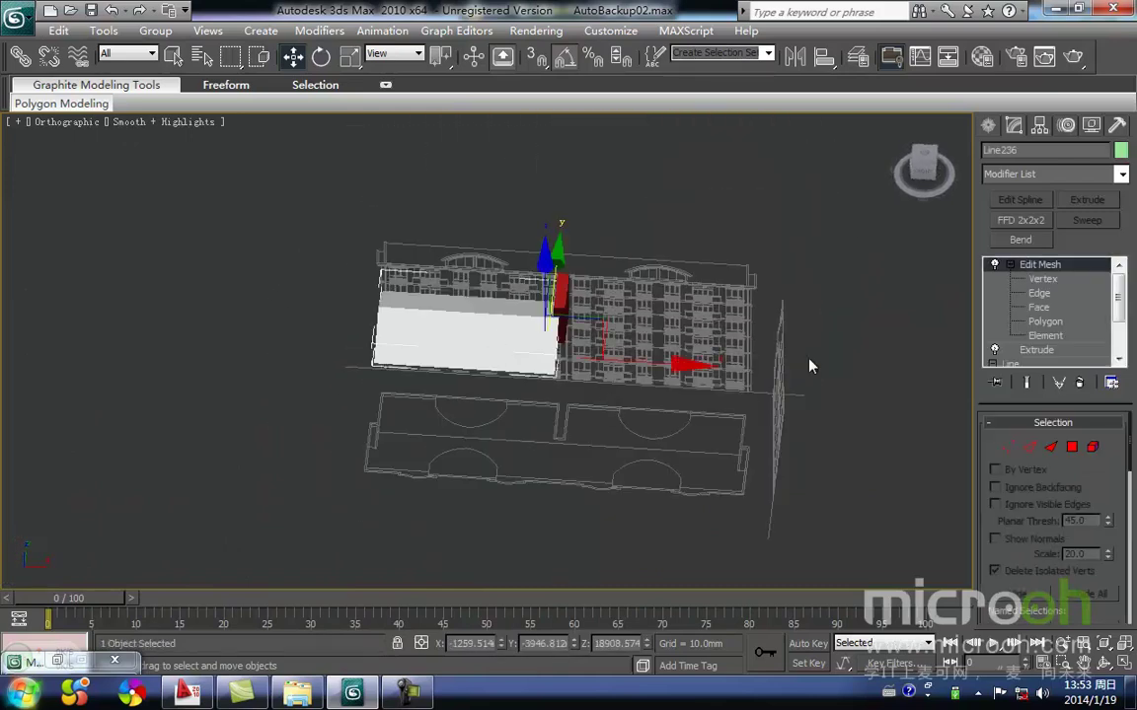
pyautogui.scroll(3, 867, 329)
pyautogui.click(989, 127)
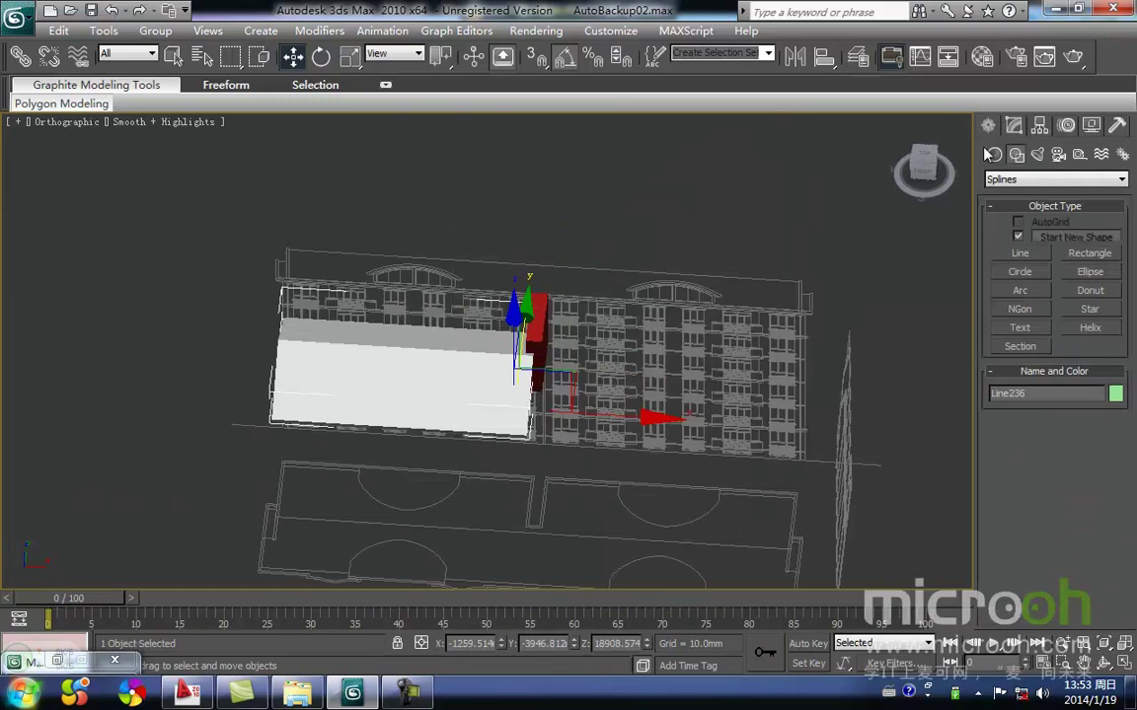
pyautogui.click(993, 156)
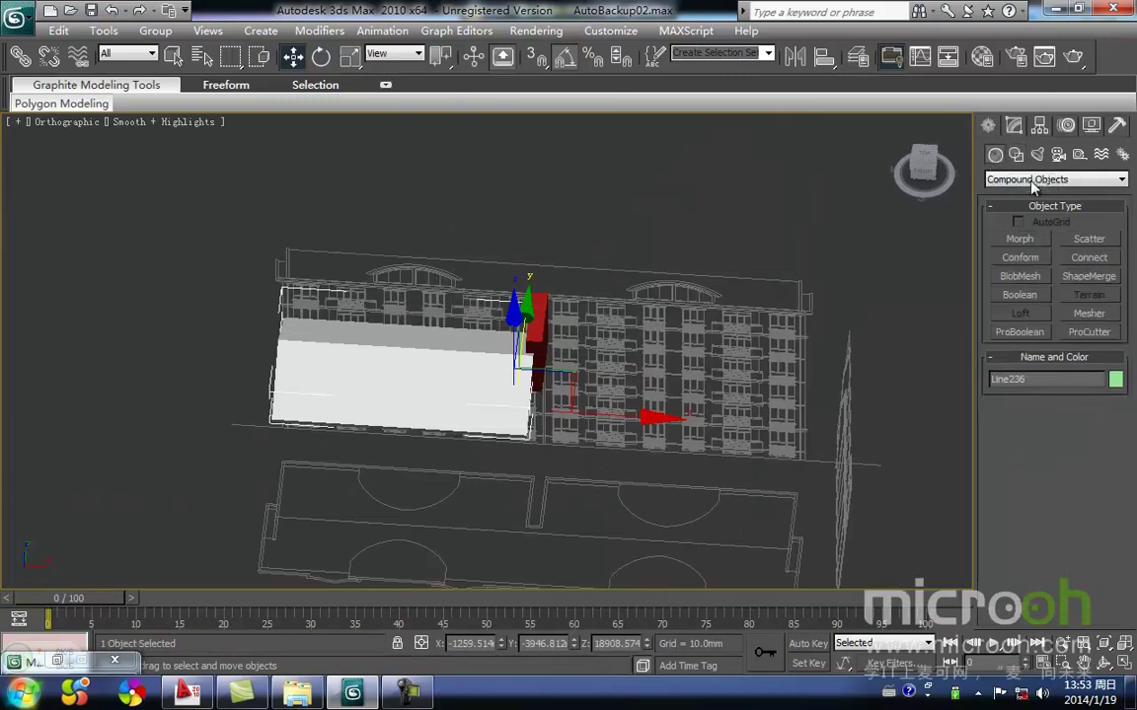
pyautogui.click(1031, 179)
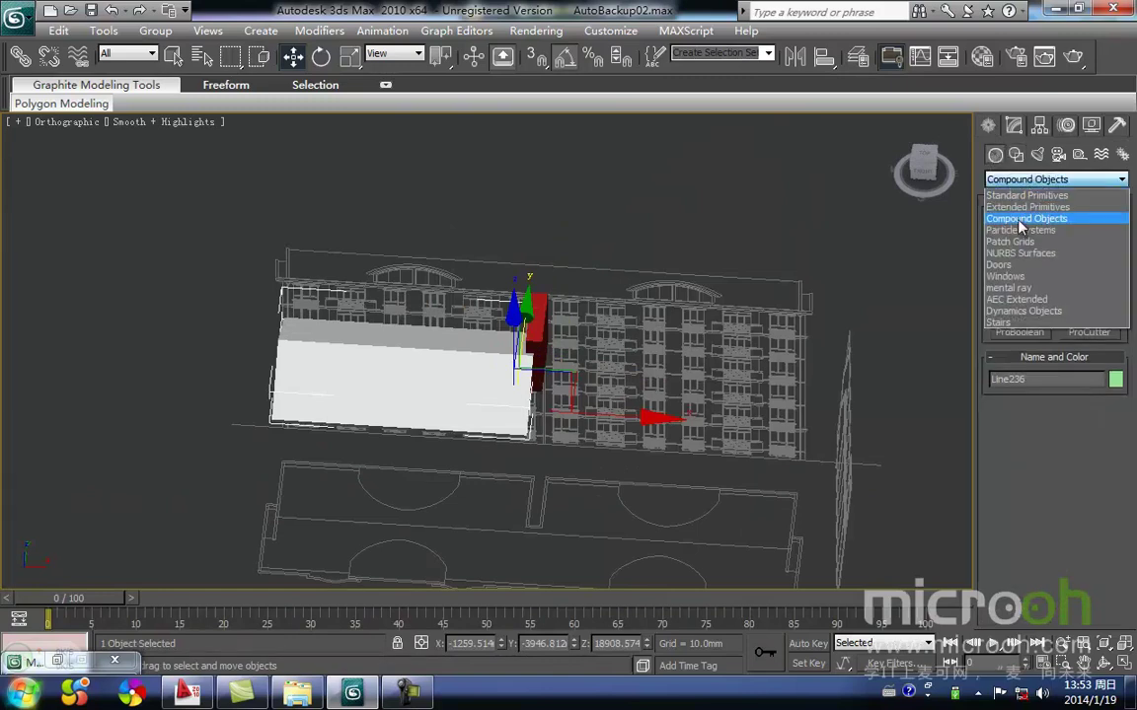
pyautogui.click(1019, 221)
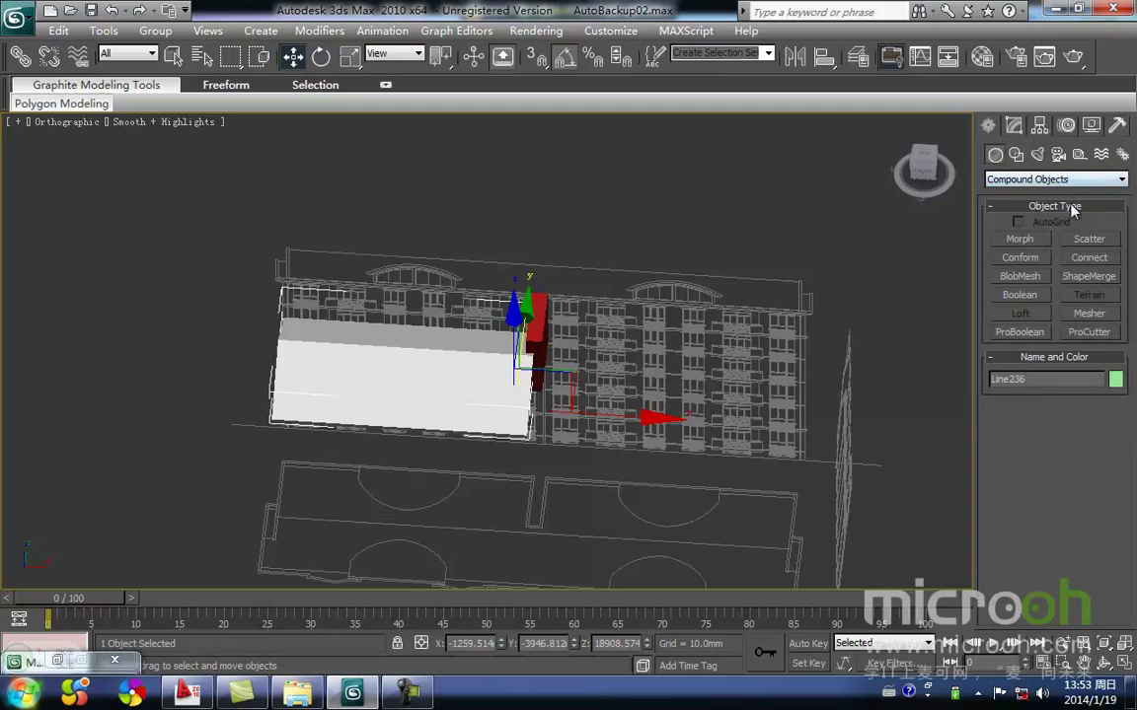
pyautogui.click(1026, 297)
pyautogui.moveTo(665, 355); pyautogui.dragTo(697, 352, button='middle')
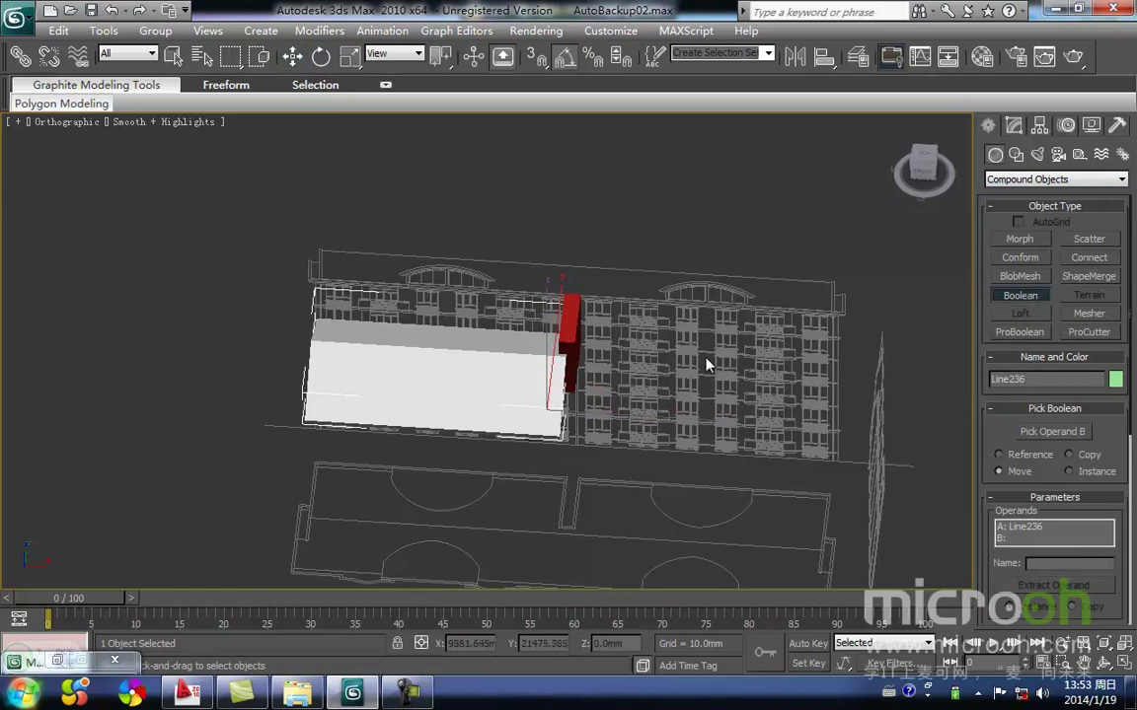
pyautogui.scroll(2, 707, 363)
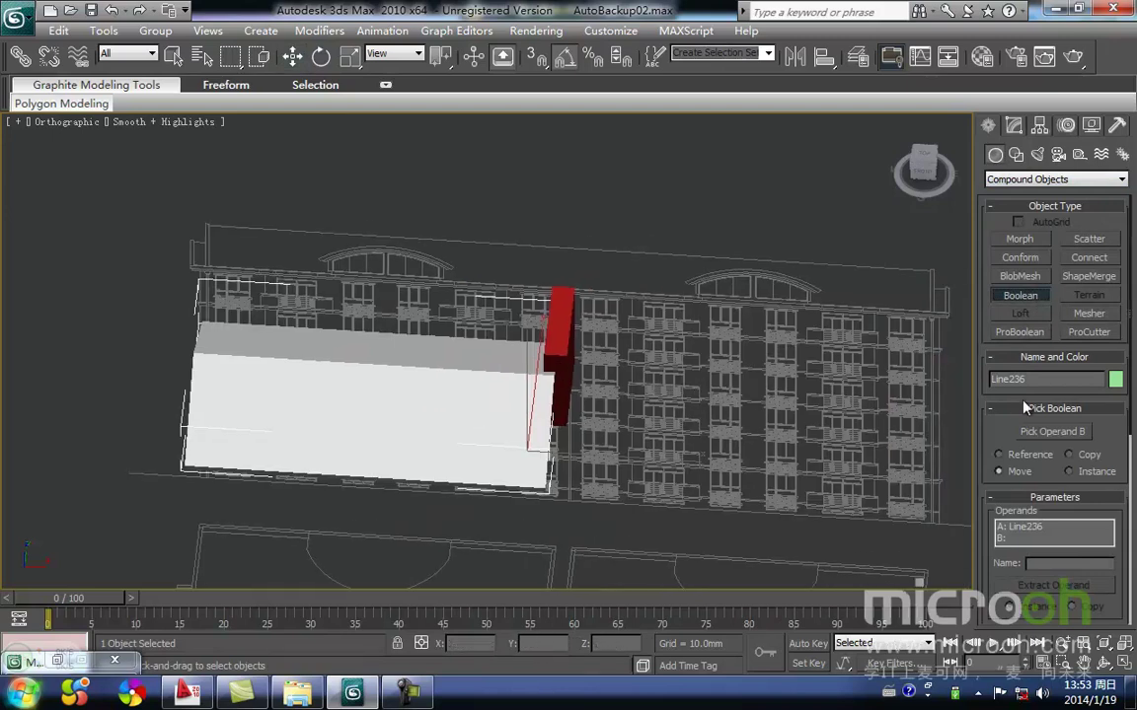
pyautogui.click(1074, 435)
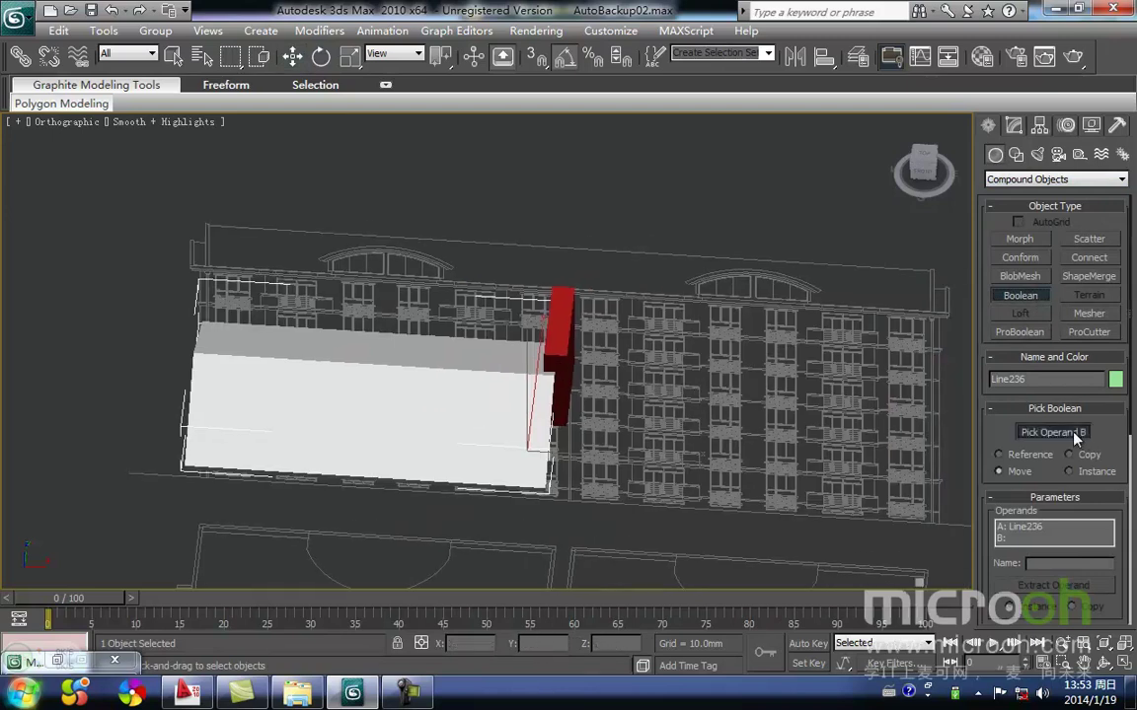
pyautogui.click(561, 348)
# Compare the Boolean's Union, Intersection, Subtraction (B-A) and Cut operations on the roof, ending on Subtraction (A-B).
pyautogui.keyDown('alt'); pyautogui.moveTo(602, 395); pyautogui.dragTo(680, 464, button='middle'); pyautogui.keyUp('alt')
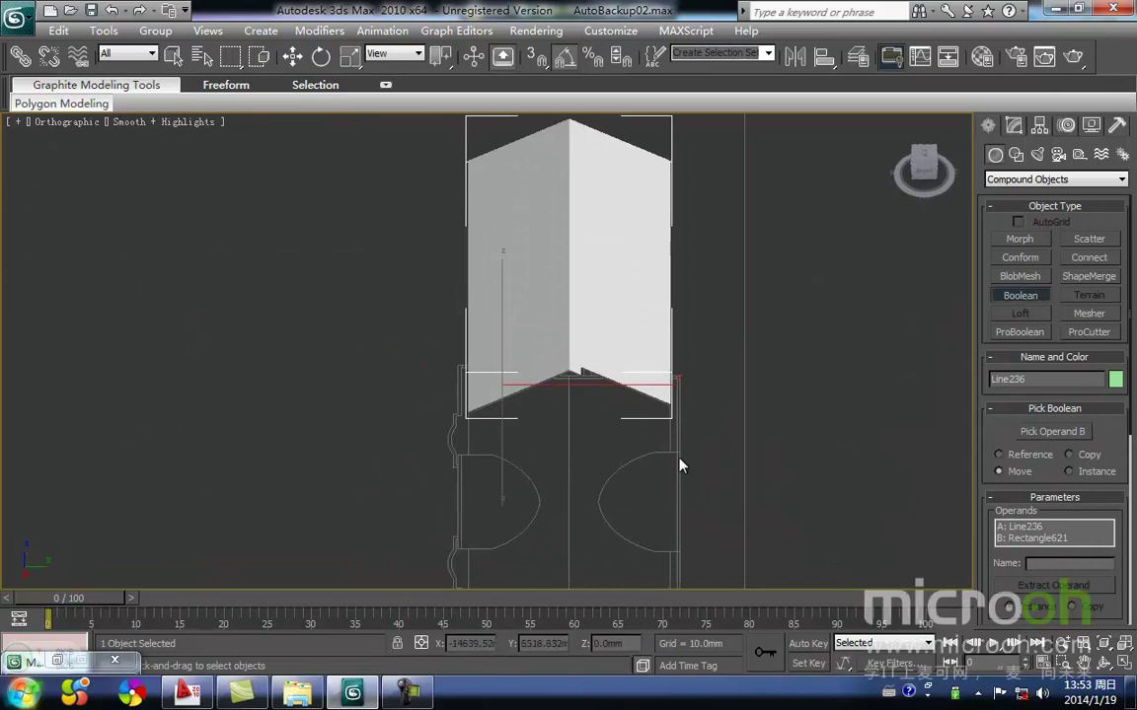
pyautogui.scroll(5, 680, 464)
pyautogui.moveTo(645, 398); pyautogui.dragTo(567, 416, button='middle')
pyautogui.keyDown('alt'); pyautogui.moveTo(786, 479); pyautogui.dragTo(551, 365, button='middle'); pyautogui.keyUp('alt')
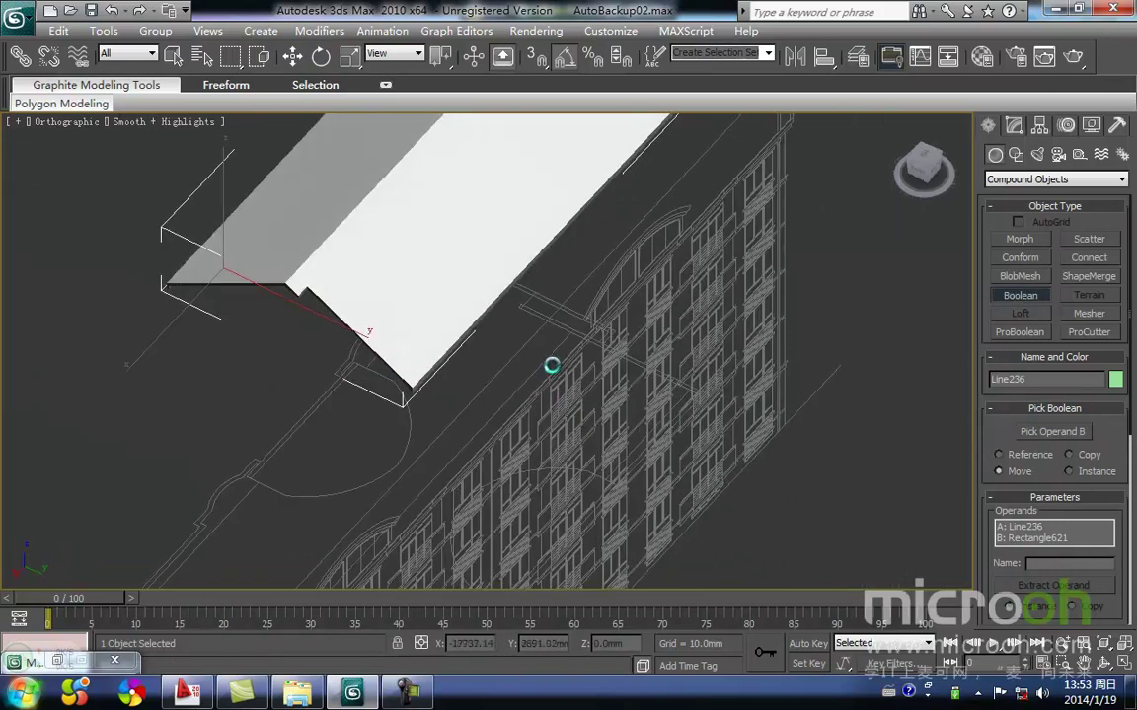
pyautogui.press('F3')
pyautogui.keyDown('alt'); pyautogui.moveTo(494, 317); pyautogui.dragTo(573, 363, button='middle'); pyautogui.keyUp('alt')
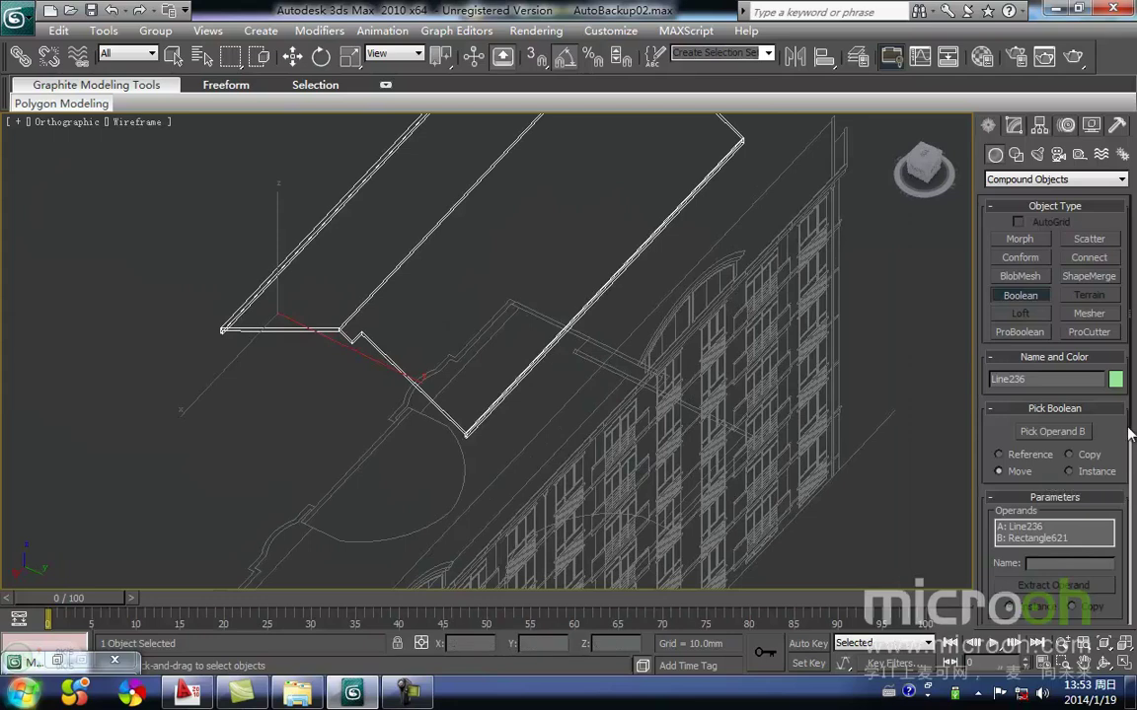
pyautogui.moveTo(1131, 434); pyautogui.dragTo(1124, 562)
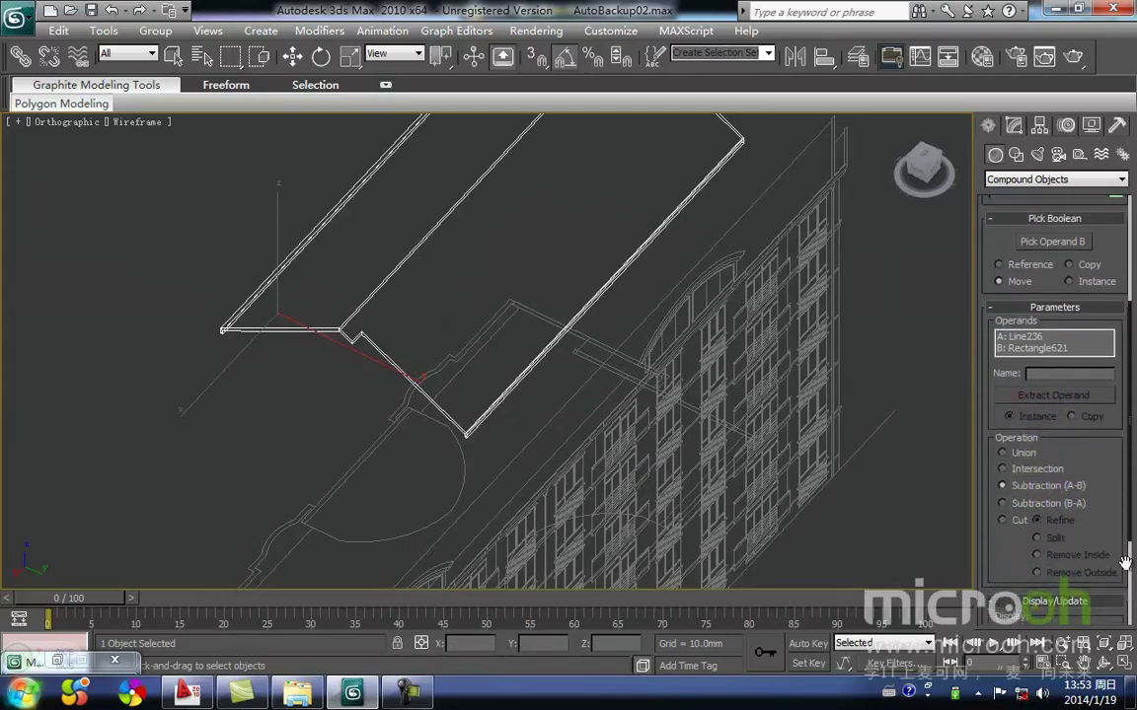
pyautogui.click(1005, 453)
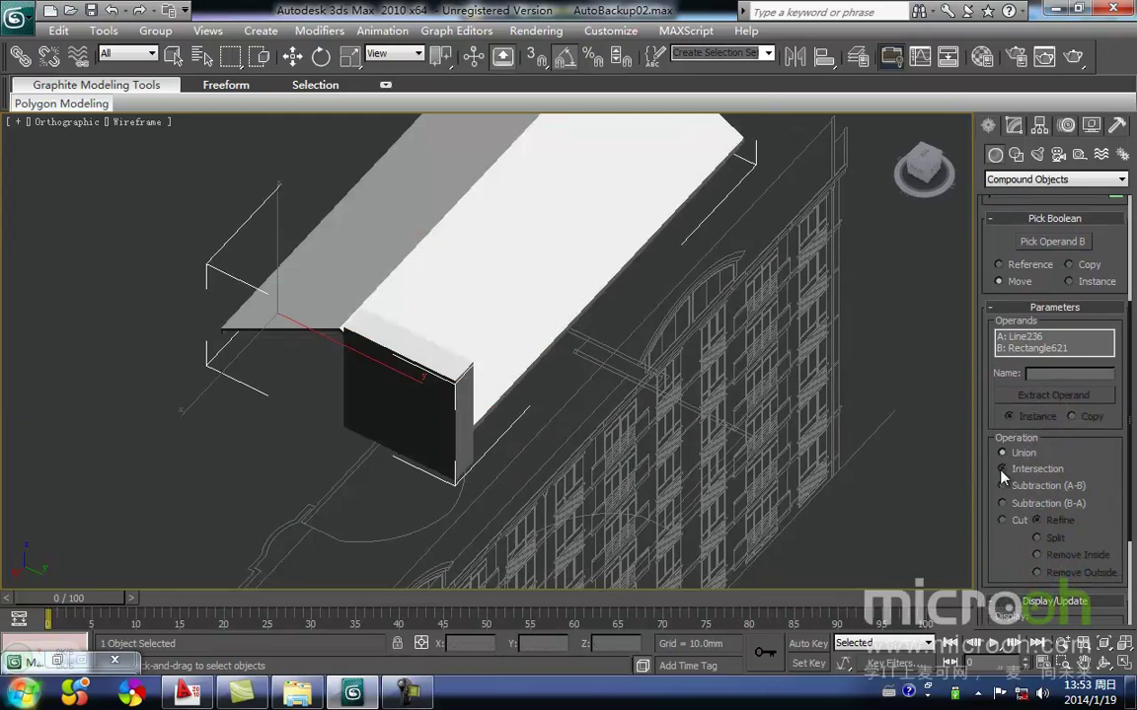
pyautogui.click(1002, 469)
pyautogui.click(1004, 486)
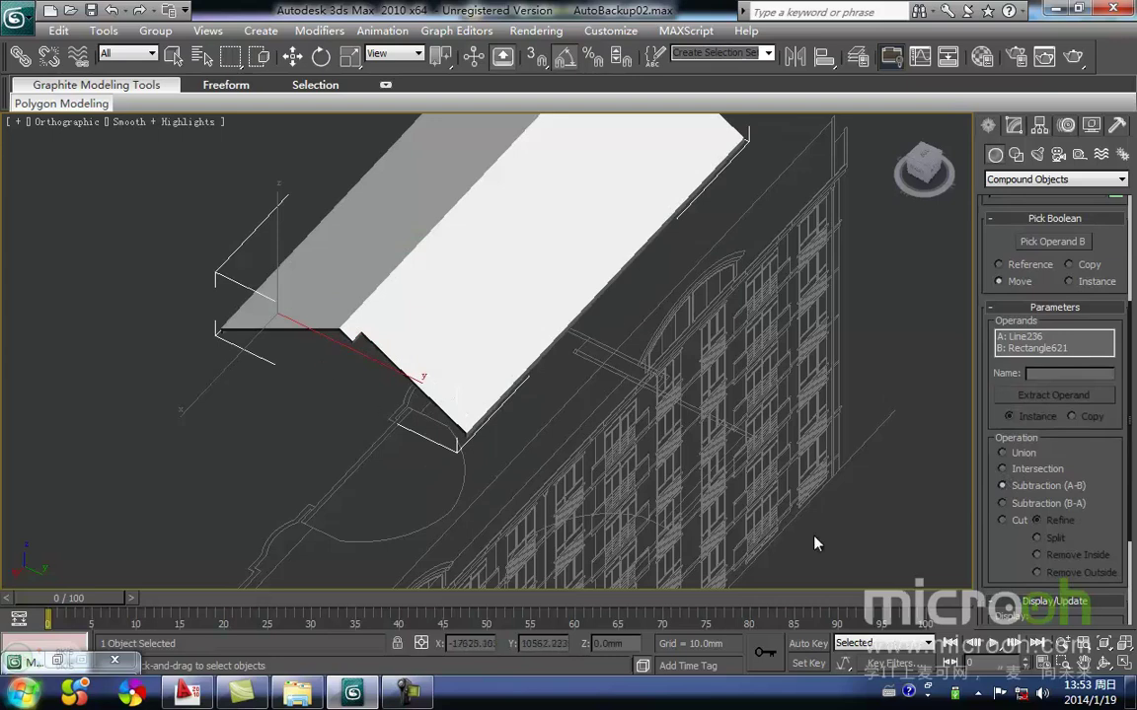
pyautogui.click(1003, 504)
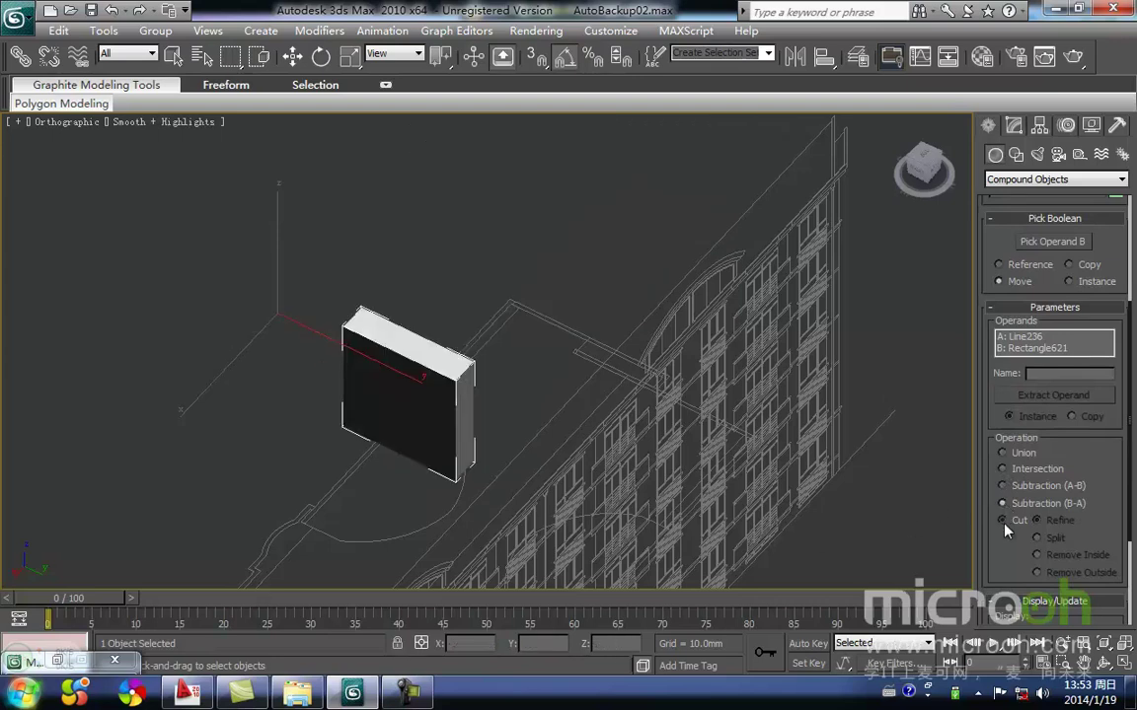
pyautogui.click(1003, 520)
pyautogui.click(1003, 486)
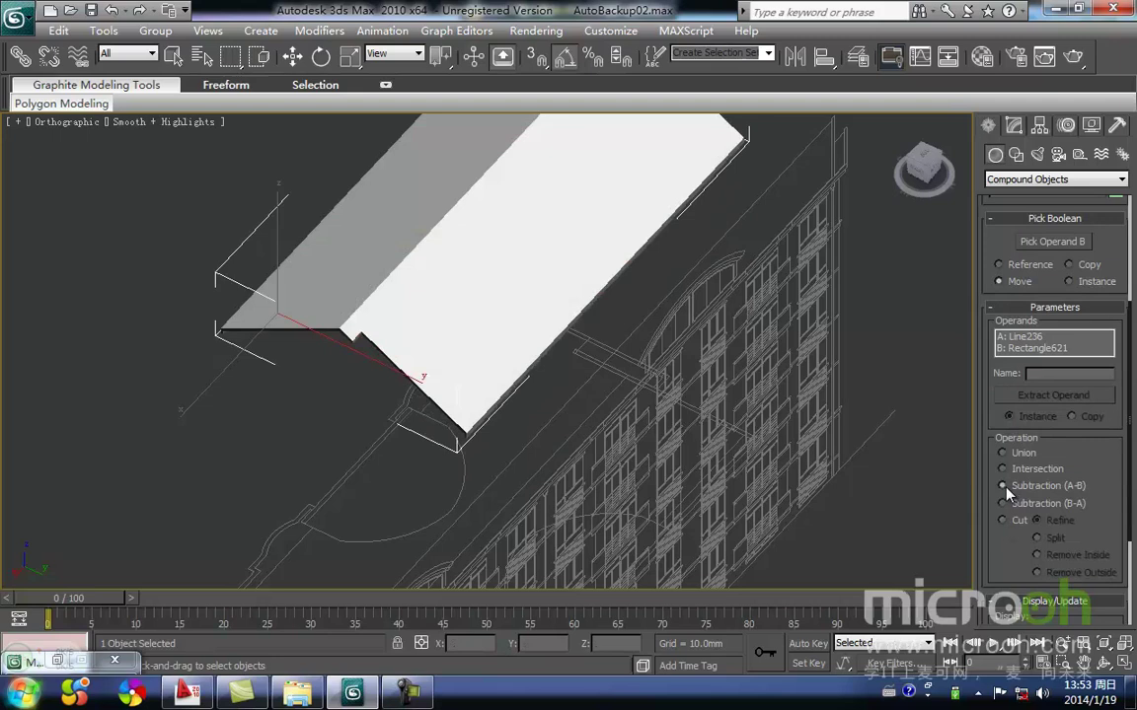
# Leave the Boolean command and examine the roof cutout against the plan's recess outline in the top view.
pyautogui.scroll(-3, 362, 371)
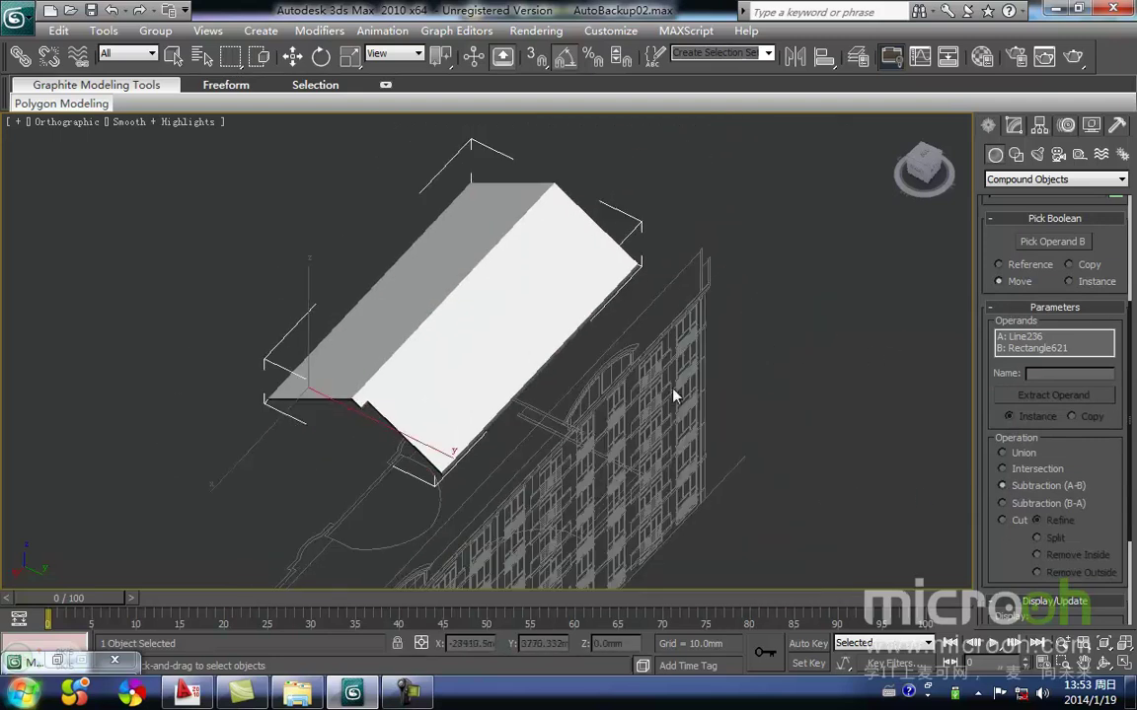
pyautogui.scroll(1, 1131, 394)
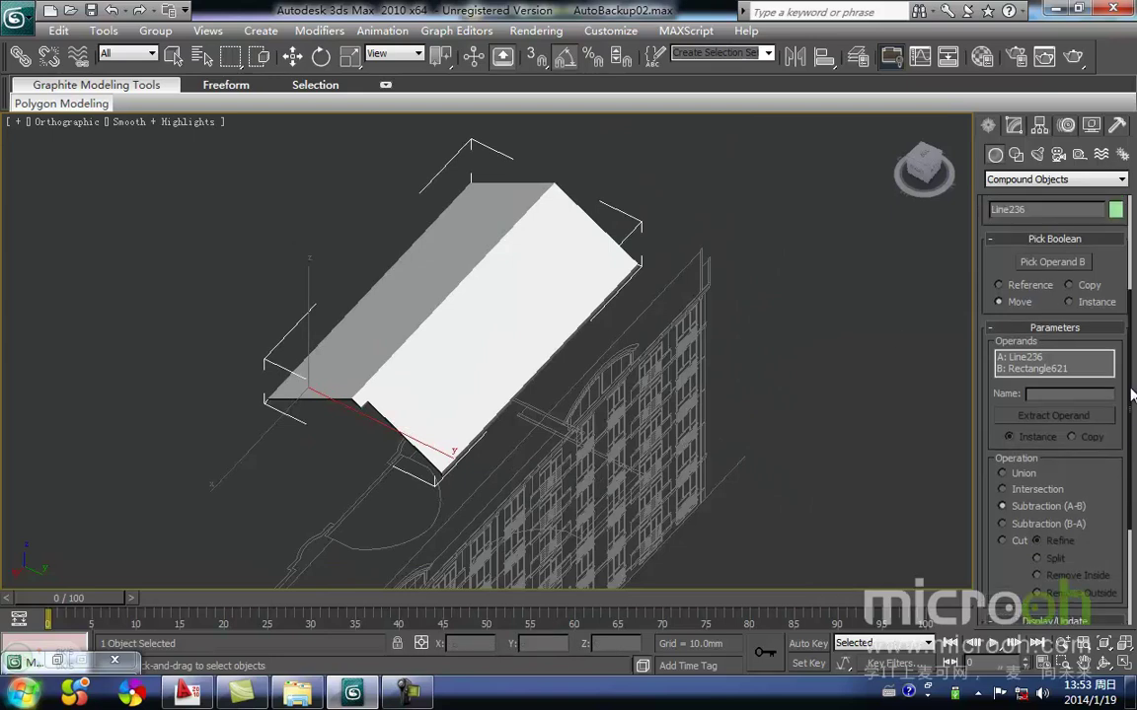
pyautogui.moveTo(1132, 395); pyautogui.dragTo(1130, 251)
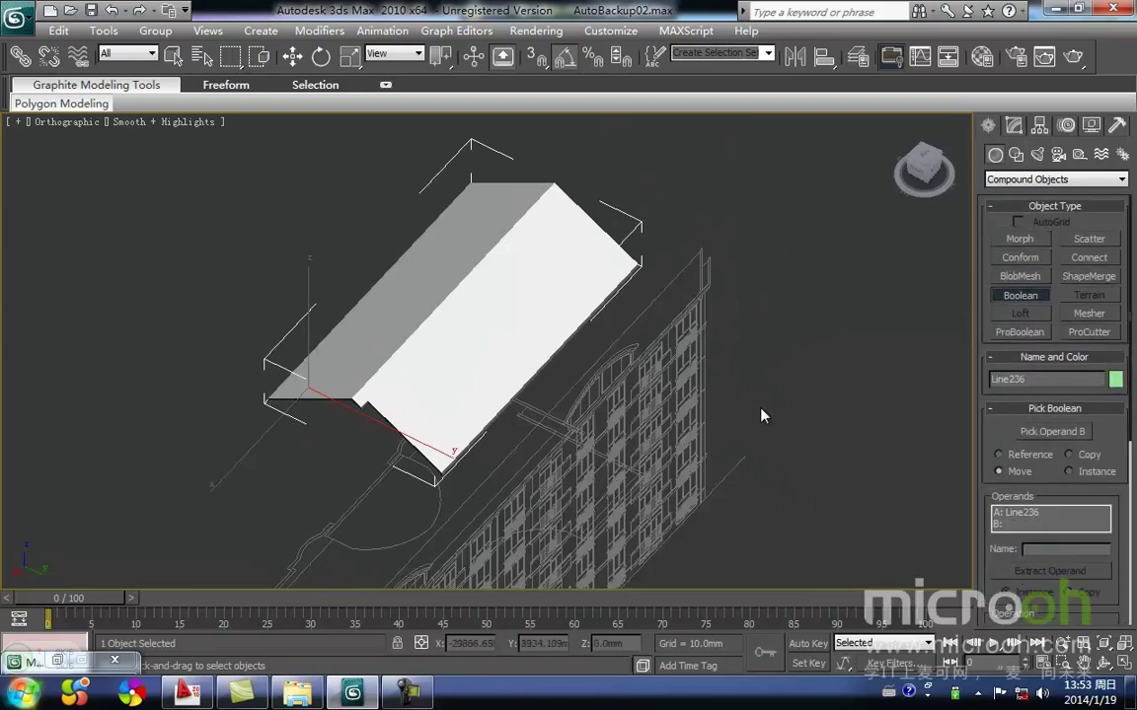
pyautogui.press('w')
pyautogui.moveTo(691, 414); pyautogui.dragTo(697, 404, button='middle')
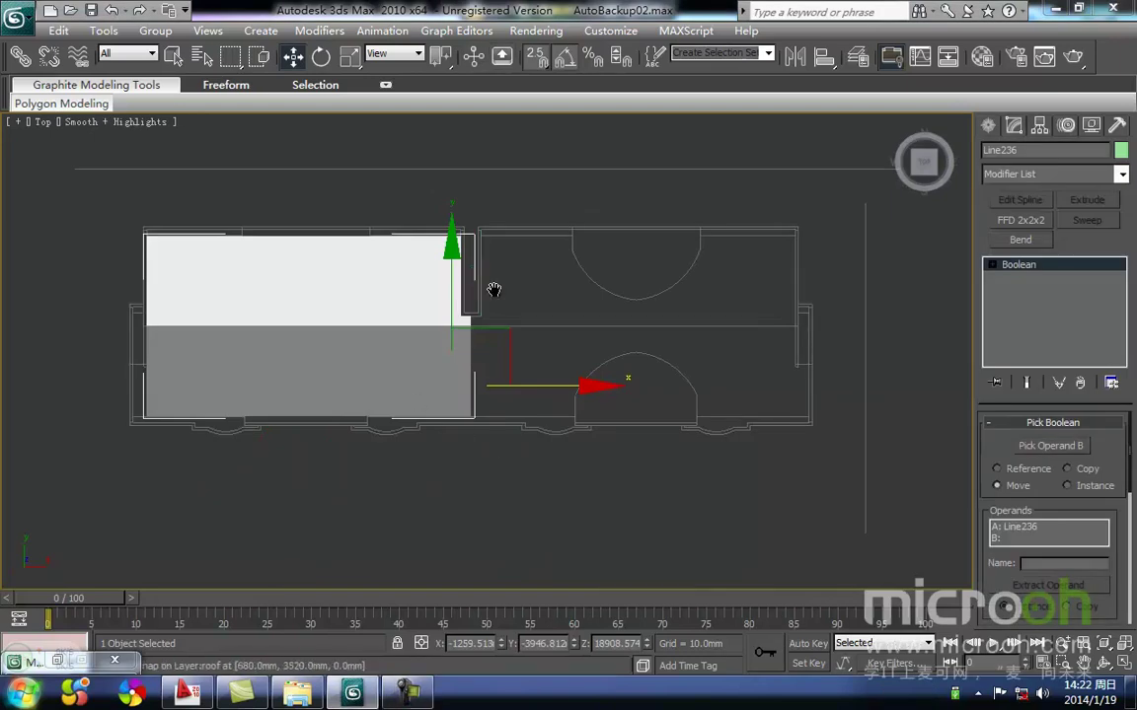
pyautogui.moveTo(493, 290); pyautogui.dragTo(584, 404, button='middle')
pyautogui.scroll(3, 486, 344)
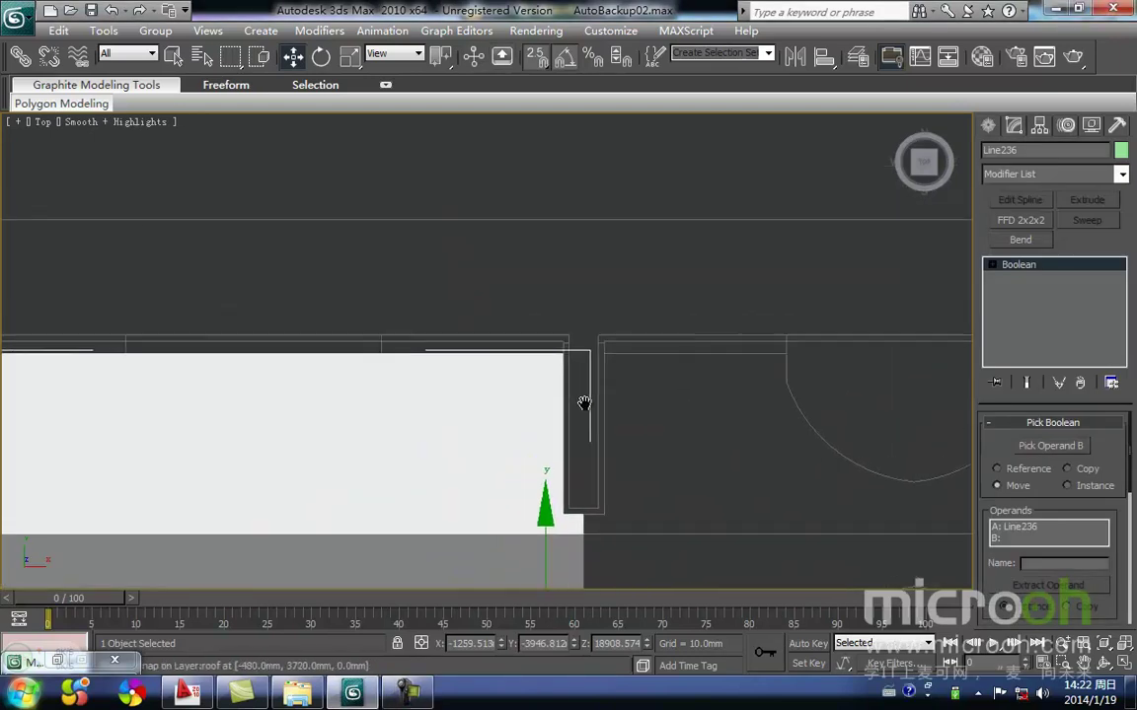
pyautogui.scroll(-3, 563, 399)
pyautogui.scroll(4, 593, 350)
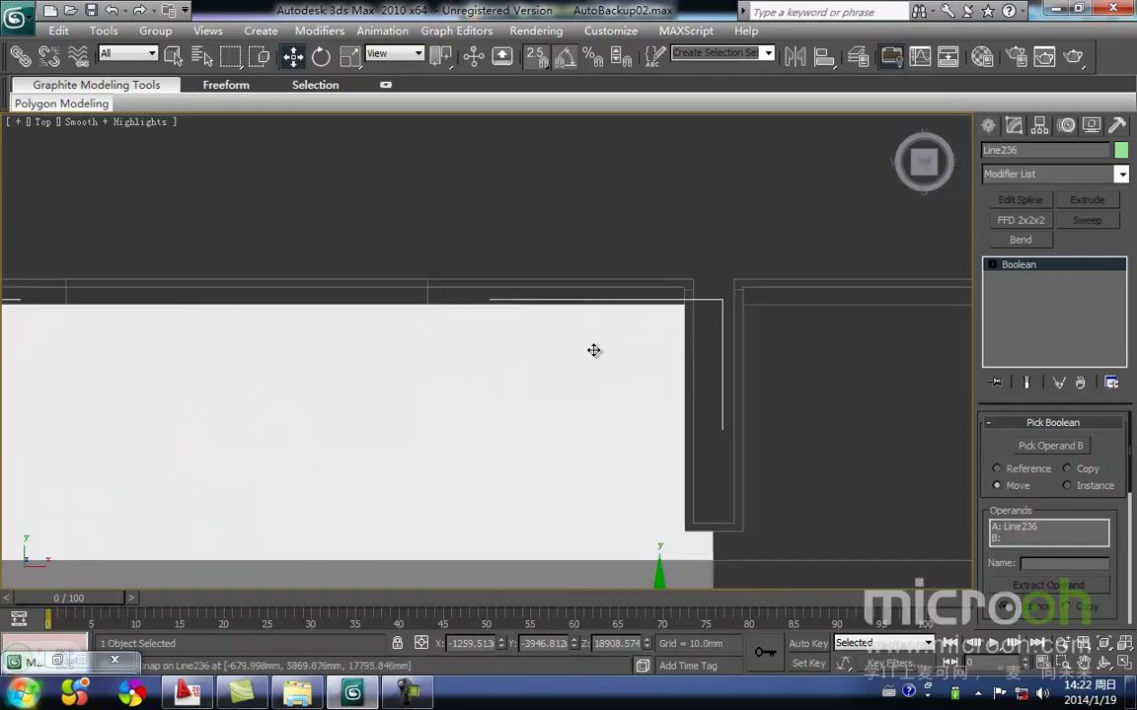
pyautogui.moveTo(686, 520); pyautogui.dragTo(721, 500, button='middle')
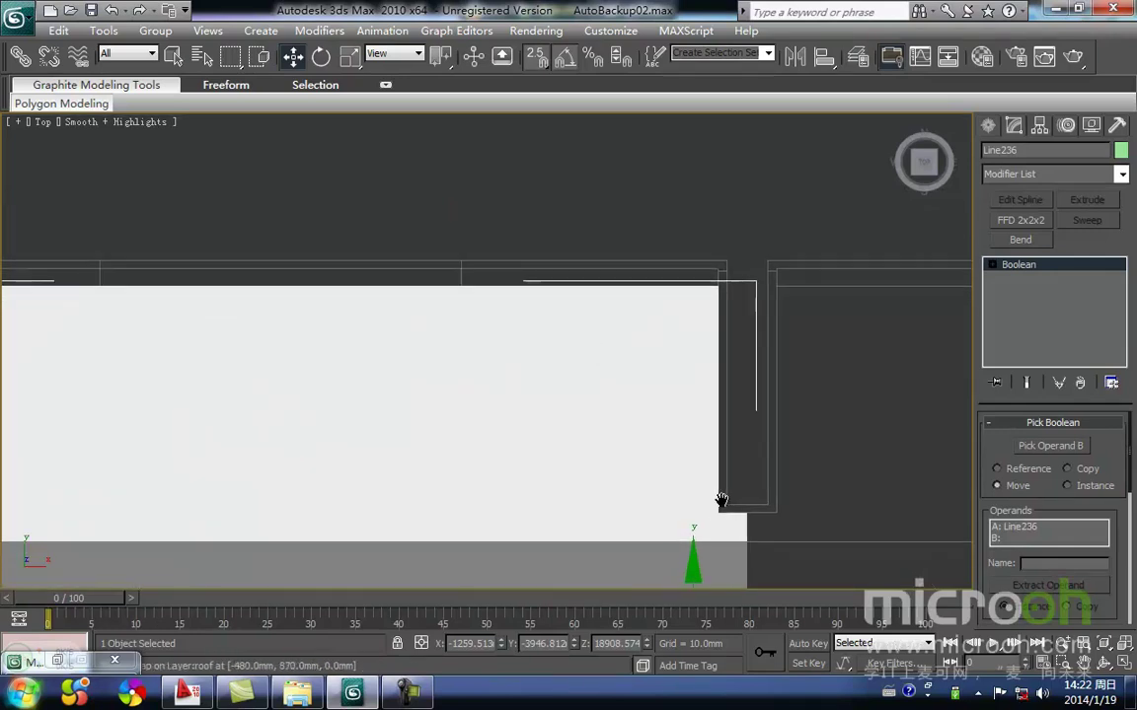
pyautogui.scroll(-2, 721, 501)
pyautogui.moveTo(134, 333); pyautogui.dragTo(271, 339, button='middle')
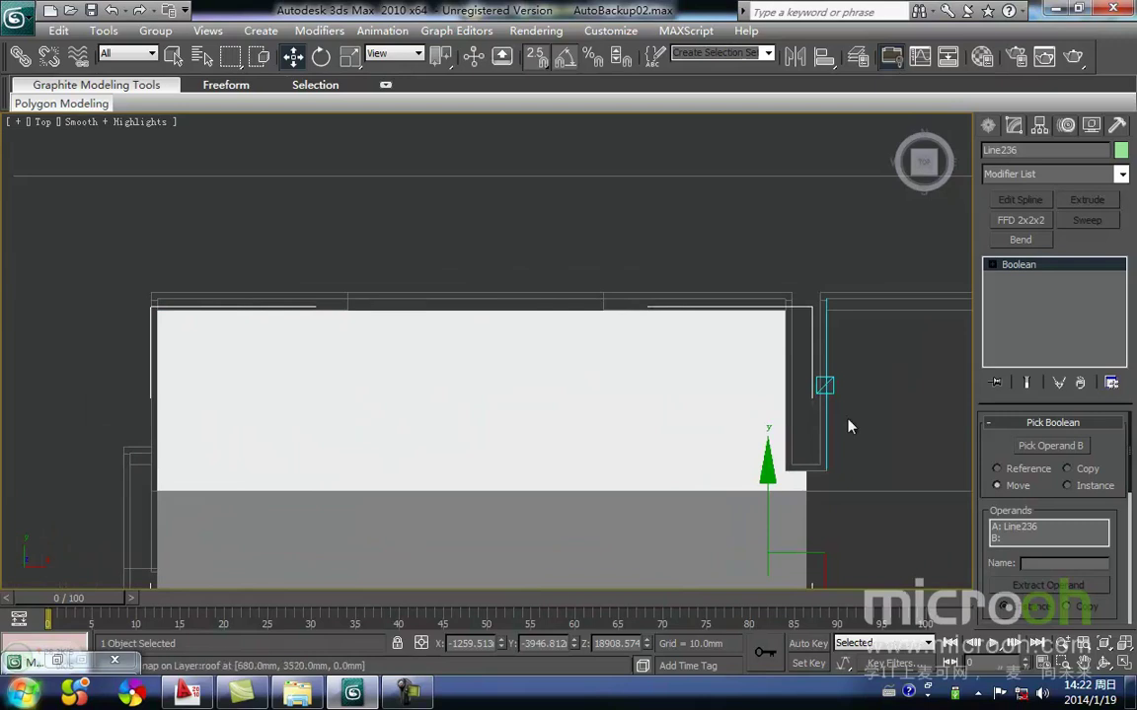
pyautogui.moveTo(797, 444); pyautogui.dragTo(604, 358, button='middle')
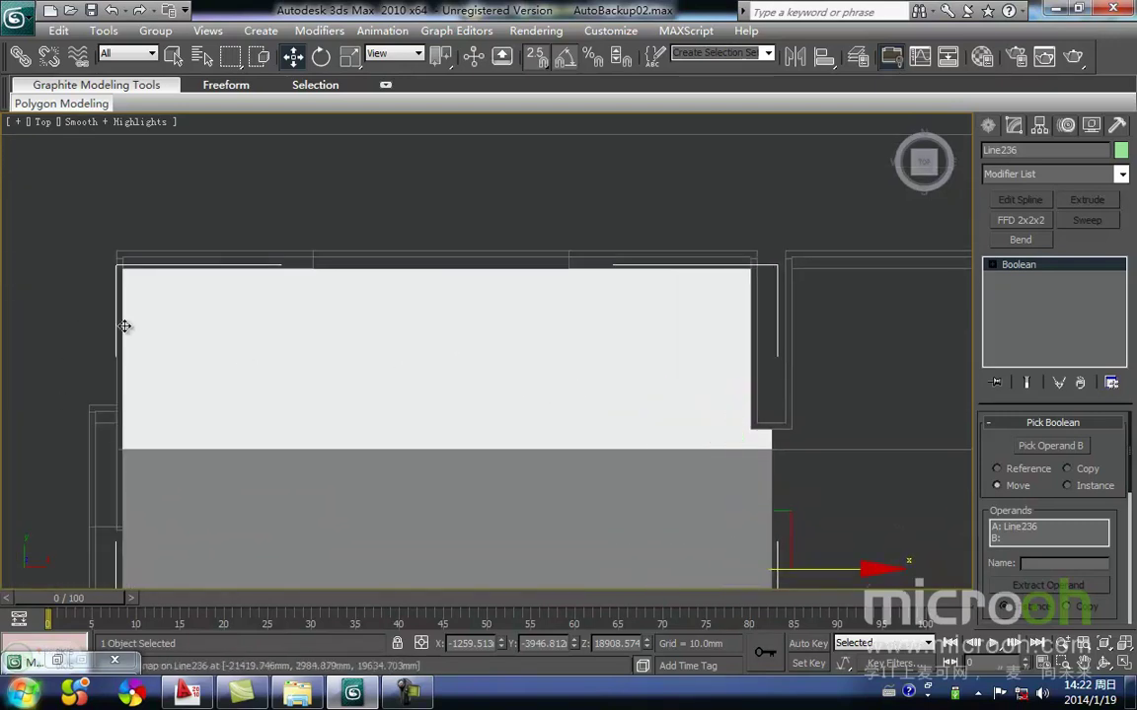
# Unhide all the hidden objects of the apartment building.
pyautogui.rightClick(811, 394)
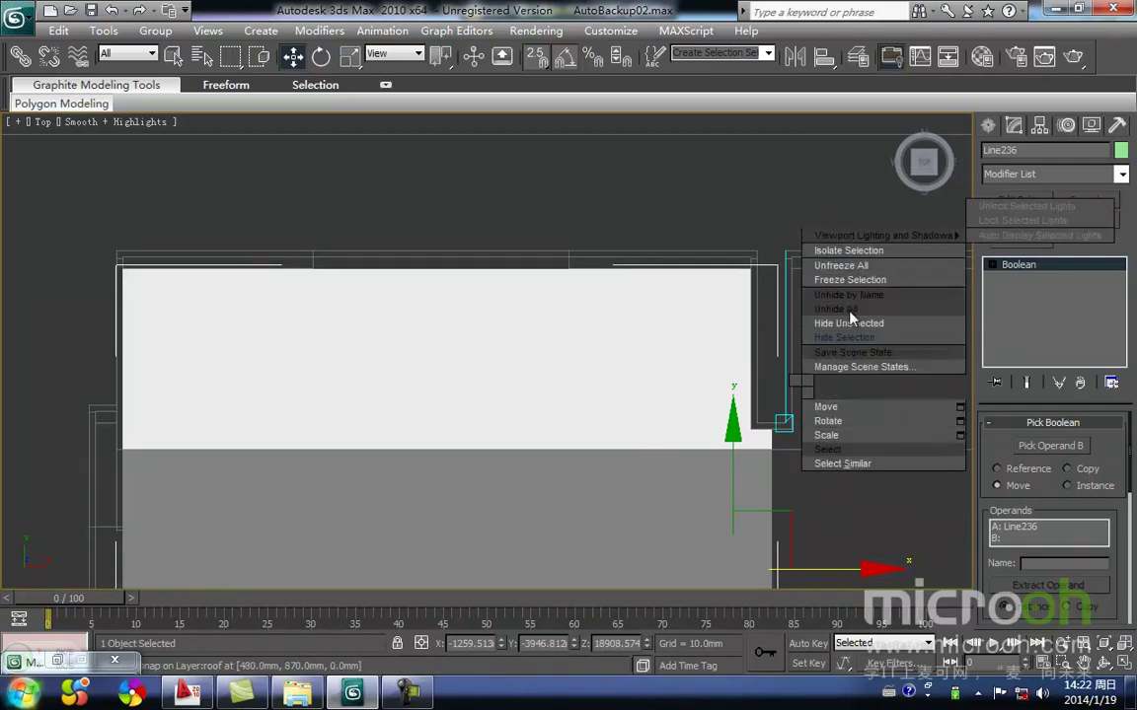
pyautogui.click(847, 310)
pyautogui.click(649, 398)
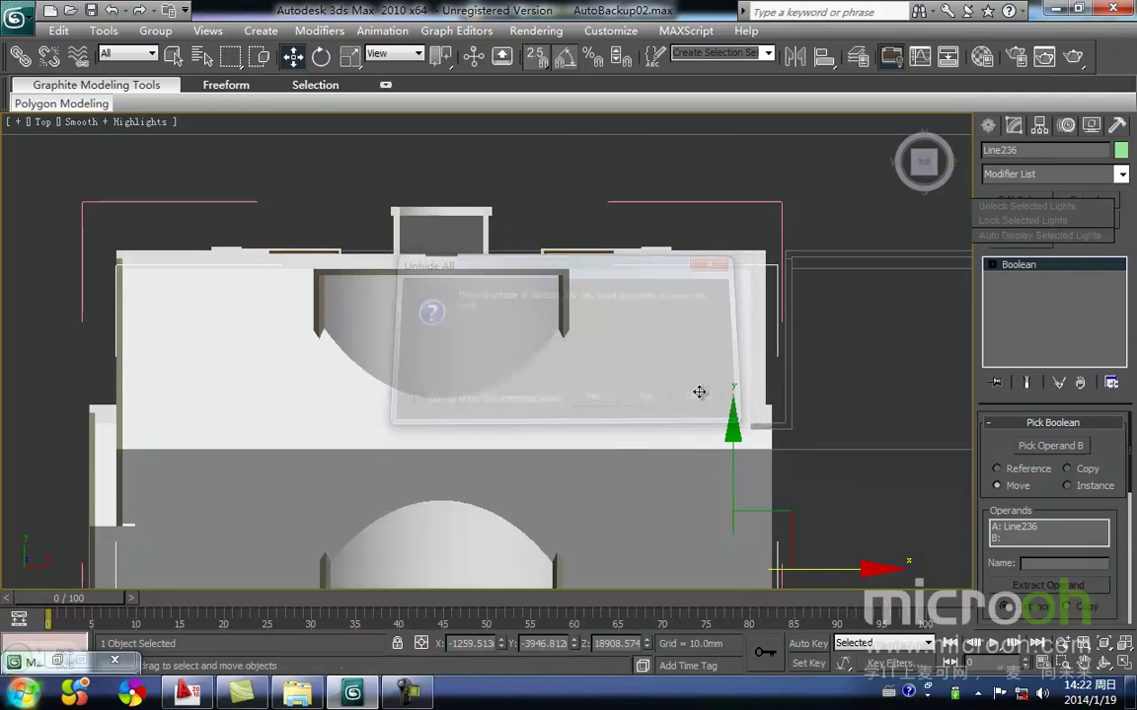
# Isolate the pitched roof together with the extruded trim along its outer gable end.
pyautogui.scroll(-2, 288, 386)
pyautogui.scroll(-2, 288, 387)
pyautogui.keyDown('alt'); pyautogui.moveTo(329, 429); pyautogui.dragTo(375, 371, button='middle'); pyautogui.keyUp('alt')
pyautogui.scroll(4, 263, 203)
pyautogui.moveTo(403, 230); pyautogui.dragTo(655, 644, button='middle')
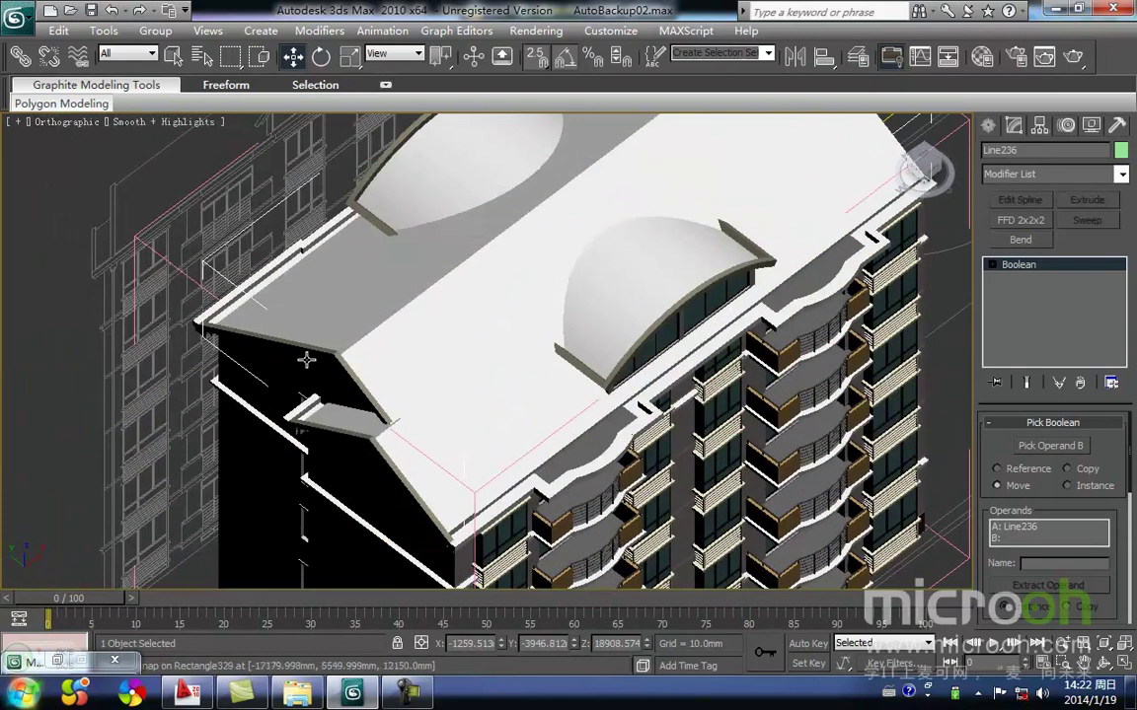
pyautogui.click(334, 352)
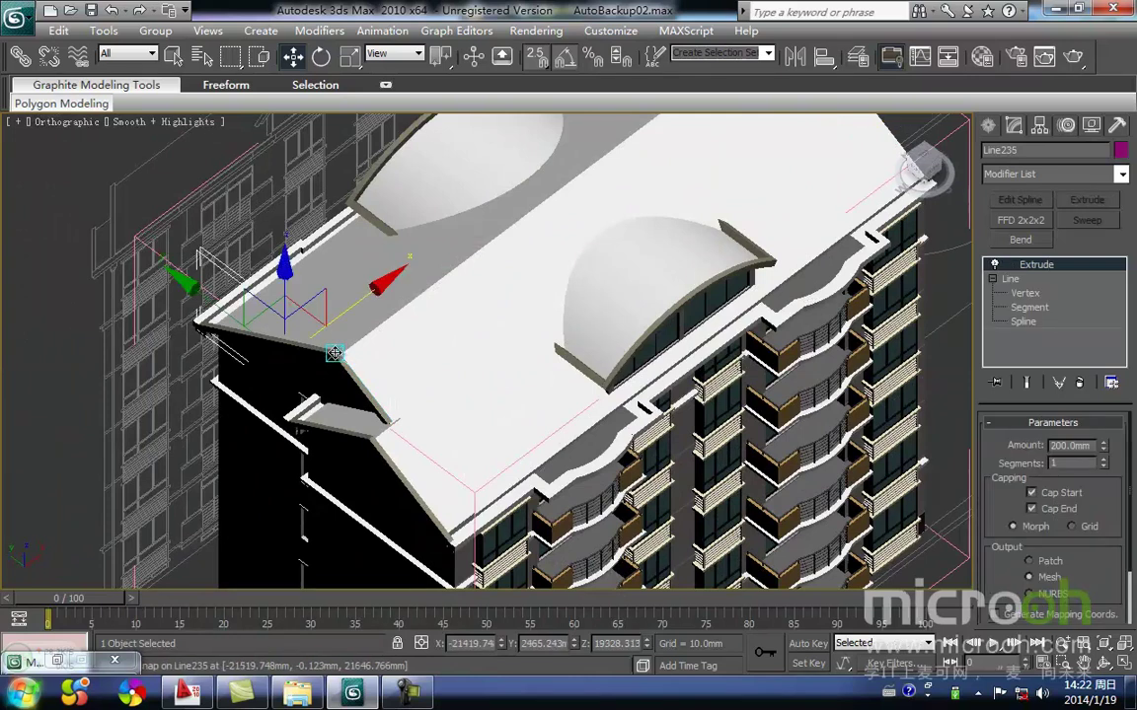
pyautogui.keyDown('alt'); pyautogui.moveTo(334, 352); pyautogui.dragTo(648, 265, button='middle'); pyautogui.keyUp('alt')
pyautogui.press('F3')
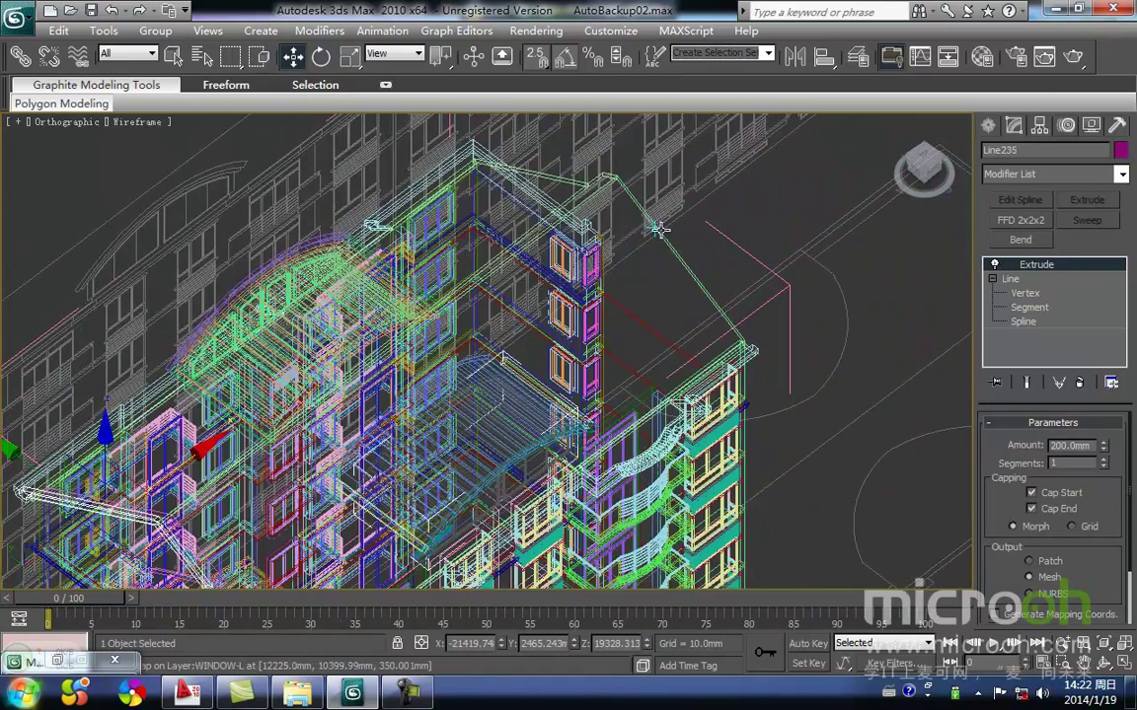
pyautogui.keyDown('ctrl'); pyautogui.click(659, 229); pyautogui.keyUp('ctrl')
pyautogui.hotkey('alt', 'q')
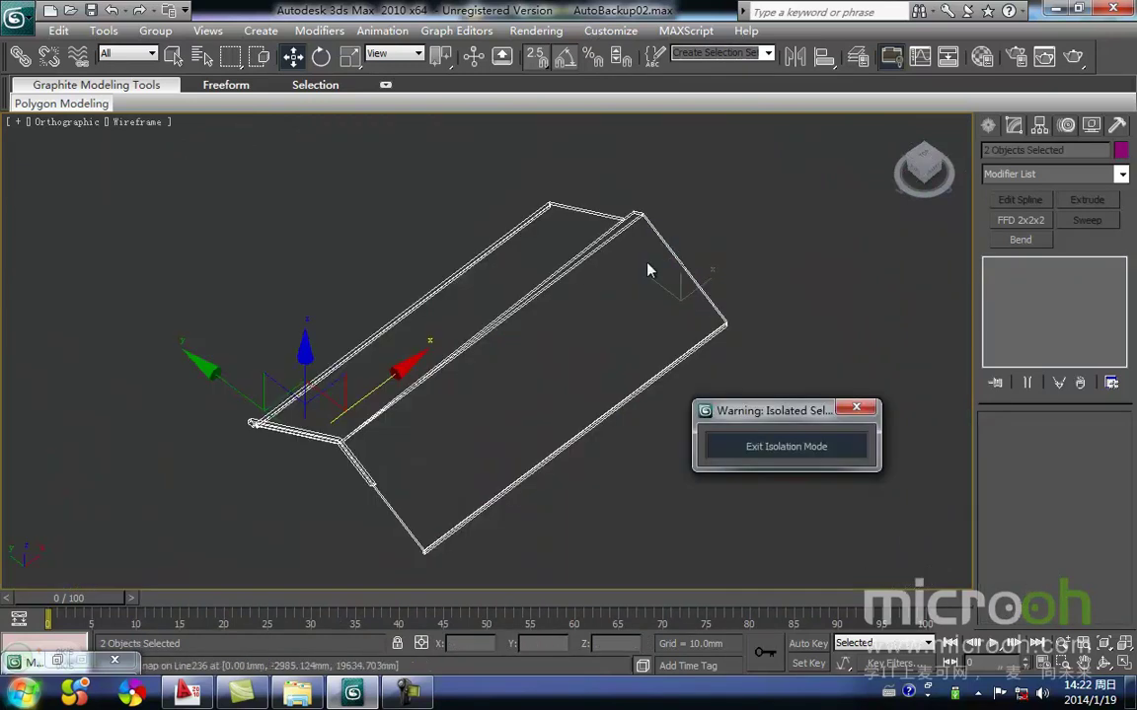
# Copy the gable trim once to the roof's inner end in the top view and snap it to the recess cutout's edge.
pyautogui.press('t')
pyautogui.press('z')
pyautogui.click(313, 296)
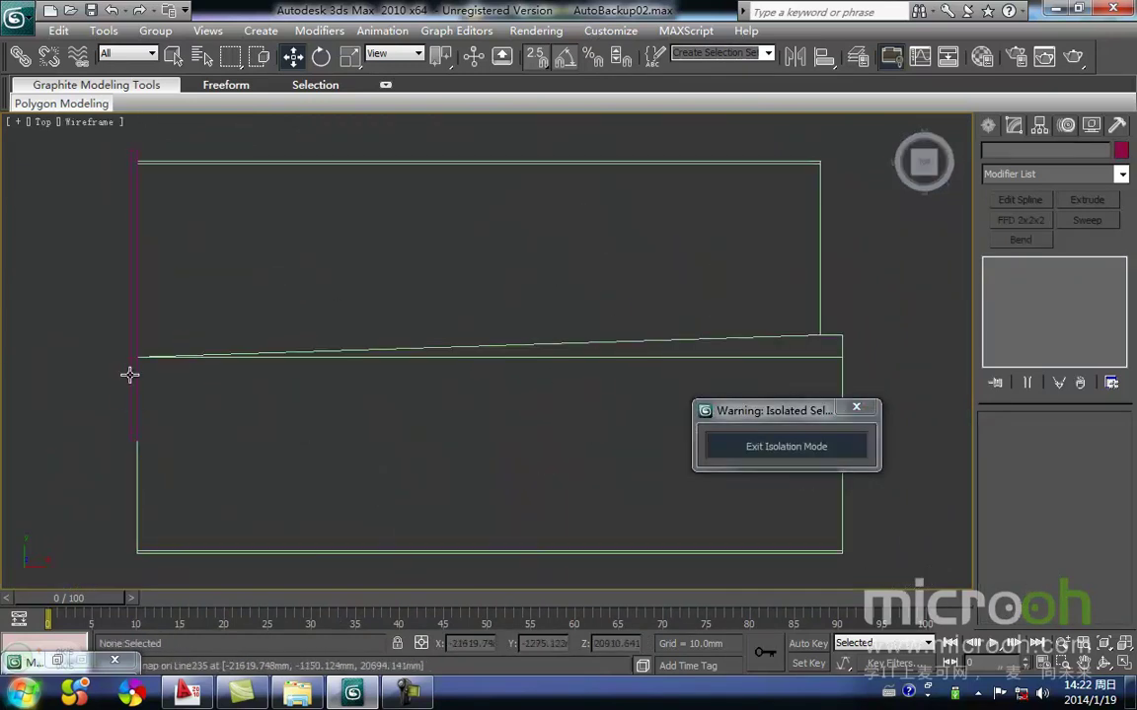
pyautogui.click(130, 358)
pyautogui.keyDown('shift'); pyautogui.moveTo(237, 281); pyautogui.dragTo(834, 278); pyautogui.keyUp('shift')
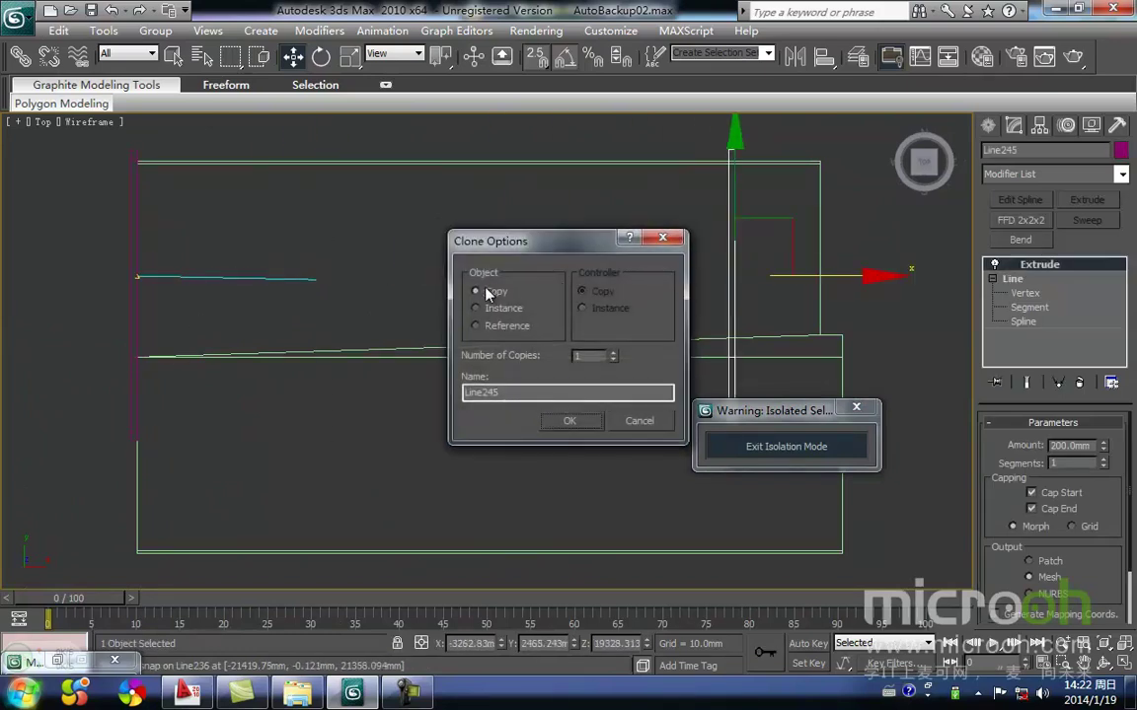
pyautogui.click(559, 422)
pyautogui.moveTo(639, 373); pyautogui.dragTo(347, 409, button='middle')
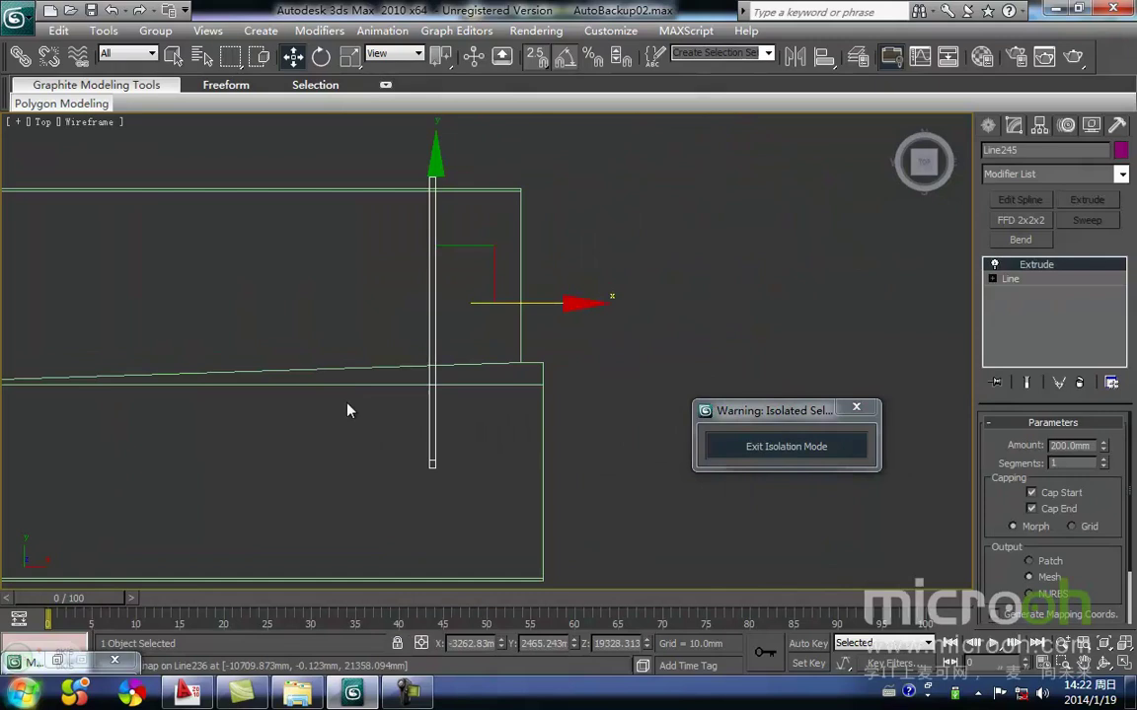
pyautogui.moveTo(423, 476); pyautogui.dragTo(515, 366)
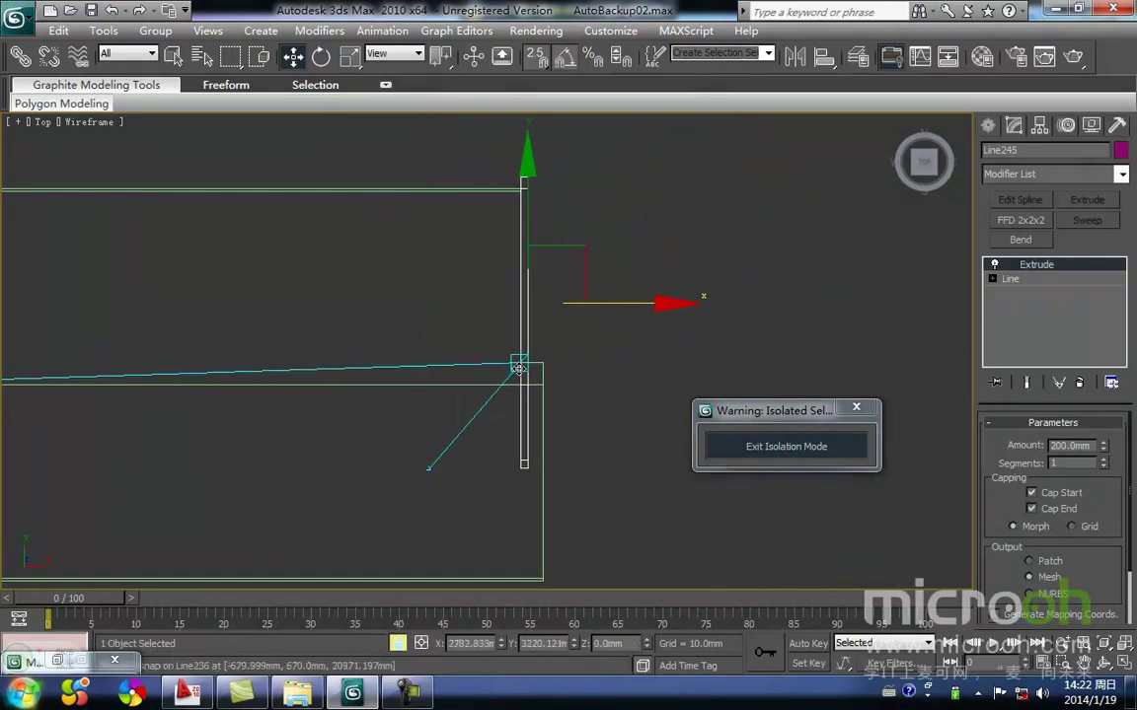
# Add an Edit Poly modifier to the gable trim copy at the roof's inner end.
pyautogui.click(595, 208)
pyautogui.moveTo(595, 208); pyautogui.dragTo(584, 322, button='middle')
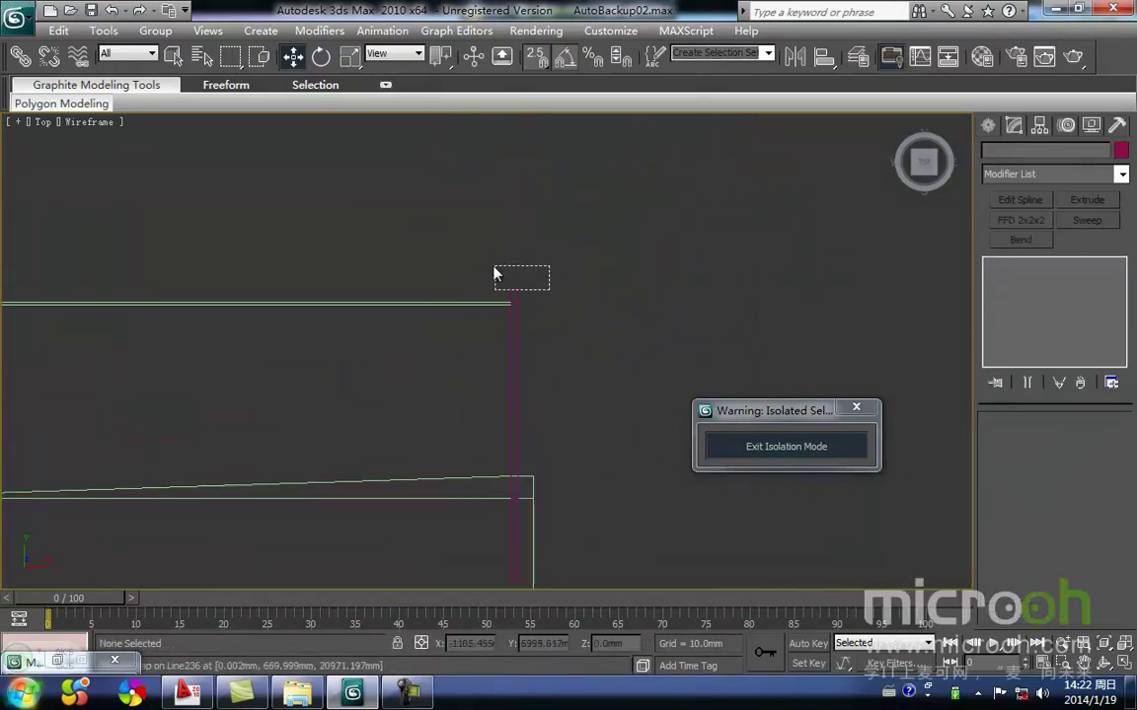
pyautogui.click(505, 292)
pyautogui.keyDown('alt'); pyautogui.moveTo(520, 350); pyautogui.dragTo(735, 294, button='middle'); pyautogui.keyUp('alt')
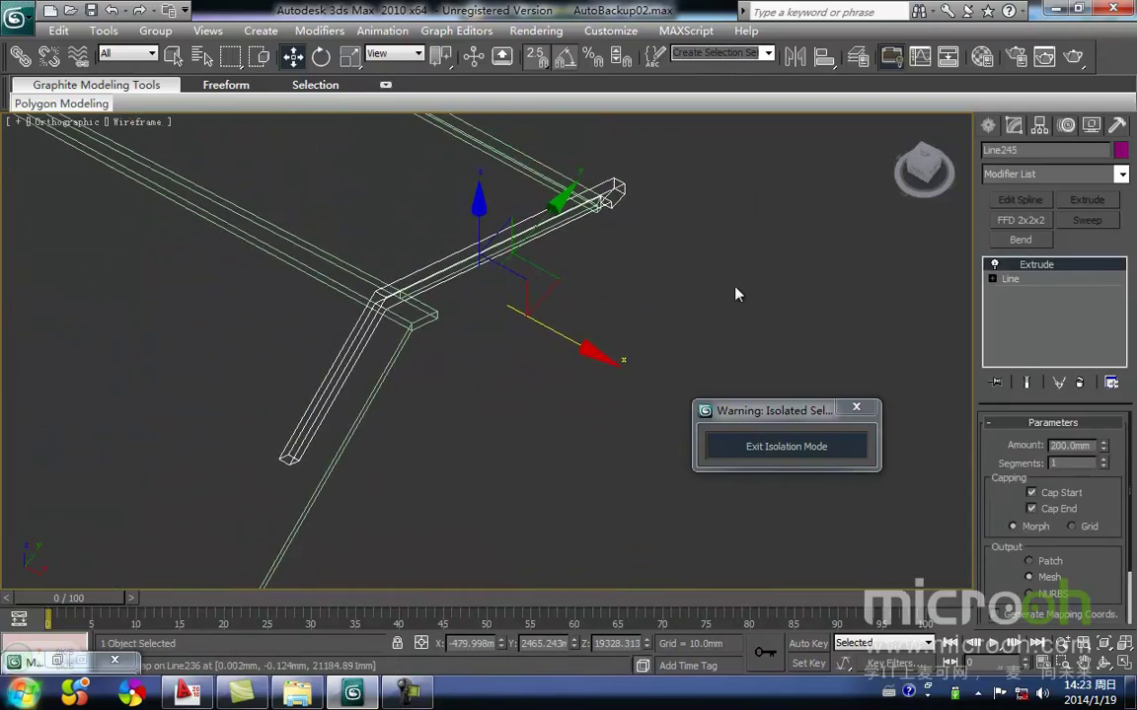
pyautogui.click(1122, 176)
pyautogui.press('e')
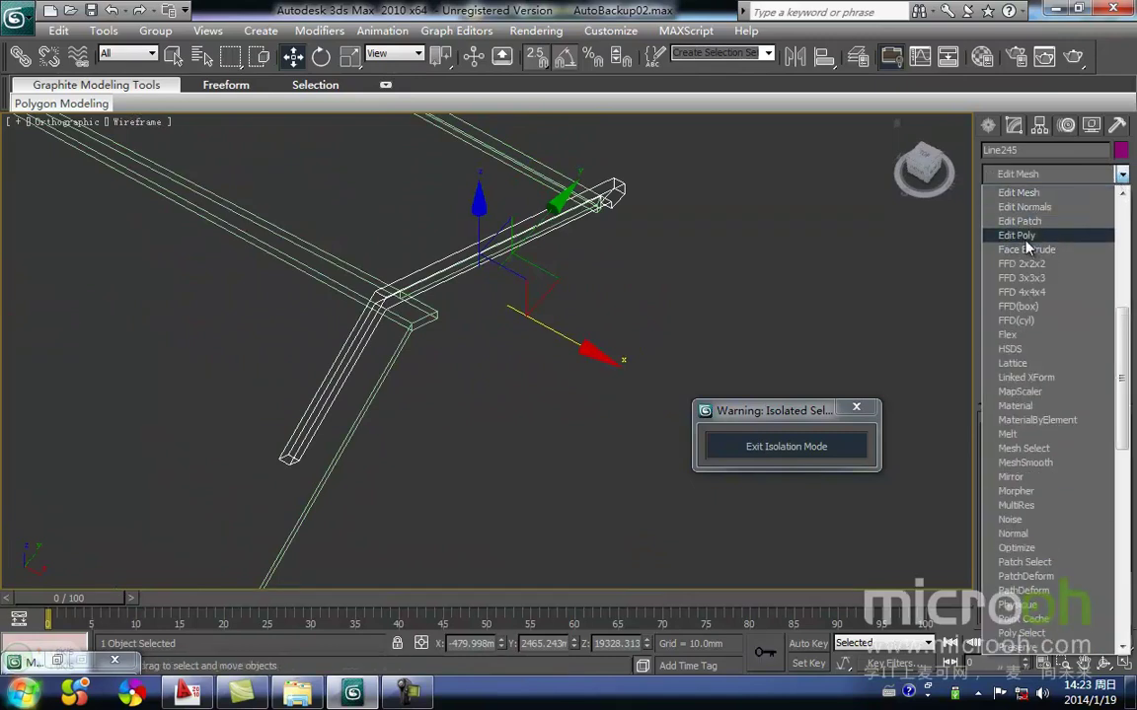
pyautogui.click(1066, 235)
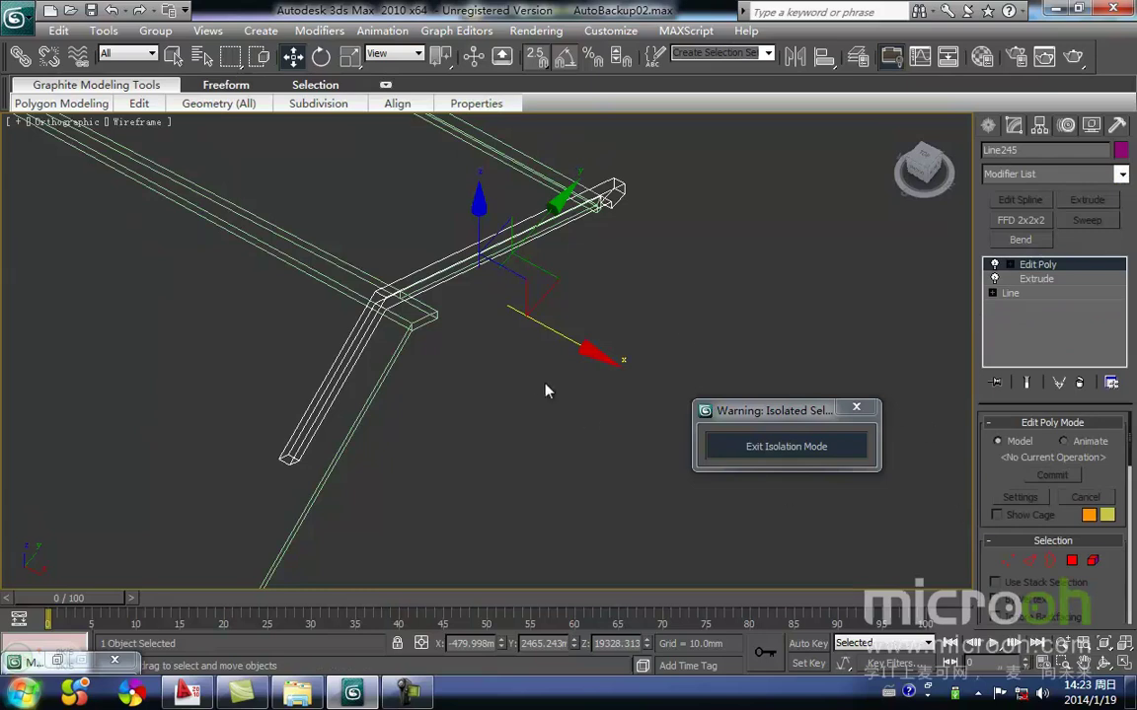
# QuickSlice the gable trim copy in the top view, snapping the cut straight across at the roof recess cutout's upper edge.
pyautogui.press('t')
pyautogui.press('z')
pyautogui.moveTo(541, 321); pyautogui.dragTo(557, 268, button='middle')
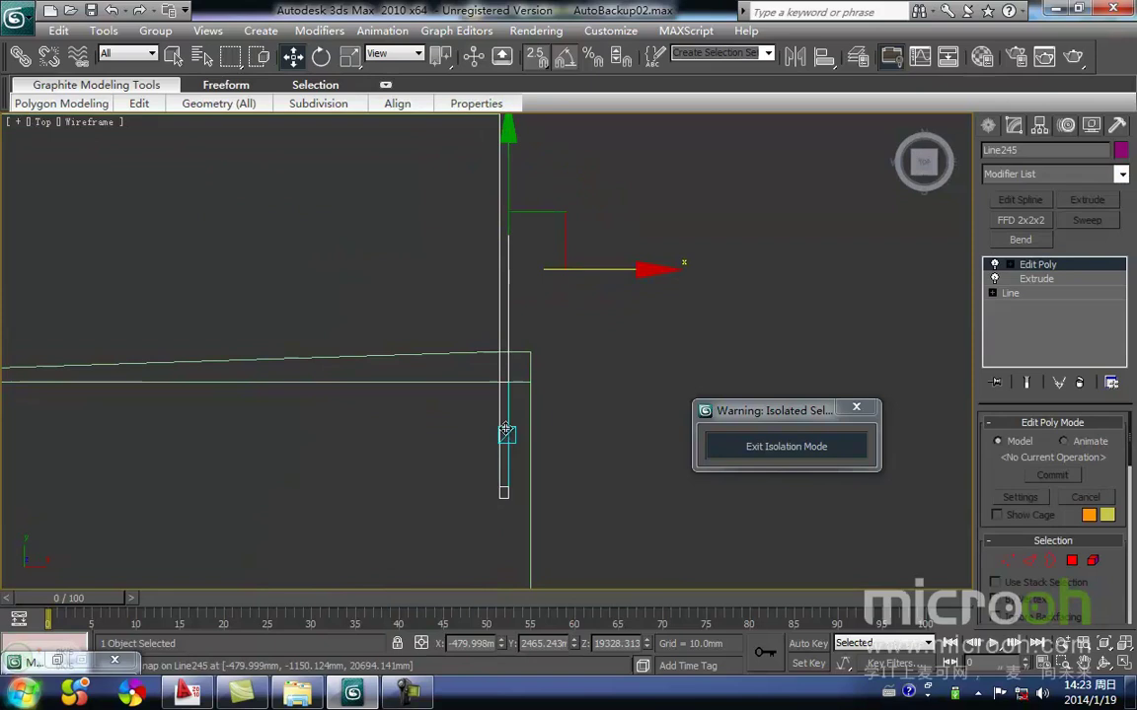
pyautogui.rightClick(503, 323)
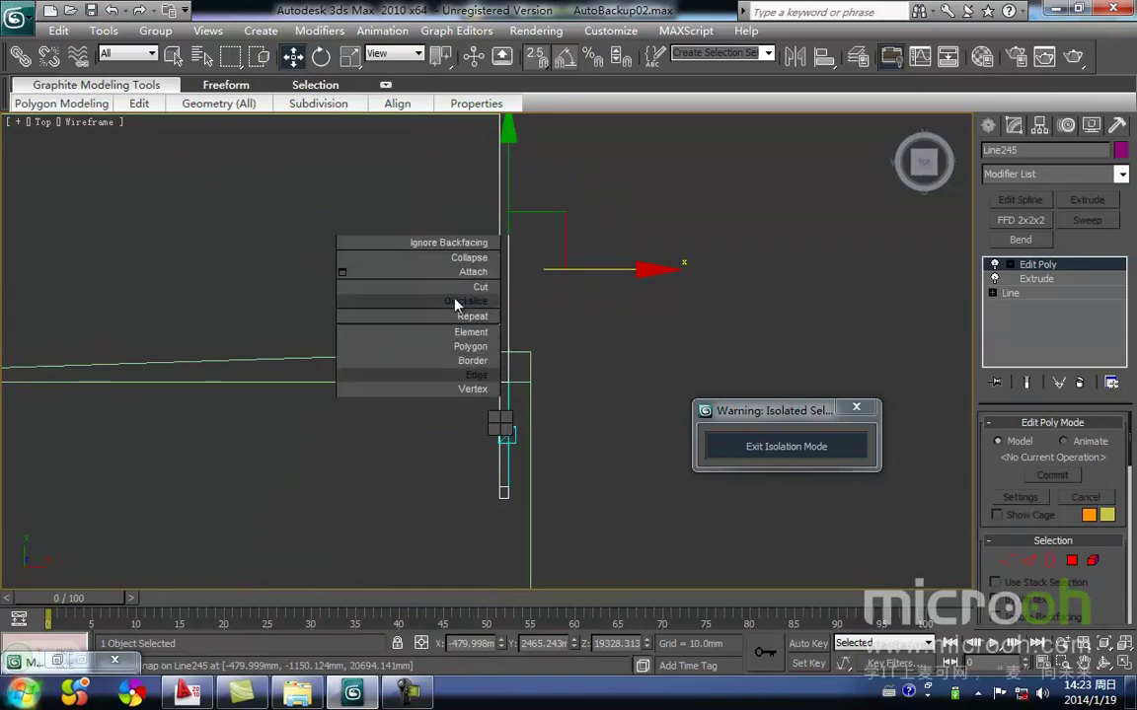
pyautogui.click(462, 301)
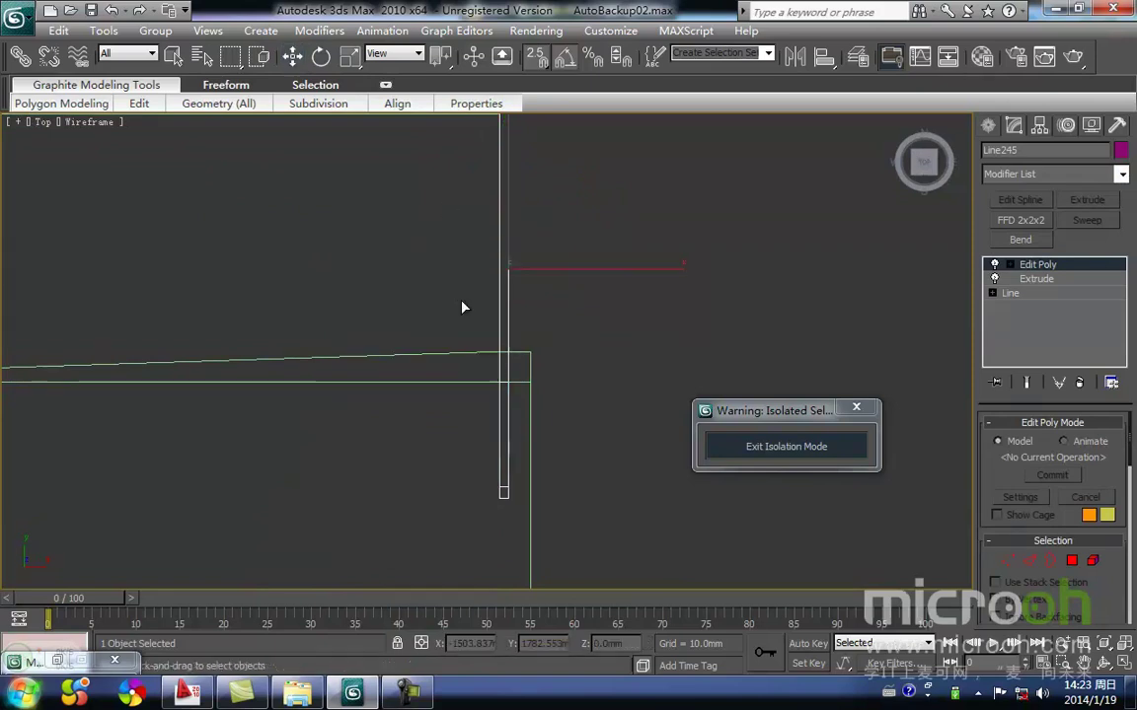
pyautogui.moveTo(549, 358)
pyautogui.mouseDown(button='middle')
pyautogui.moveTo(494, 273)
pyautogui.moveTo(496, 366)
pyautogui.mouseUp(button='middle')
pyautogui.scroll(4, 484, 246)
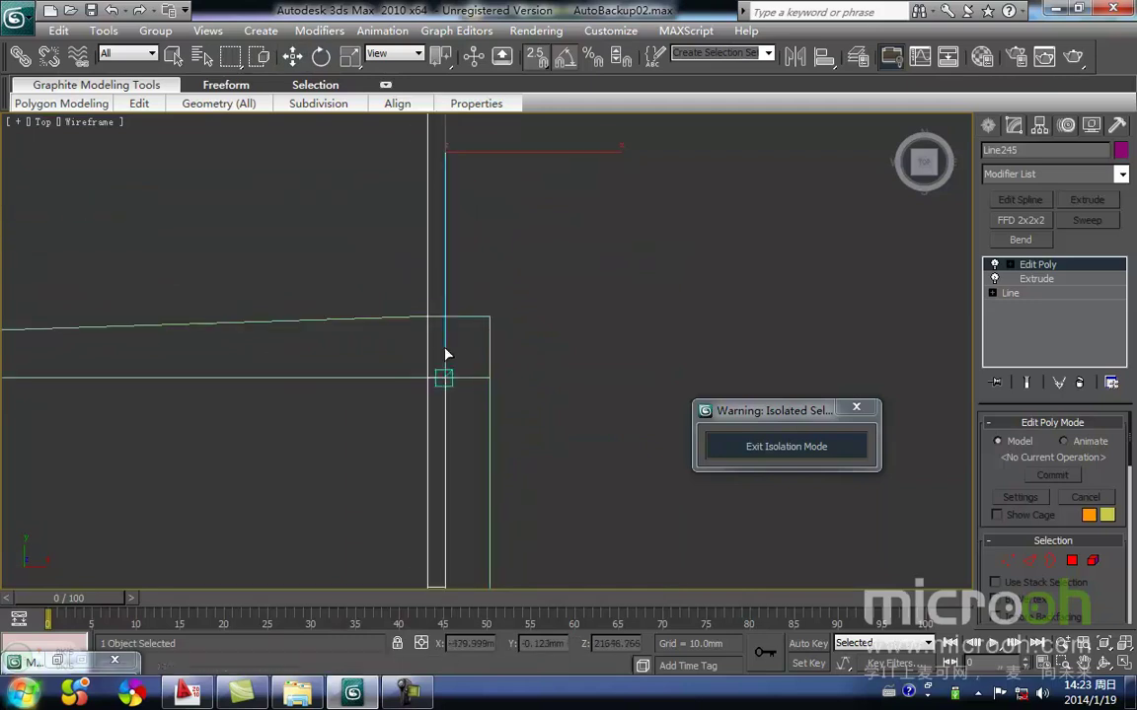
pyautogui.click(500, 323)
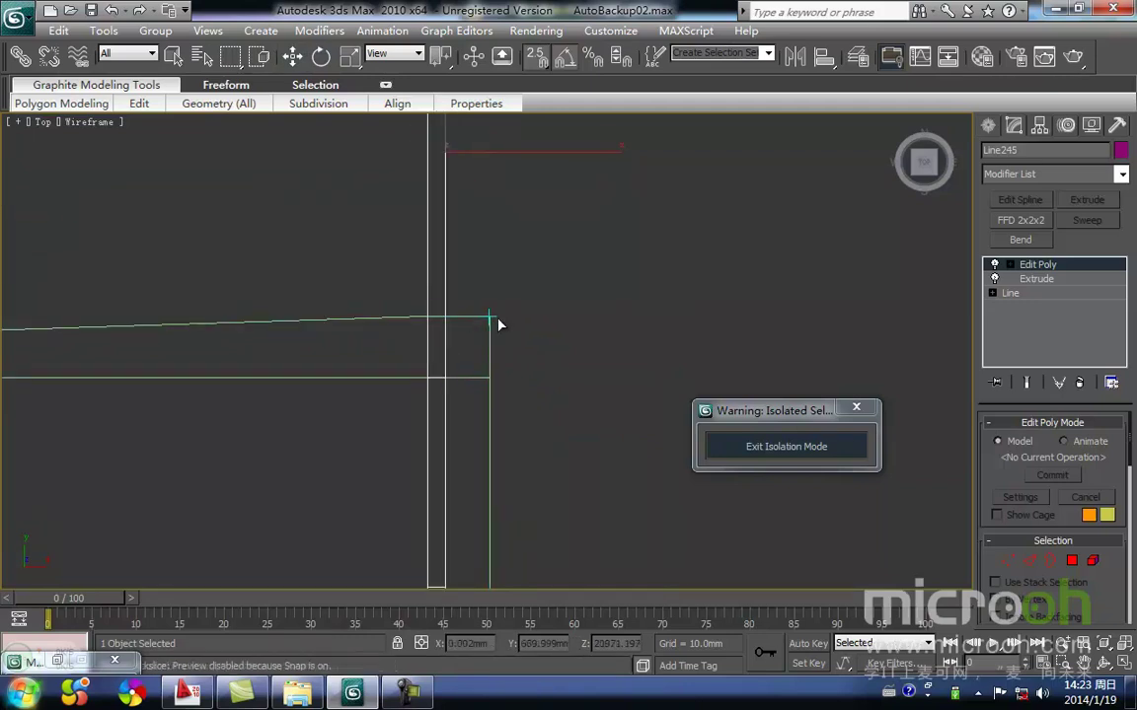
pyautogui.moveTo(459, 365); pyautogui.dragTo(487, 373, button='middle')
pyautogui.scroll(-2, 558, 354)
pyautogui.scroll(3, 559, 354)
pyautogui.scroll(-1, 561, 319)
pyautogui.scroll(-2, 486, 373)
pyautogui.moveTo(529, 417); pyautogui.dragTo(530, 350, button='middle')
pyautogui.scroll(1, 530, 350)
pyautogui.scroll(2, 507, 279)
pyautogui.moveTo(513, 254); pyautogui.dragTo(492, 342, button='middle')
pyautogui.scroll(-5, 483, 394)
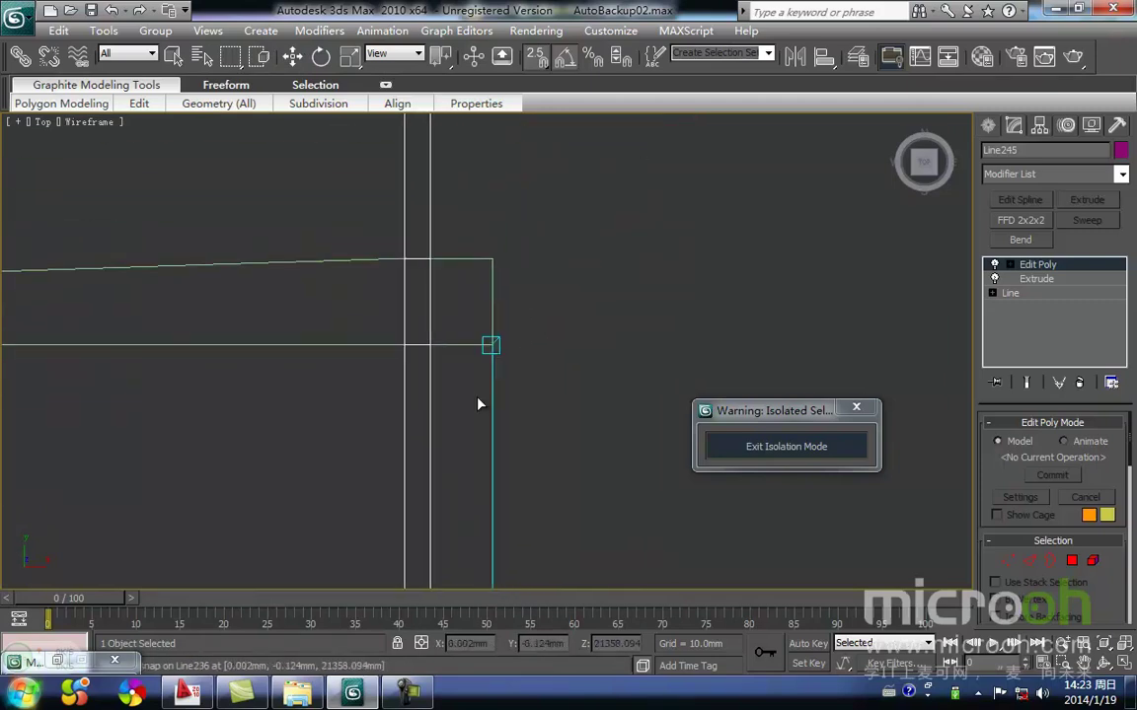
# Isolate the sliced gable trim on its own and examine the cut near its ridge bend.
pyautogui.keyDown('alt'); pyautogui.moveTo(508, 404); pyautogui.dragTo(473, 455, button='middle'); pyautogui.keyUp('alt')
pyautogui.moveTo(443, 407); pyautogui.dragTo(436, 469, button='middle')
pyautogui.hotkey('alt', 'q')
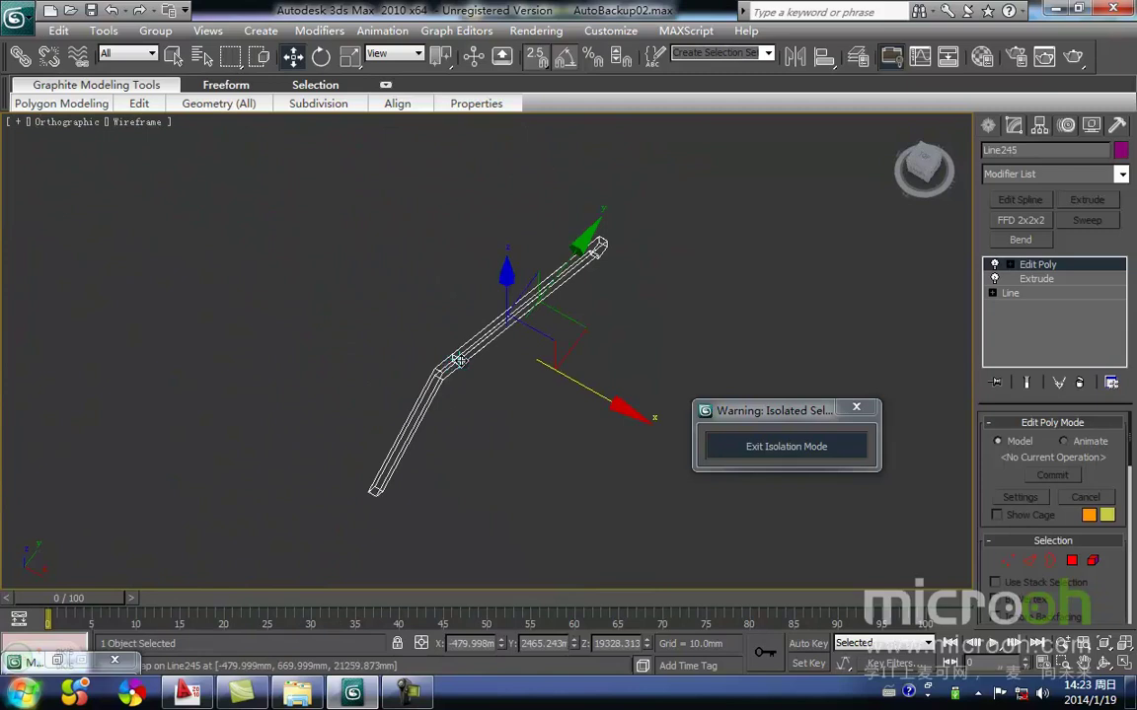
pyautogui.scroll(3, 458, 361)
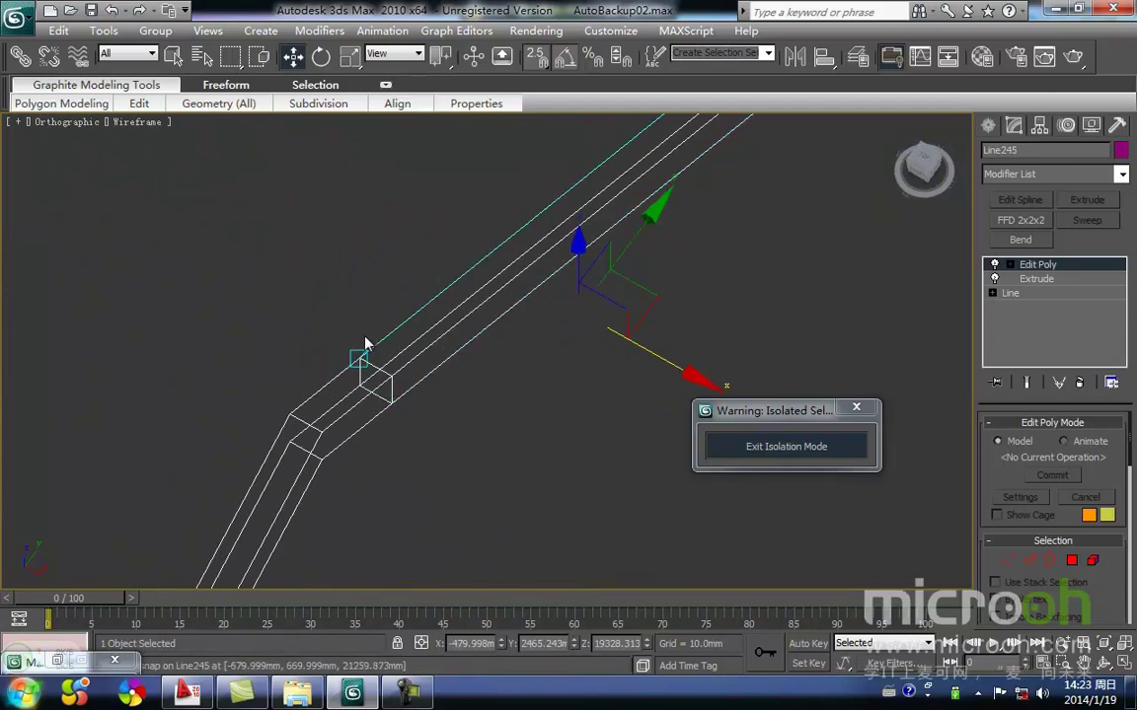
pyautogui.moveTo(430, 428); pyautogui.dragTo(452, 383, button='middle')
pyautogui.scroll(-5, 478, 417)
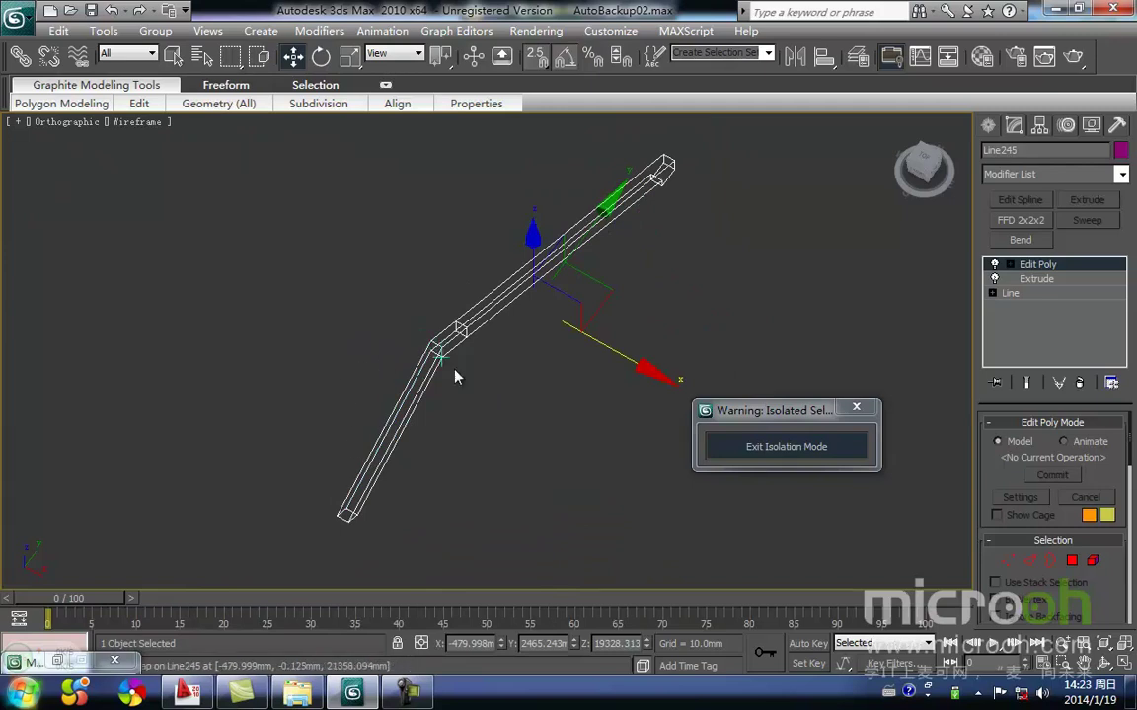
# Delete the trim polygons beyond the slice, including the ridge bend and lower slope, and show the remaining piece shaded.
pyautogui.click(1073, 563)
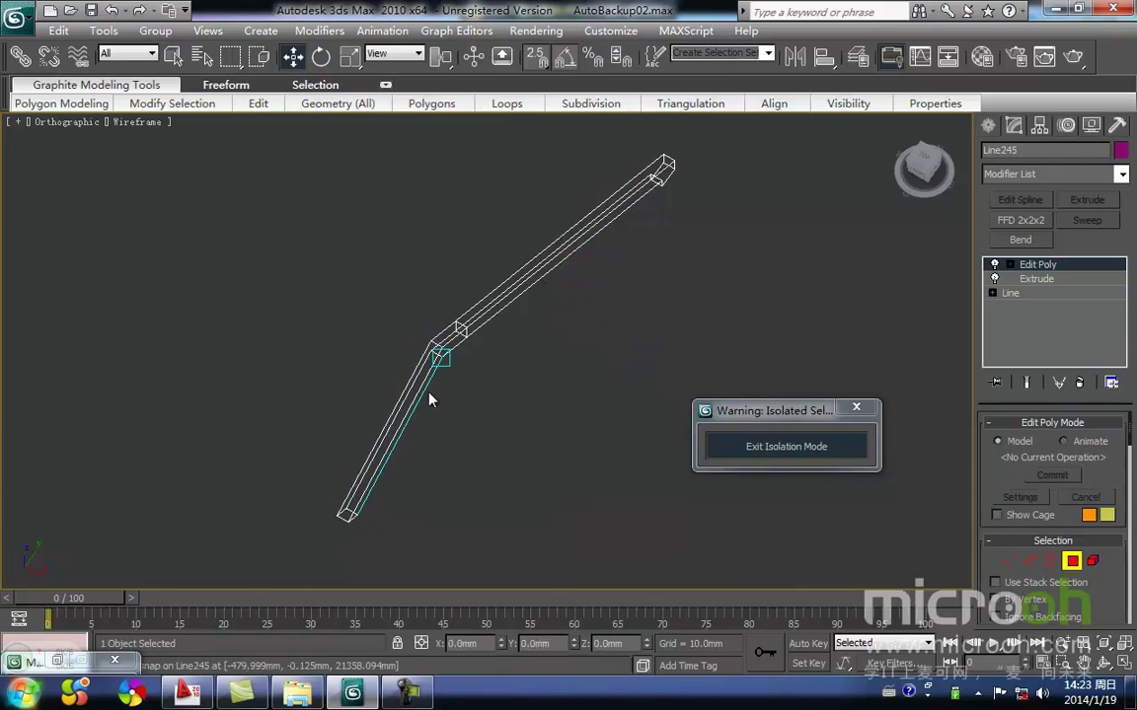
pyautogui.click(428, 344)
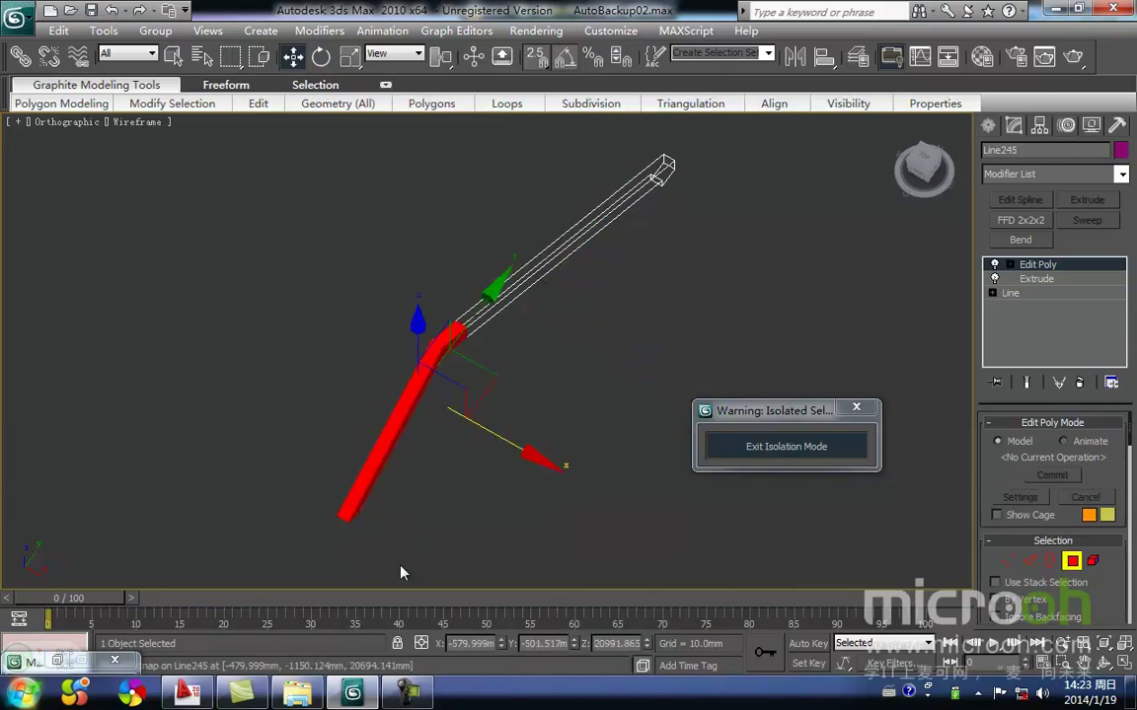
pyautogui.click(357, 407)
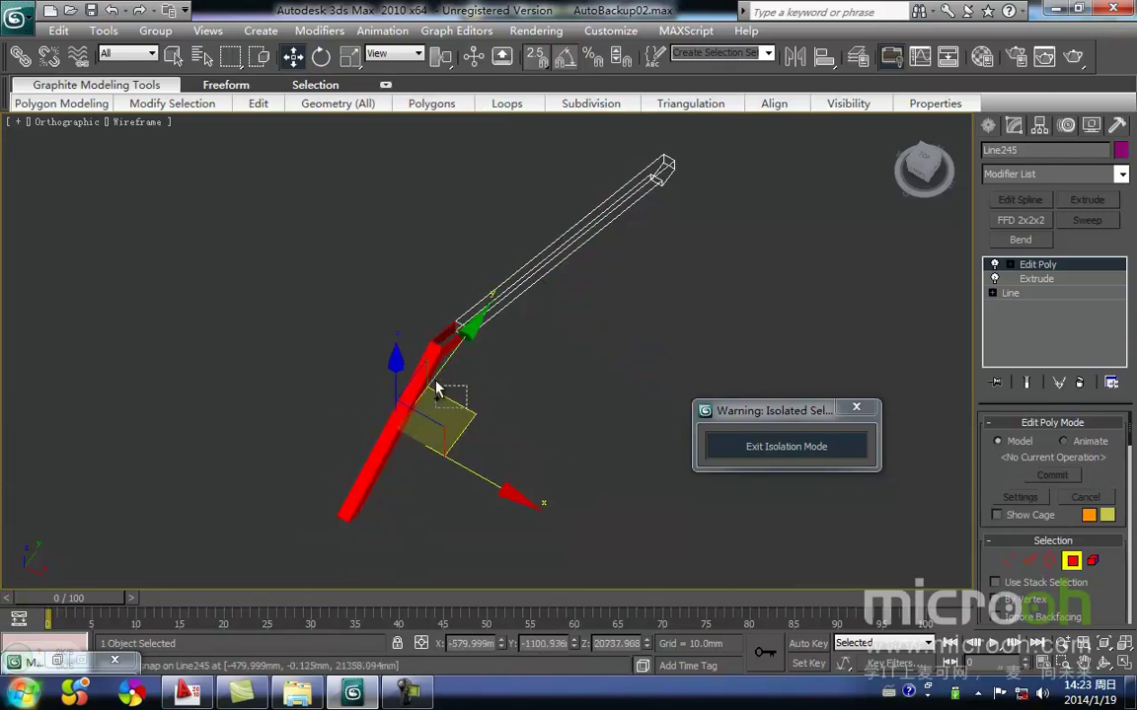
pyautogui.keyDown('ctrl'); pyautogui.click(429, 350); pyautogui.keyUp('ctrl')
pyautogui.scroll(2, 473, 375)
pyautogui.moveTo(502, 362); pyautogui.dragTo(484, 422, button='middle')
pyautogui.press('Delete')
pyautogui.press('F3')
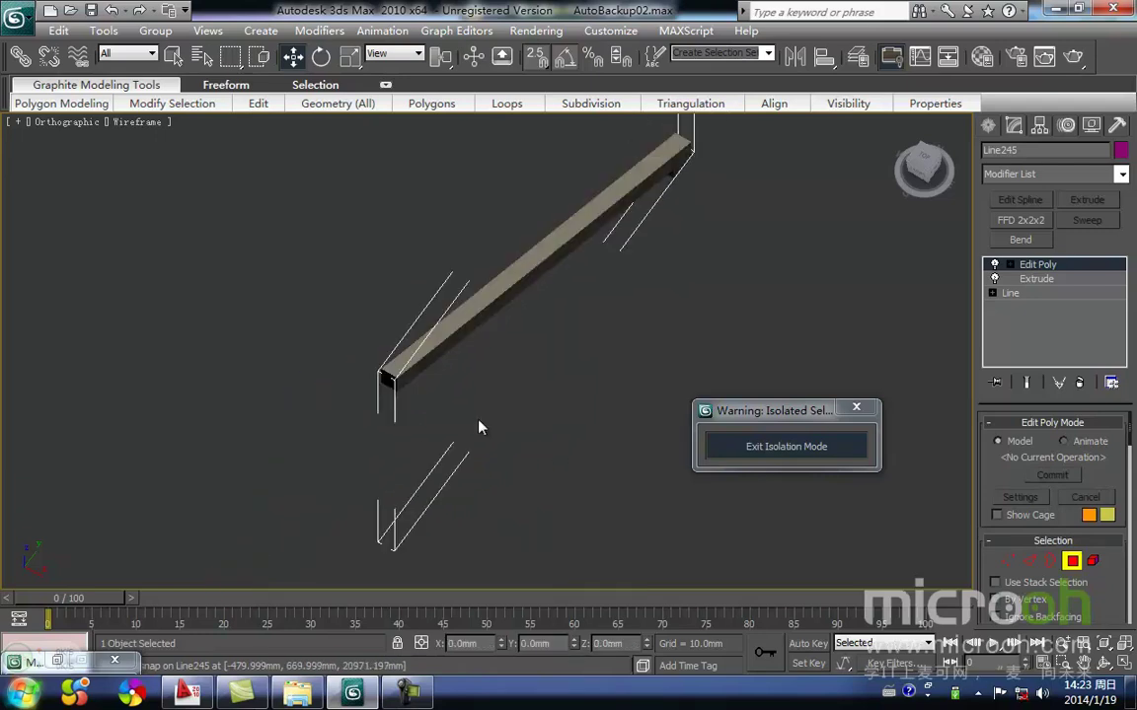
# Cap the open border at the trim's cut end.
pyautogui.click(1051, 563)
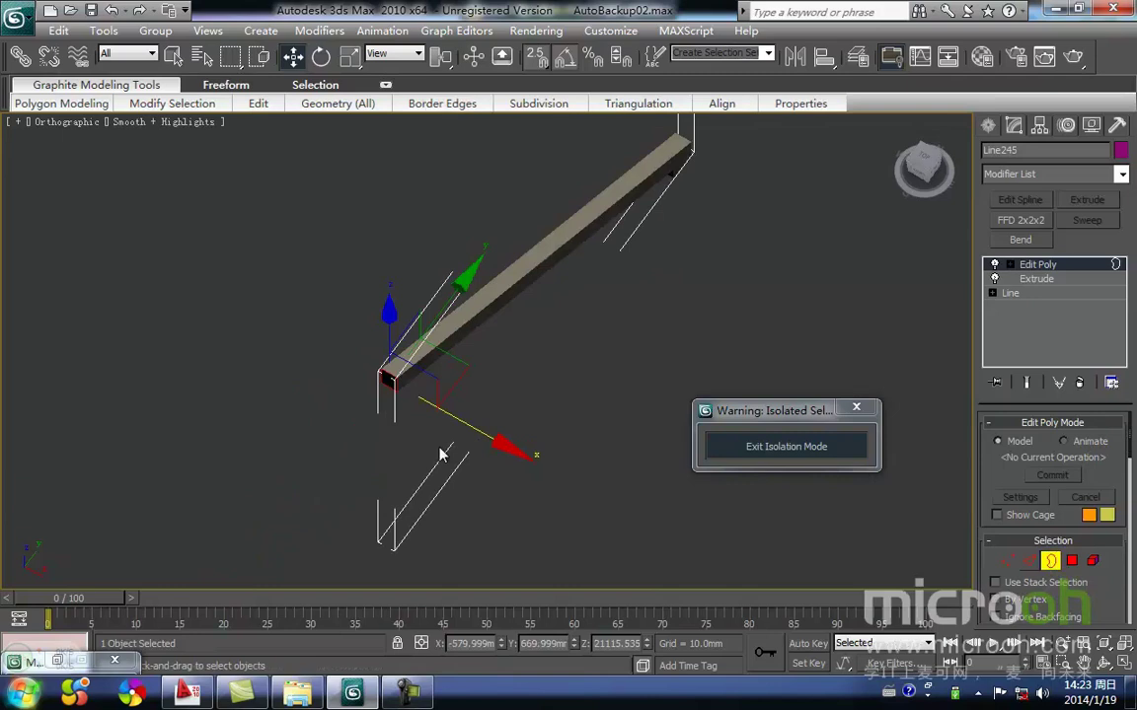
pyautogui.moveTo(327, 291); pyautogui.dragTo(326, 288)
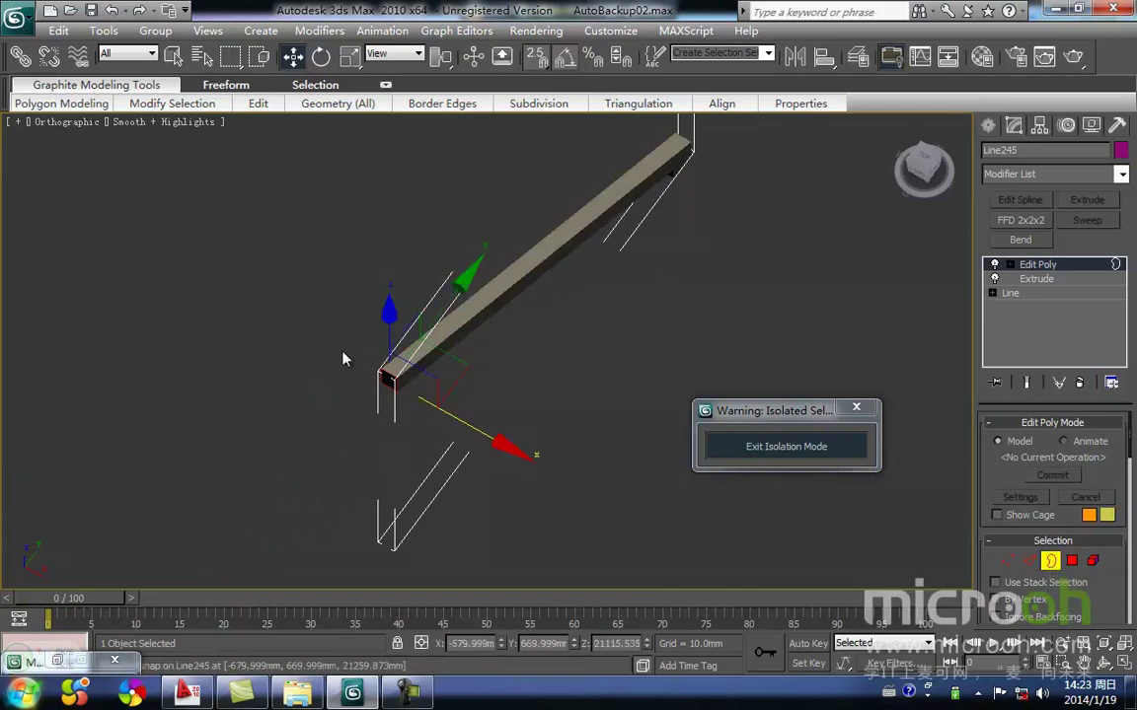
pyautogui.rightClick(381, 383)
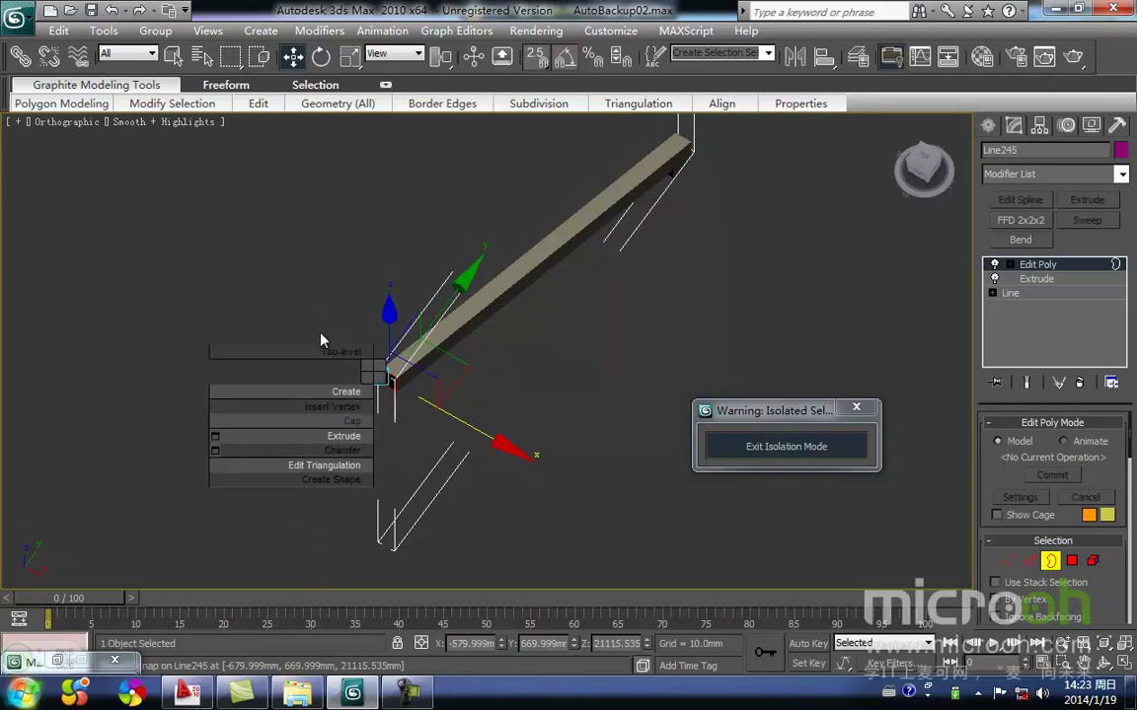
pyautogui.click(347, 424)
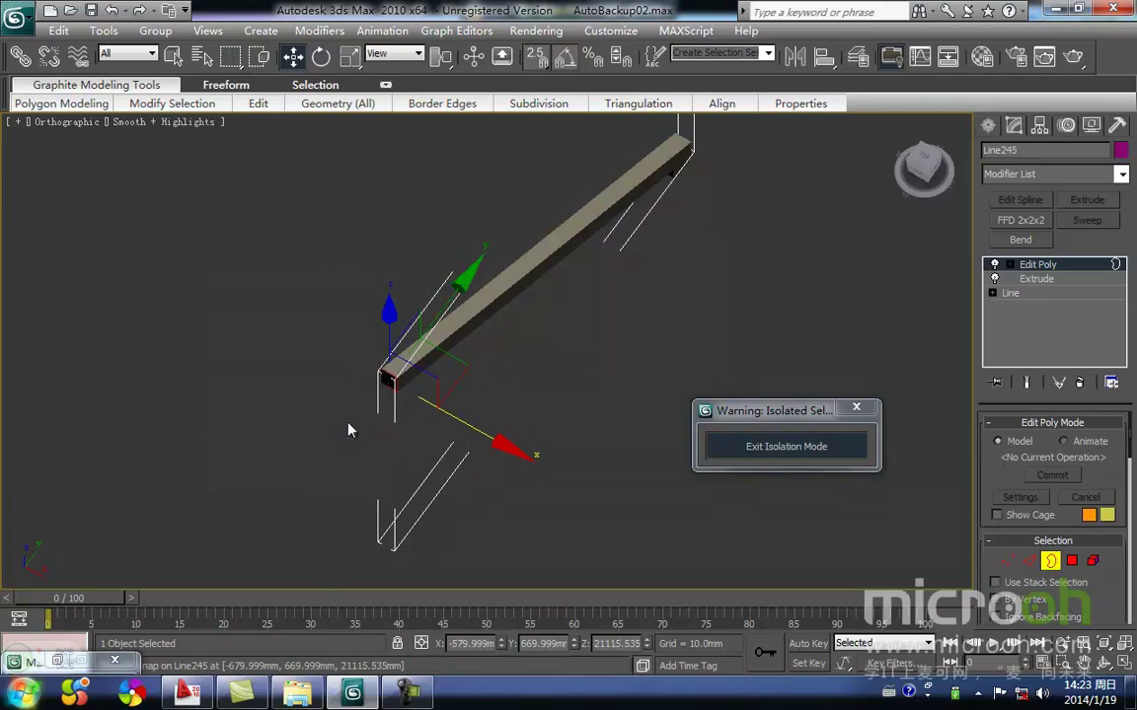
pyautogui.moveTo(431, 421); pyautogui.dragTo(386, 498, button='middle')
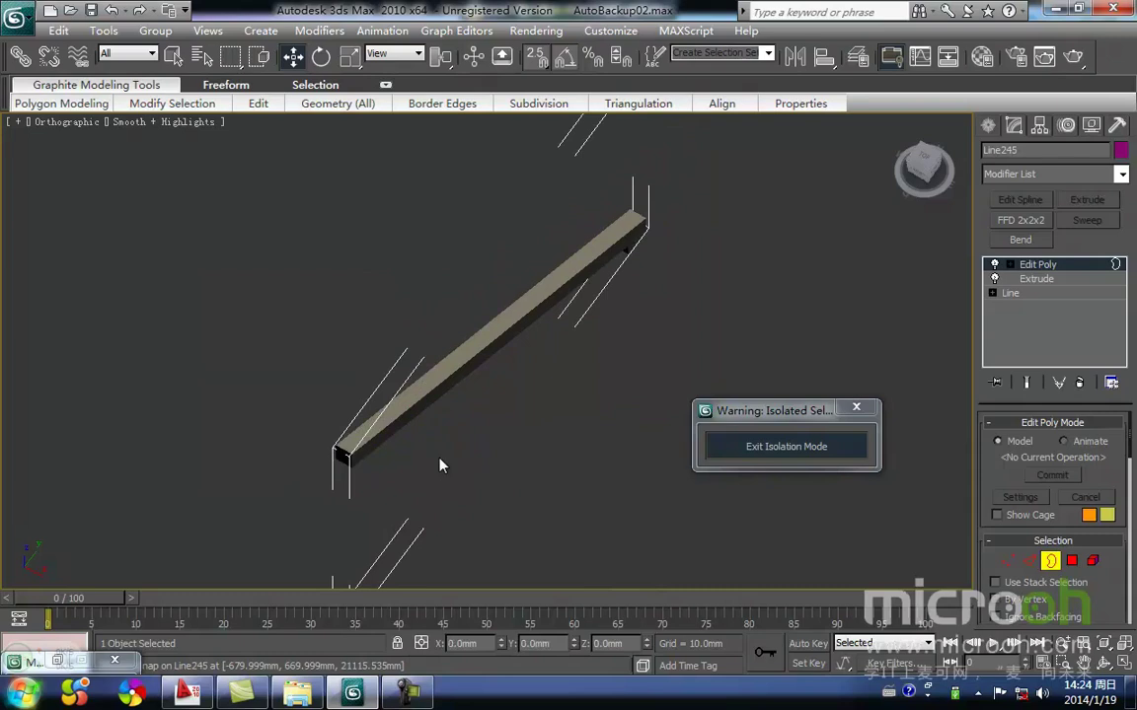
pyautogui.moveTo(441, 465); pyautogui.dragTo(418, 487, button='middle')
pyautogui.press('1')
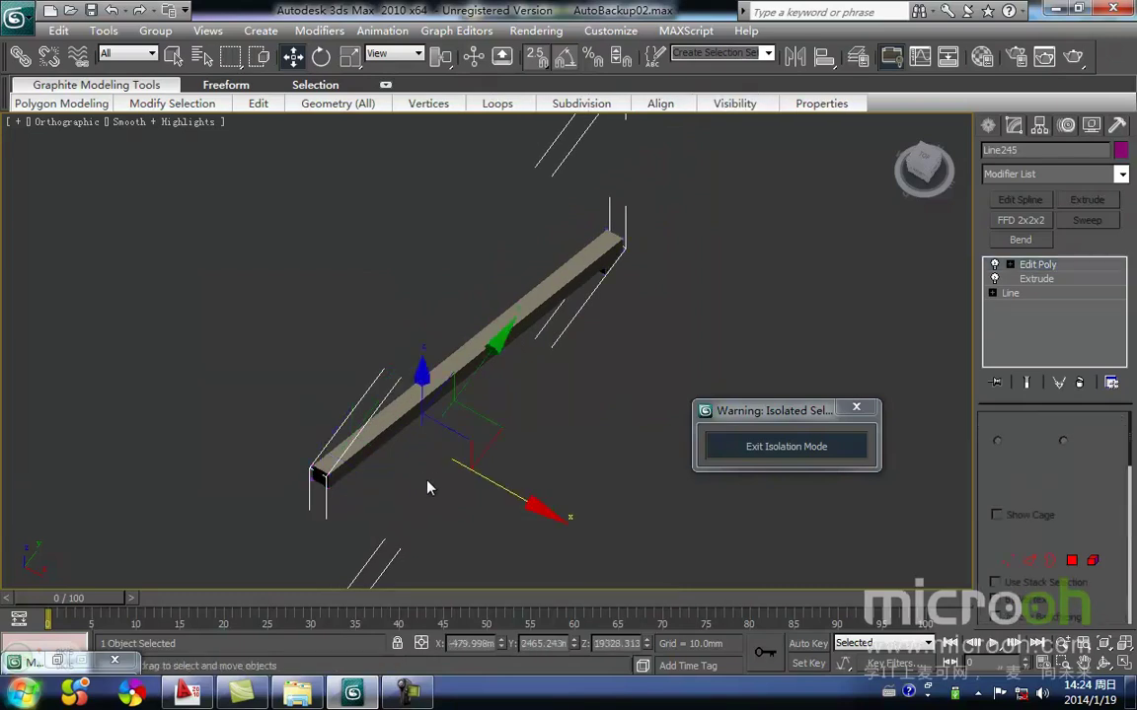
# Exit isolation mode to bring back the whole building around the shortened gable trim.
pyautogui.click(542, 538)
pyautogui.click(796, 455)
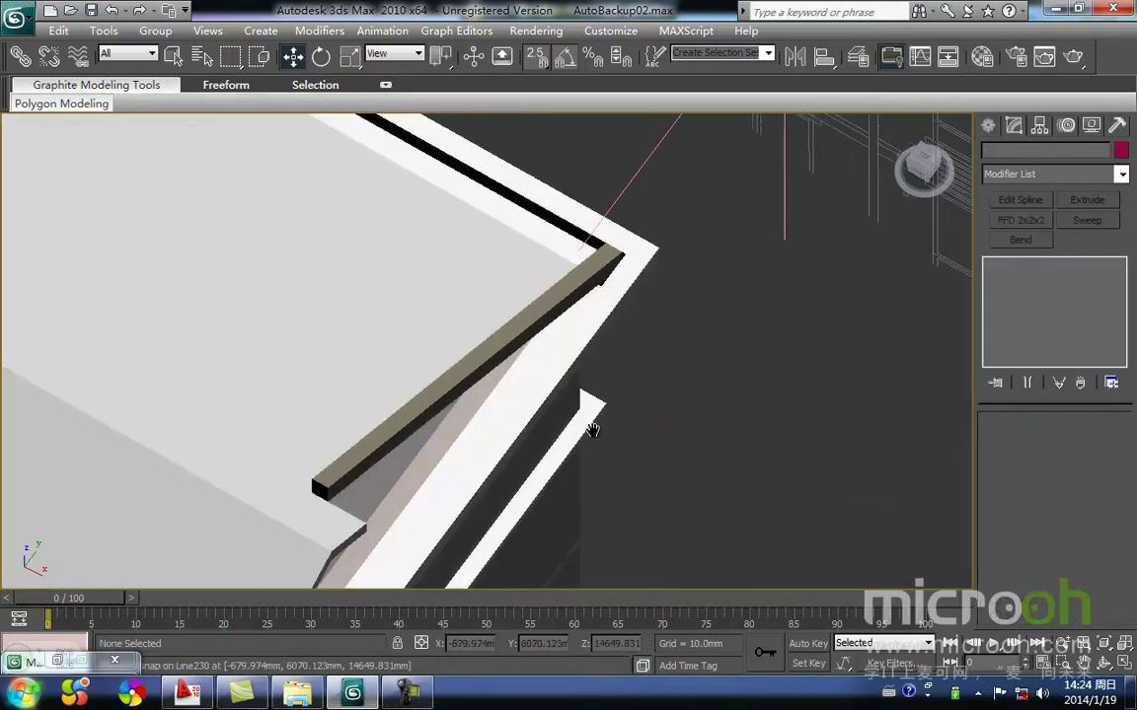
pyautogui.scroll(-5, 595, 434)
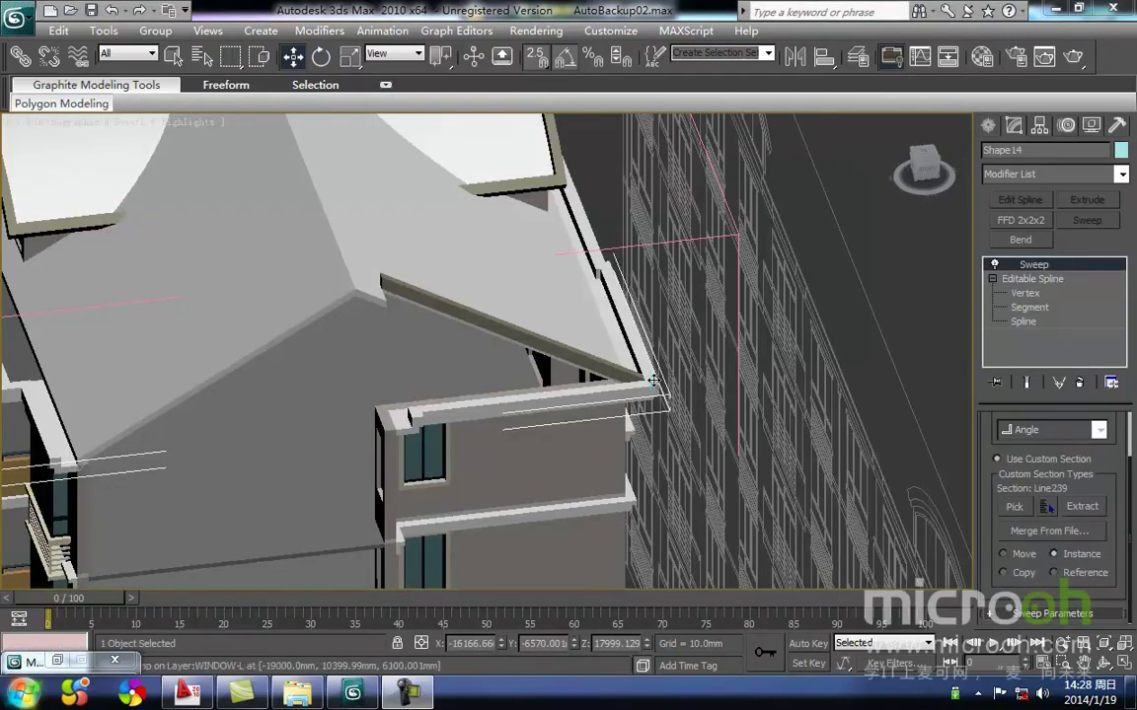
# Isolate the shortened gable trim together with the swept eaves cornice that meets it at the corner.
pyautogui.scroll(4, 654, 380)
pyautogui.moveTo(667, 444); pyautogui.dragTo(523, 402, button='middle')
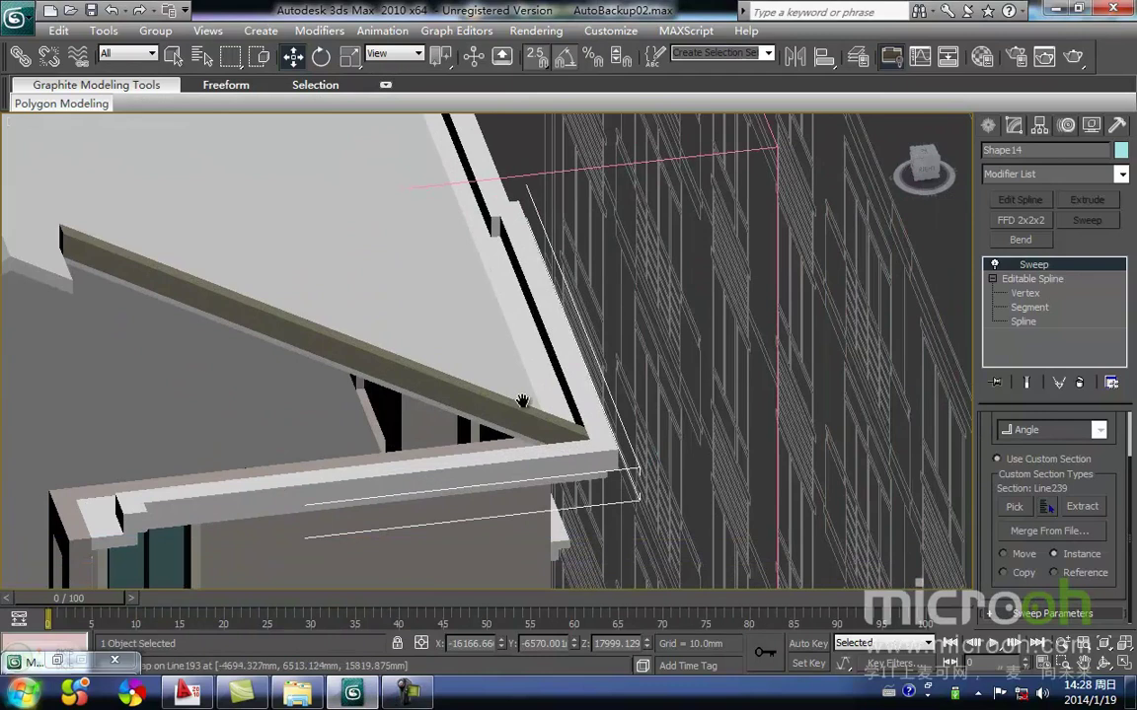
pyautogui.click(688, 473)
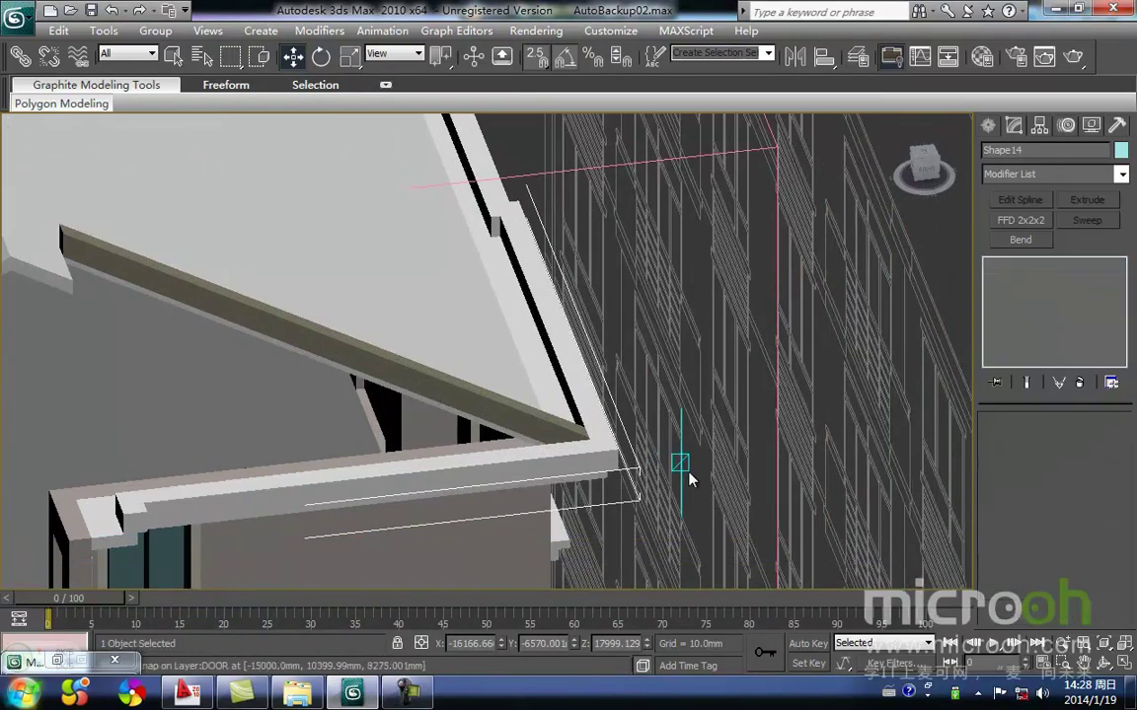
pyautogui.click(533, 434)
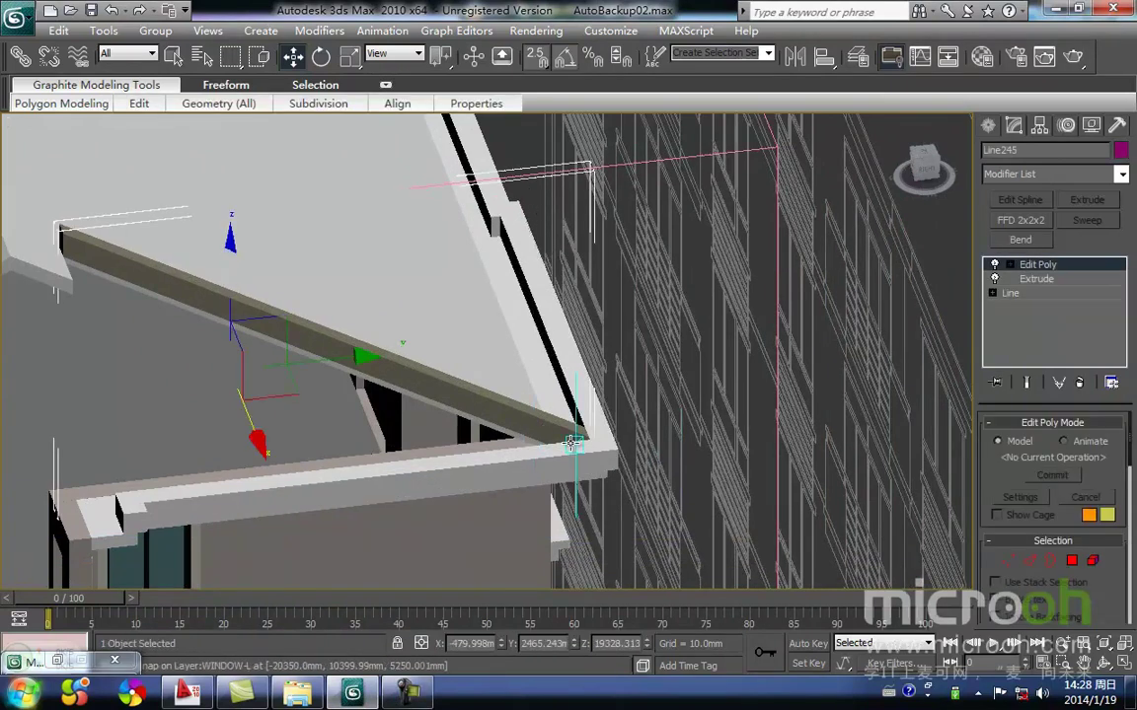
pyautogui.moveTo(578, 446); pyautogui.dragTo(570, 427, button='middle')
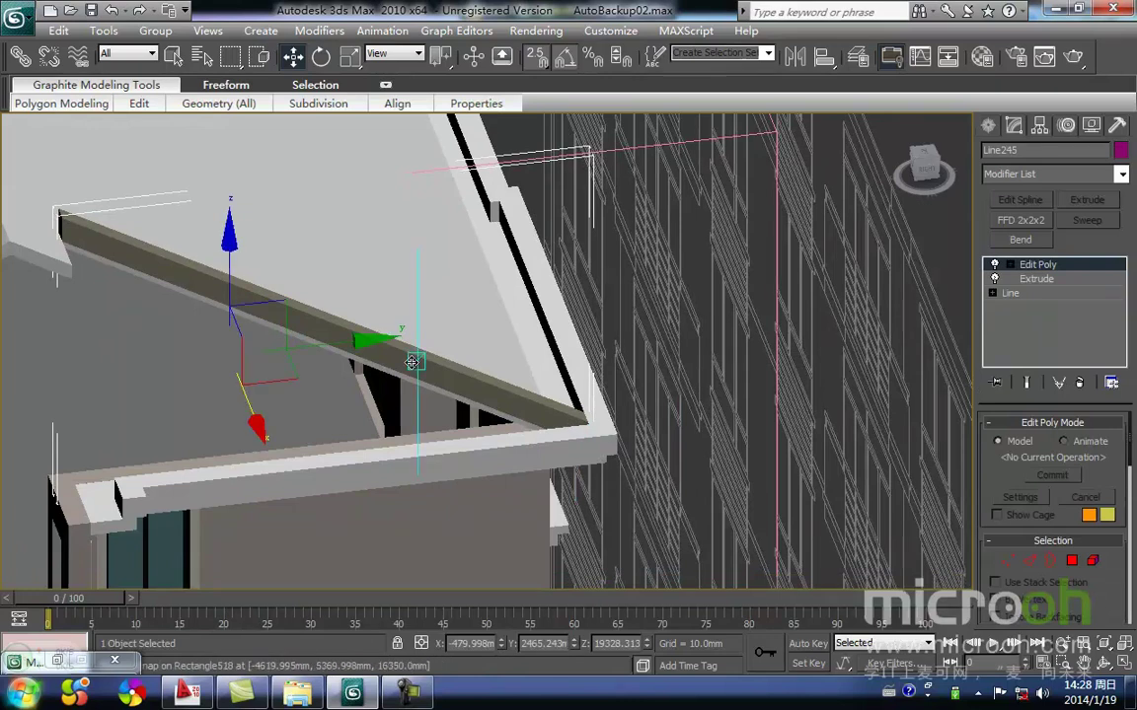
pyautogui.keyDown('ctrl'); pyautogui.click(593, 452); pyautogui.keyUp('ctrl')
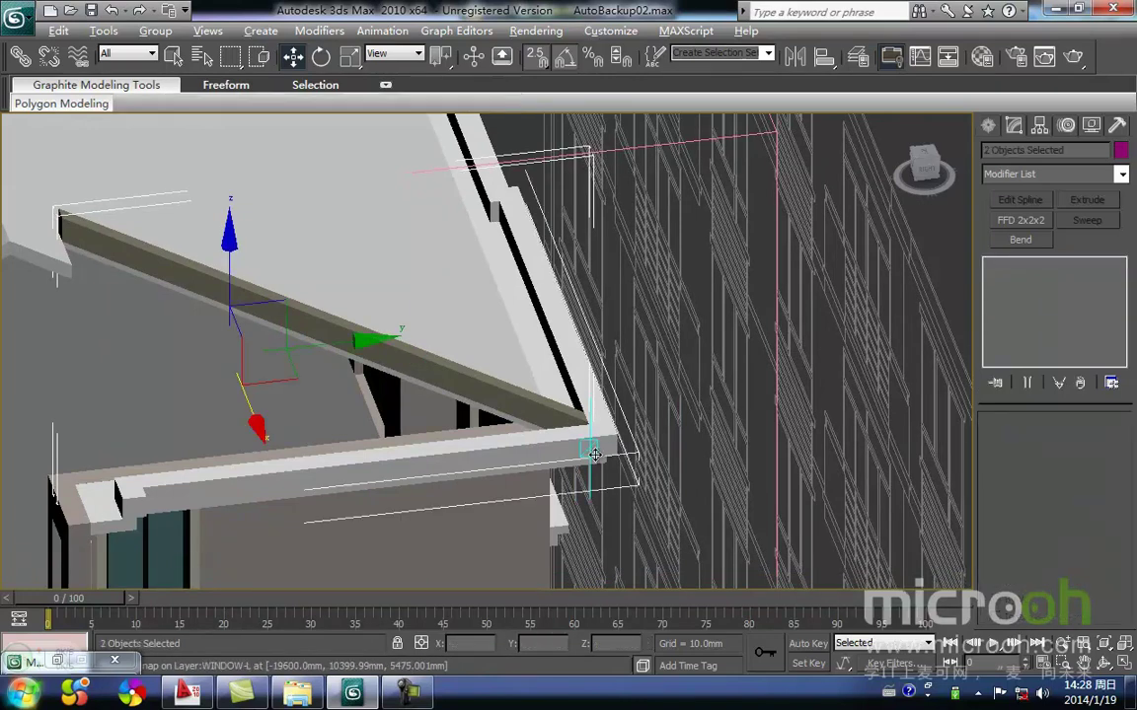
pyautogui.hotkey('alt', 'q')
pyautogui.moveTo(743, 516); pyautogui.dragTo(494, 464, button='middle')
# Delete the segments of the swept cornice's path that run along the gable trim in the top view.
pyautogui.click(362, 485)
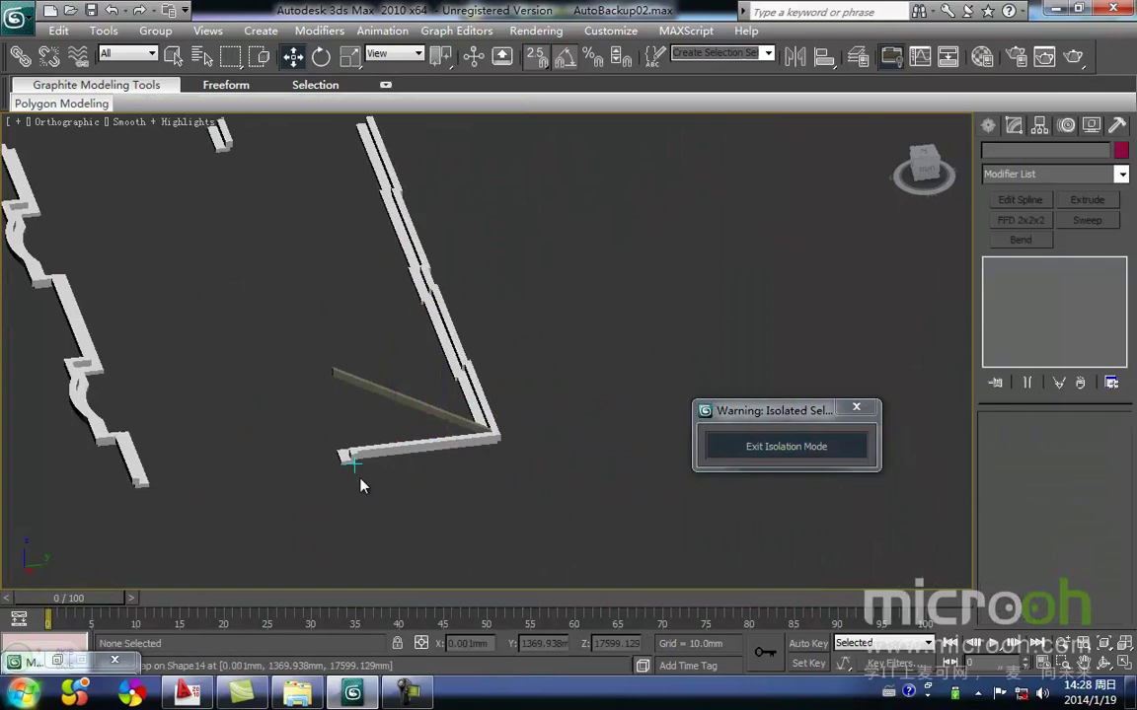
pyautogui.moveTo(388, 482); pyautogui.dragTo(344, 440)
pyautogui.press('t')
pyautogui.press('z')
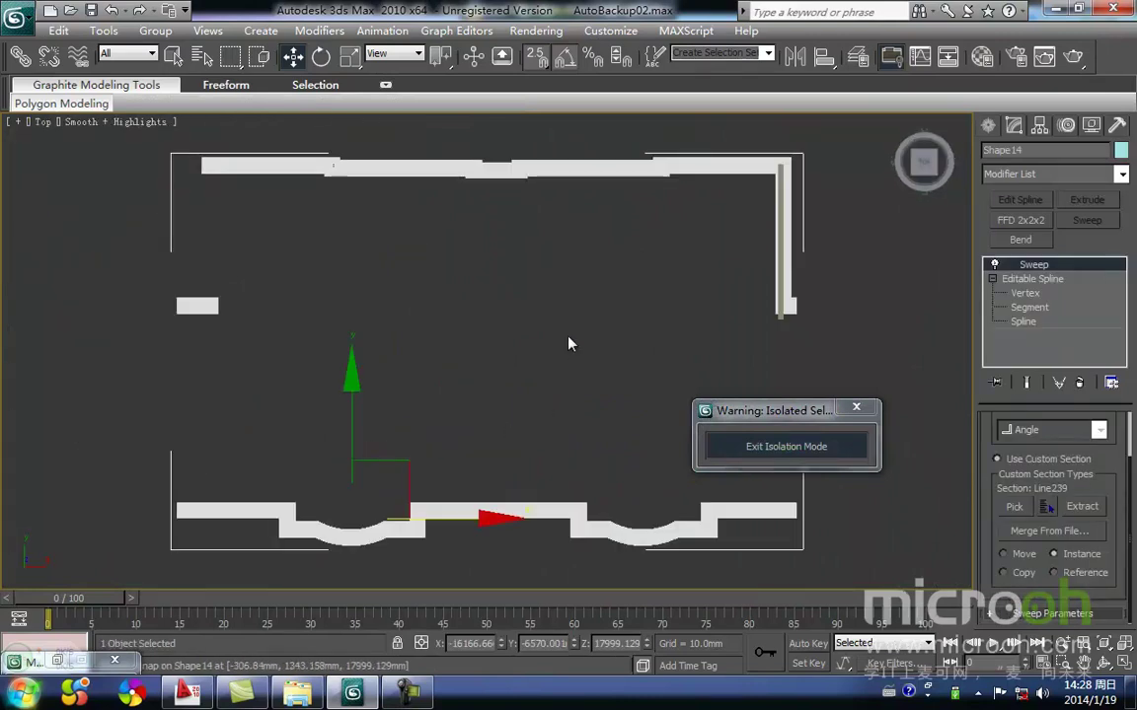
pyautogui.moveTo(569, 343); pyautogui.dragTo(407, 343, button='middle')
pyautogui.click(1024, 308)
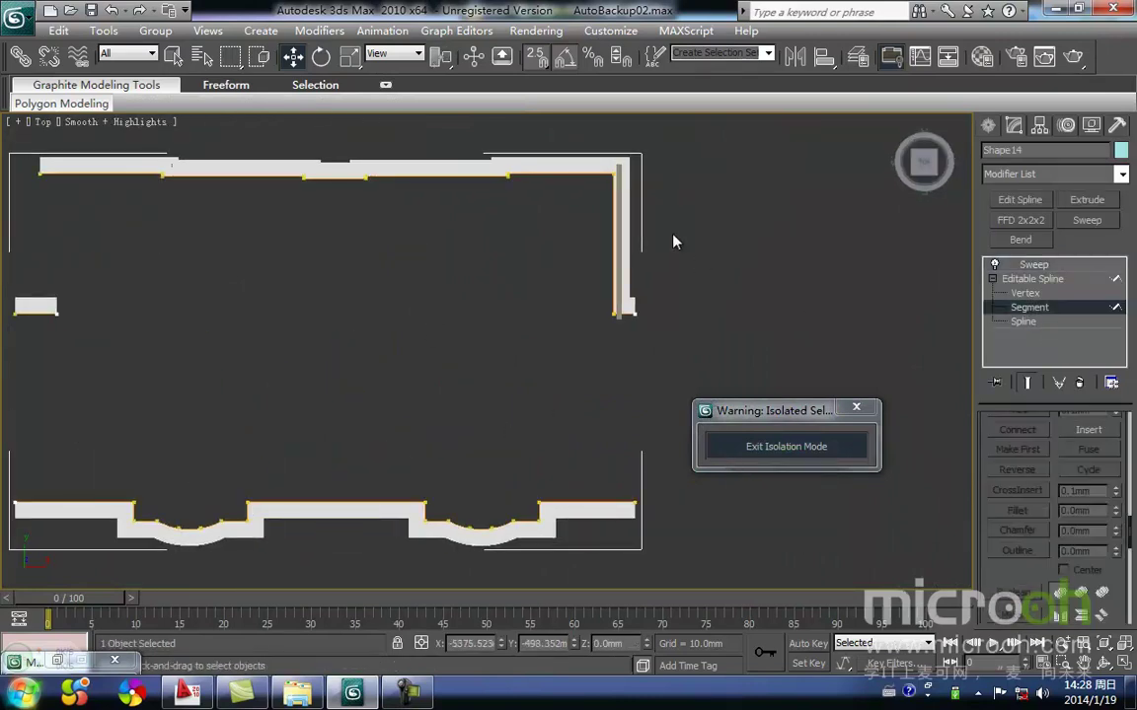
pyautogui.moveTo(547, 235); pyautogui.dragTo(489, 306, button='middle')
pyautogui.moveTo(533, 284); pyautogui.dragTo(533, 282)
pyautogui.press('Delete')
# Move the cornice path's end segment along X and snap it to the gable trim's outer edge.
pyautogui.scroll(3, 556, 270)
pyautogui.moveTo(556, 271); pyautogui.dragTo(538, 349, button='middle')
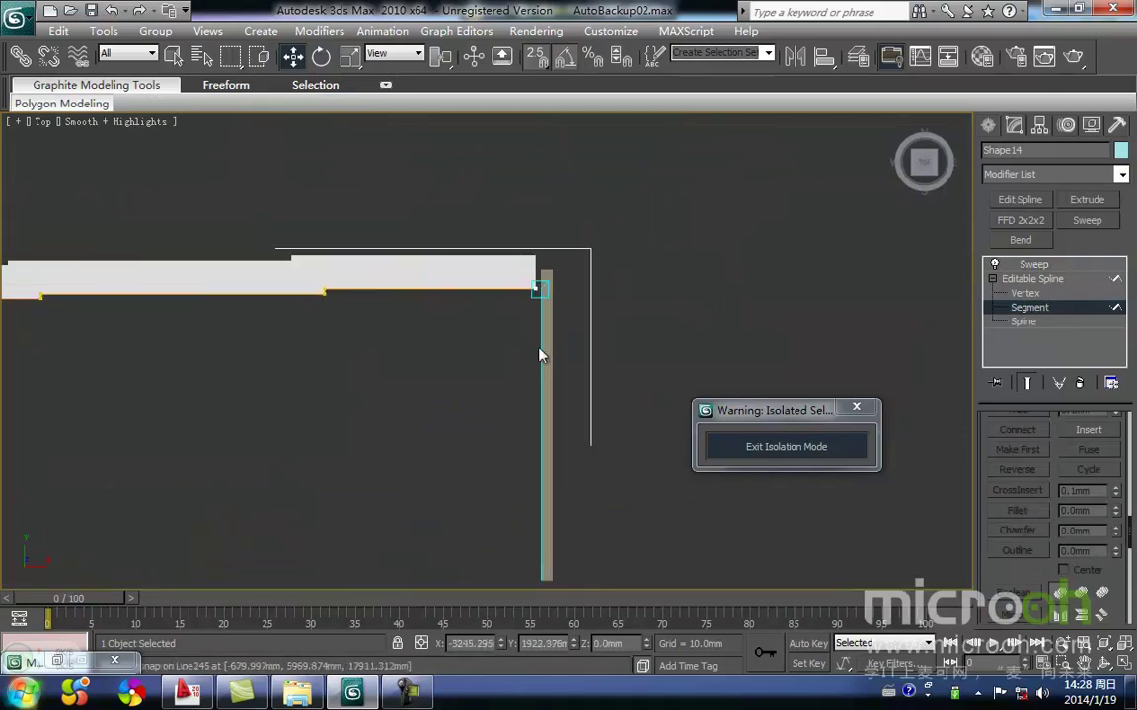
pyautogui.moveTo(513, 240); pyautogui.dragTo(514, 242)
pyautogui.moveTo(558, 289); pyautogui.dragTo(575, 289)
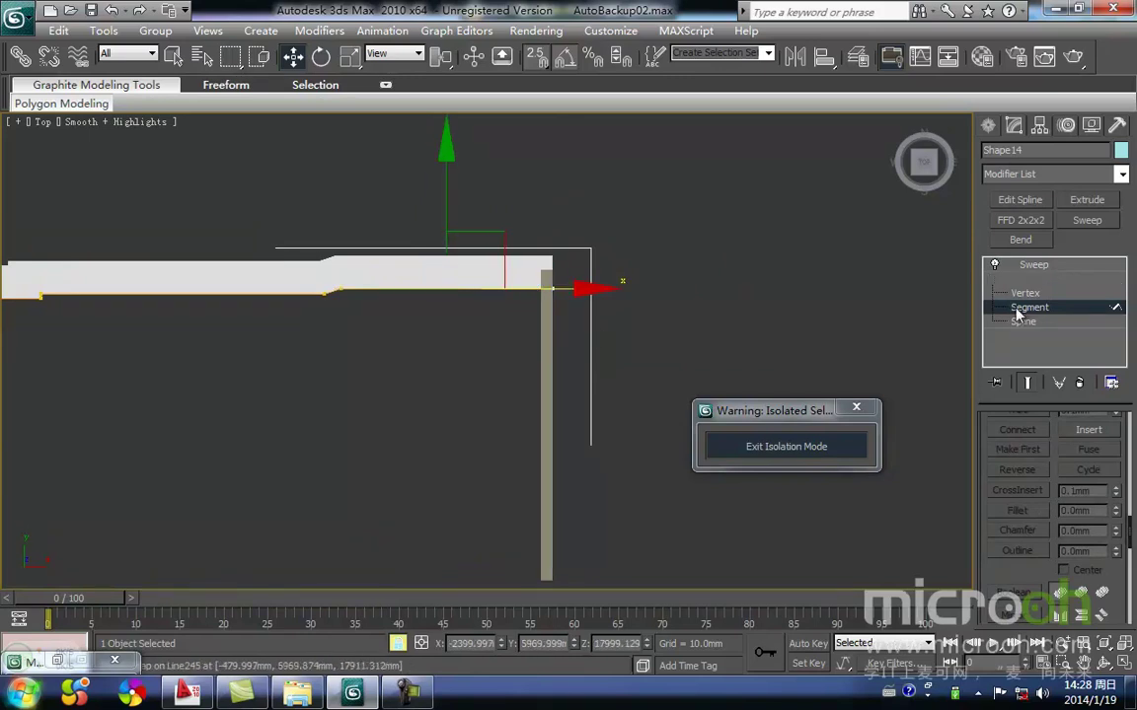
# Leave segment editing, return the cornice to its Sweep level and exit isolation mode to bring back the whole building.
pyautogui.click(1006, 309)
pyautogui.click(1031, 265)
pyautogui.press('F3')
pyautogui.moveTo(559, 406)
pyautogui.keyDown('alt'); pyautogui.mouseDown(button='middle')
pyautogui.moveTo(502, 375)
pyautogui.moveTo(464, 314)
pyautogui.moveTo(493, 304)
pyautogui.moveTo(292, 281)
pyautogui.mouseUp(button='middle'); pyautogui.keyUp('alt')
pyautogui.scroll(5, 413, 357)
pyautogui.press('F3')
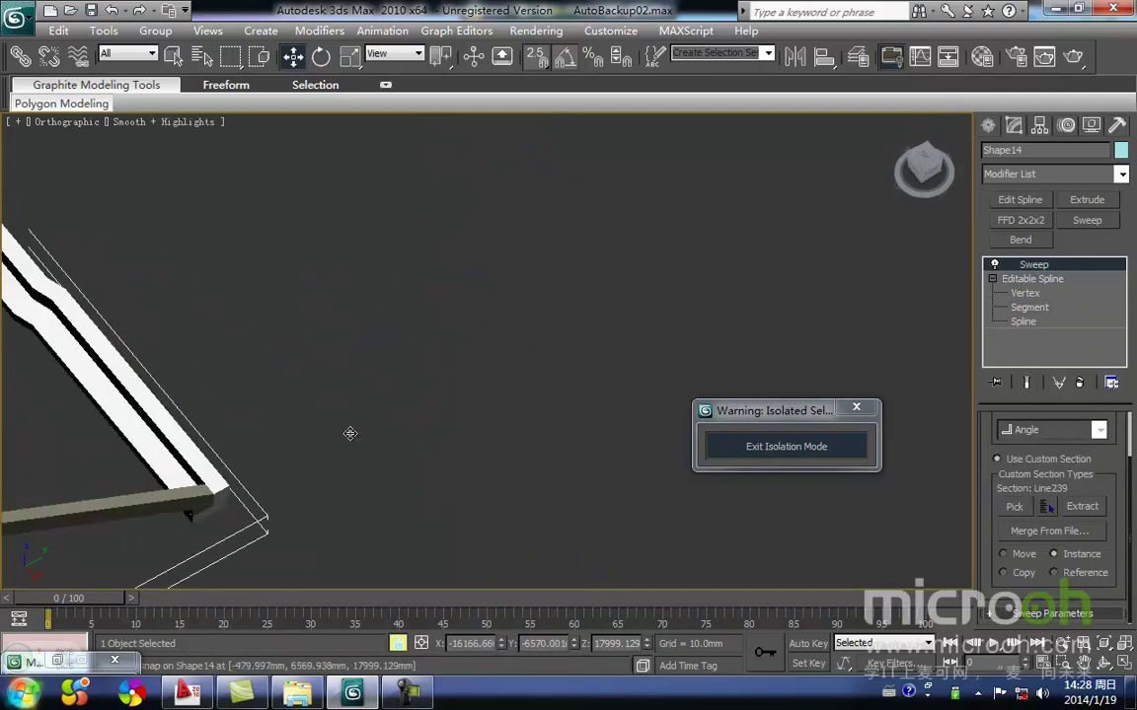
pyautogui.scroll(2, 351, 433)
pyautogui.click(292, 464)
pyautogui.moveTo(292, 464)
pyautogui.mouseDown(button='middle')
pyautogui.moveTo(317, 423)
pyautogui.moveTo(449, 402)
pyautogui.mouseUp(button='middle')
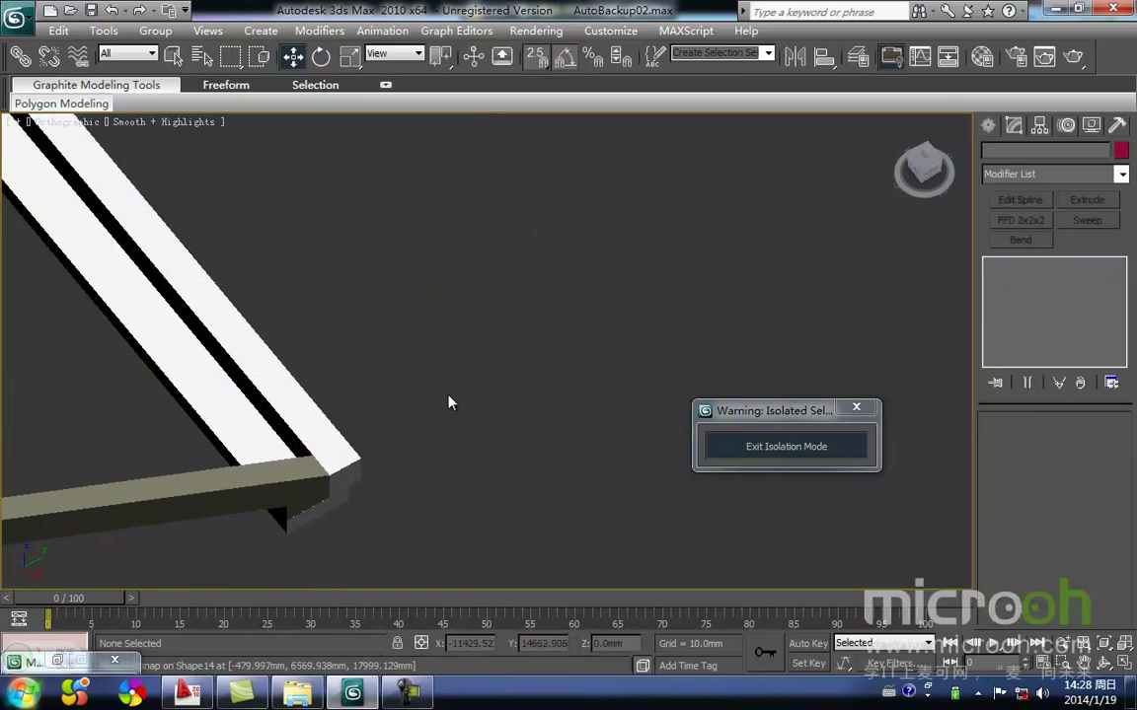
pyautogui.moveTo(405, 443); pyautogui.dragTo(568, 407, button='middle')
pyautogui.click(775, 446)
pyautogui.moveTo(549, 474); pyautogui.dragTo(683, 408, button='middle')
pyautogui.scroll(-5, 617, 440)
pyautogui.scroll(5, 358, 405)
pyautogui.moveTo(405, 393); pyautogui.dragTo(503, 399, button='middle')
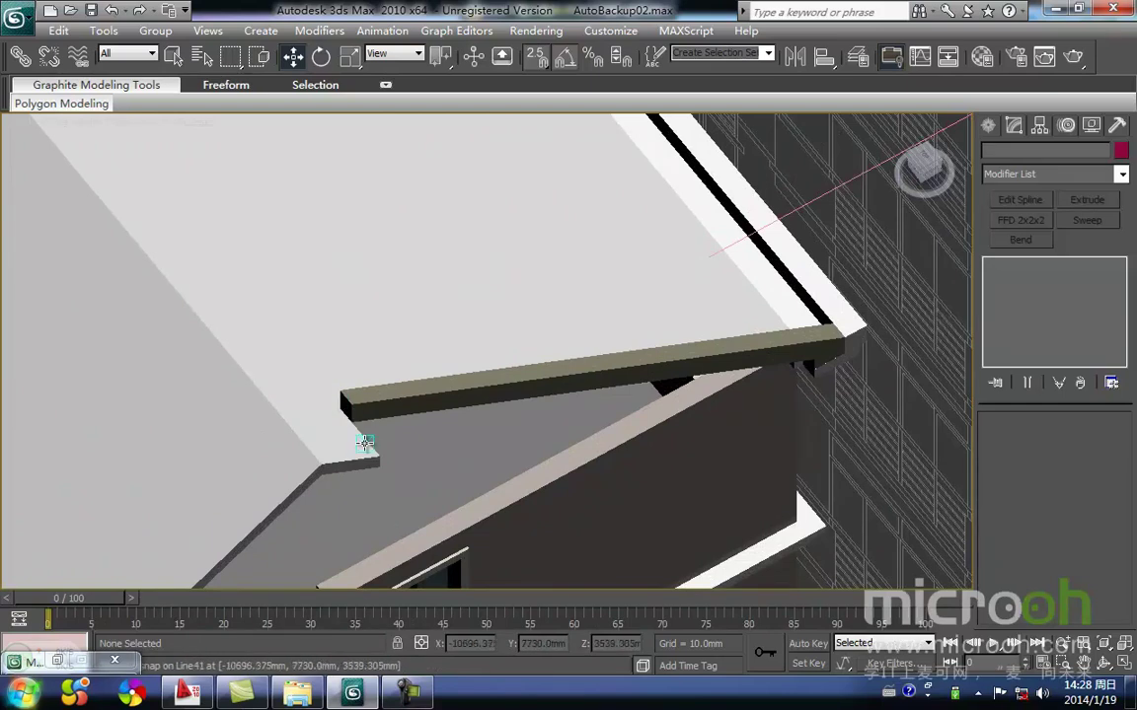
pyautogui.moveTo(353, 416); pyautogui.dragTo(363, 422, button='middle')
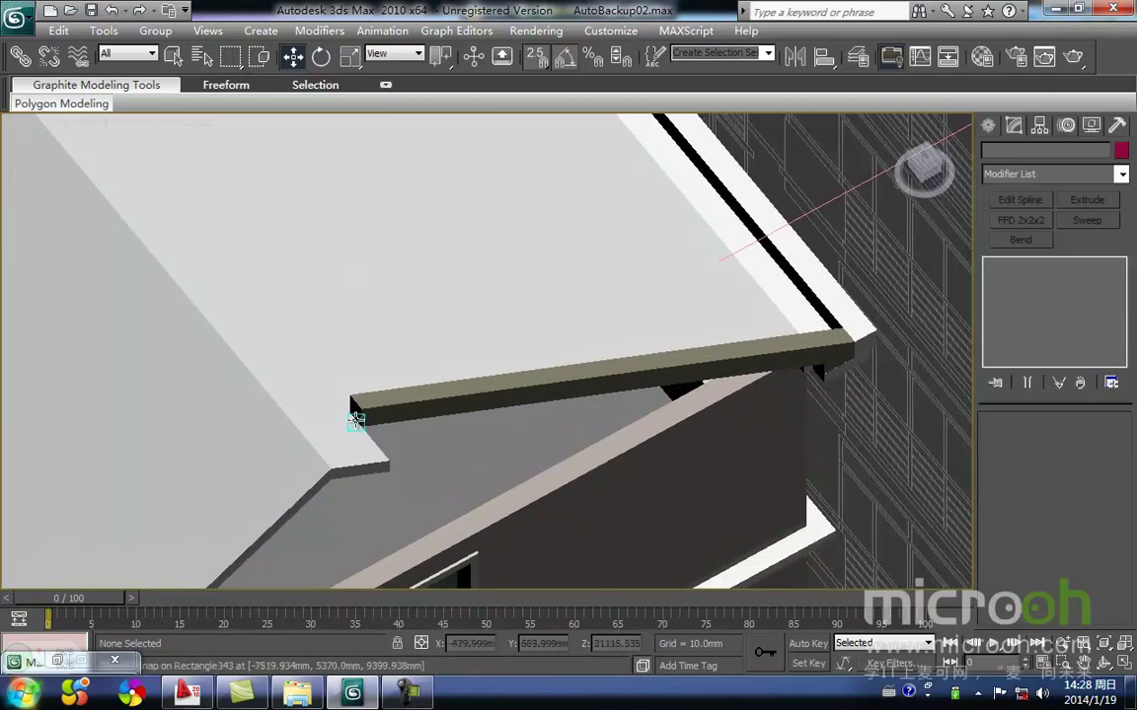
# Isolate the inner gable trim together with the pitched roof slab beside it.
pyautogui.click(358, 412)
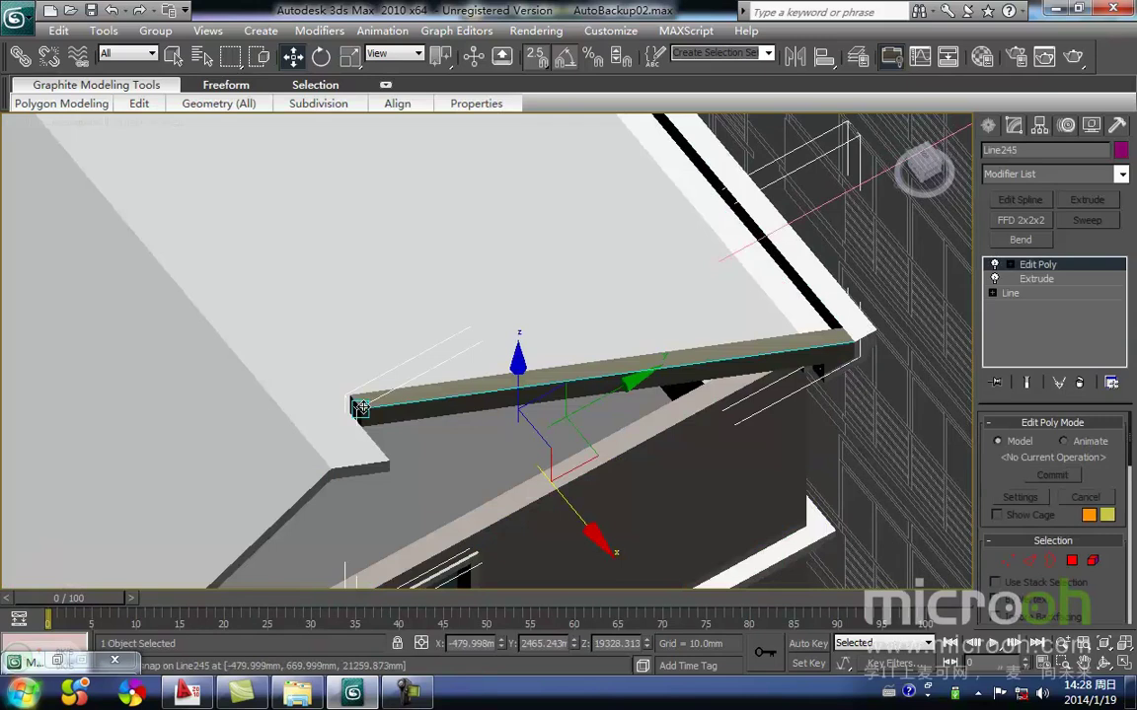
pyautogui.keyDown('ctrl'); pyautogui.click(320, 451); pyautogui.keyUp('ctrl')
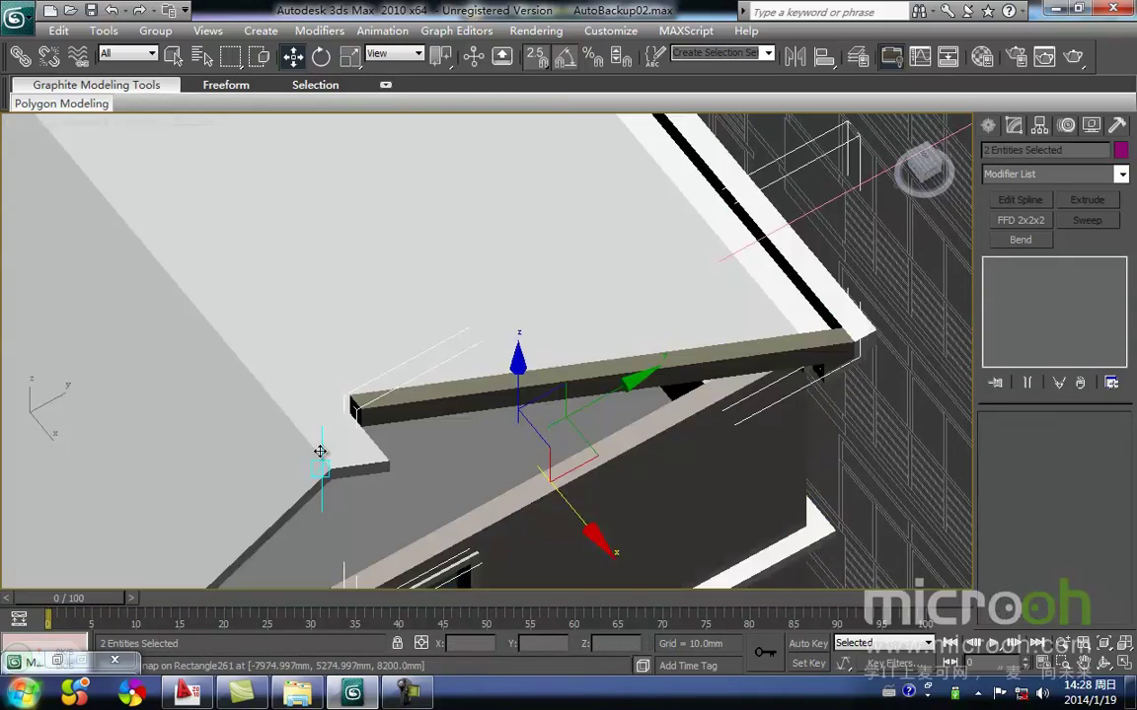
pyautogui.click(320, 451)
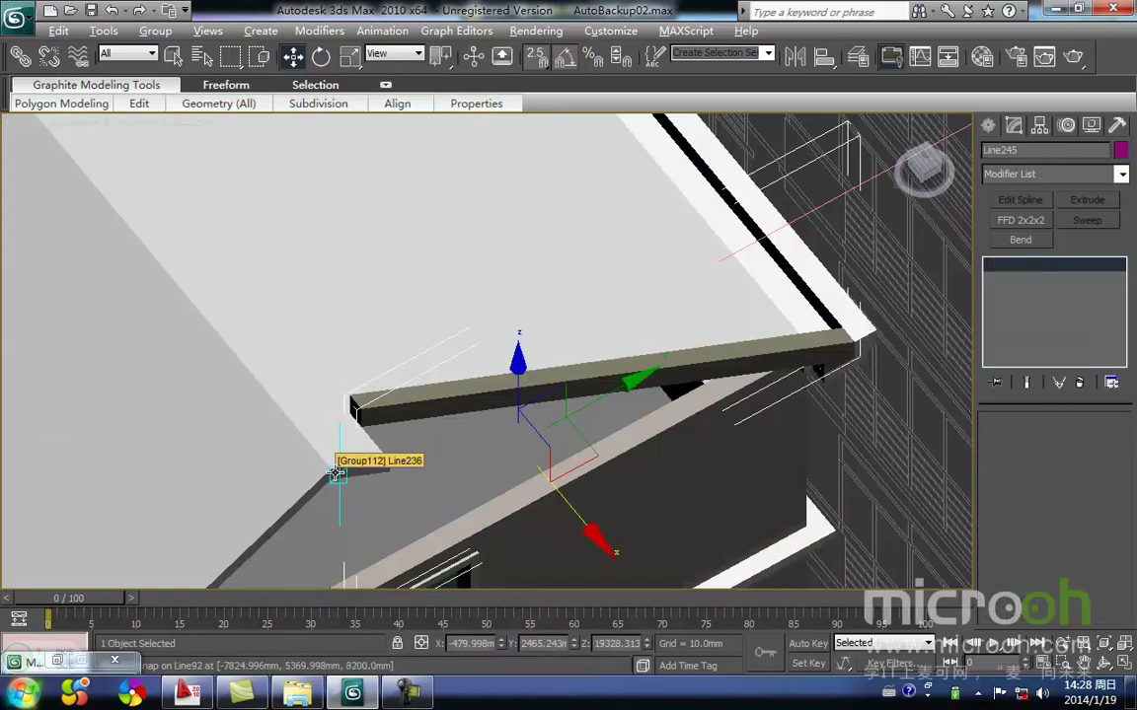
pyautogui.hotkey('alt', 'q')
pyautogui.moveTo(603, 418); pyautogui.dragTo(495, 237)
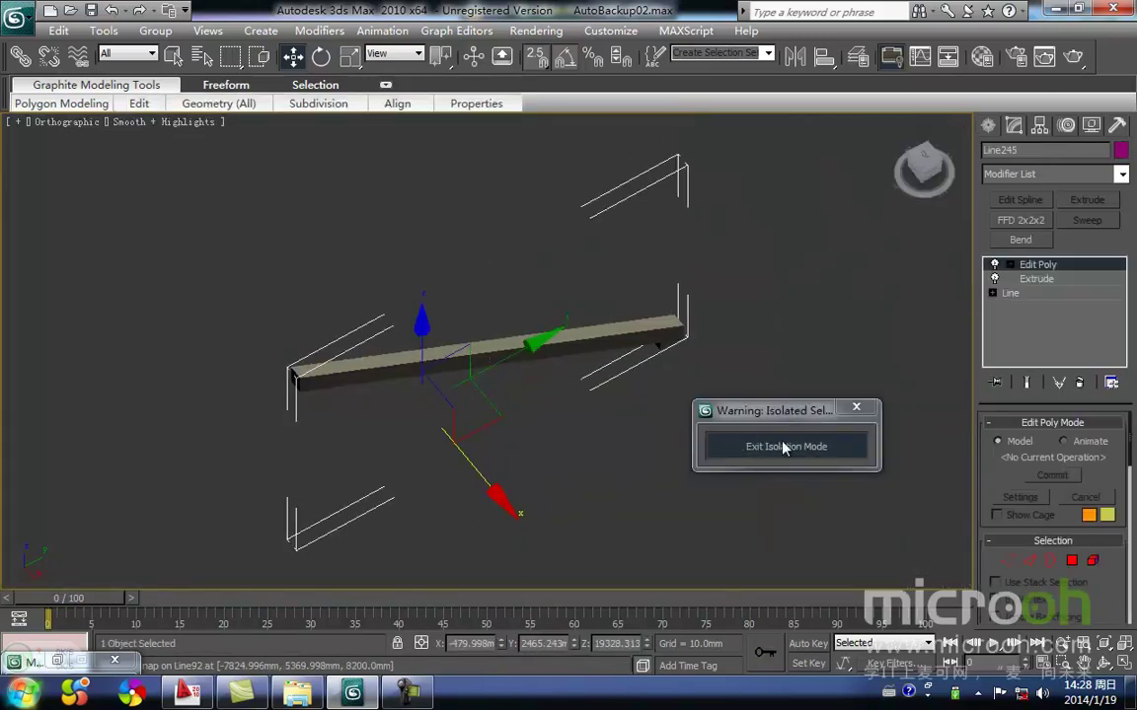
pyautogui.click(776, 446)
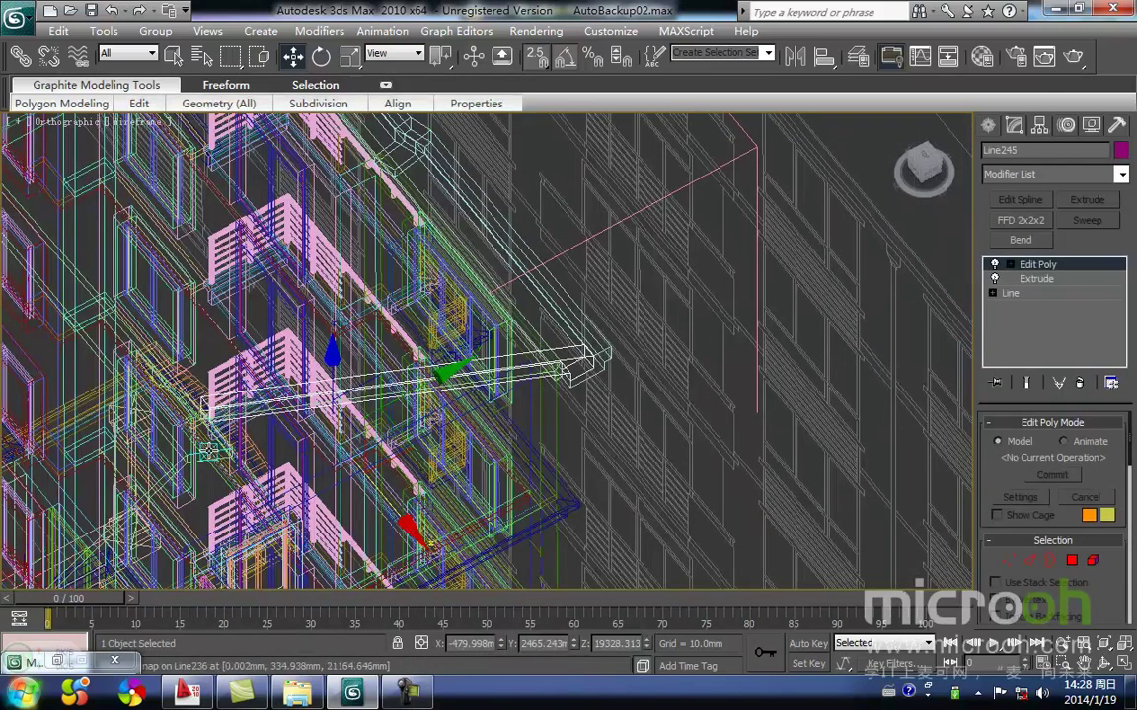
pyautogui.keyDown('ctrl'); pyautogui.click(202, 457); pyautogui.keyUp('ctrl')
pyautogui.hotkey('alt', 'q')
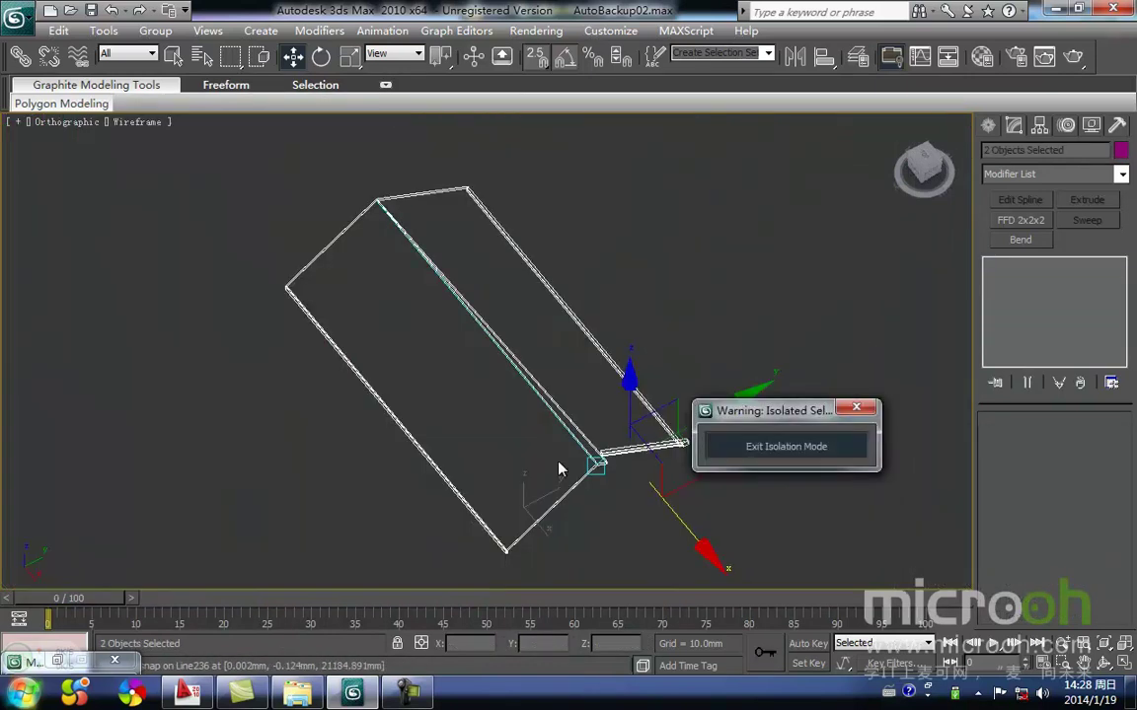
# Draw a straight line in the top view from the gable trim's end to the roof slab's outer corner, snapping both points.
pyautogui.press('t')
pyautogui.press('z')
pyautogui.moveTo(763, 357); pyautogui.dragTo(518, 348, button='middle')
pyautogui.click(637, 335)
pyautogui.scroll(5, 712, 302)
pyautogui.moveTo(714, 301); pyautogui.dragTo(458, 343, button='middle')
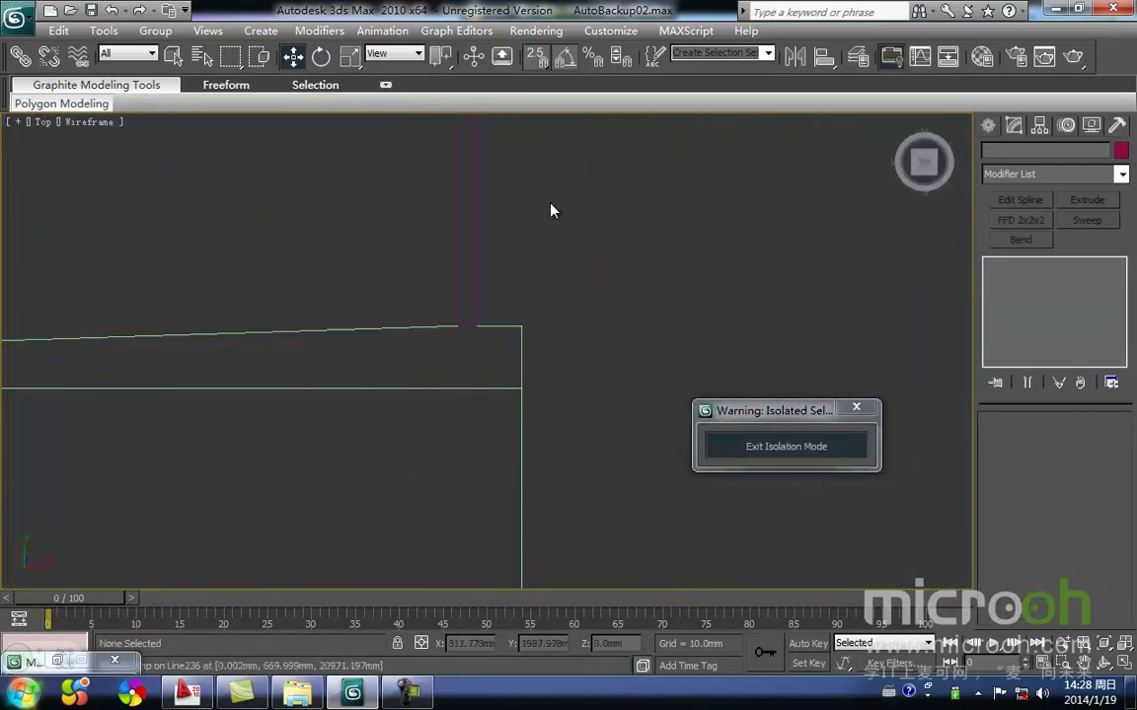
pyautogui.click(987, 126)
pyautogui.click(1020, 254)
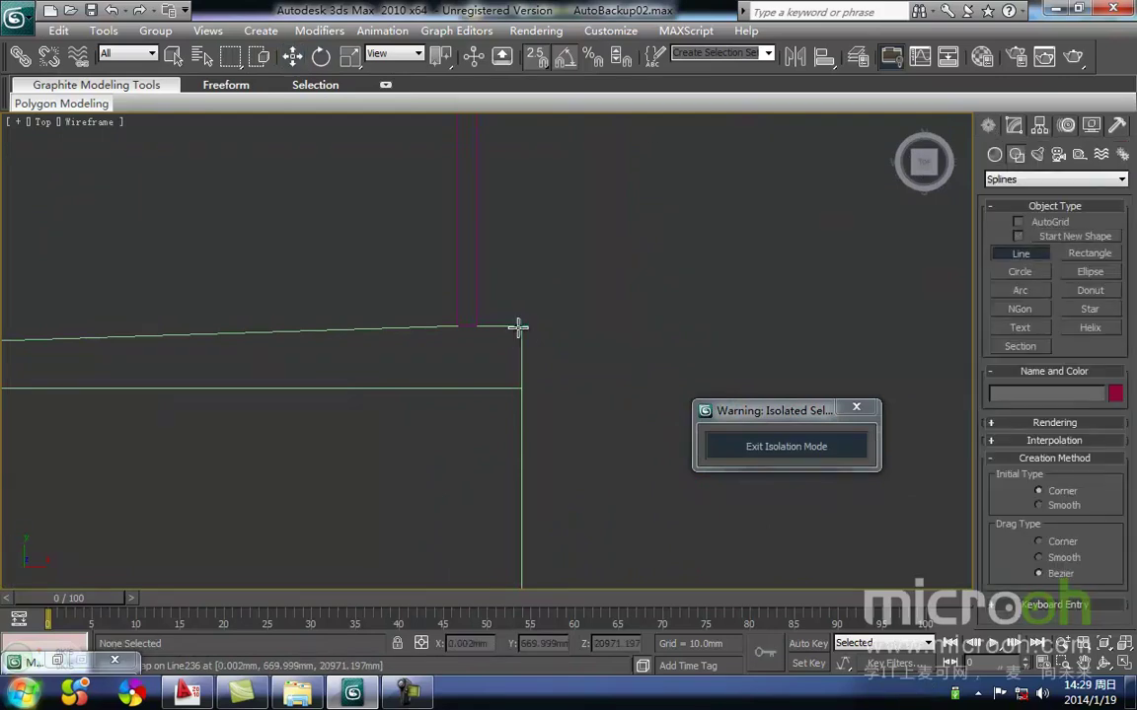
pyautogui.moveTo(456, 323); pyautogui.dragTo(431, 373, button='middle')
pyautogui.click(434, 373)
pyautogui.click(508, 370)
pyautogui.rightClick(508, 370)
pyautogui.rightClick(581, 353)
# Raise the new line vertically and snap it to the roof slab's edge height.
pyautogui.moveTo(548, 382); pyautogui.dragTo(475, 439, button='middle')
pyautogui.press('f')
pyautogui.press('z')
pyautogui.scroll(-6, 469, 455)
pyautogui.scroll(-5, 470, 493)
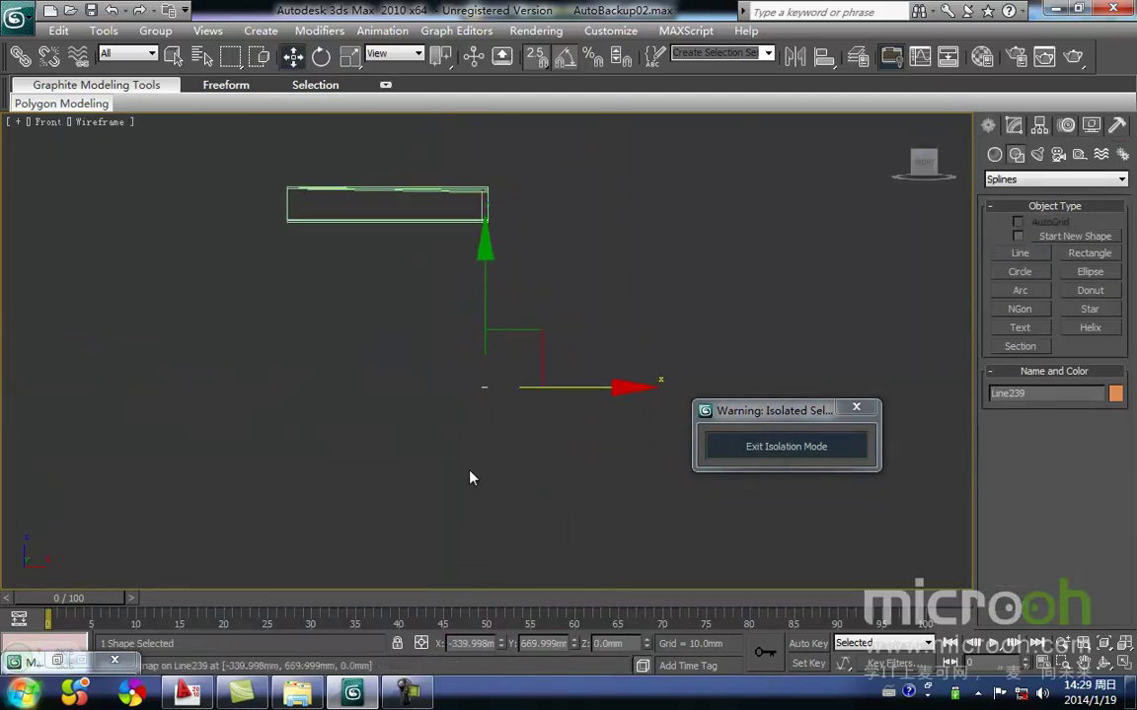
pyautogui.moveTo(471, 377); pyautogui.dragTo(462, 475, button='middle')
pyautogui.press('space')
pyautogui.moveTo(476, 404); pyautogui.dragTo(475, 290)
pyautogui.scroll(4, 476, 290)
pyautogui.moveTo(477, 316); pyautogui.dragTo(474, 459, button='middle')
pyautogui.scroll(6, 424, 306)
pyautogui.moveTo(399, 293); pyautogui.dragTo(449, 410, button='middle')
pyautogui.press('k')
pyautogui.press('z')
pyautogui.scroll(-8, 446, 365)
pyautogui.scroll(4, 446, 372)
pyautogui.moveTo(483, 312); pyautogui.dragTo(446, 322)
pyautogui.rightClick(446, 322)
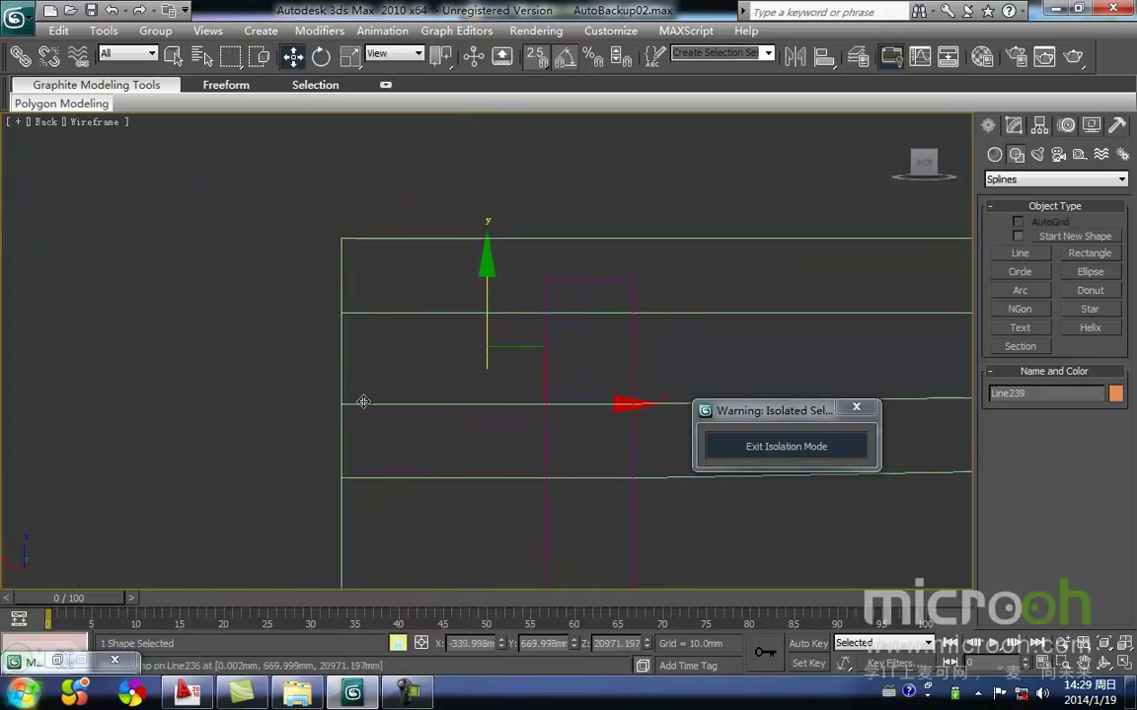
# Sweep the line with the built-in Bar section, 200 mm long and 200 mm wide.
pyautogui.click(1013, 126)
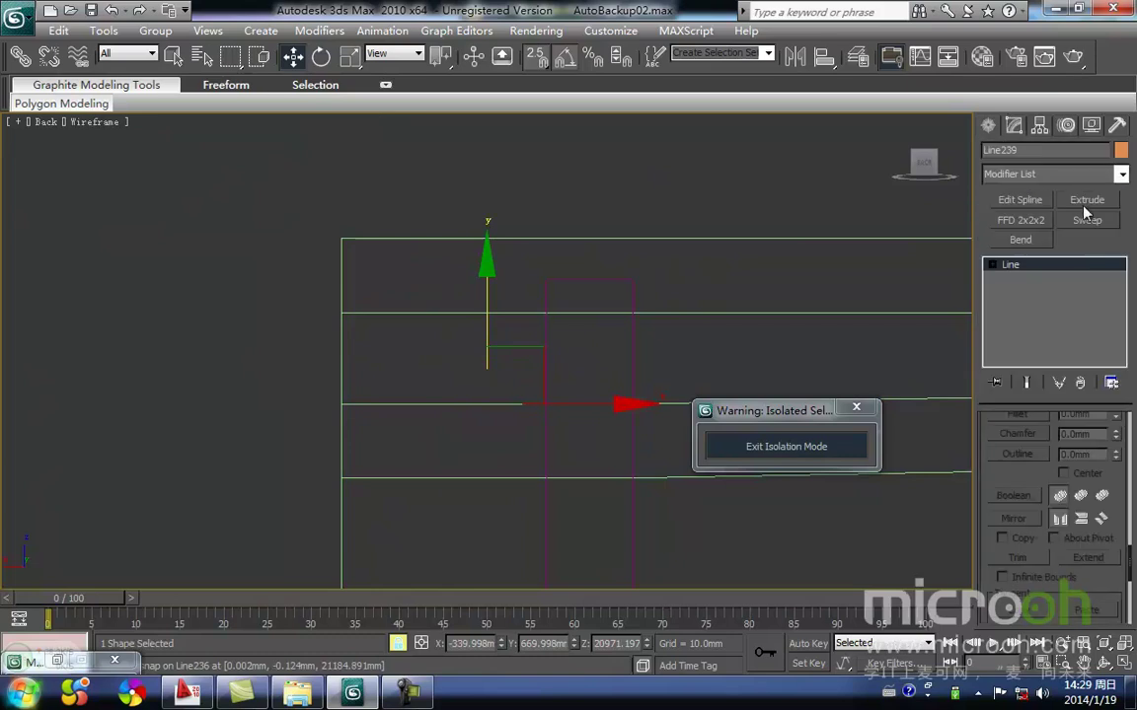
pyautogui.click(1088, 221)
pyautogui.click(1100, 430)
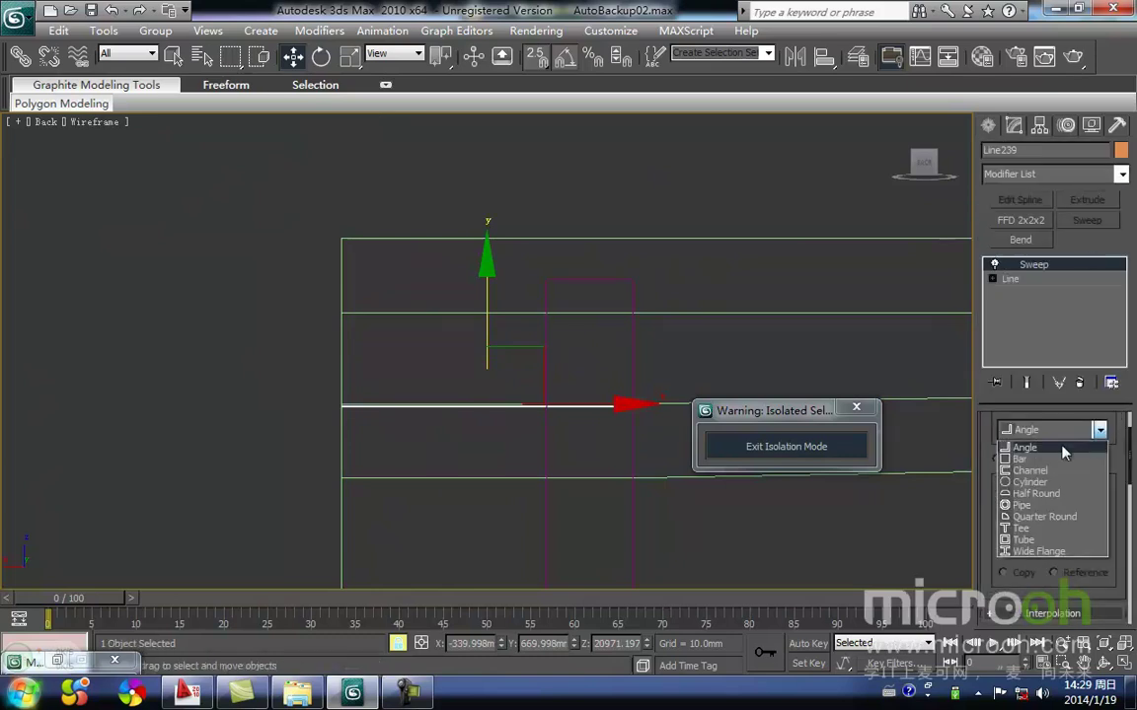
pyautogui.click(1036, 461)
pyautogui.scroll(-5, 1130, 561)
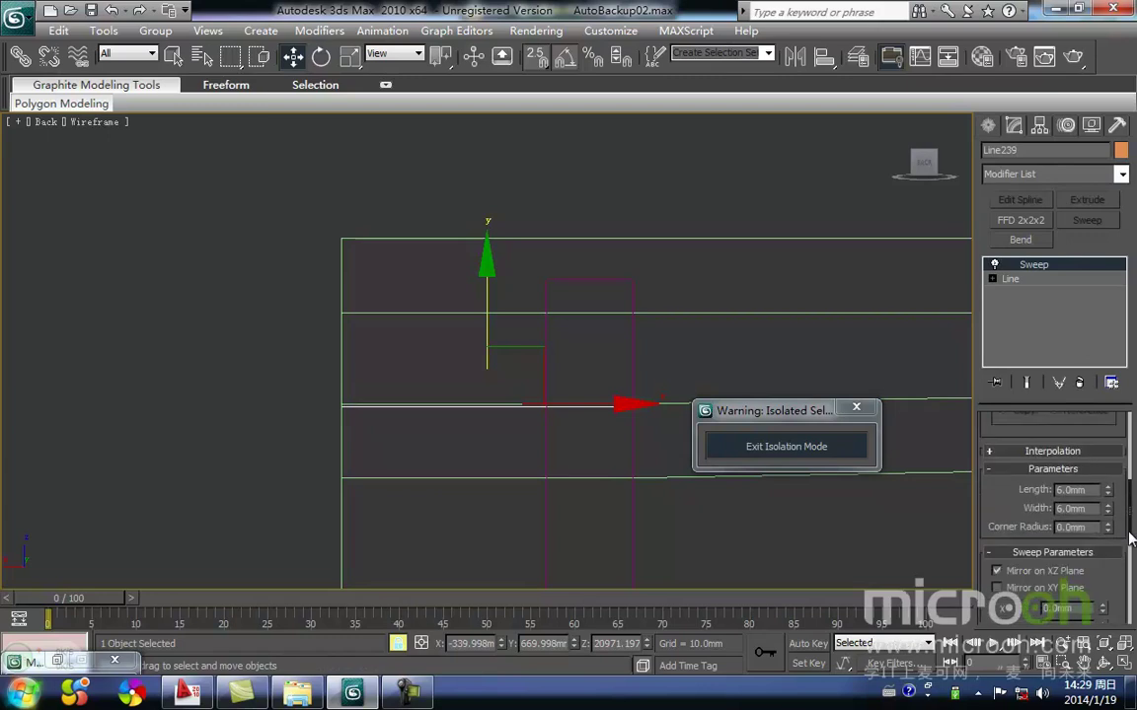
pyautogui.moveTo(1130, 560); pyautogui.dragTo(1129, 547)
pyautogui.moveTo(1093, 473); pyautogui.dragTo(790, 480)
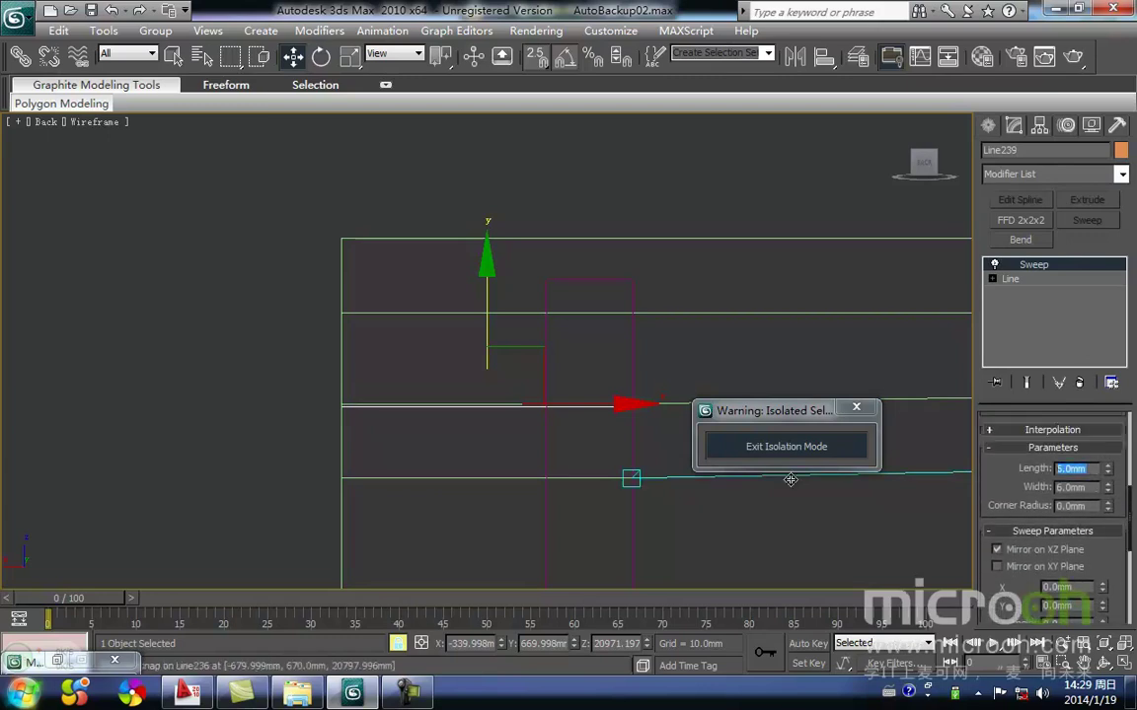
pyautogui.press('Tab')
pyautogui.write('2')
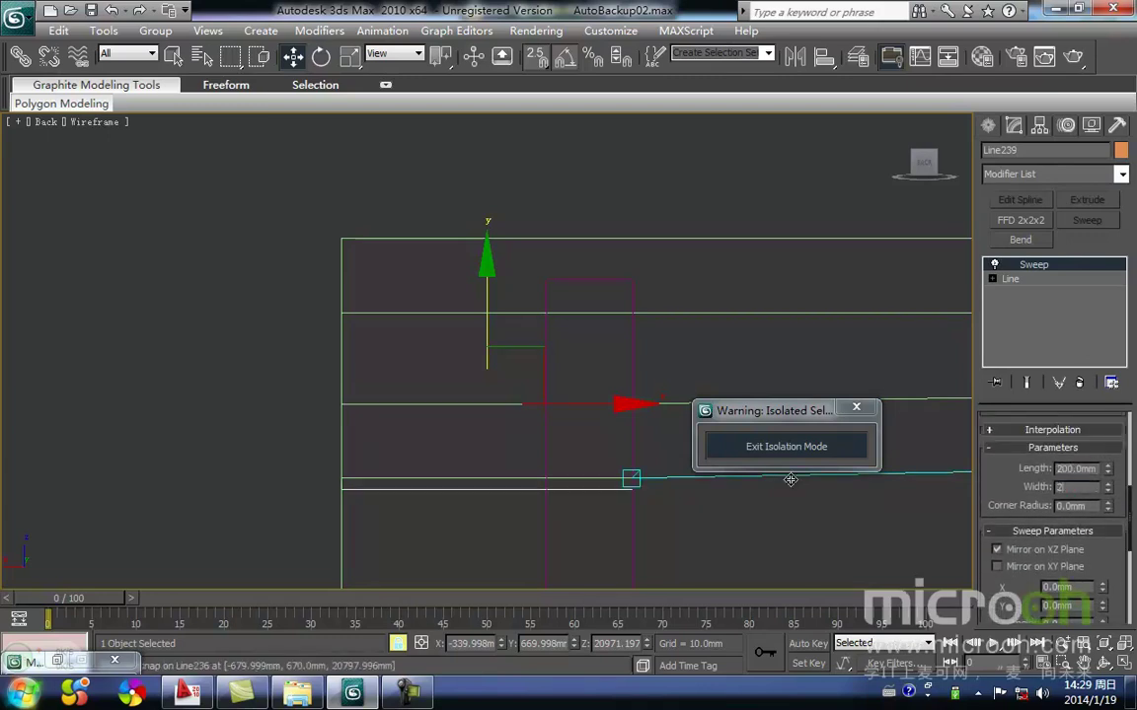
# Move the swept bar up vertically and snap its top to the gable trim's upper corner.
pyautogui.press('F3')
pyautogui.moveTo(517, 370)
pyautogui.keyDown('alt'); pyautogui.mouseDown(button='middle')
pyautogui.moveTo(507, 471)
pyautogui.moveTo(563, 494)
pyautogui.moveTo(628, 498)
pyautogui.mouseUp(button='middle'); pyautogui.keyUp('alt')
pyautogui.moveTo(221, 305); pyautogui.dragTo(360, 320, button='middle')
pyautogui.scroll(5, 318, 340)
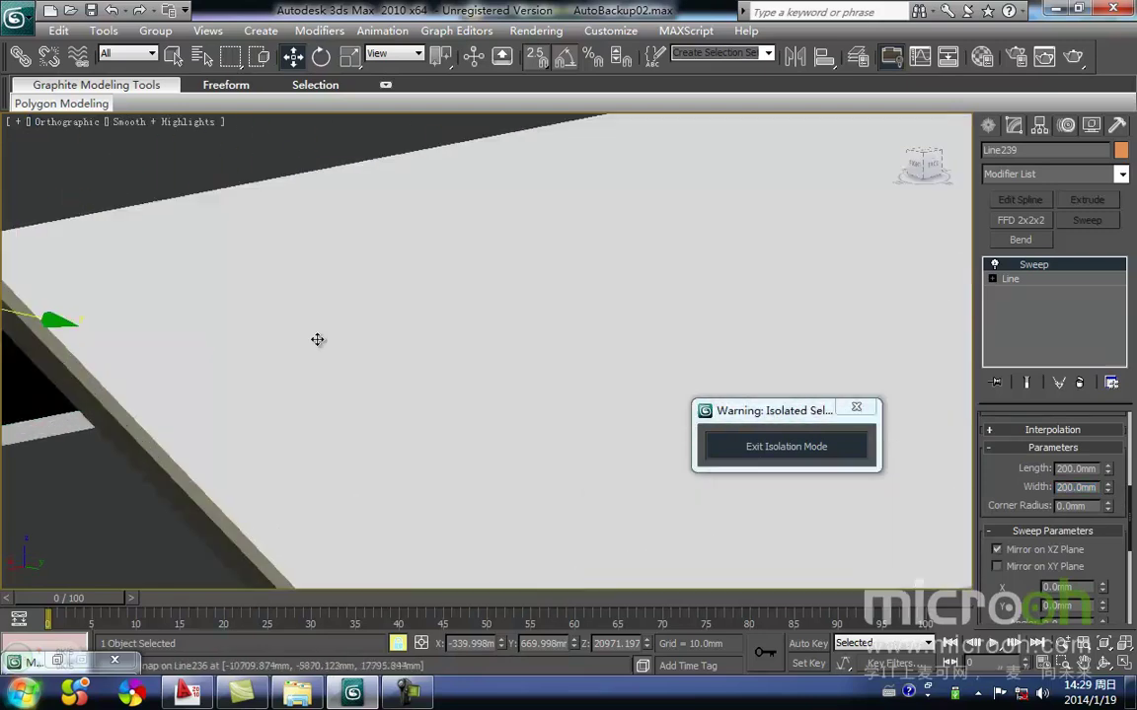
pyautogui.moveTo(166, 294); pyautogui.dragTo(508, 339, button='middle')
pyautogui.moveTo(312, 275); pyautogui.dragTo(311, 250)
pyautogui.scroll(4, 310, 316)
pyautogui.moveTo(307, 347); pyautogui.dragTo(341, 347, button='middle')
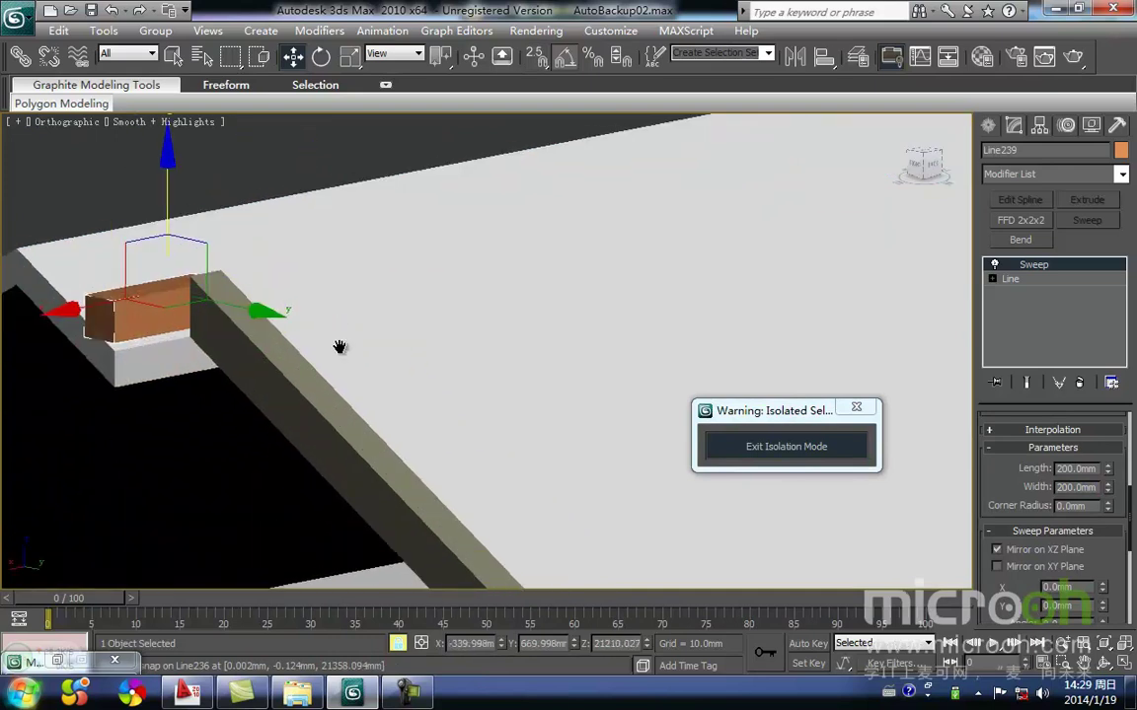
pyautogui.press('l')
pyautogui.press('z')
pyautogui.scroll(-5, 350, 329)
pyautogui.scroll(3, 350, 325)
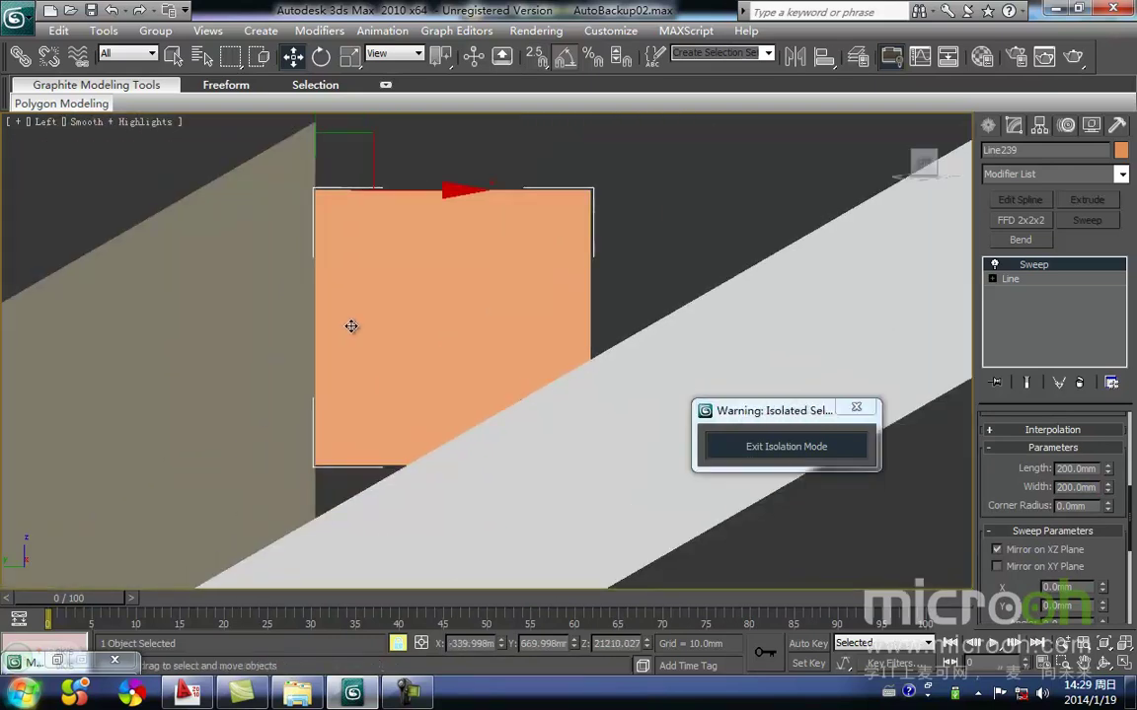
pyautogui.scroll(-2, 350, 345)
pyautogui.press('F3')
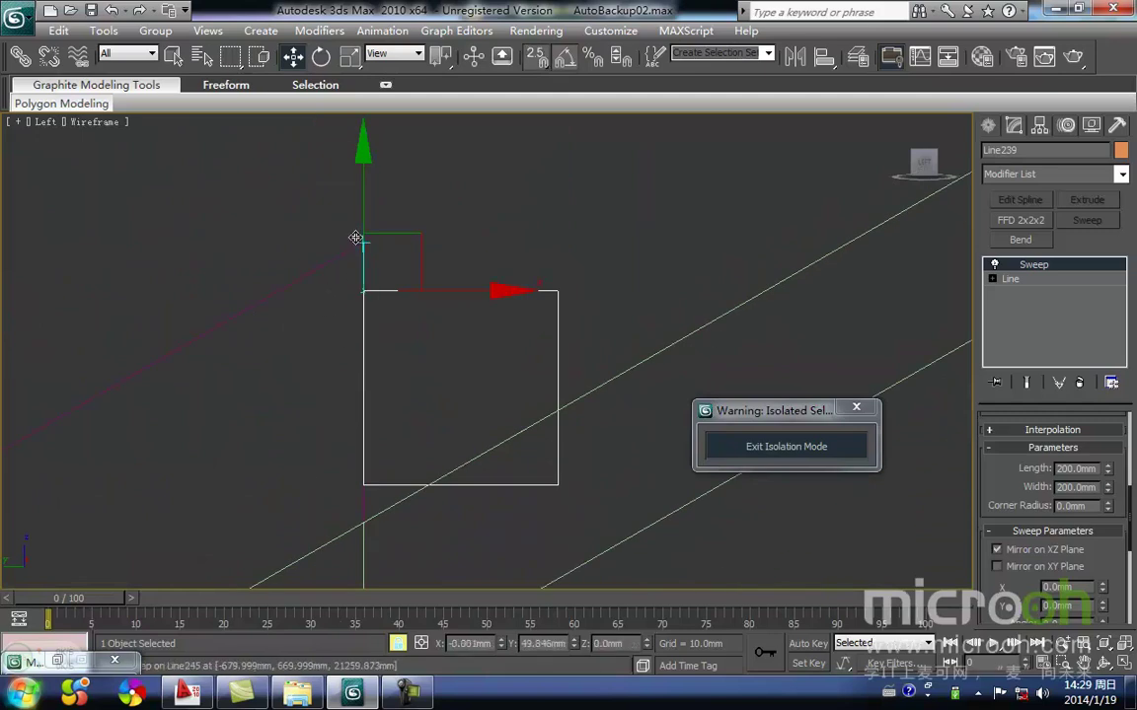
pyautogui.moveTo(342, 304); pyautogui.dragTo(355, 244)
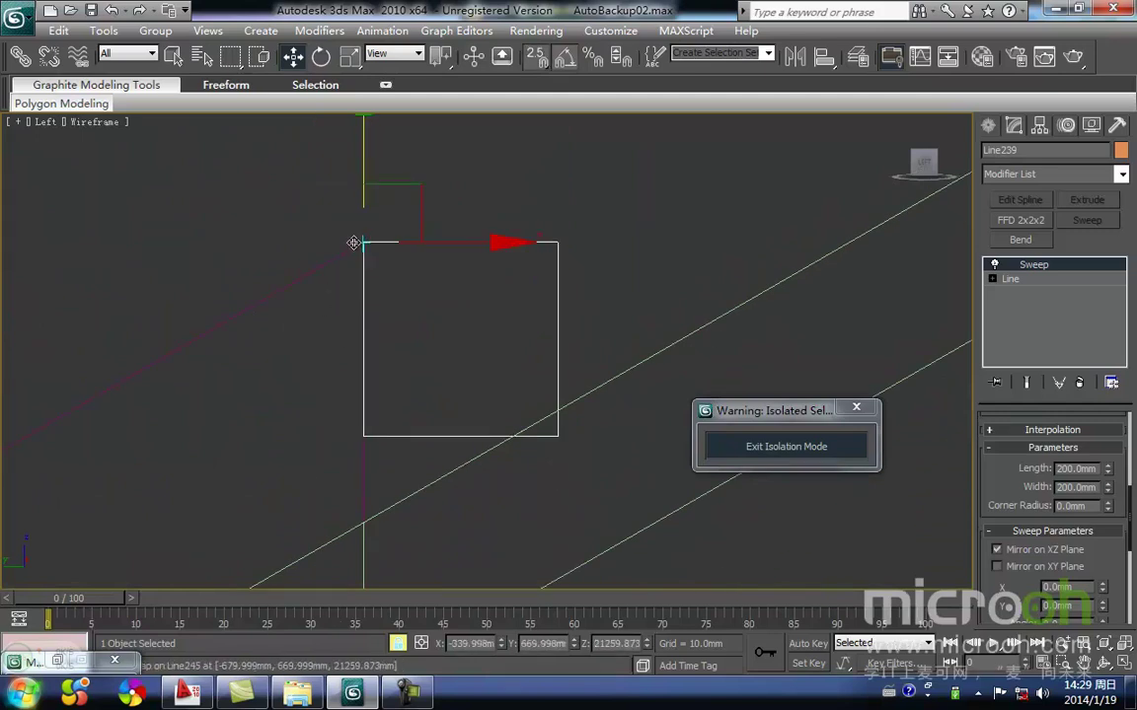
# Set the bar section's length to 300 mm so it reaches down to the roof slab.
pyautogui.moveTo(610, 289); pyautogui.dragTo(592, 234, button='middle')
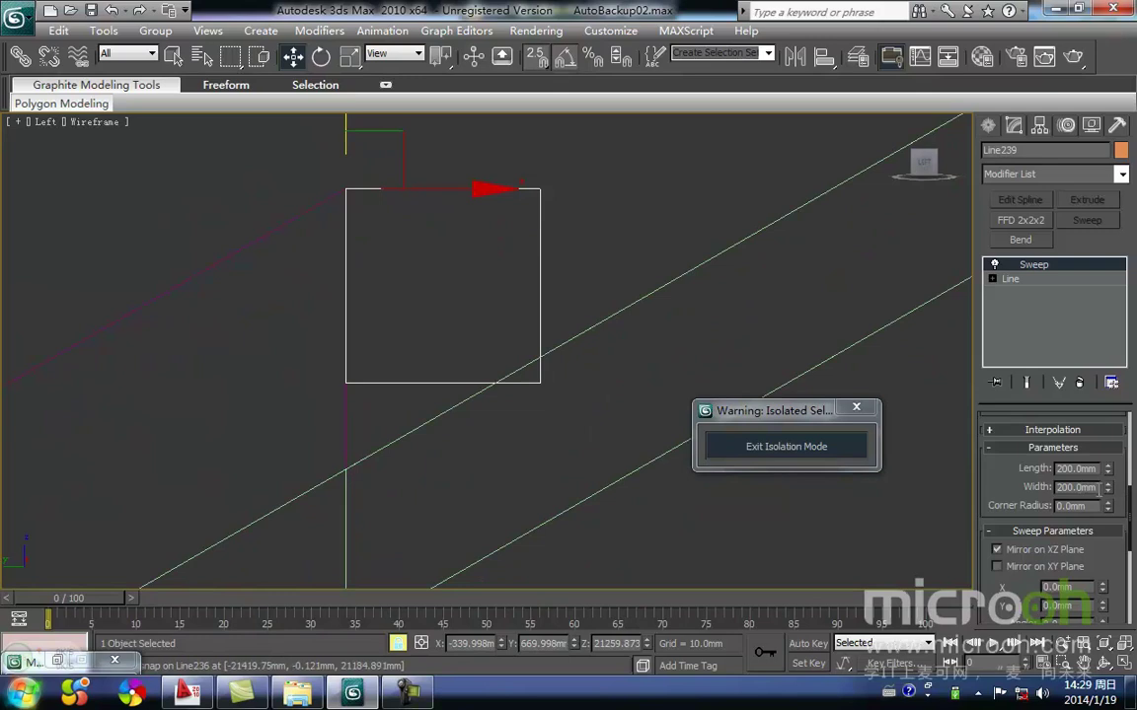
pyautogui.write('0')
pyautogui.press('Return')
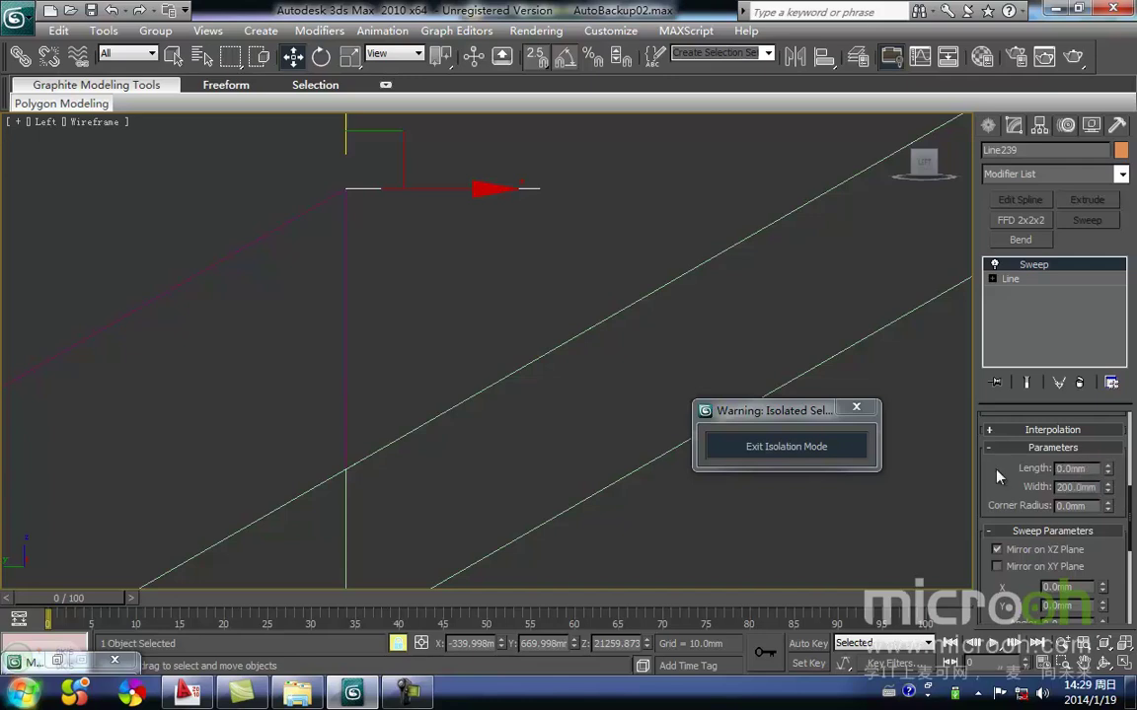
pyautogui.write('300')
pyautogui.press('Return')
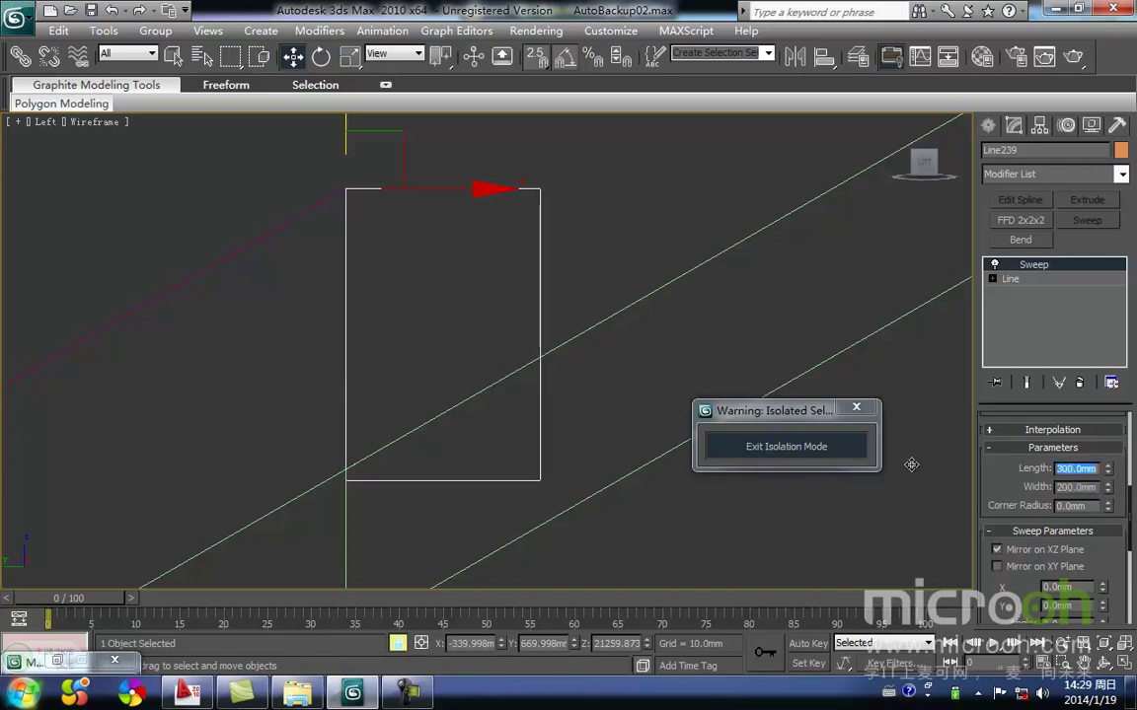
pyautogui.moveTo(617, 362); pyautogui.dragTo(523, 358, button='middle')
pyautogui.press('F3')
pyautogui.scroll(-8, 523, 359)
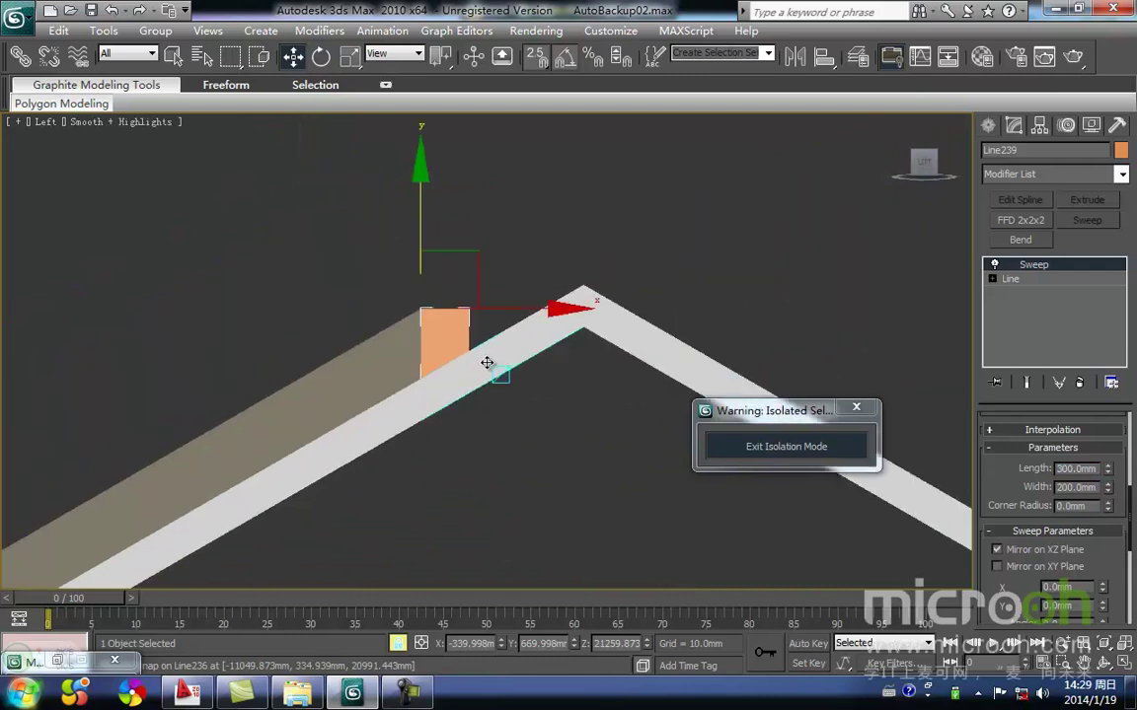
# Assign the 屋檐 material to the swept bar and put the Material Editor away.
pyautogui.keyDown('alt'); pyautogui.moveTo(500, 470); pyautogui.dragTo(572, 491, button='middle'); pyautogui.keyUp('alt')
pyautogui.scroll(3, 395, 414)
pyautogui.moveTo(110, 286); pyautogui.dragTo(268, 335, button='middle')
pyautogui.scroll(3, 317, 246)
pyautogui.moveTo(316, 246); pyautogui.dragTo(363, 353, button='middle')
pyautogui.scroll(2, 312, 318)
pyautogui.press('m')
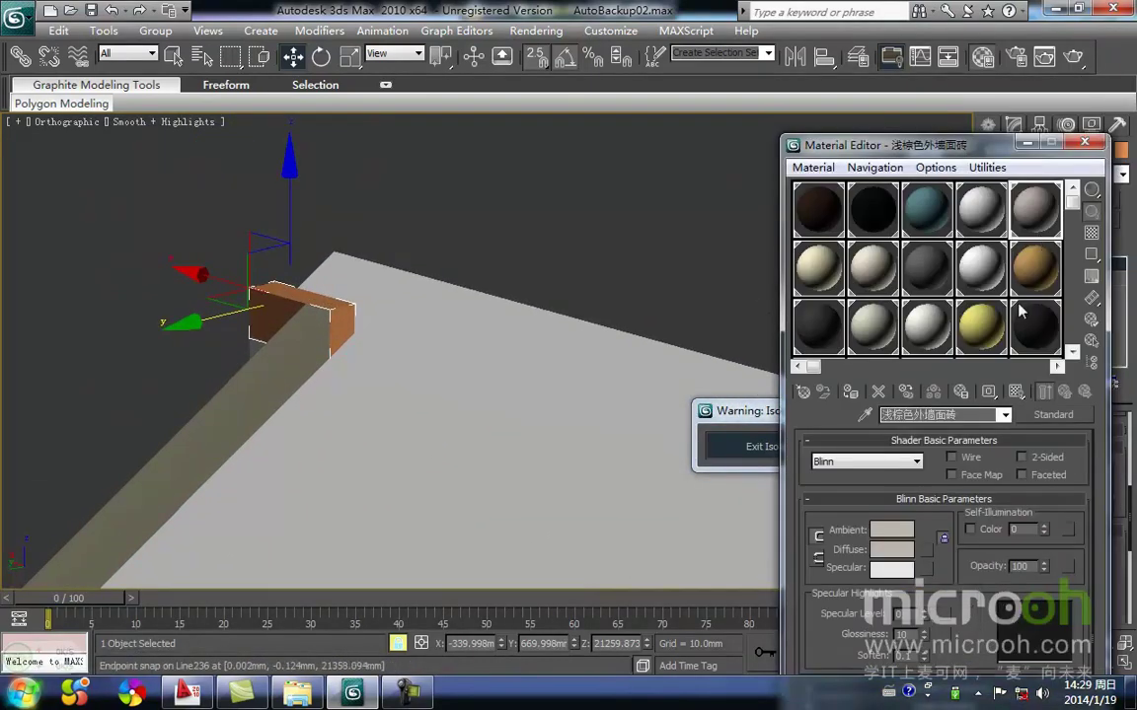
pyautogui.moveTo(1072, 203); pyautogui.dragTo(1073, 341)
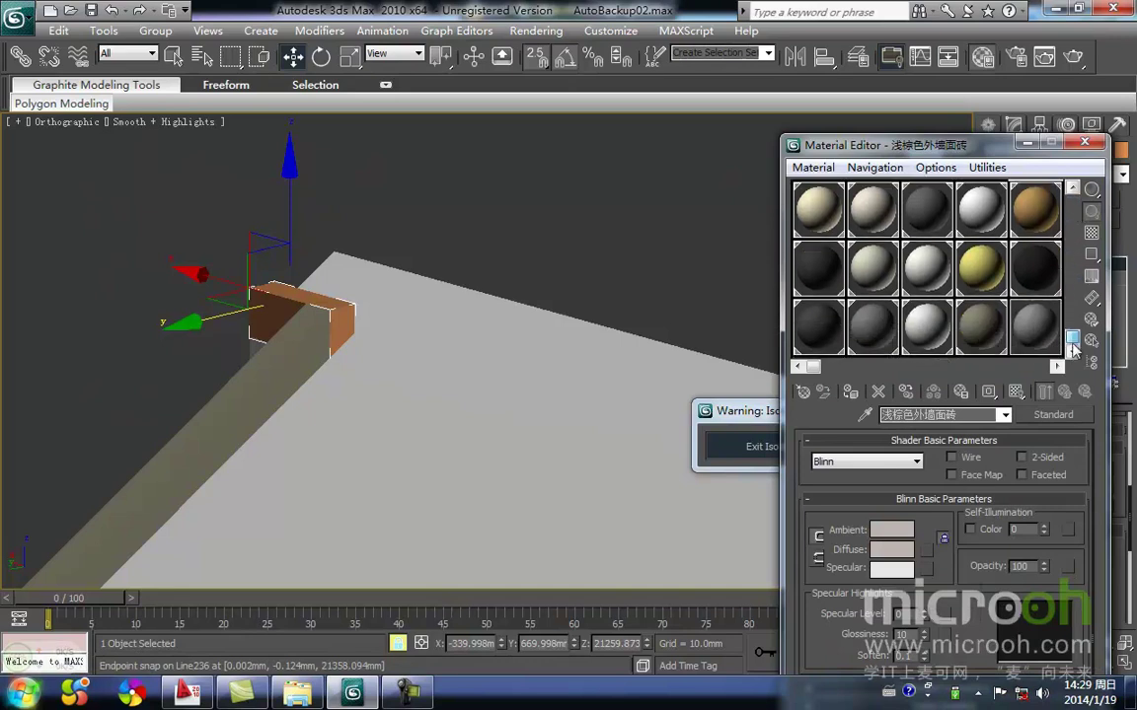
pyautogui.click(987, 328)
pyautogui.click(851, 392)
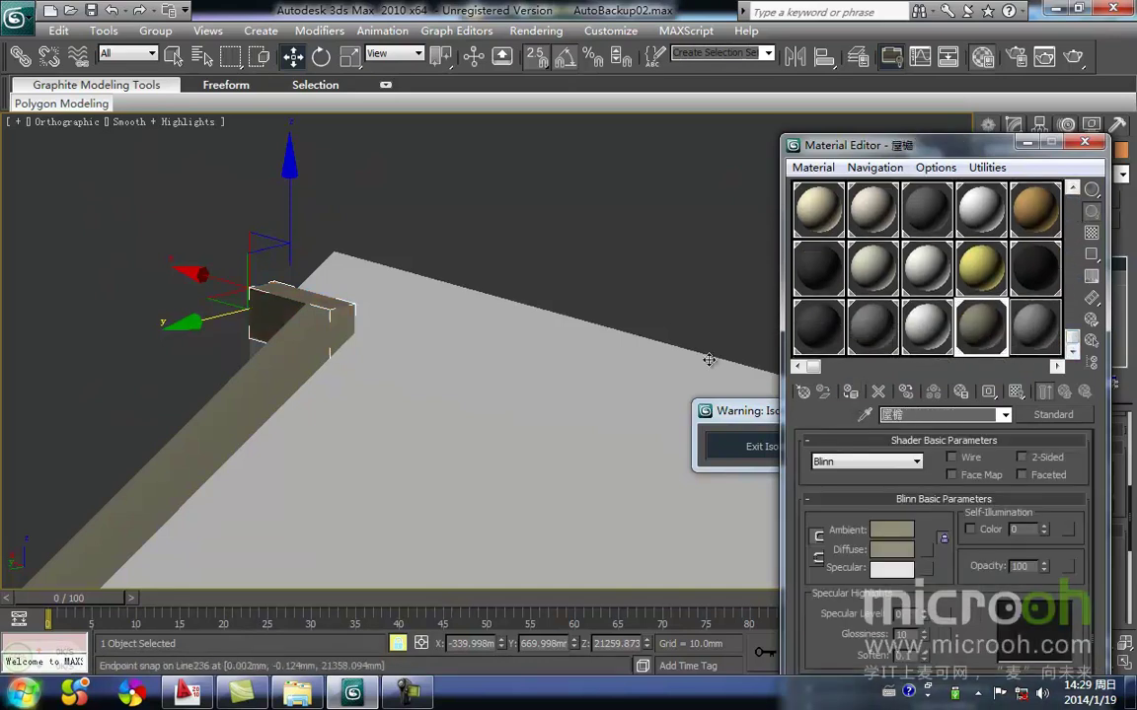
pyautogui.click(1026, 146)
# Deselect the finished bar and exit isolation mode to check the roof on the whole building.
pyautogui.moveTo(452, 312); pyautogui.dragTo(384, 258, button='middle')
pyautogui.scroll(-3, 384, 258)
pyautogui.click(464, 273)
pyautogui.moveTo(460, 275); pyautogui.dragTo(346, 251, button='middle')
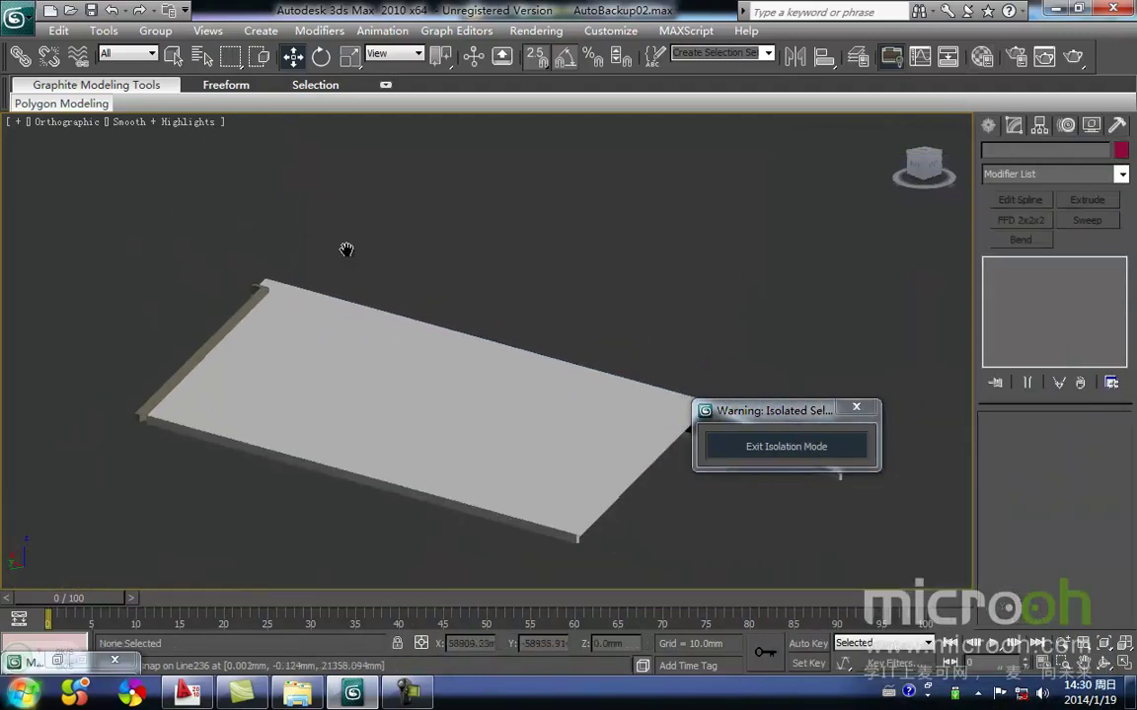
pyautogui.scroll(-4, 346, 250)
pyautogui.keyDown('alt'); pyautogui.moveTo(541, 425); pyautogui.dragTo(378, 287, button='middle'); pyautogui.keyUp('alt')
pyautogui.scroll(1, 420, 352)
pyautogui.scroll(1, 420, 353)
pyautogui.scroll(-1, 377, 287)
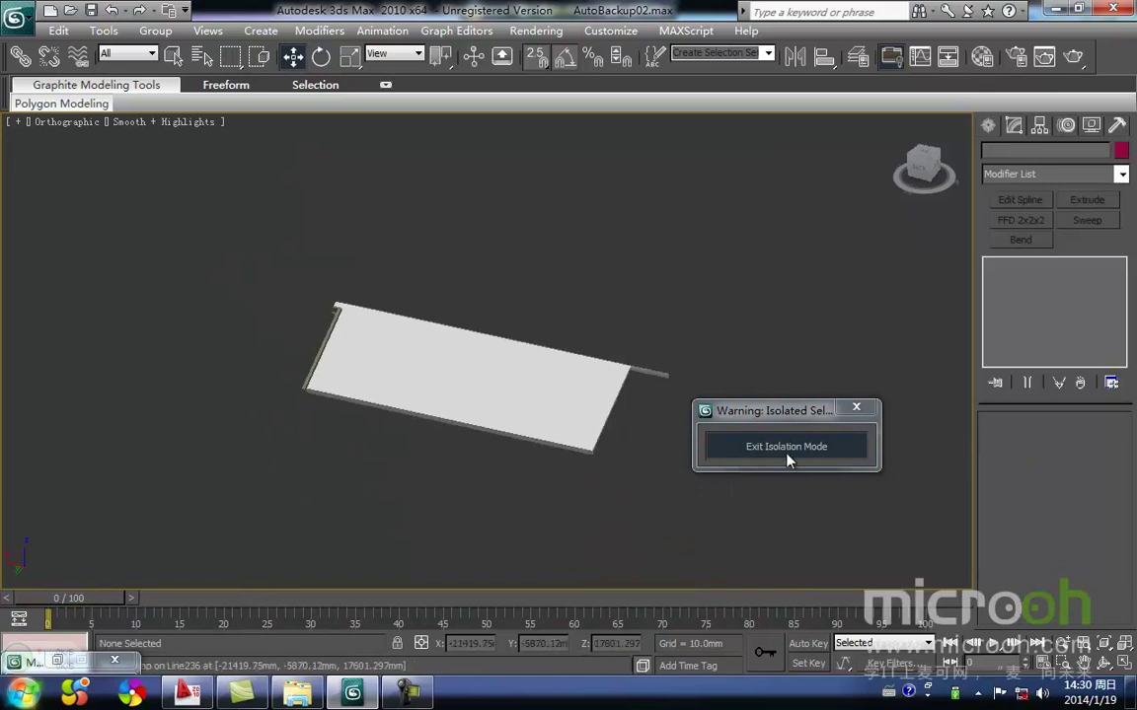
pyautogui.click(787, 448)
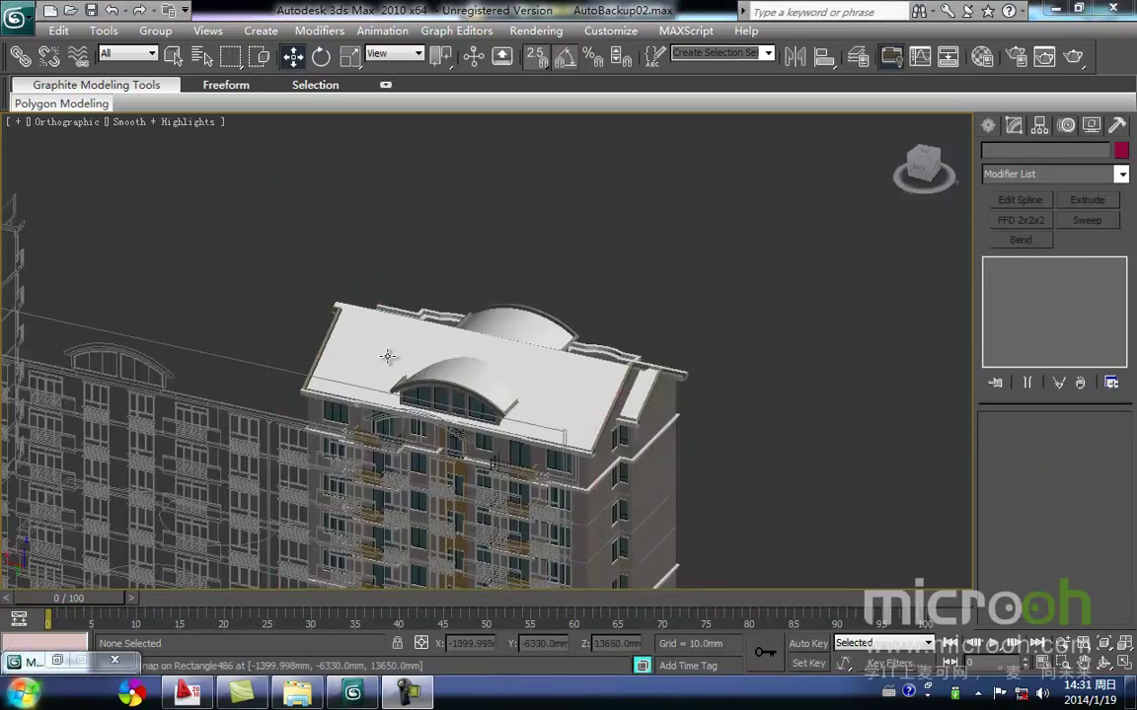
pyautogui.moveTo(459, 454); pyautogui.dragTo(513, 458, button='middle')
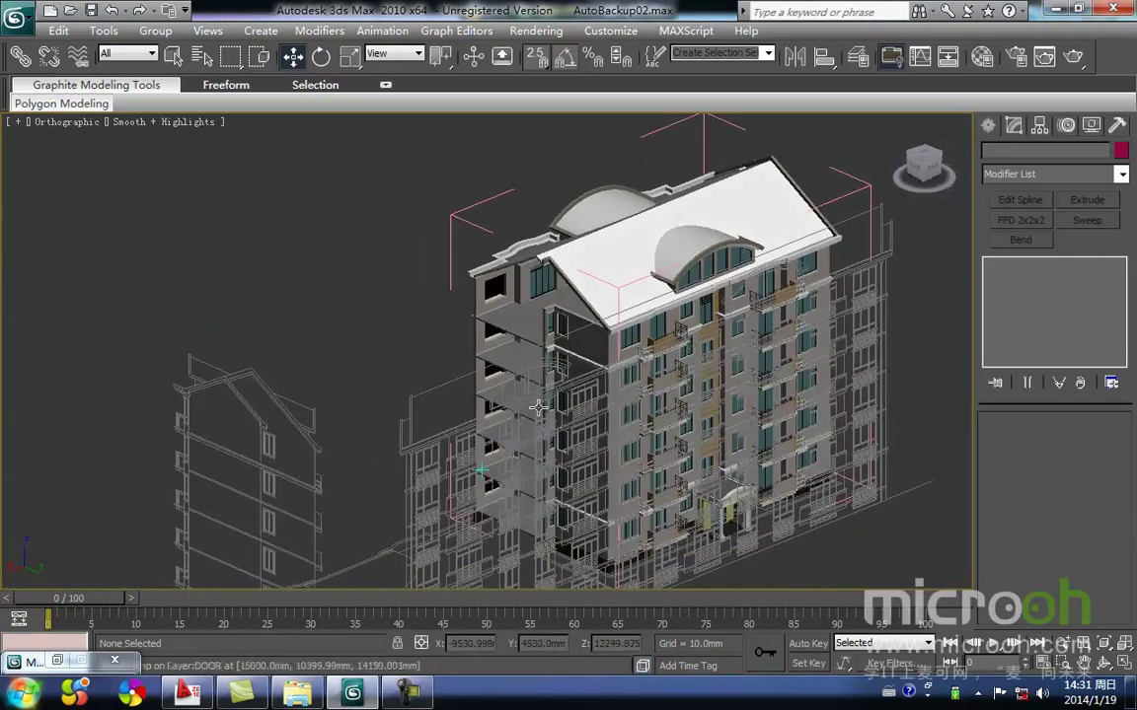
# Examine the pitched roof's gable ends on both sides of the building to compare the wall pieces beneath them.
pyautogui.scroll(2, 594, 329)
pyautogui.moveTo(592, 328); pyautogui.dragTo(364, 418, button='middle')
pyautogui.scroll(6, 364, 418)
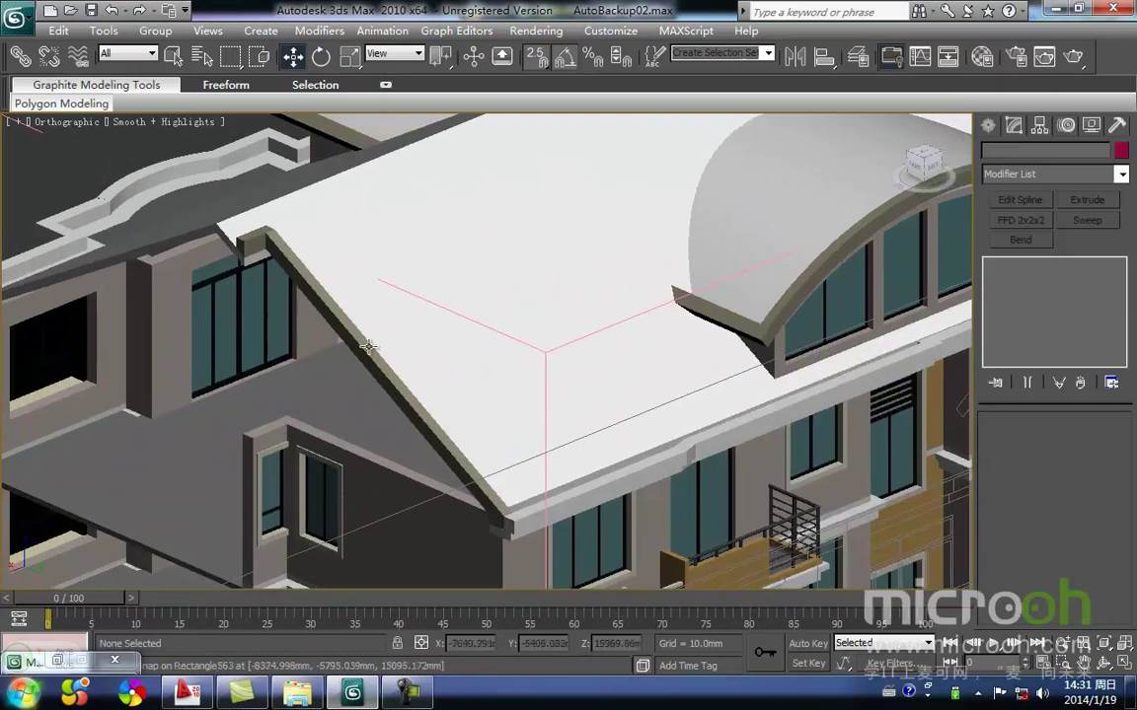
pyautogui.moveTo(335, 414); pyautogui.dragTo(342, 442, button='middle')
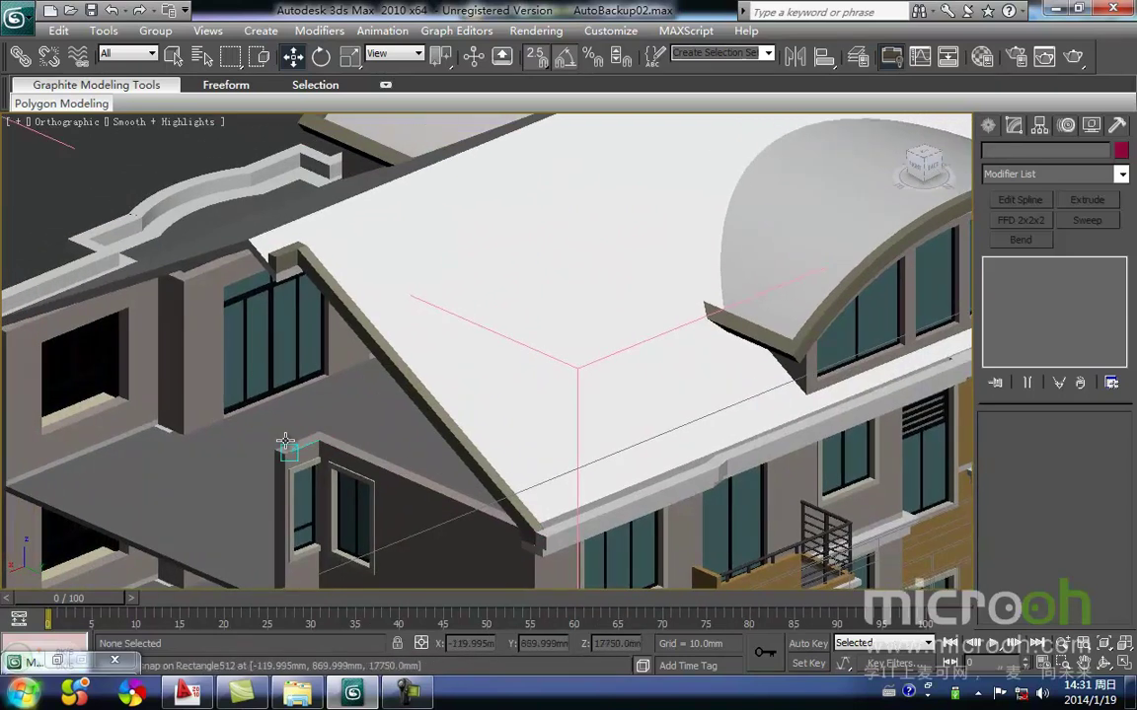
pyautogui.scroll(-6, 324, 404)
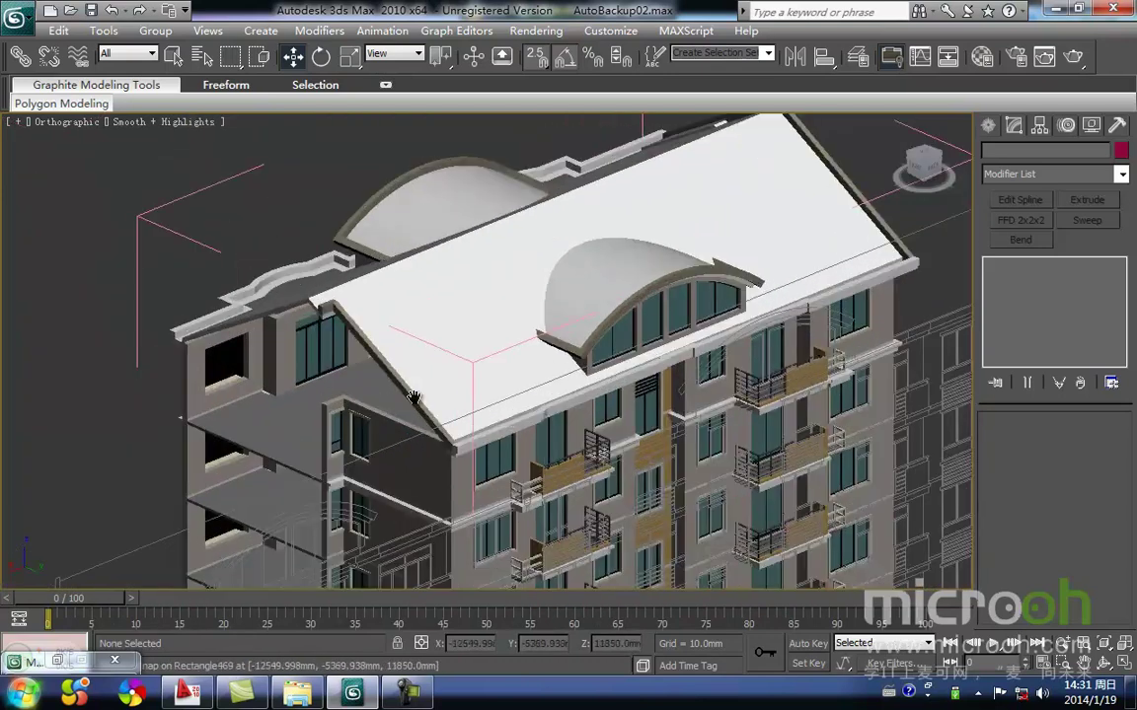
pyautogui.keyDown('alt'); pyautogui.moveTo(414, 397); pyautogui.dragTo(574, 483, button='middle'); pyautogui.keyUp('alt')
pyautogui.scroll(6, 307, 370)
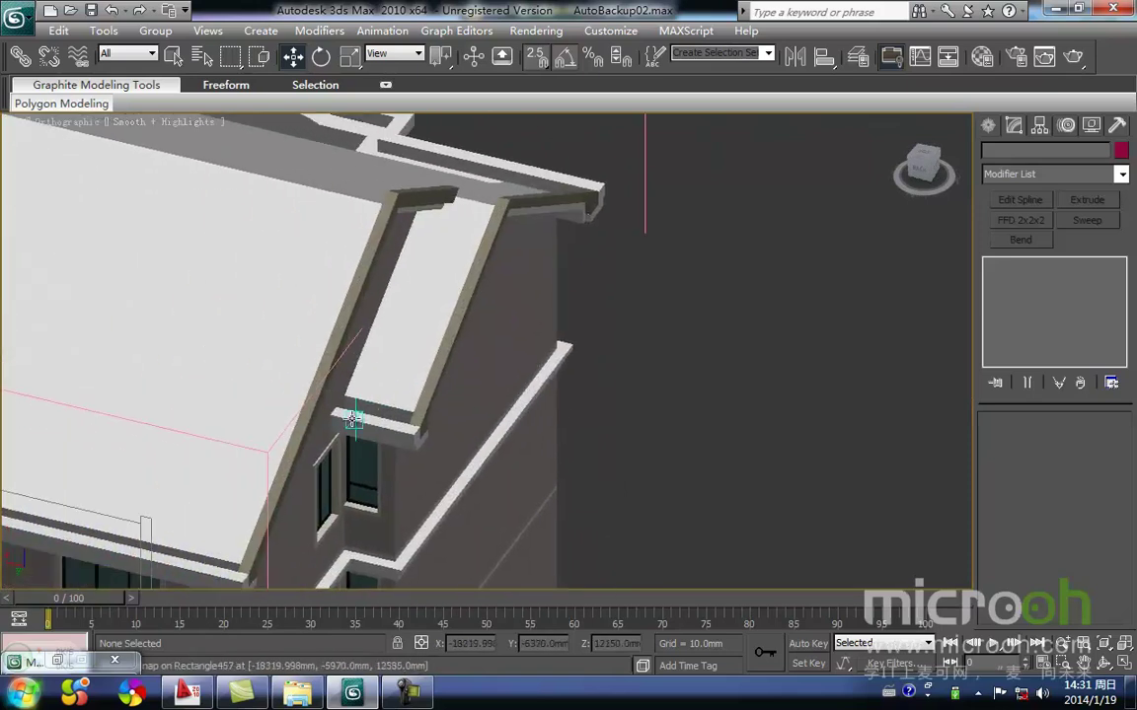
# Copy the extruded gable wall horizontally in plan to the building's opposite end, in line with the side wall.
pyautogui.click(319, 426)
pyautogui.moveTo(320, 430); pyautogui.dragTo(436, 419, button='middle')
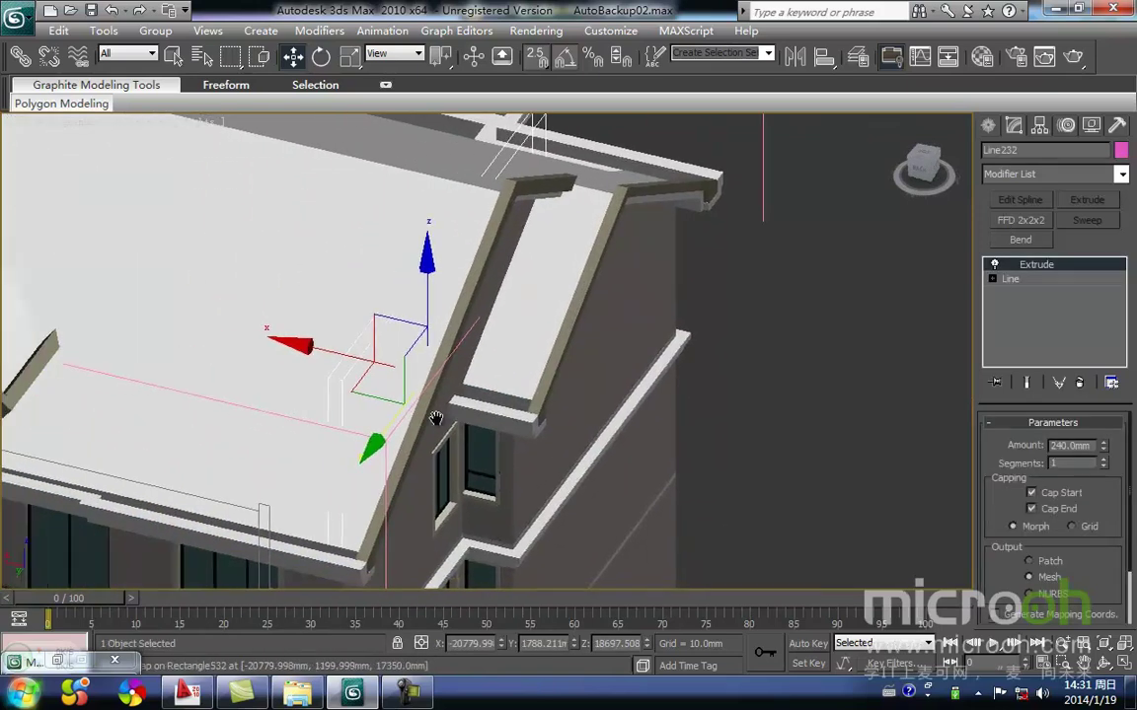
pyautogui.press('t')
pyautogui.scroll(-8, 436, 418)
pyautogui.press('F3')
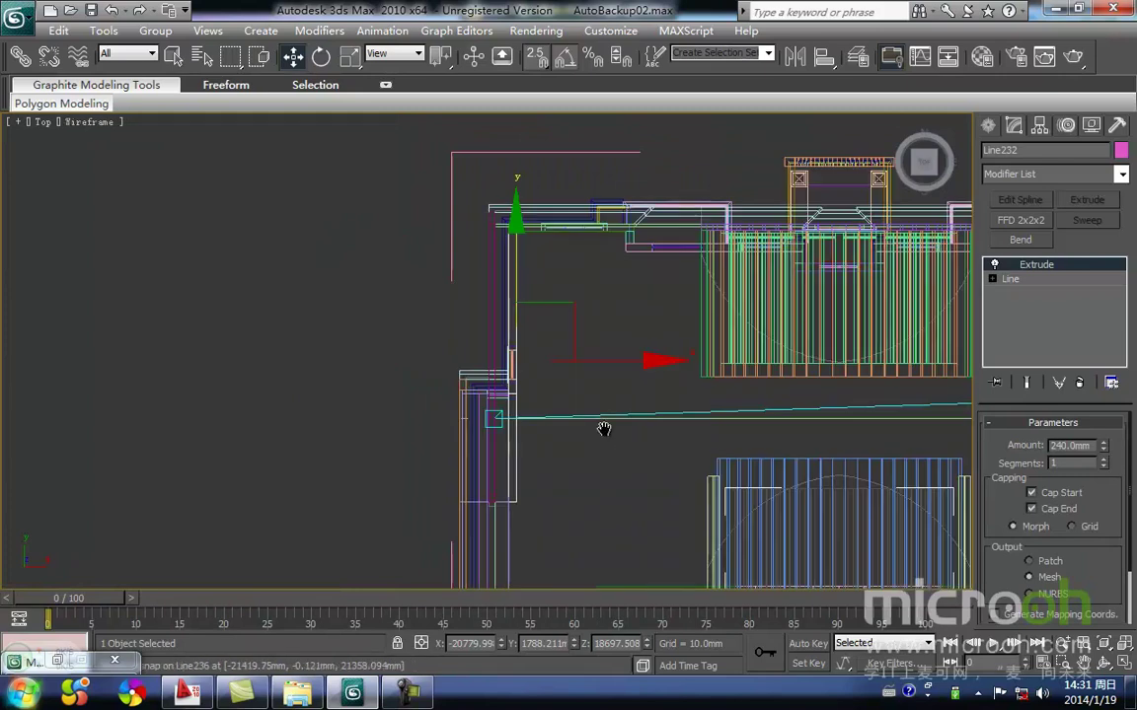
pyautogui.keyDown('shift'); pyautogui.moveTo(259, 306); pyautogui.dragTo(906, 308); pyautogui.keyUp('shift')
pyautogui.click(563, 421)
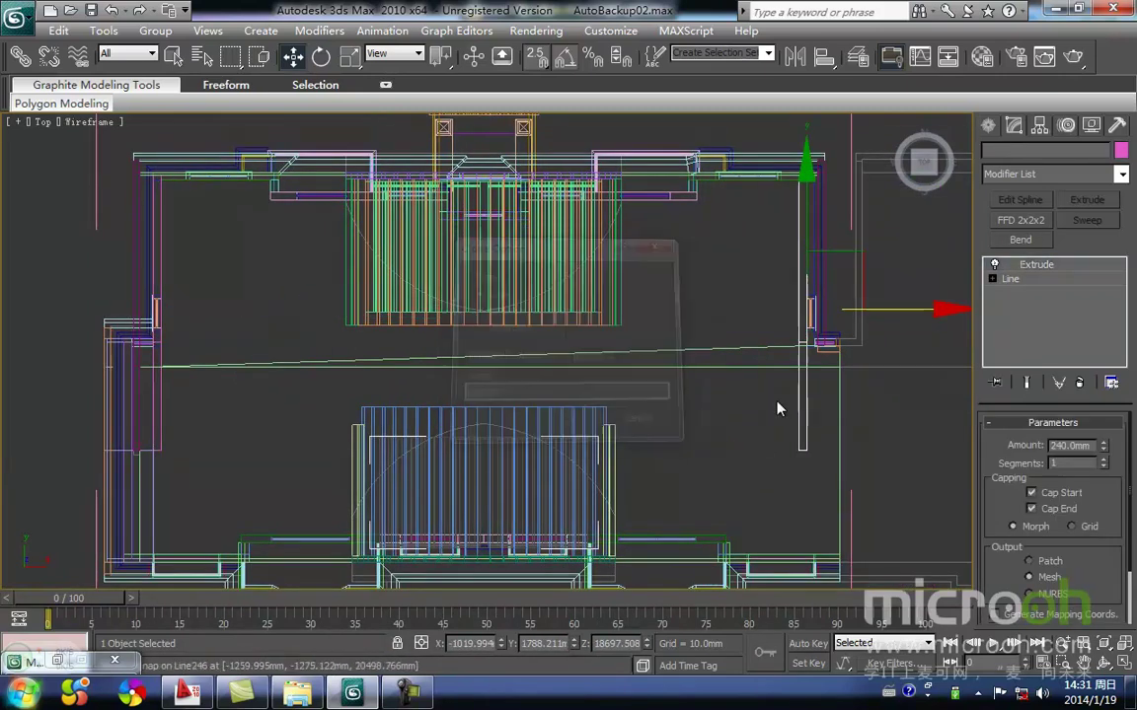
pyautogui.scroll(5, 779, 406)
pyautogui.moveTo(505, 437); pyautogui.dragTo(430, 431, button='middle')
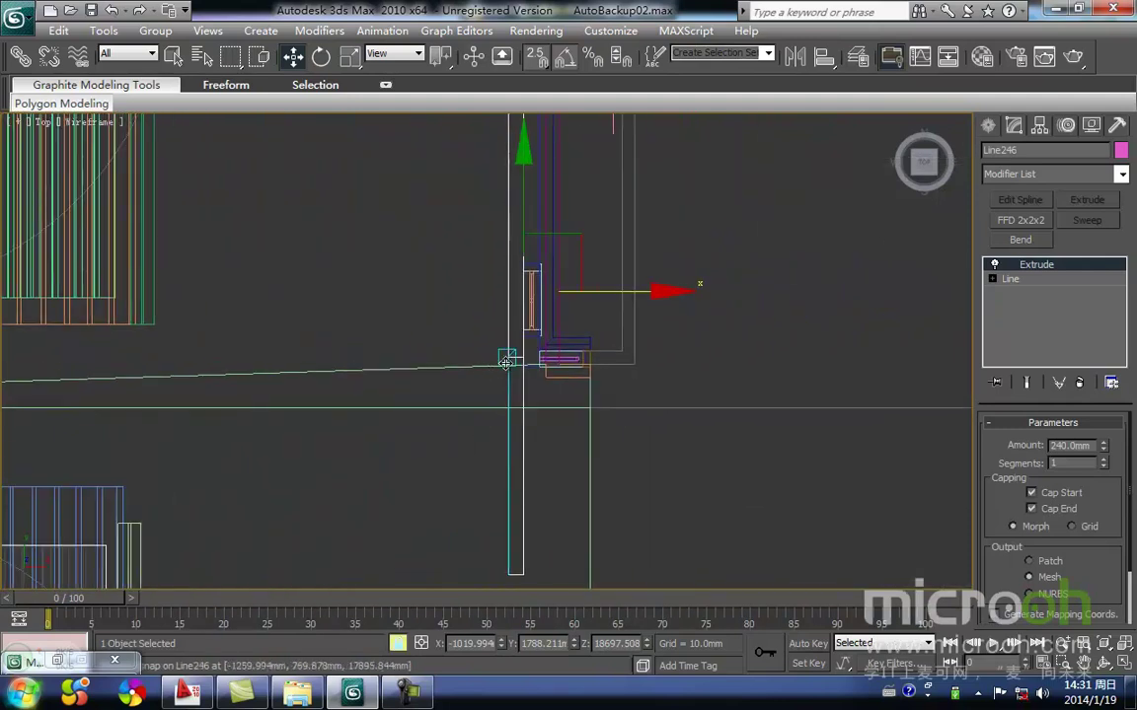
# Isolate the top-floor wall group with the side windows and deselect it in the top view.
pyautogui.scroll(-6, 614, 401)
pyautogui.keyDown('alt'); pyautogui.moveTo(604, 405); pyautogui.dragTo(397, 308, button='middle'); pyautogui.keyUp('alt')
pyautogui.press('F3')
pyautogui.moveTo(565, 292); pyautogui.dragTo(444, 345, button='middle')
pyautogui.scroll(2, 518, 327)
pyautogui.click(390, 289)
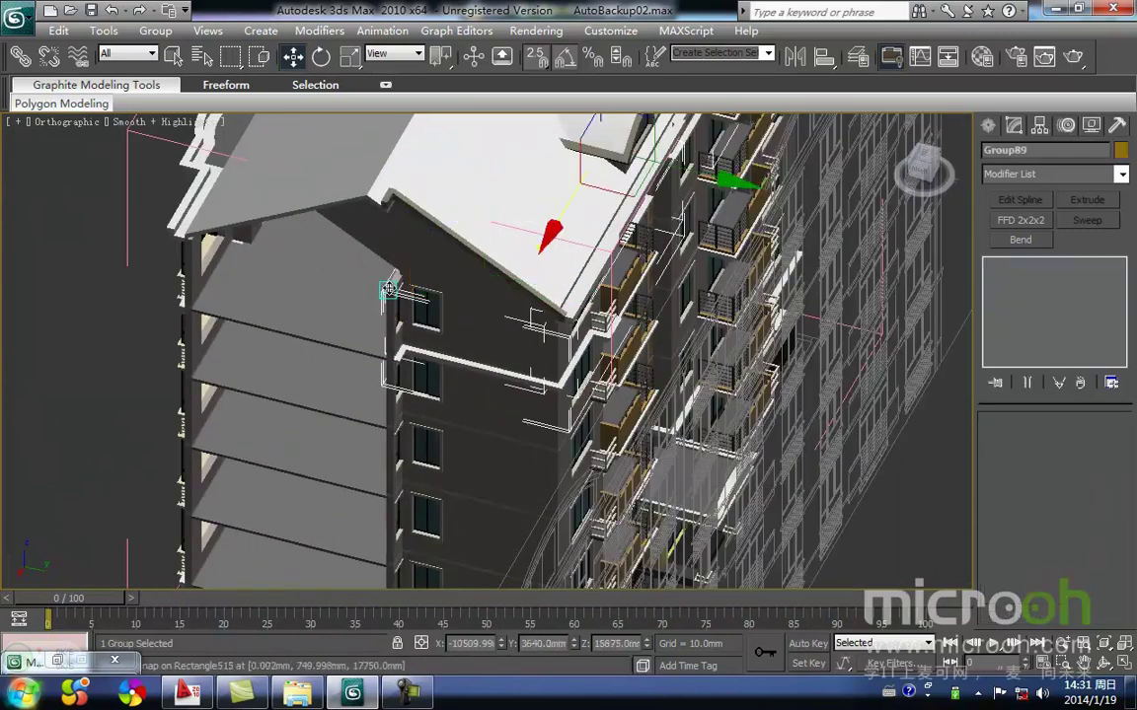
pyautogui.hotkey('alt', 'q')
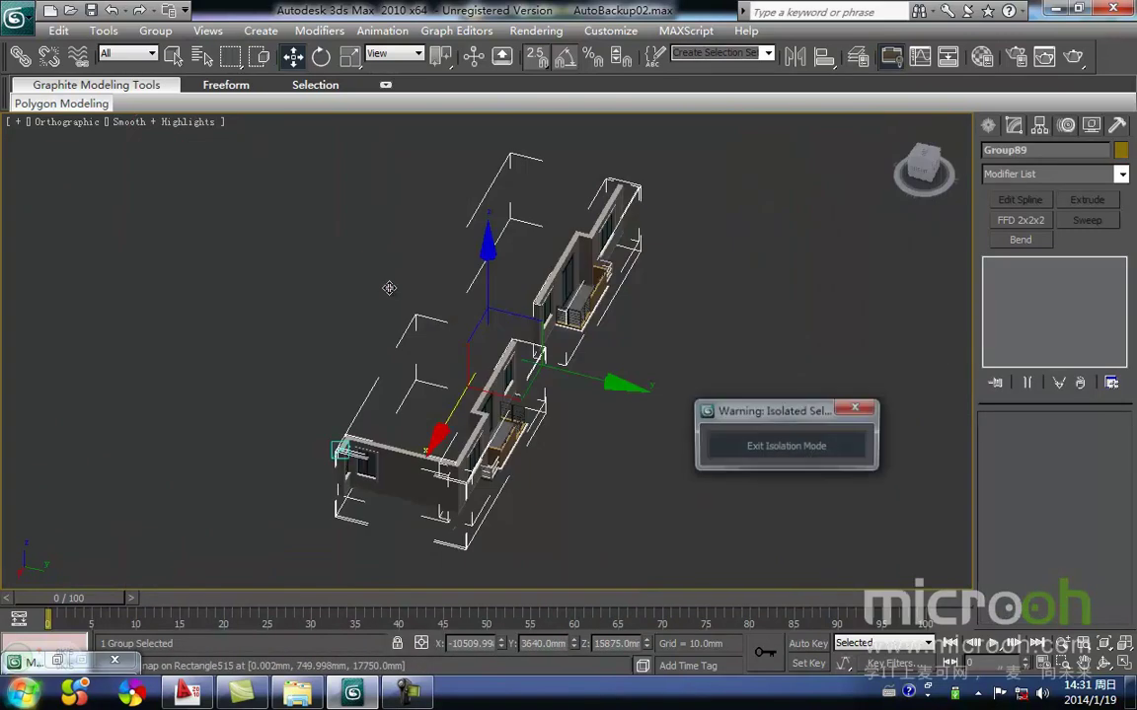
pyautogui.press('t')
pyautogui.press('z')
pyautogui.click(533, 431)
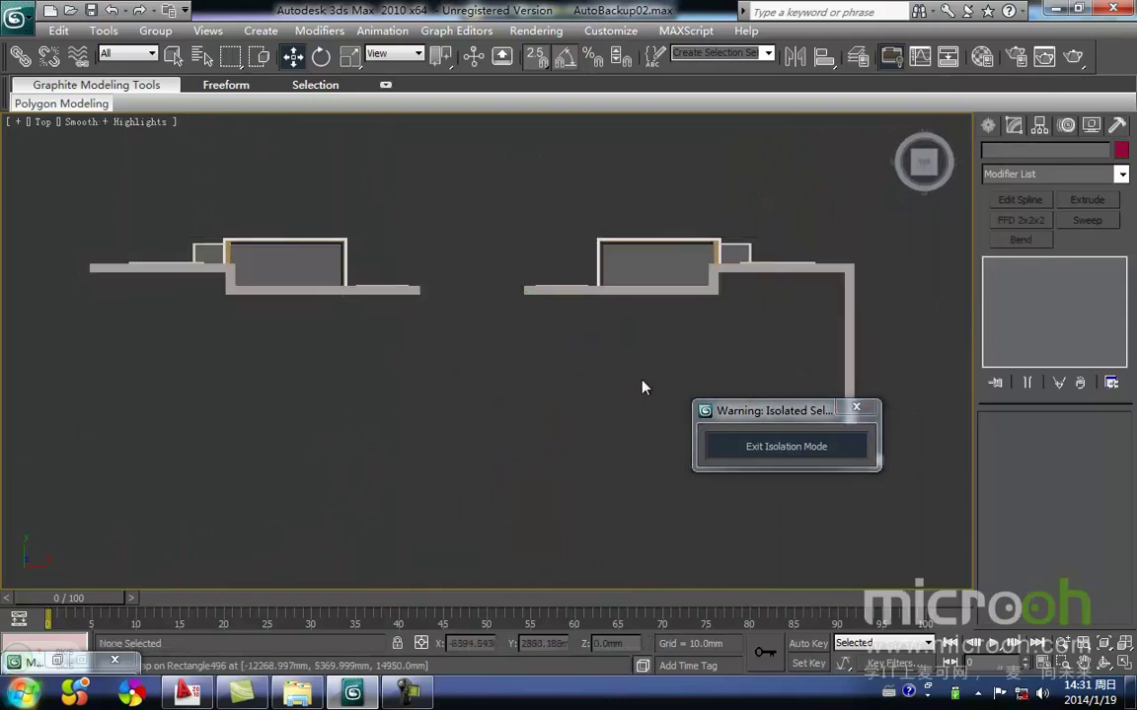
# Draw a rectangle about 780 by 240 mm in plan over the short wall at the side wall's corner.
pyautogui.moveTo(667, 406); pyautogui.dragTo(236, 378, button='middle')
pyautogui.scroll(2, 518, 436)
pyautogui.moveTo(518, 407); pyautogui.dragTo(509, 371, button='middle')
pyautogui.press('F3')
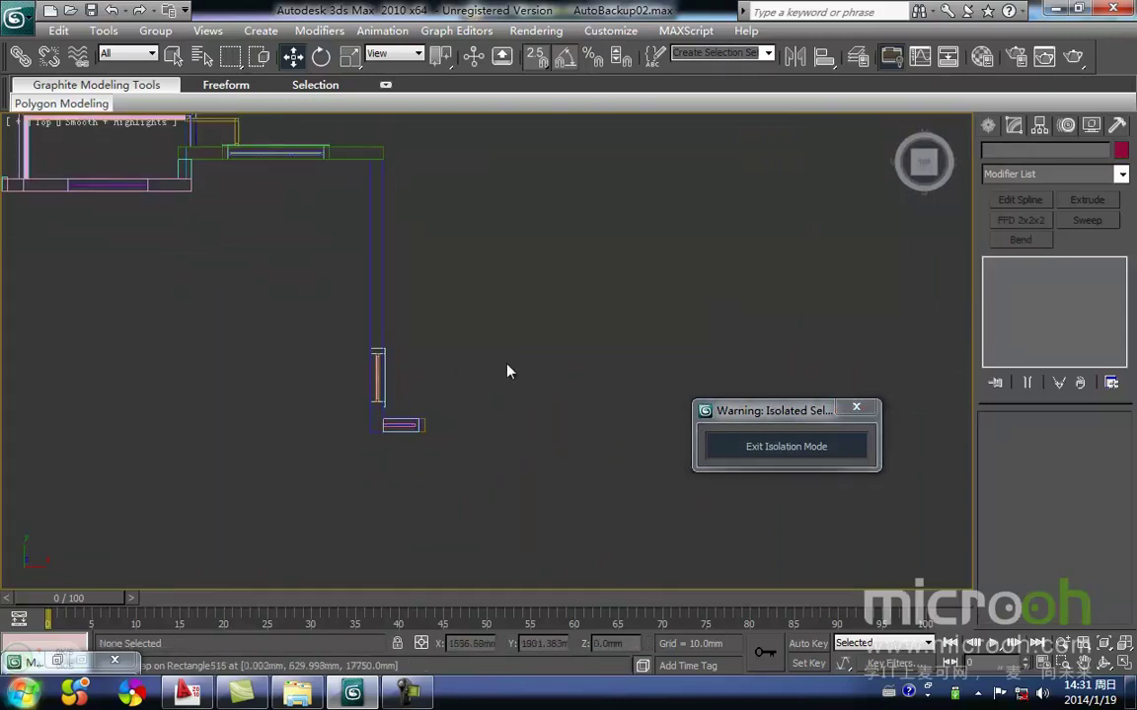
pyautogui.press('F3')
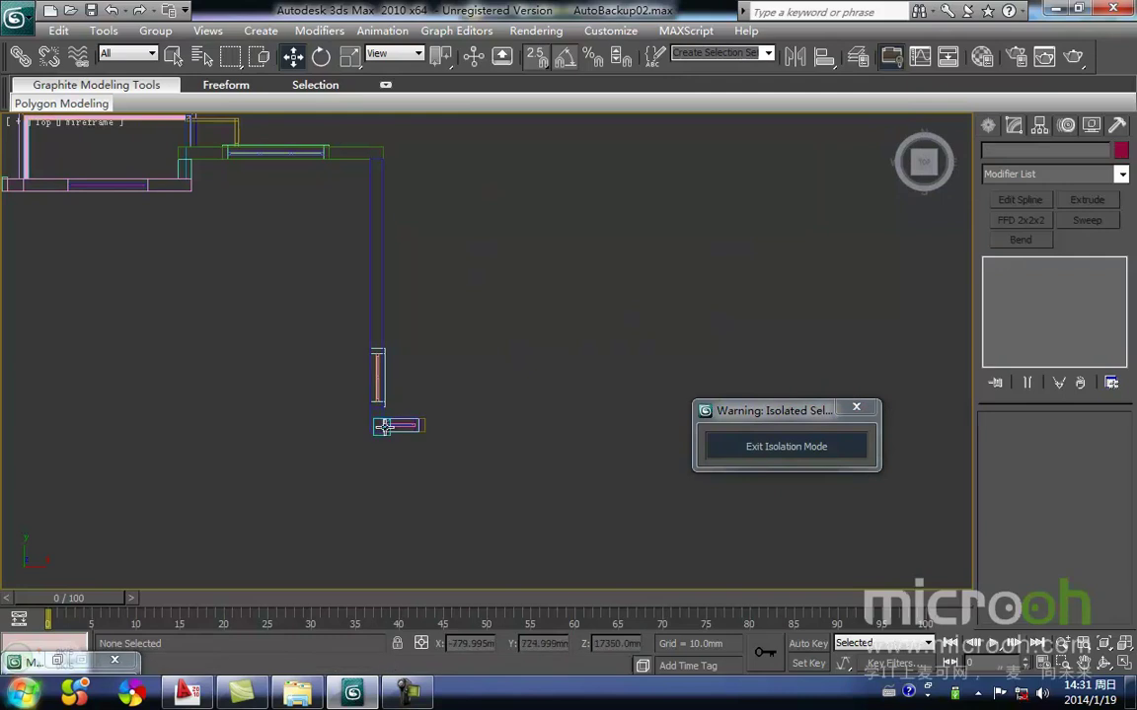
pyautogui.click(990, 126)
pyautogui.click(1088, 256)
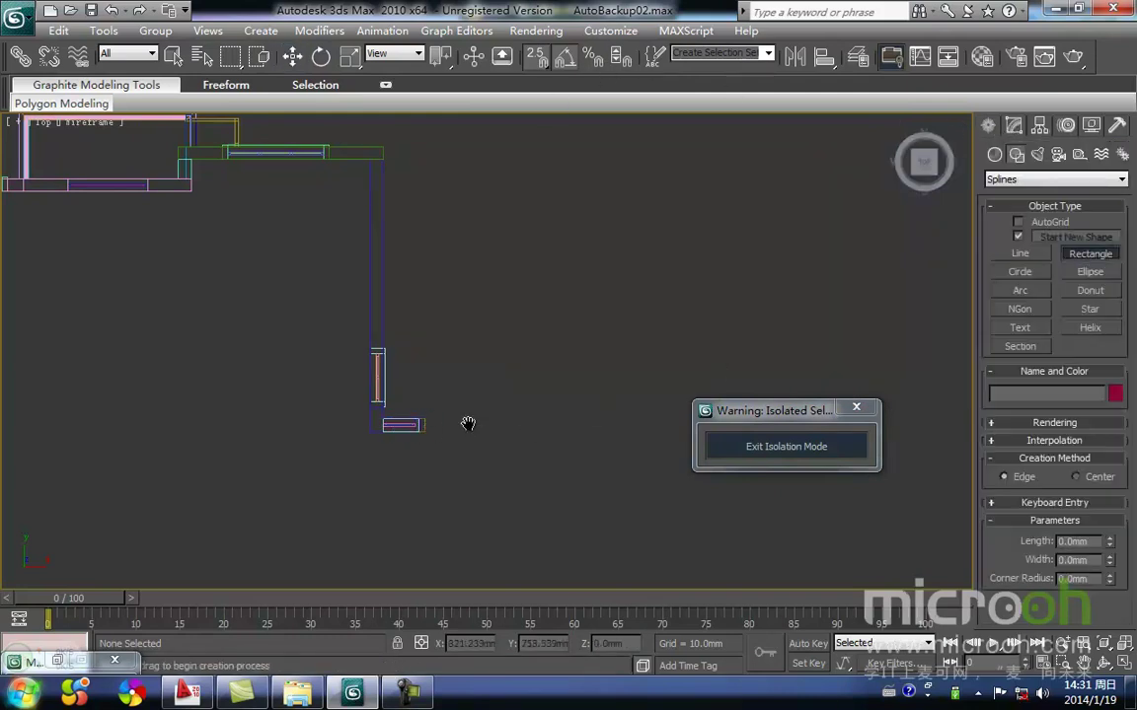
pyautogui.scroll(5, 414, 424)
pyautogui.moveTo(302, 394)
pyautogui.mouseDown()
pyautogui.moveTo(530, 514)
pyautogui.moveTo(540, 470)
pyautogui.mouseUp()
pyautogui.press('w')
# Raise the rectangle vertically in the front view and snap it to the upper edge of the top-floor wall.
pyautogui.scroll(-3, 587, 468)
pyautogui.moveTo(563, 484); pyautogui.dragTo(535, 515, button='middle')
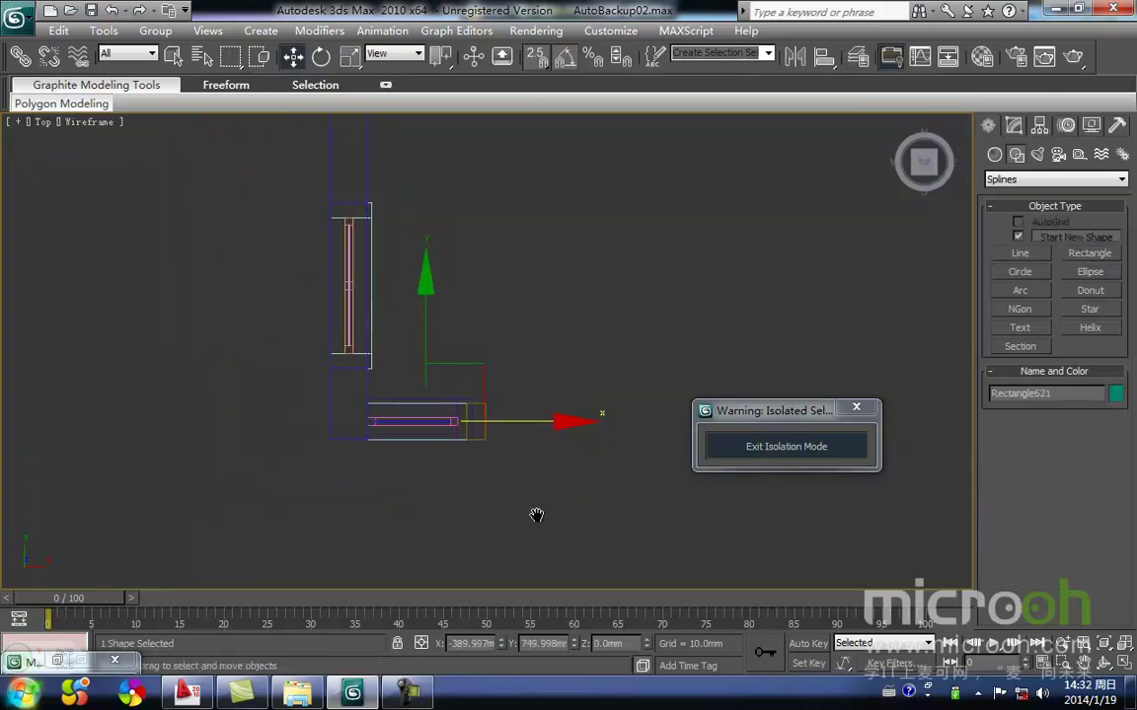
pyautogui.press('f')
pyautogui.moveTo(469, 409); pyautogui.dragTo(446, 537, button='middle')
pyautogui.moveTo(465, 411); pyautogui.dragTo(464, 123)
pyautogui.moveTo(459, 222); pyautogui.dragTo(459, 326, button='middle')
pyautogui.scroll(5, 458, 325)
pyautogui.scroll(4, 459, 325)
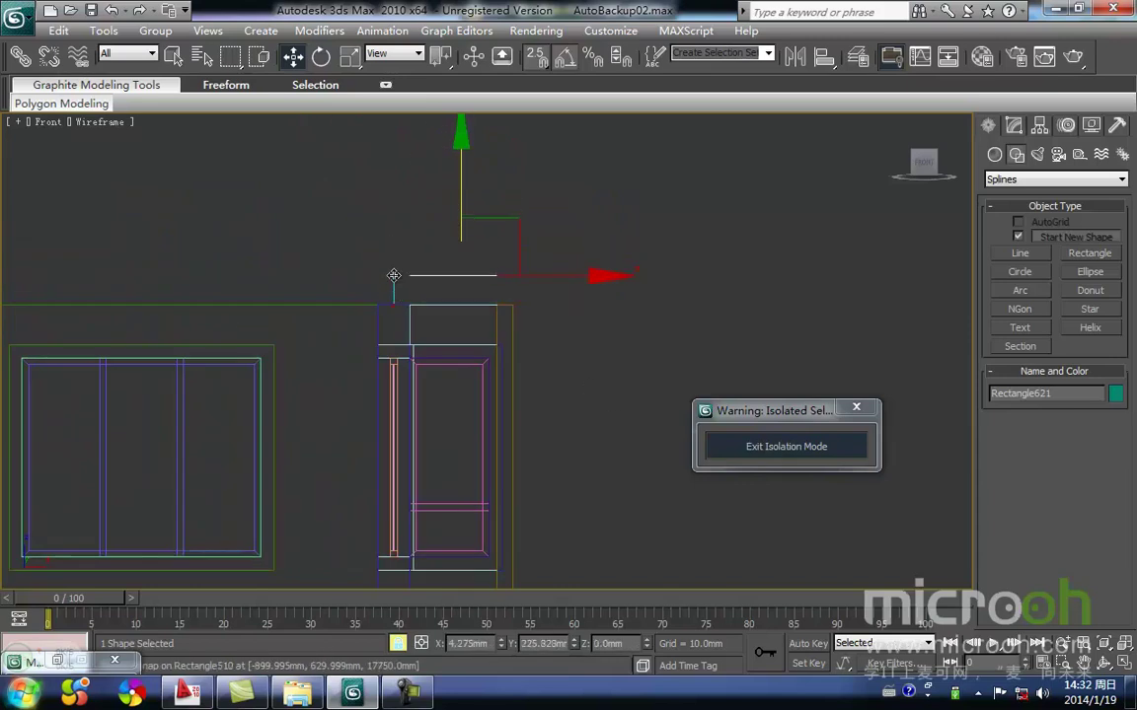
# Extrude the rectangle 2800 mm into a wall piece and exit isolation mode.
pyautogui.click(1015, 126)
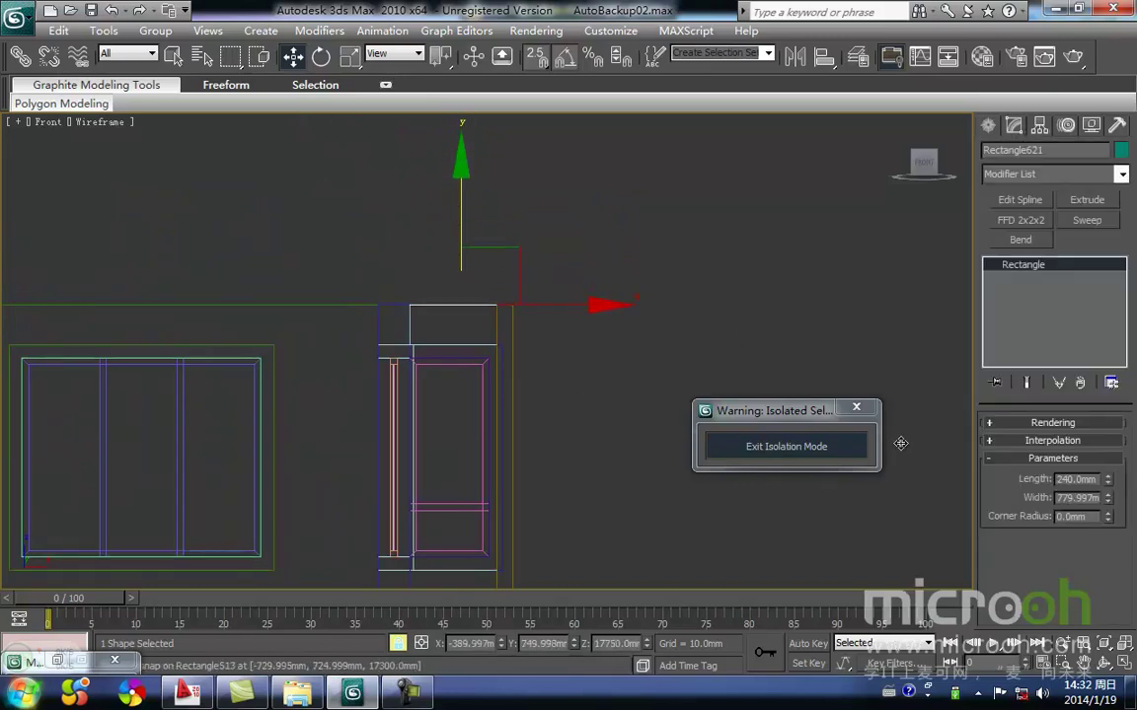
pyautogui.click(1087, 200)
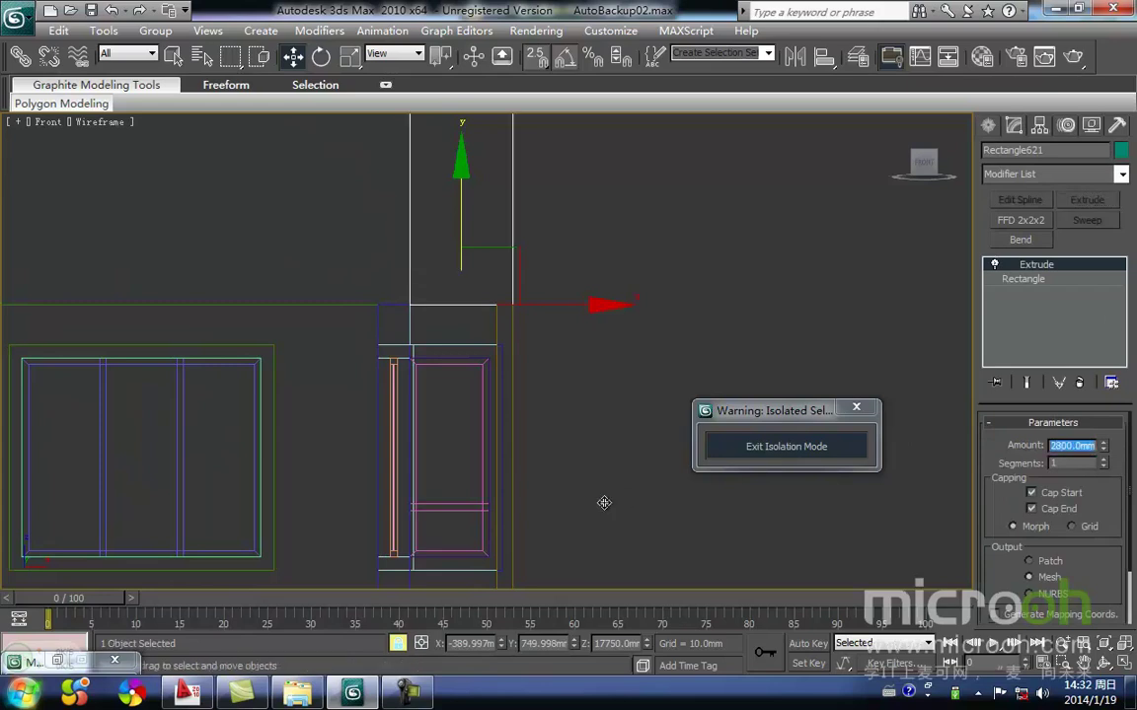
pyautogui.scroll(-3, 500, 472)
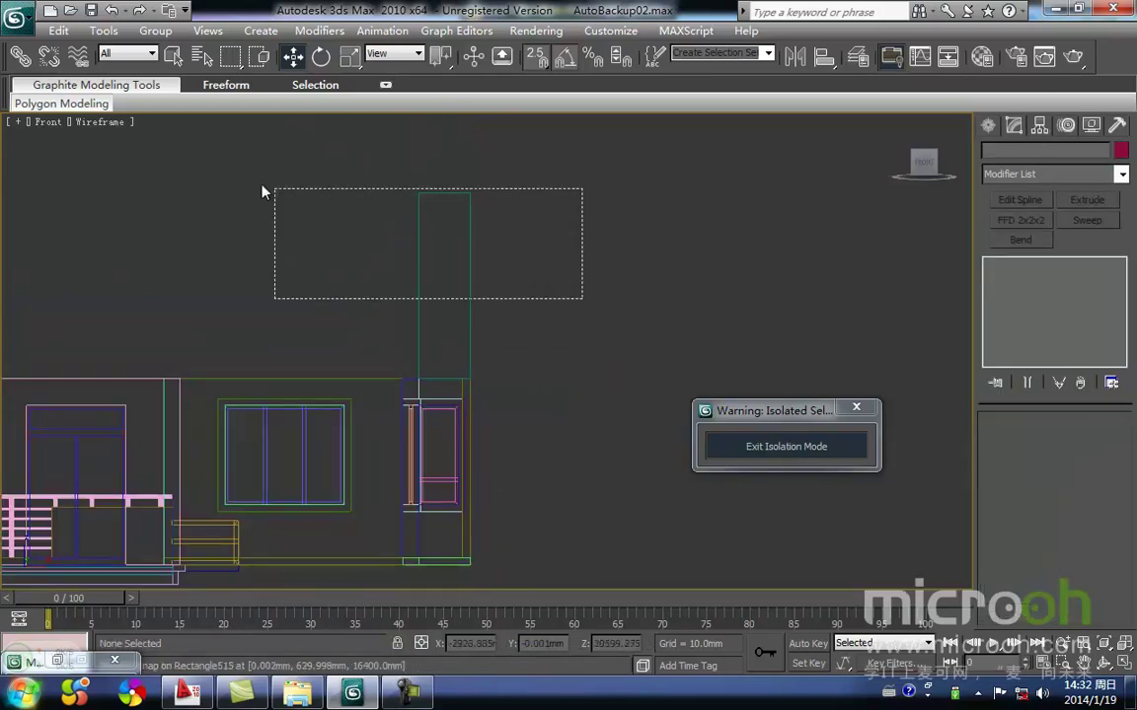
pyautogui.click(786, 446)
pyautogui.moveTo(508, 355); pyautogui.dragTo(484, 414, button='middle')
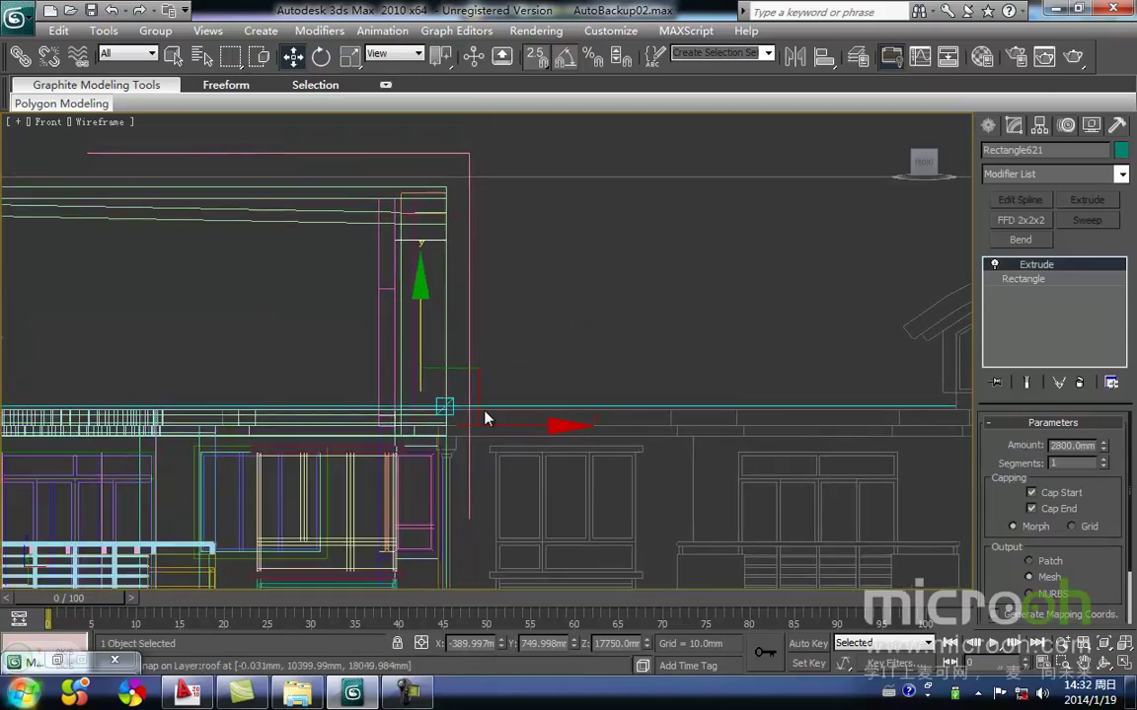
# Set the wall piece's extrusion amount to 3100 mm, checking it against the gable slope in the left view.
pyautogui.press('l')
pyautogui.press('z')
pyautogui.moveTo(483, 300); pyautogui.dragTo(415, 427, button='middle')
pyautogui.moveTo(449, 334); pyautogui.dragTo(454, 393, button='middle')
pyautogui.click(456, 379)
pyautogui.moveTo(478, 423); pyautogui.dragTo(419, 364)
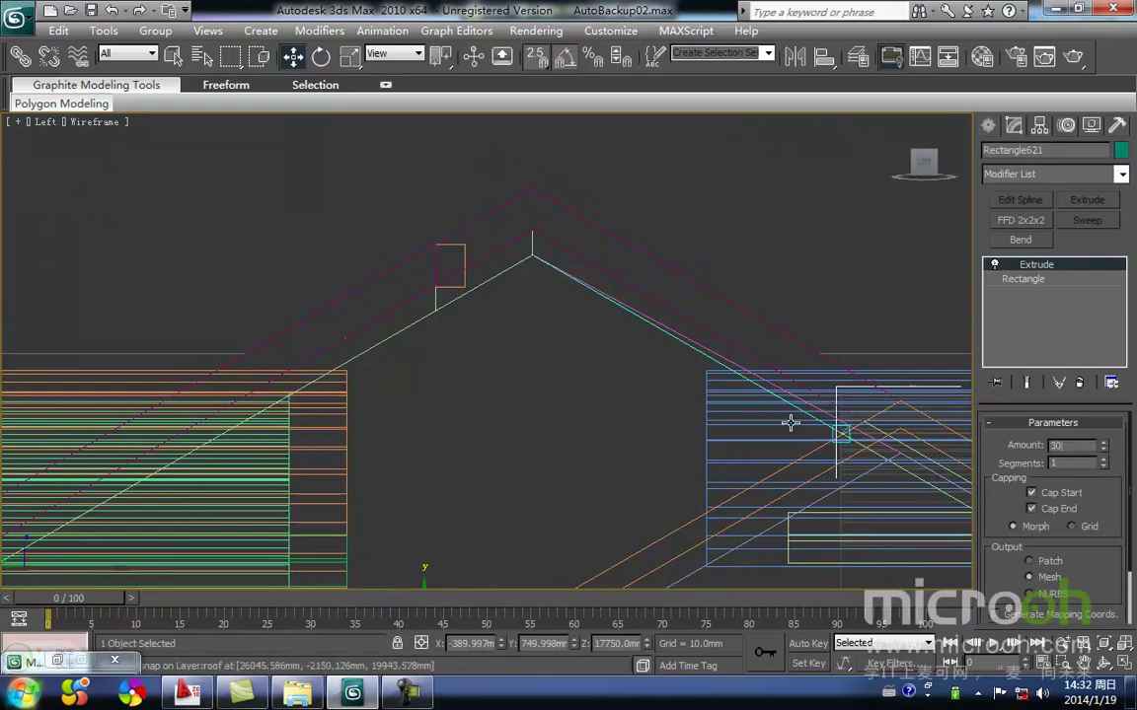
pyautogui.press('Return')
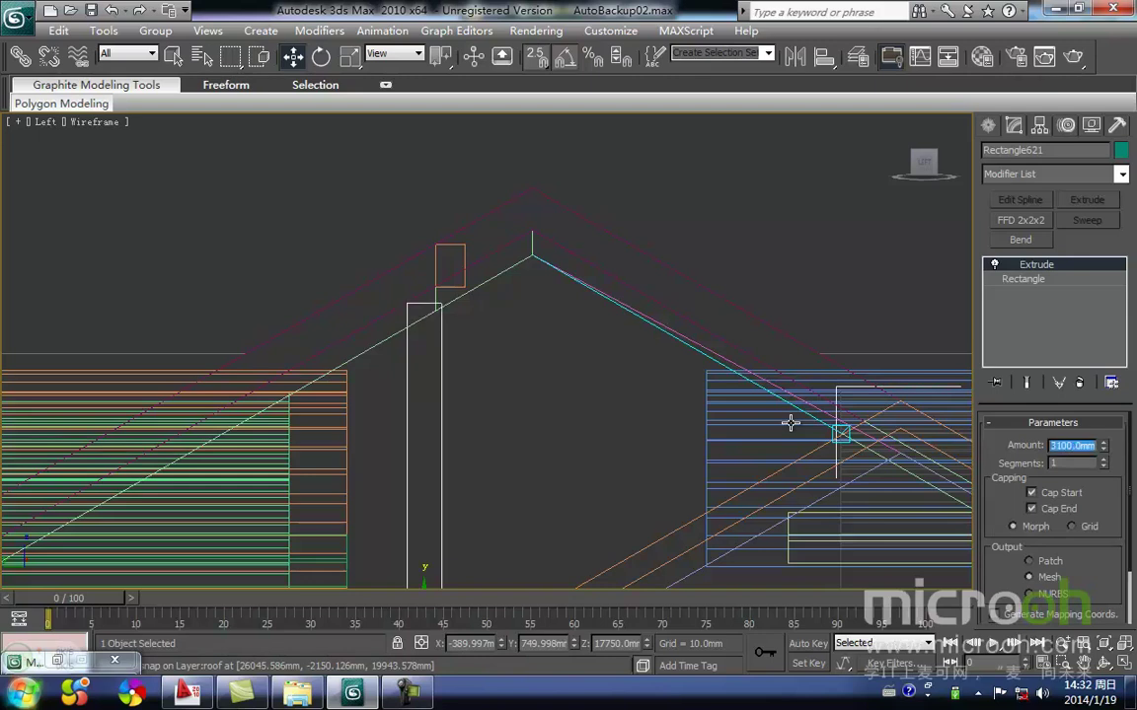
# Assign the 浅棕色外墙面砖 material to the new wall piece and put the Material Editor away.
pyautogui.scroll(-2, 447, 346)
pyautogui.press('F3')
pyautogui.scroll(-8, 441, 400)
pyautogui.keyDown('alt'); pyautogui.moveTo(480, 438); pyautogui.dragTo(683, 459, button='middle'); pyautogui.keyUp('alt')
pyautogui.scroll(4, 267, 390)
pyautogui.moveTo(260, 396); pyautogui.dragTo(624, 442, button='middle')
pyautogui.scroll(5, 340, 378)
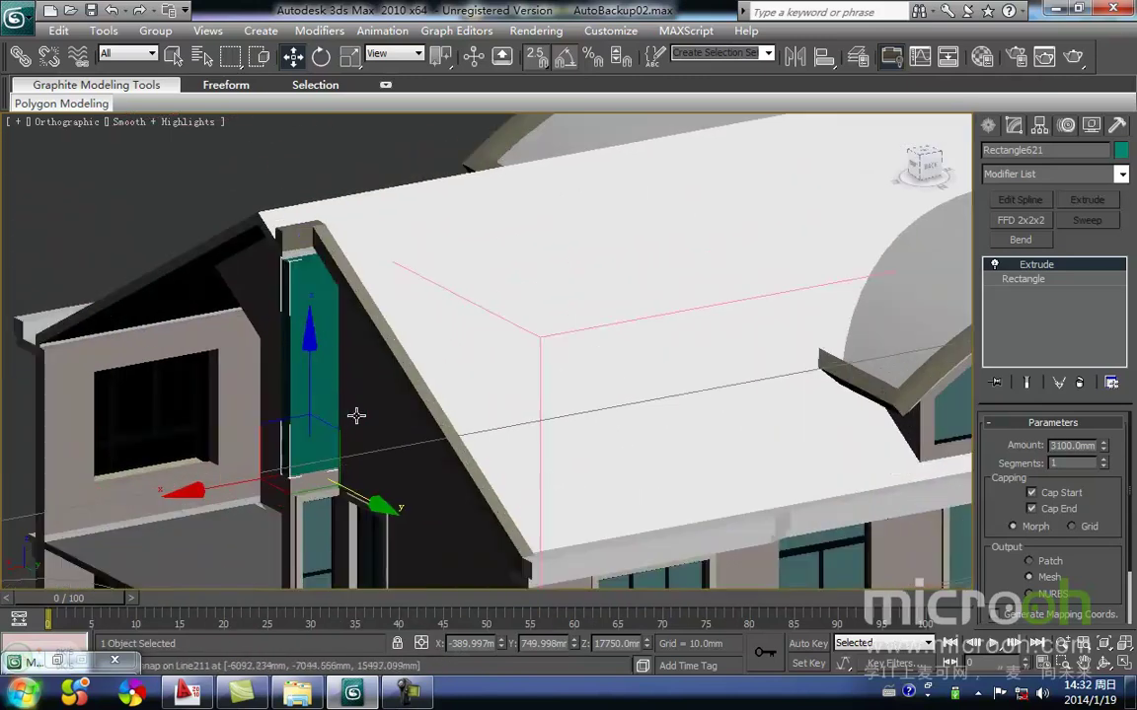
pyautogui.moveTo(355, 413); pyautogui.dragTo(385, 388, button='middle')
pyautogui.press('m')
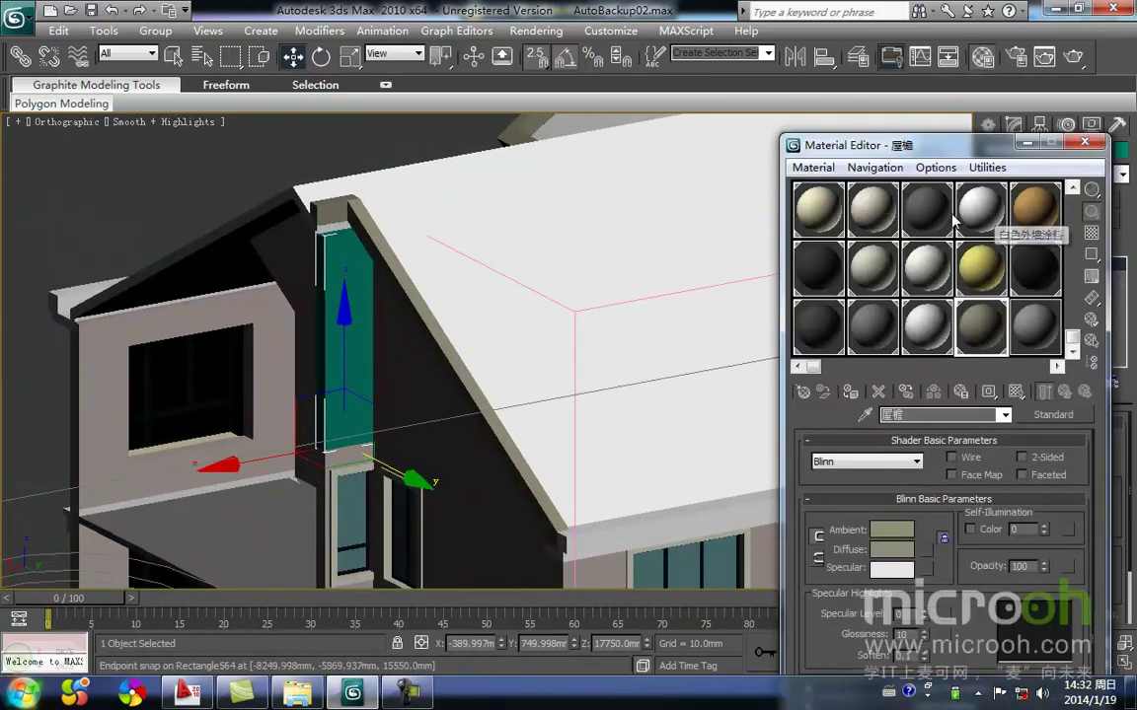
pyautogui.moveTo(1072, 335); pyautogui.dragTo(1072, 183)
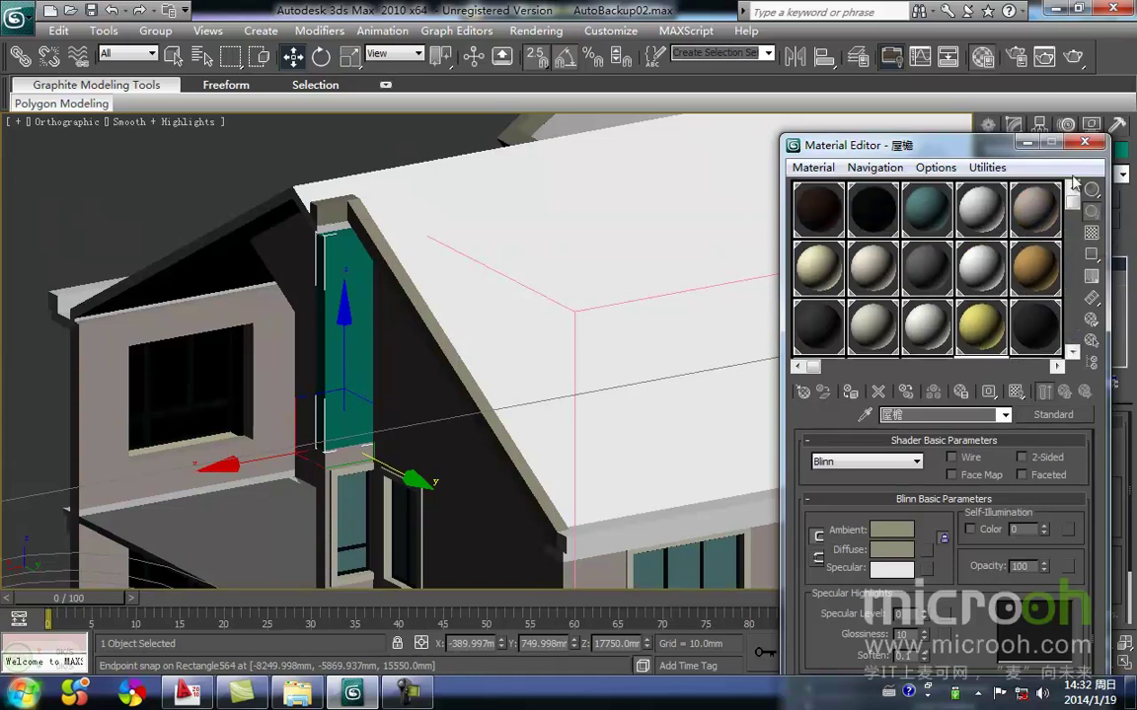
pyautogui.click(1036, 211)
pyautogui.click(851, 393)
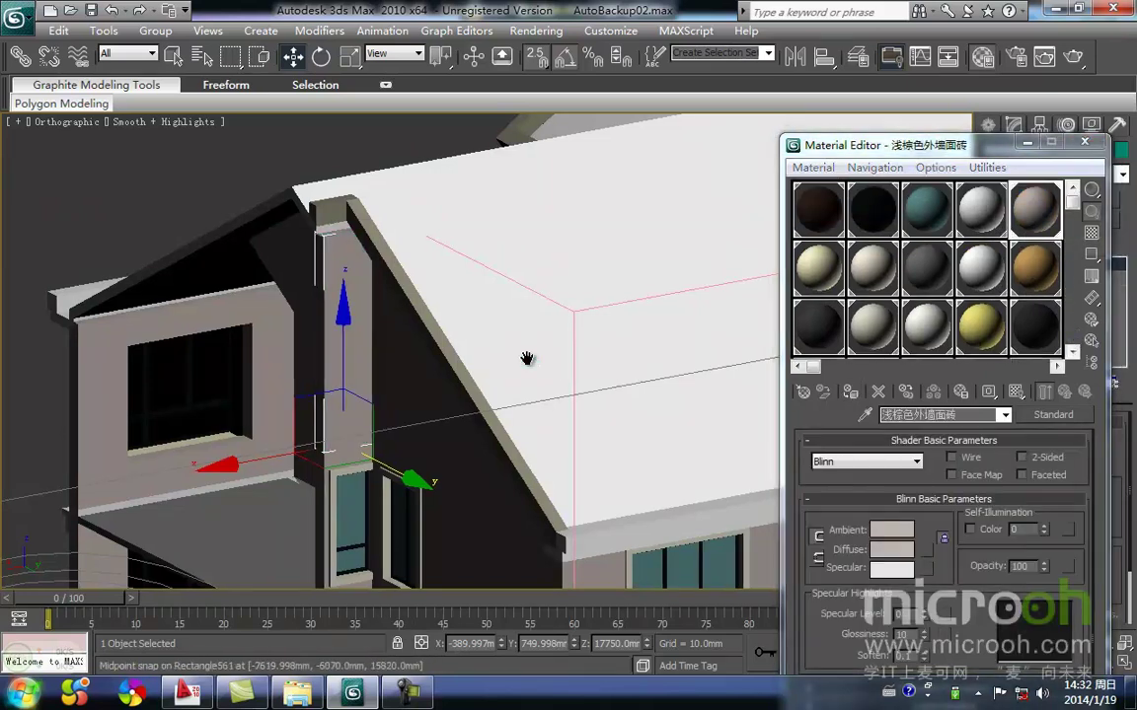
pyautogui.scroll(-3, 424, 306)
pyautogui.click(1028, 145)
# Check the fit of the new wall piece under the gable trim and against the whole building, and deselect it.
pyautogui.moveTo(383, 333); pyautogui.dragTo(363, 324, button='middle')
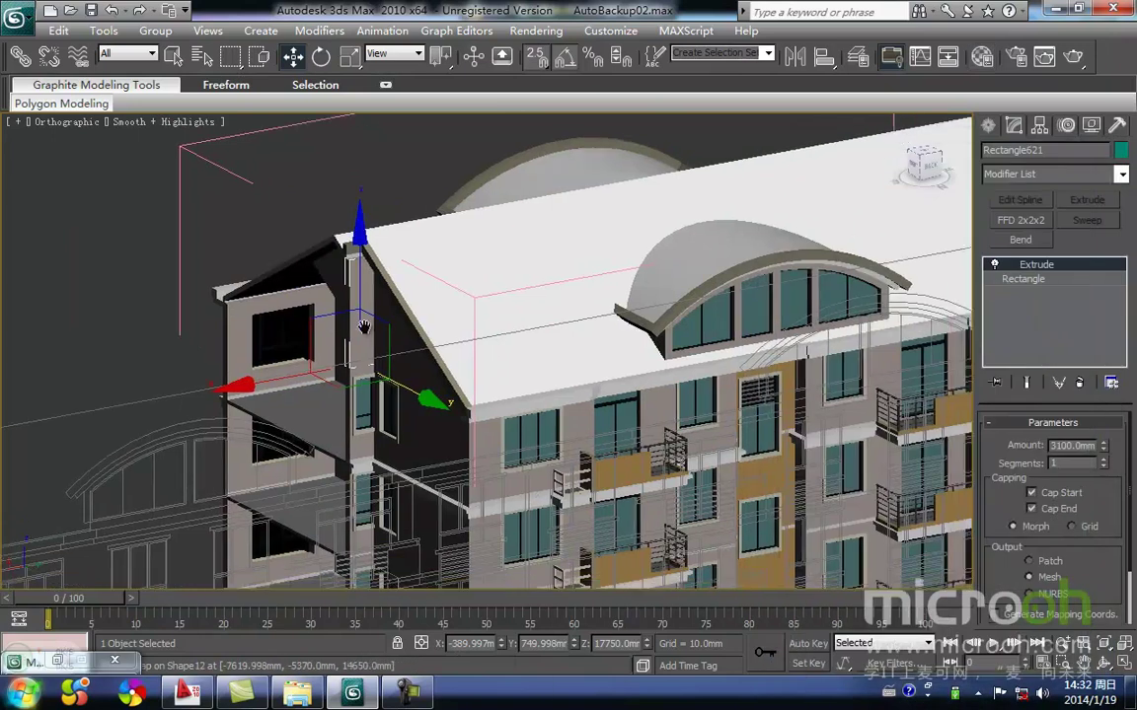
pyautogui.scroll(-4, 363, 321)
pyautogui.scroll(2, 344, 299)
pyautogui.scroll(3, 344, 299)
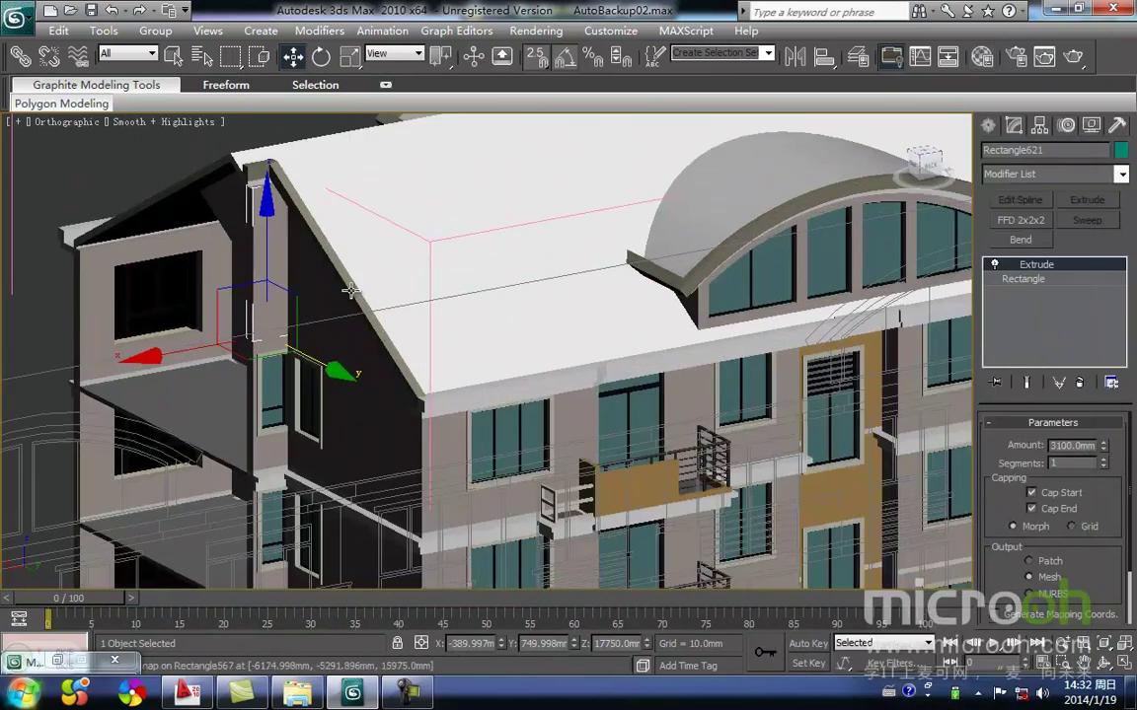
pyautogui.scroll(2, 295, 337)
pyautogui.moveTo(295, 337); pyautogui.dragTo(436, 386, button='middle')
pyautogui.scroll(3, 394, 341)
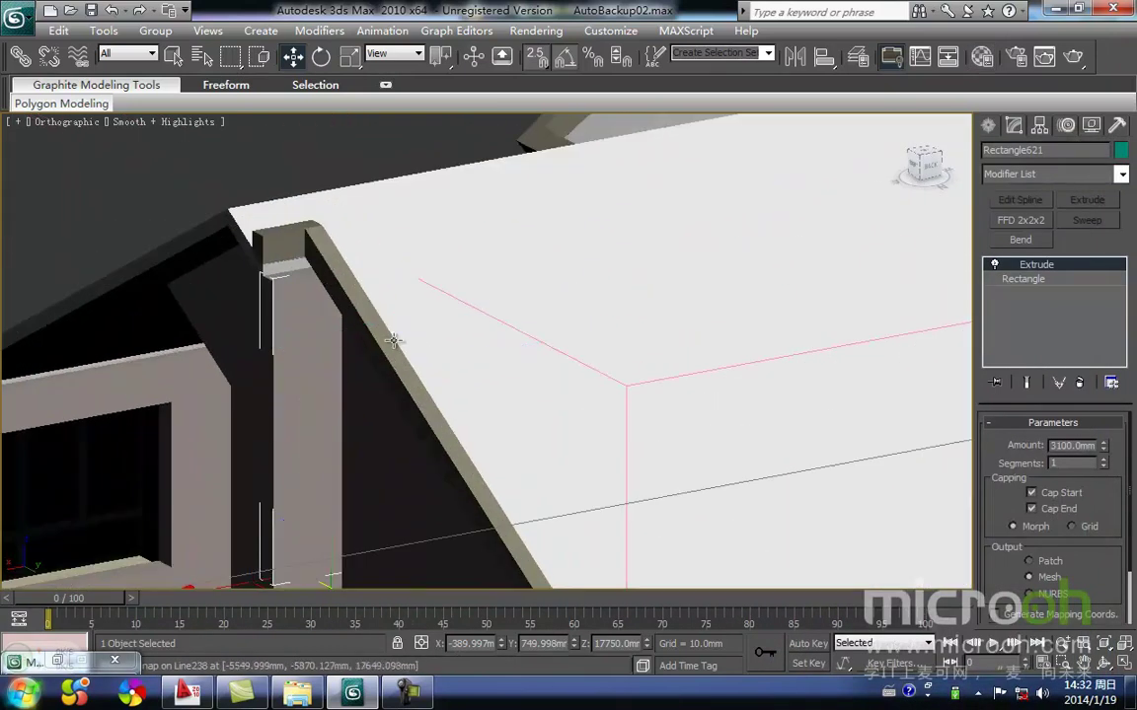
pyautogui.scroll(-8, 374, 341)
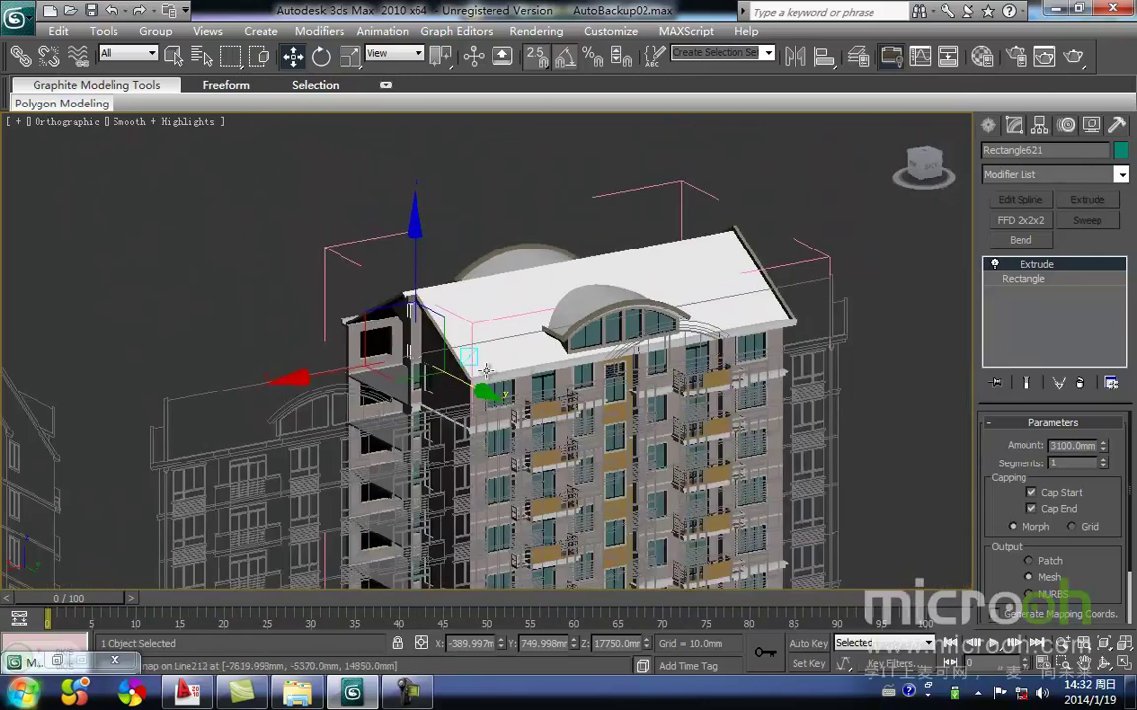
pyautogui.scroll(-4, 486, 370)
pyautogui.click(648, 497)
# Select all parts of the building, close their open groups and clear the selection.
pyautogui.moveTo(633, 491); pyautogui.dragTo(607, 533, button='middle')
pyautogui.scroll(-2, 687, 549)
pyautogui.moveTo(787, 556); pyautogui.dragTo(49, 79)
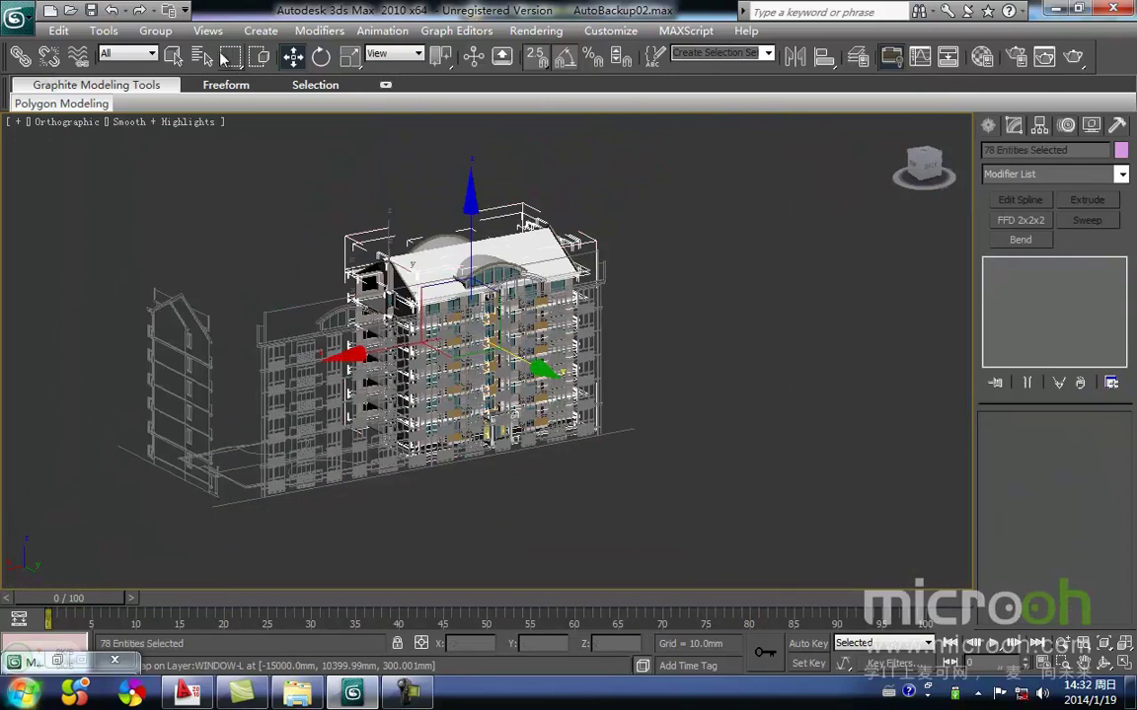
pyautogui.click(156, 31)
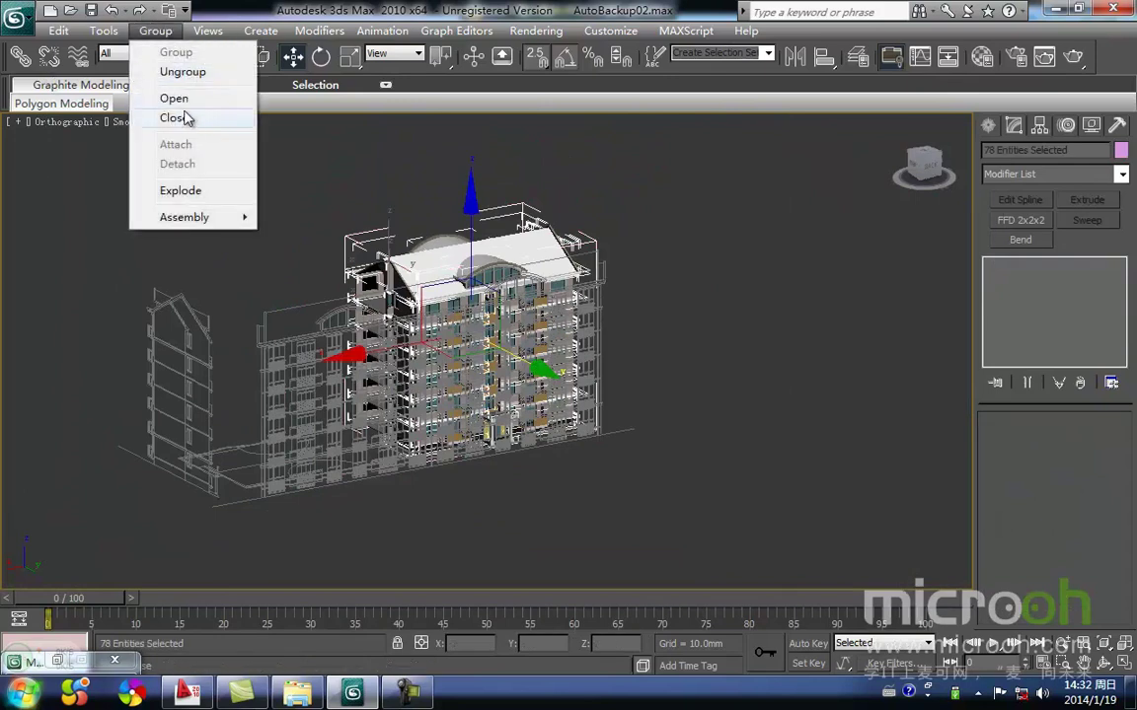
pyautogui.click(176, 119)
pyautogui.click(296, 227)
# Select all the closed building parts and combine them into one group.
pyautogui.moveTo(654, 435); pyautogui.dragTo(162, 105)
pyautogui.click(153, 30)
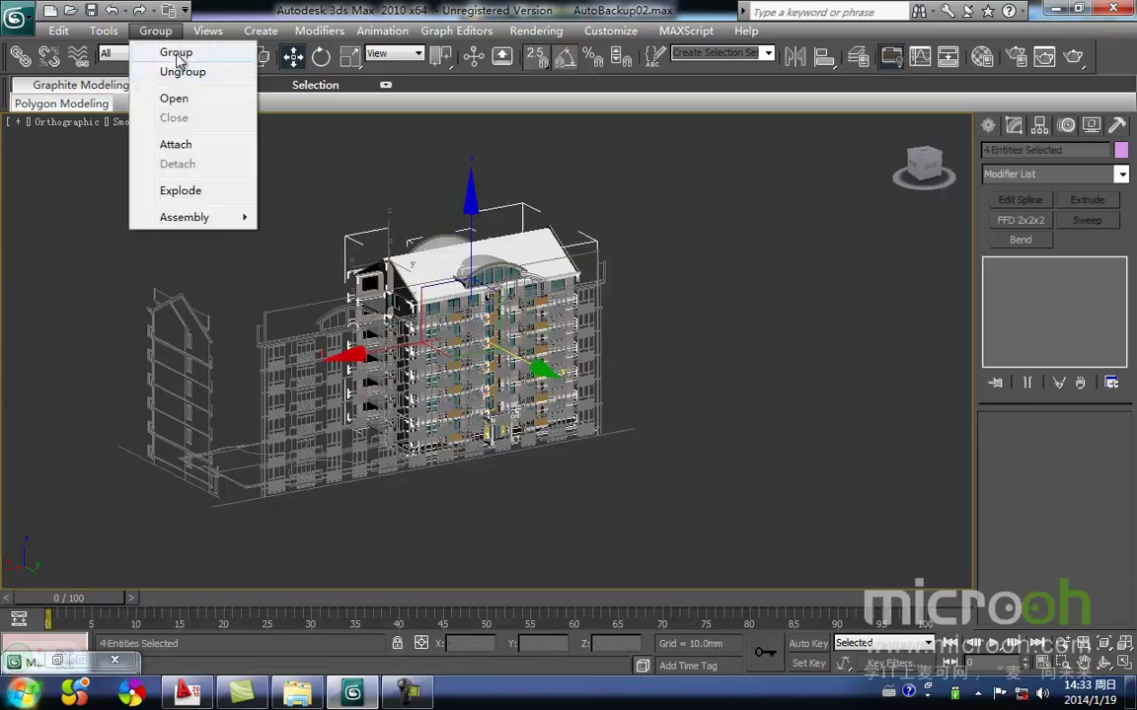
pyautogui.click(178, 53)
pyautogui.click(595, 379)
# Mirror the grouped building unit across the X axis as an instance in the front view.
pyautogui.moveTo(670, 533); pyautogui.dragTo(145, 139)
pyautogui.moveTo(435, 376); pyautogui.dragTo(373, 361, button='middle')
pyautogui.press('f')
pyautogui.press('z')
pyautogui.press('space')
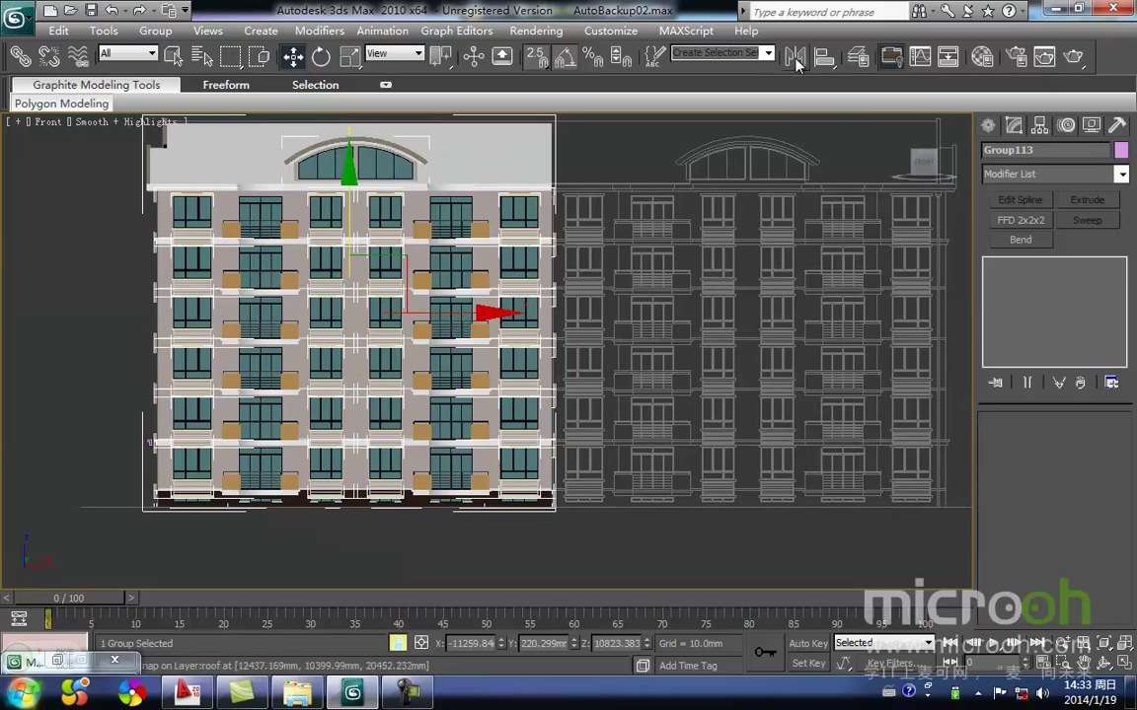
pyautogui.click(795, 57)
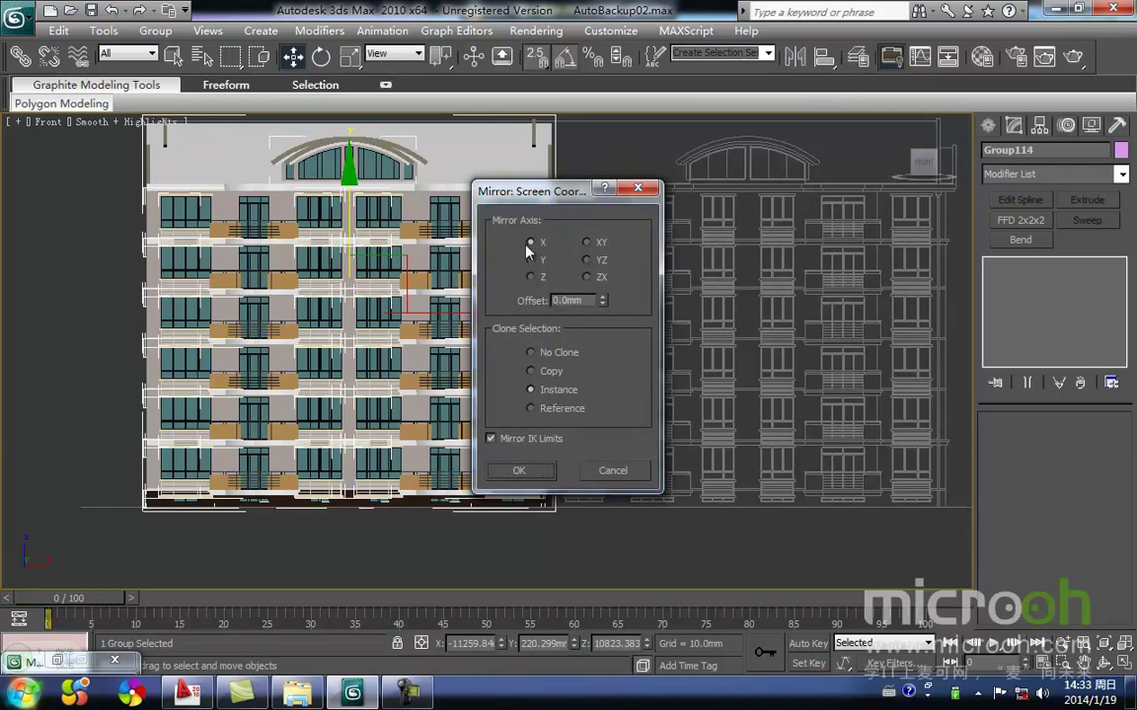
pyautogui.click(519, 470)
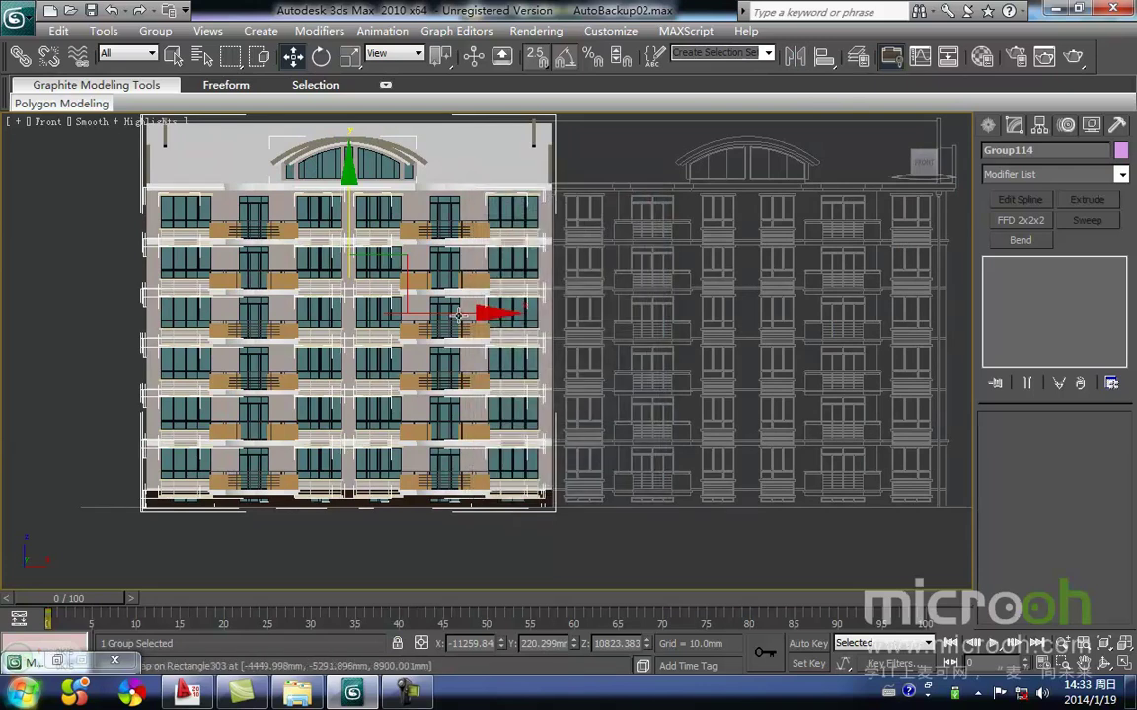
# Move the mirrored unit along X to about 11259.84 mm, snapping its shared end wall against the original unit in wireframe, and deselect it in shaded display.
pyautogui.moveTo(531, 324); pyautogui.dragTo(908, 326)
pyautogui.press('space')
pyautogui.moveTo(493, 286); pyautogui.dragTo(387, 407, button='middle')
pyautogui.press('F3')
pyautogui.scroll(6, 413, 245)
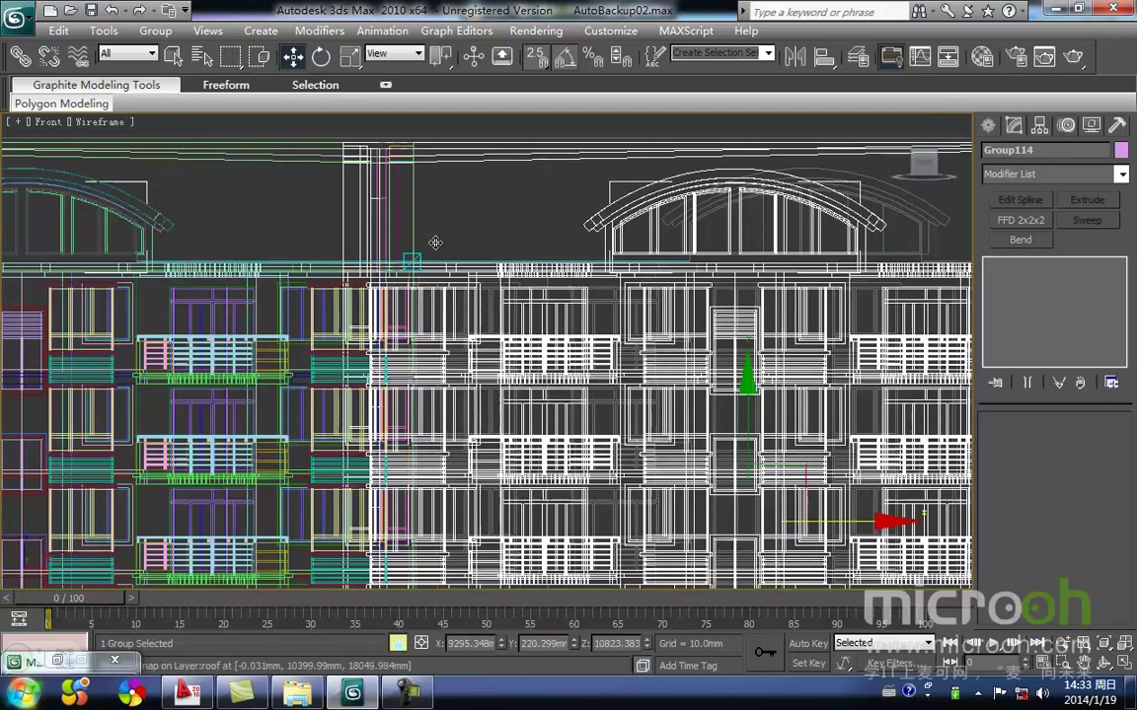
pyautogui.moveTo(333, 246); pyautogui.dragTo(341, 318, button='middle')
pyautogui.moveTo(318, 223); pyautogui.dragTo(459, 223)
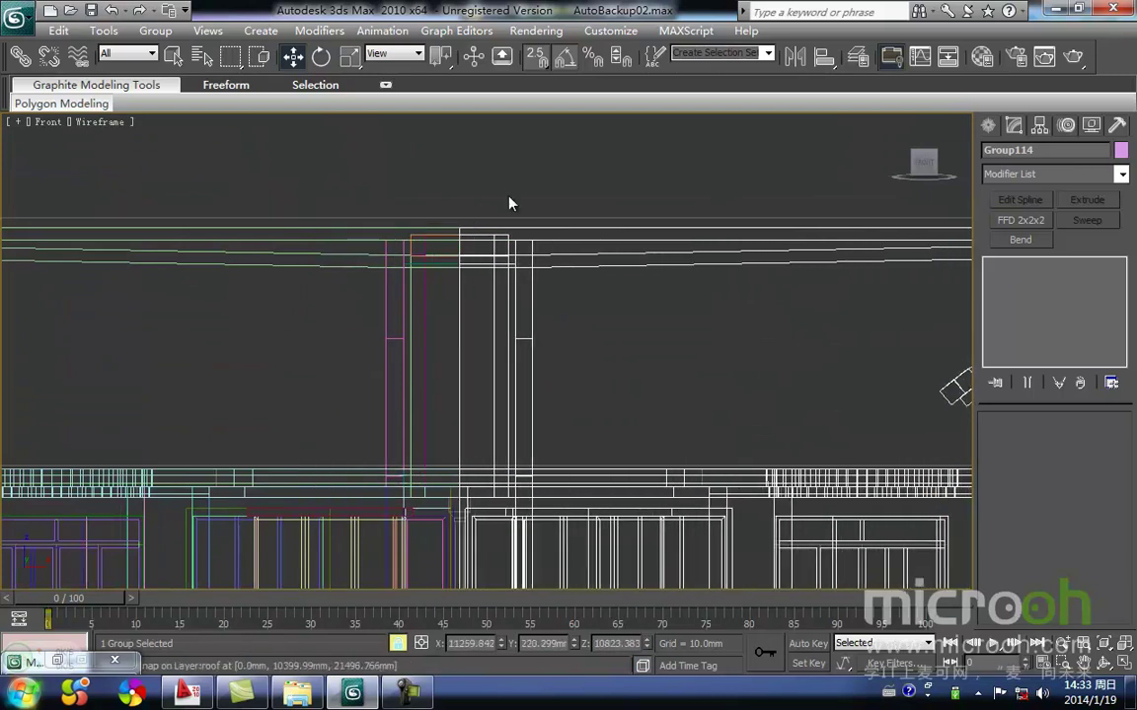
pyautogui.click(509, 204)
pyautogui.press('F3')
pyautogui.scroll(-5, 449, 246)
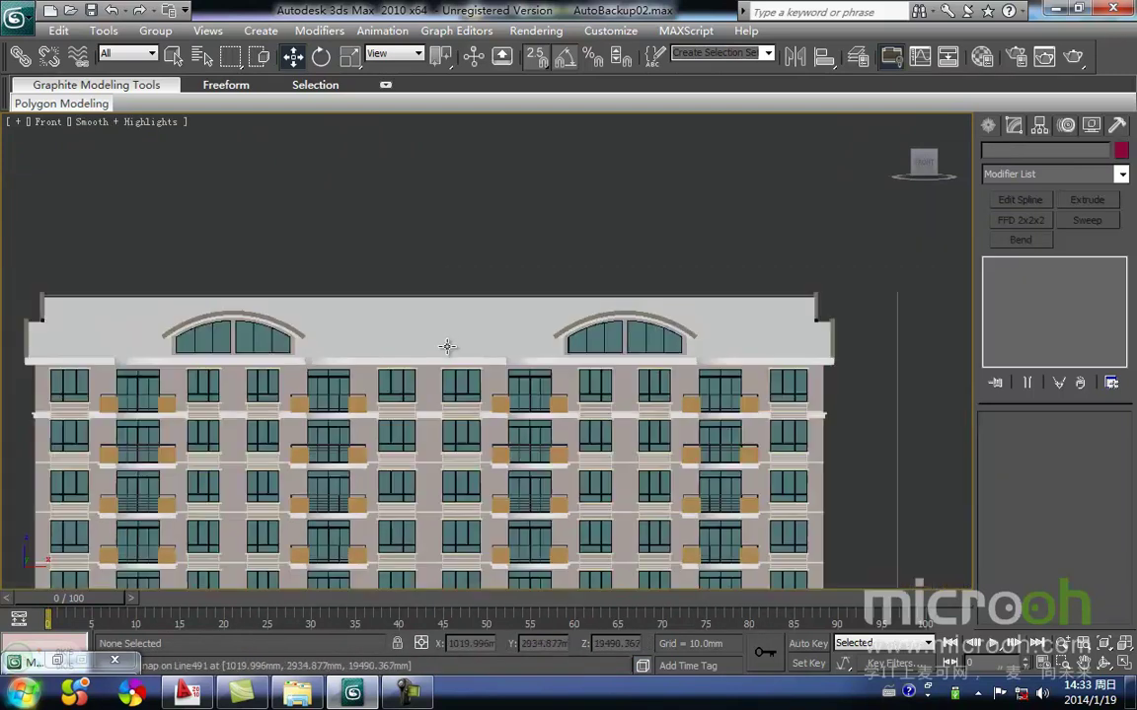
# Examine the joined apartment building from the entrance side, the gable end and the balcony facade.
pyautogui.scroll(-3, 409, 245)
pyautogui.keyDown('alt'); pyautogui.moveTo(414, 414); pyautogui.dragTo(728, 481, button='middle'); pyautogui.keyUp('alt')
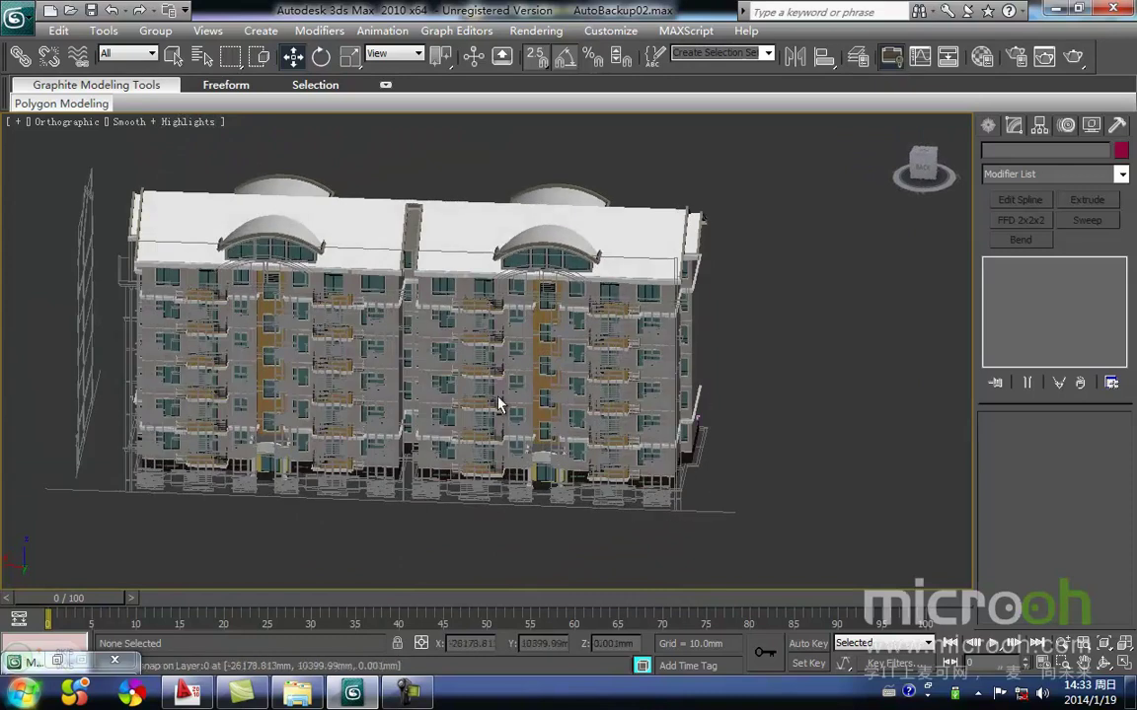
pyautogui.keyDown('alt'); pyautogui.moveTo(499, 405); pyautogui.dragTo(373, 355, button='middle'); pyautogui.keyUp('alt')
pyautogui.scroll(5, 227, 224)
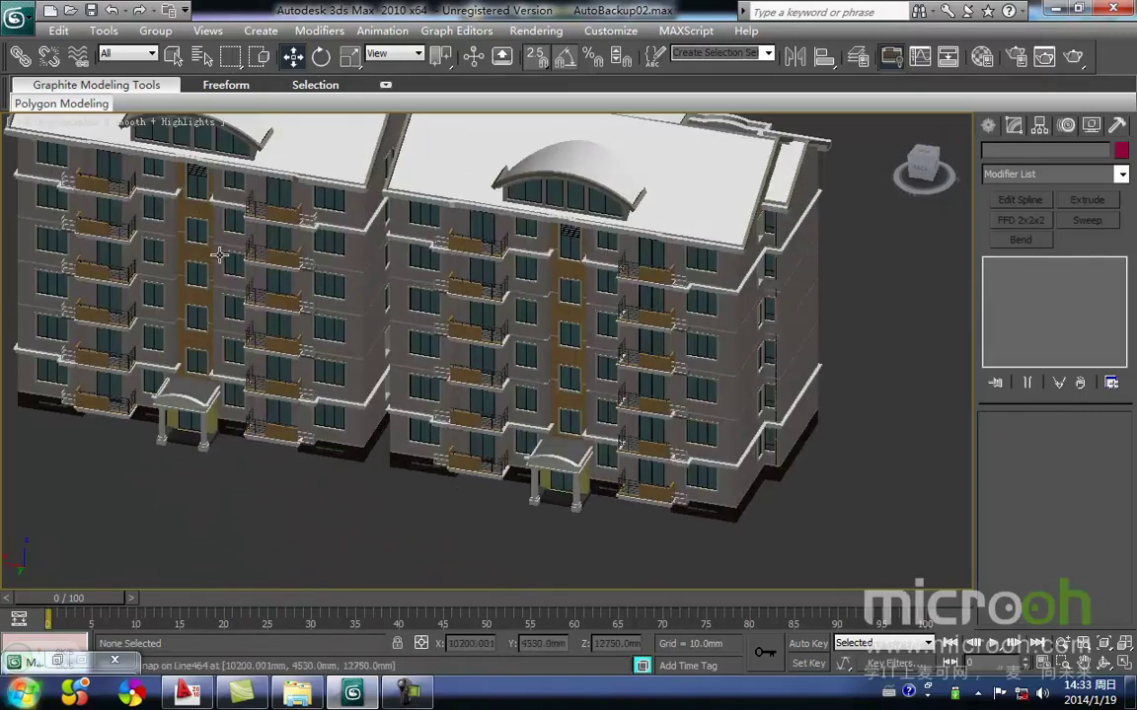
pyautogui.scroll(3, 317, 362)
pyautogui.keyDown('alt'); pyautogui.moveTo(426, 452); pyautogui.dragTo(239, 452, button='middle'); pyautogui.keyUp('alt')
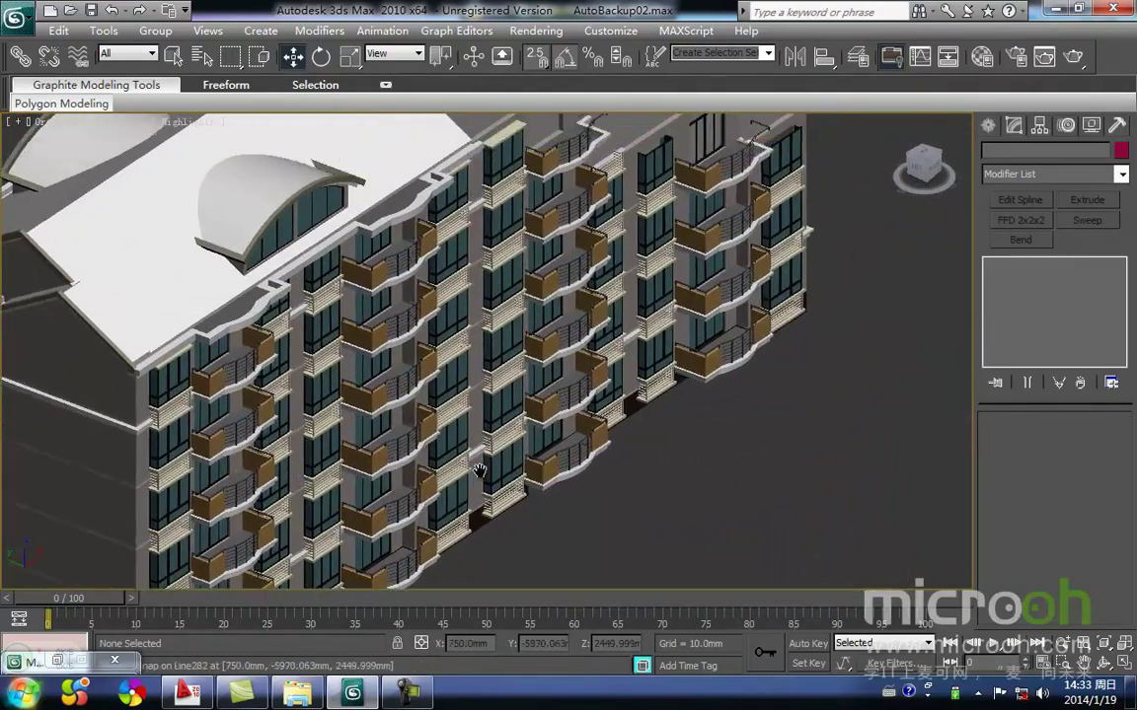
pyautogui.scroll(-3, 528, 469)
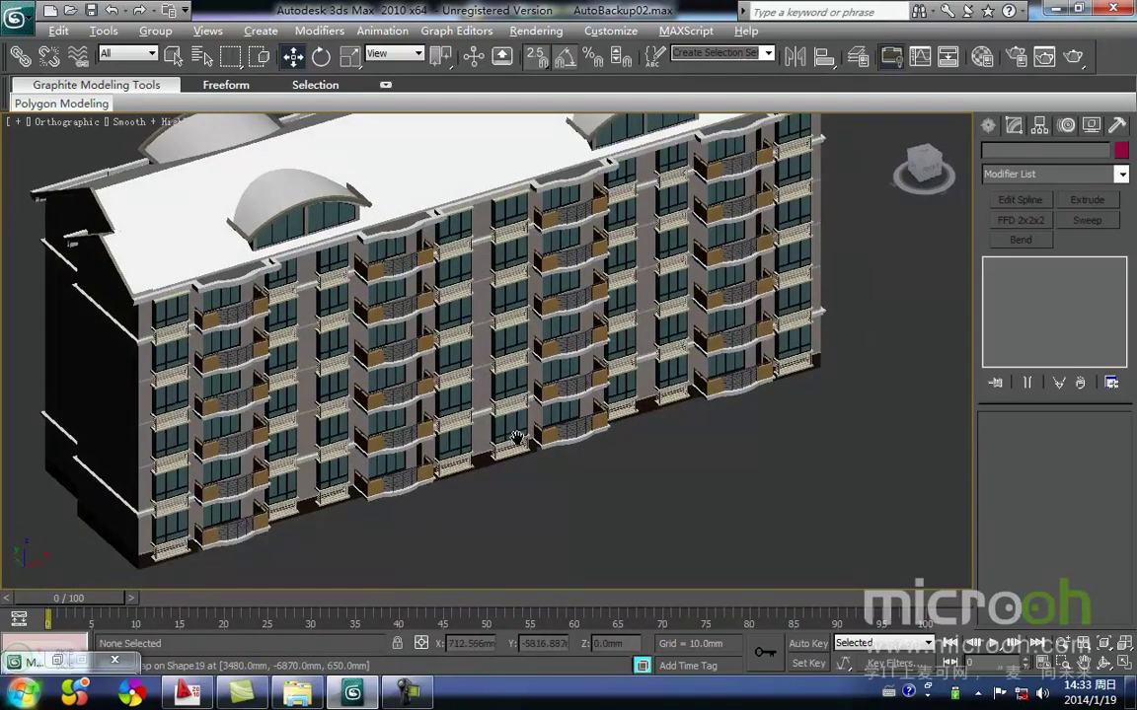